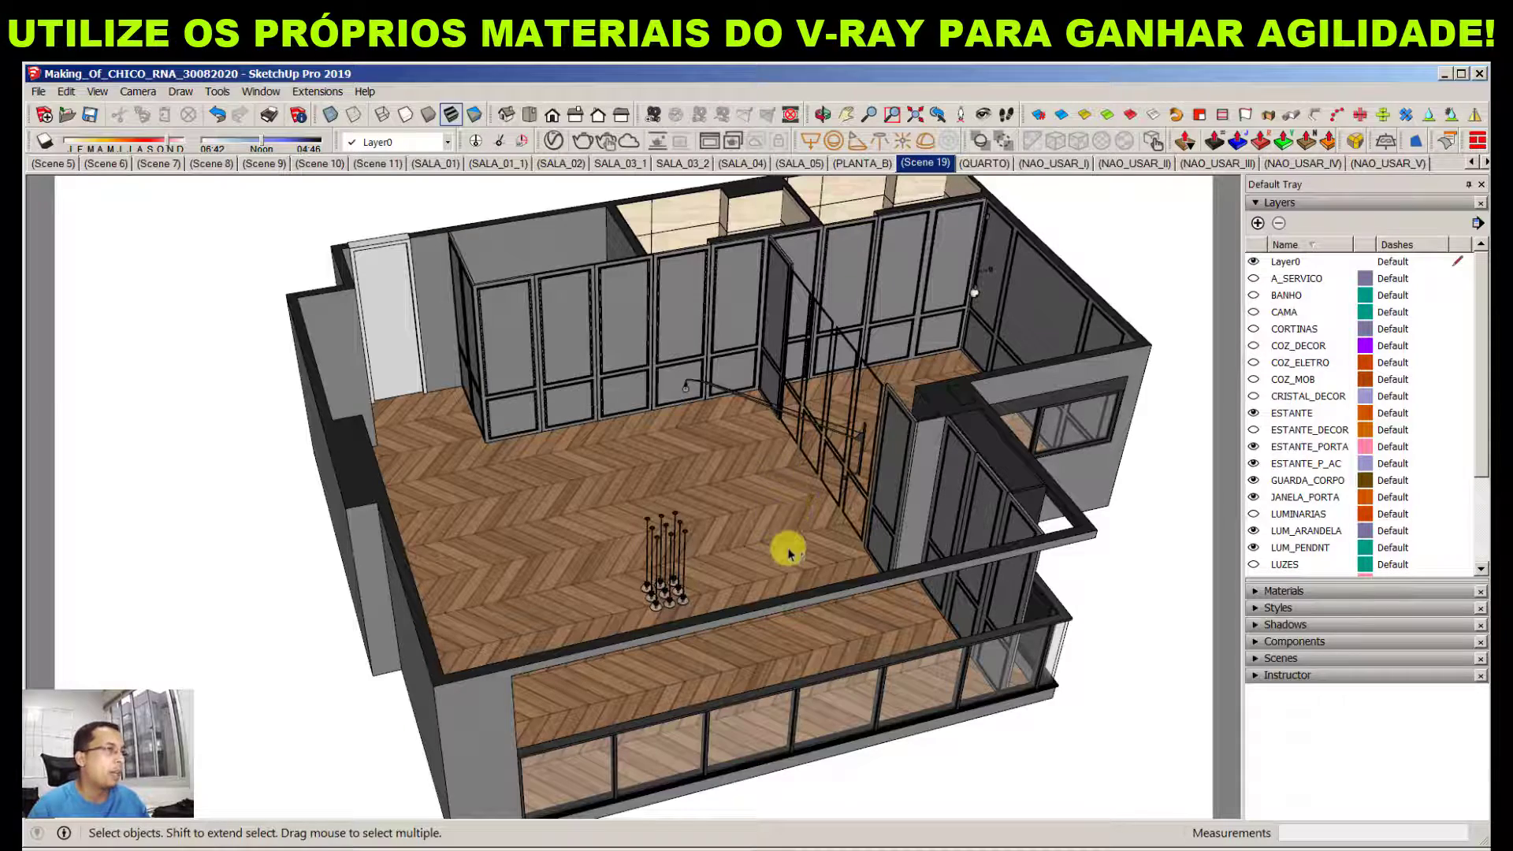
Sample the material of the large wall panel beside the room's corner
middle_click_drag(787, 543, 633, 365)
scroll(615, 355, "up", 8)
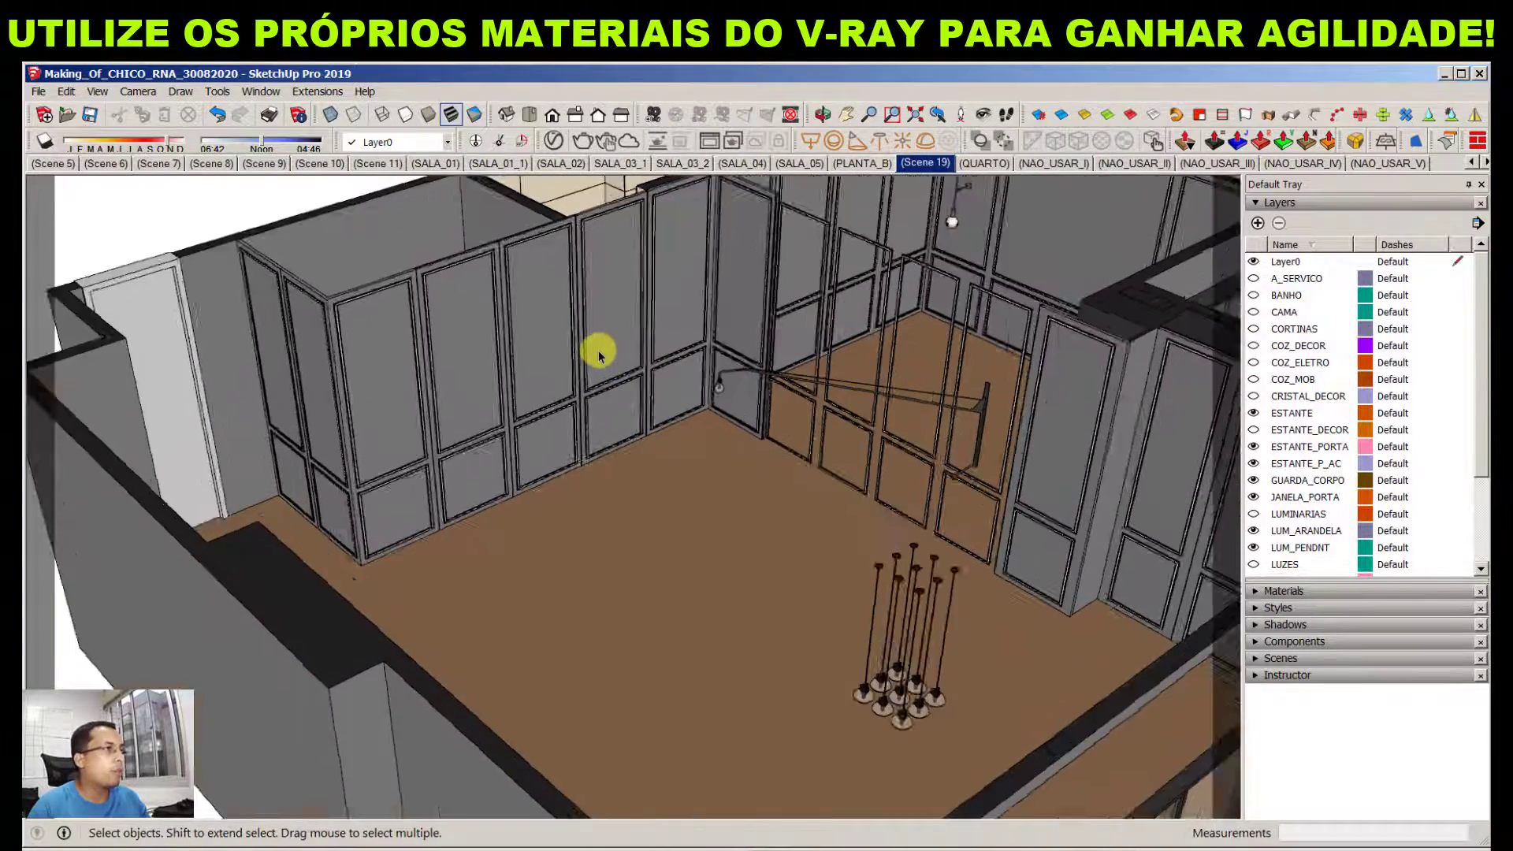
middle_click_drag(523, 398, 717, 557)
scroll(786, 558, "up", 3)
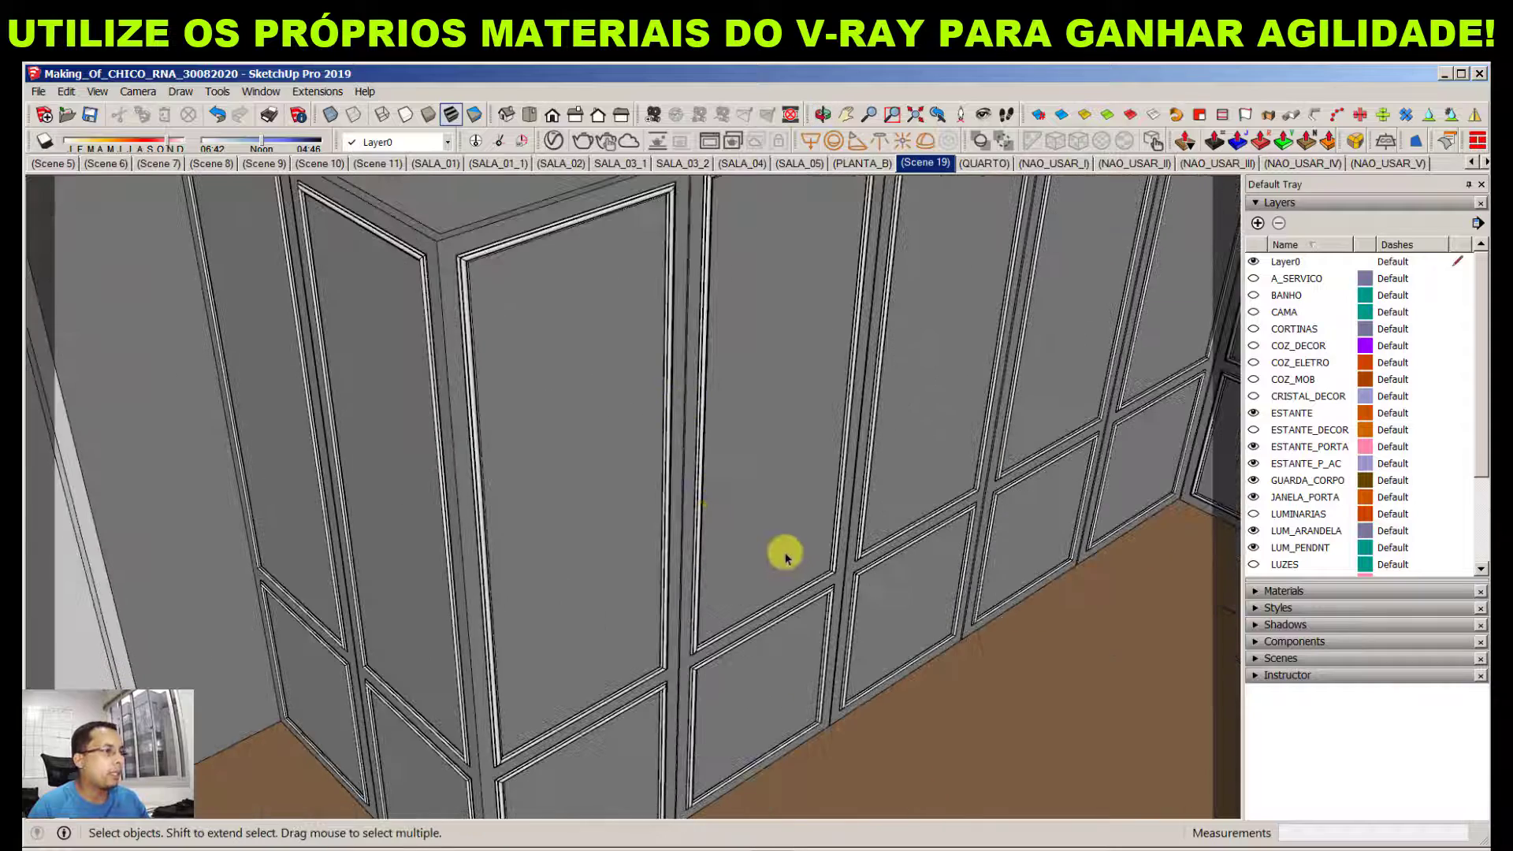
key("b")
left_click(634, 442, "alt")
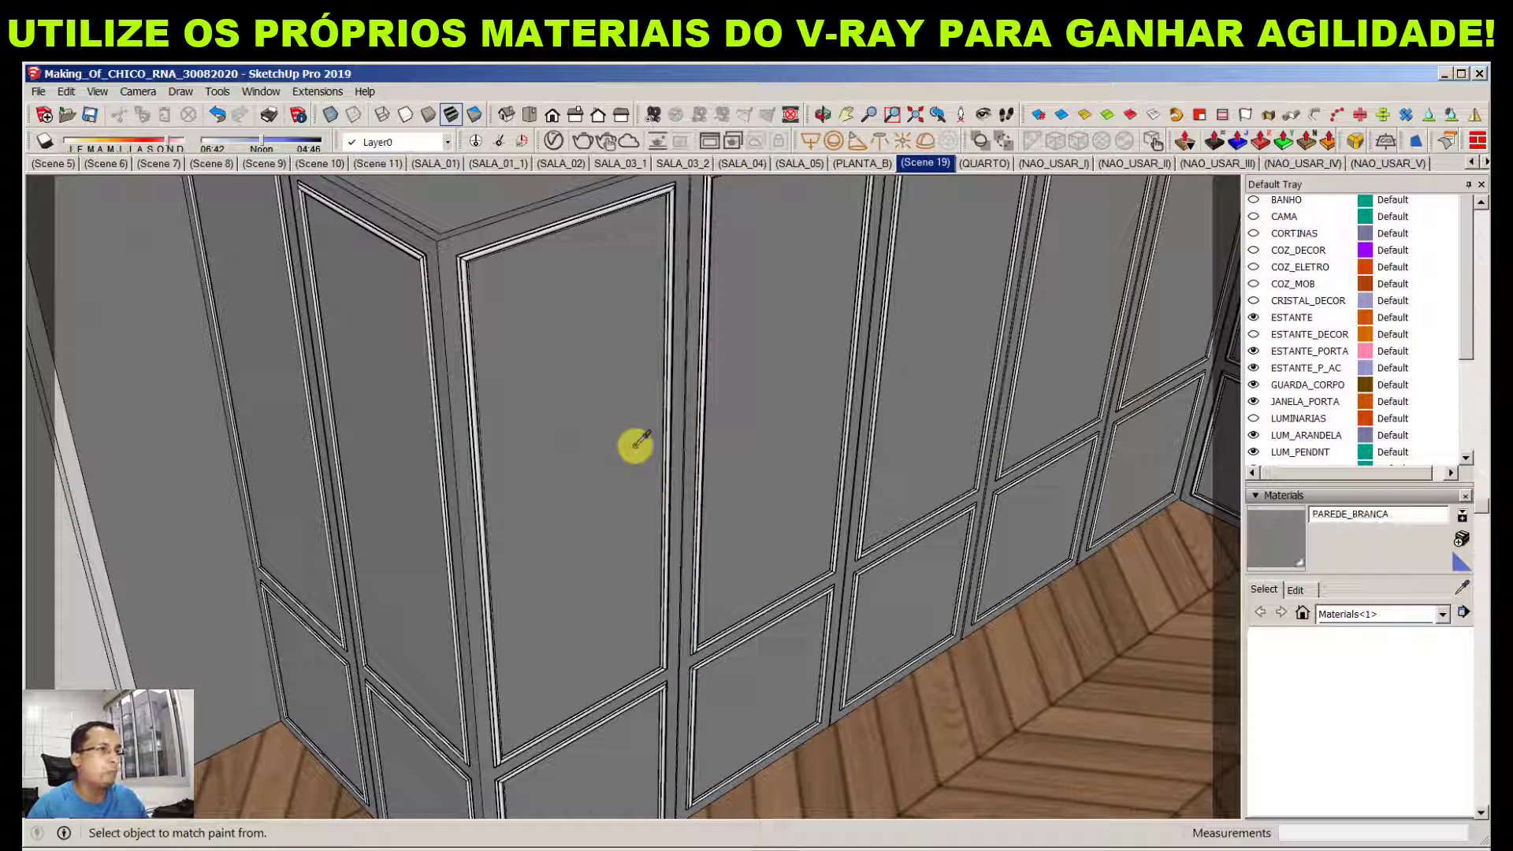
Sample the material of the white moulding framing the corner wall panel
scroll(552, 277, "up", 5)
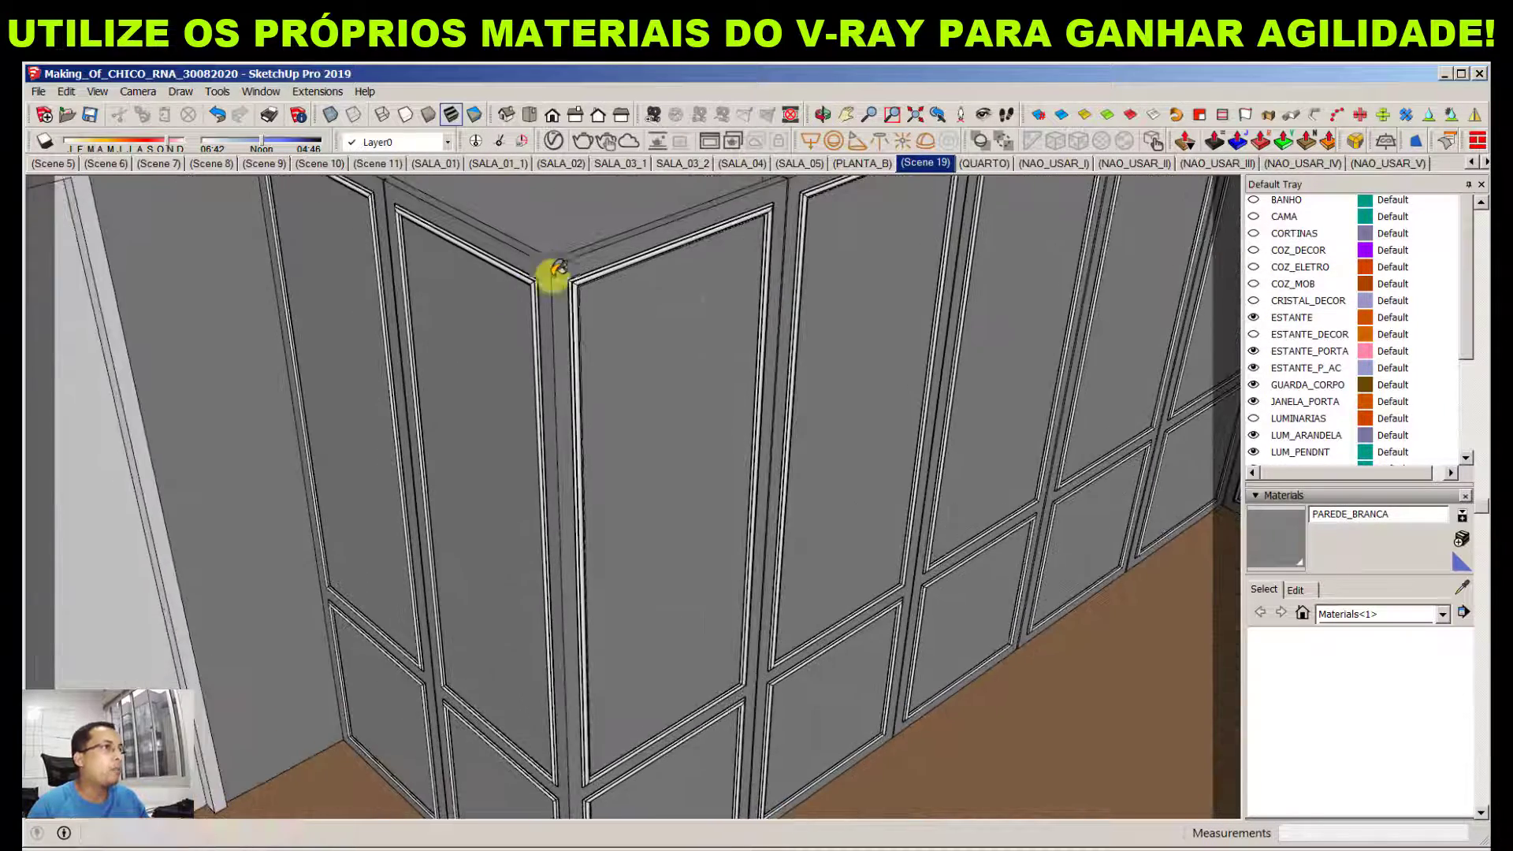
scroll(661, 310, "up", 4)
left_click(622, 287, "alt")
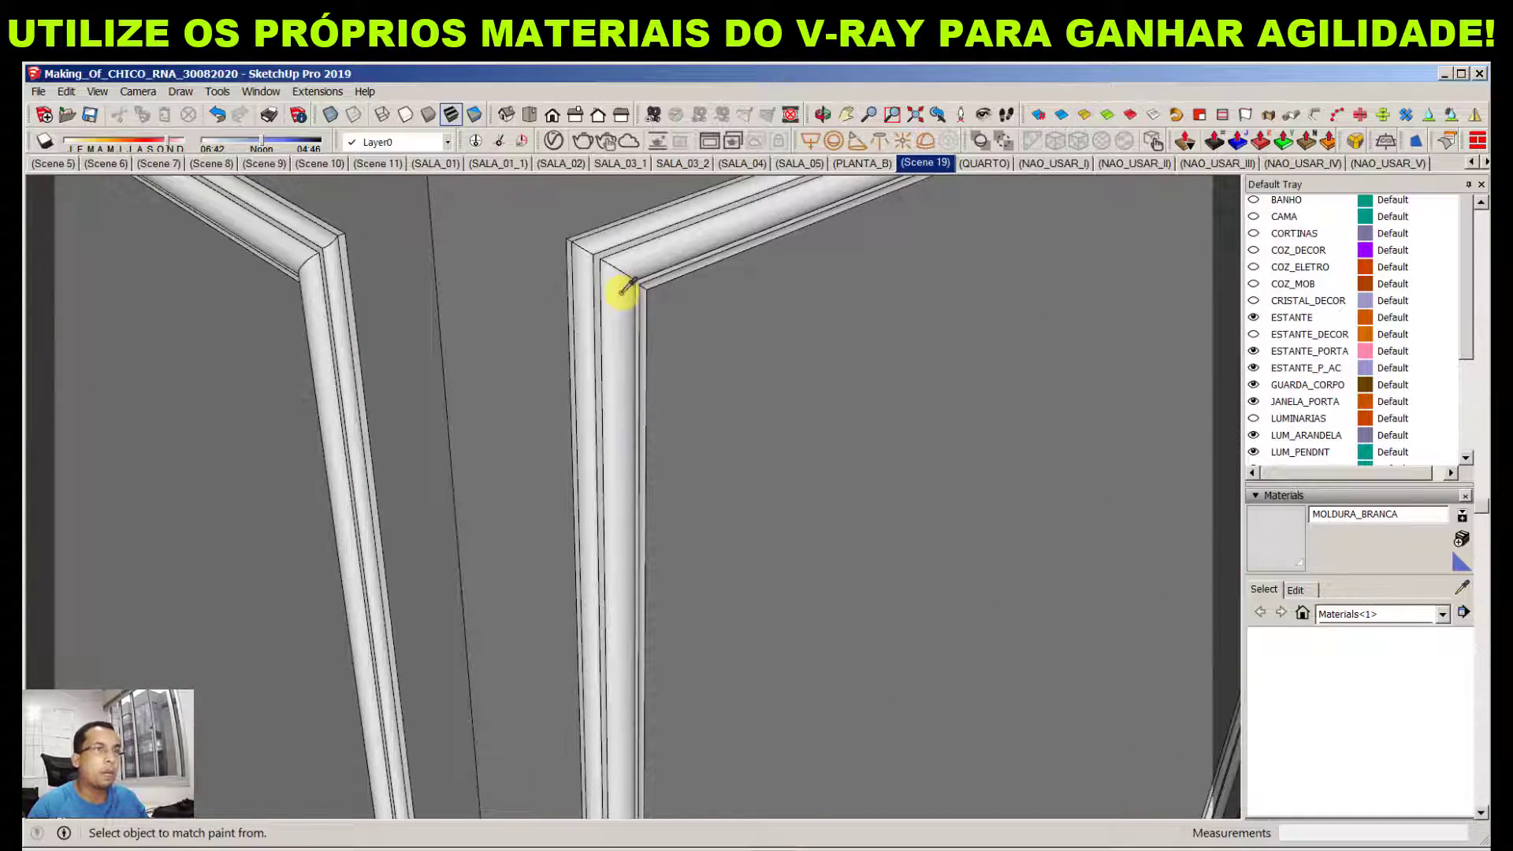
scroll(881, 417, "down", 6)
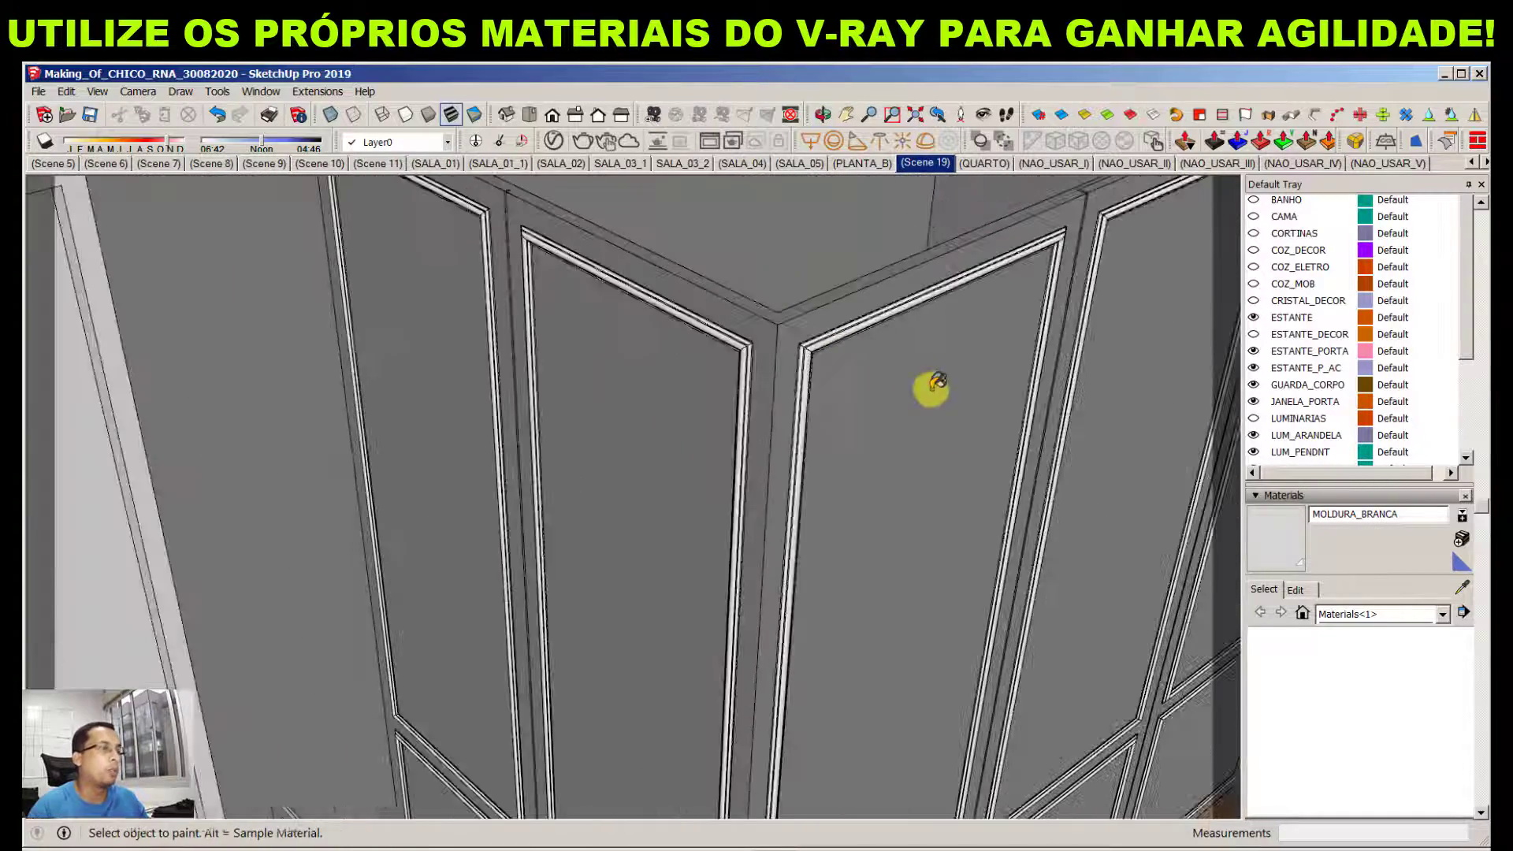
Inspect the MOLDURA_BRANCA material in the V-Ray Asset Editor: its diffuse colour in the 0 to 255 range and its reflection settings
left_click(553, 140)
left_click_drag(956, 160, 552, 169)
left_click(766, 490)
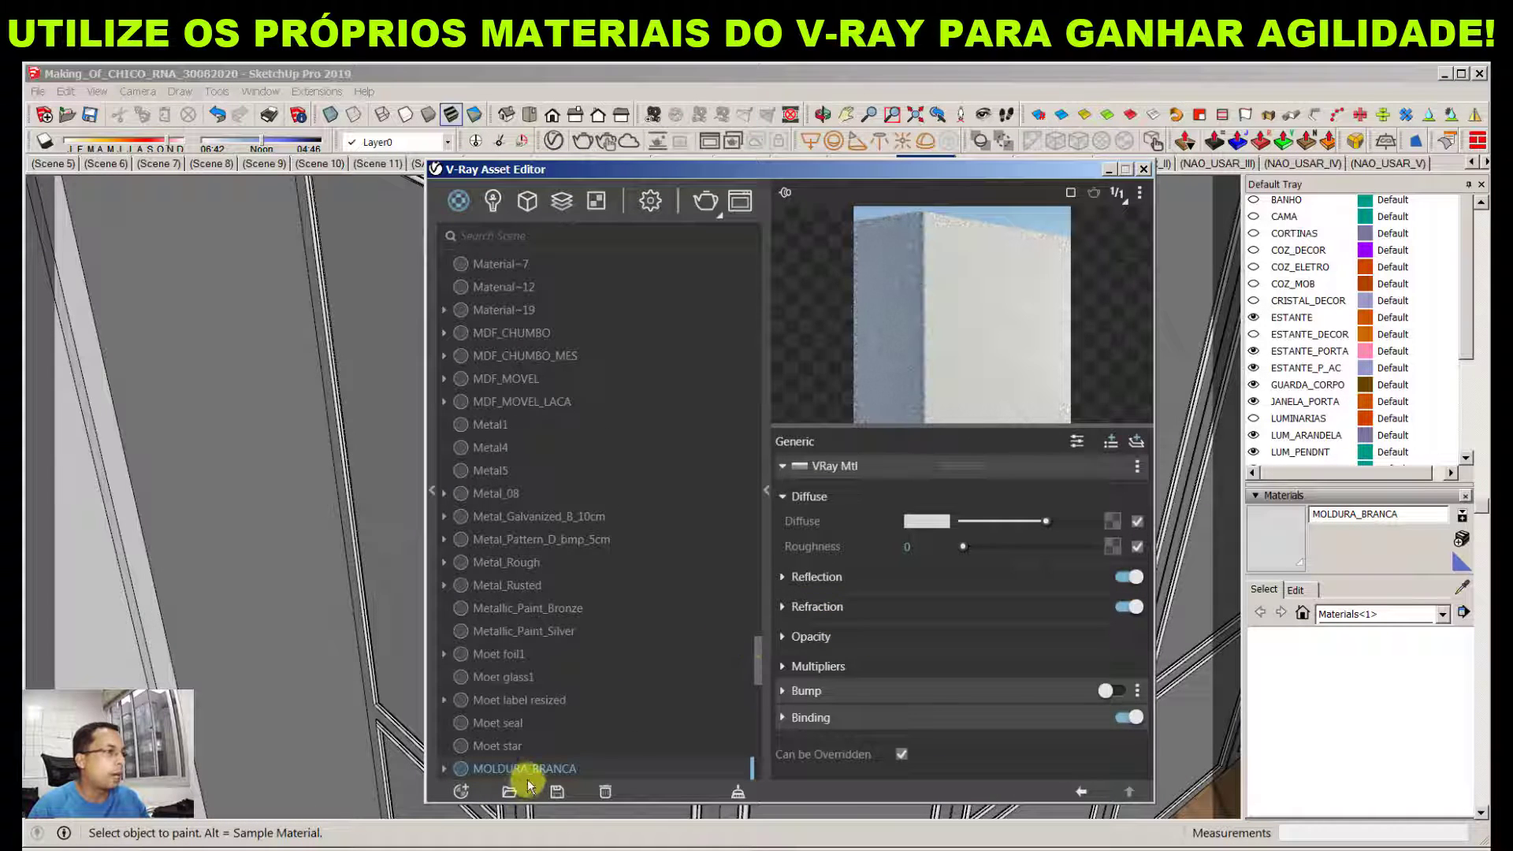
left_click(929, 520)
left_click(1094, 347)
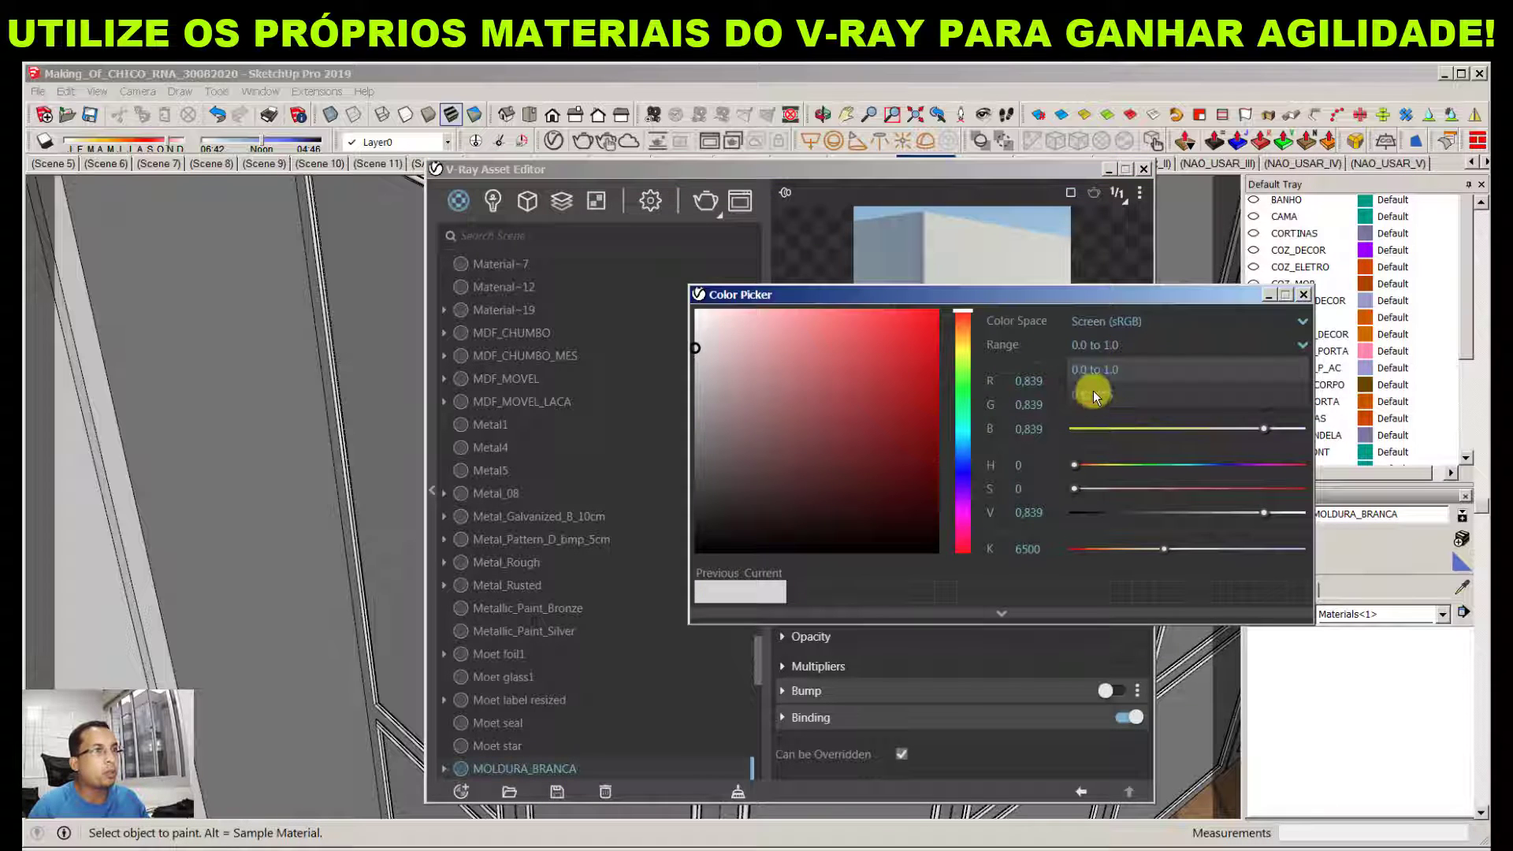
left_click(1094, 390)
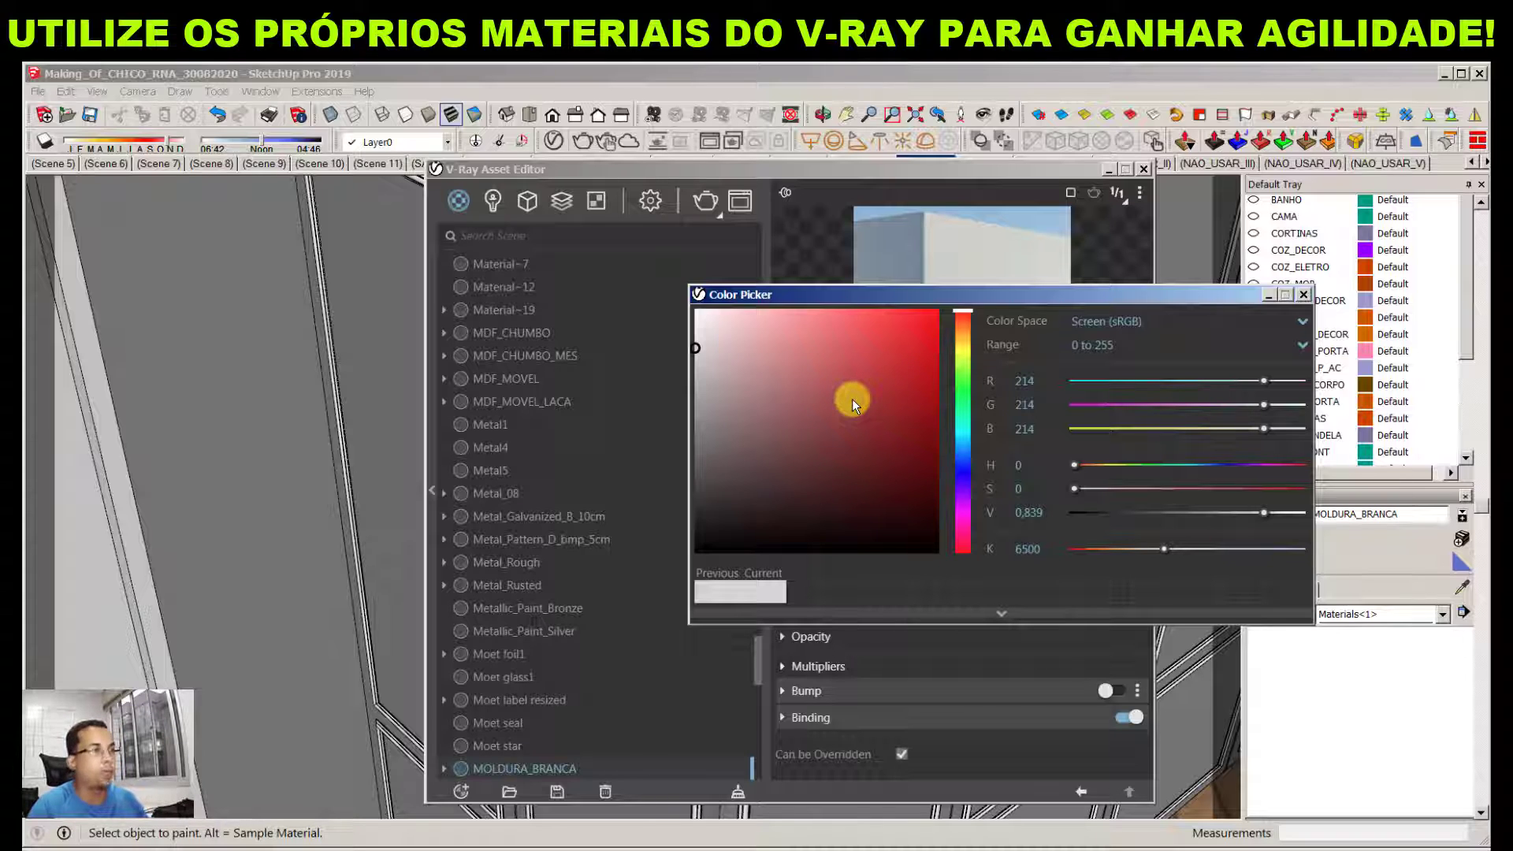
left_click(1303, 294)
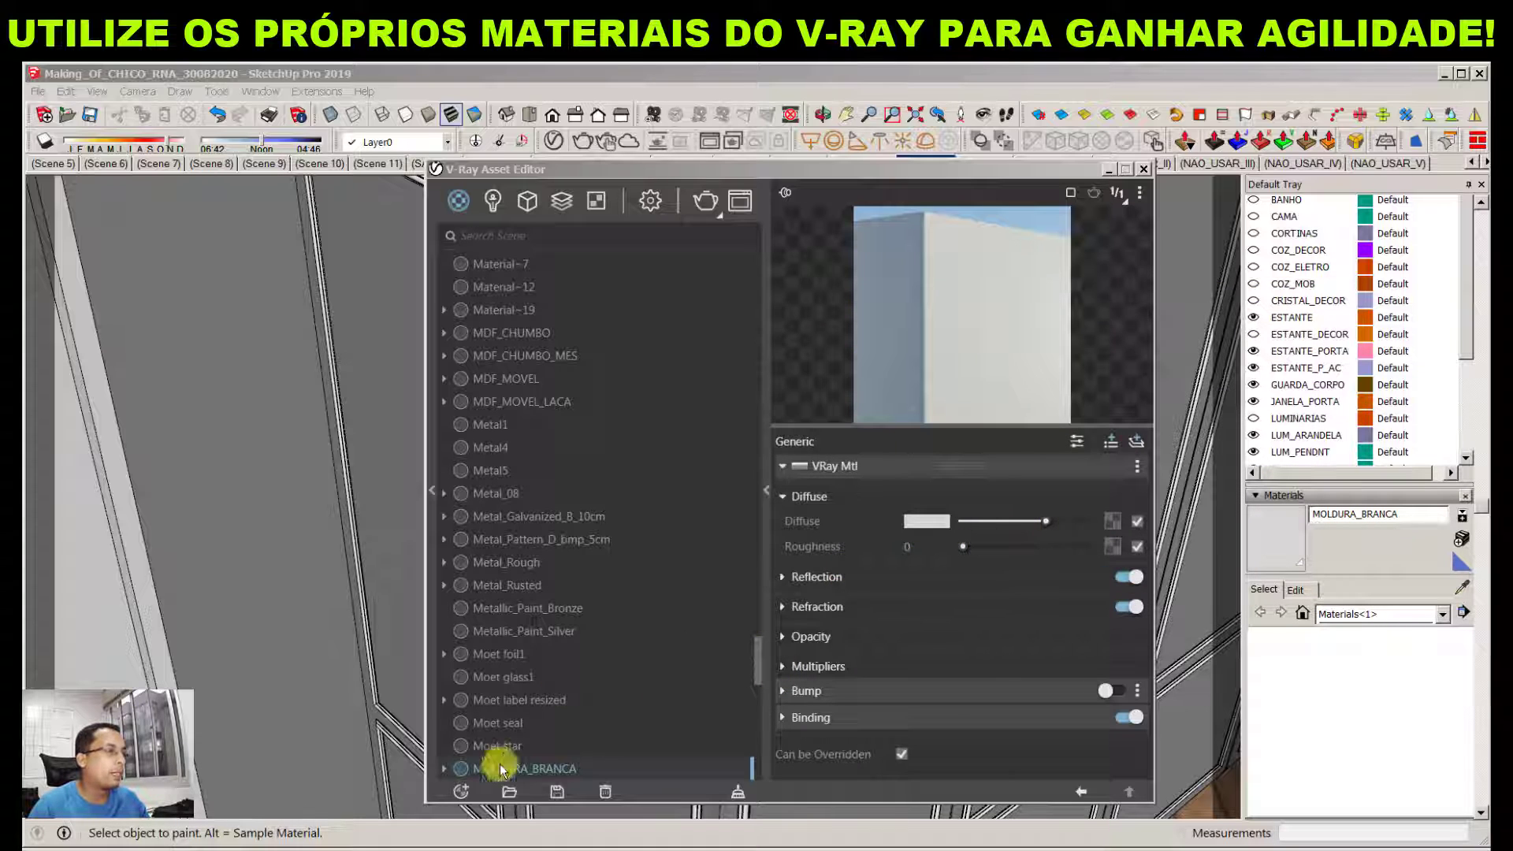
left_click(858, 577)
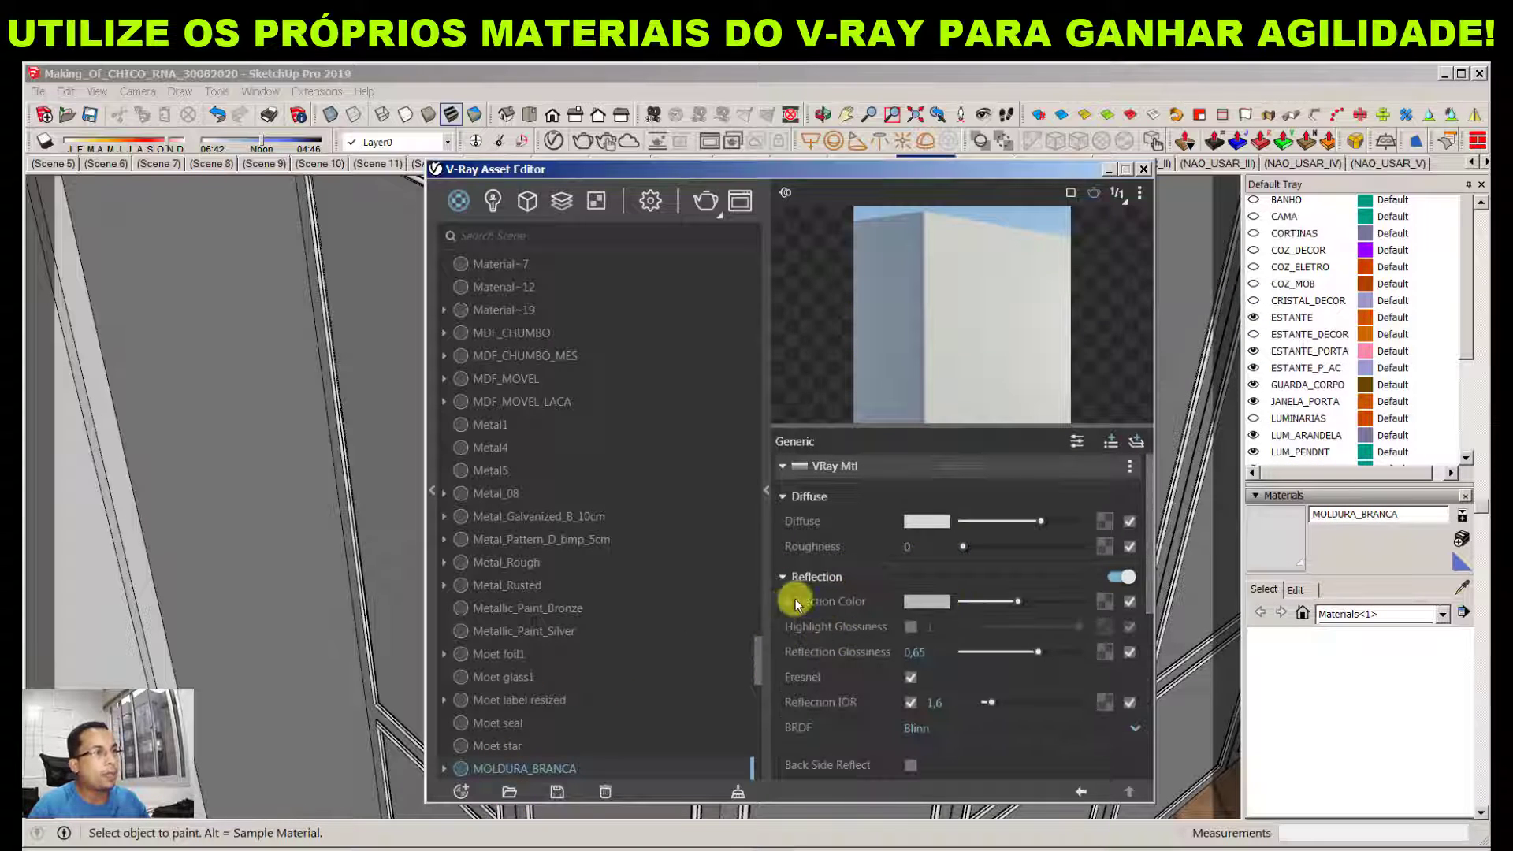
mouse_move(920, 604)
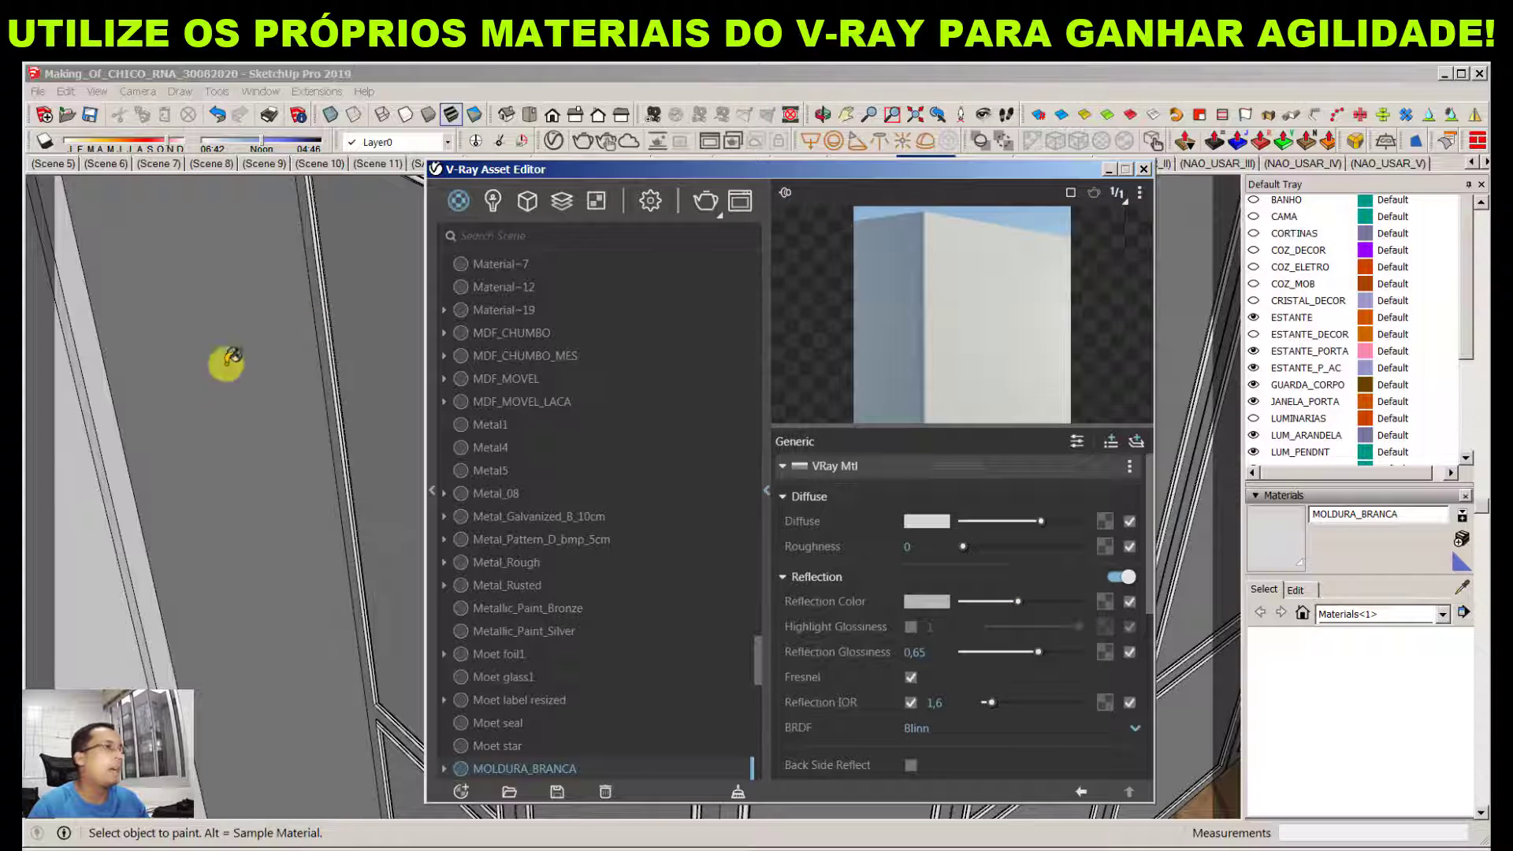
Sample the wall's PAREDE_BRANCA material and inspect its reflection settings and diffuse colour
left_click(361, 309, "alt")
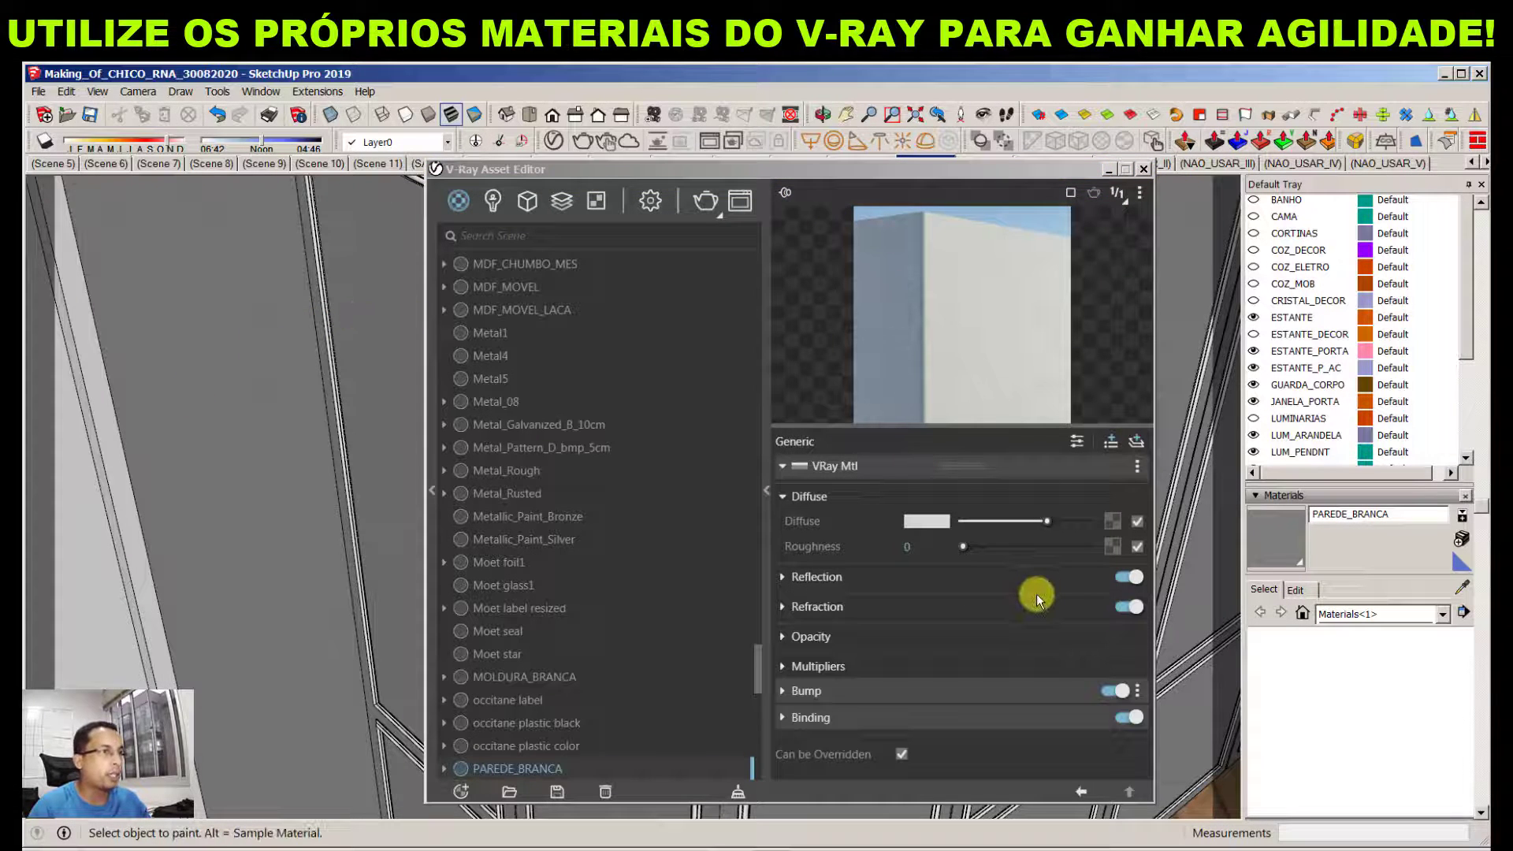
left_click(867, 583)
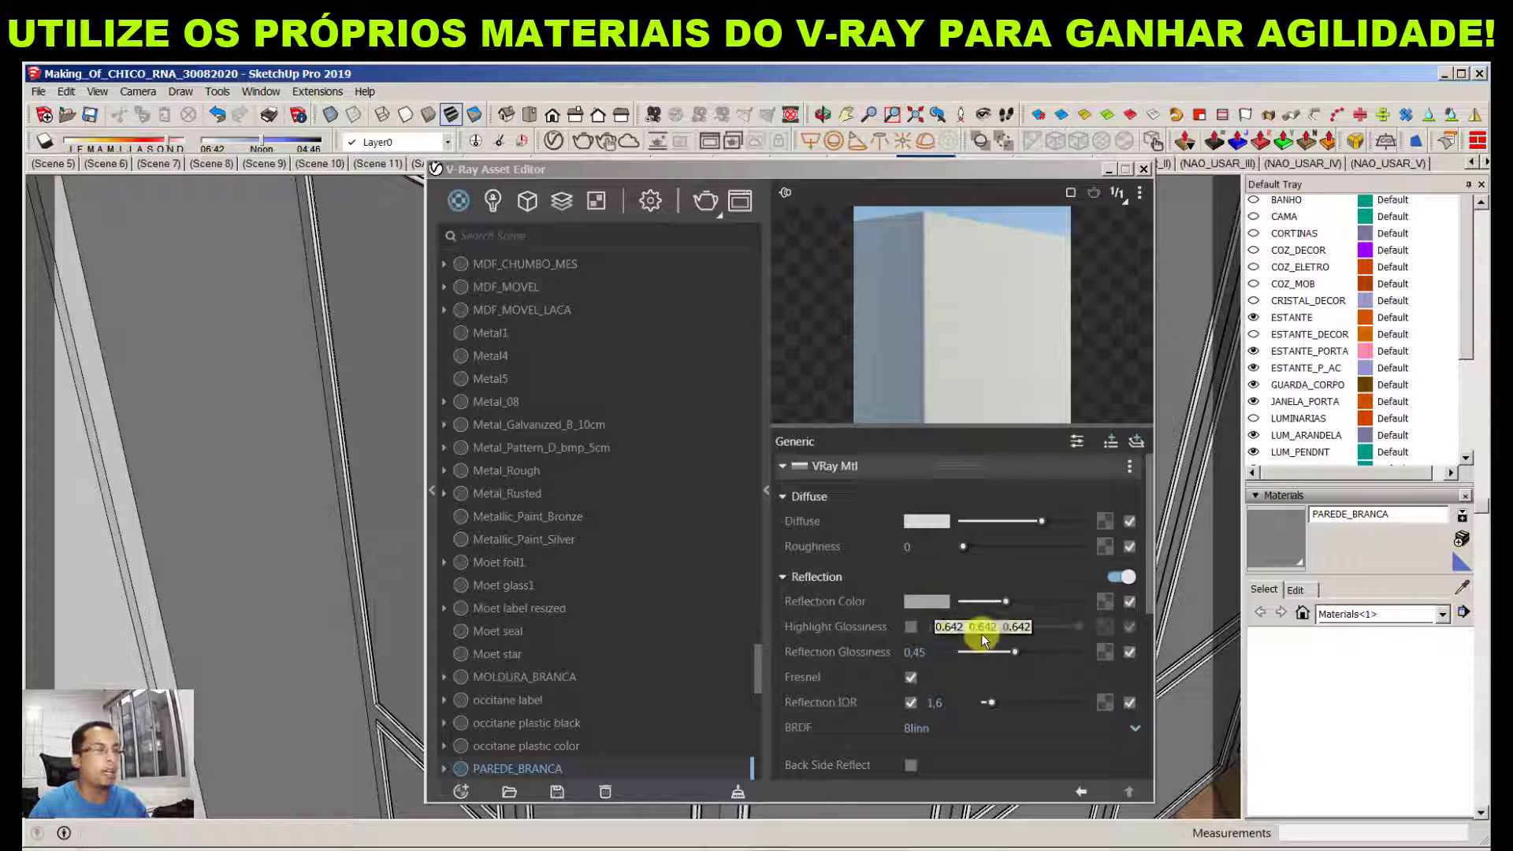
left_click(935, 522)
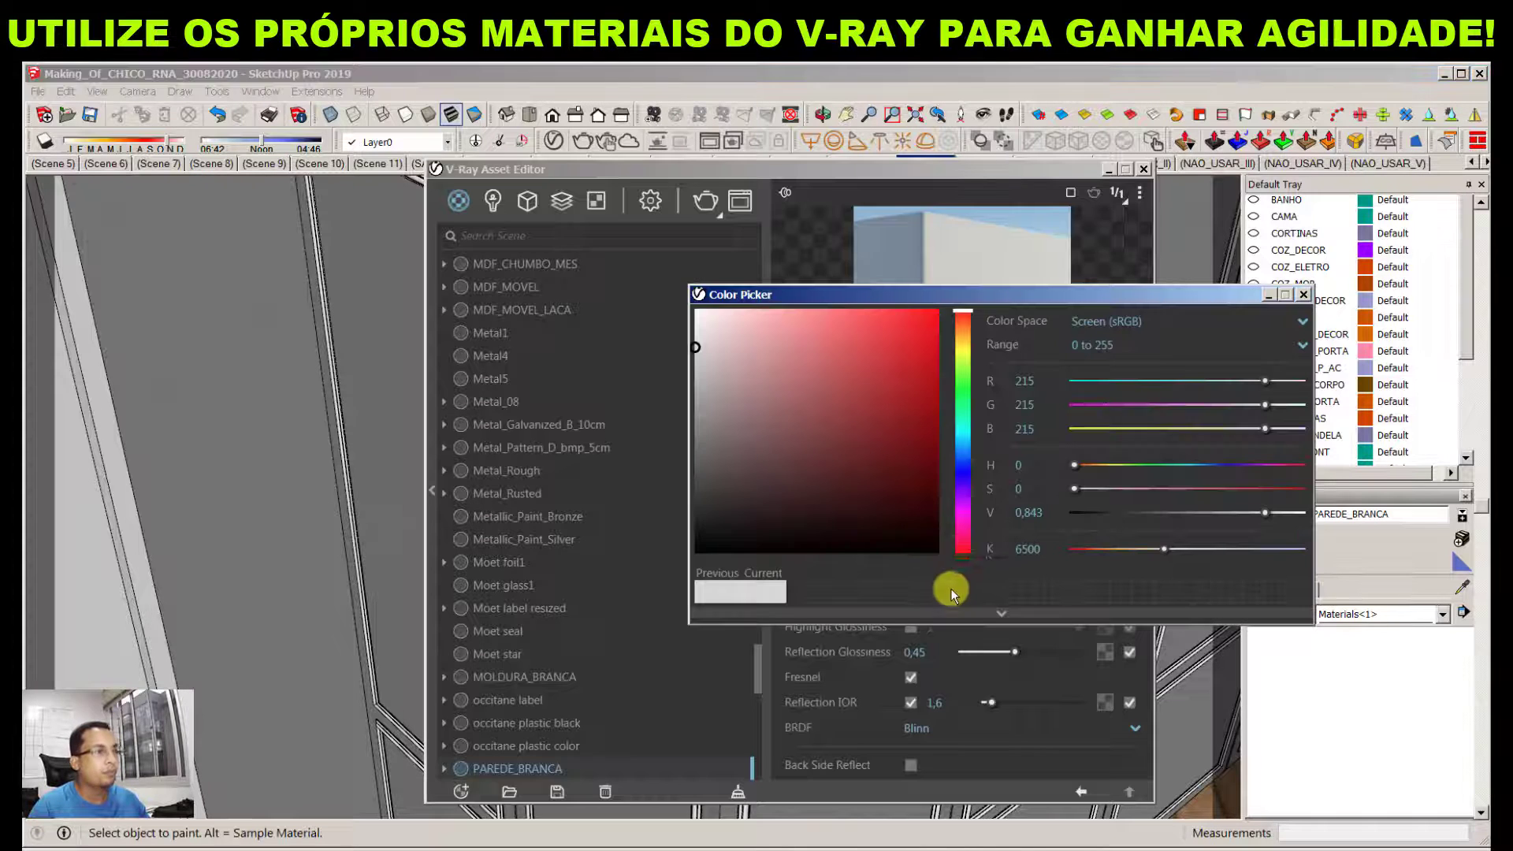
left_click(1306, 294)
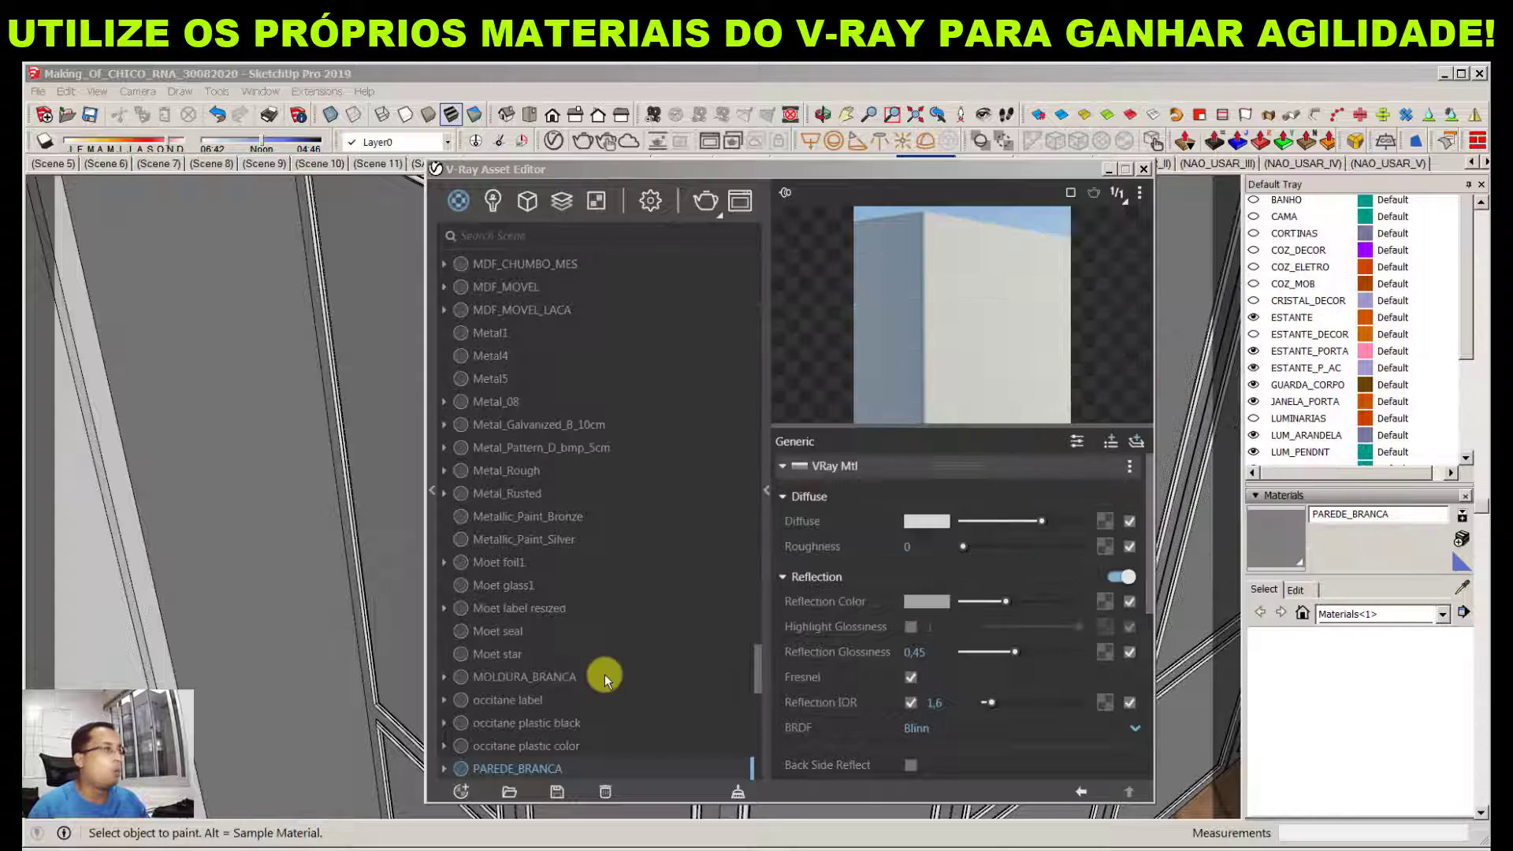
Sample the moulding material again and recheck its diffuse colour for comparison with the wall
left_click(347, 461)
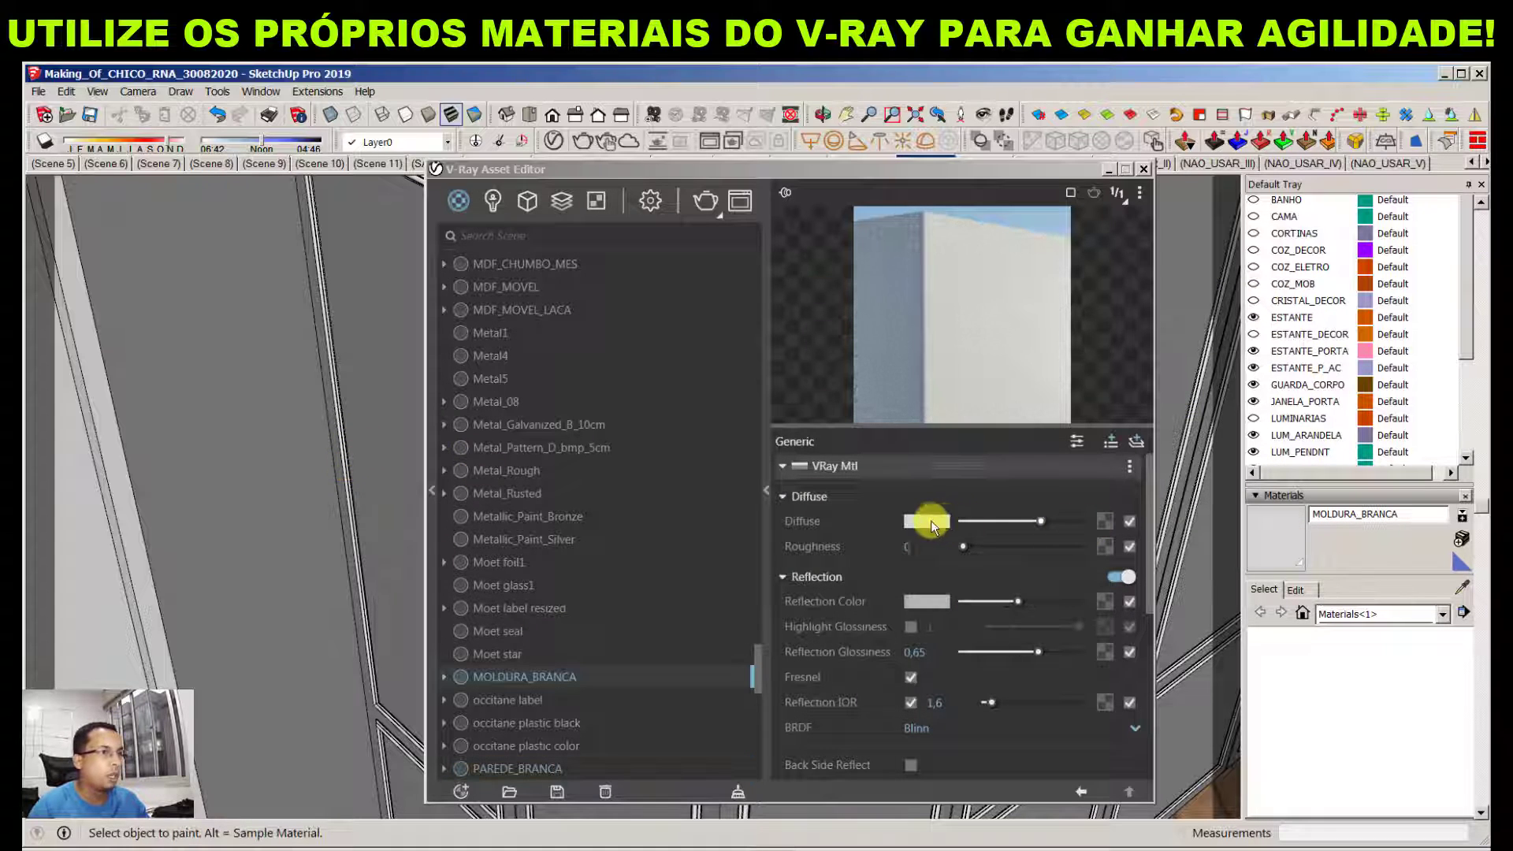
left_click(928, 520)
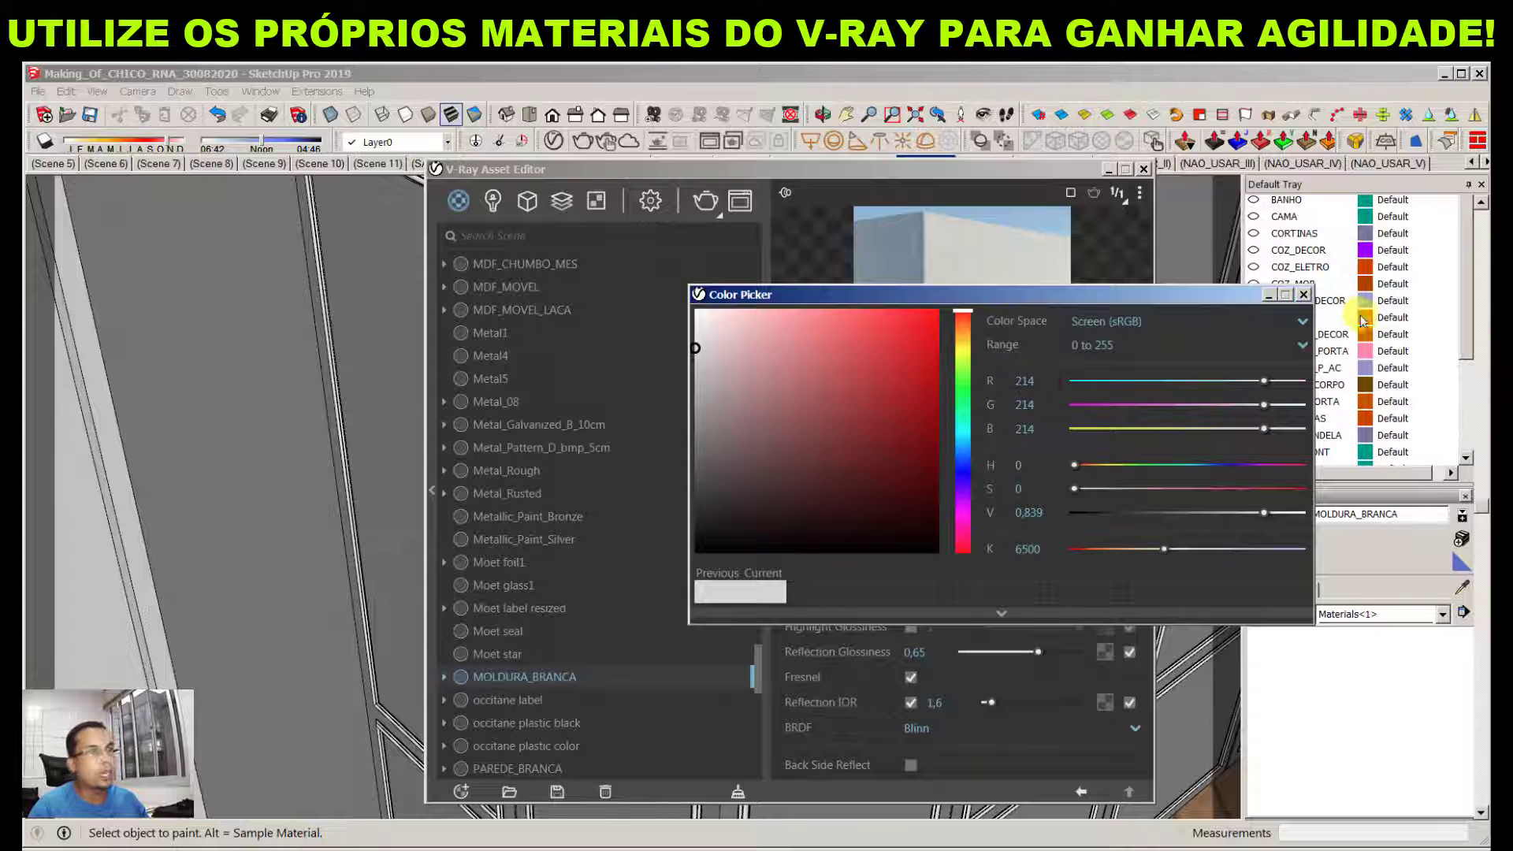
left_click(1304, 295)
Sample the wall material again and examine its bump settings and the image file used as its bump map
left_click(382, 392, "alt")
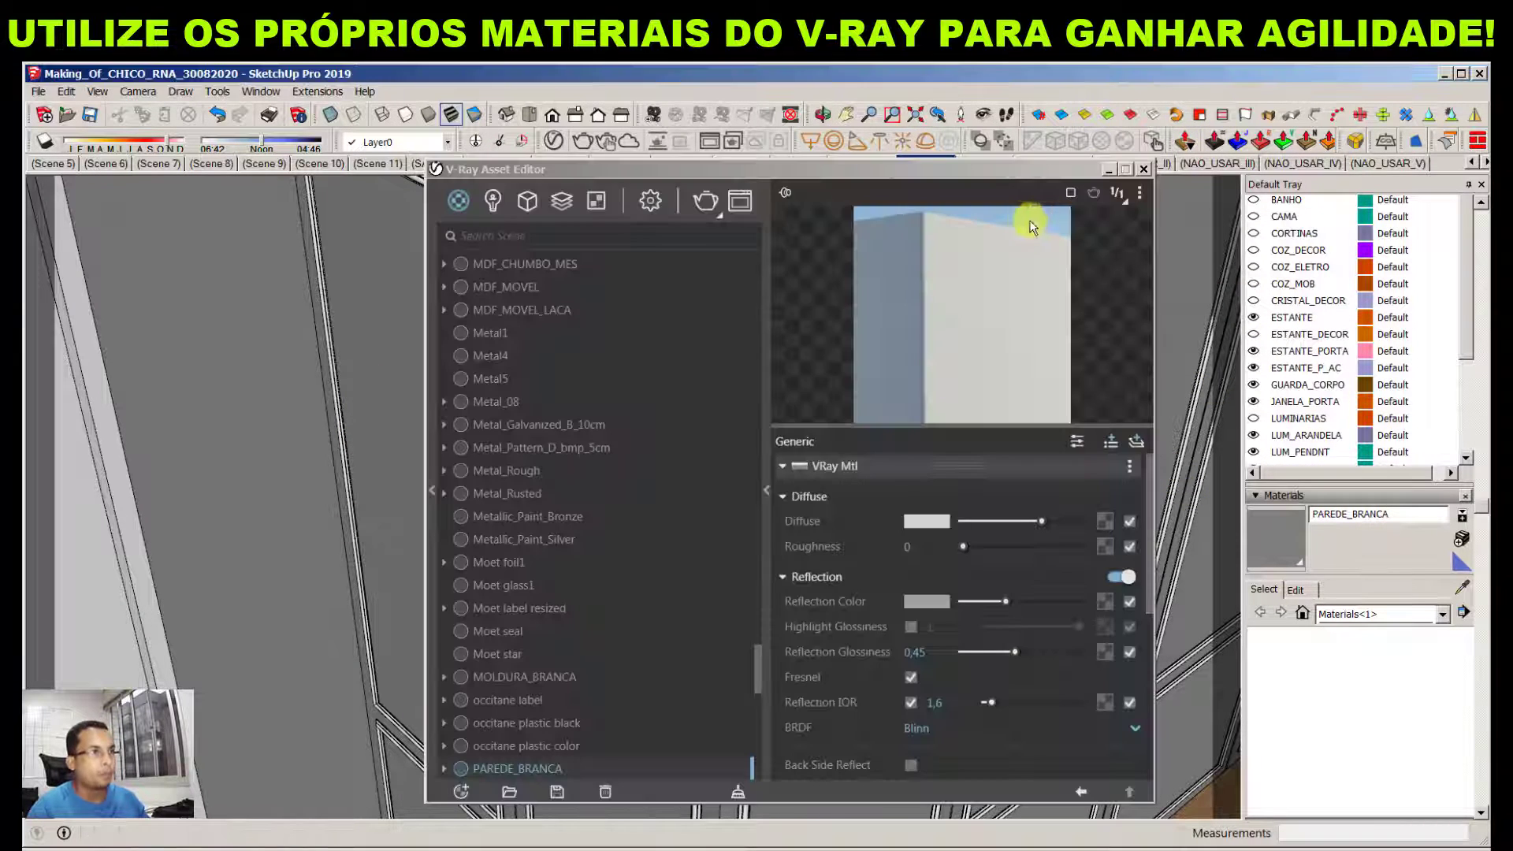
left_click(1038, 176)
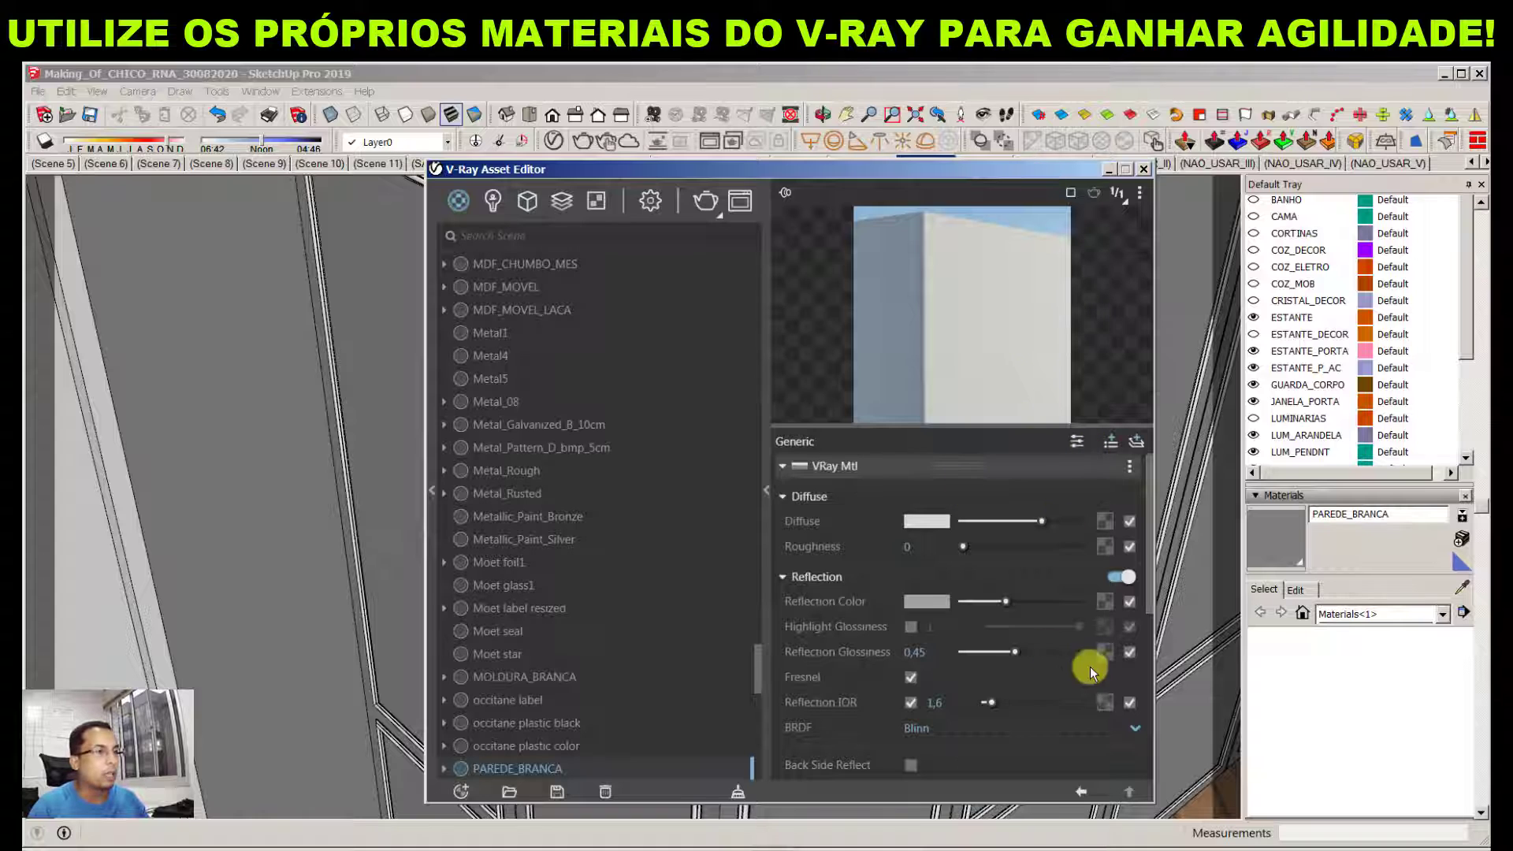
scroll(1149, 595, "down", 5)
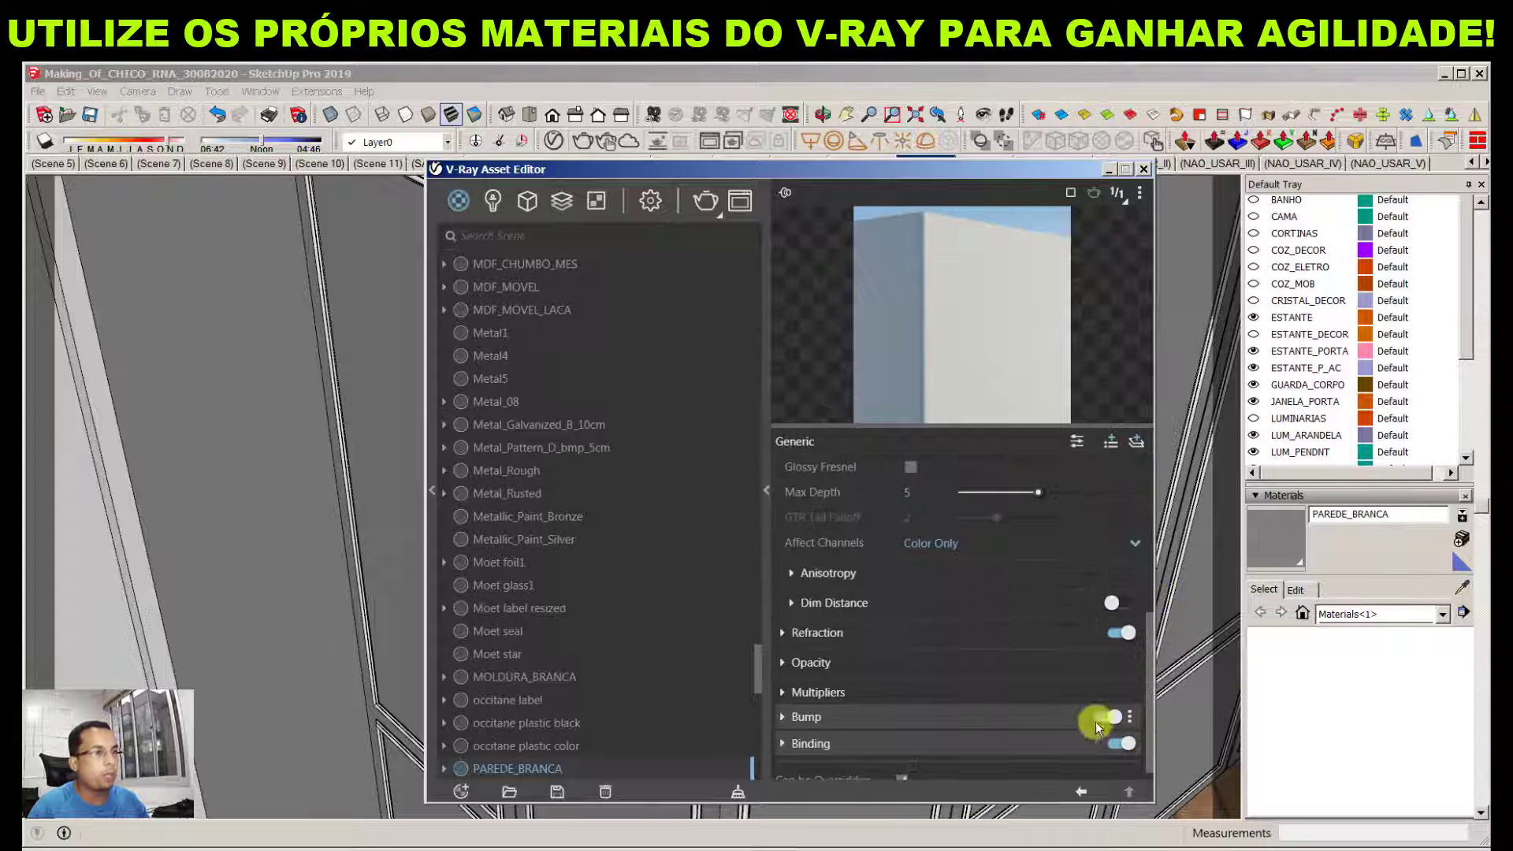
left_click(855, 721)
scroll(1046, 628, "down", 1)
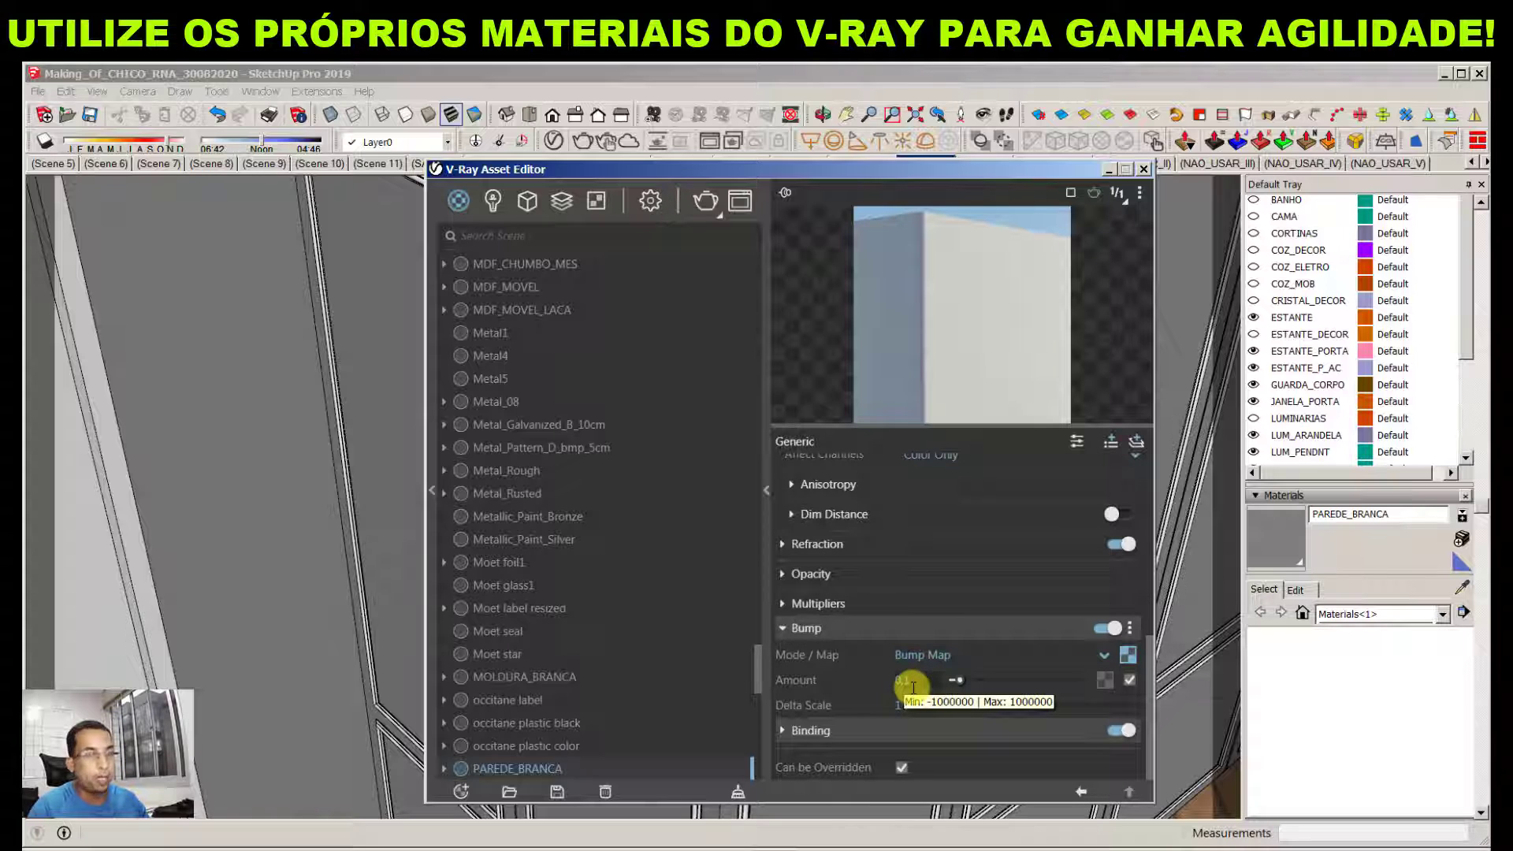
left_click(1131, 664)
left_click(1024, 493)
key("ctrl+v")
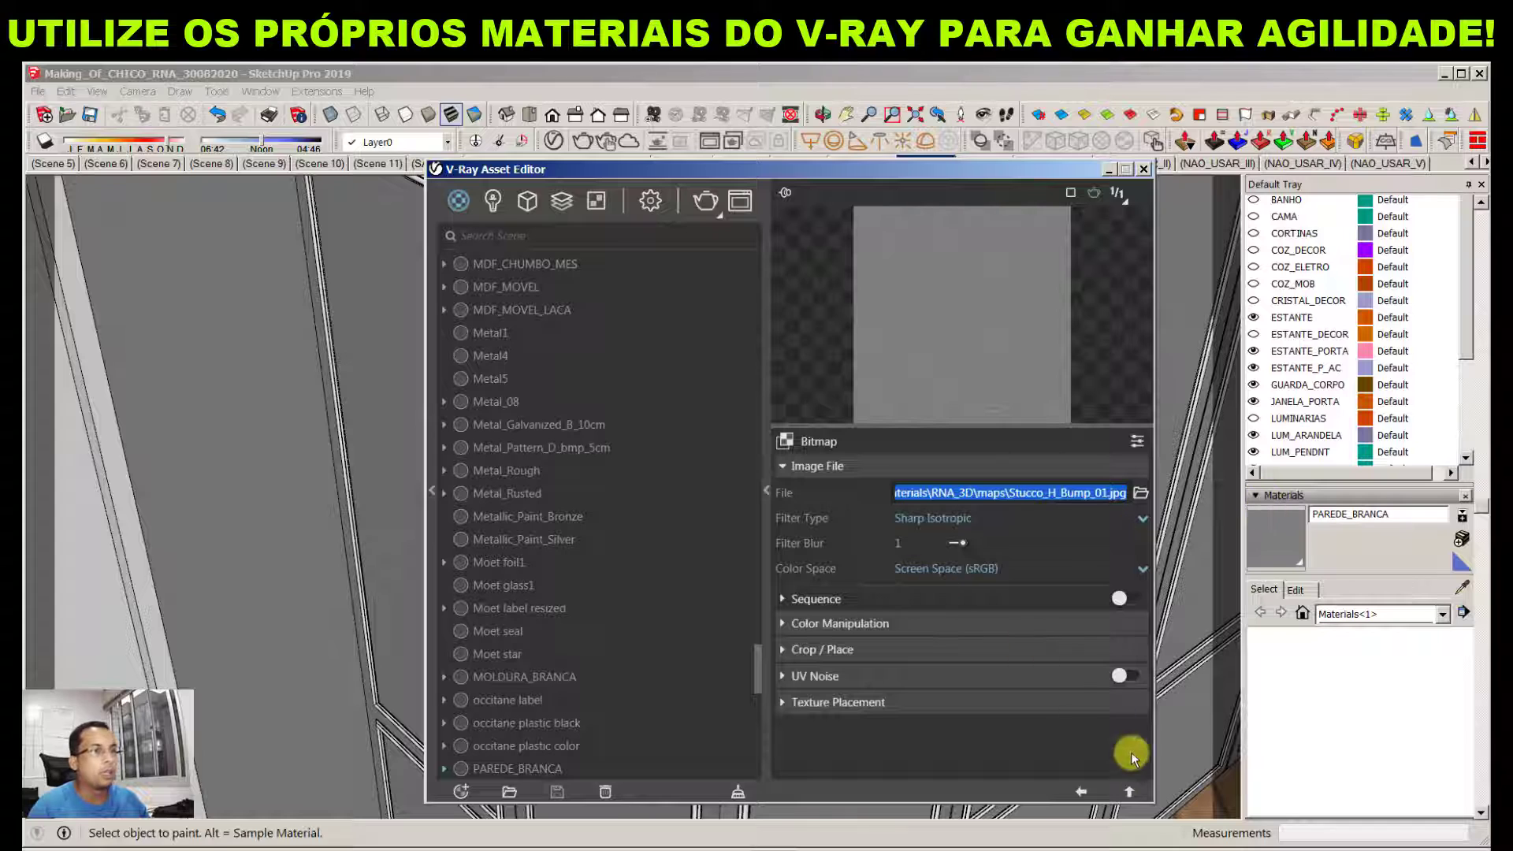
left_click(1032, 721)
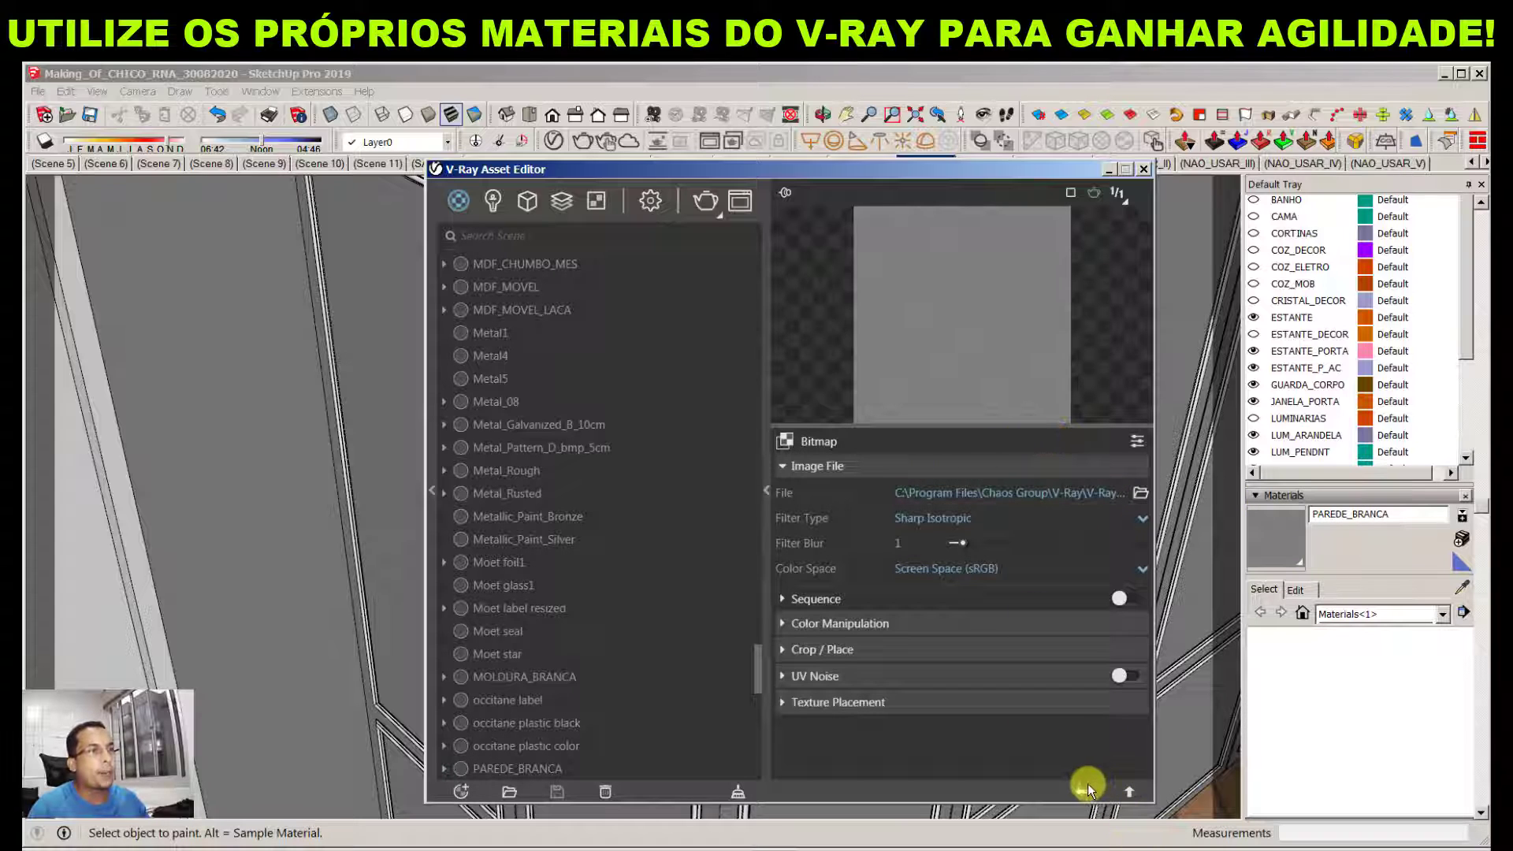
left_click(1083, 791)
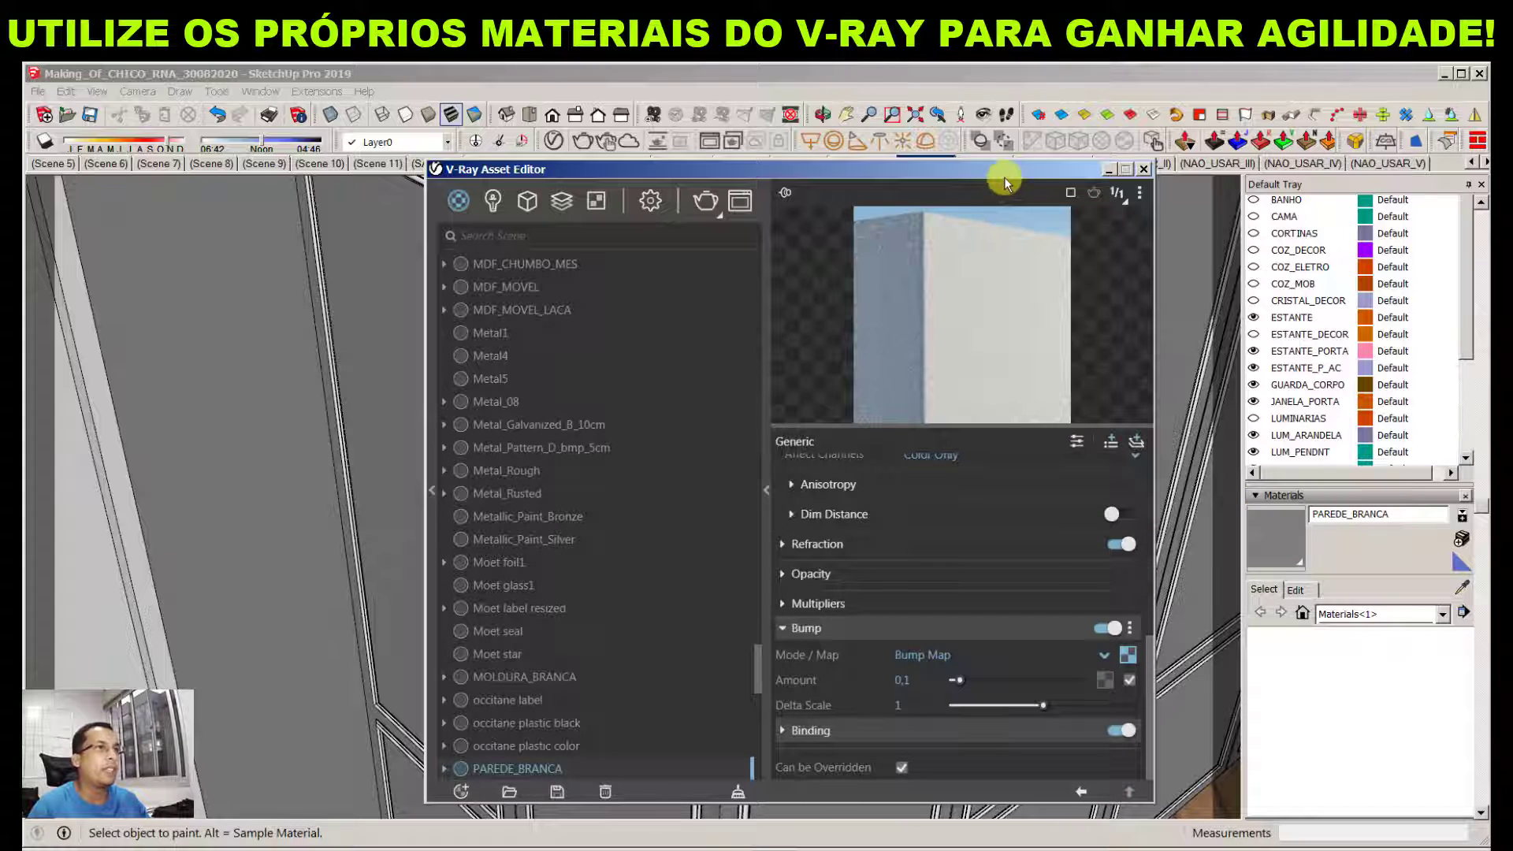
Expand the V-Ray material library, show its WallPaint category, and switch to the row layout with a thumbnail grid
left_click_drag(1004, 177, 1306, 186)
left_click(737, 502)
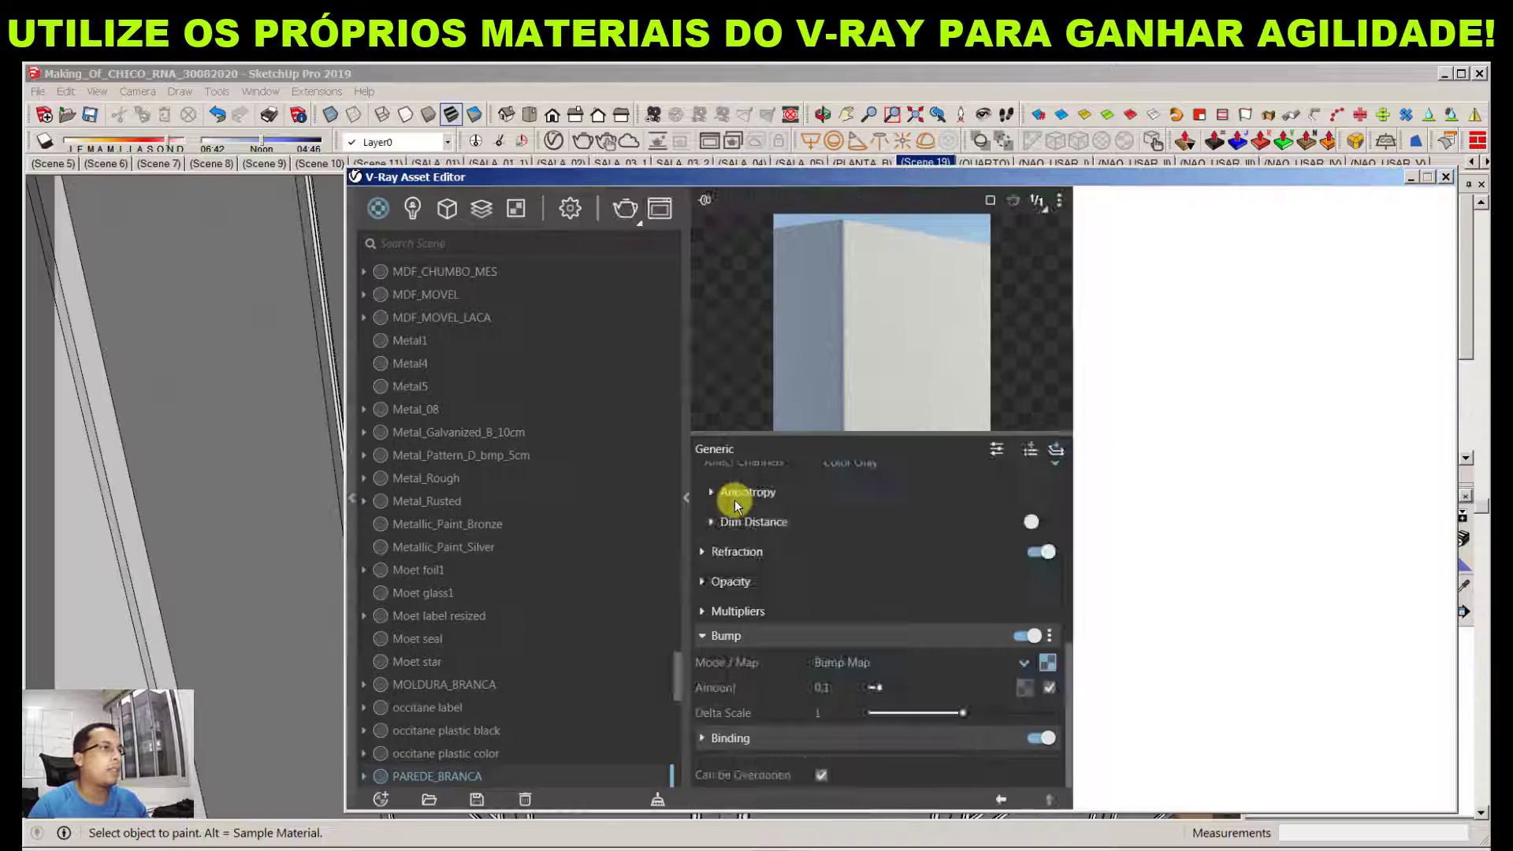
left_click(396, 223)
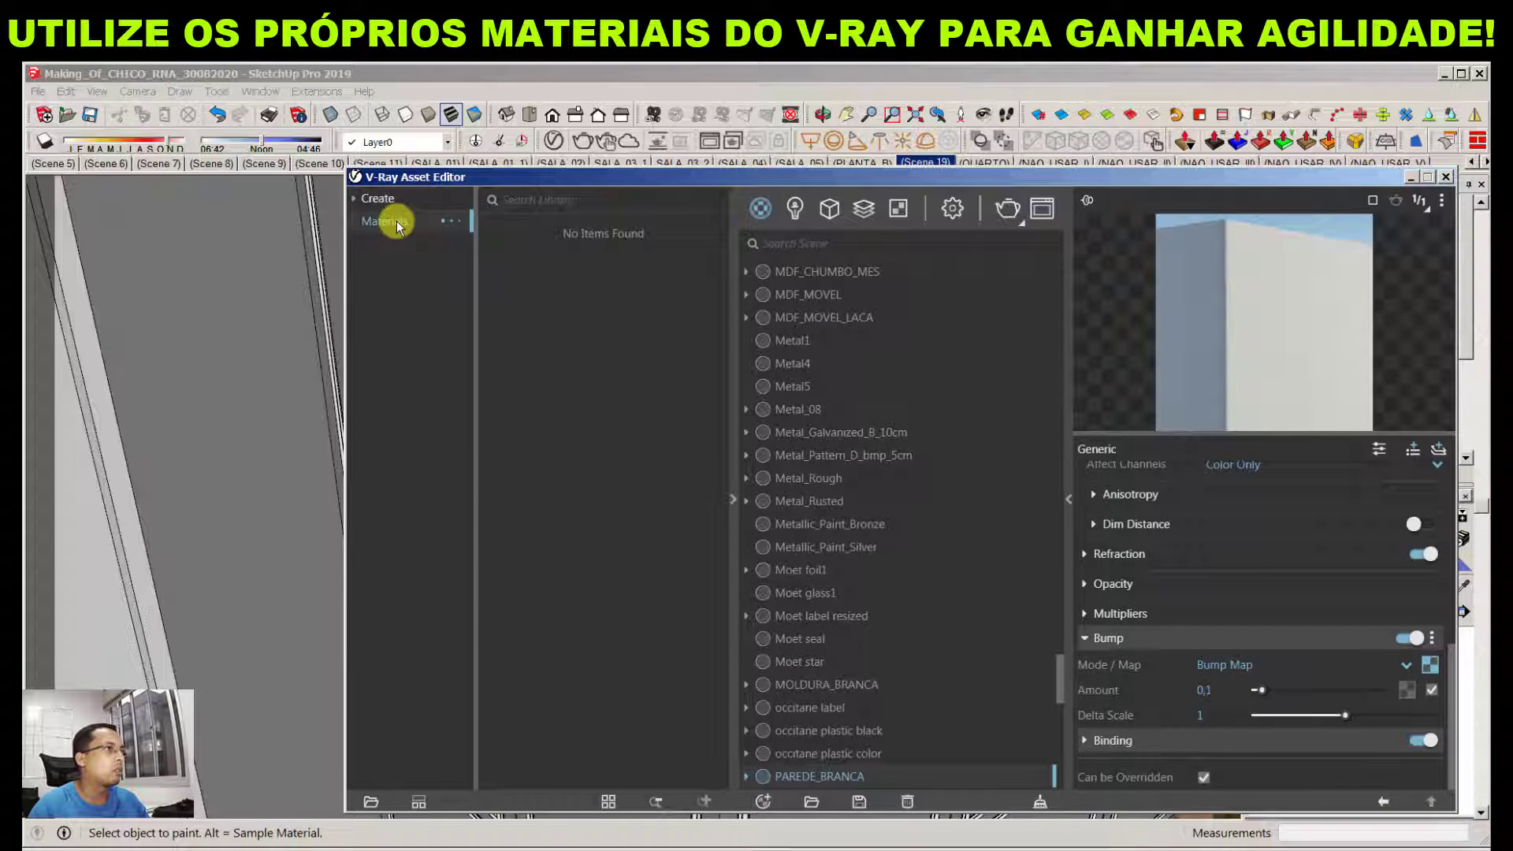
left_click(355, 221)
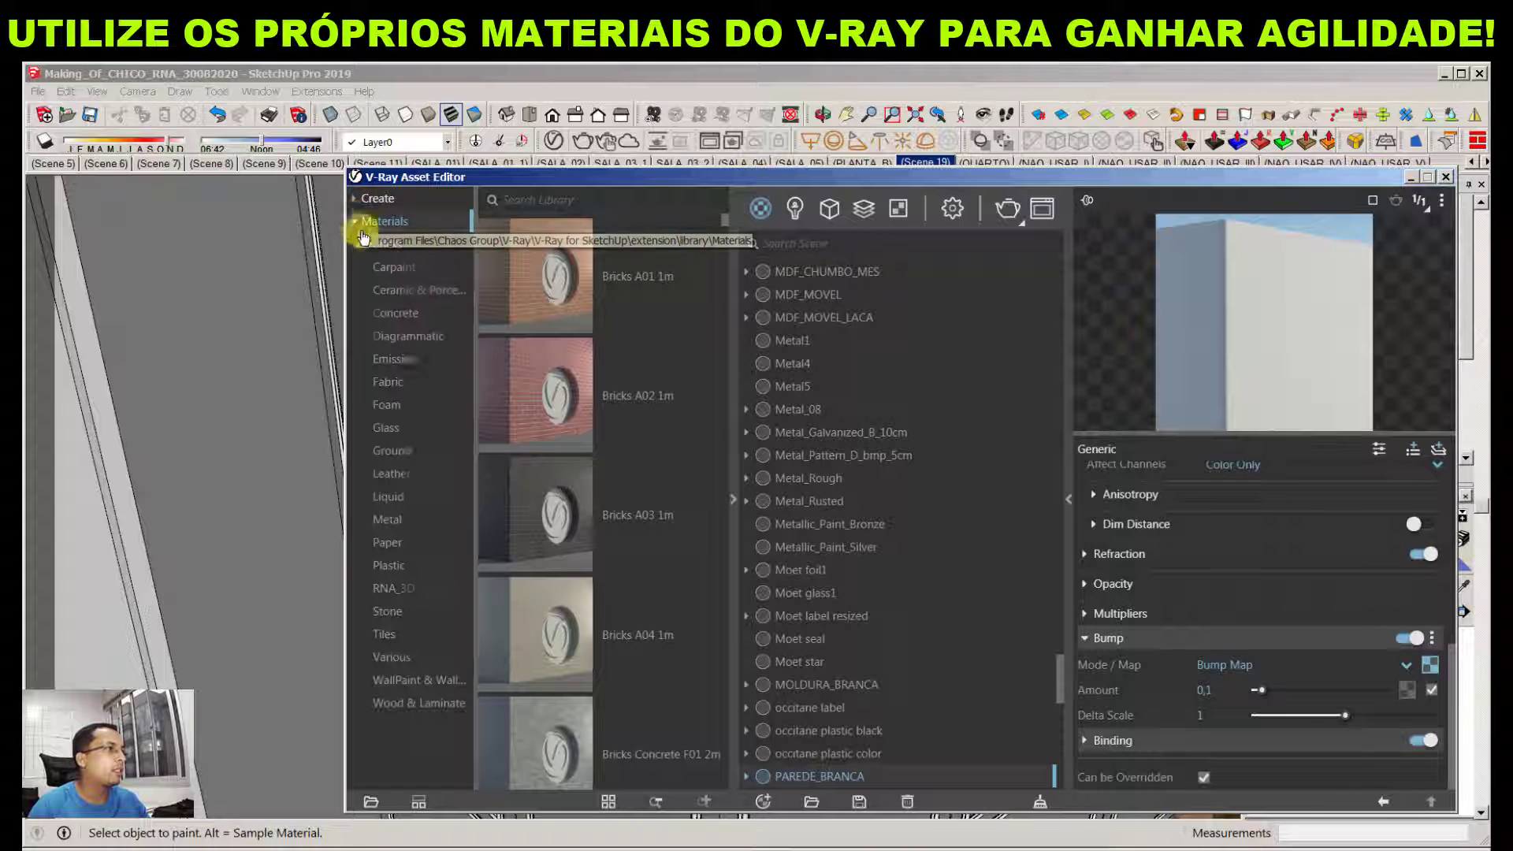
left_click(398, 681)
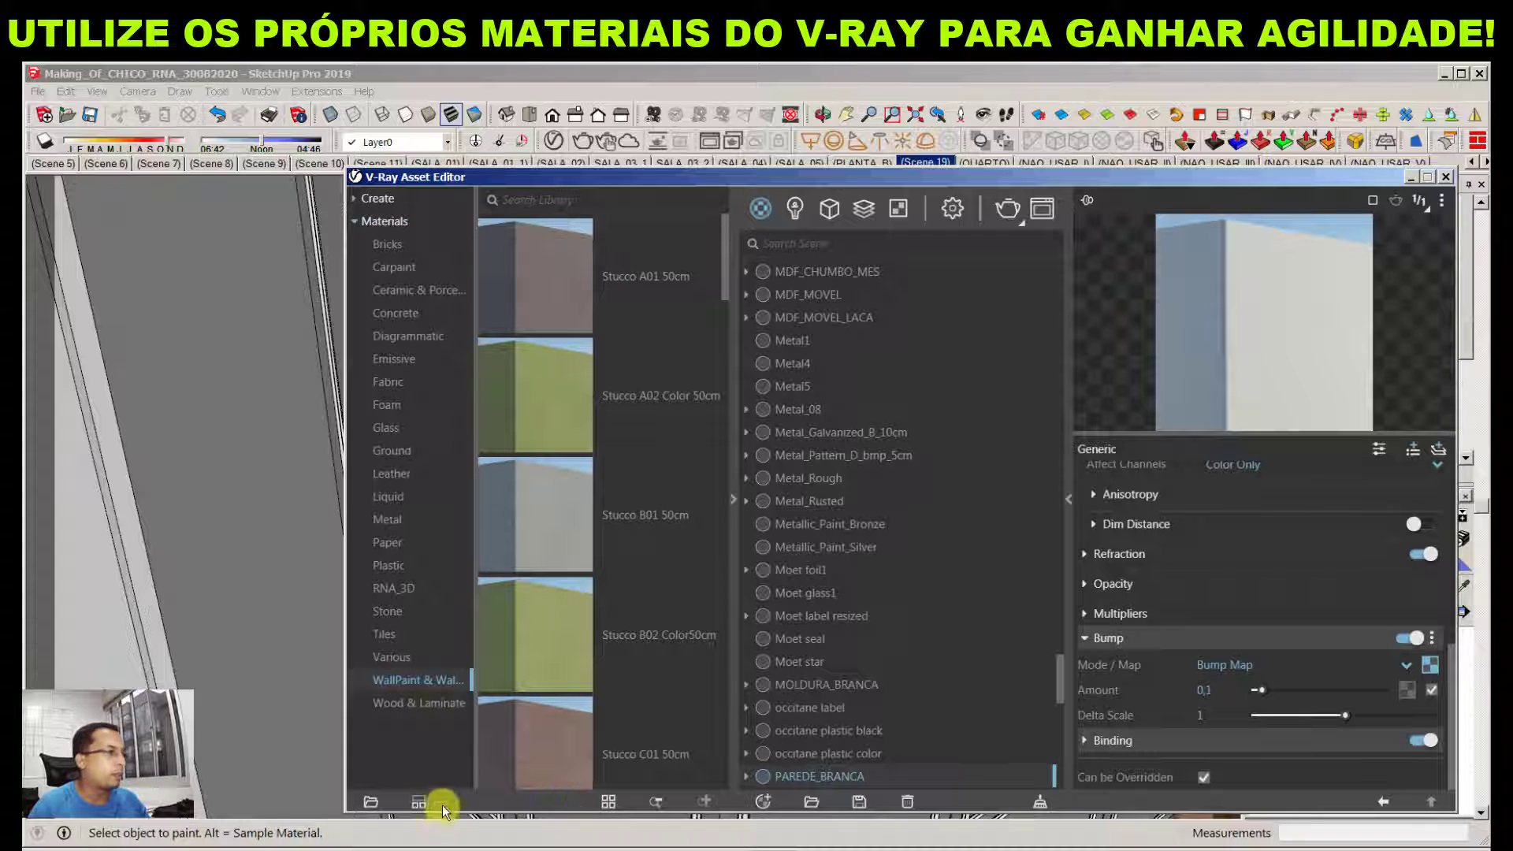
left_click(419, 801)
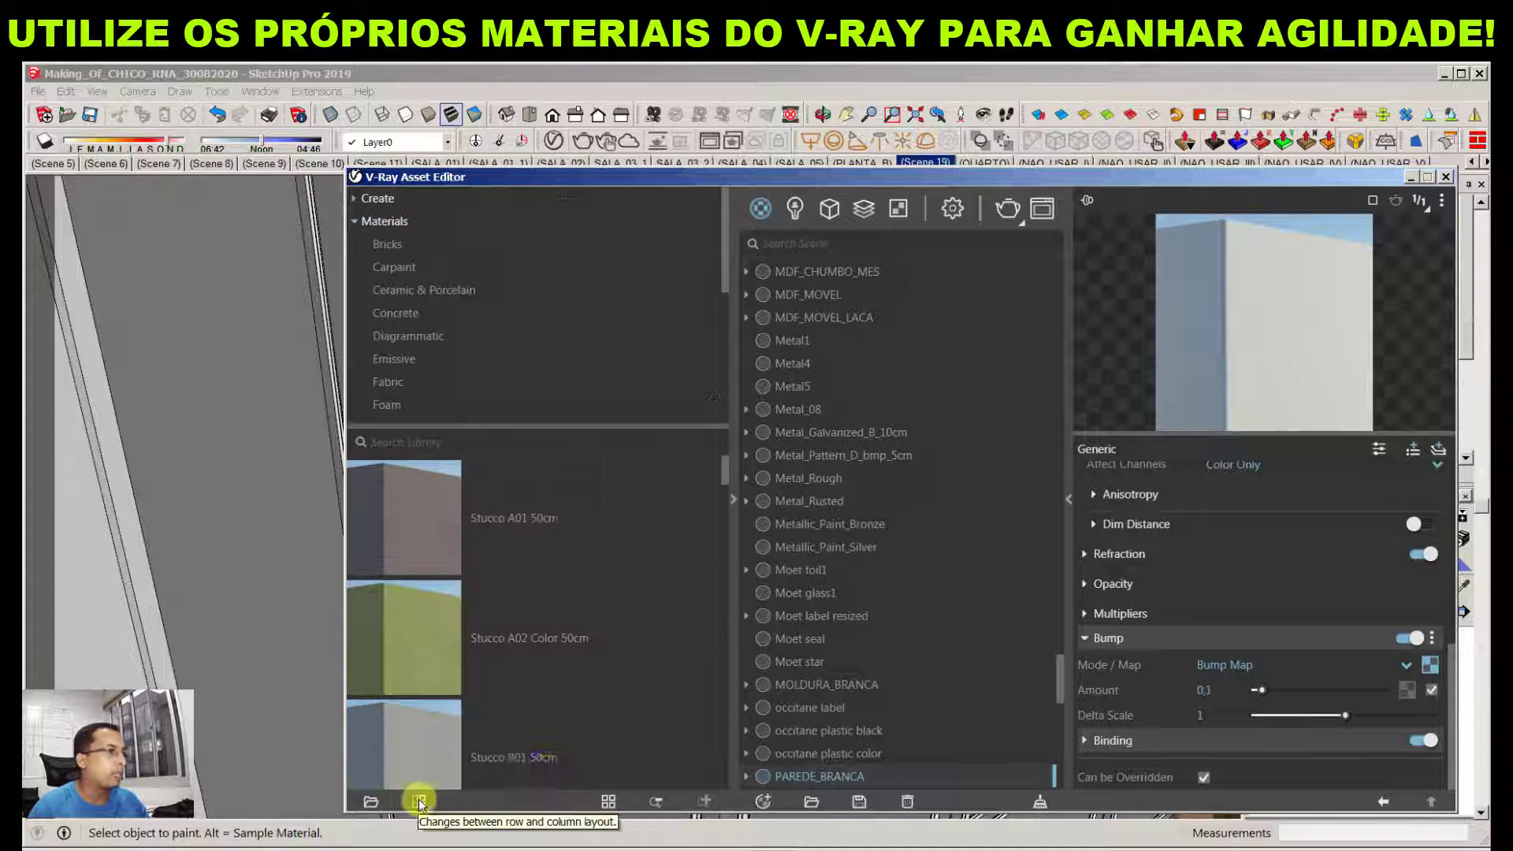
left_click(607, 802)
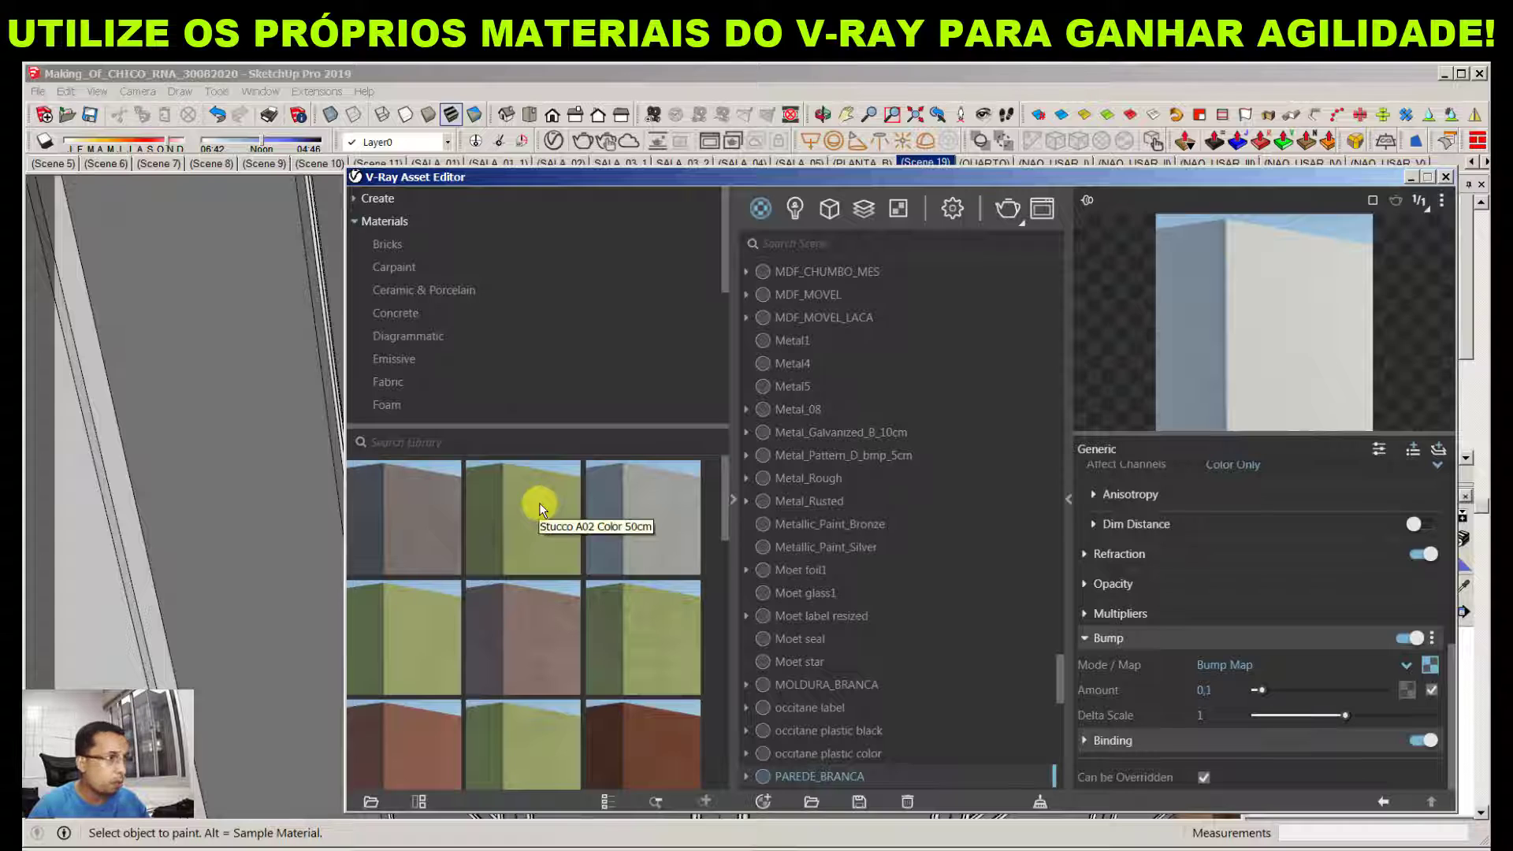
Add the Stucco A02 Color 50cm library material to the scene and set Texture A of its diffuse mix to RGB 208, 208, 208
left_click(544, 509)
left_click_drag(1016, 607, 985, 622)
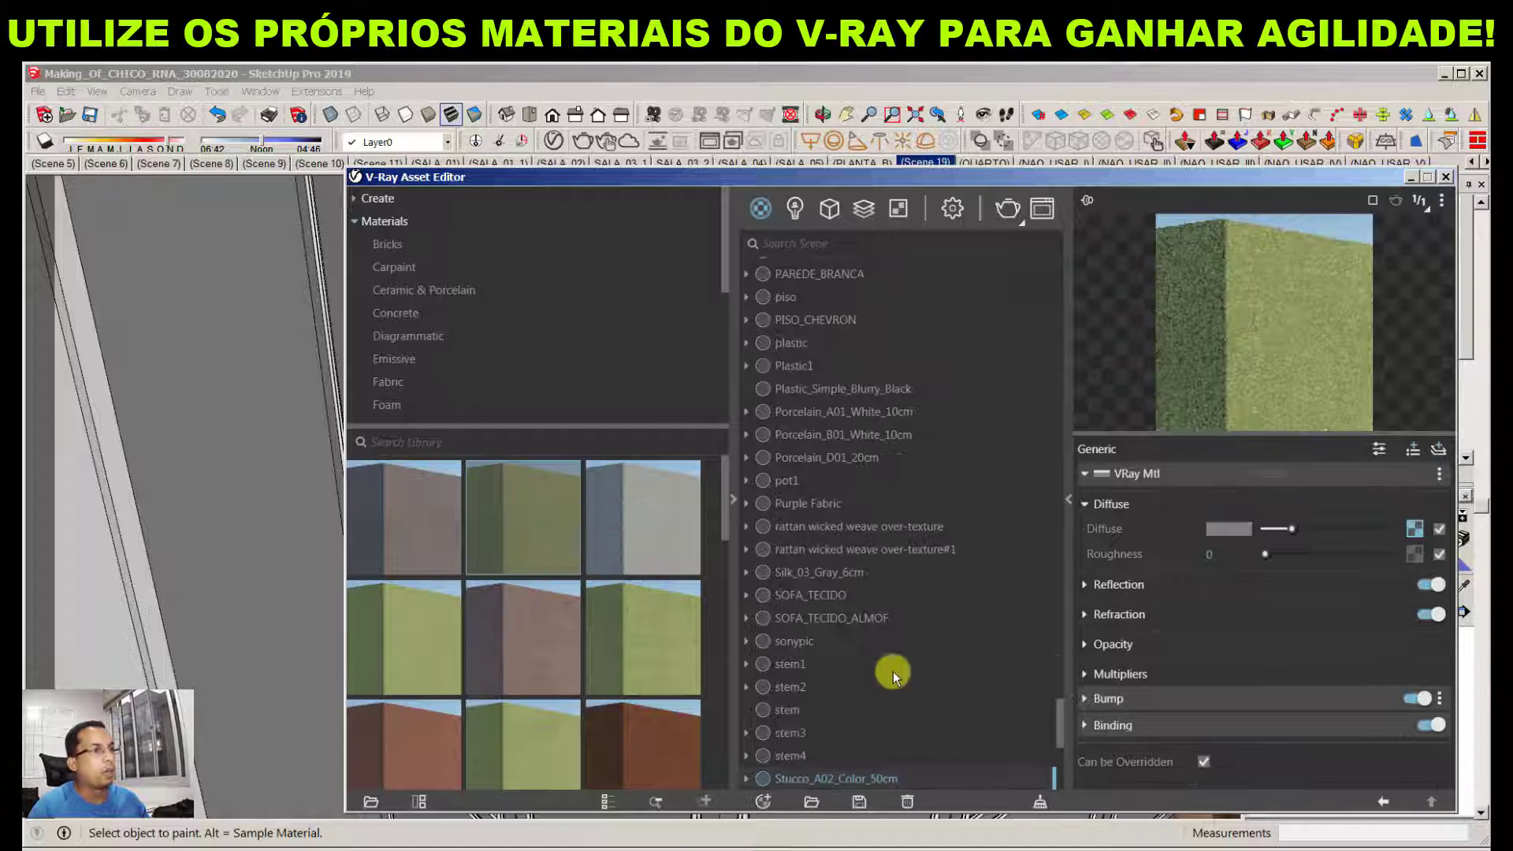
left_click(1416, 532)
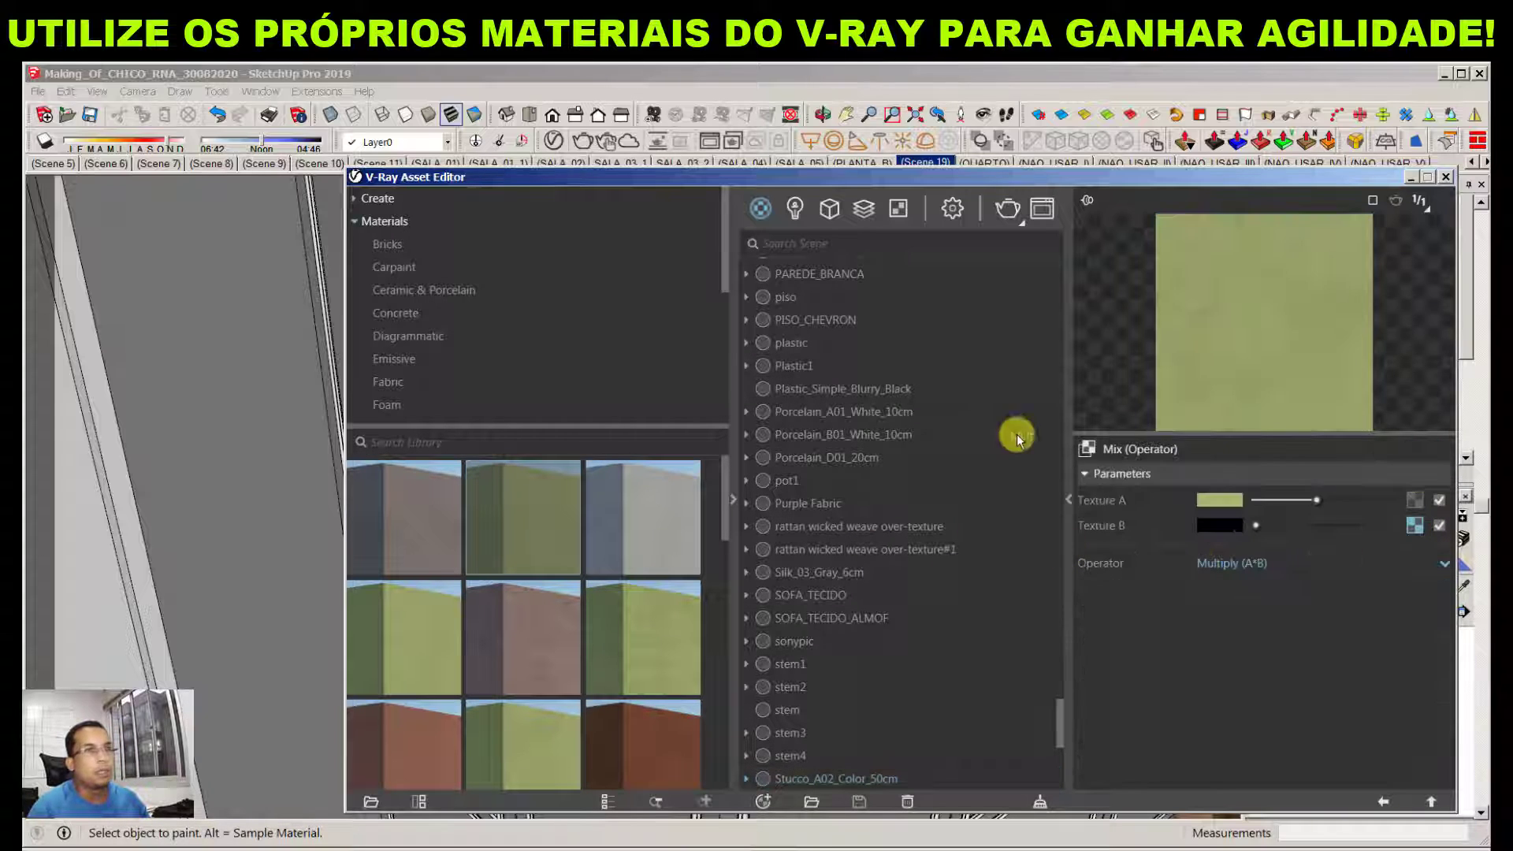
left_click(1221, 502)
left_click_drag(779, 366, 680, 357)
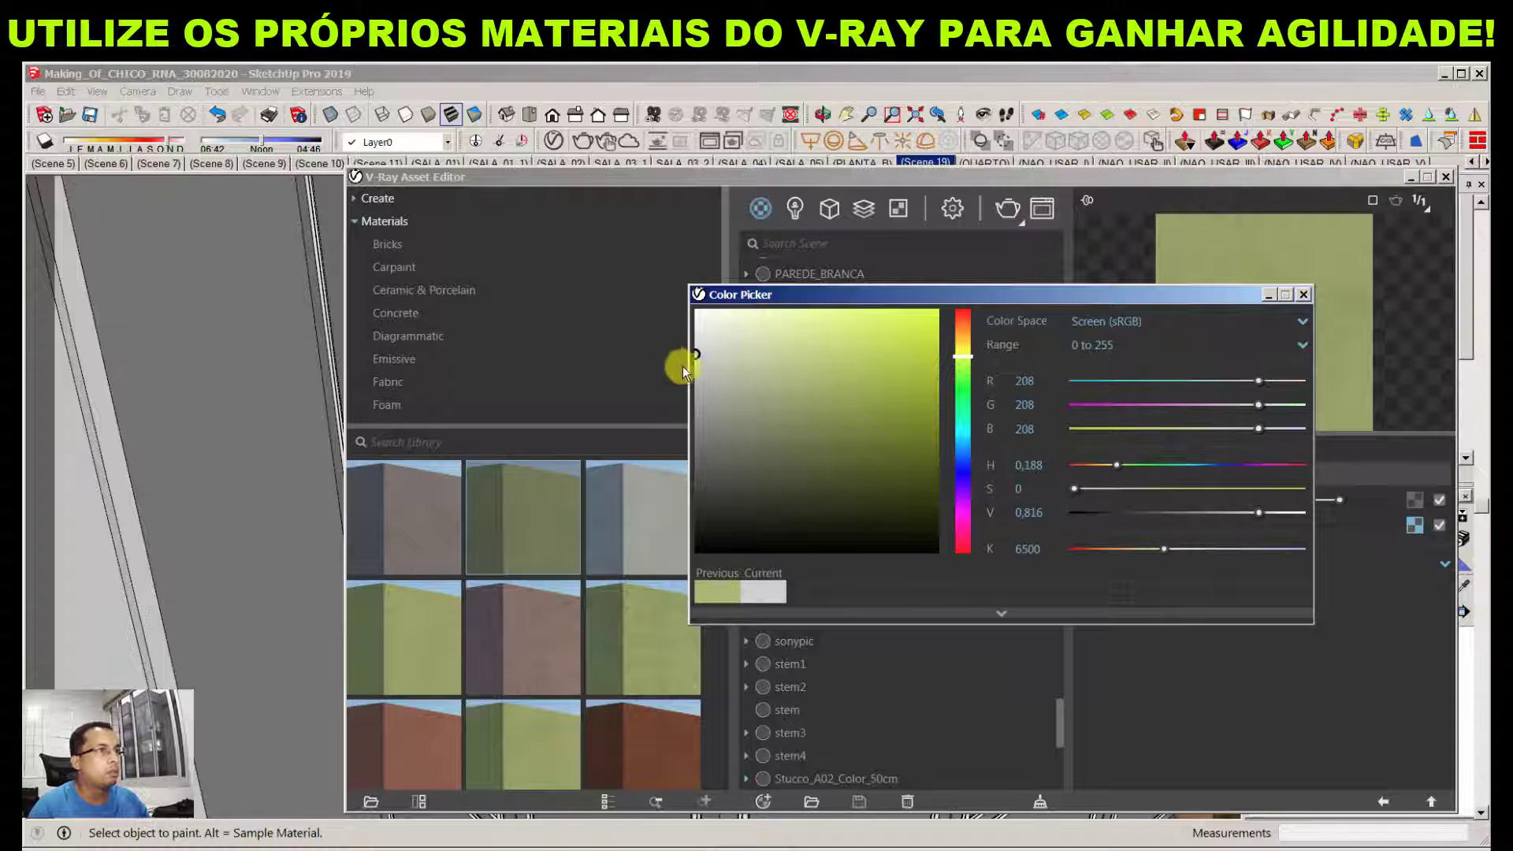
left_click(1306, 297)
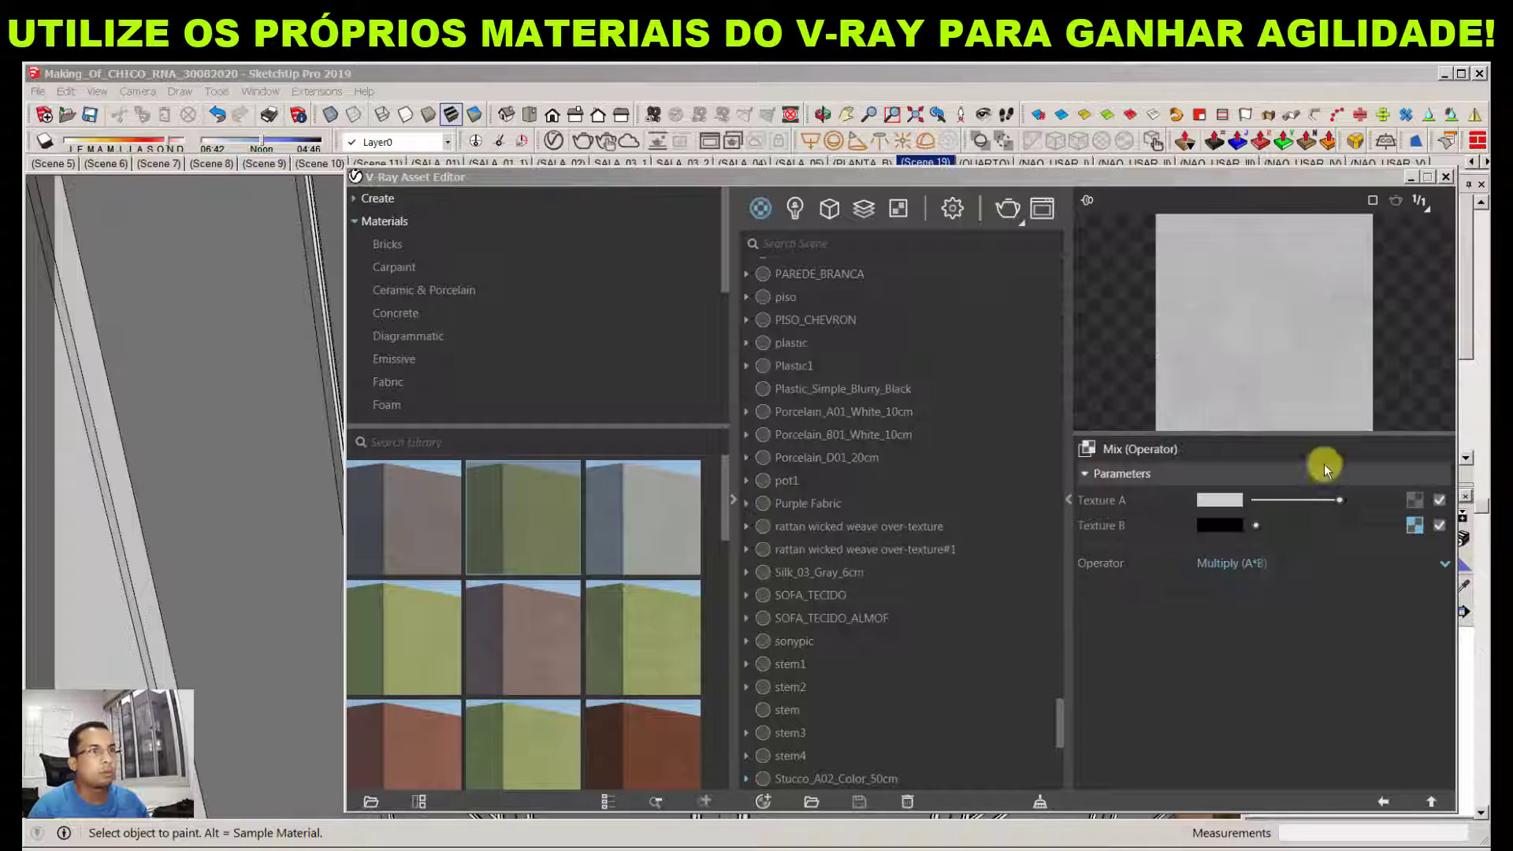
Return to the stucco material's main settings and set its bump amount to ,05
left_click(1383, 800)
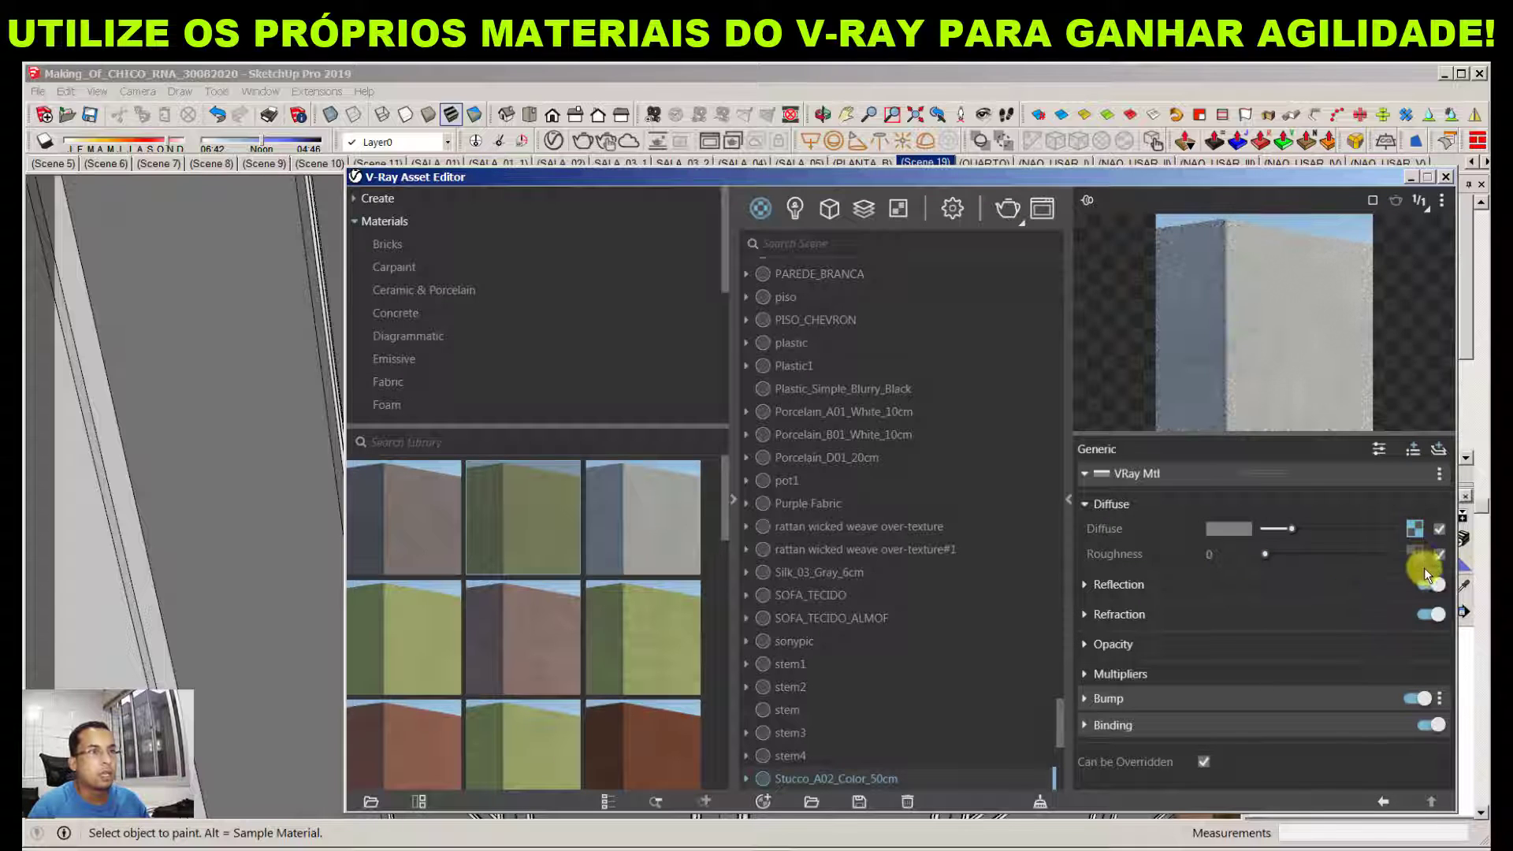
left_click(1299, 703)
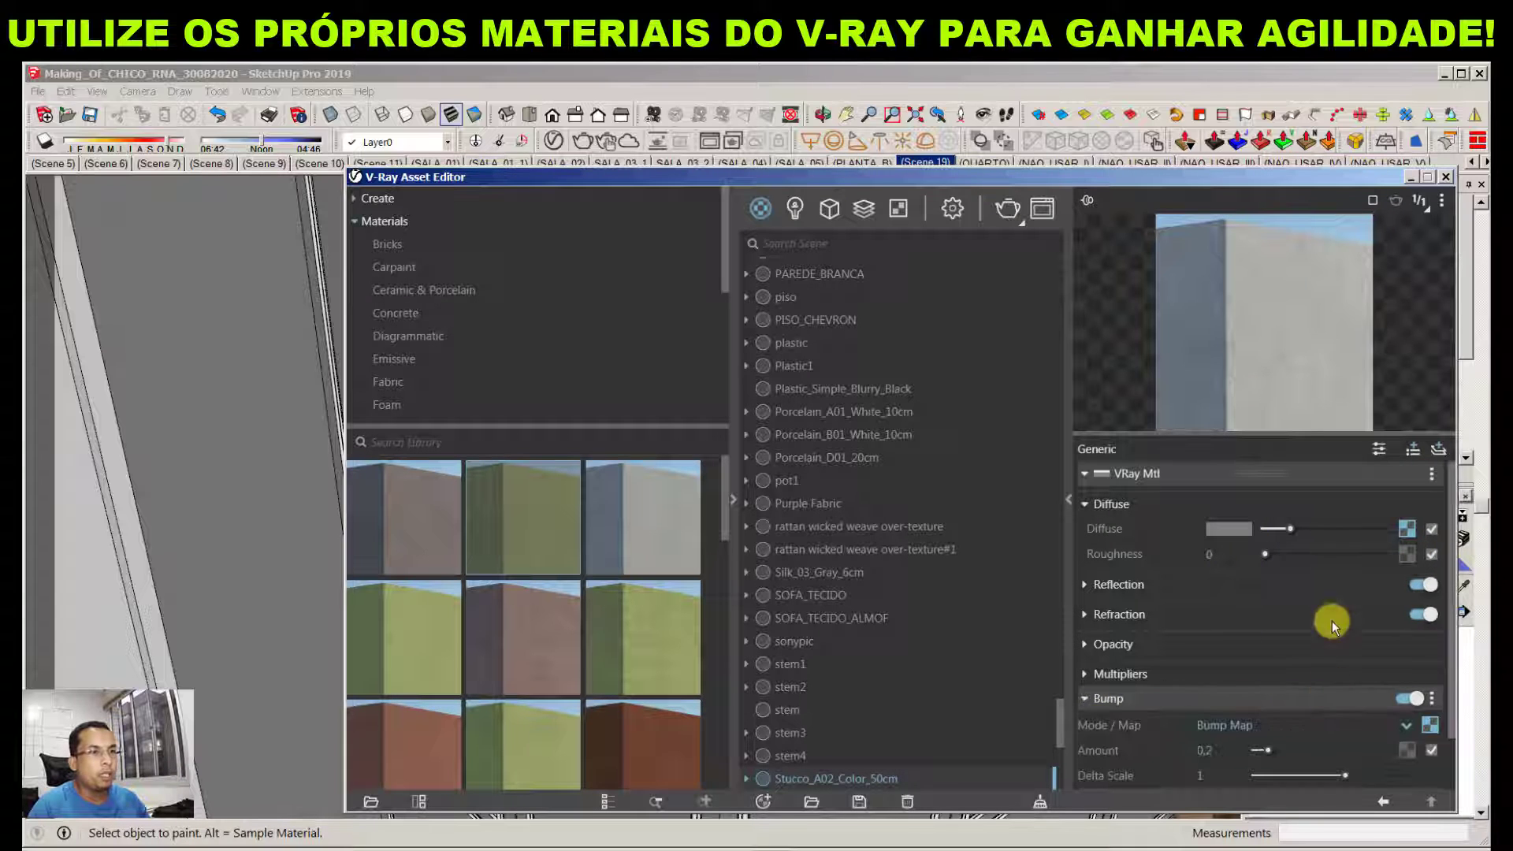
left_click(1206, 690)
type("0")
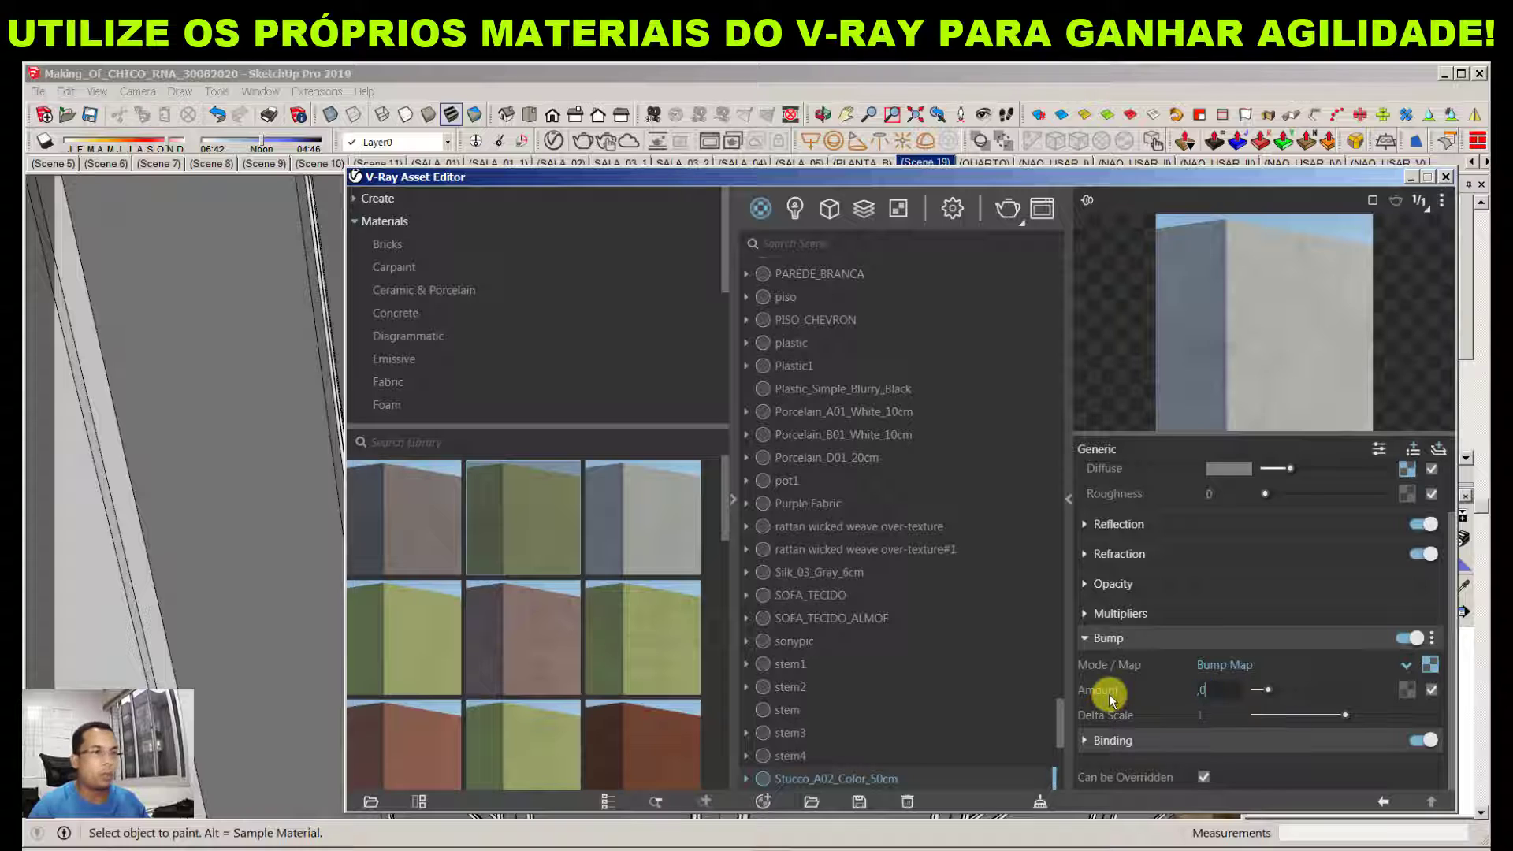
type(",05")
key("Return")
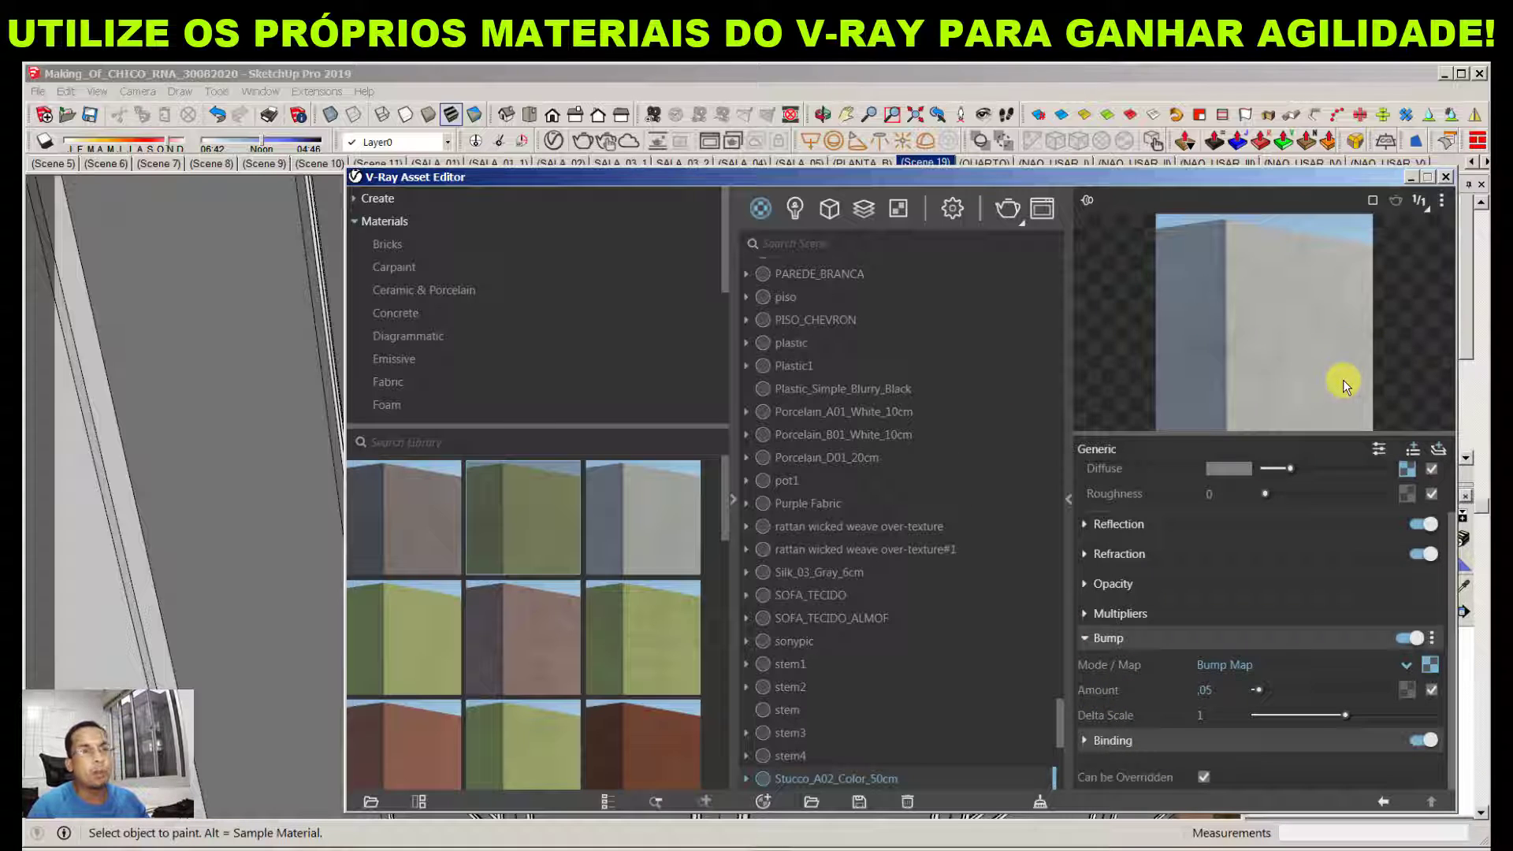
Set the stucco material's reflection glossiness to 0,5 and its reflection color to a medium grey
left_click(1146, 523)
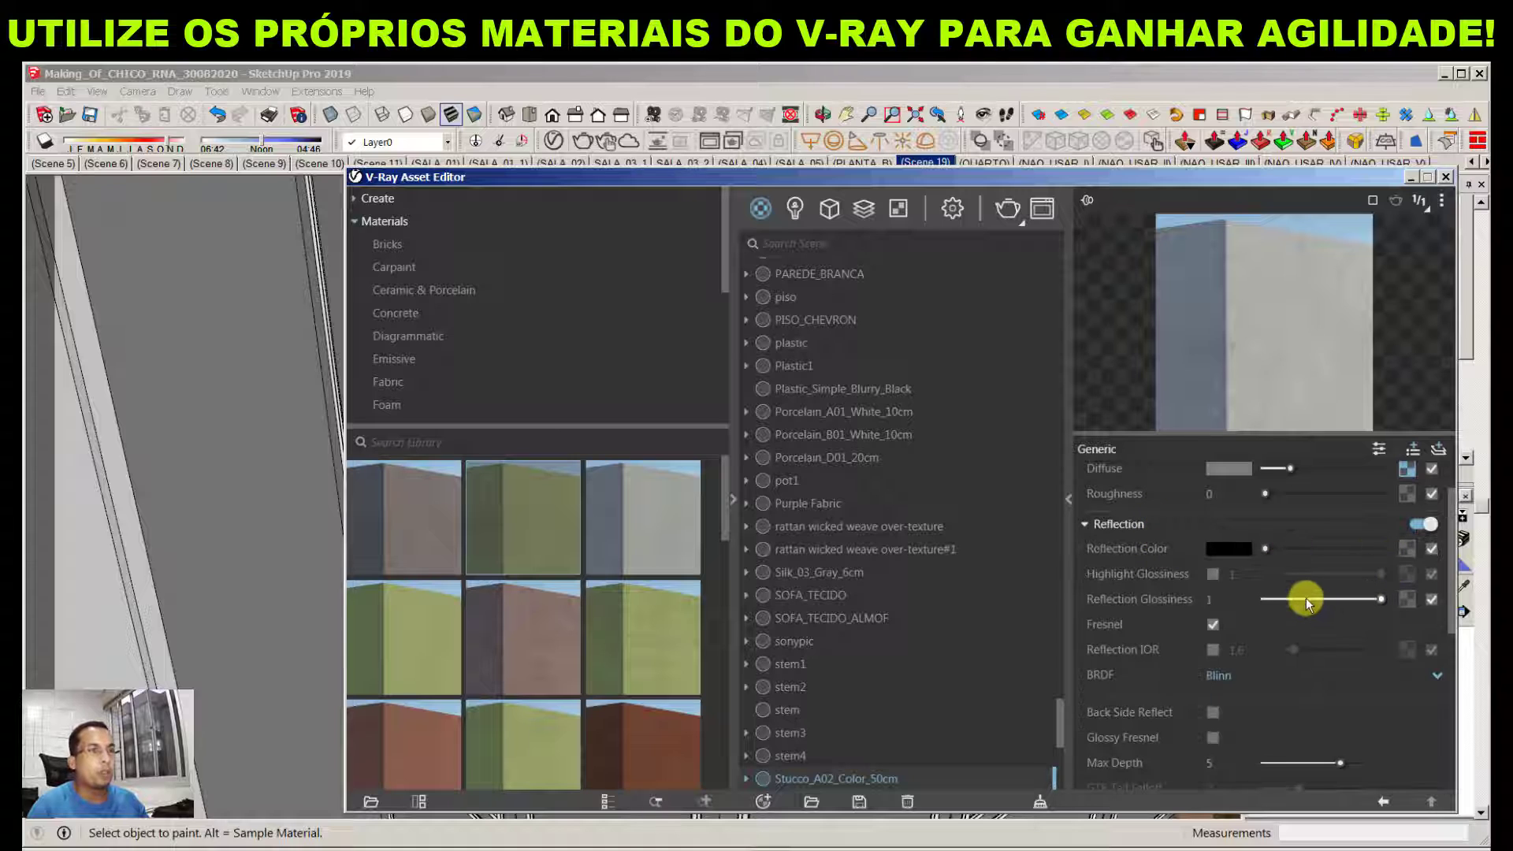
left_click(1306, 600)
left_click(1315, 548)
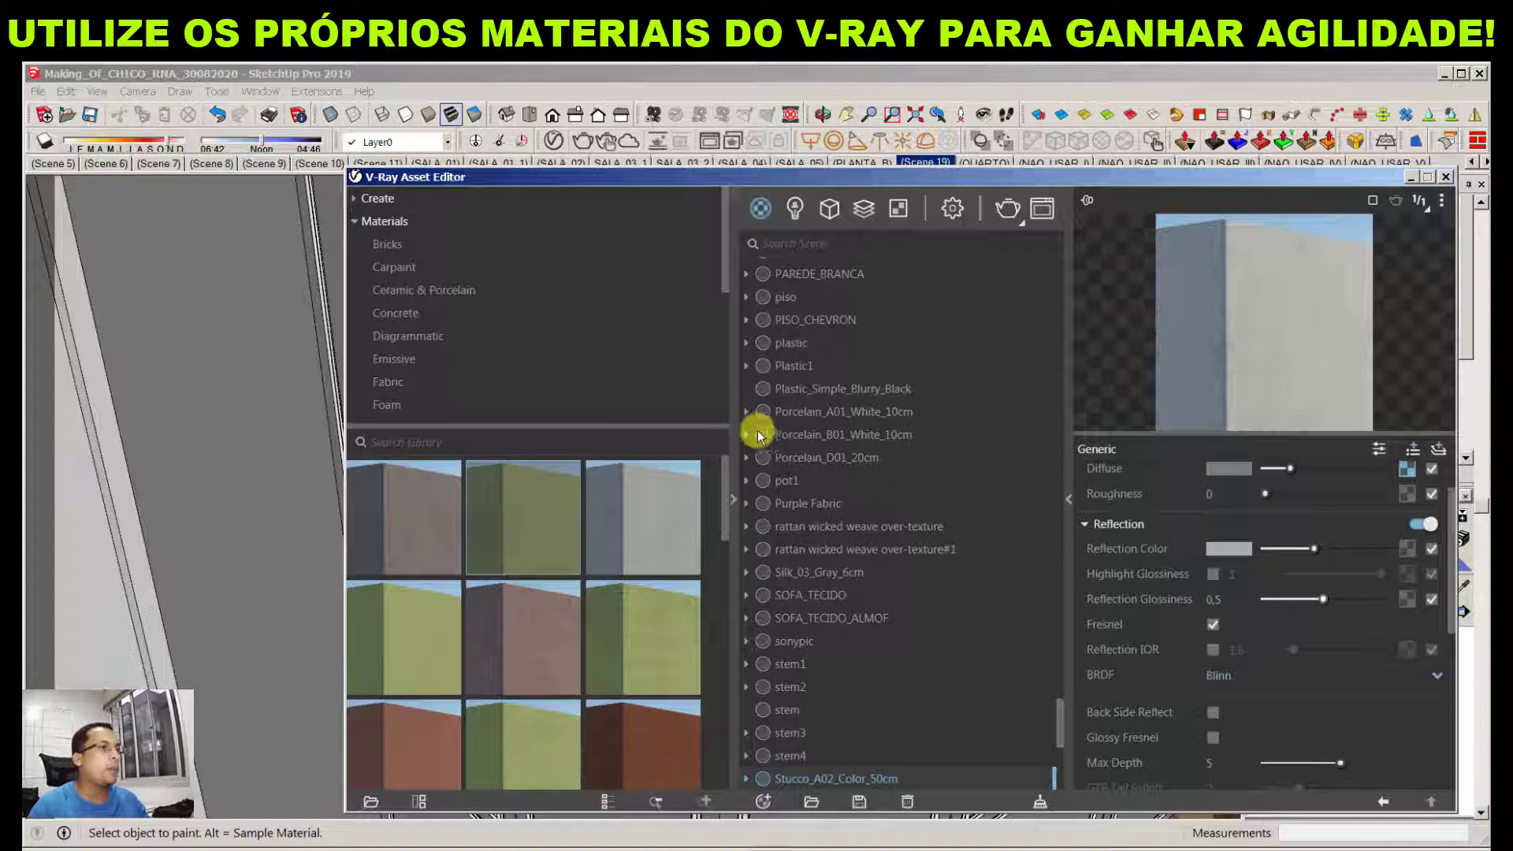
Rename the Stucco_A02_Color_50cm material as PAREDE_INTERNA_BRANCA_50cm
right_click(840, 781)
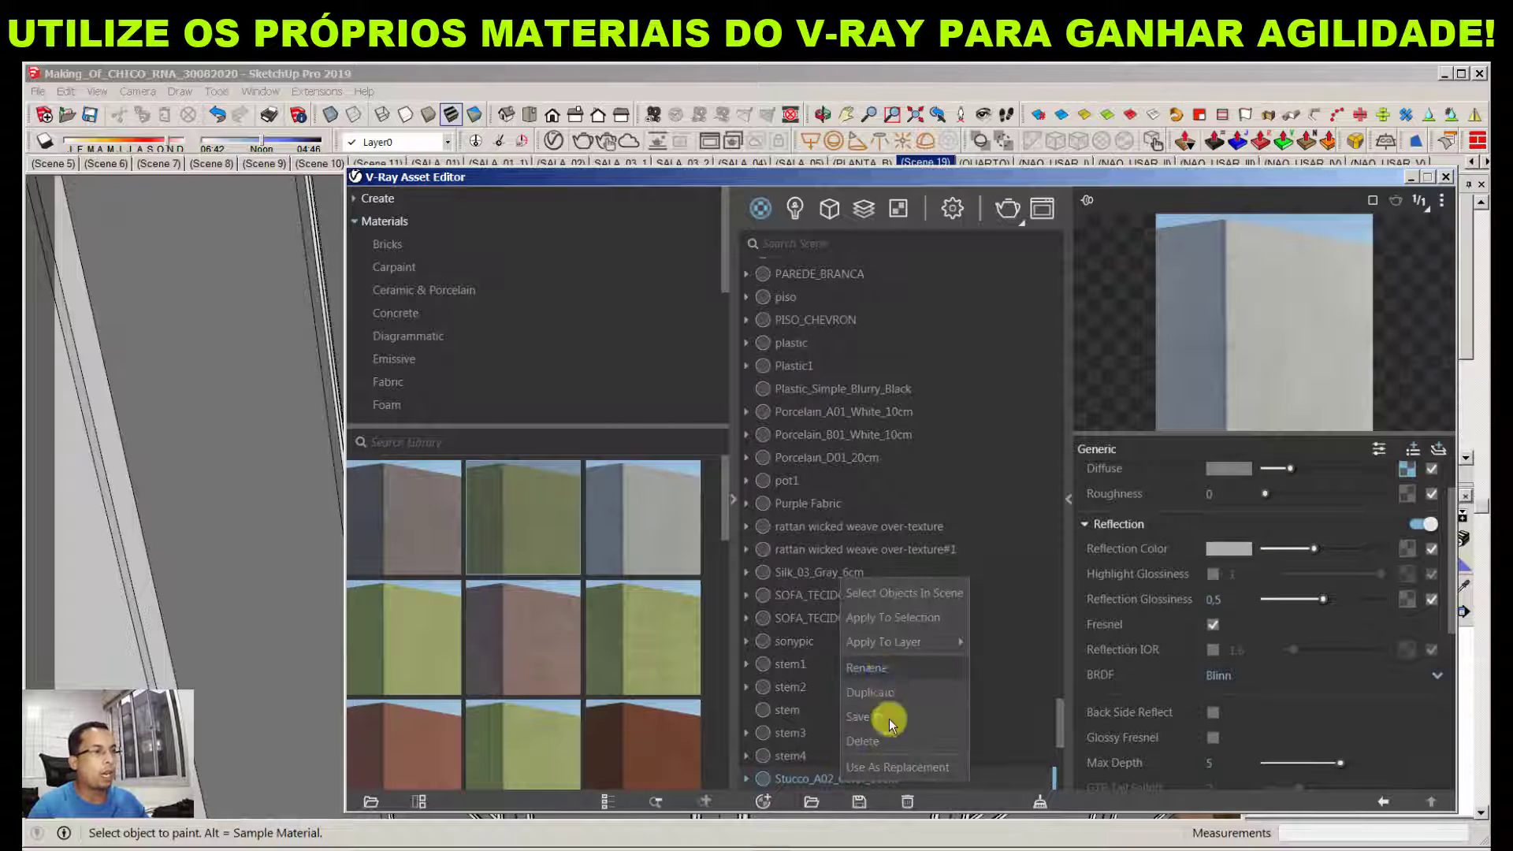
left_click(889, 719)
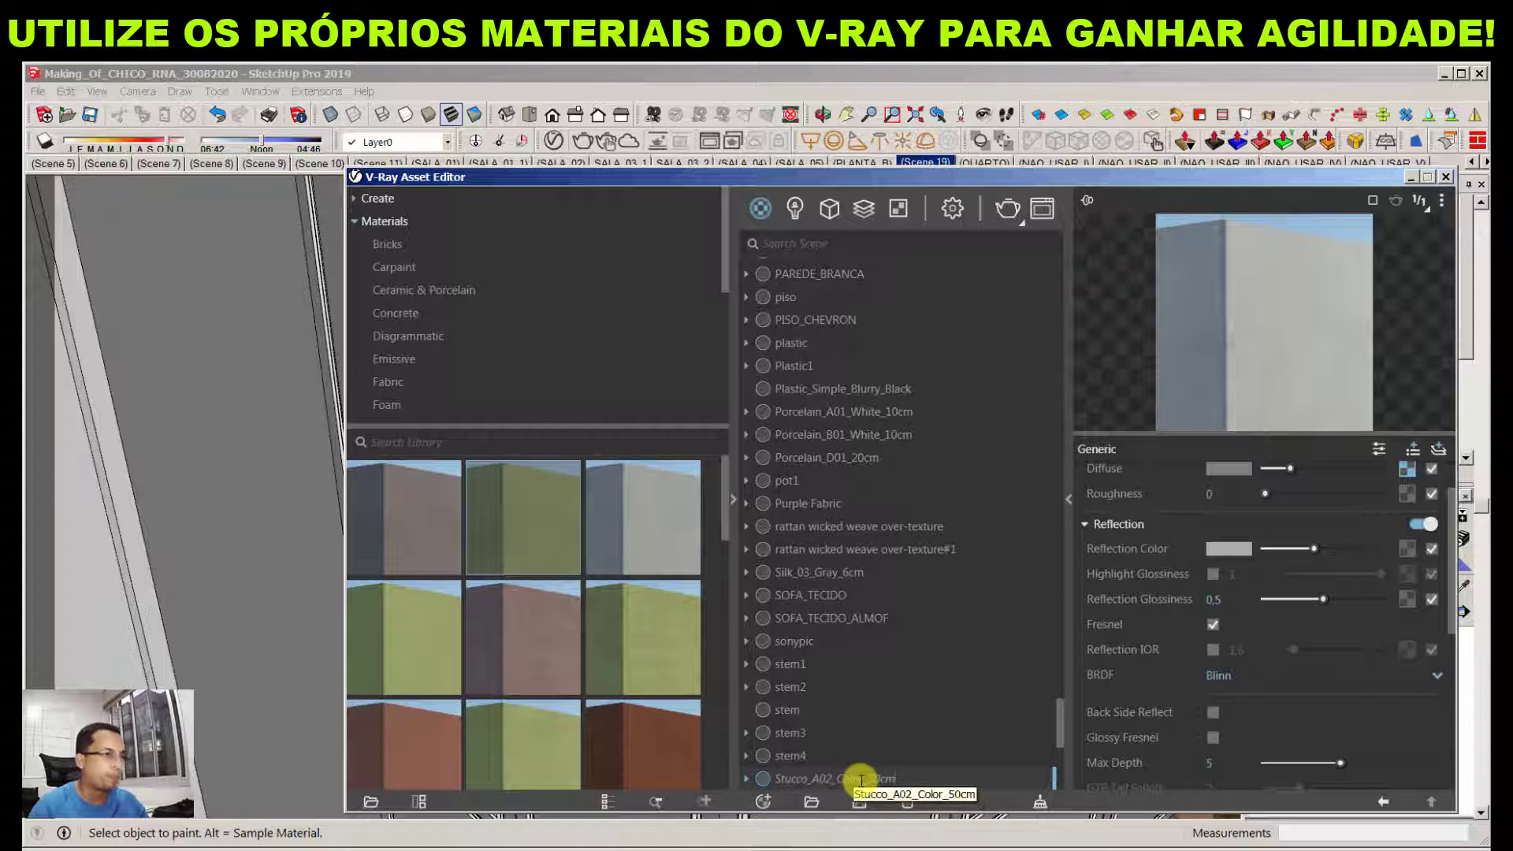
left_click_drag(860, 778, 741, 769)
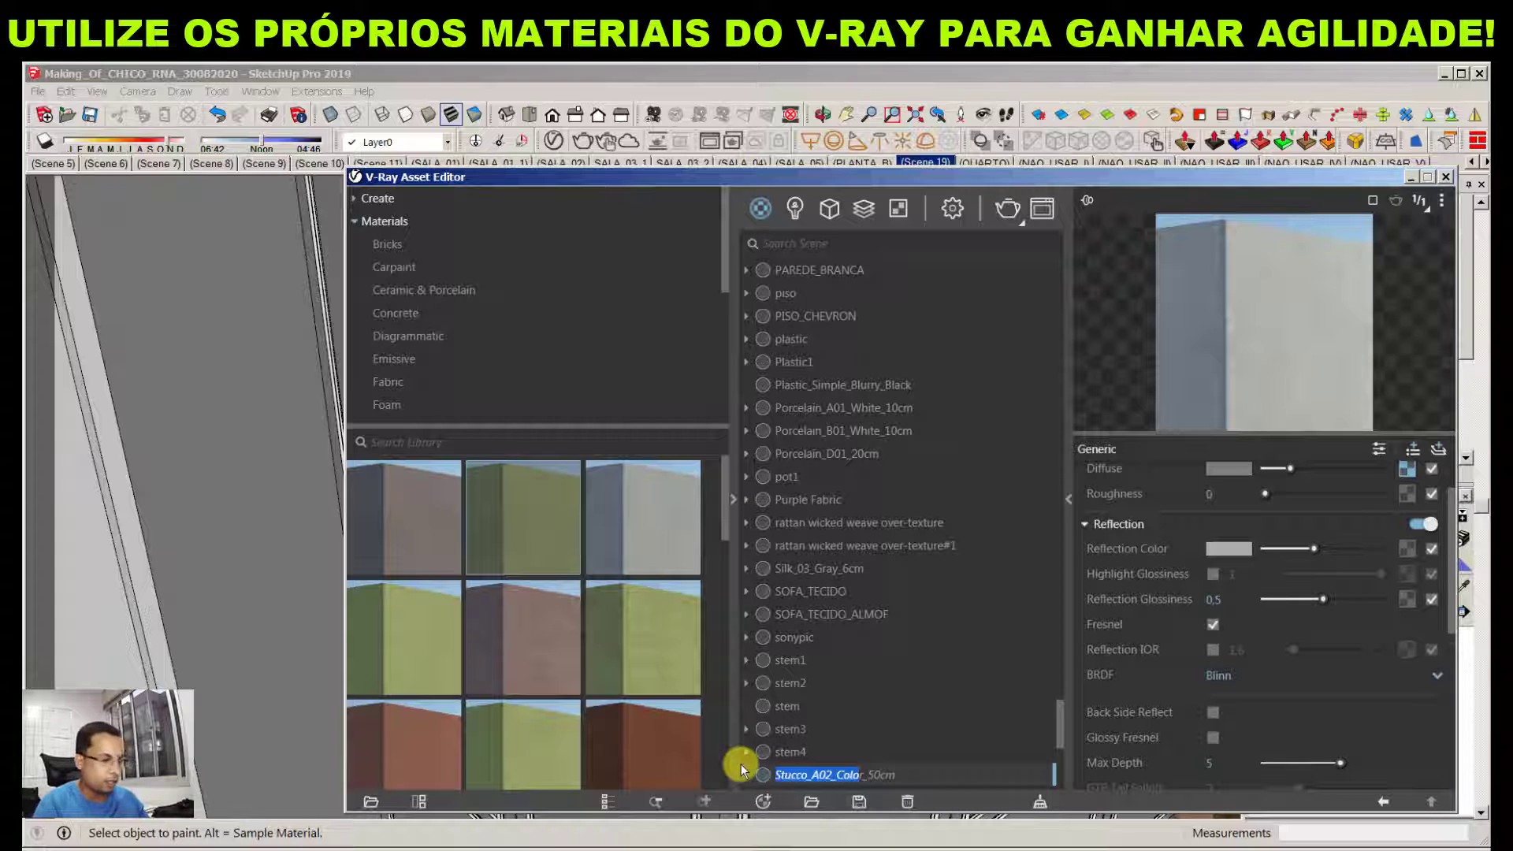
type("PAREDE_IN")
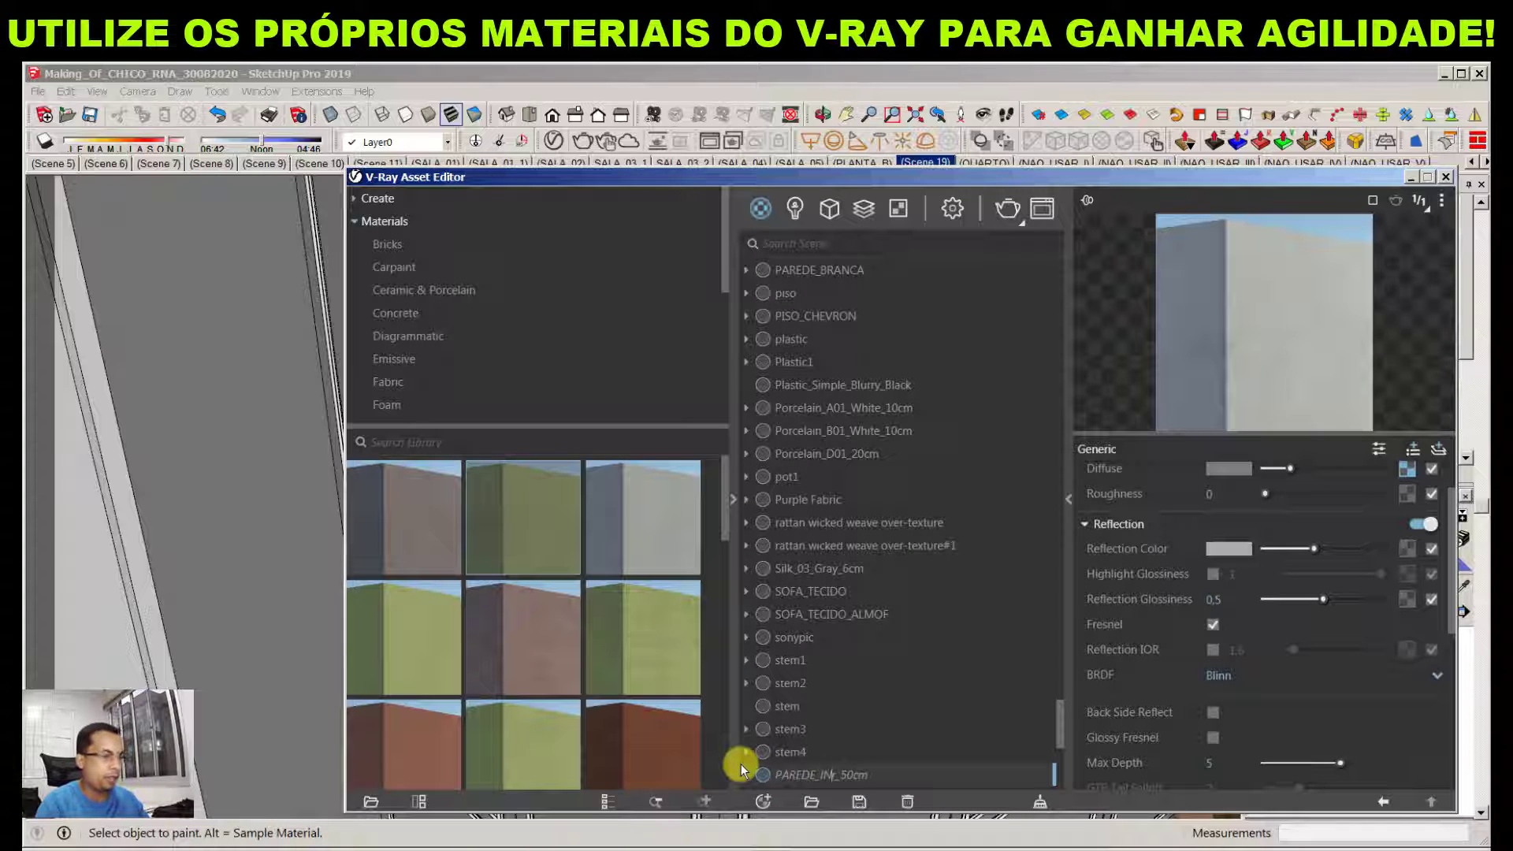
type("TERNA_BRAN")
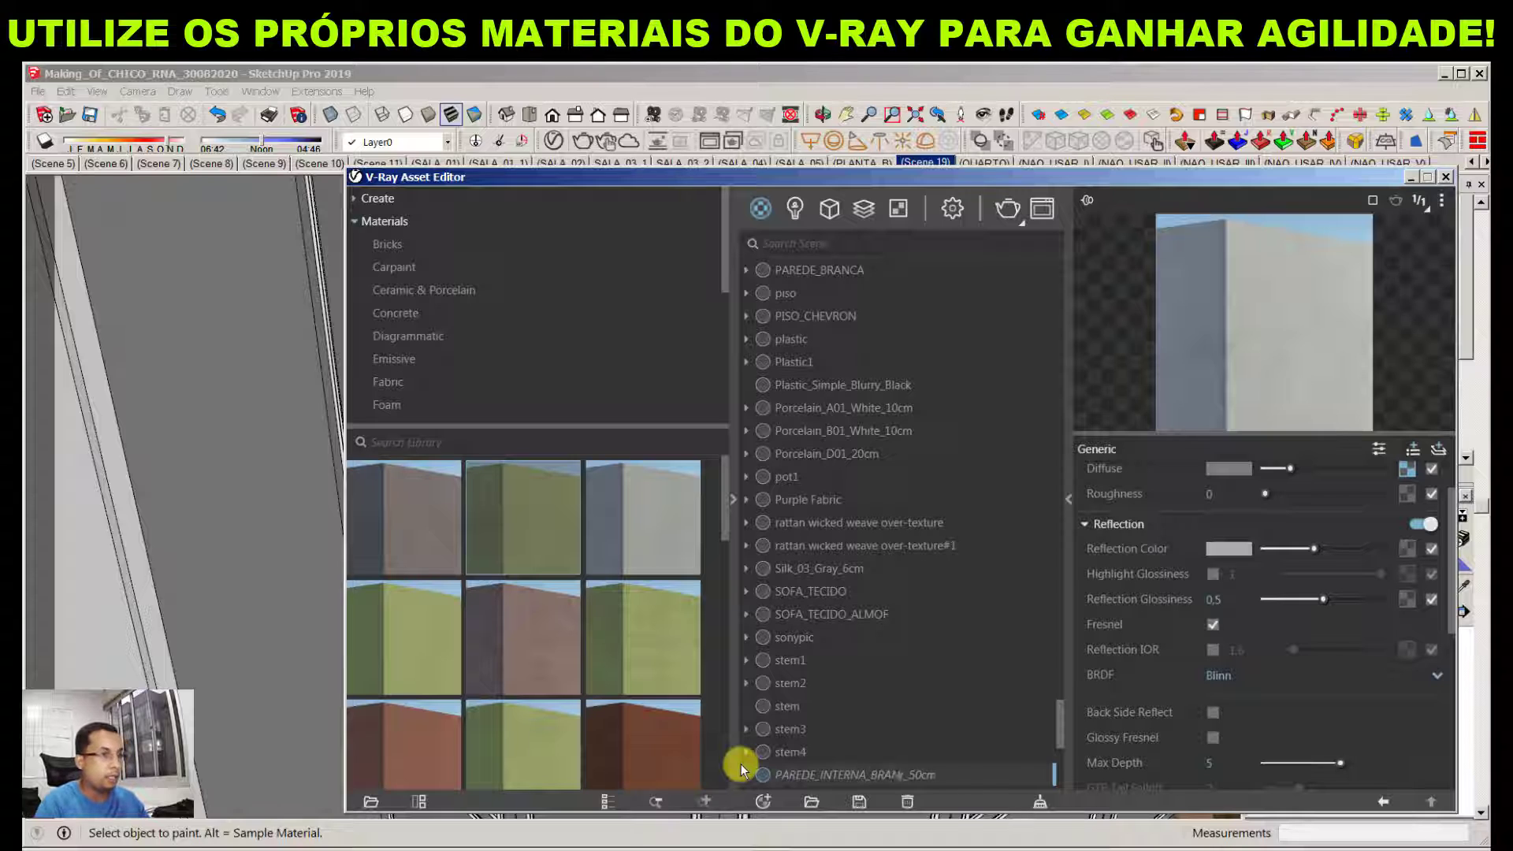
type("CA")
key("Return")
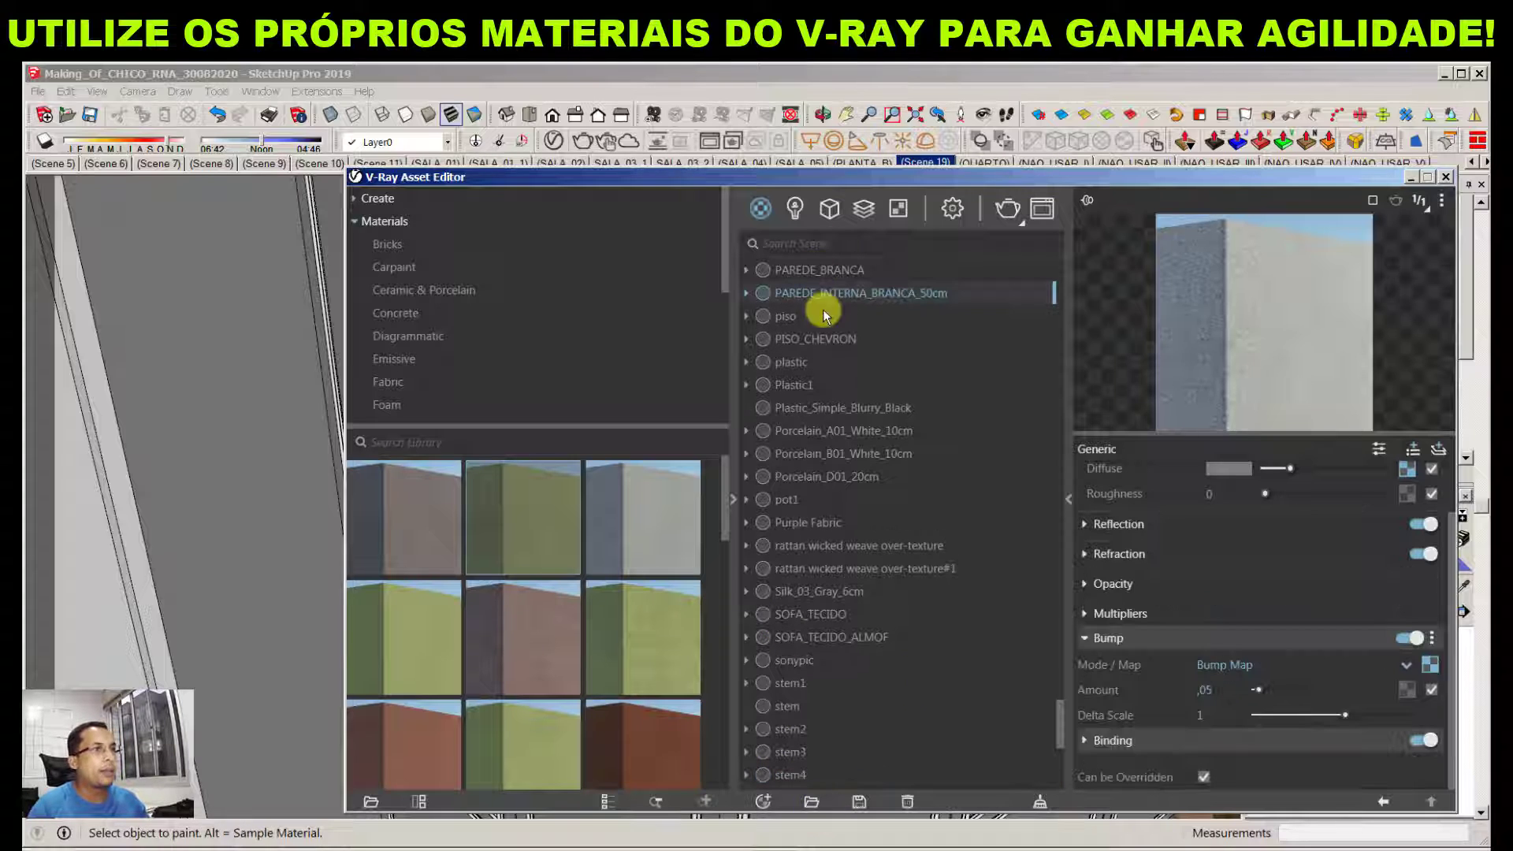
Save PAREDE_INTERNA_BRANCA_50cm to the RNA_3D category of the material library, and close the asset editor
left_click(733, 500)
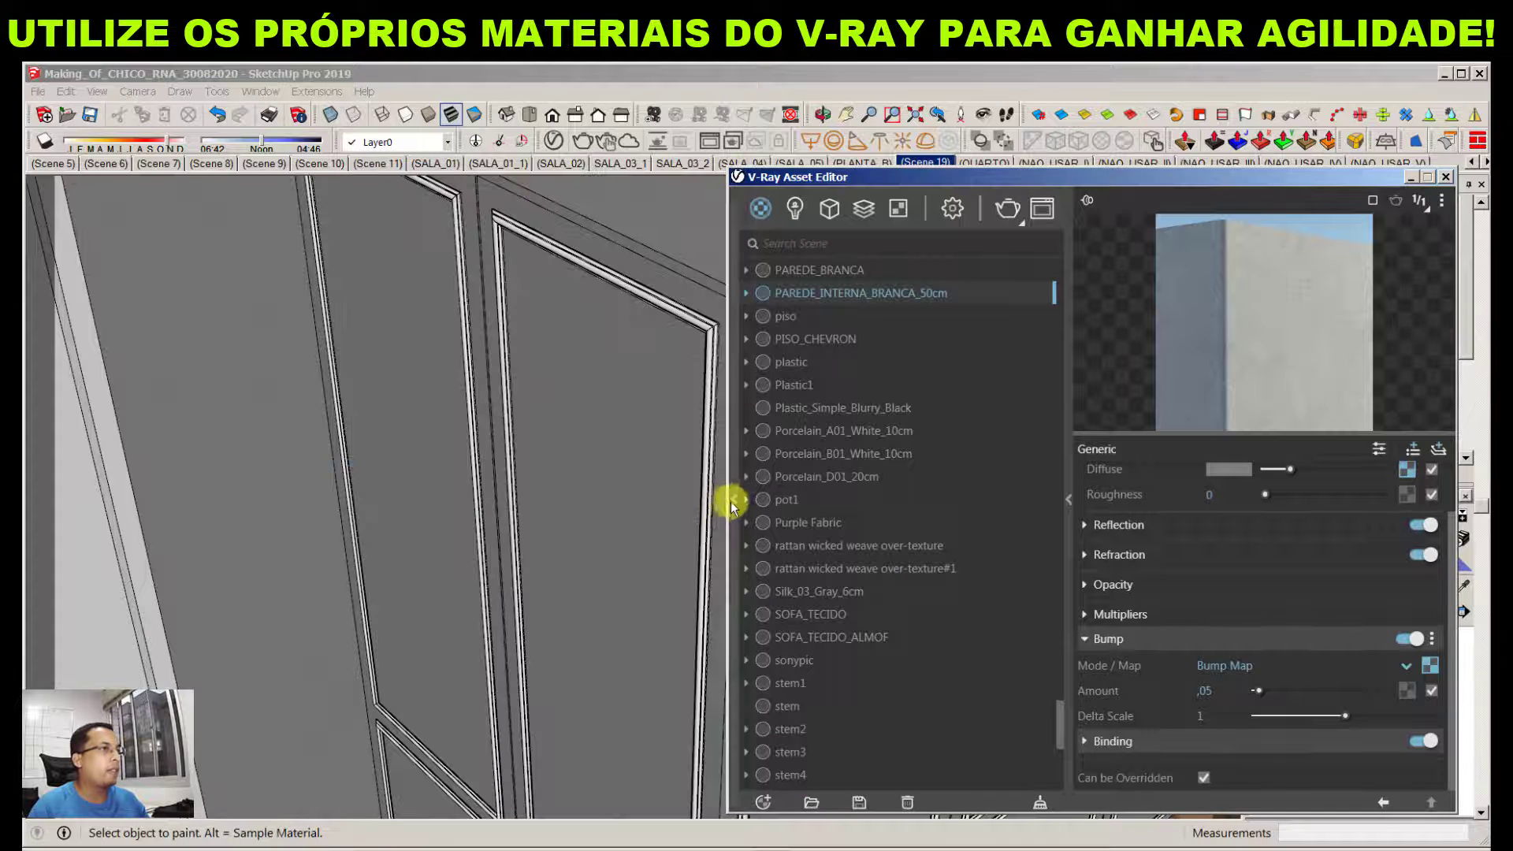
left_click(731, 500)
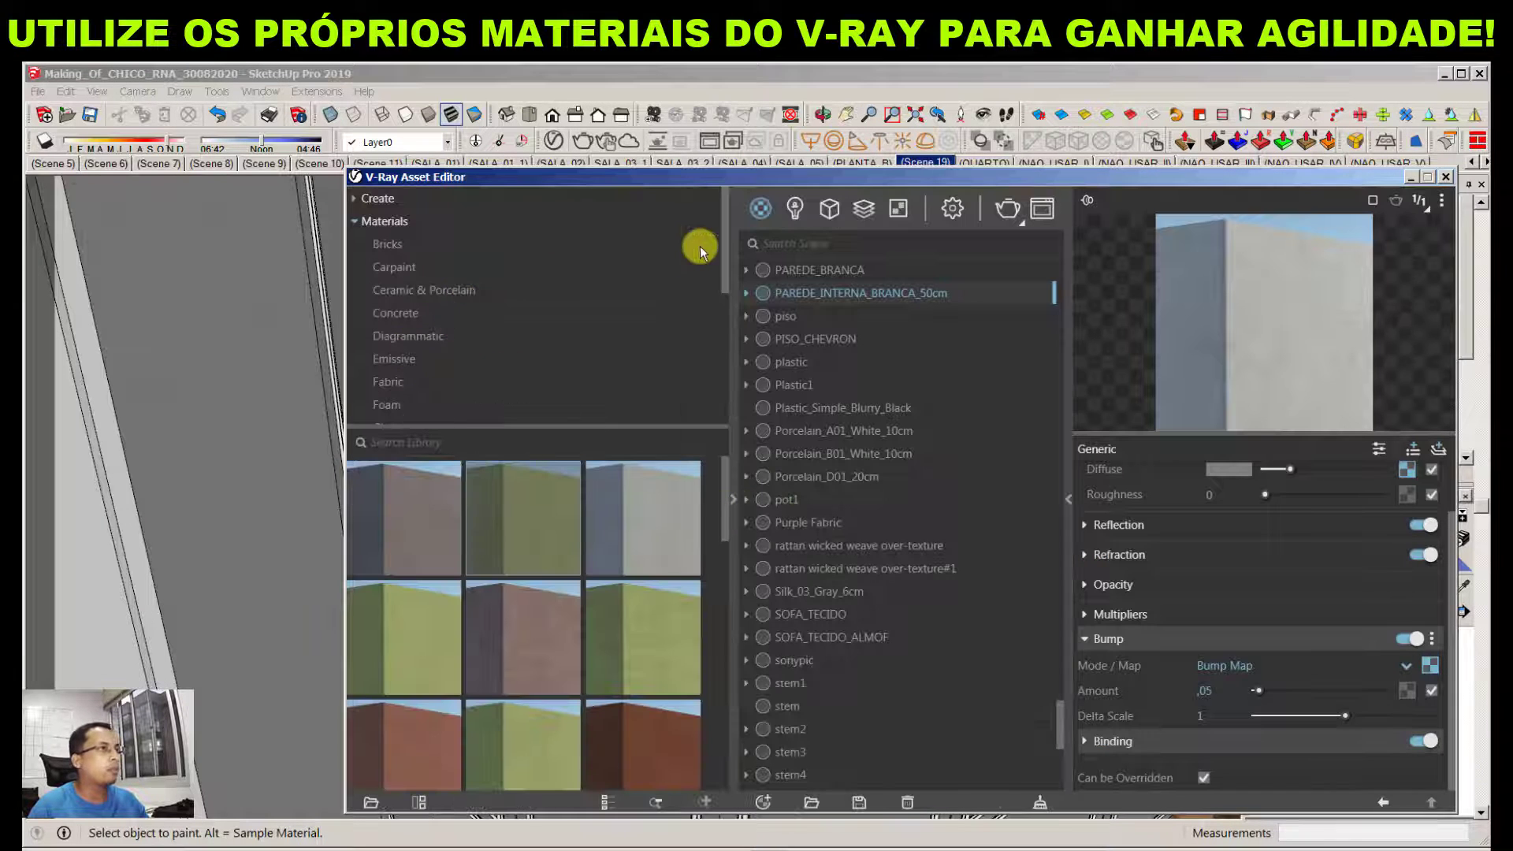
scroll(450, 362, "down", 5)
left_click(394, 300)
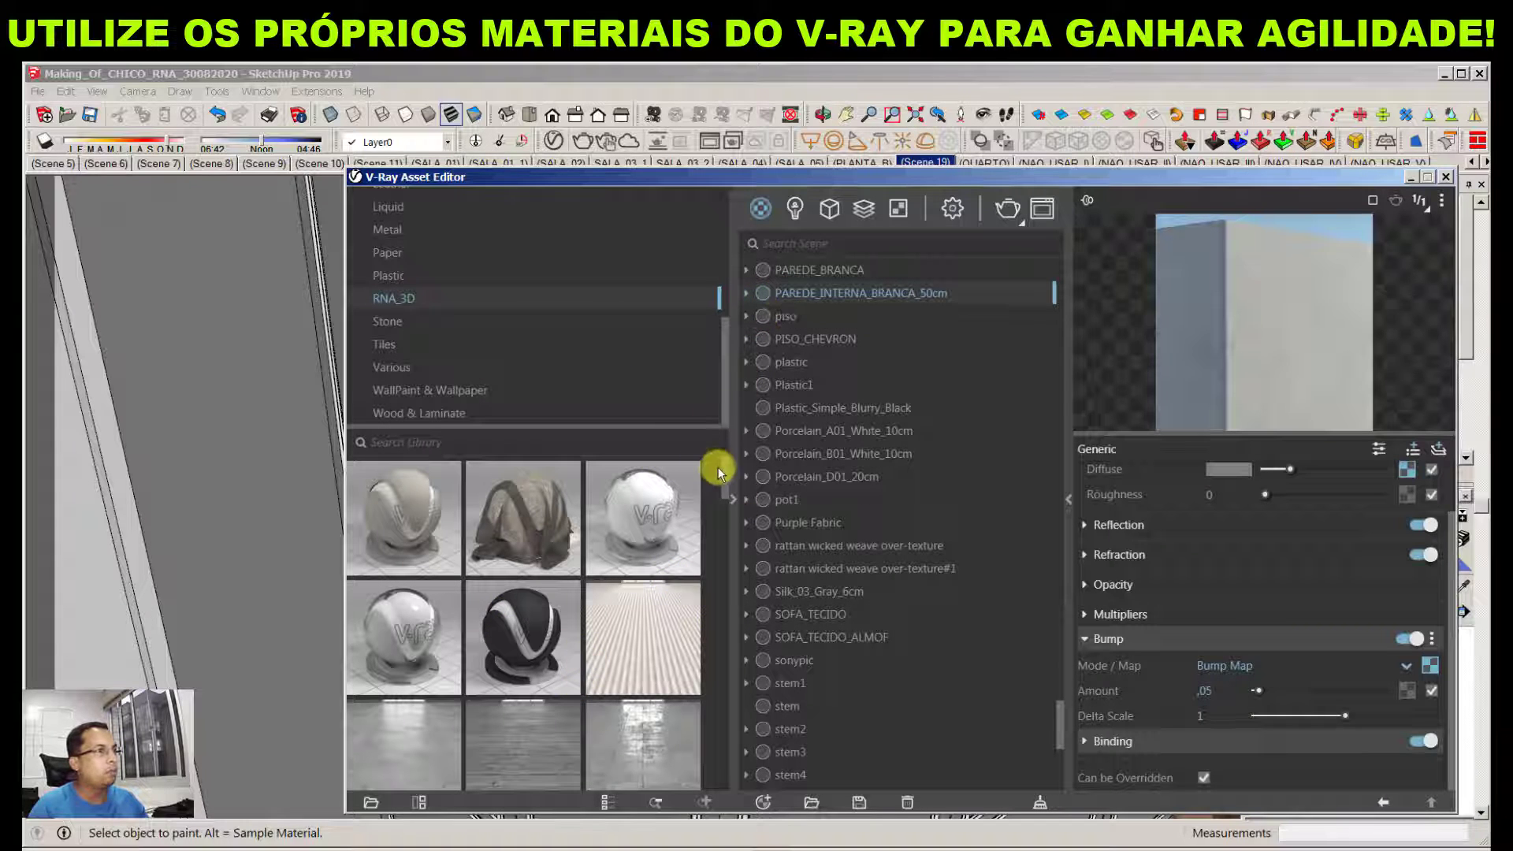
left_click_drag(725, 476, 725, 773)
left_click_drag(811, 290, 652, 723)
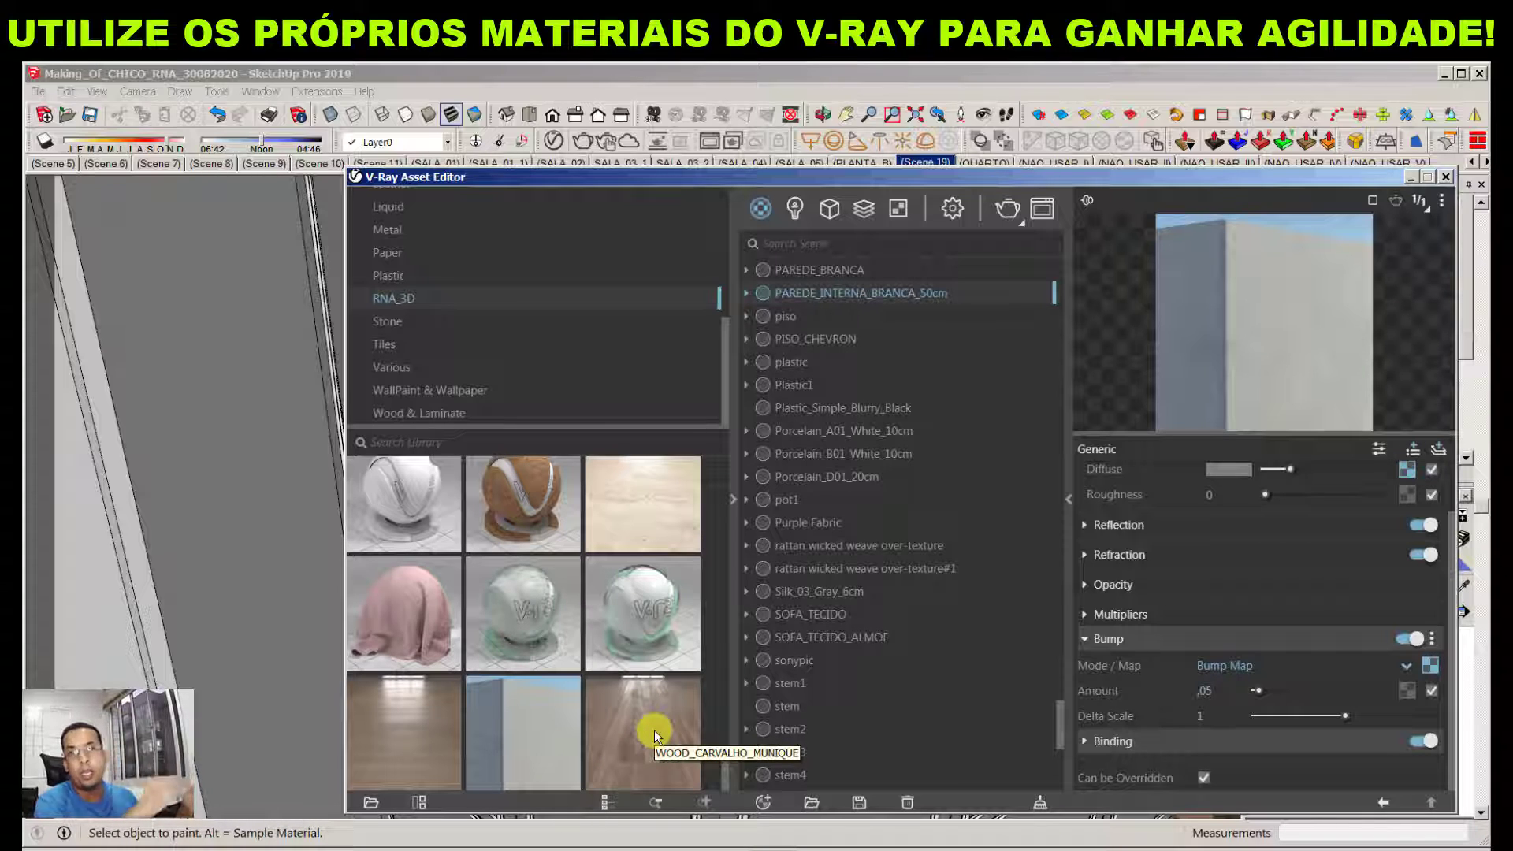
left_click(734, 500)
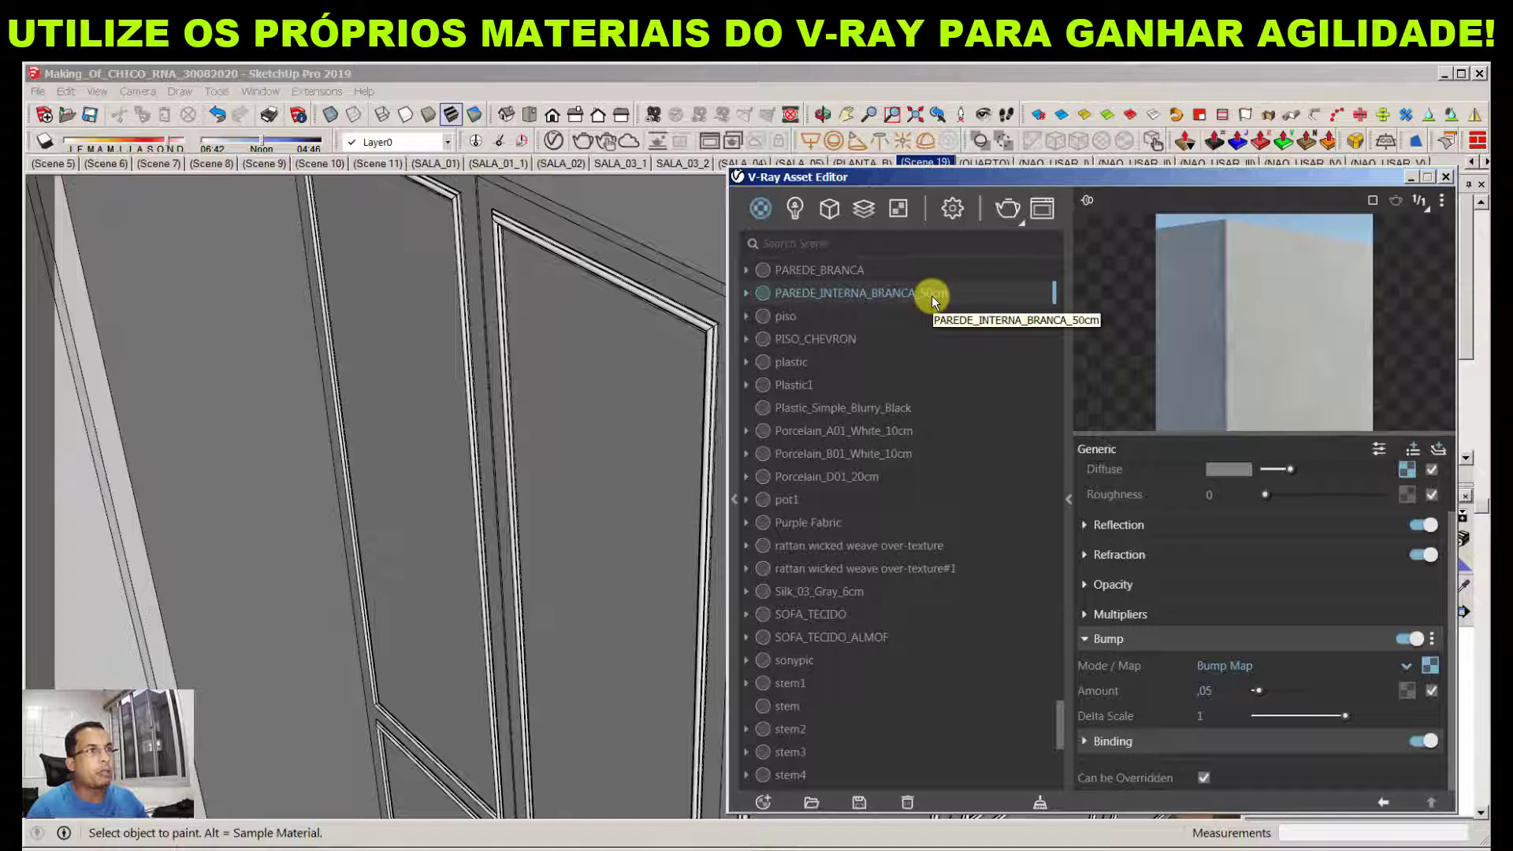
left_click(1446, 177)
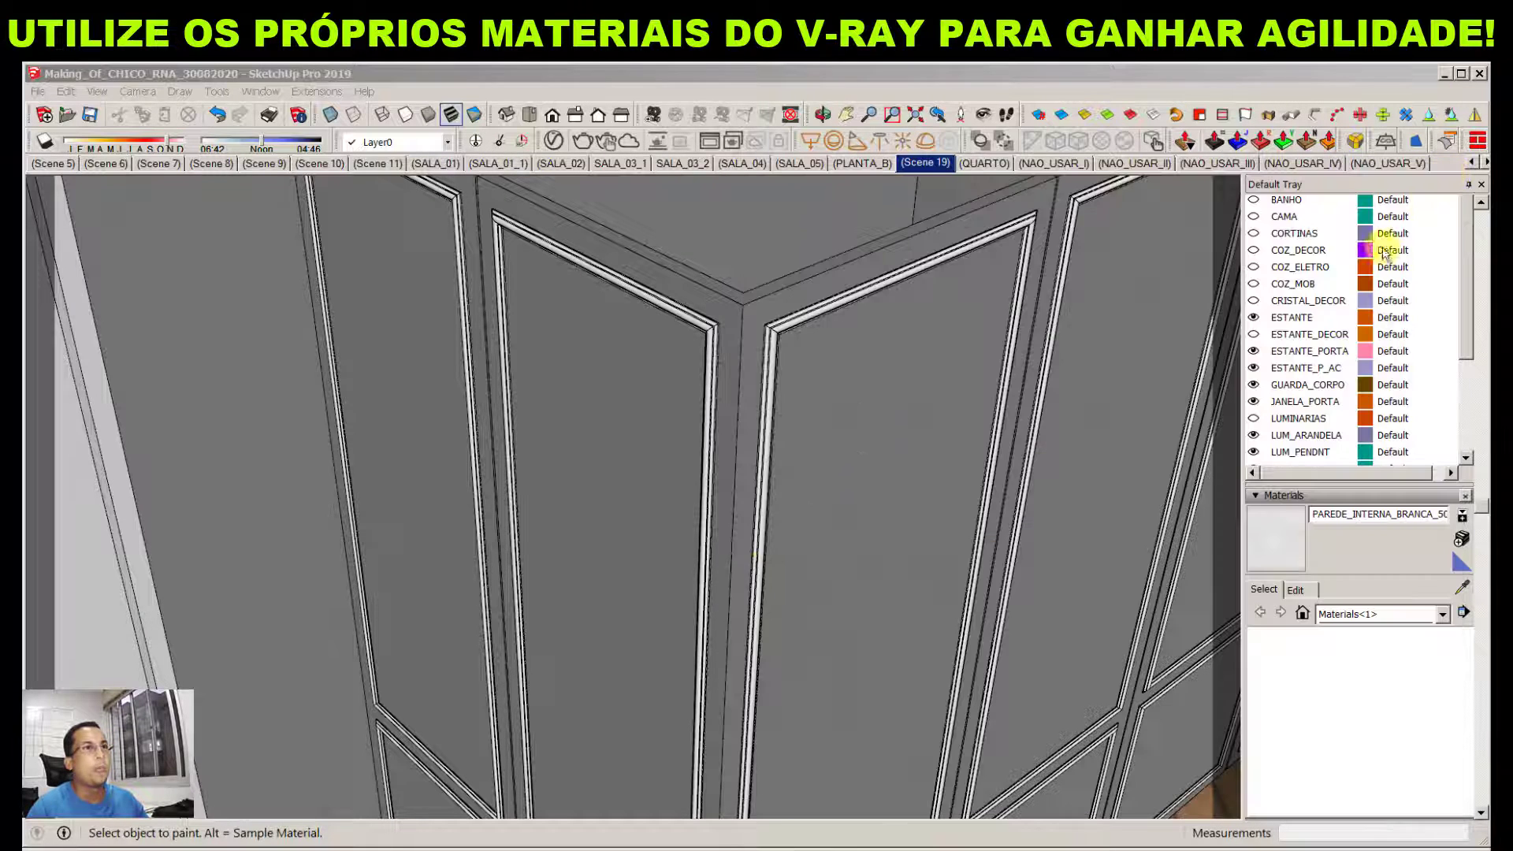
Sample the wall's PAREDE_BRANCA material and examine its texture image and tile size in SketchUp's material settings
middle_click_drag(808, 524, 872, 483)
left_click(887, 437, "alt")
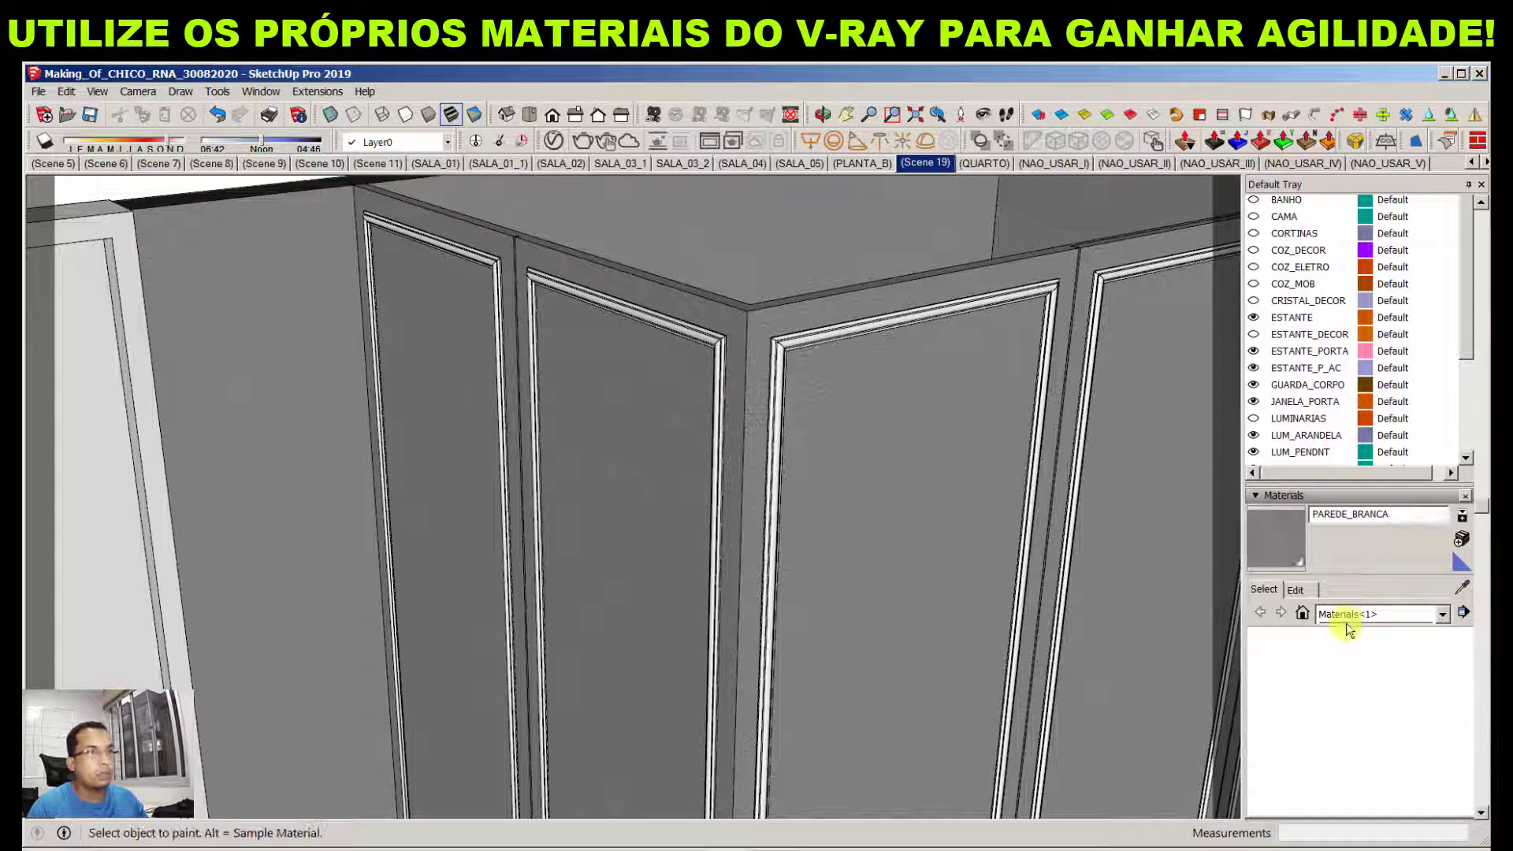
left_click(1295, 590)
scroll(1453, 728, "down", 3)
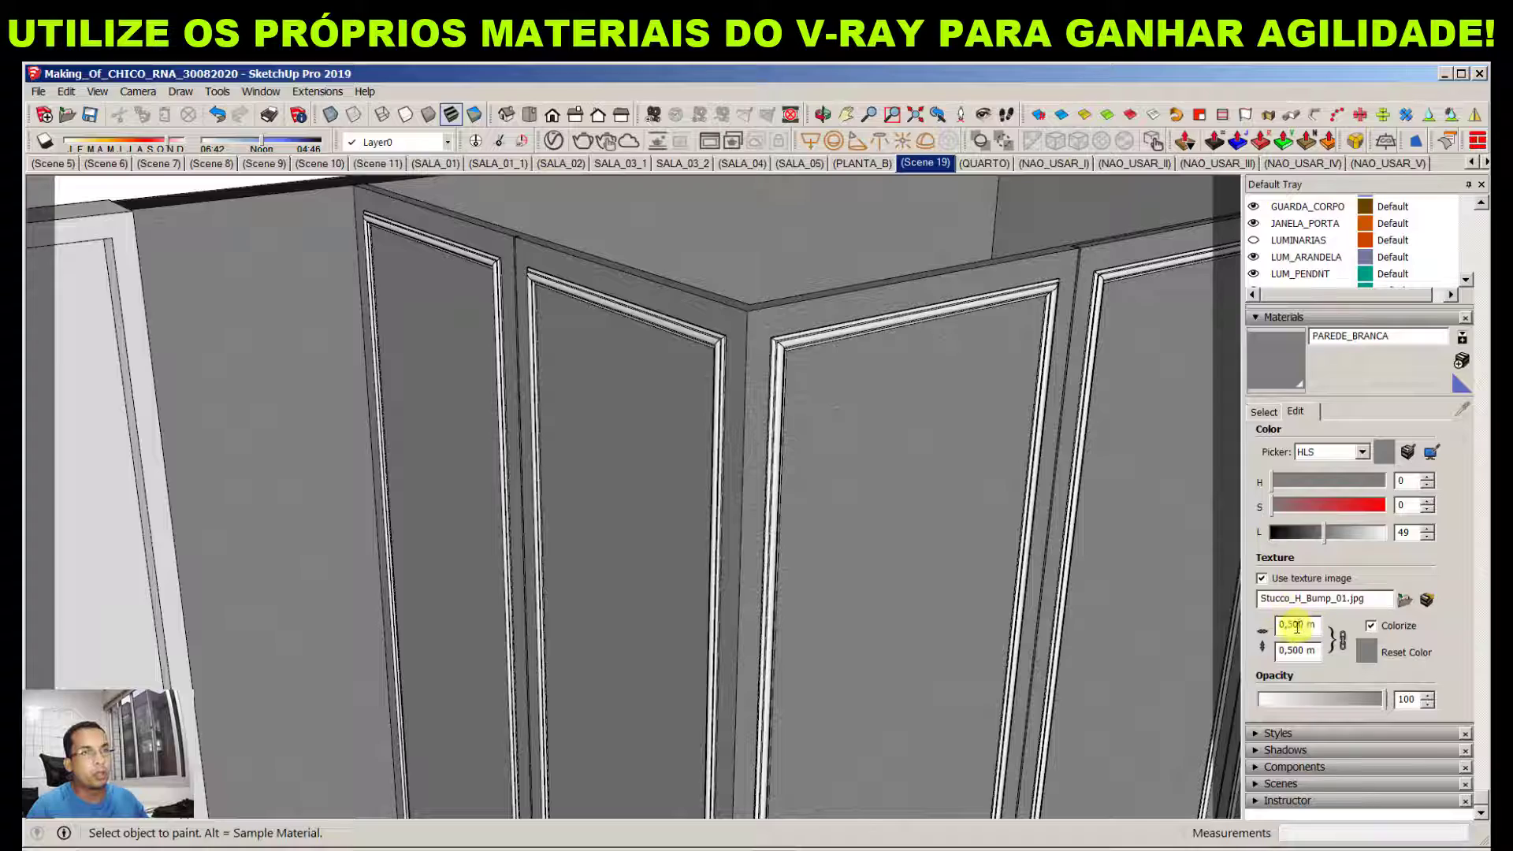
Sample the material of the chevron wood floor beside the panelled walls
key("o")
scroll(948, 491, "down", 6)
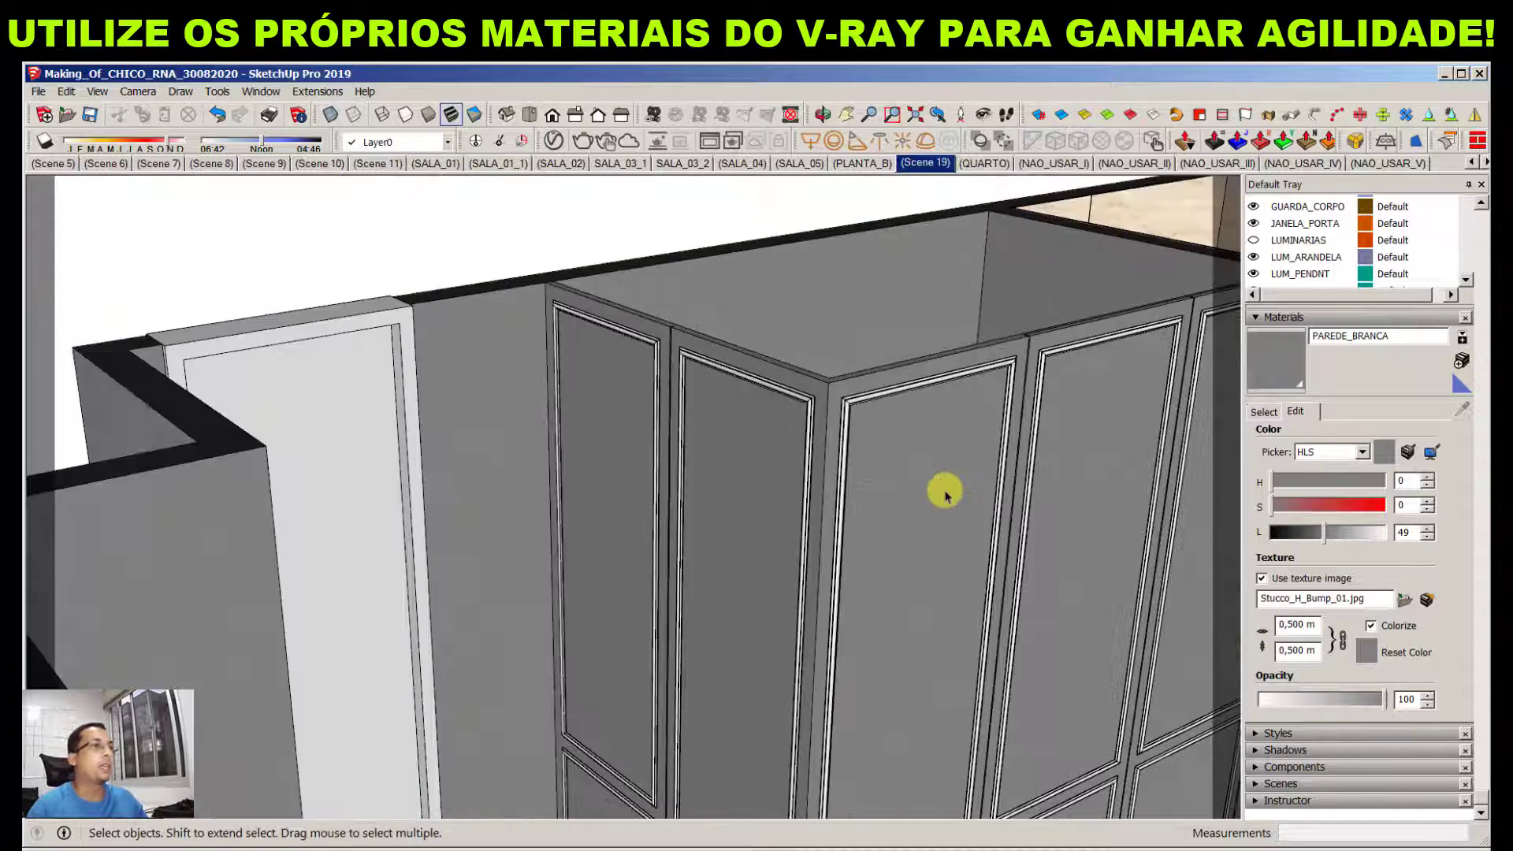
middle_click_drag(758, 531, 695, 547)
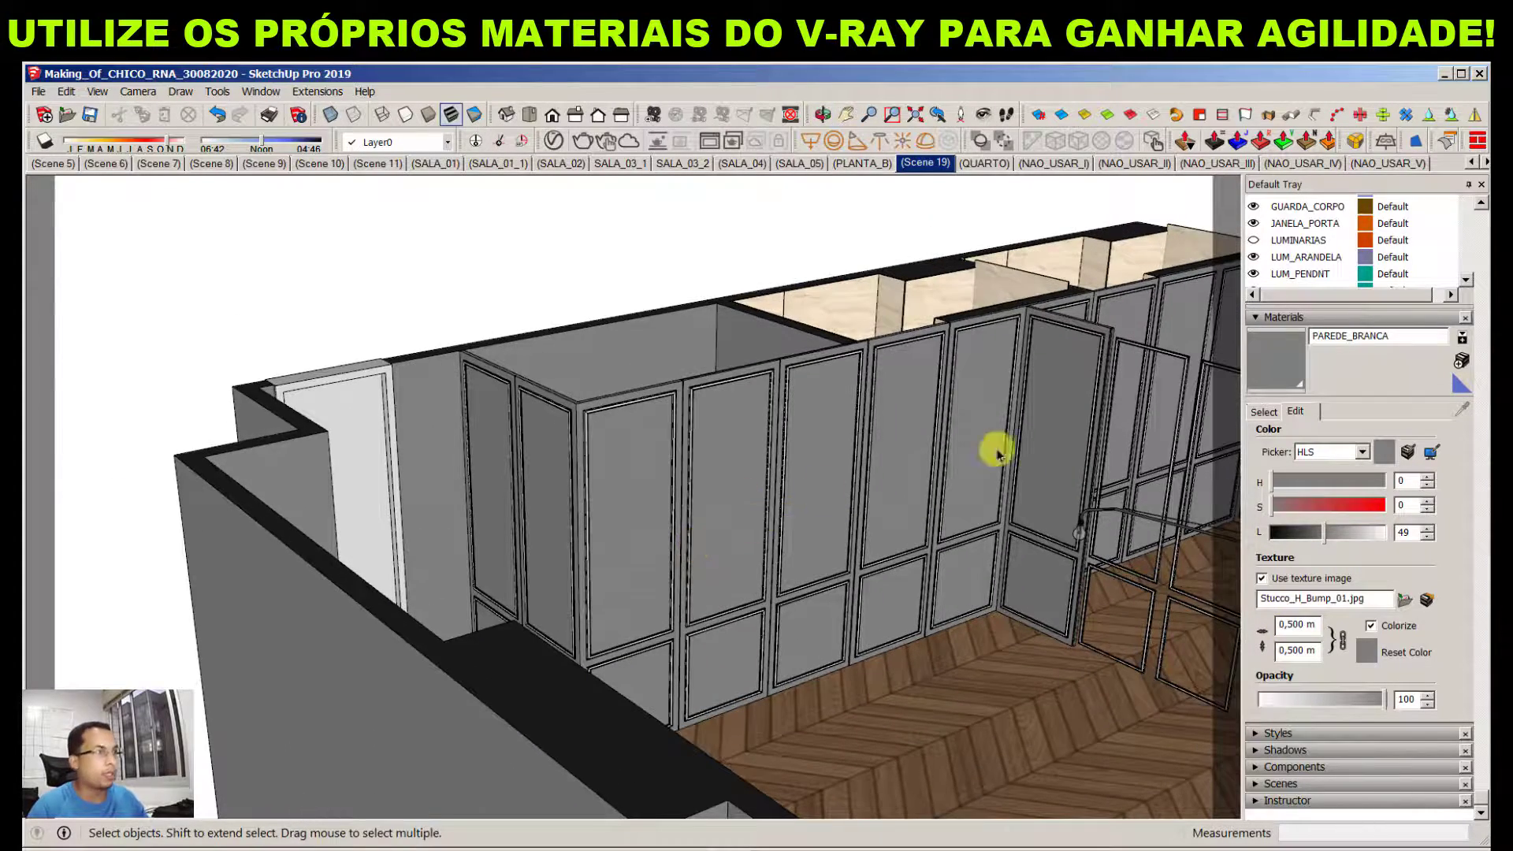
middle_click_drag(996, 446, 1104, 676)
scroll(710, 378, "up", 3)
left_click(1271, 413)
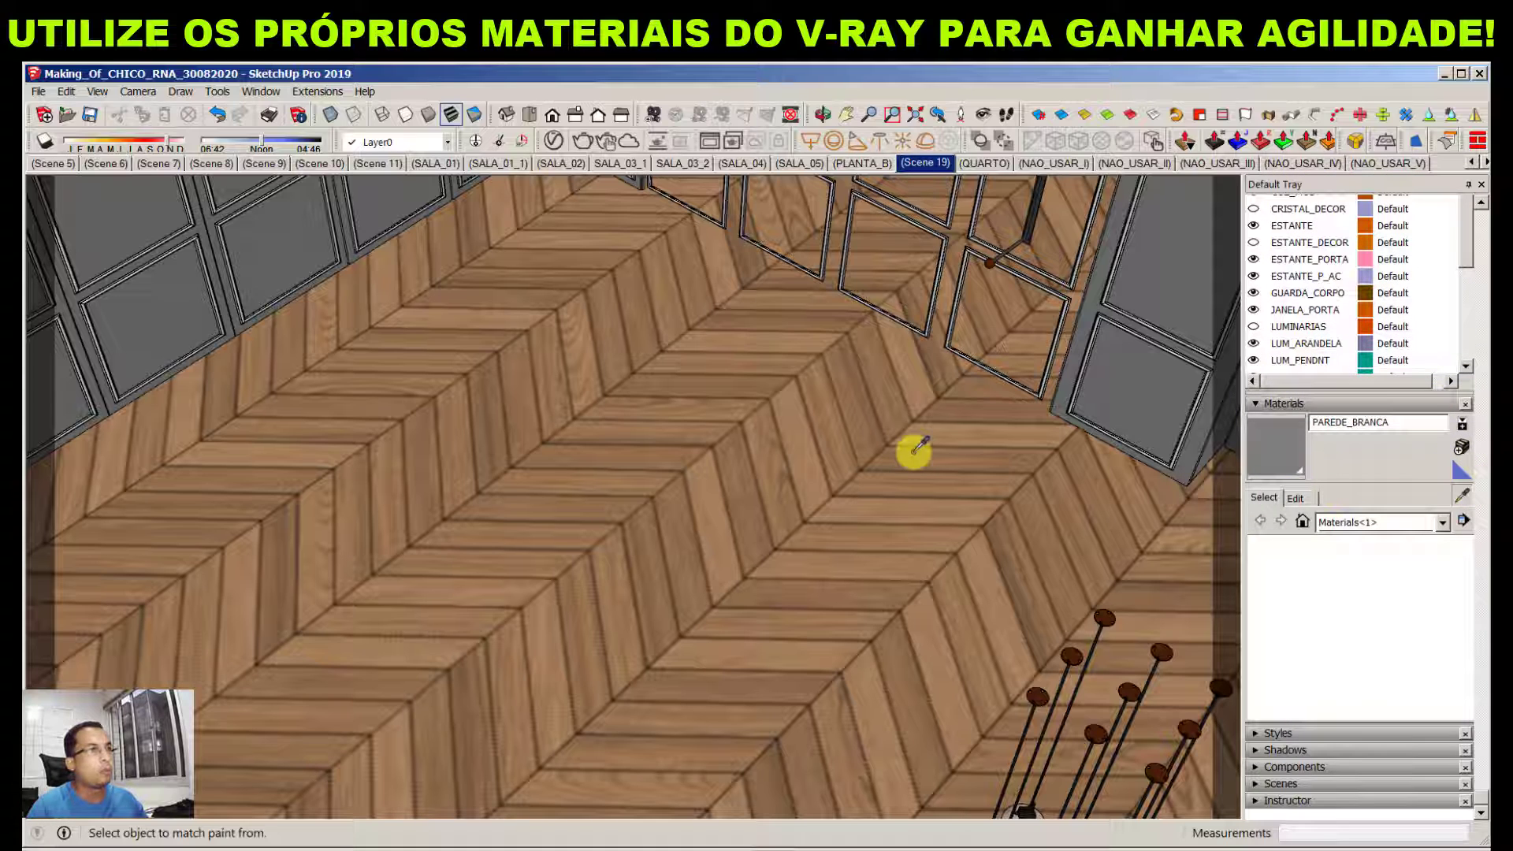
left_click(903, 552, "alt")
middle_click_drag(903, 551, 849, 615)
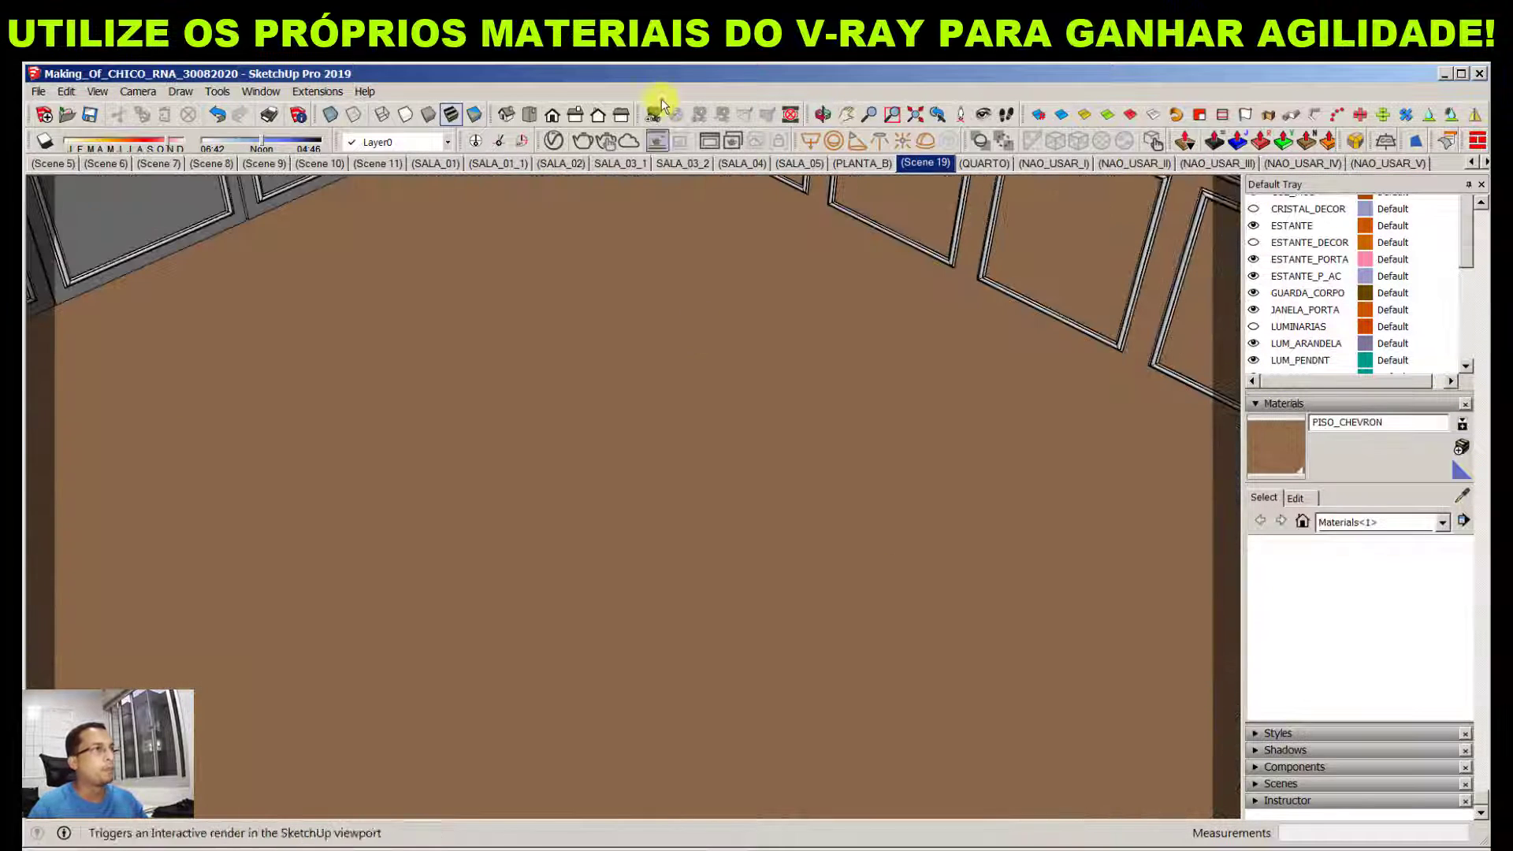
Open the chevron floor material in the V-Ray Asset Editor and examine its reflection settings and diffuse bitmap
left_click(546, 140)
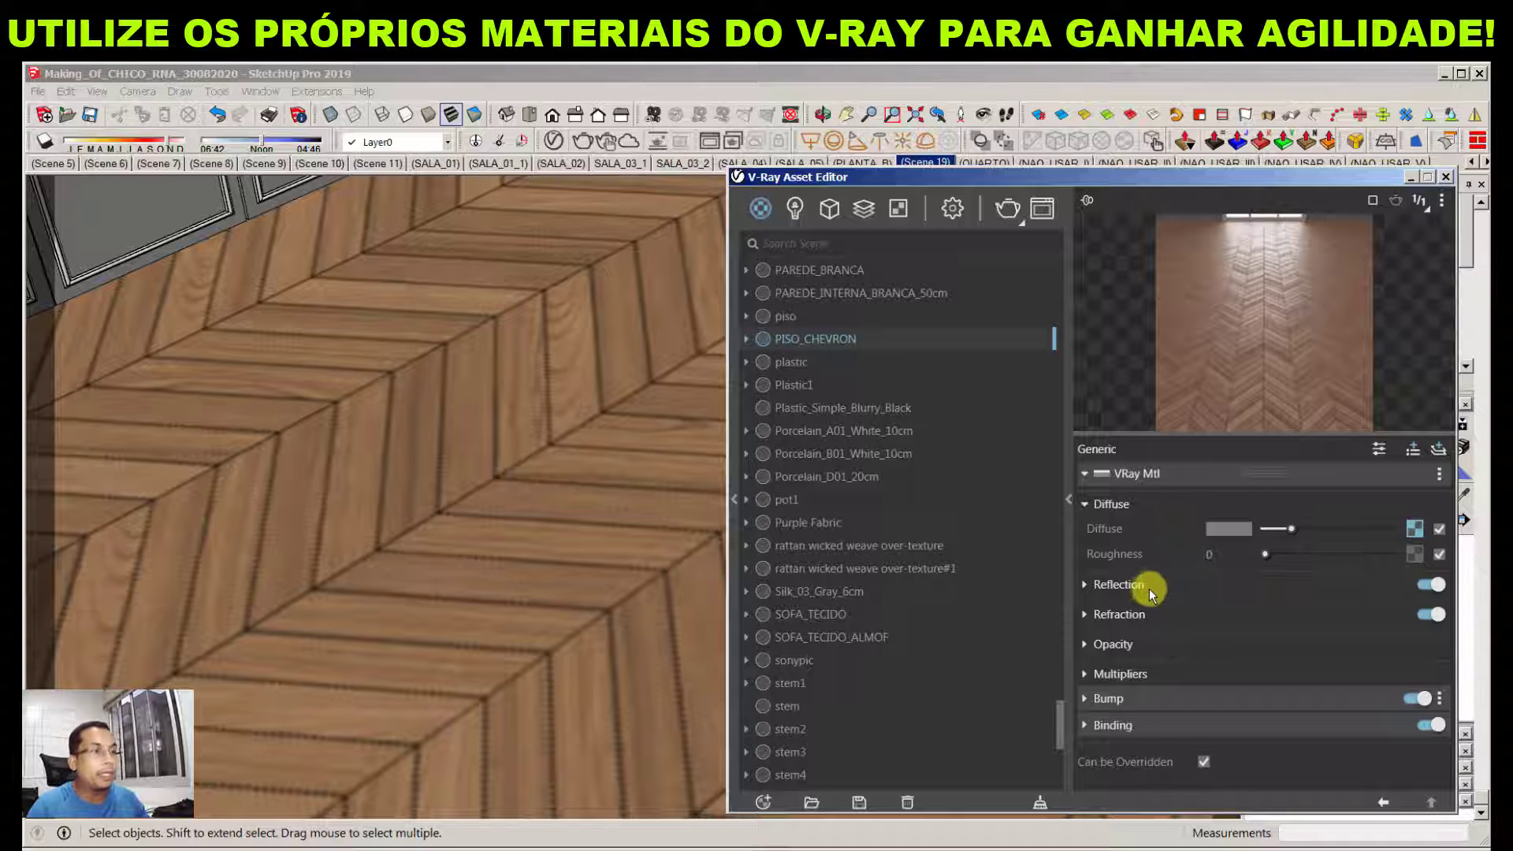
left_click(1119, 585)
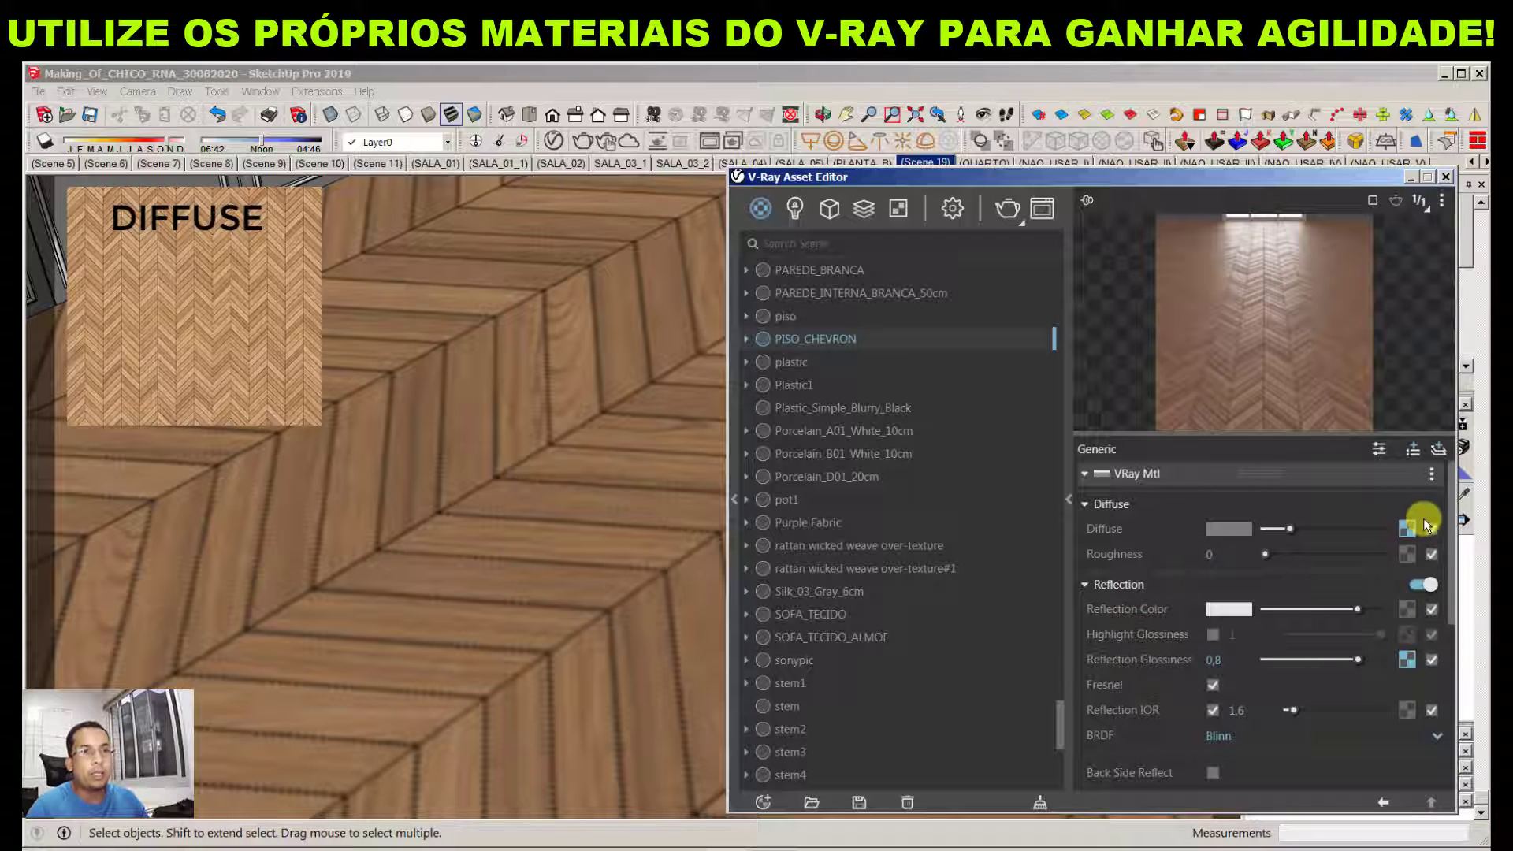
left_click(1405, 529)
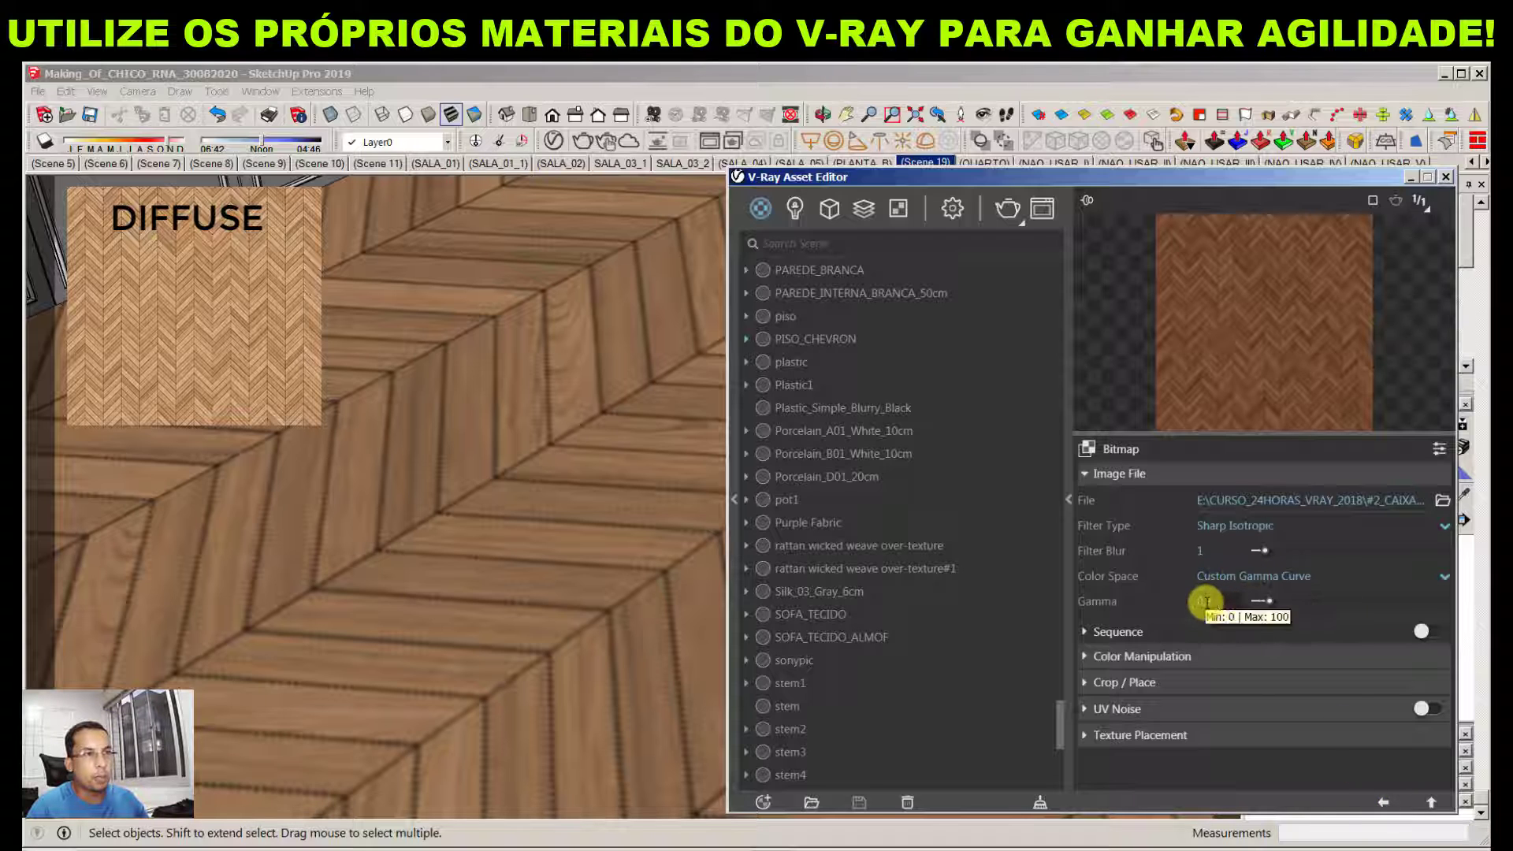
left_click(1387, 802)
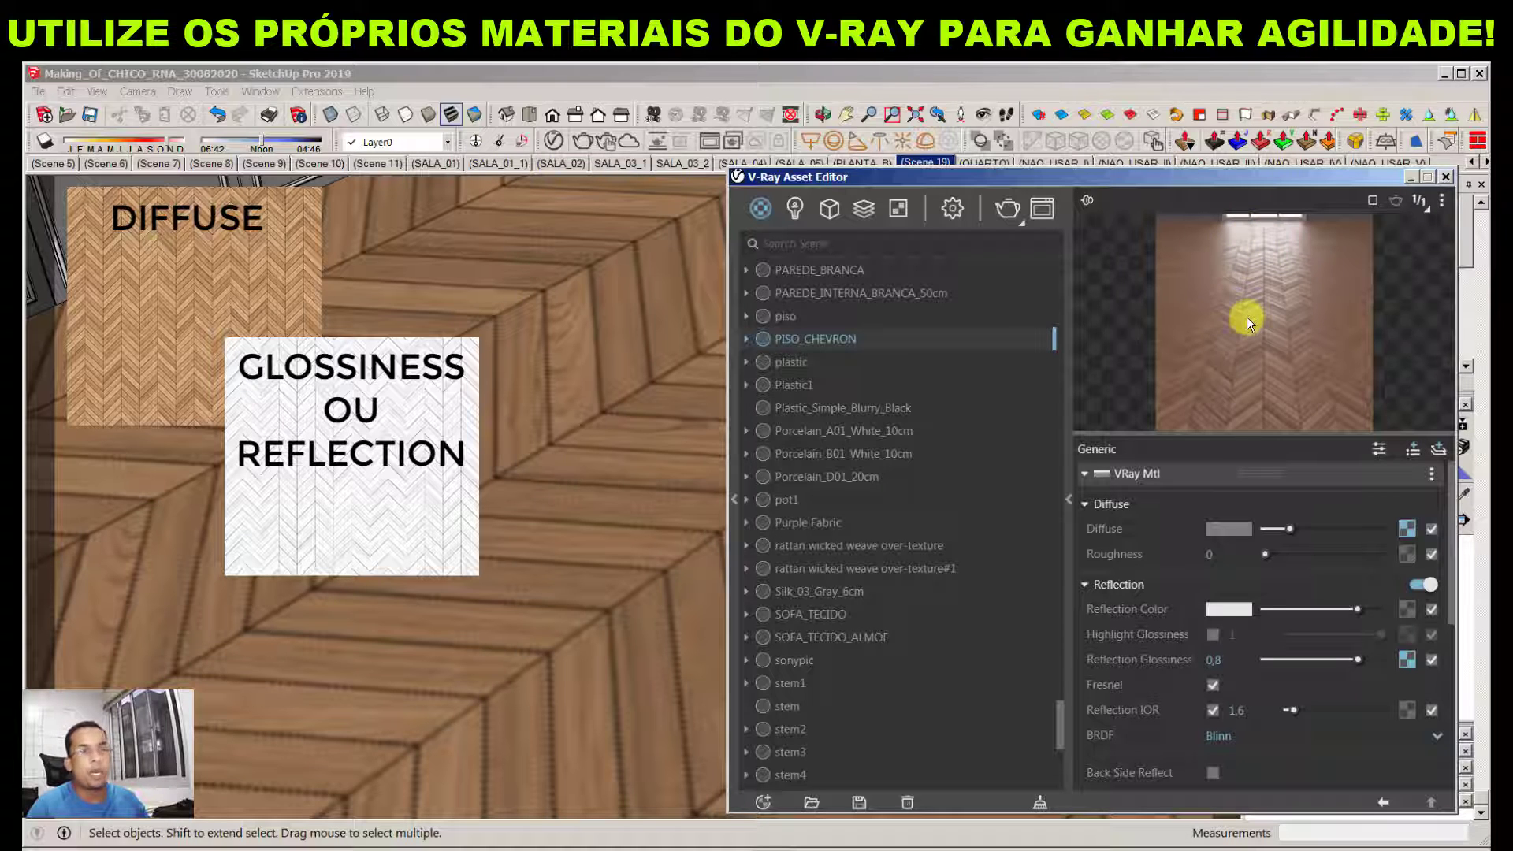
Examine the floor's reflection glossiness map, checking its spline curve for hue, saturation and value and its source image file
left_click(1408, 660)
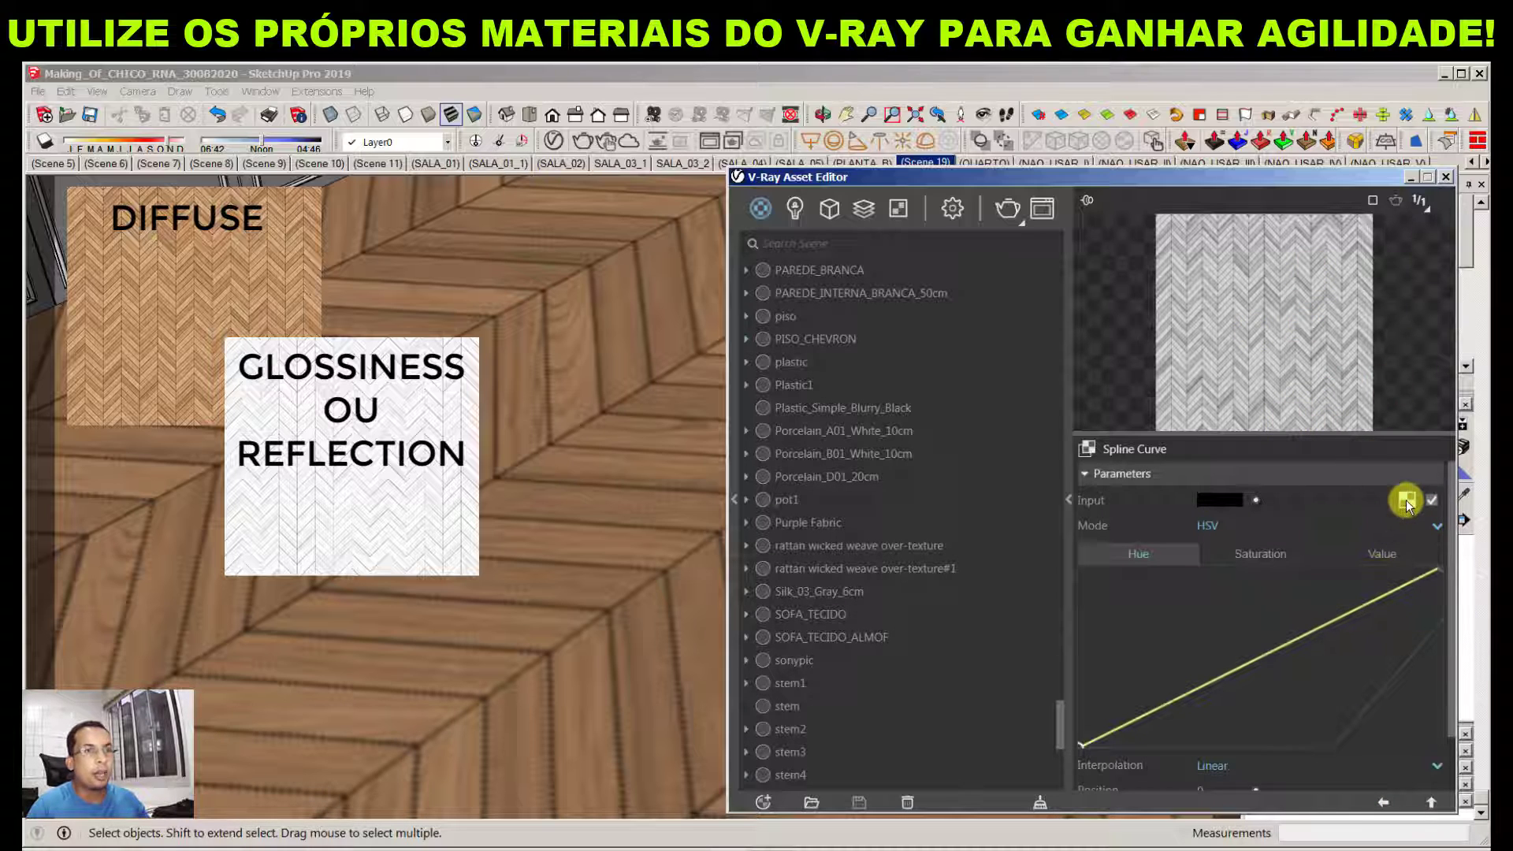
left_click(1259, 554)
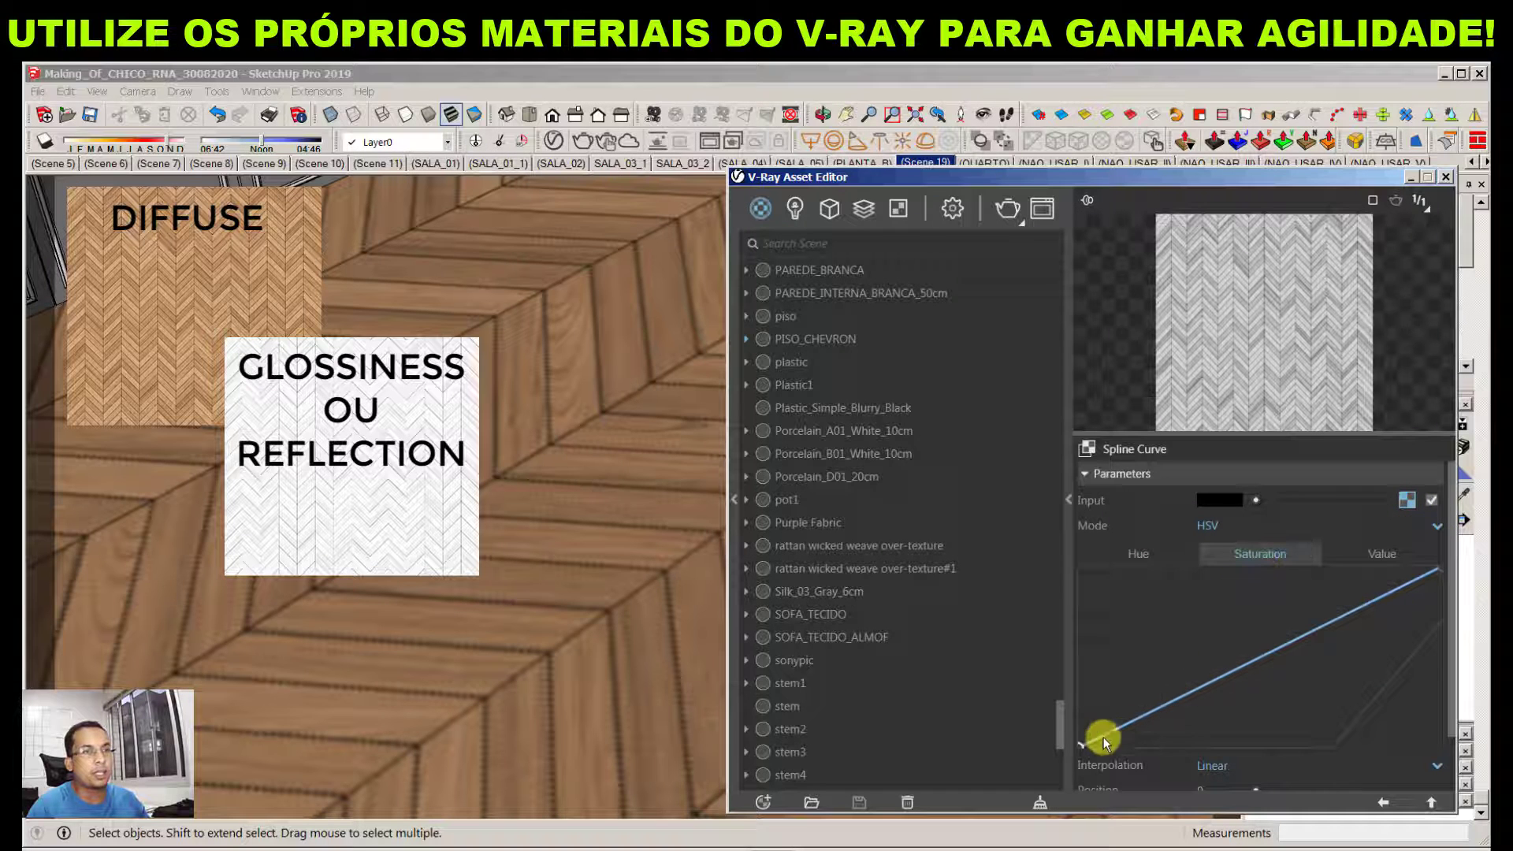
left_click(1382, 554)
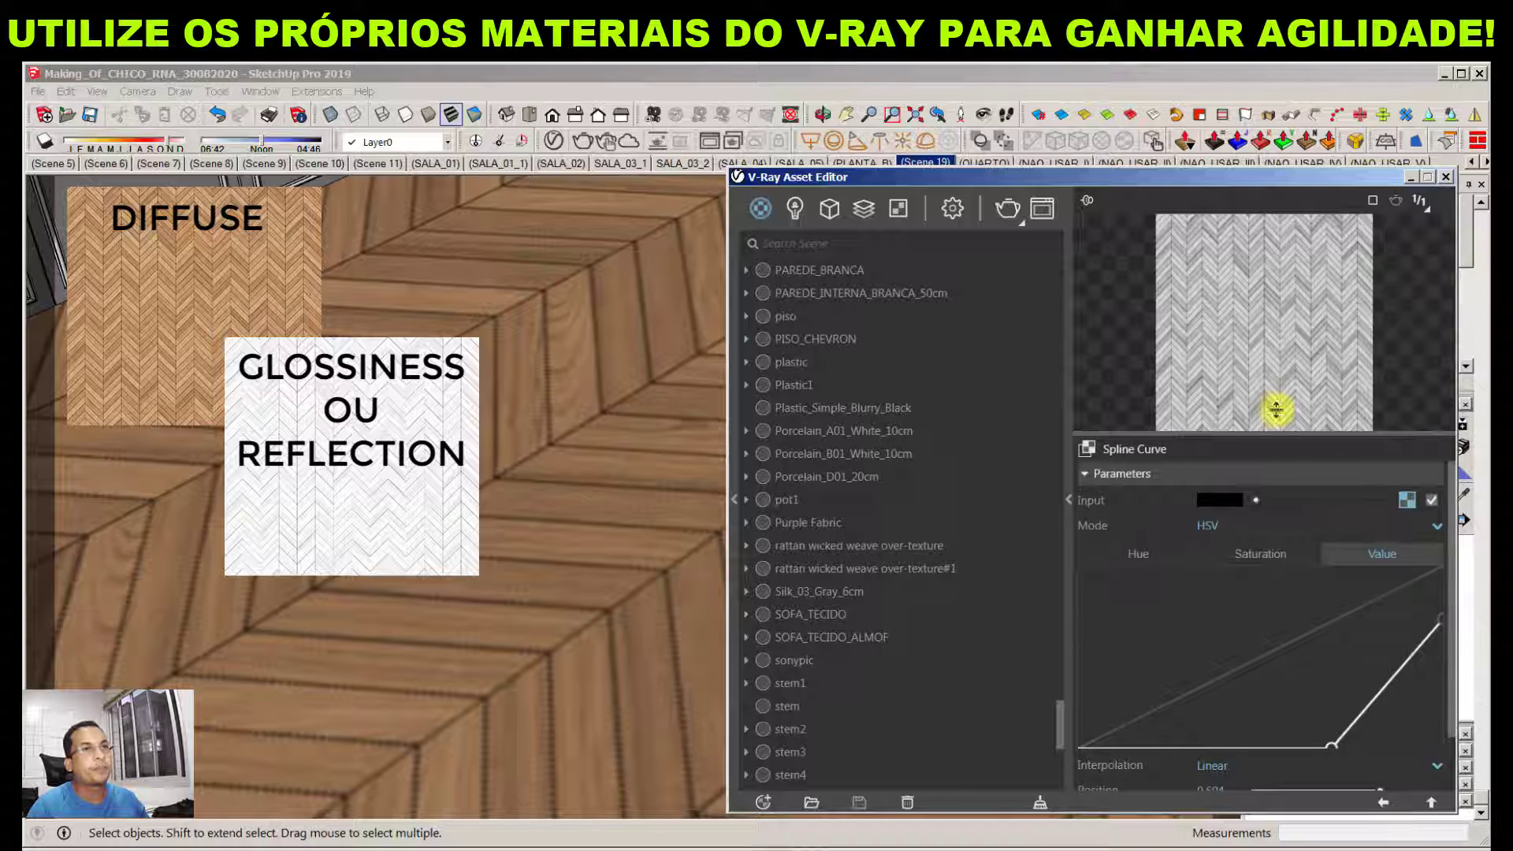
left_click(1407, 500)
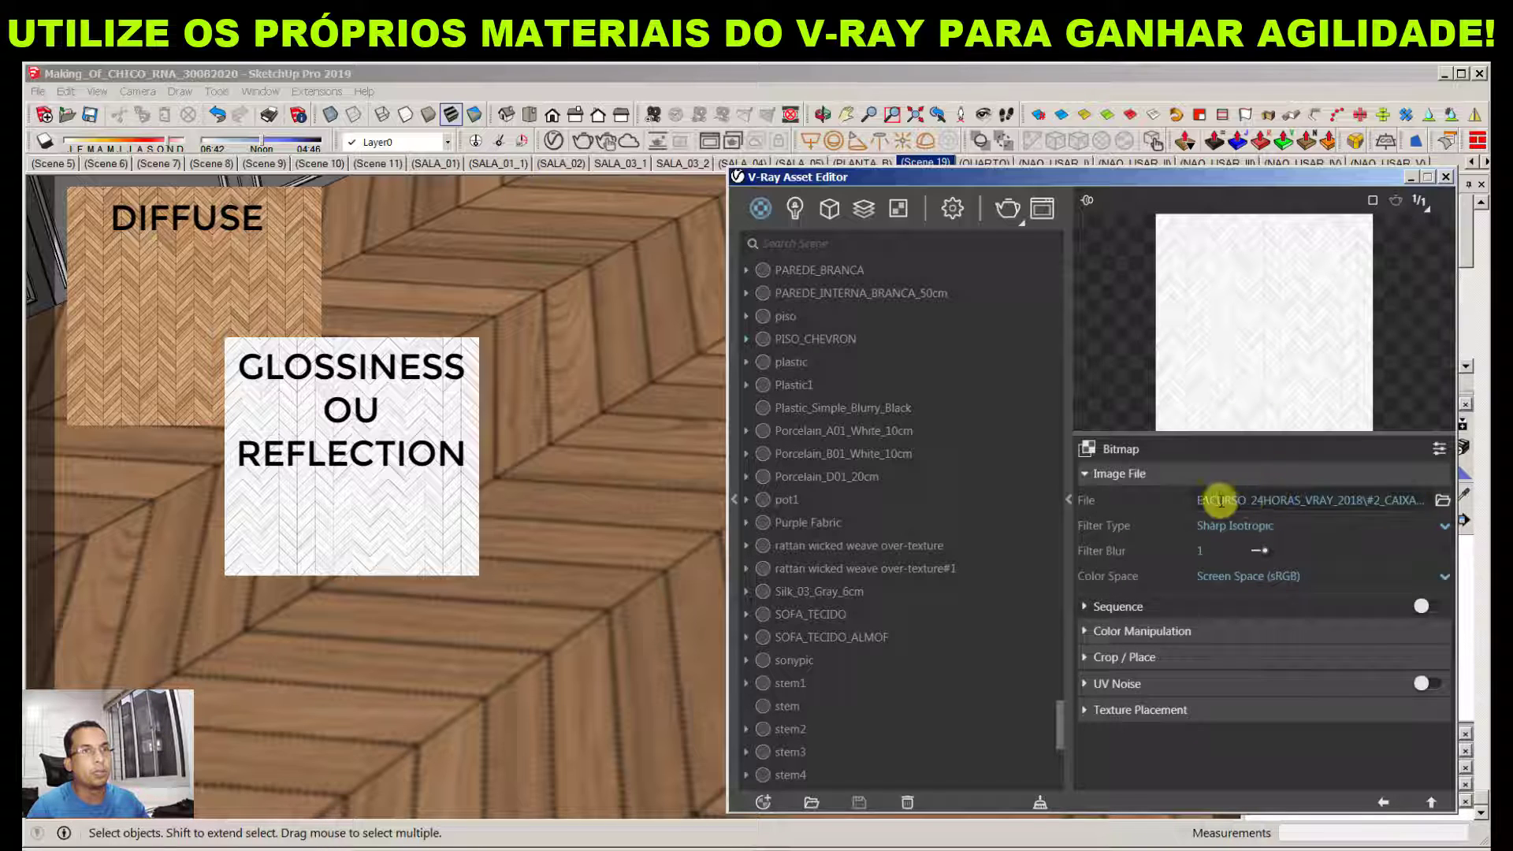
triple_click(1216, 500)
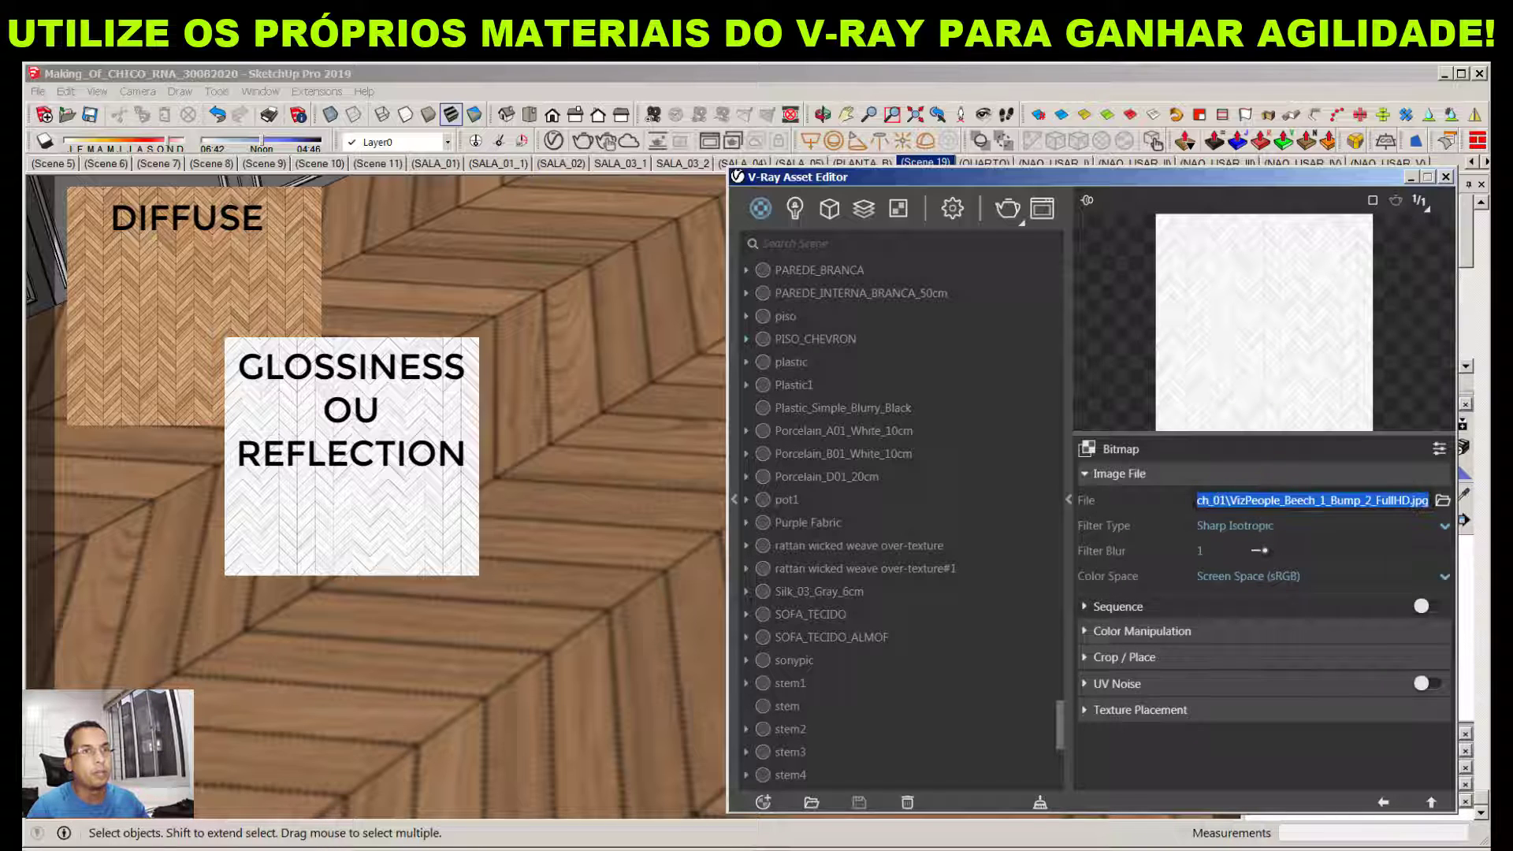
left_click(1384, 803)
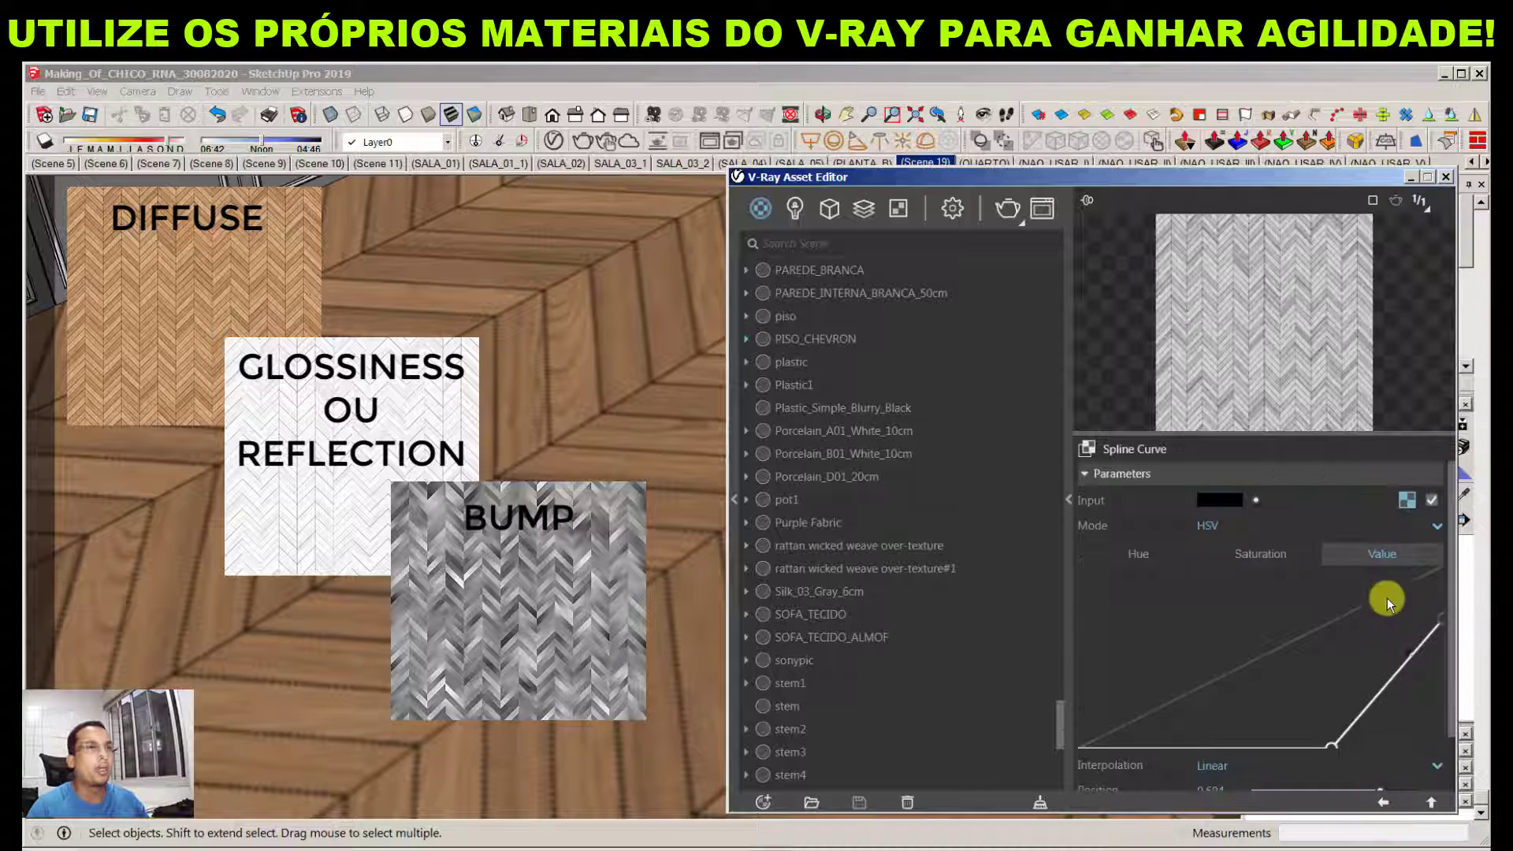
left_click(1384, 803)
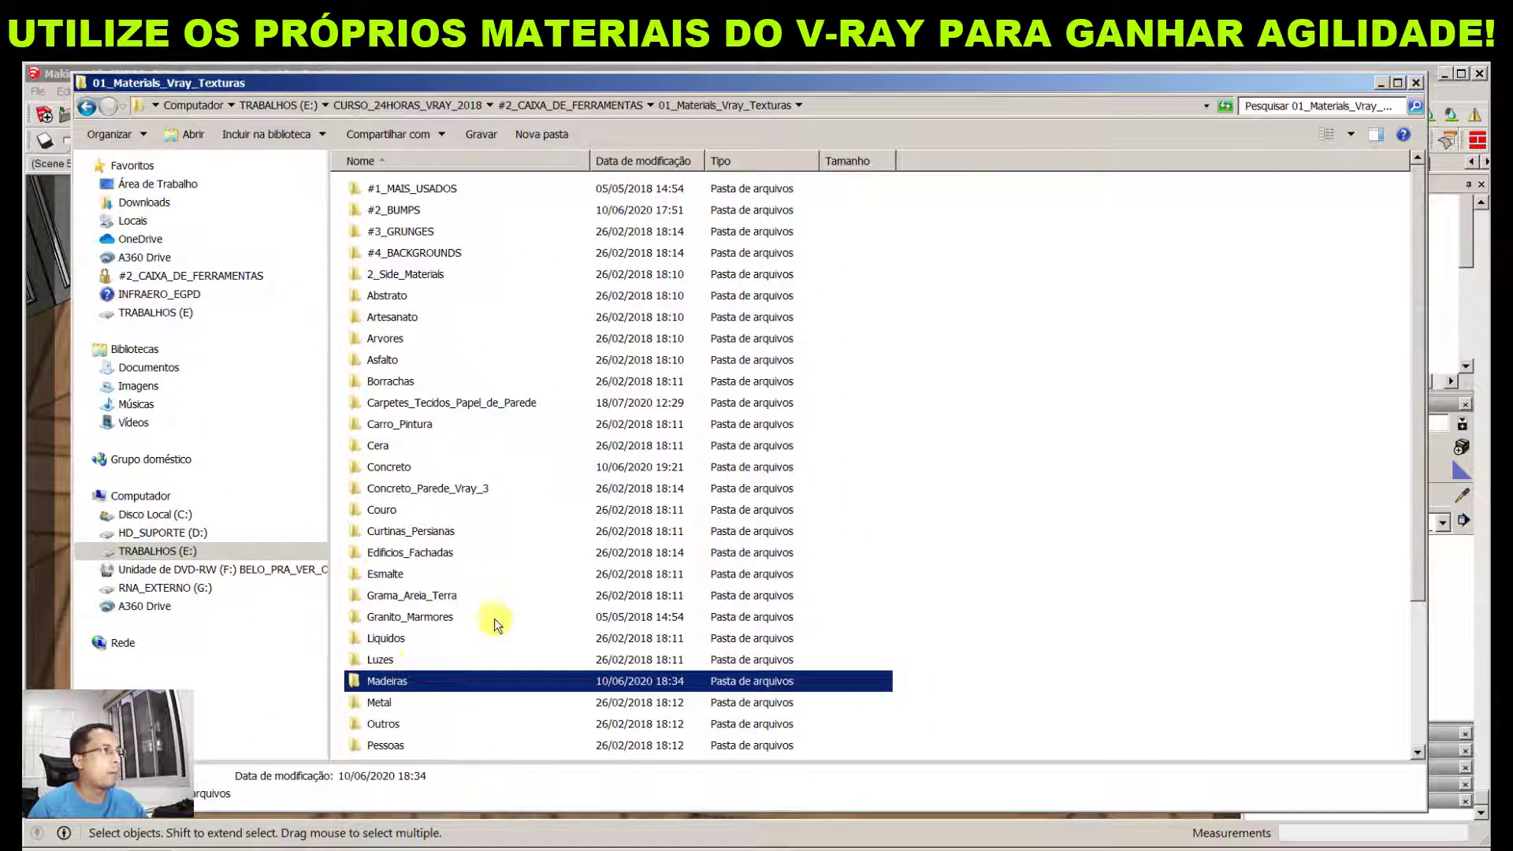
Open the Beech_01 texture folder inside the Madeiras collection
double_click(397, 681)
key("b")
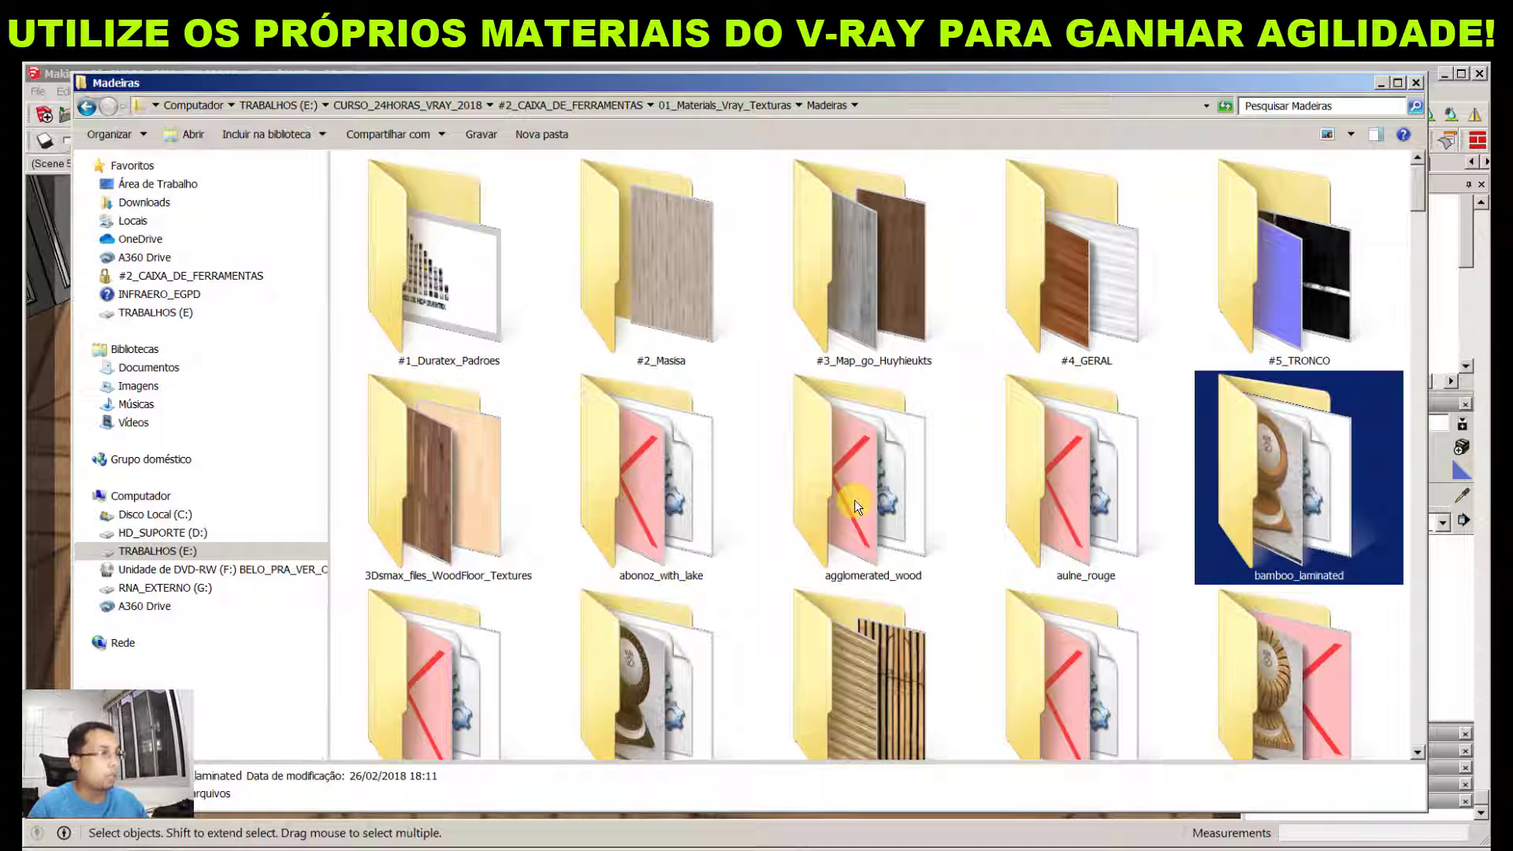
scroll(788, 543, "down", 3)
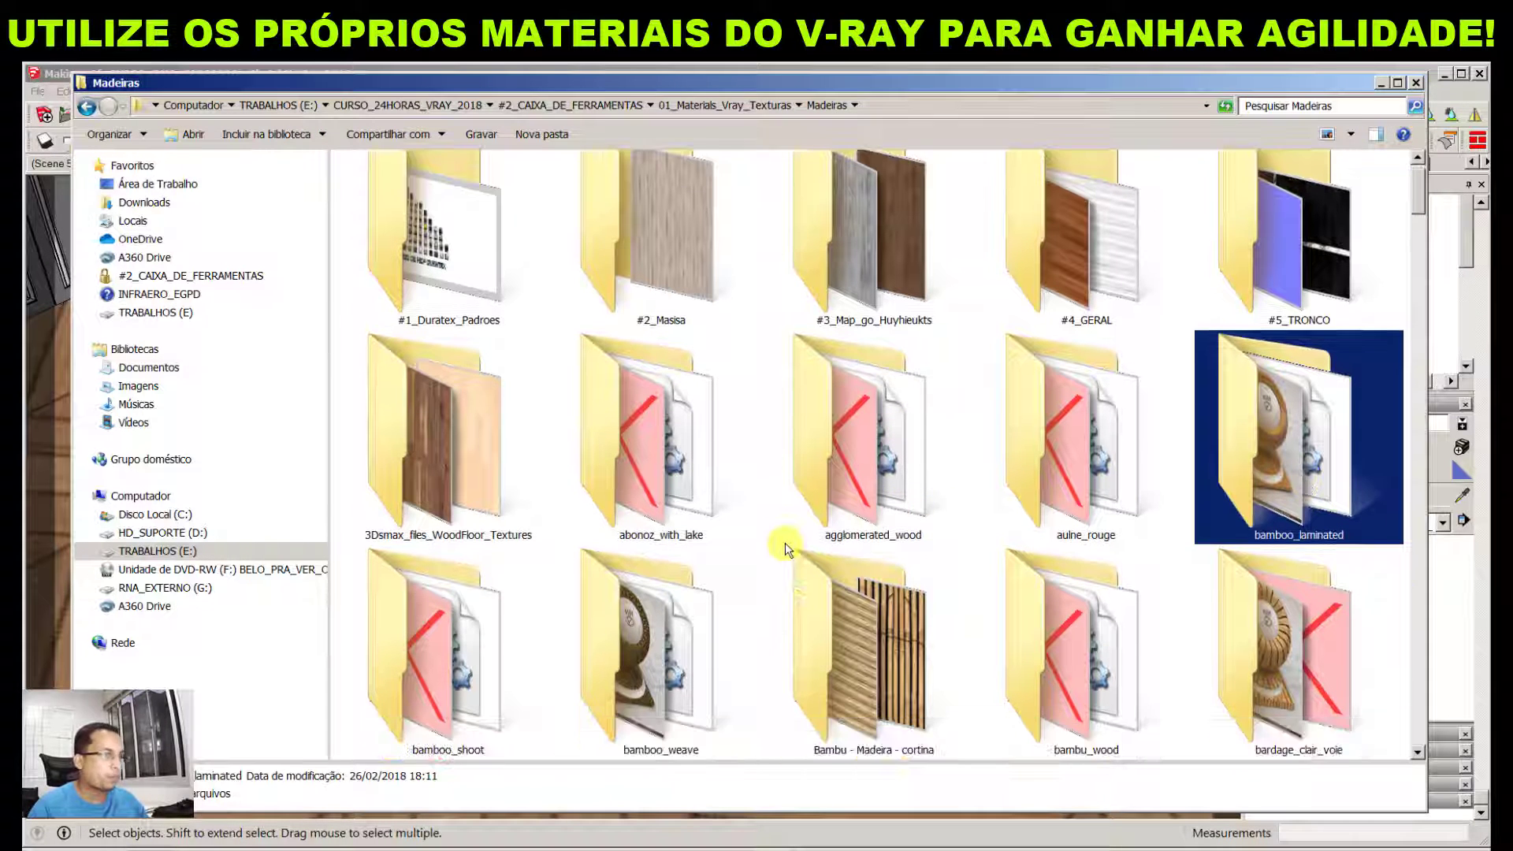
double_click(937, 603)
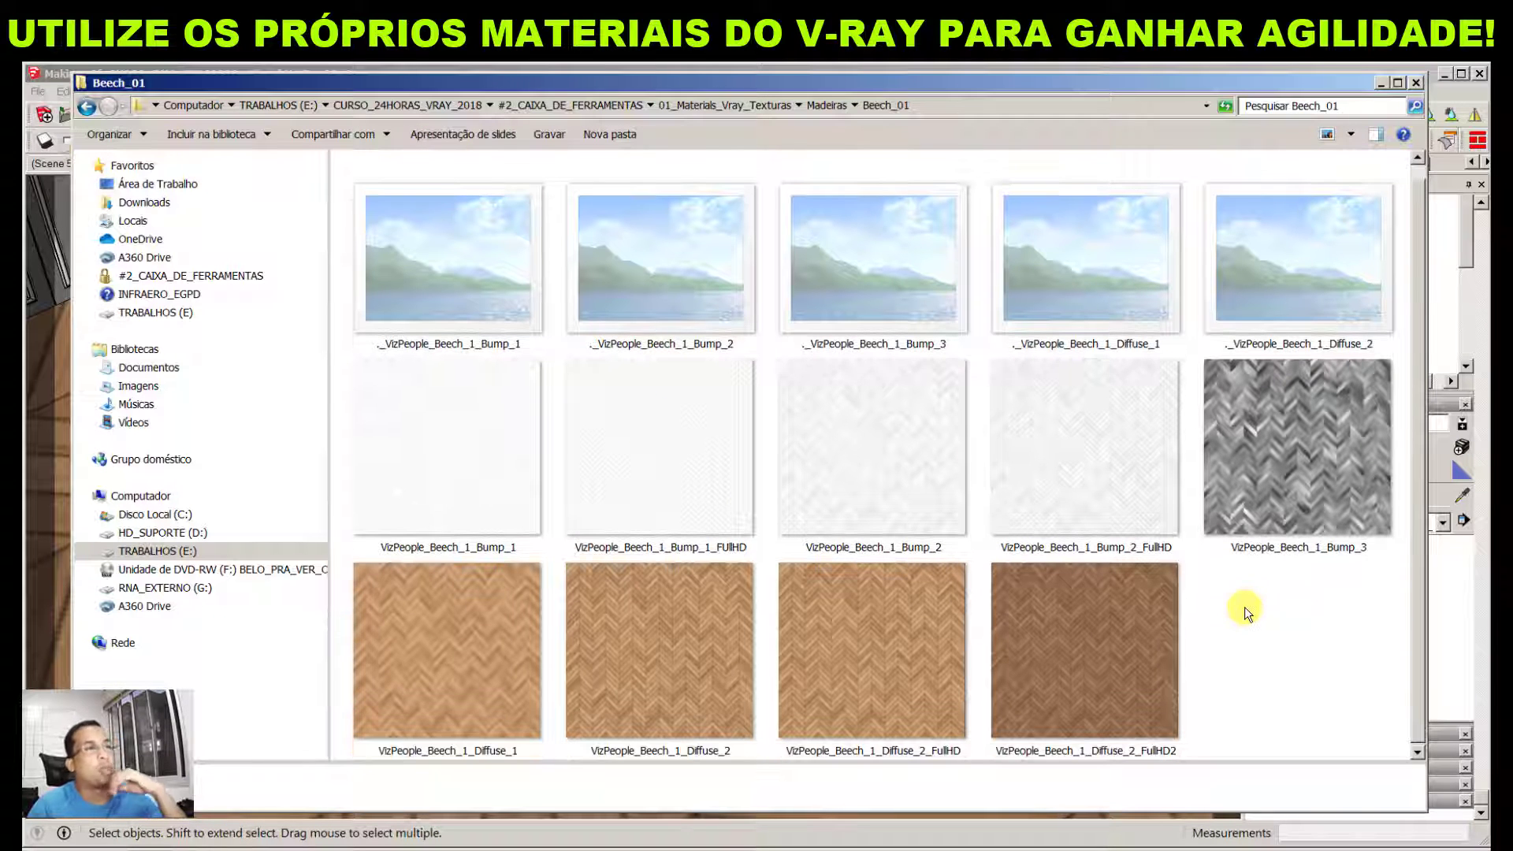
Examine the file sizes and dimensions of the chevron diffuse and bump images in the Beech_01 folder
left_click(479, 682)
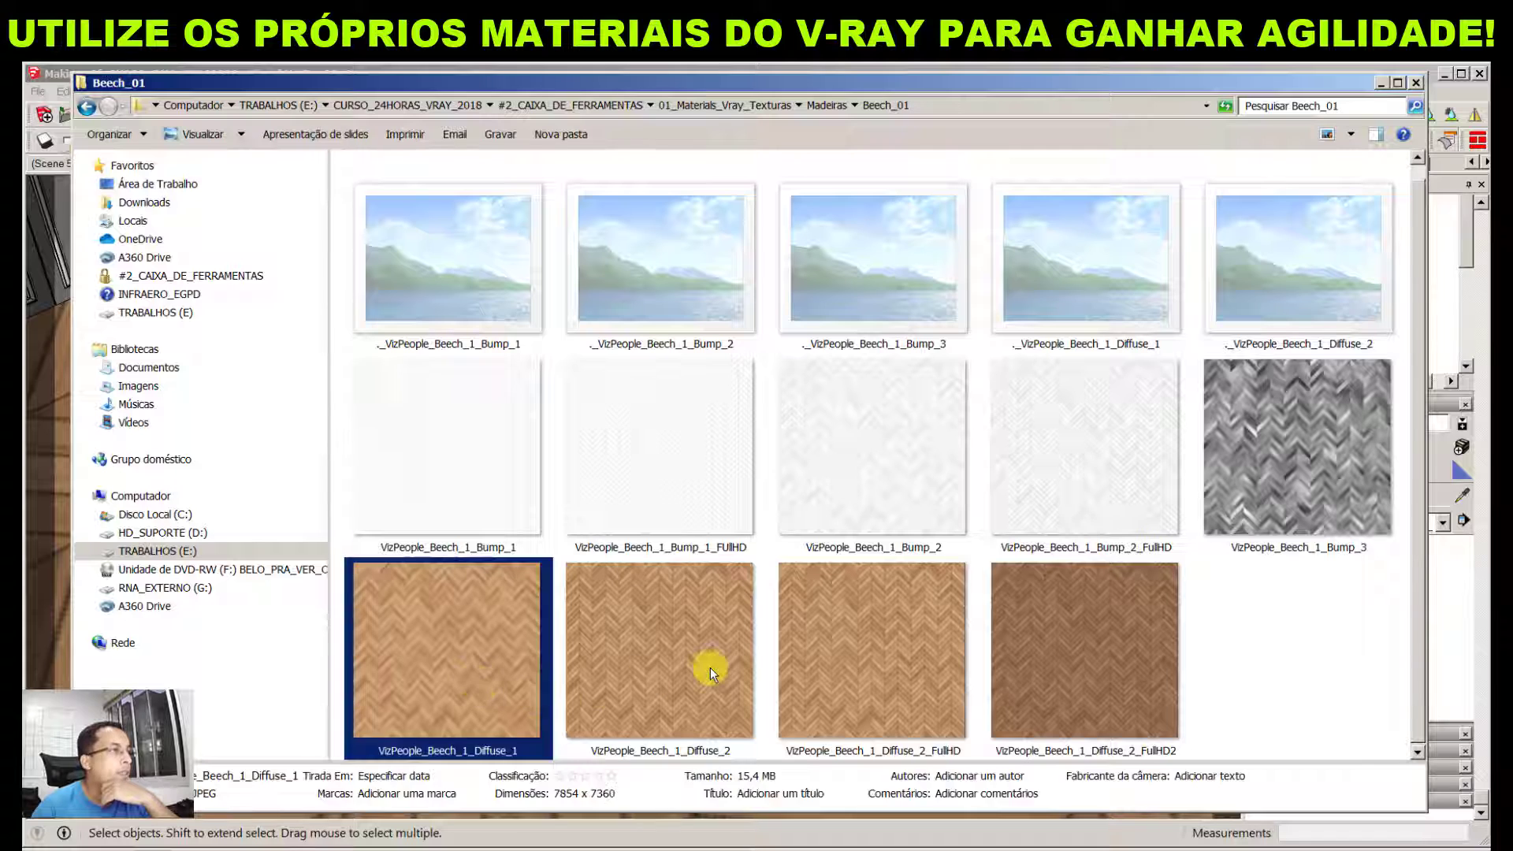
left_click(711, 669)
left_click(835, 672)
left_click(1080, 670)
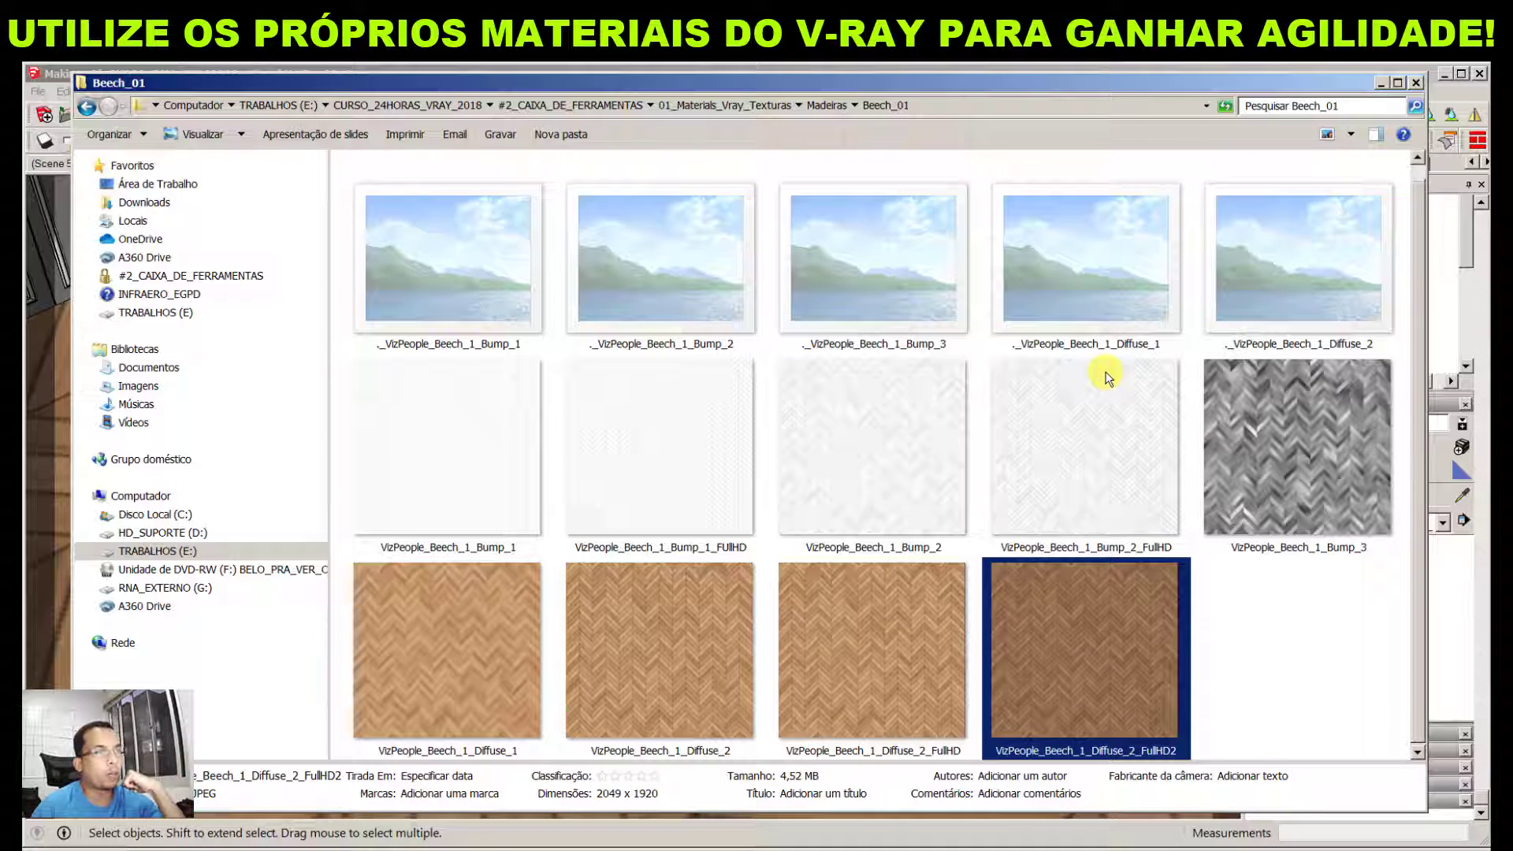
left_click(1037, 499)
left_click(878, 500)
left_click(1214, 458)
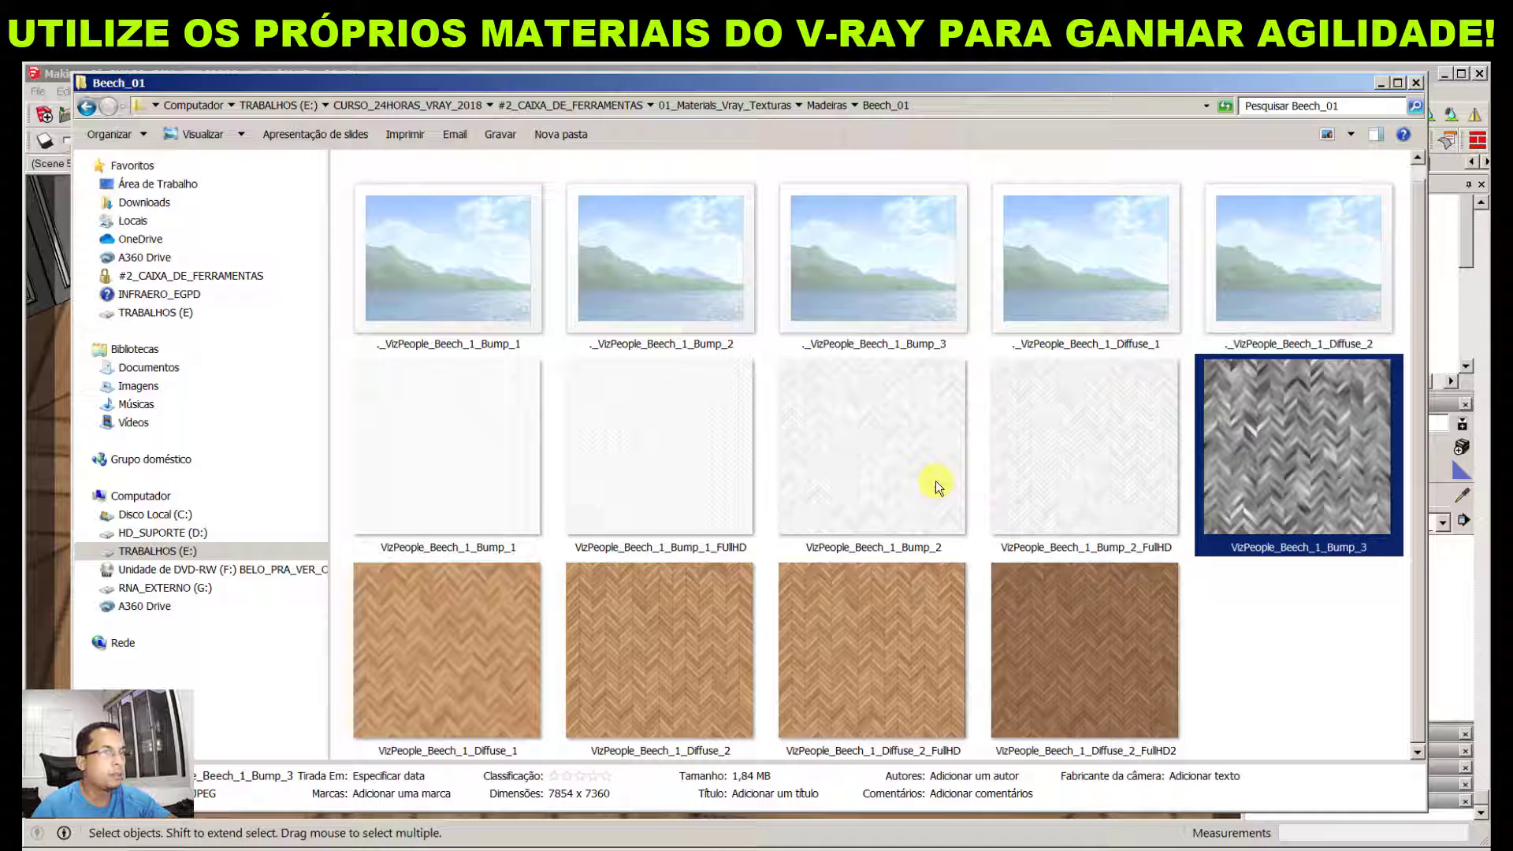
left_click(688, 482)
left_click(471, 452)
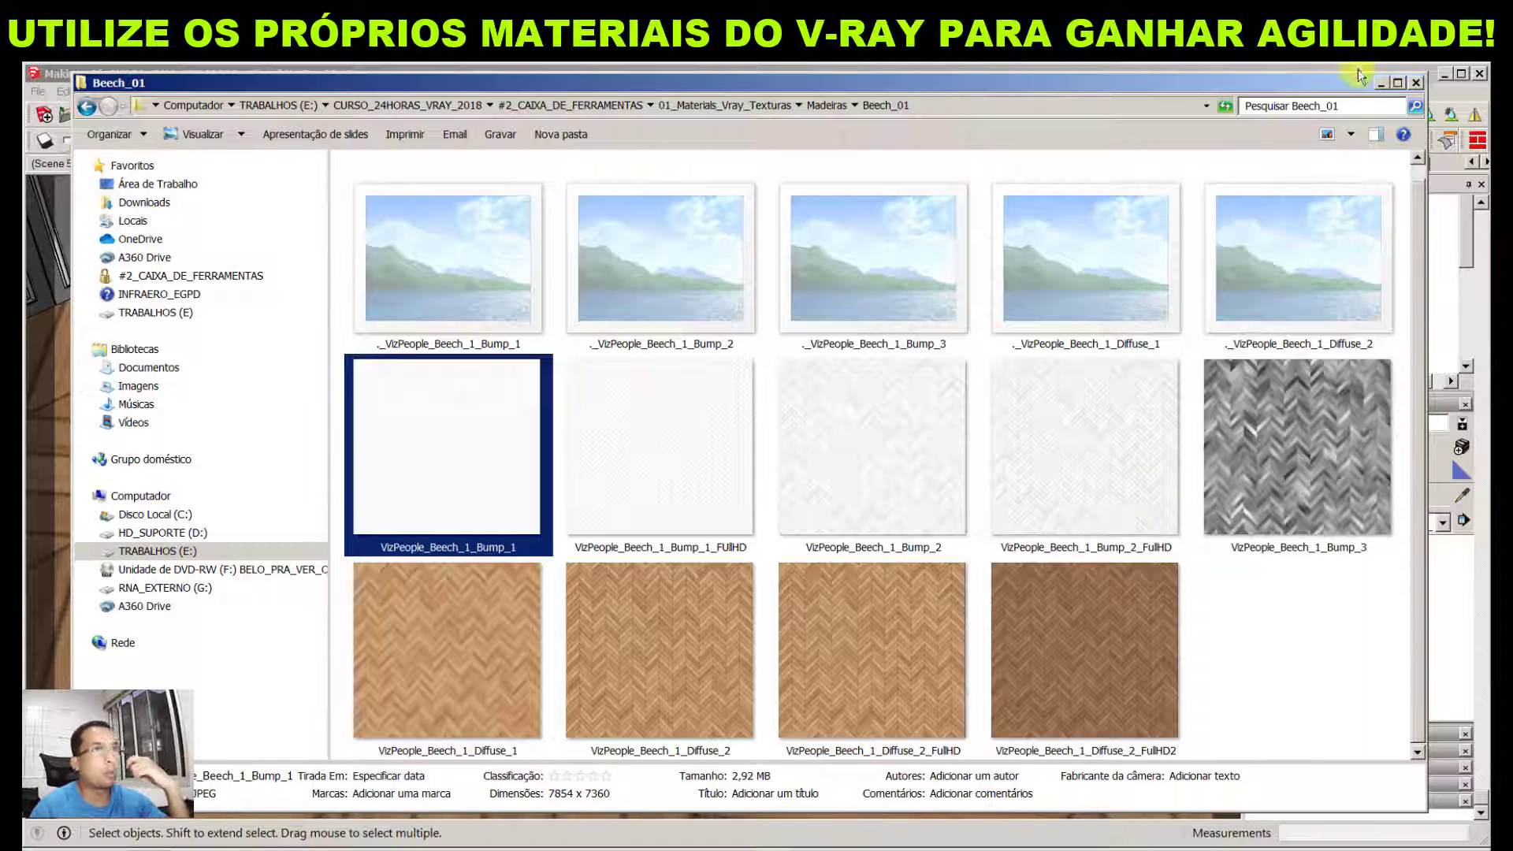
left_click(1382, 83)
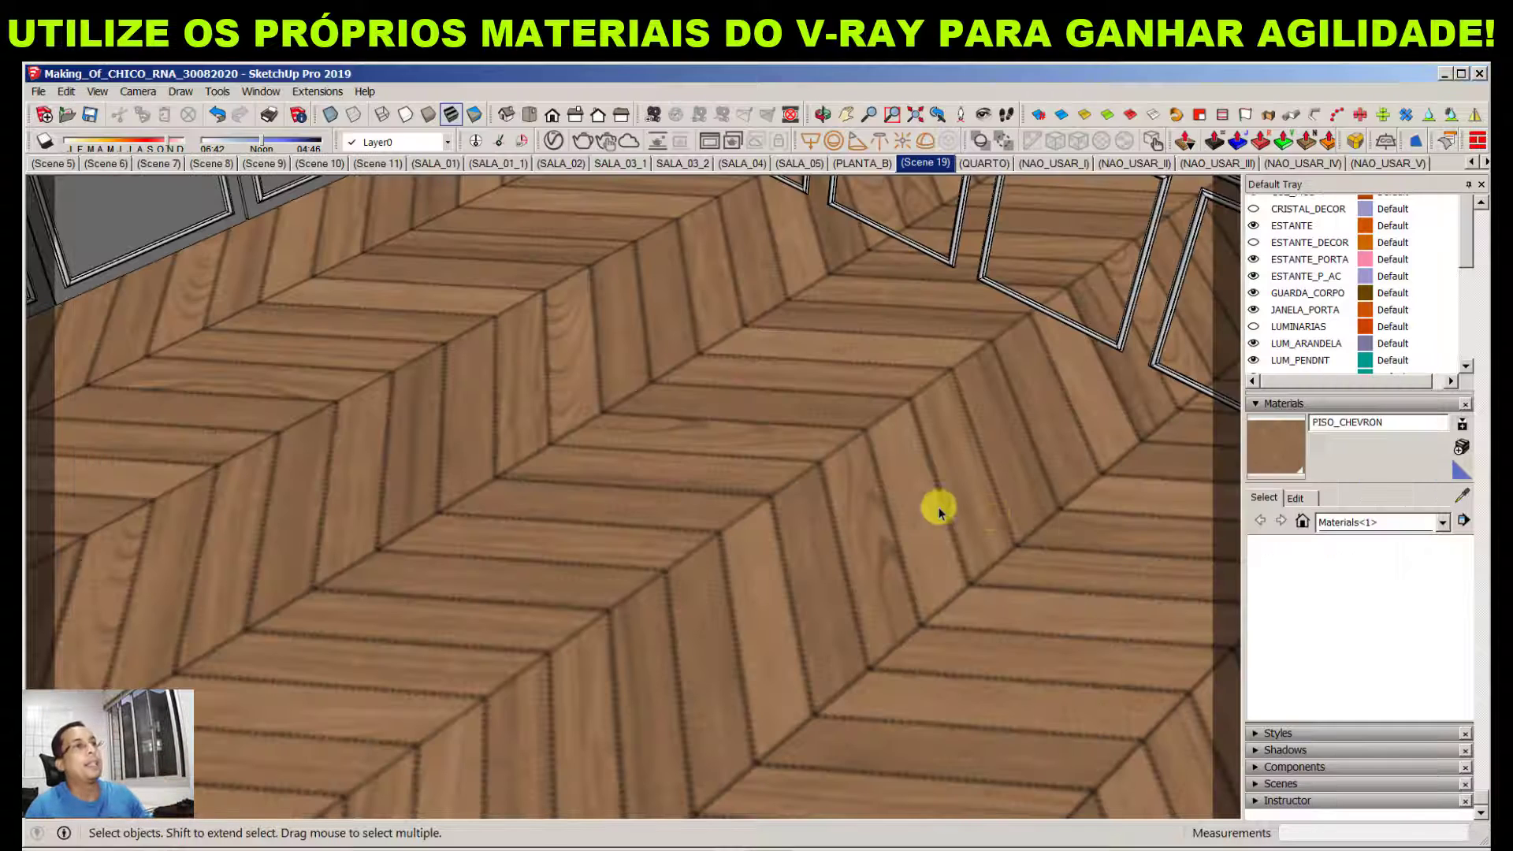
Narrow the texture folder window to fit beside the PISO_CHEVRON settings and clear the material's reflection glossiness texture
left_click(554, 150)
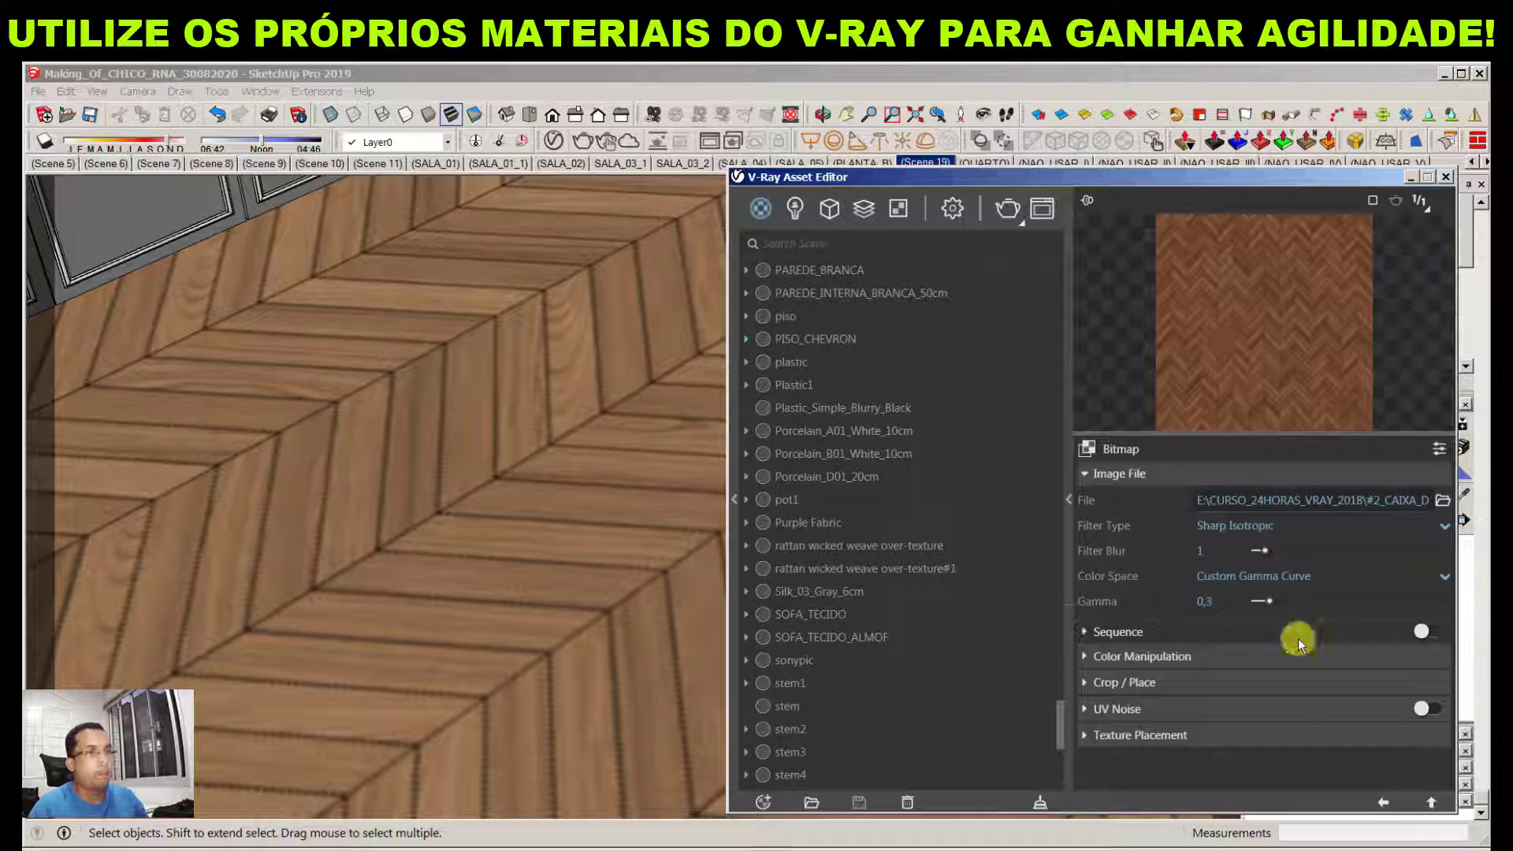
left_click(1383, 802)
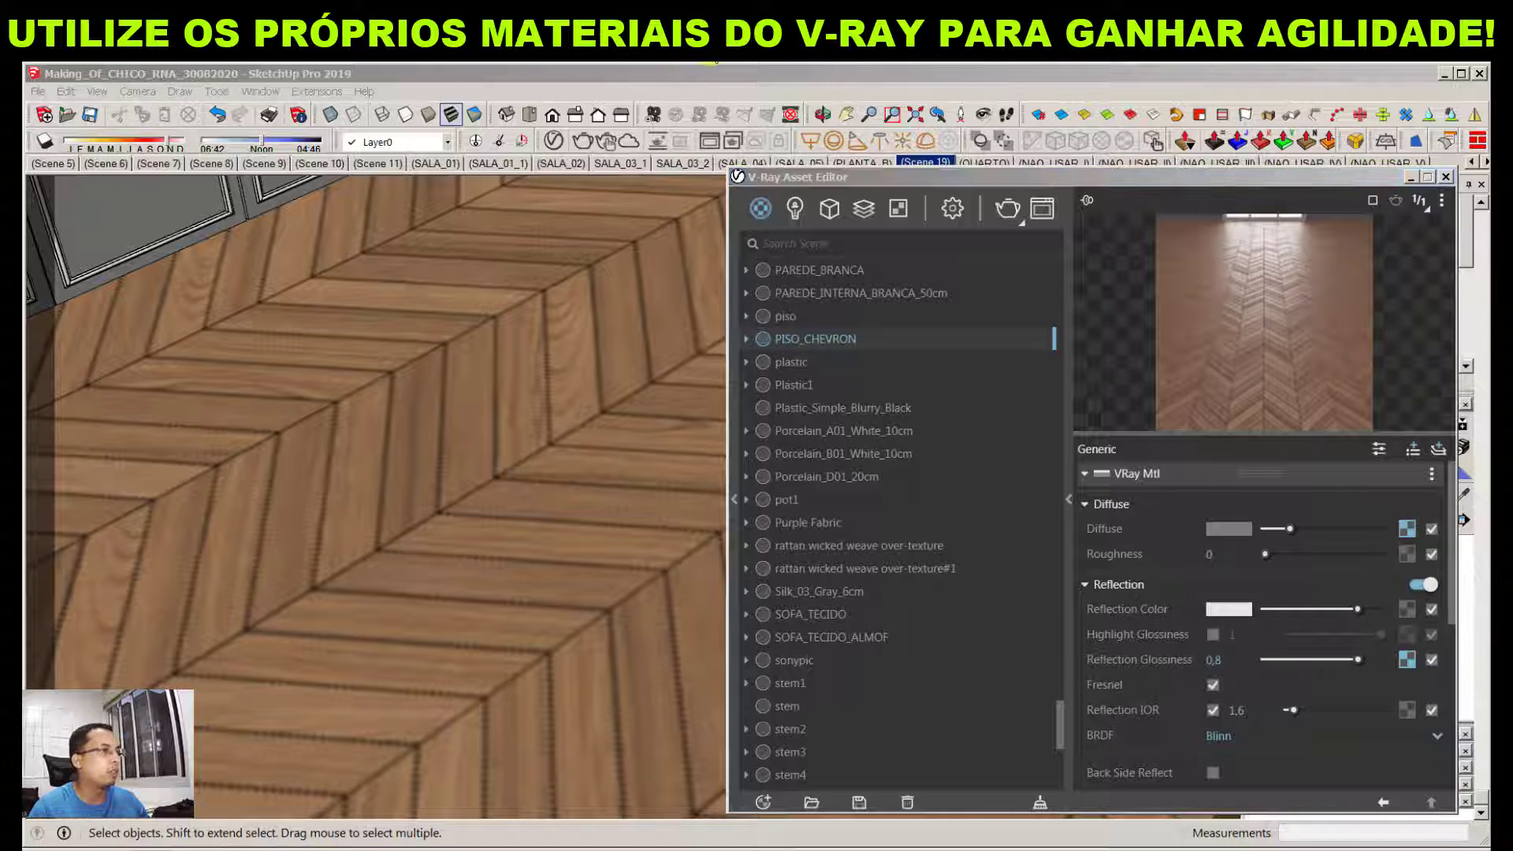
key("alt+Tab")
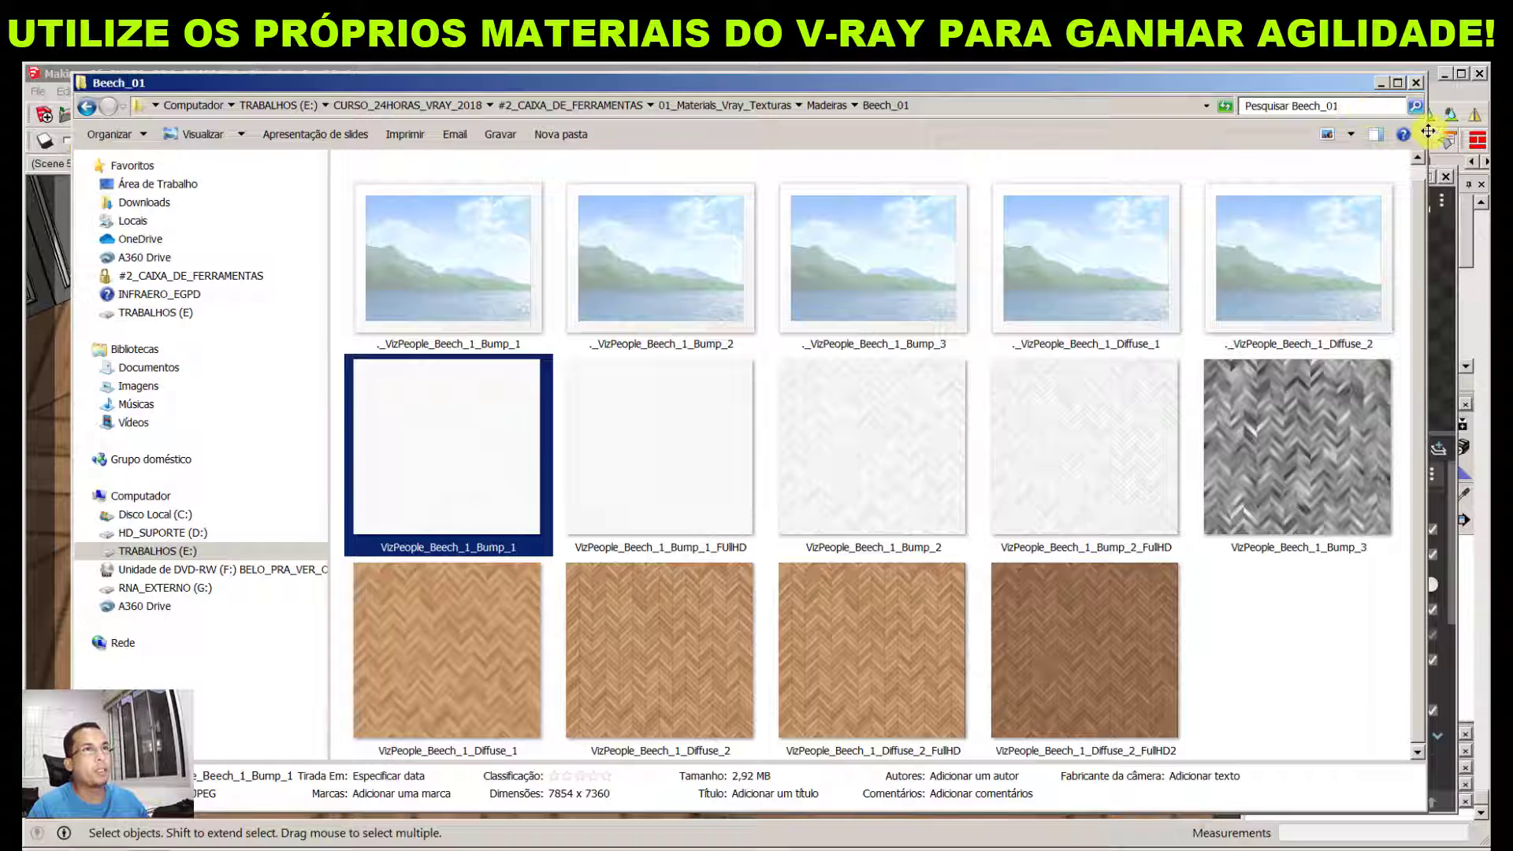
left_click_drag(1428, 131, 952, 131)
left_click(1436, 657)
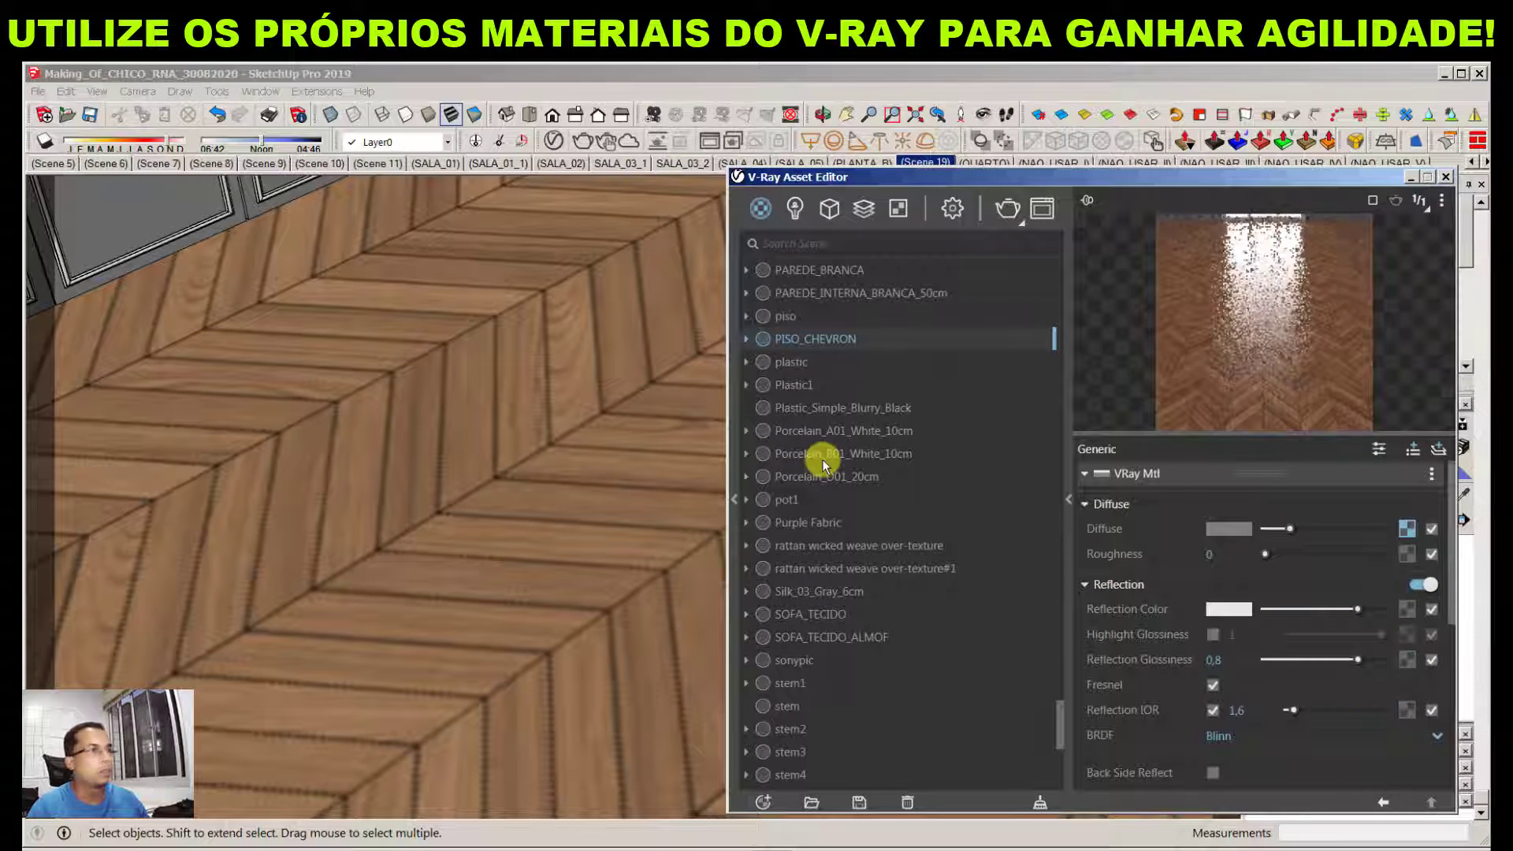
Assign the VizPeople_Beech_1_Bump_2 image from the texture folder as PISO_CHEVRON's reflection glossiness map
key("alt+Tab")
scroll(875, 575, "down", 3)
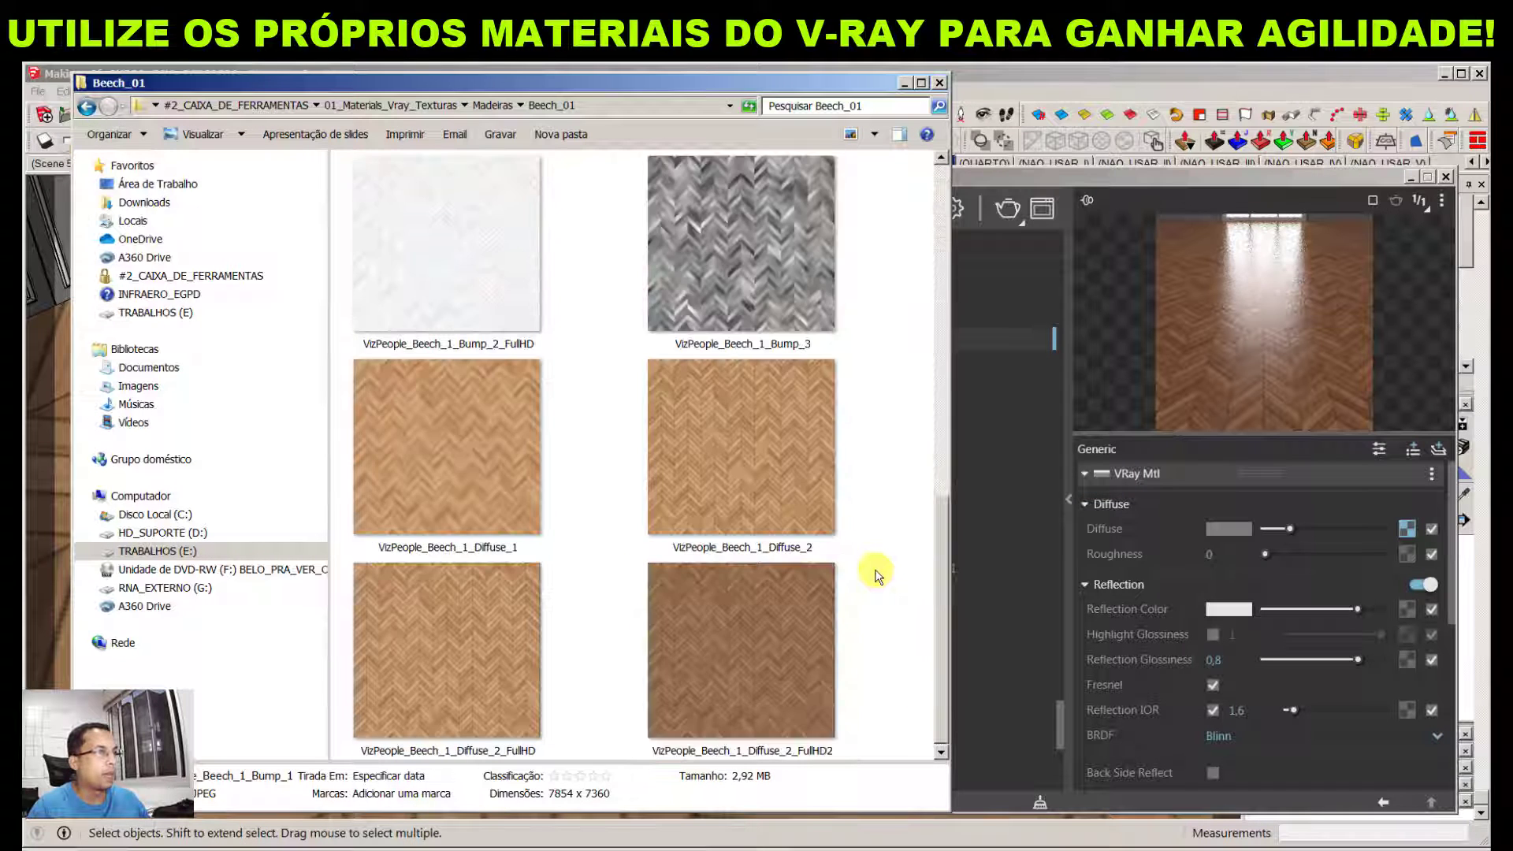
left_click(750, 507)
left_click(777, 287)
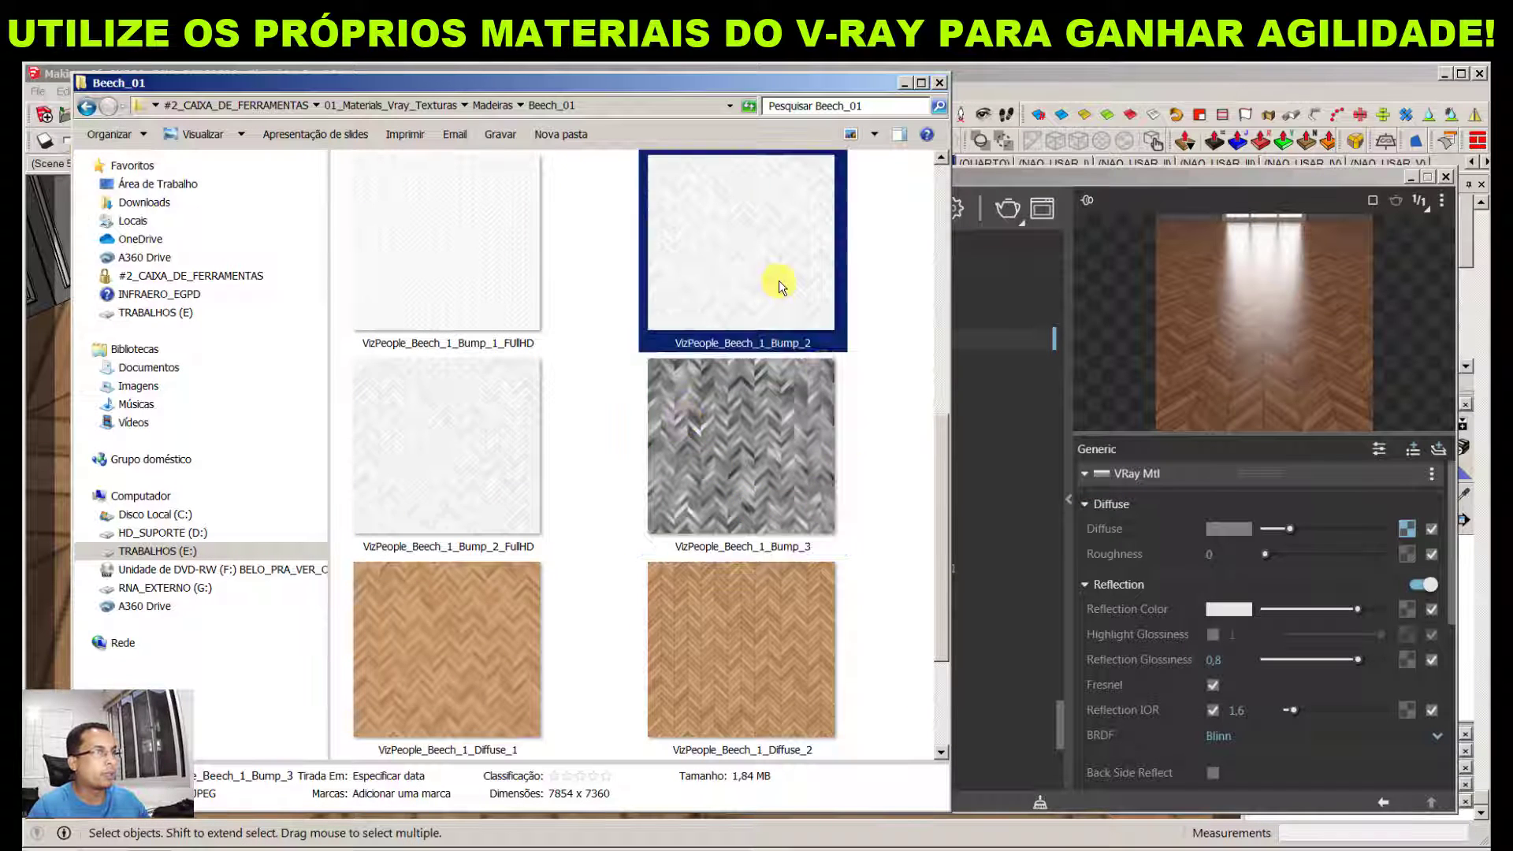
left_click_drag(757, 290, 1407, 661)
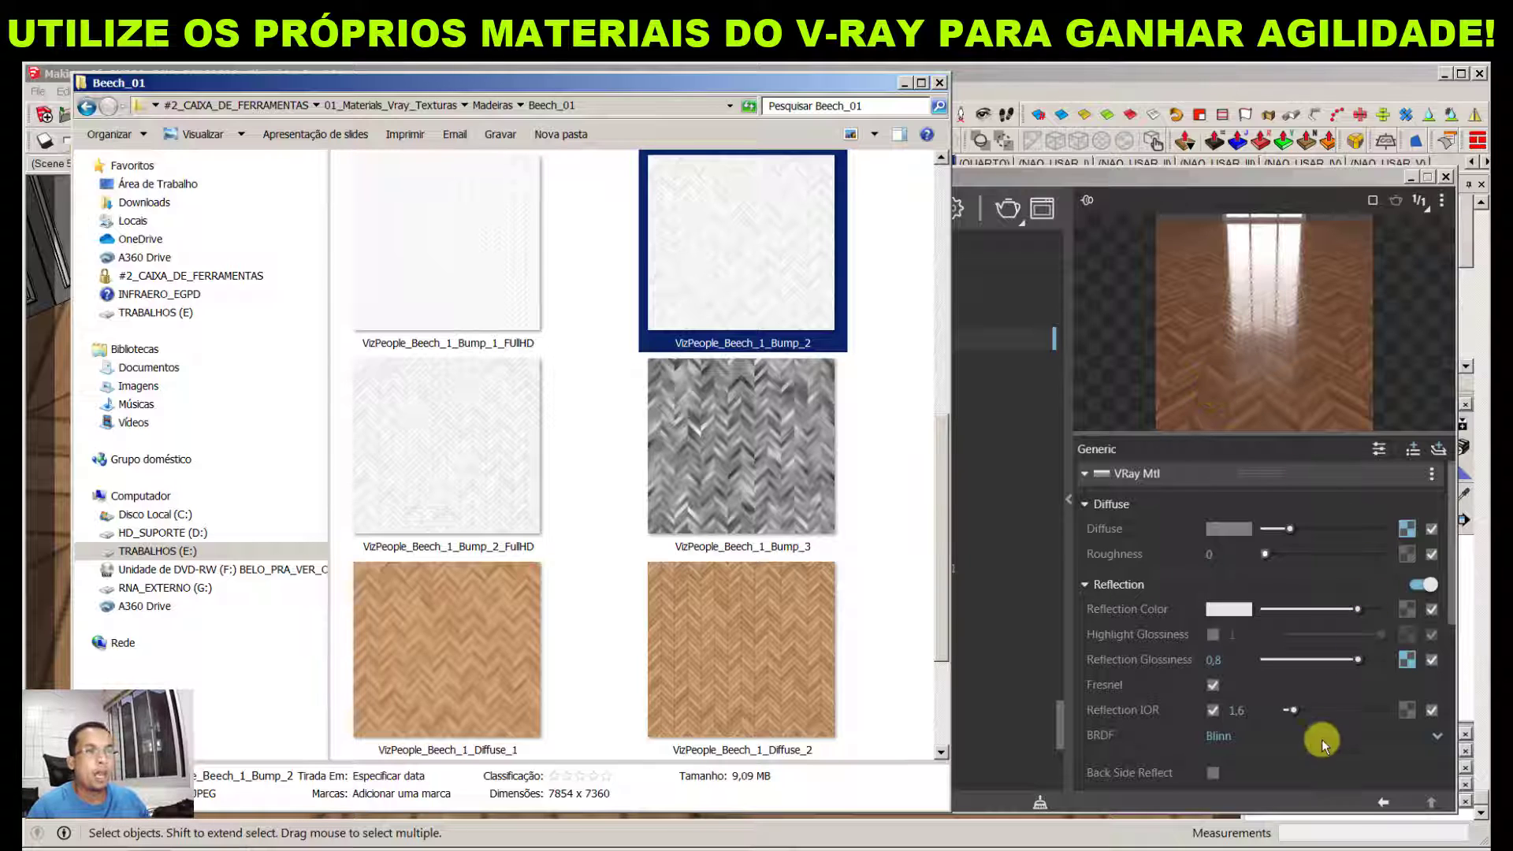
Wrap the reflection glossiness texture of PISO_CHEVRON in a Spline Curve
right_click(1408, 665)
mouse_move(1391, 749)
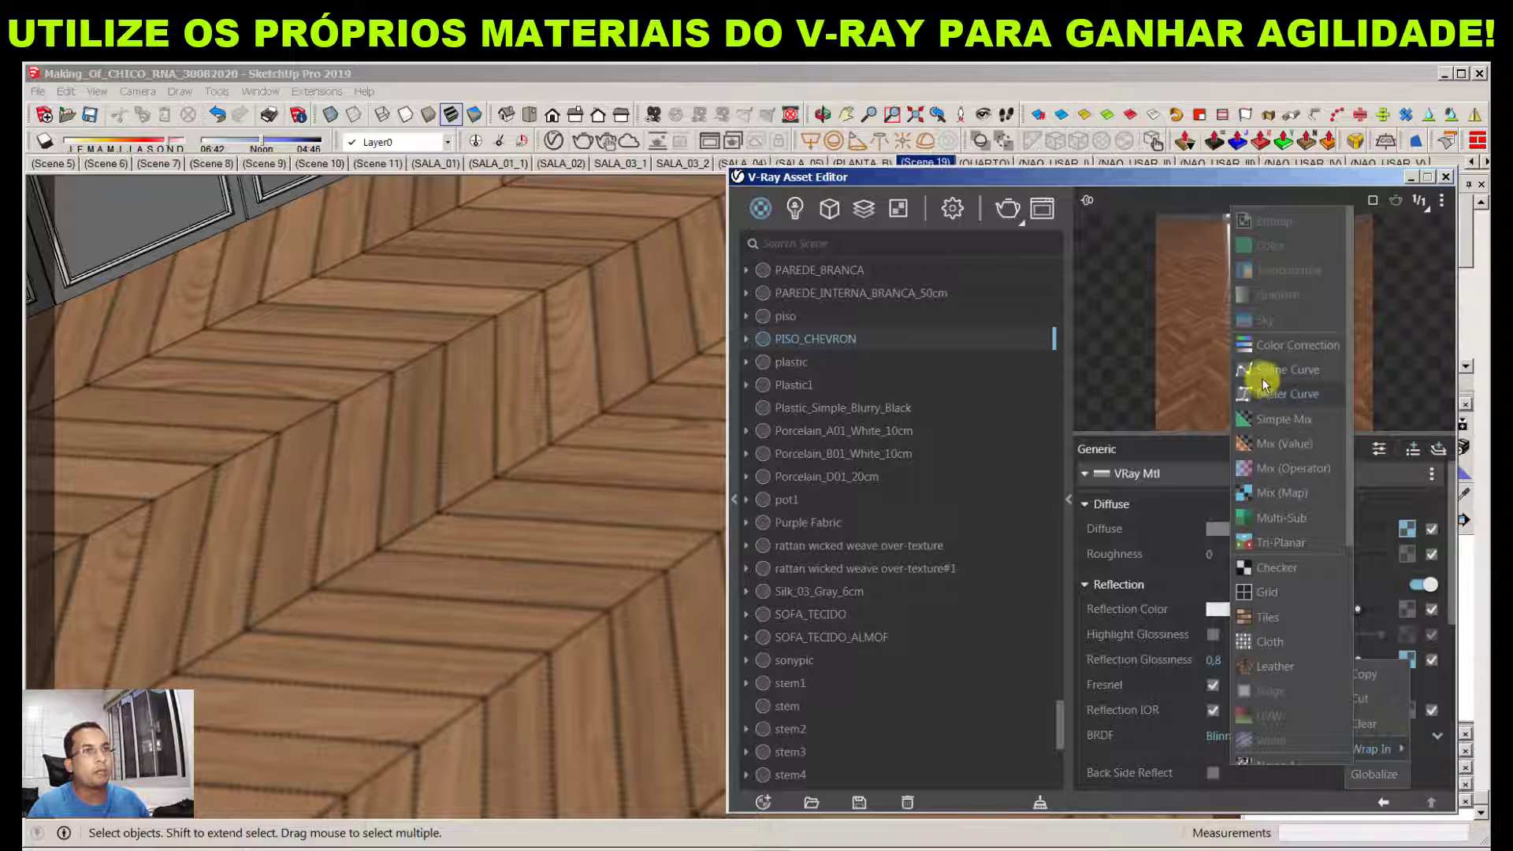
left_click(1288, 369)
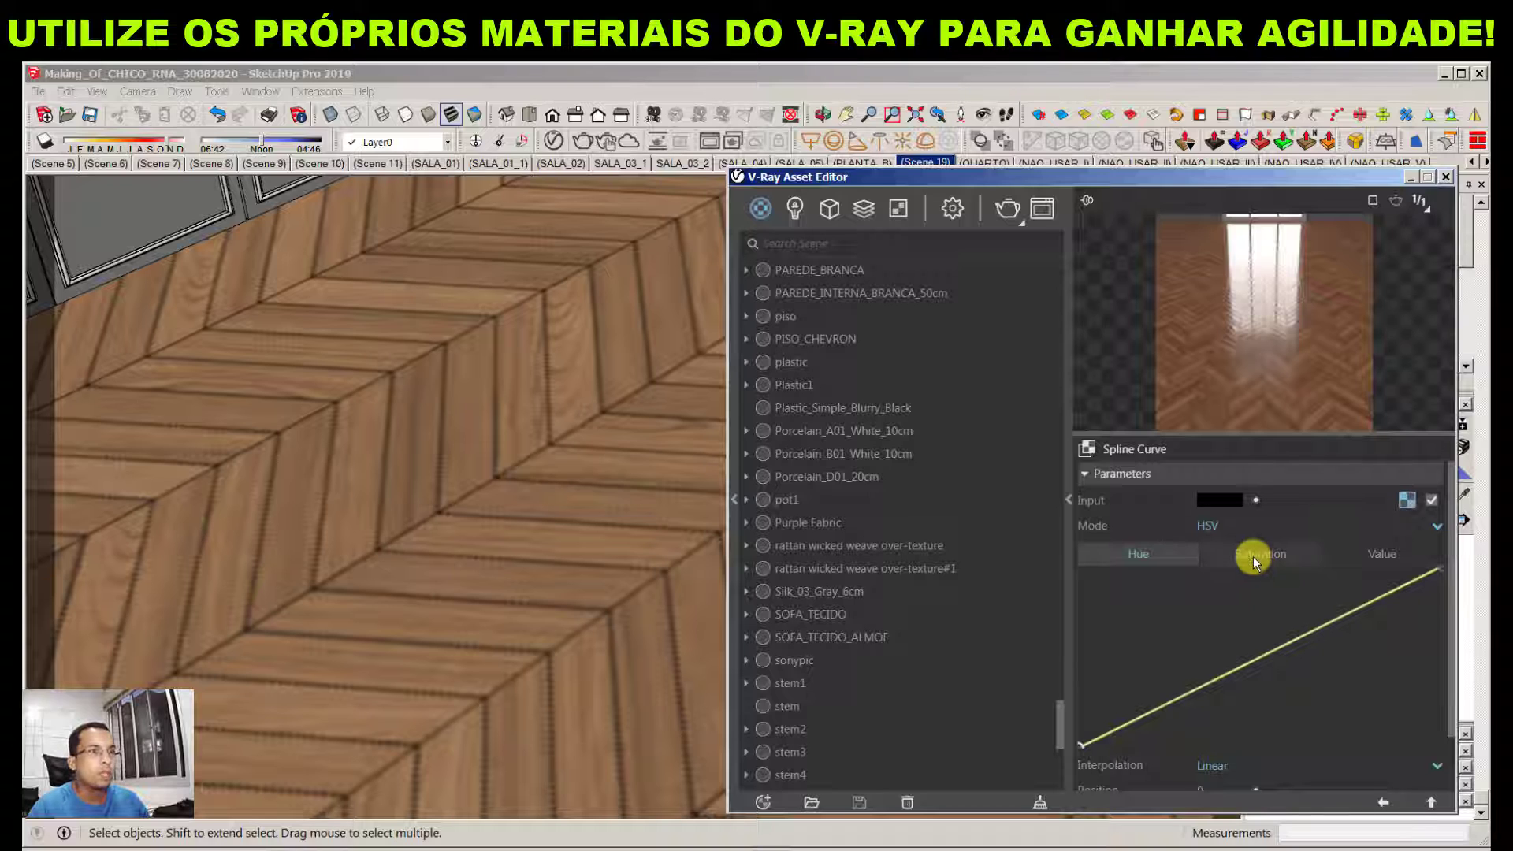
Darken the glossiness map's Value curve by moving its start point about two-thirds along and lowering its end point to about three-quarters height
left_click(1253, 554)
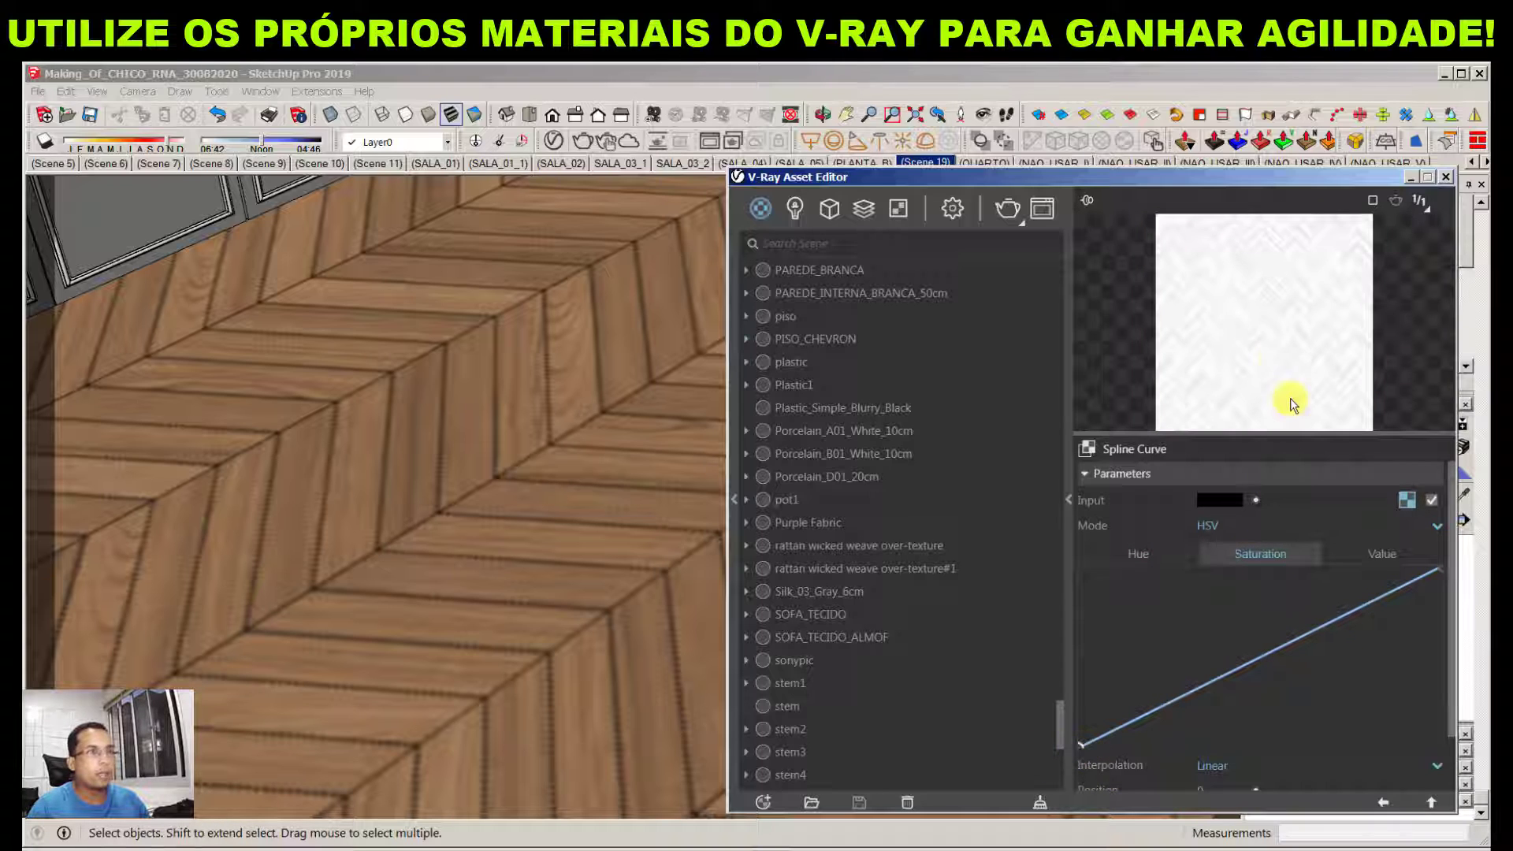
left_click(1379, 555)
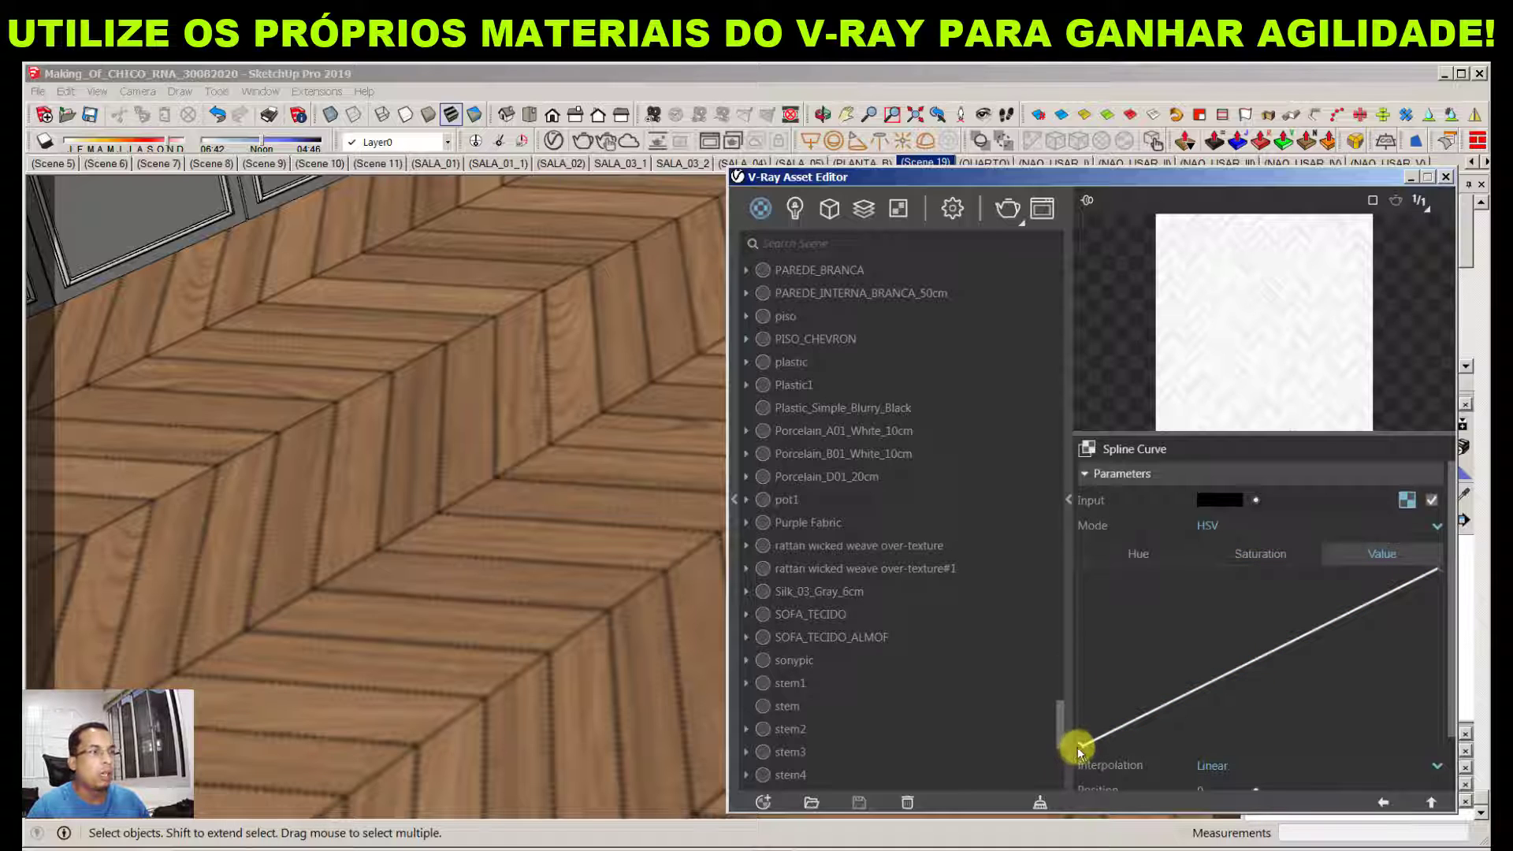
left_click_drag(1080, 745, 1203, 745)
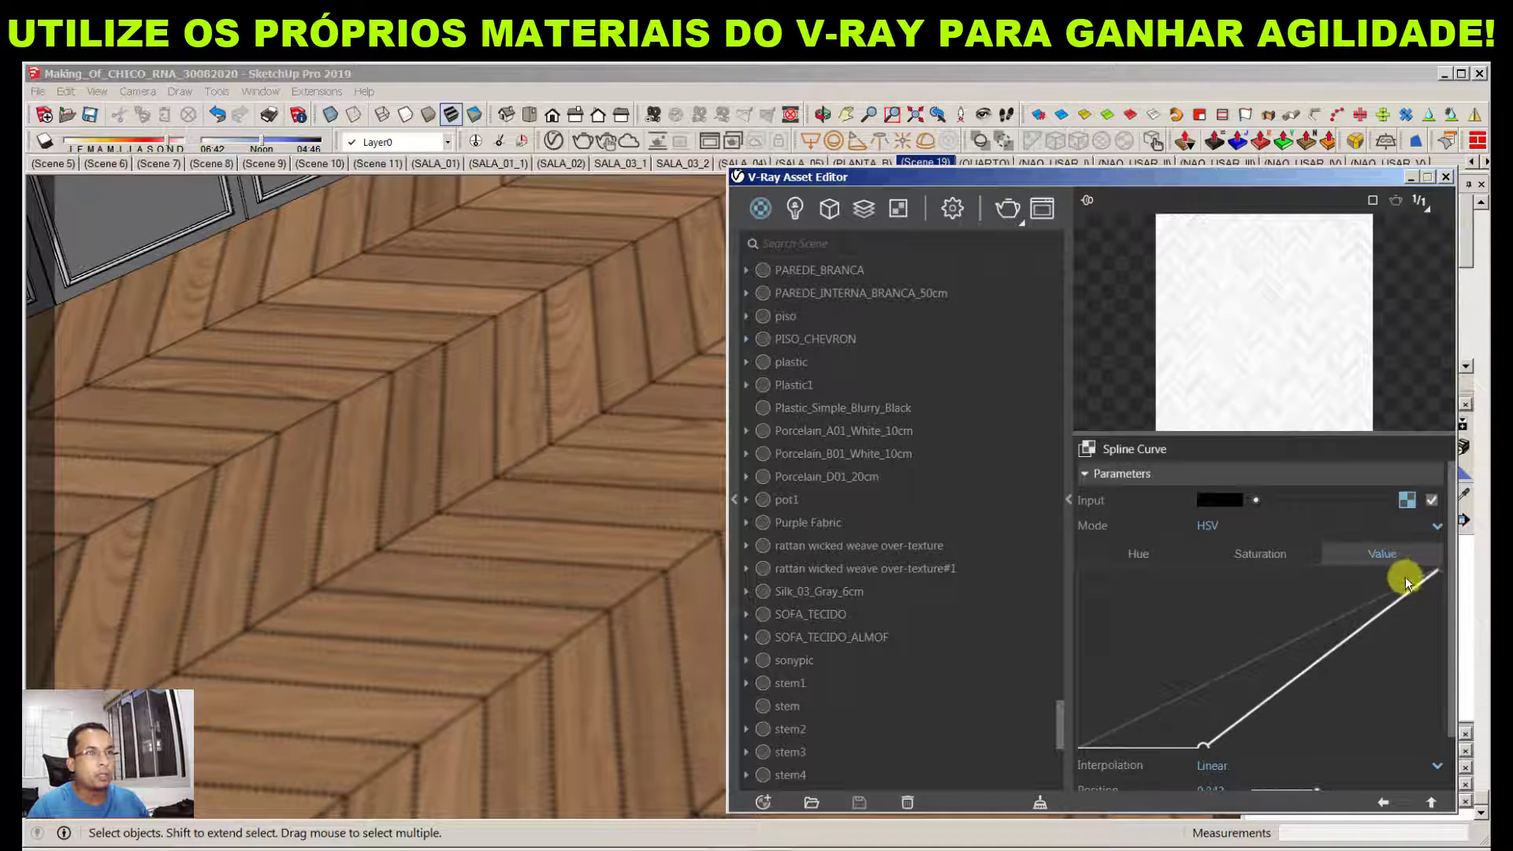
left_click_drag(1443, 572, 1449, 620)
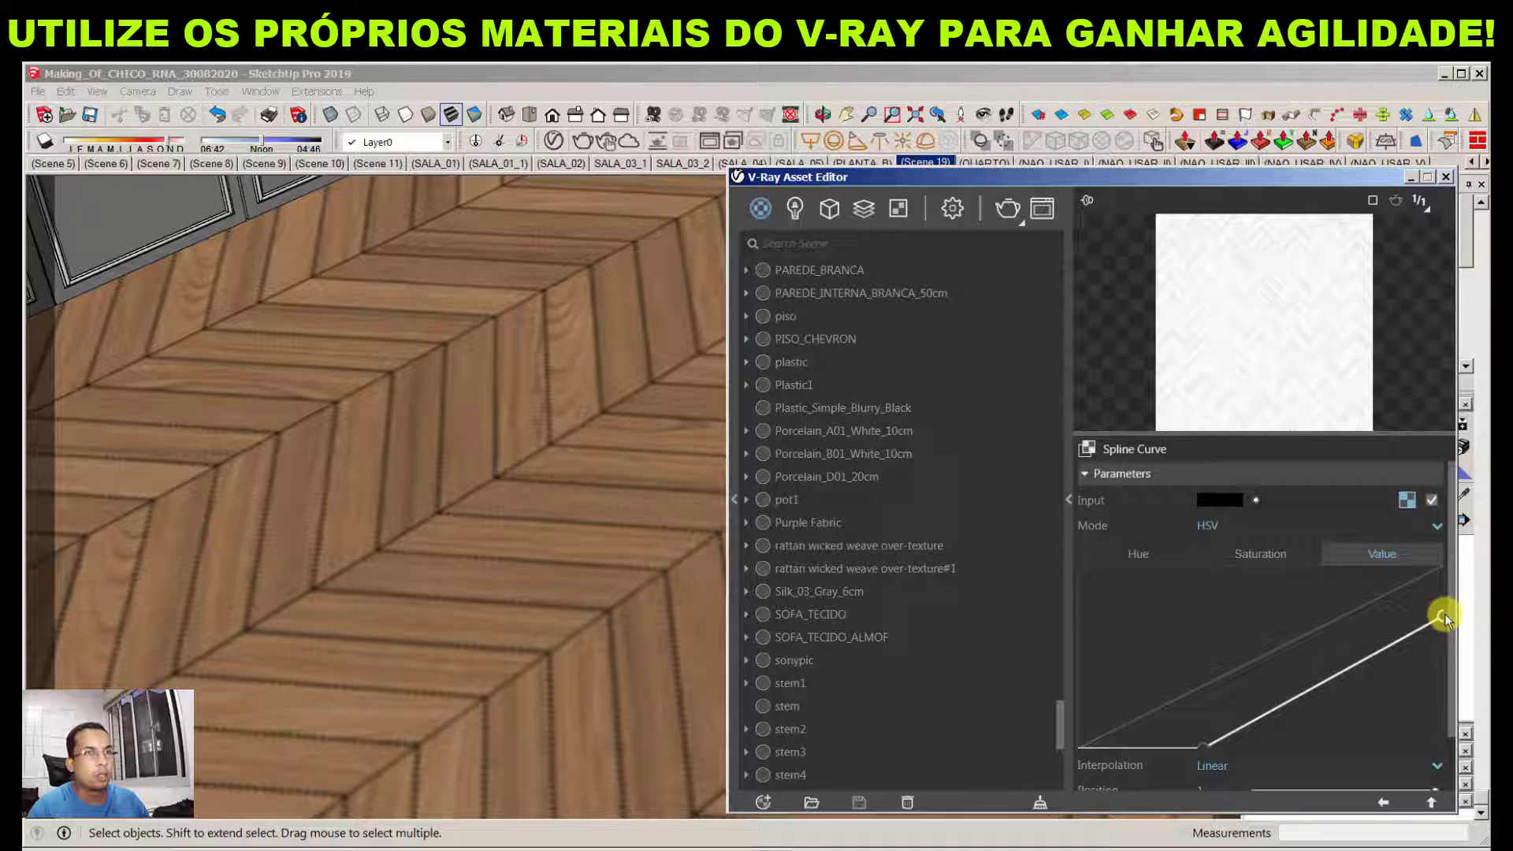
left_click_drag(1203, 745, 1349, 759)
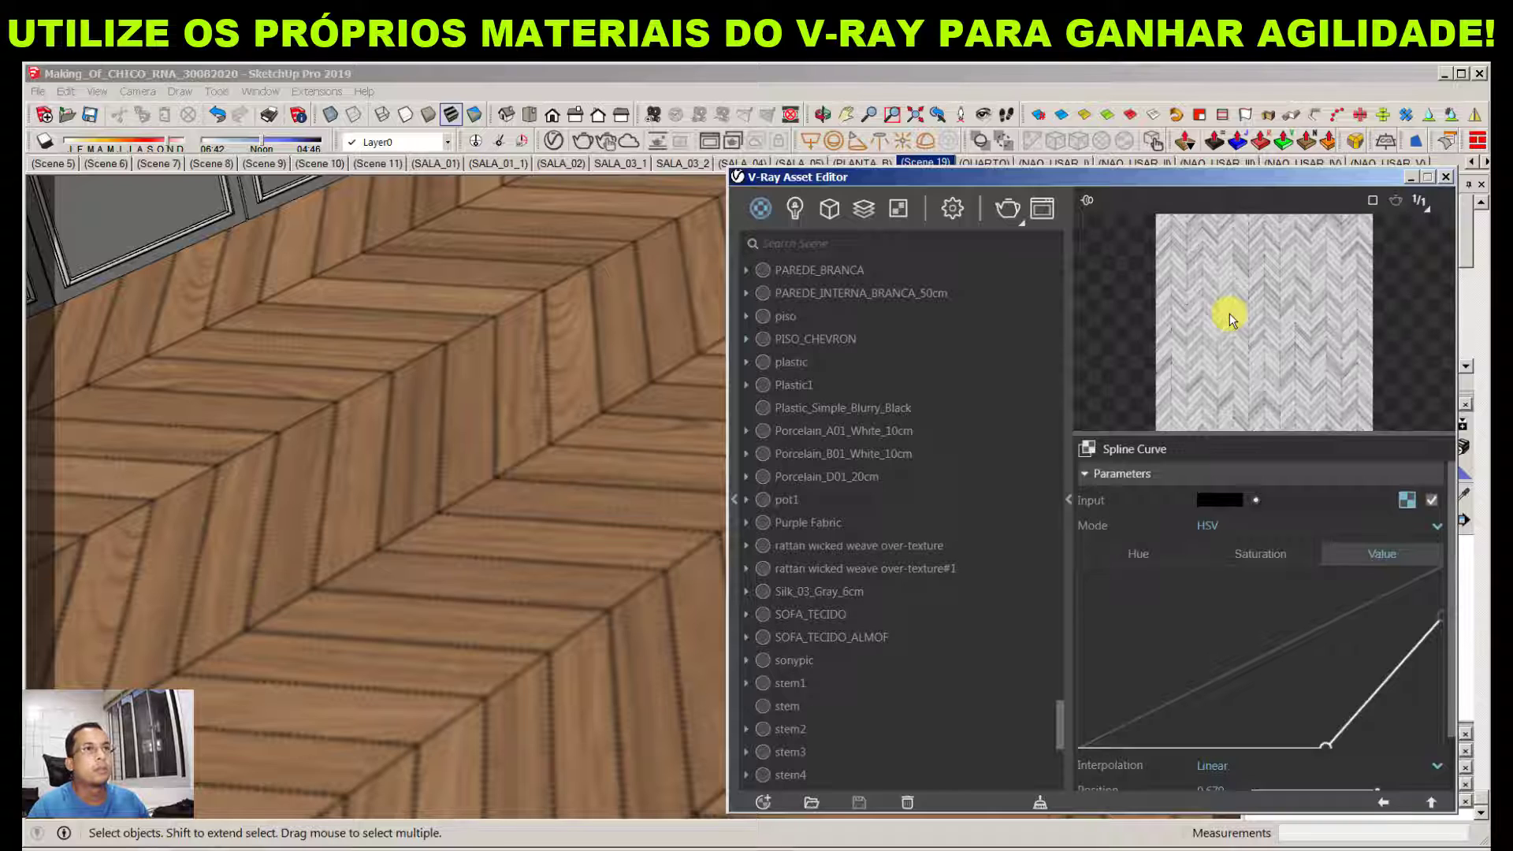
left_click(1384, 802)
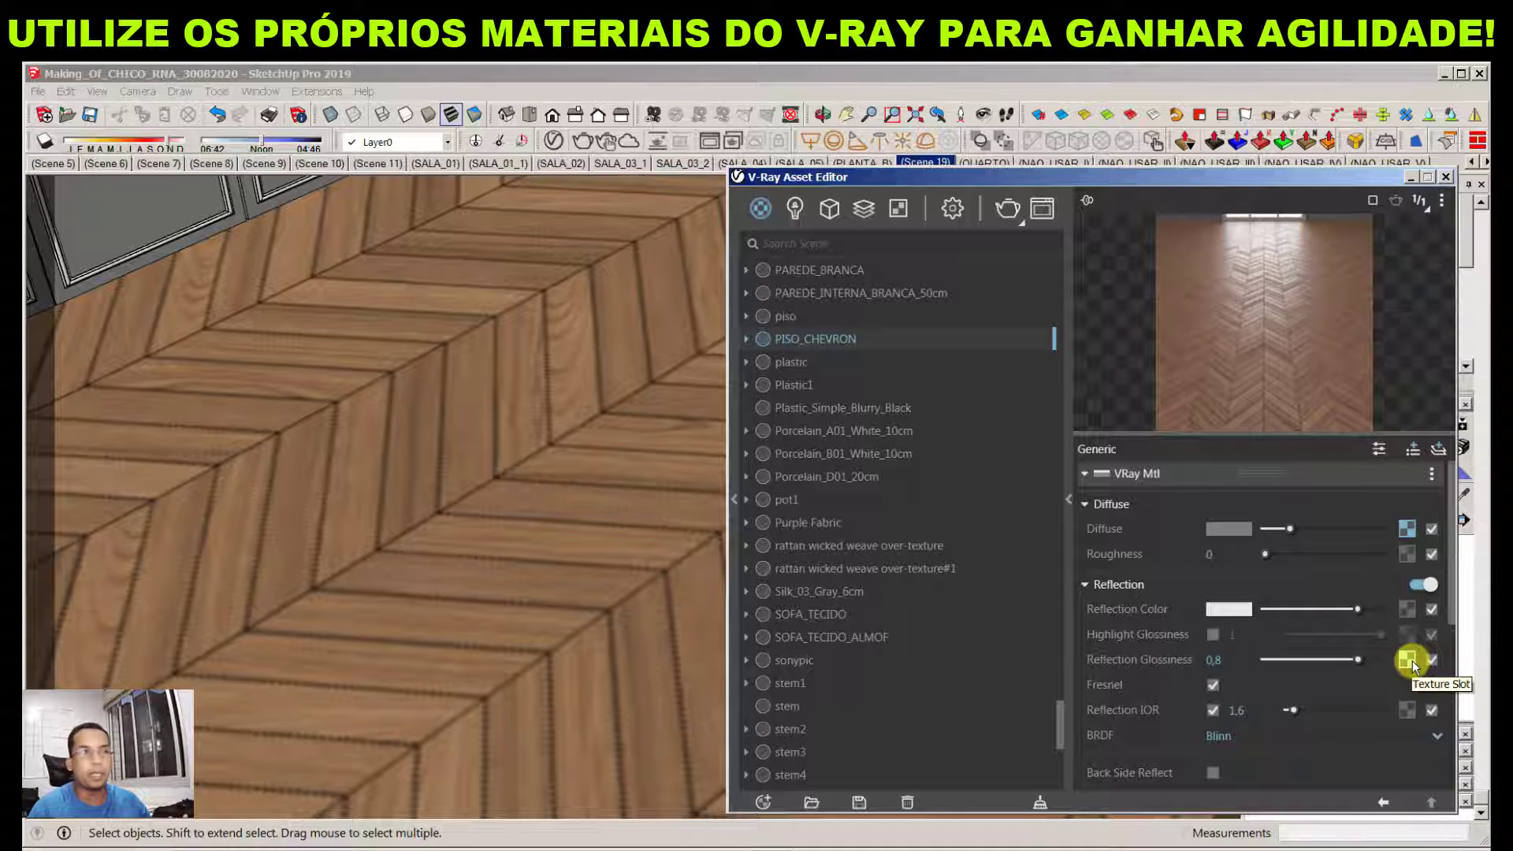
Clear PISO_CHEVRON's diffuse texture and replace it with the VizPeople_Beech_1_Diffuse_1 image from the Beech_01 folder
right_click(1407, 527)
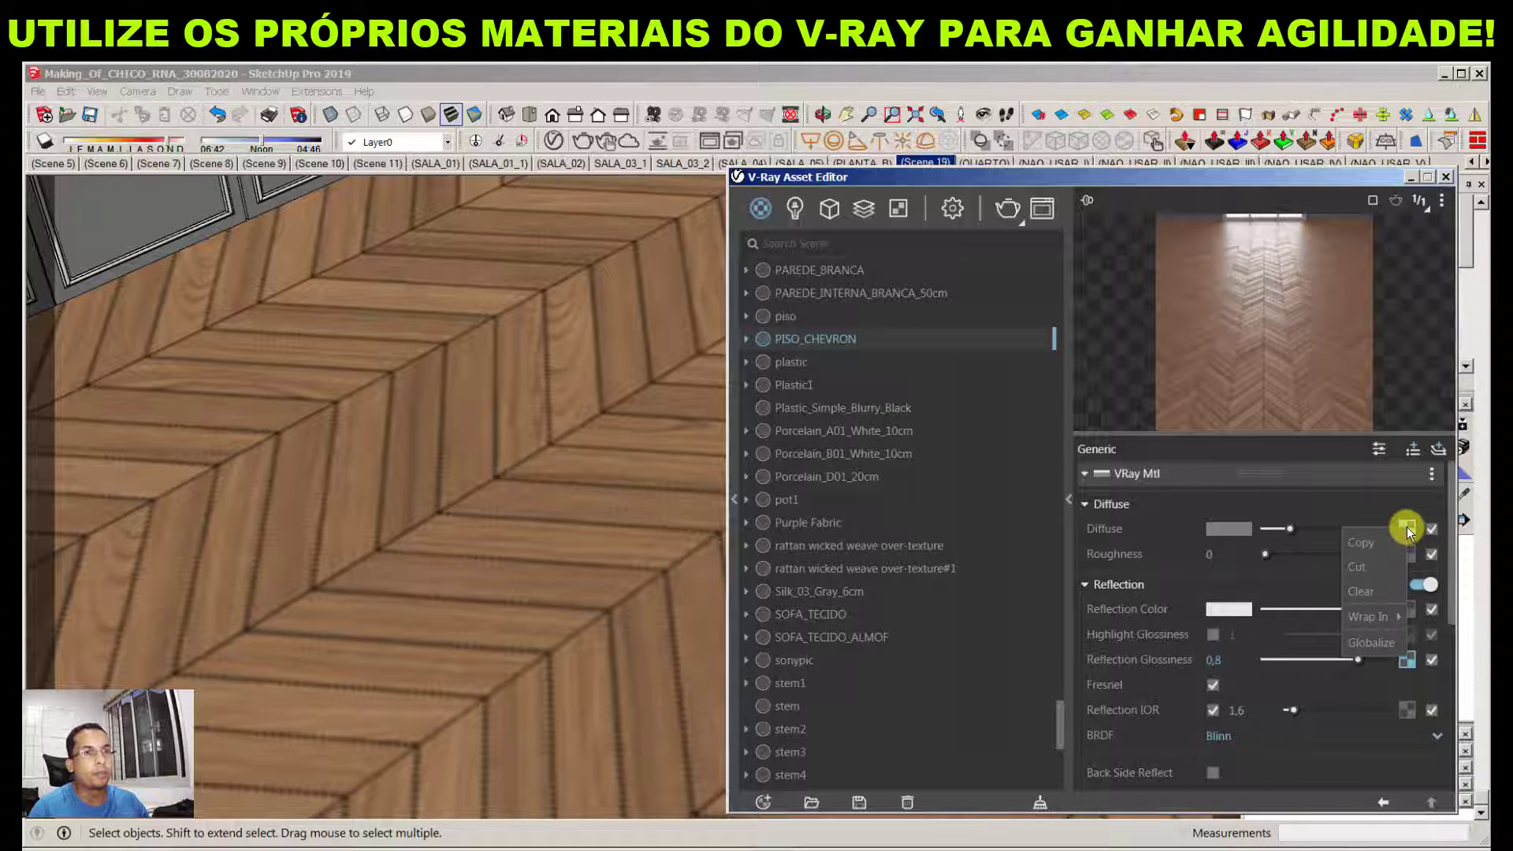
left_click(1365, 590)
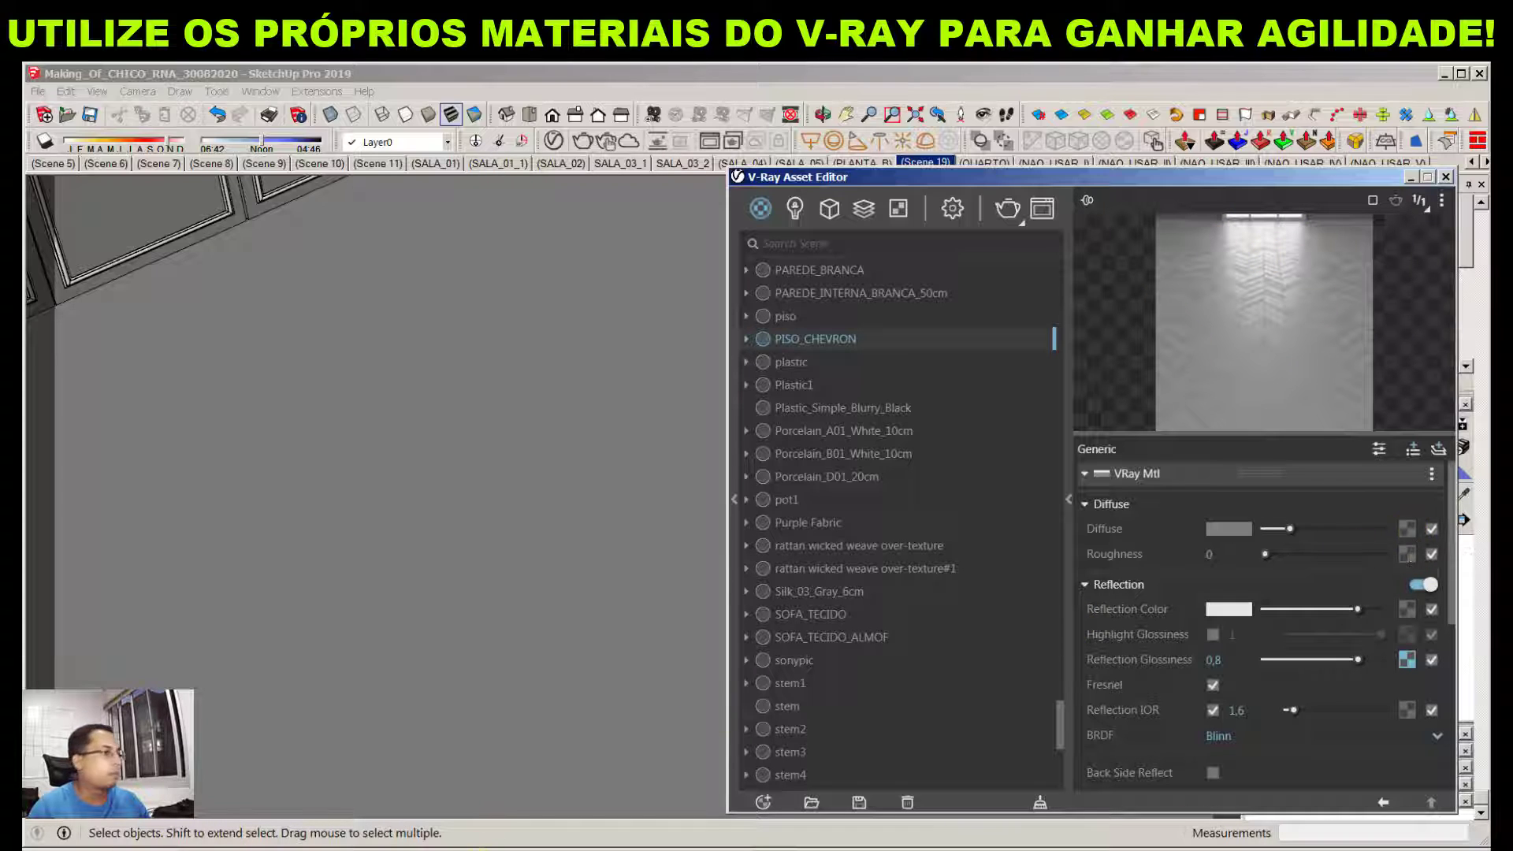
key("alt+Tab")
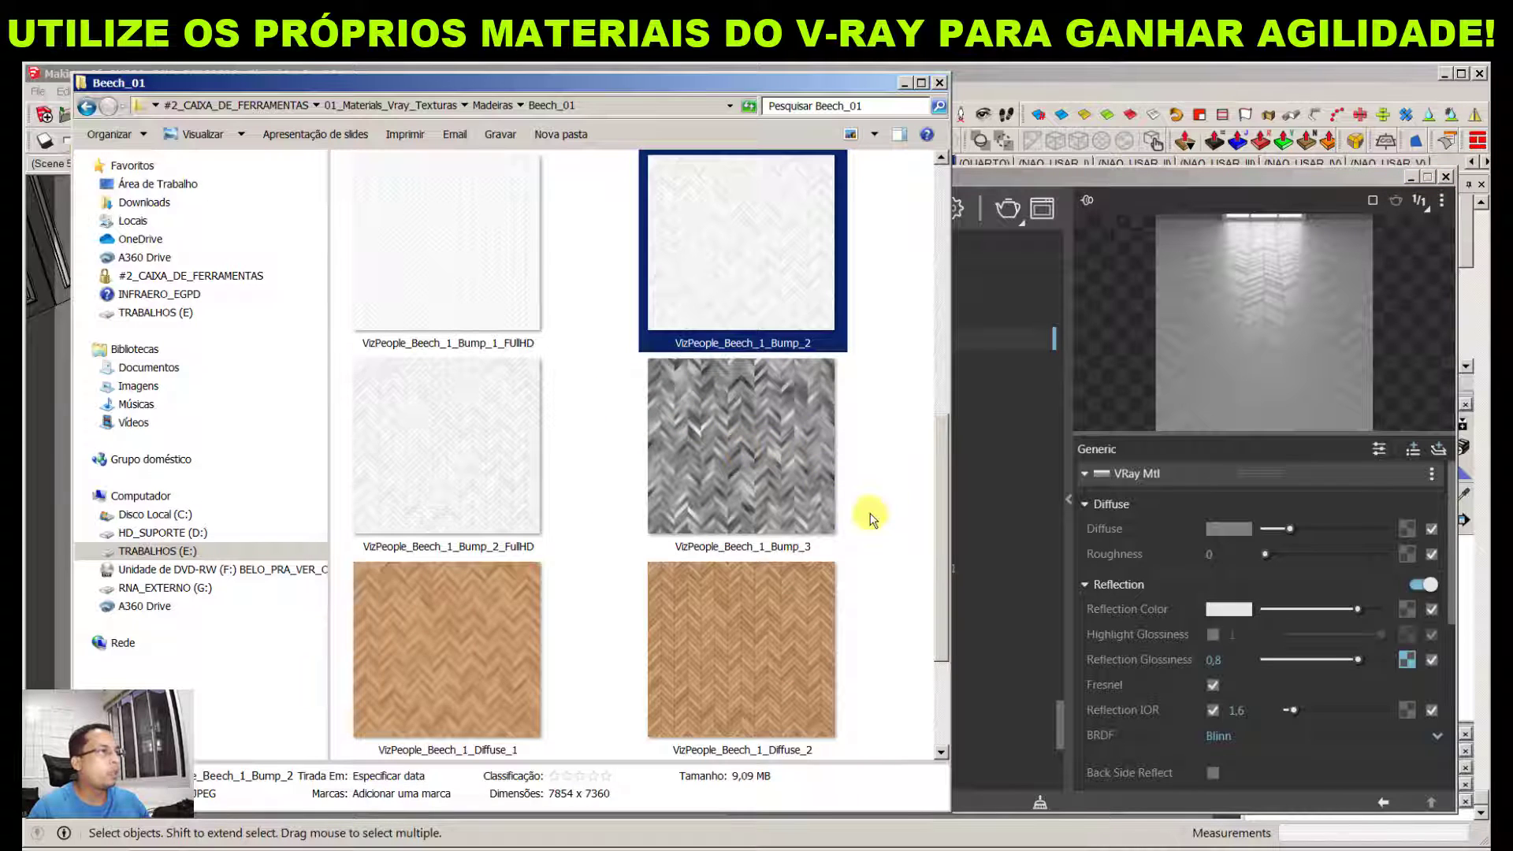
scroll(872, 513, "down", 2)
left_click(360, 433)
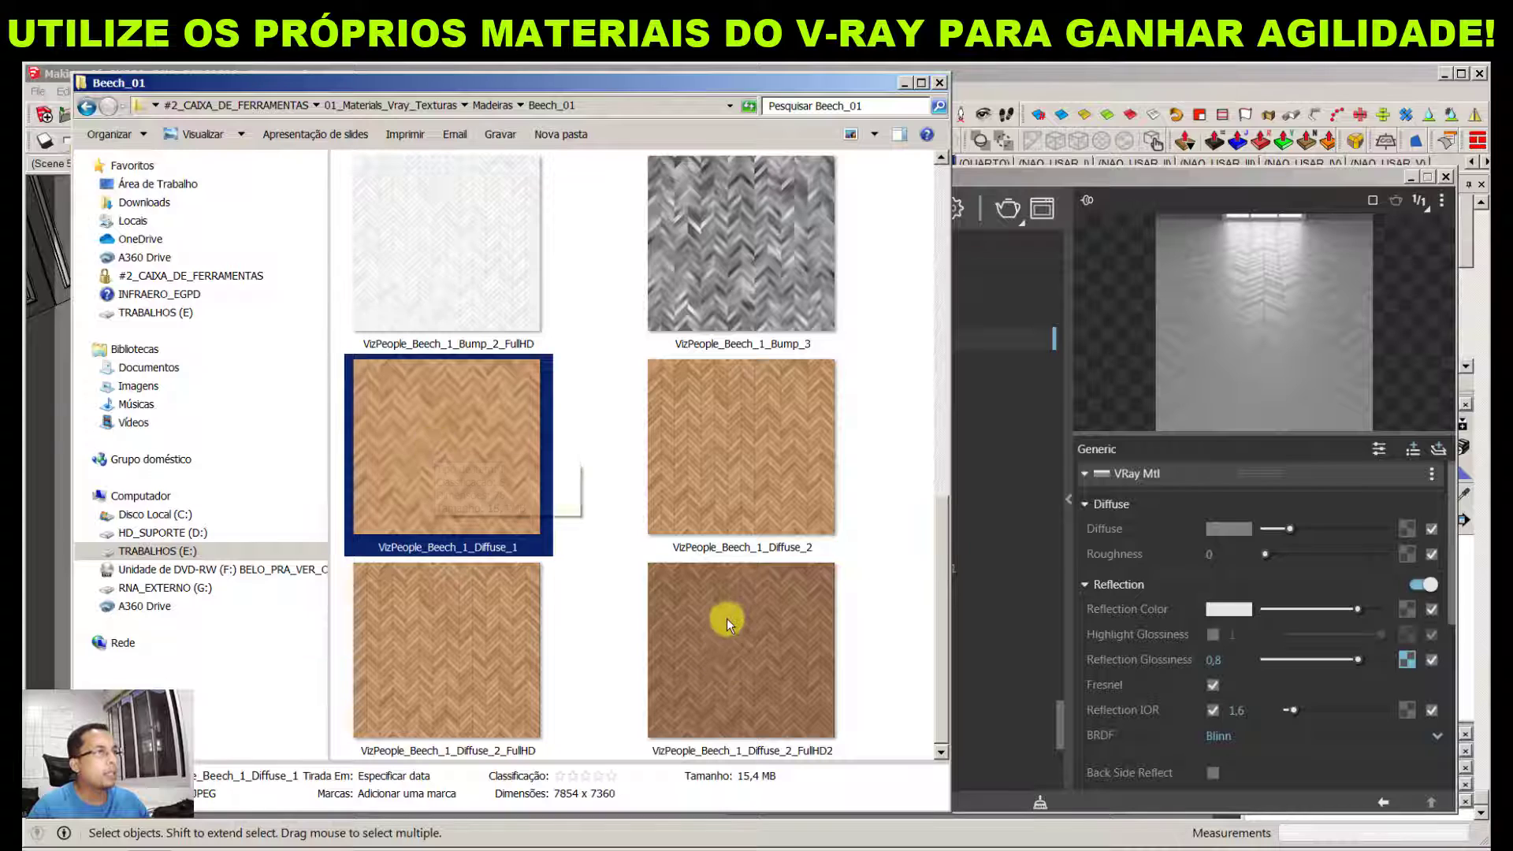
left_click_drag(452, 452, 1357, 533)
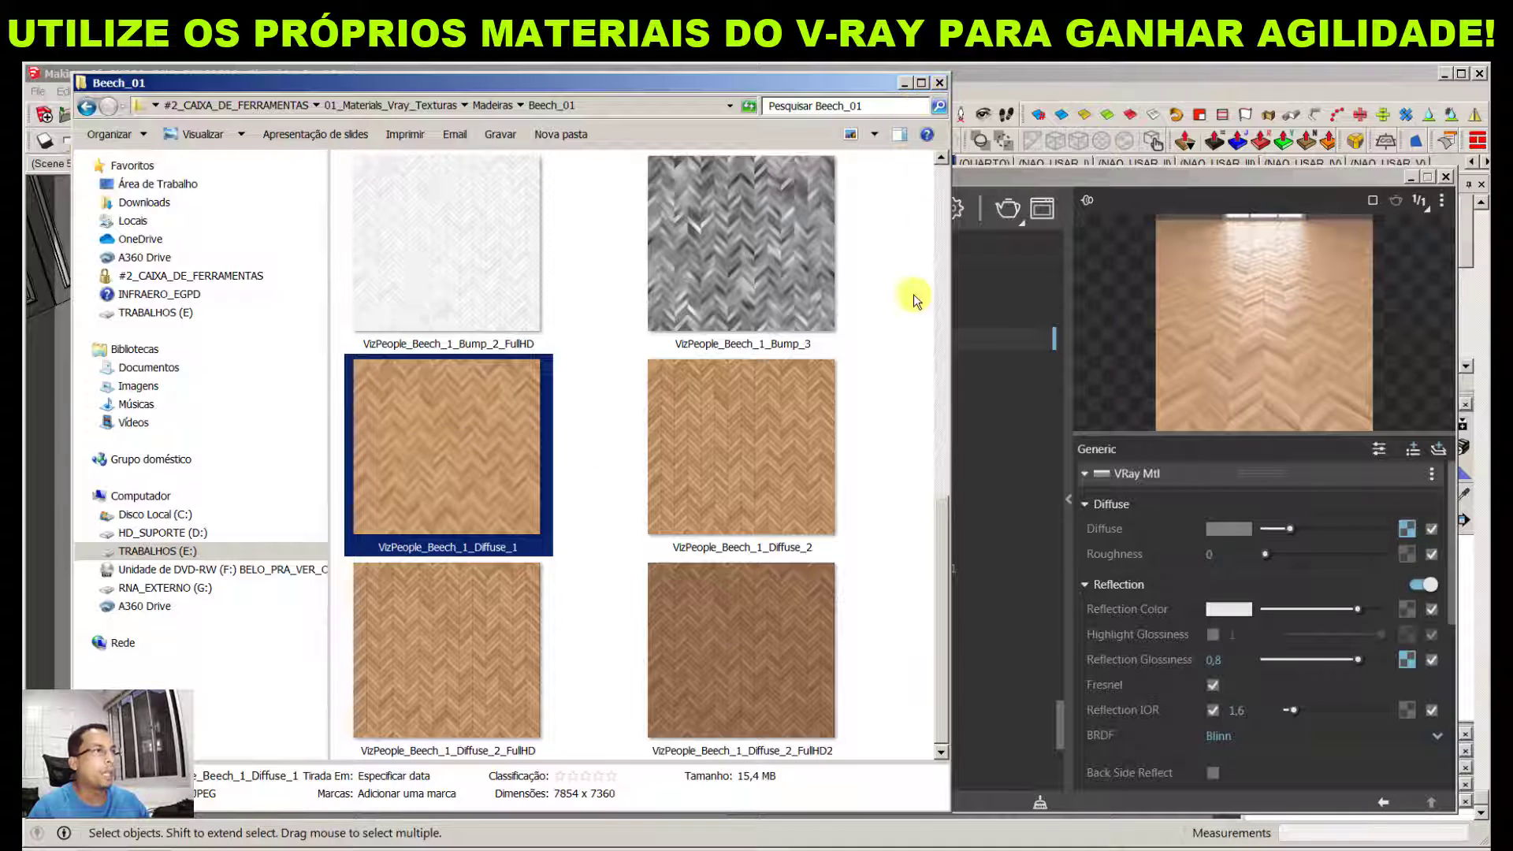
left_click(885, 358)
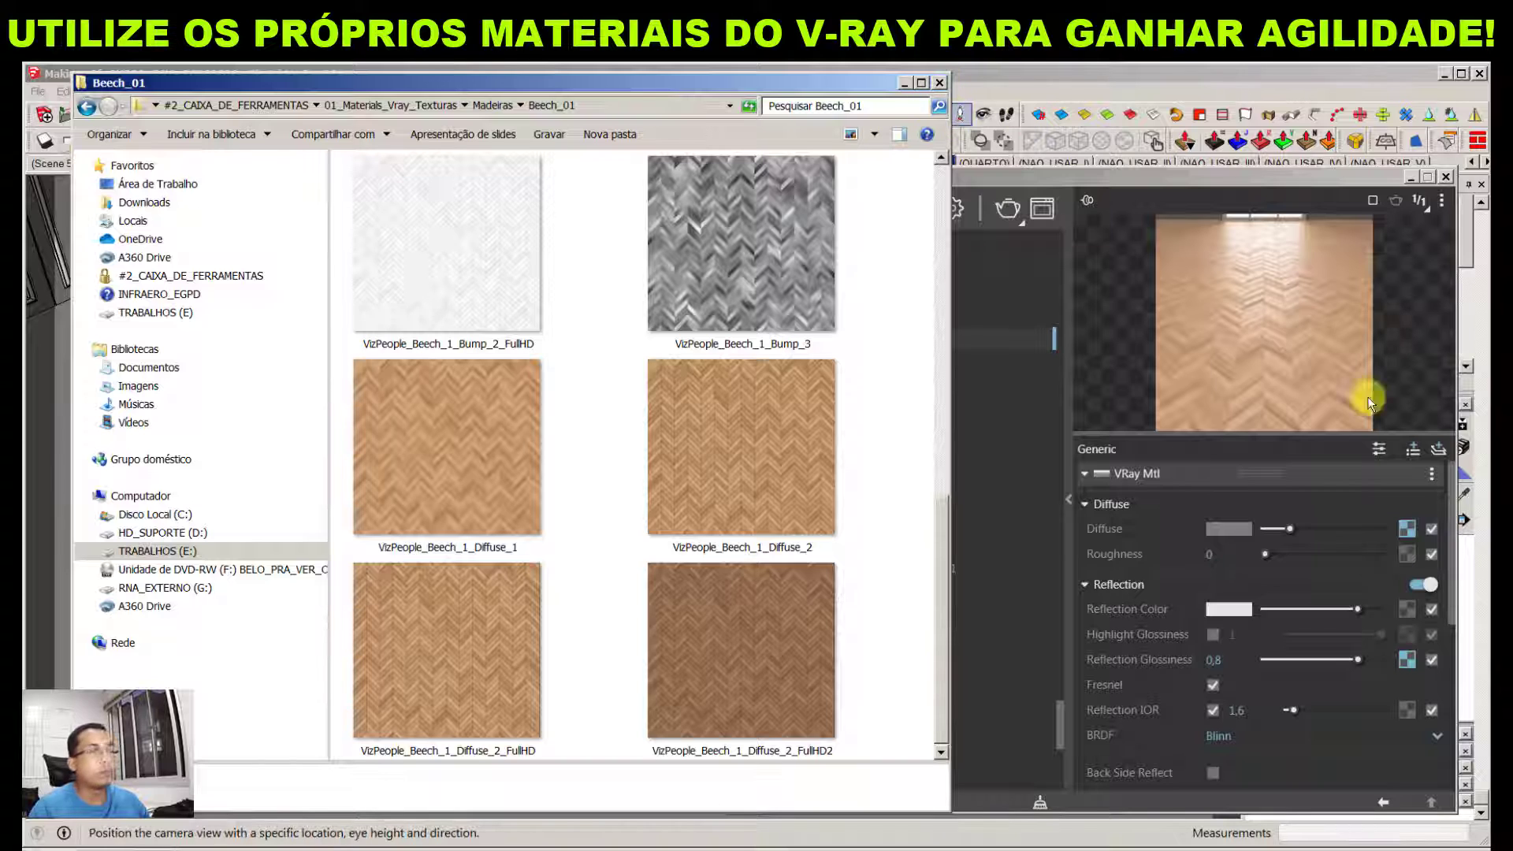
Examine PISO_CHEVRON's bump settings and the bitmap file used as its bump map
left_click(1409, 504)
scroll(1340, 651, "down", 4)
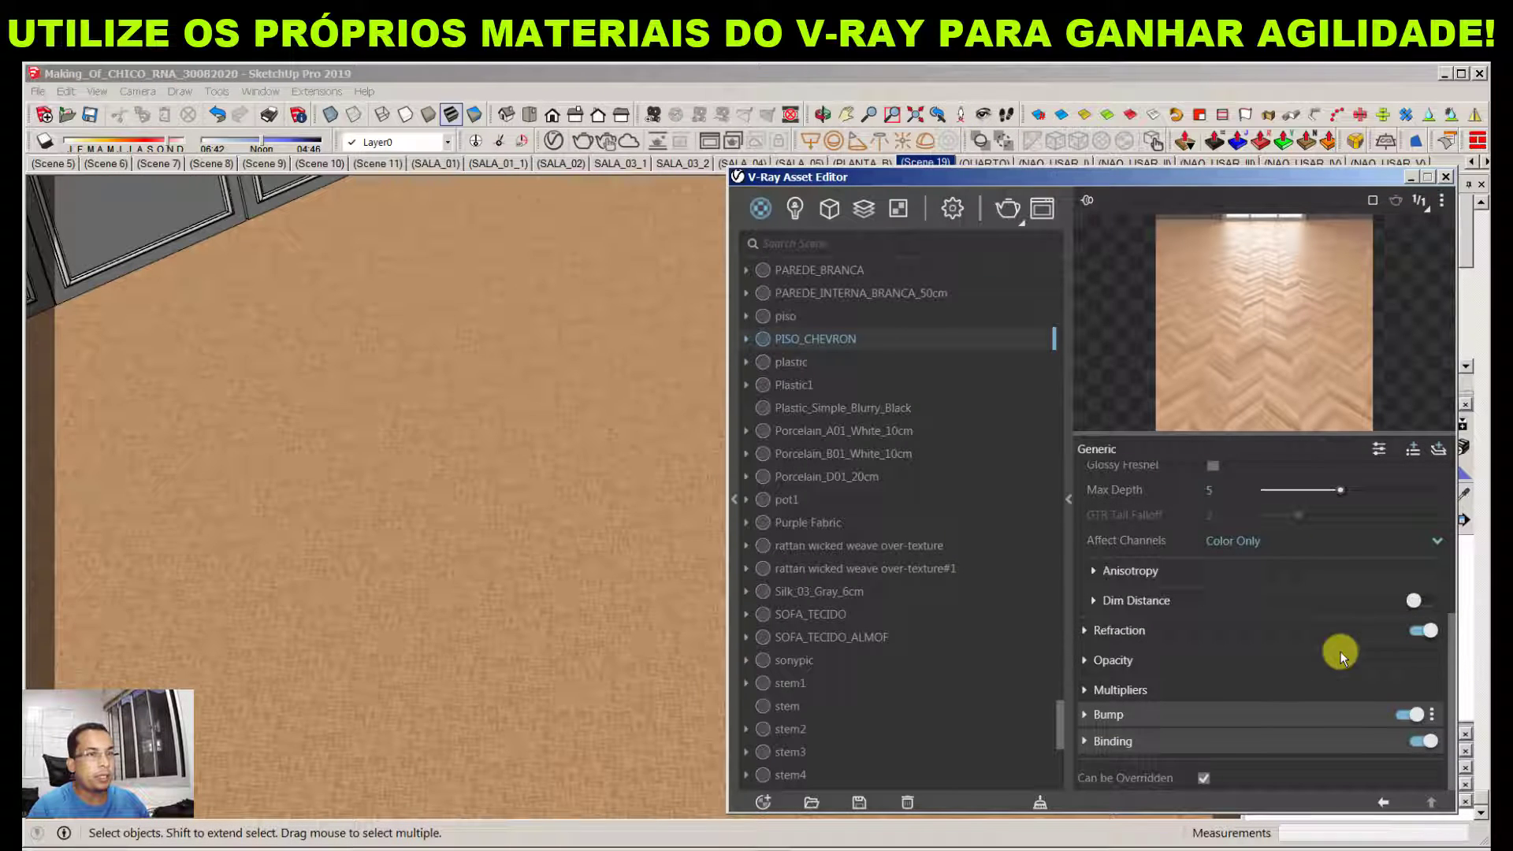
left_click(1208, 713)
scroll(1324, 591, "down", 1)
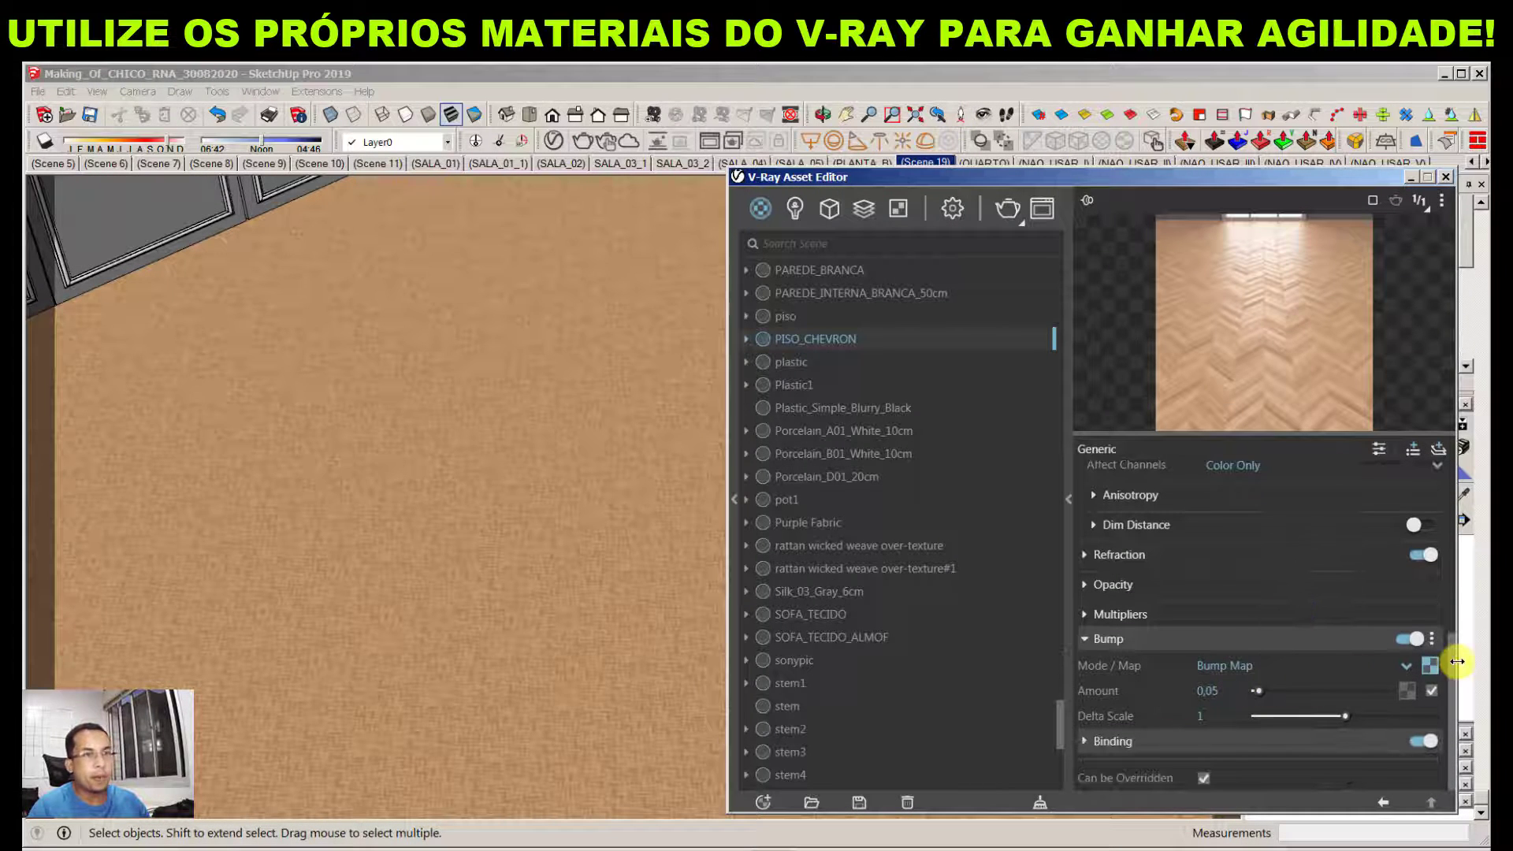
left_click(1431, 665)
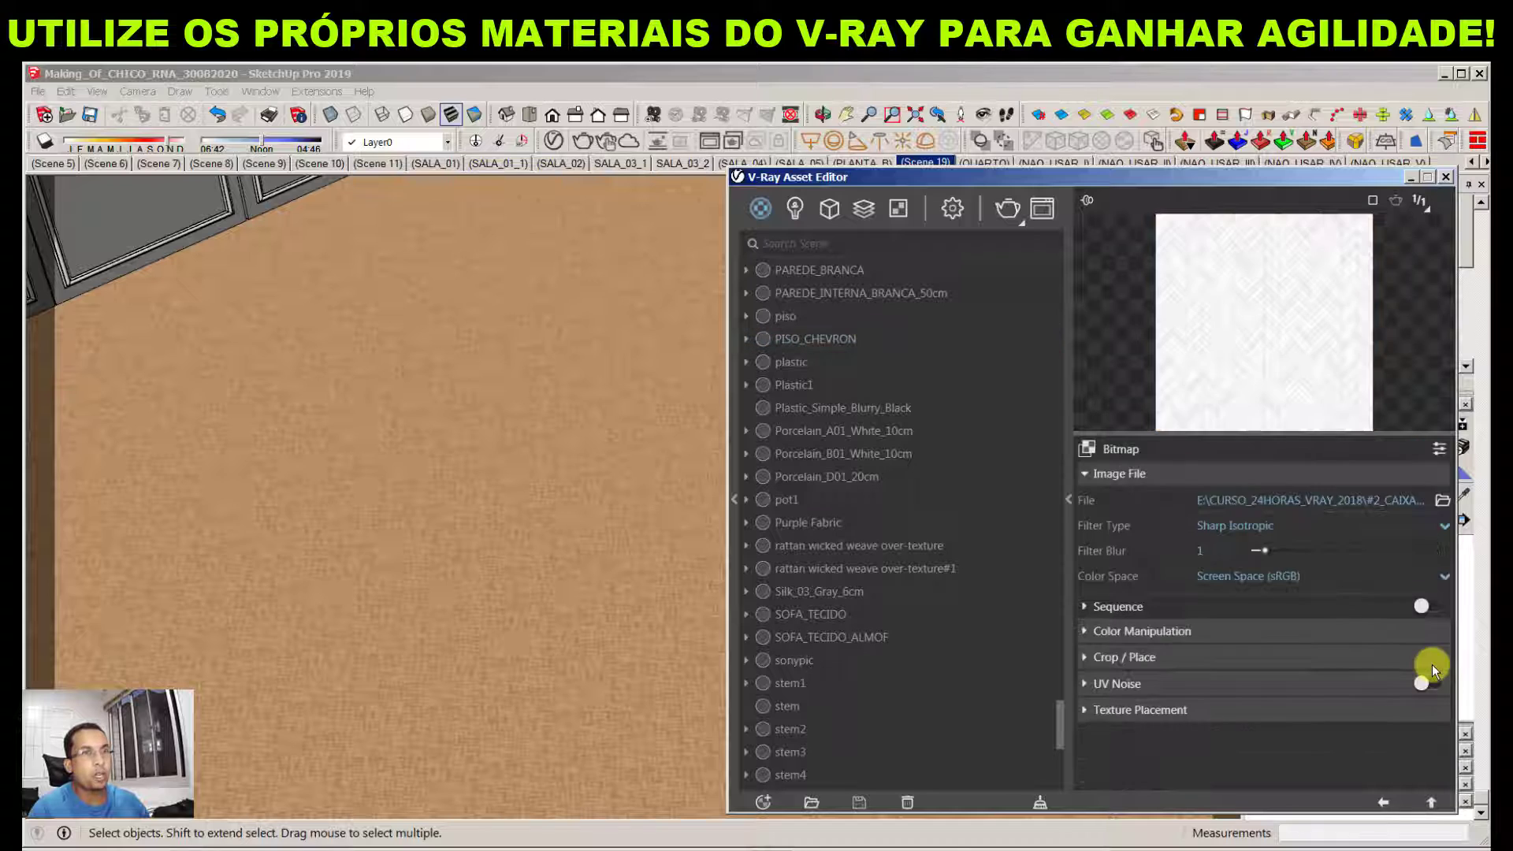
left_click(1383, 802)
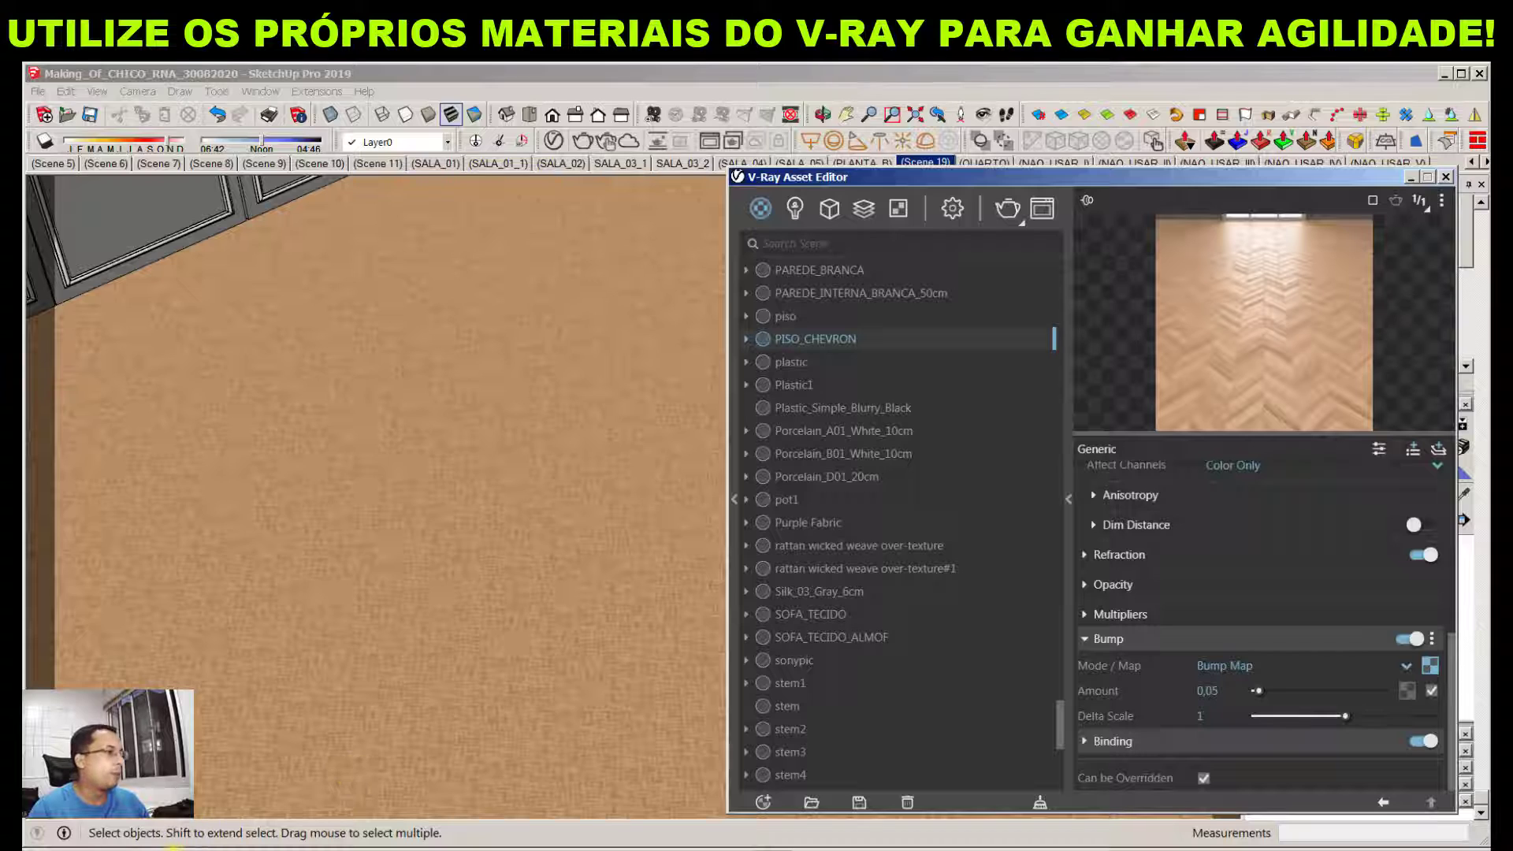
Identify the VizPeople_Beech_1_Bump_3 image in the Beech_01 folder window and close the folder
key("alt+Tab")
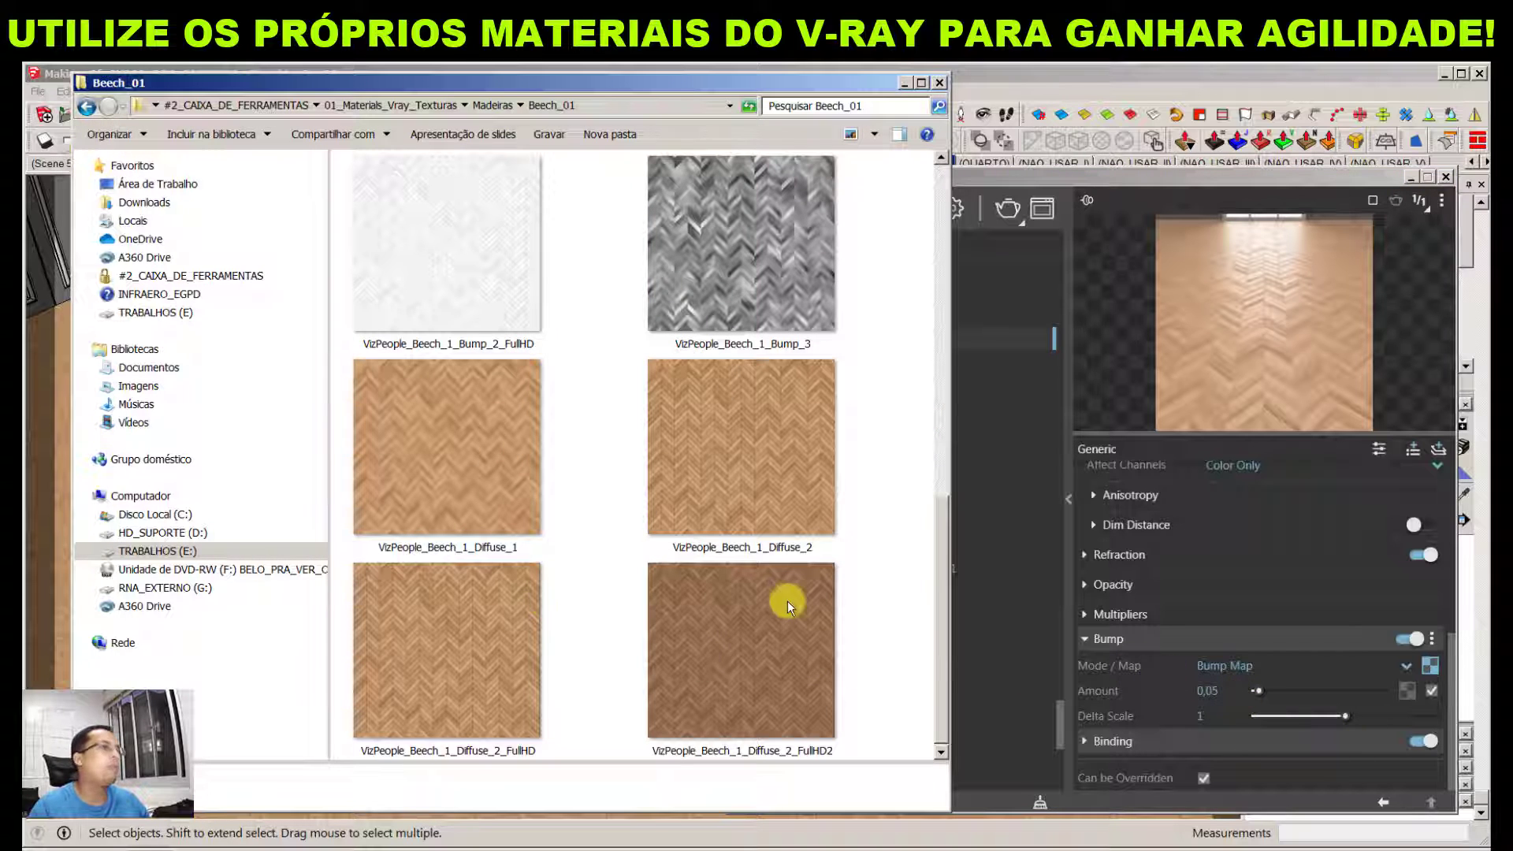
left_click(757, 272)
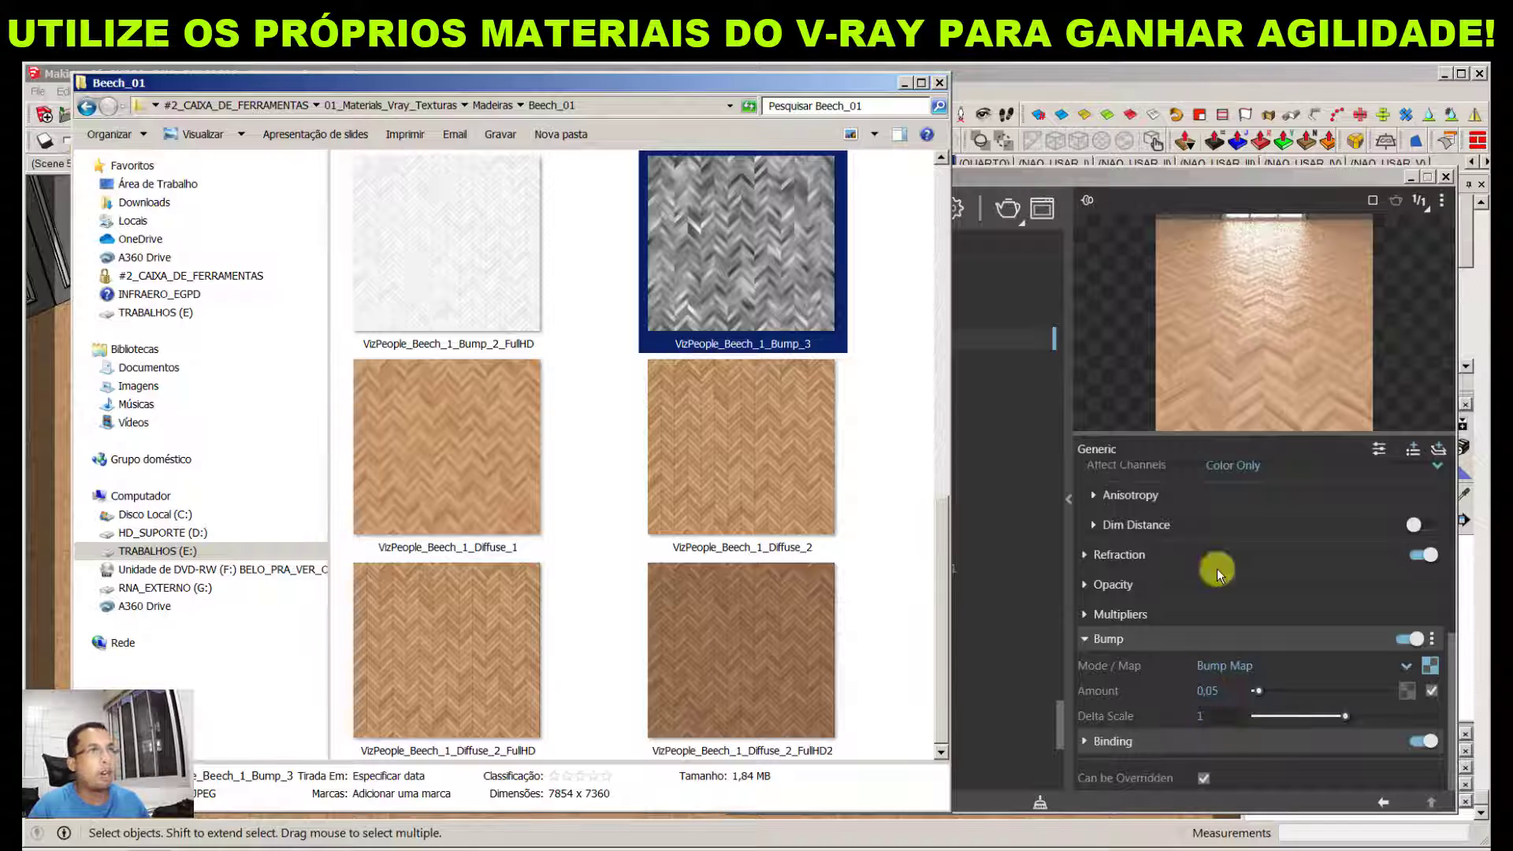
left_click(939, 82)
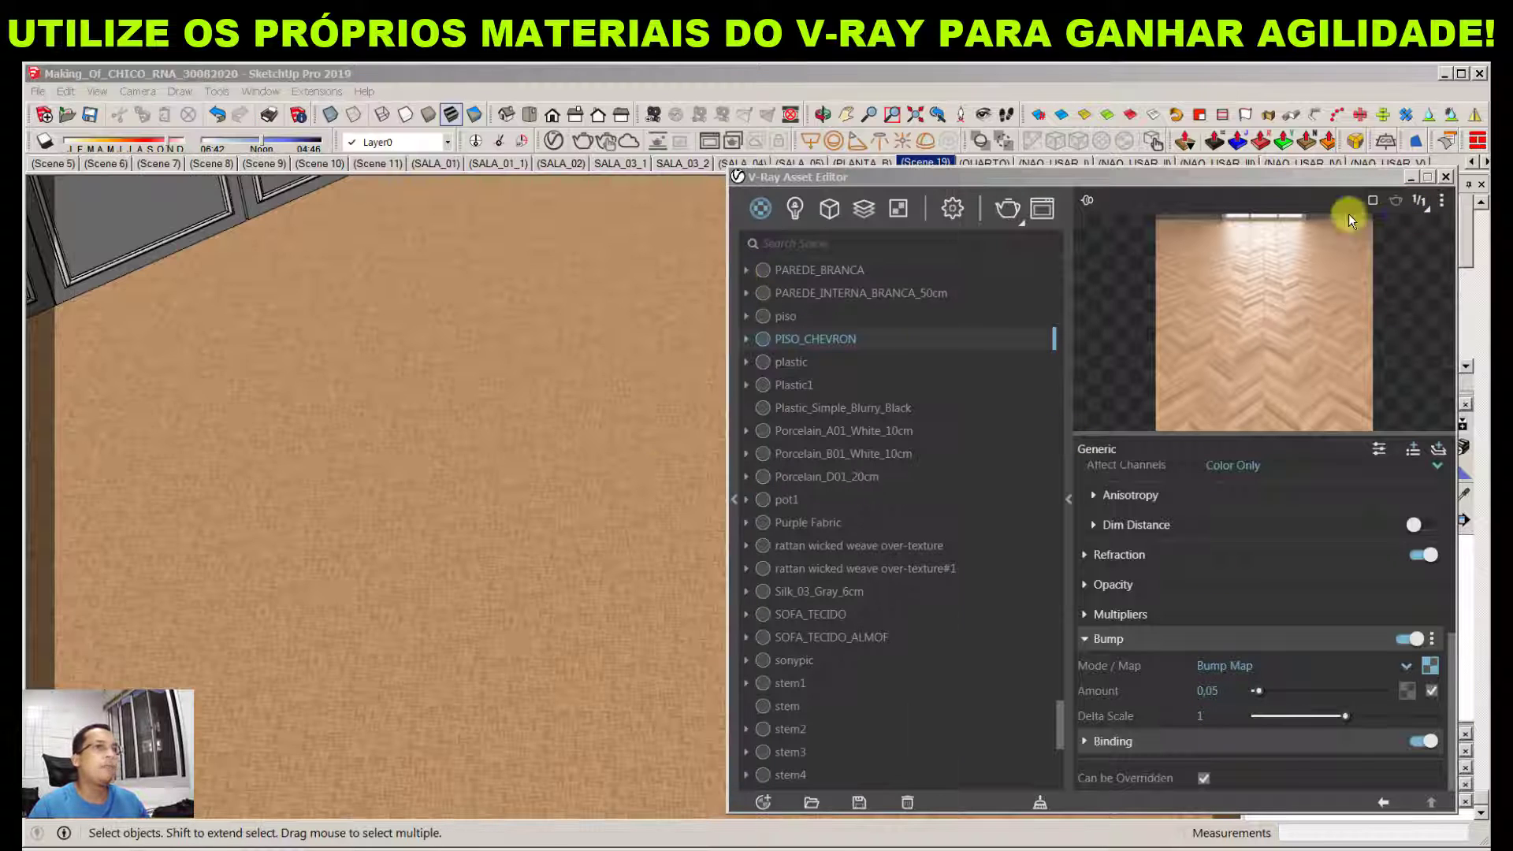
Close the Asset Editor and edit PISO_CHEVRON's texture width, trying 5 m and settling on 3 m
left_click(1446, 178)
left_click(1296, 497)
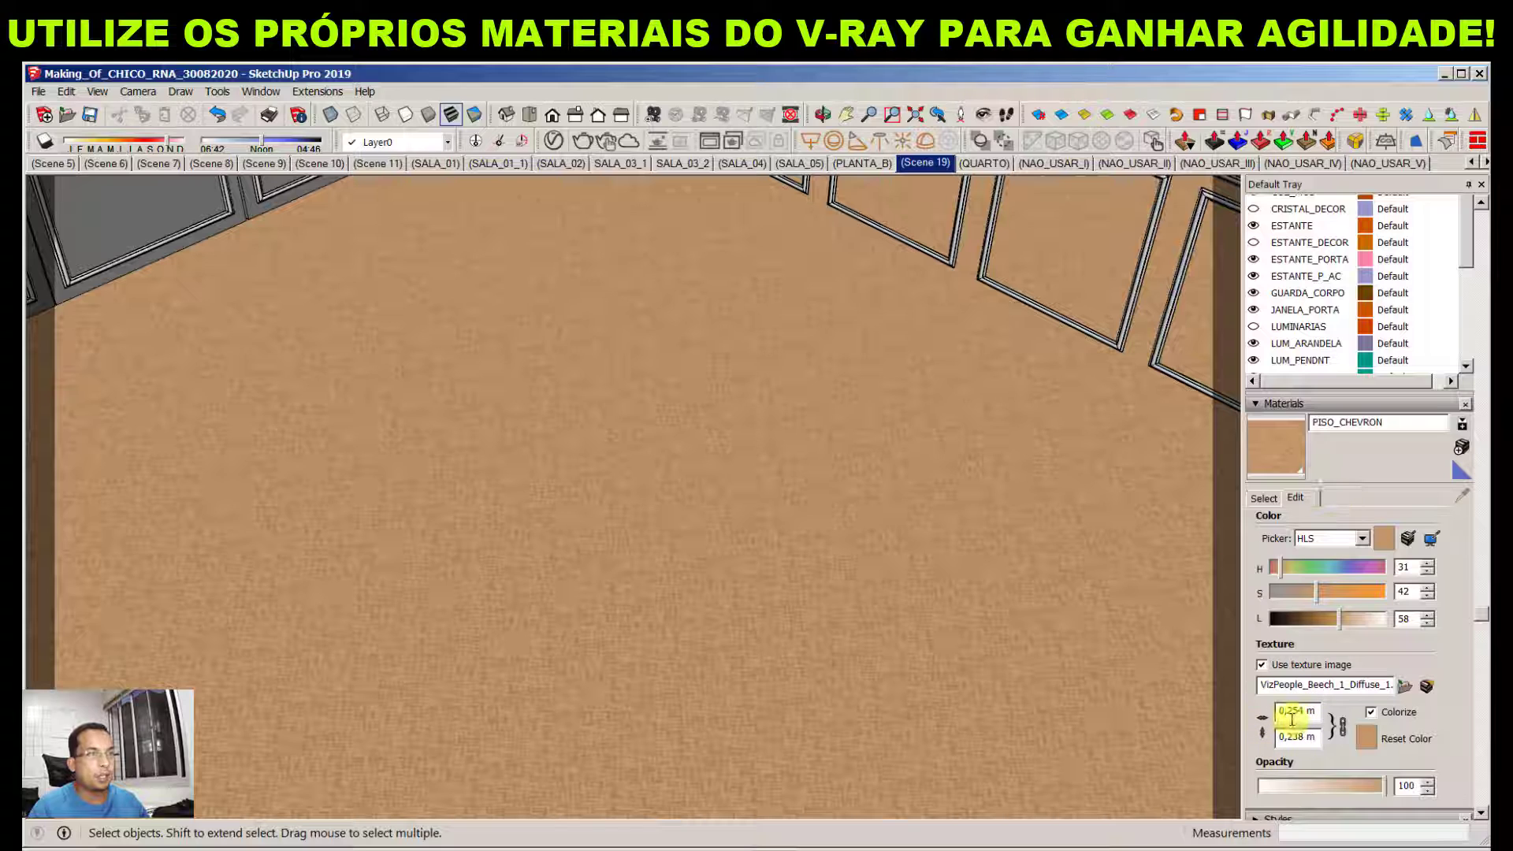
double_click(1293, 713)
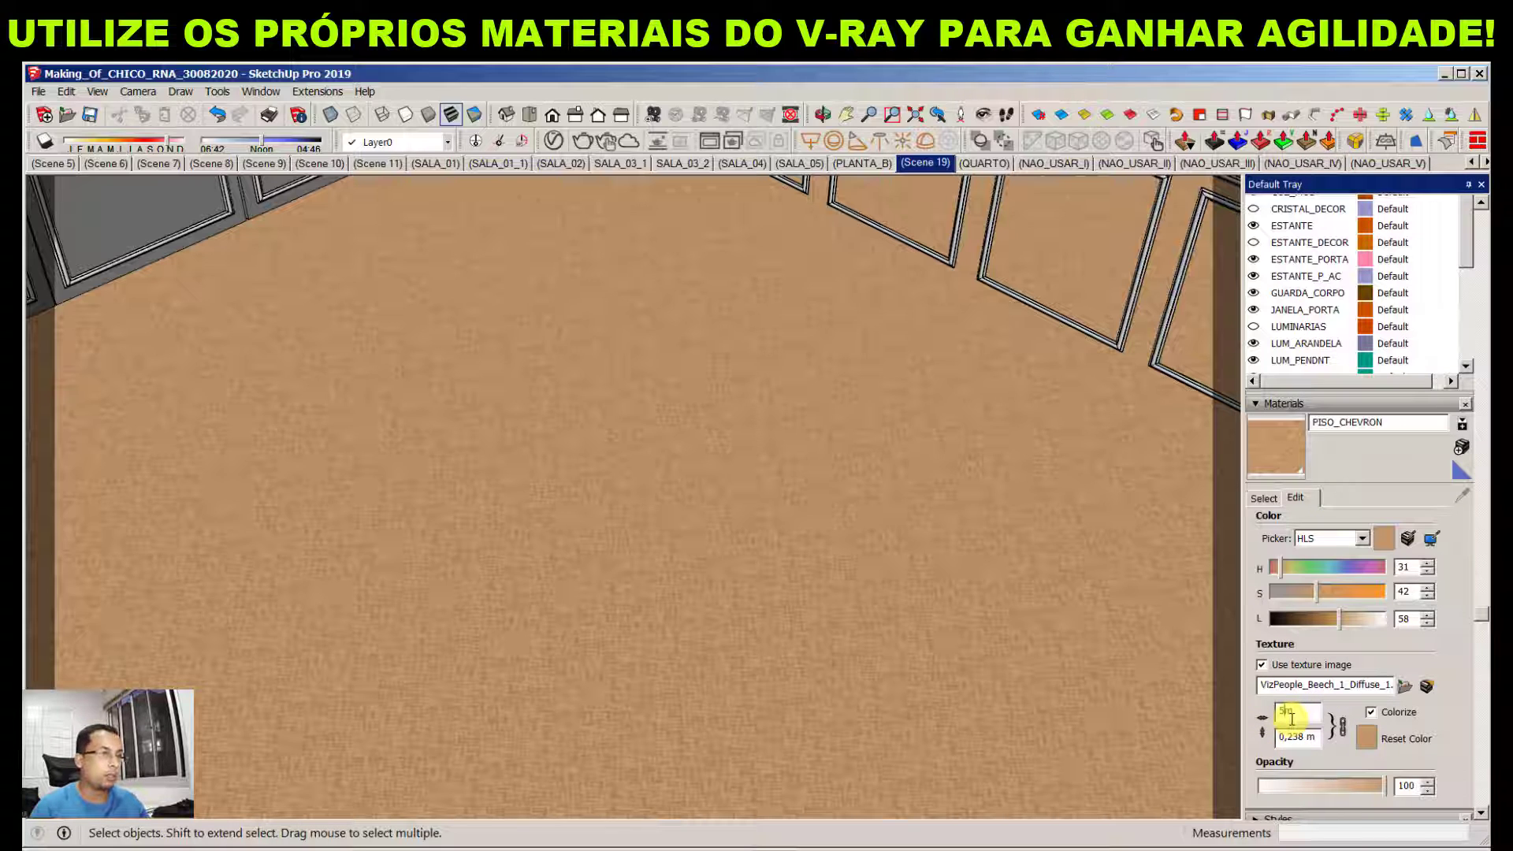
key("Return")
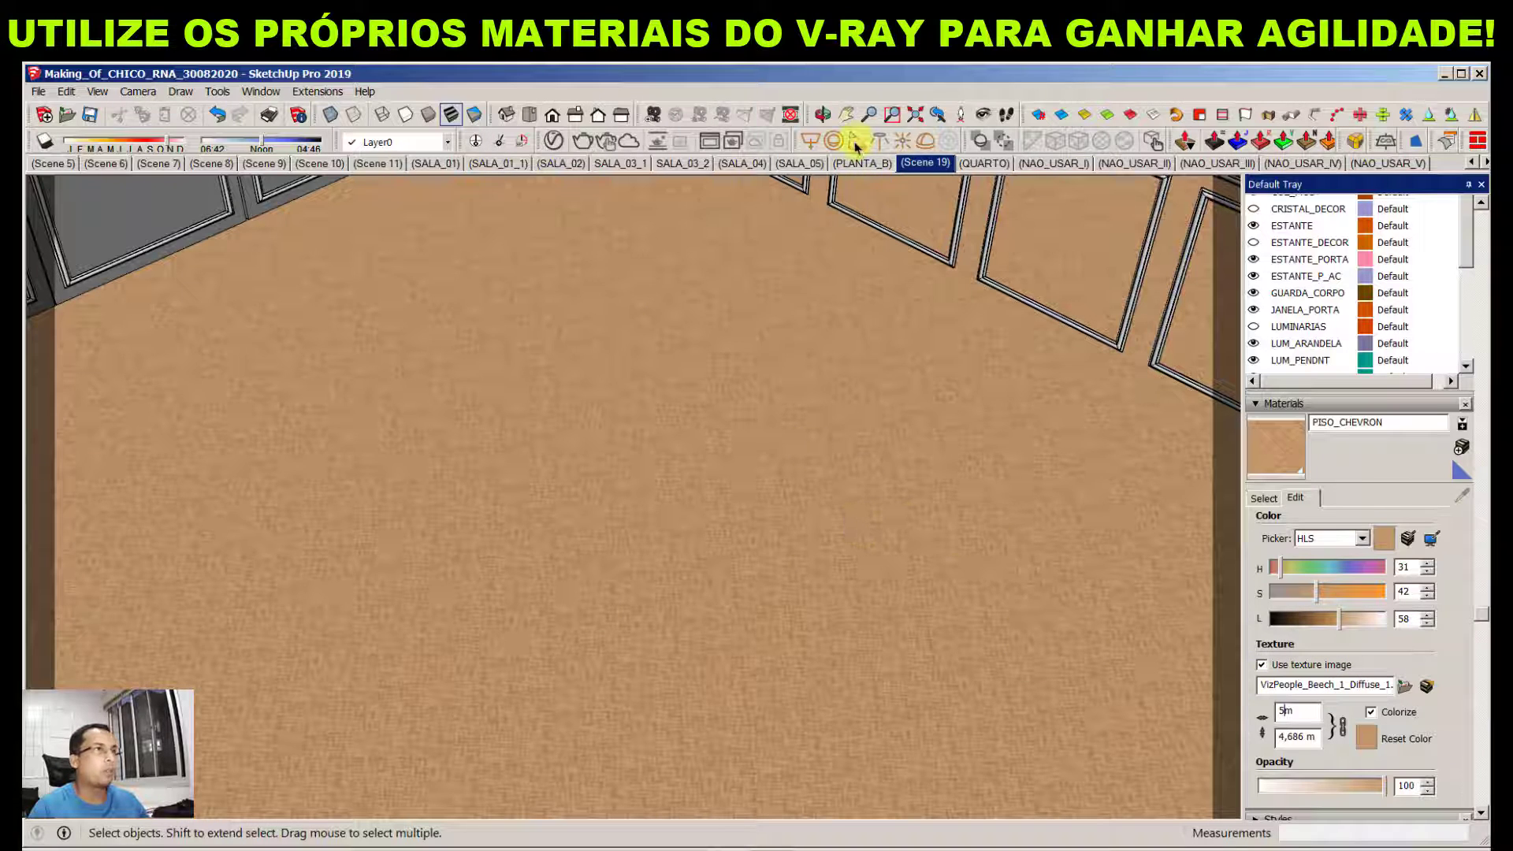
key("Return")
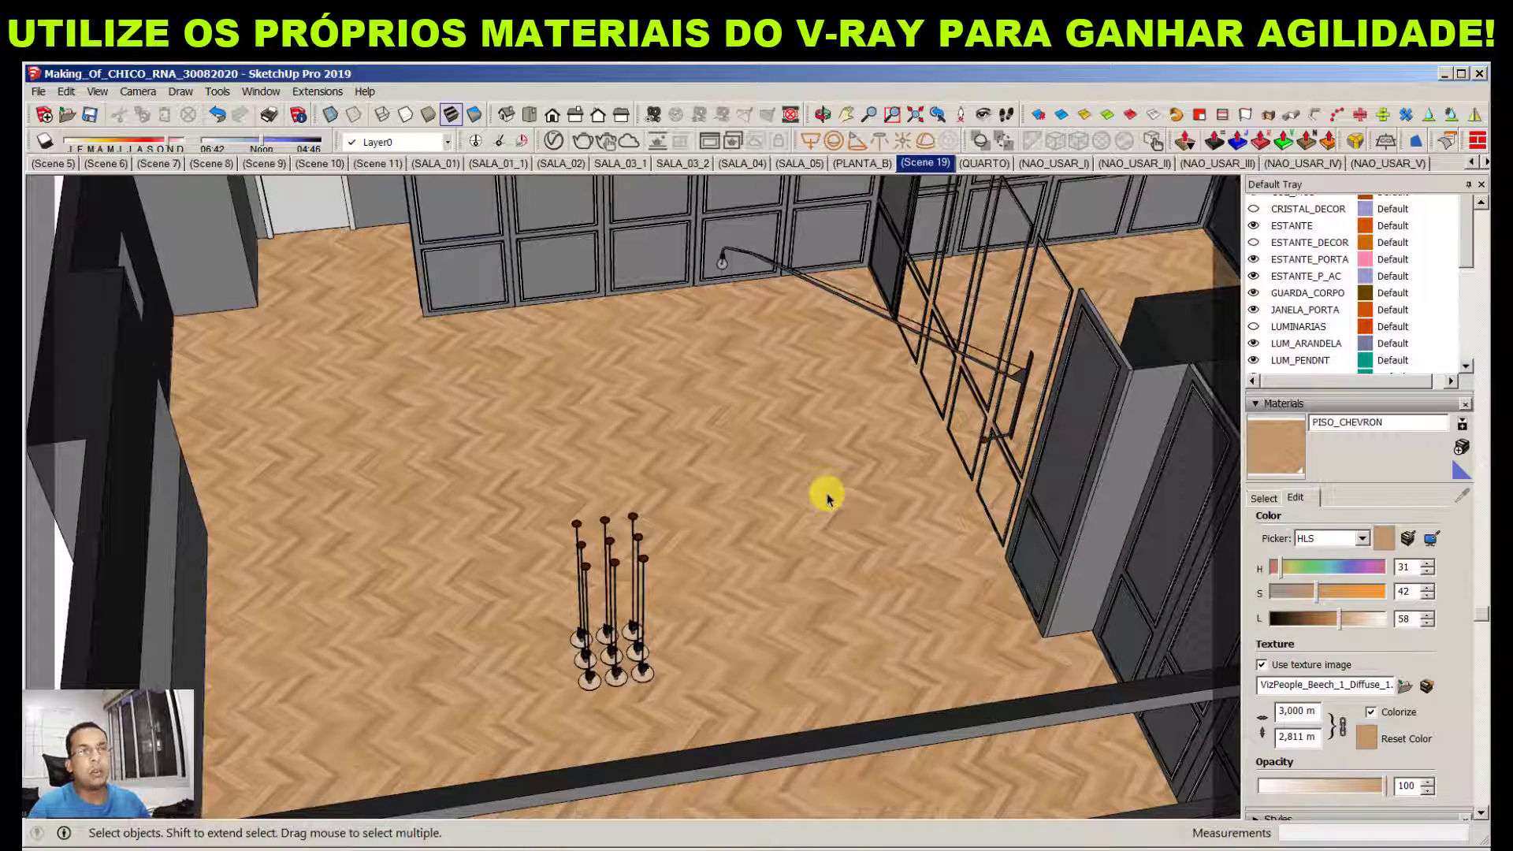
Sample the ESQUADRIA_METAL material from the window railing and show its reflection settings in the V-Ray Asset Editor
mouse_move(623, 462)
middle_mouse_down()
mouse_move(871, 584)
mouse_move(922, 445)
mouse_move(888, 483)
middle_mouse_up()
scroll(906, 371, "up", 5)
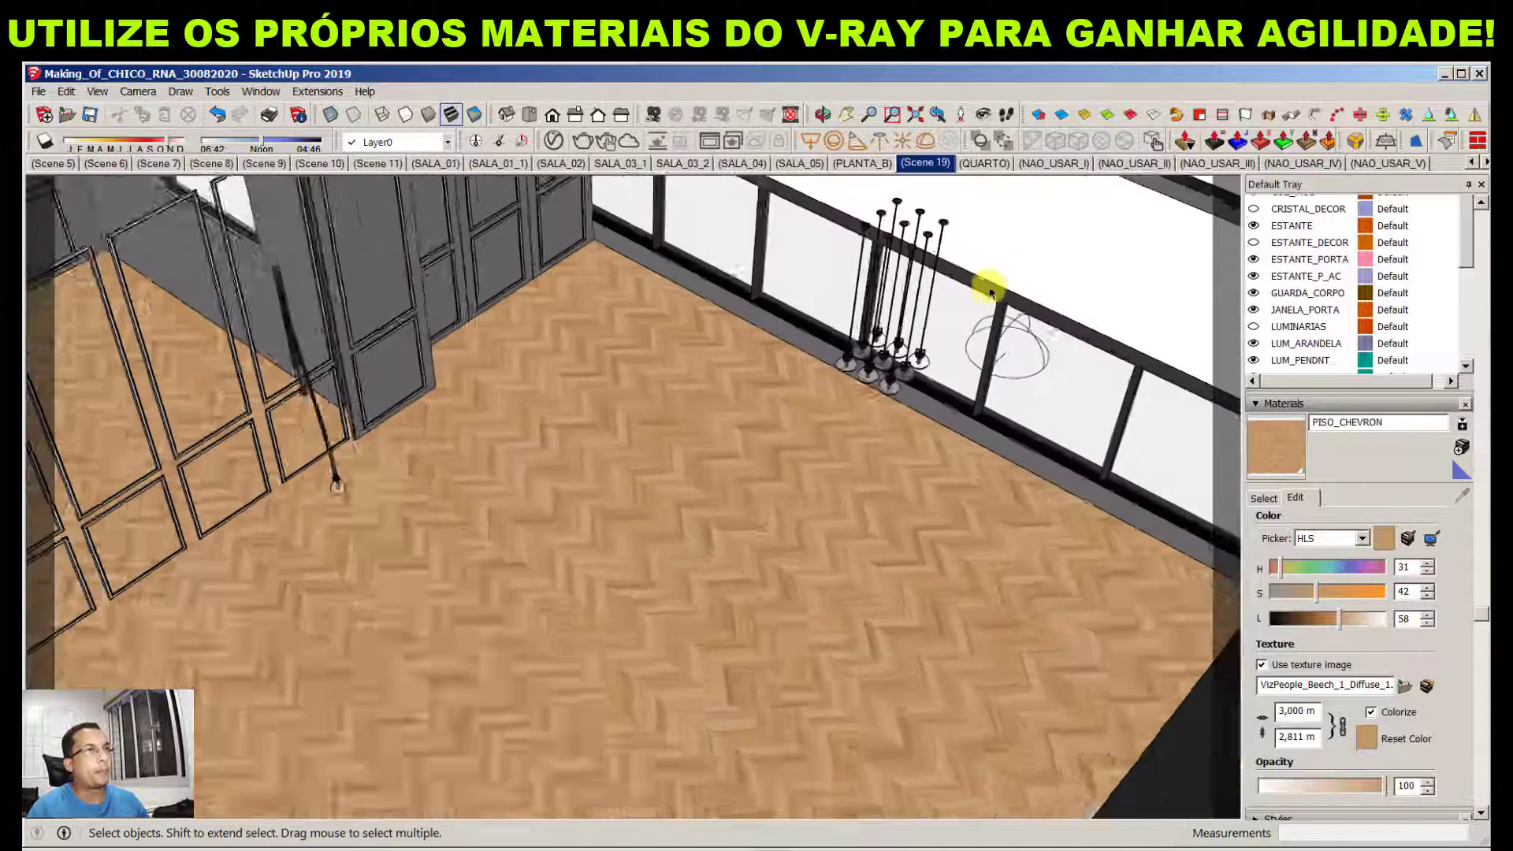
middle_click_drag(701, 390, 884, 398)
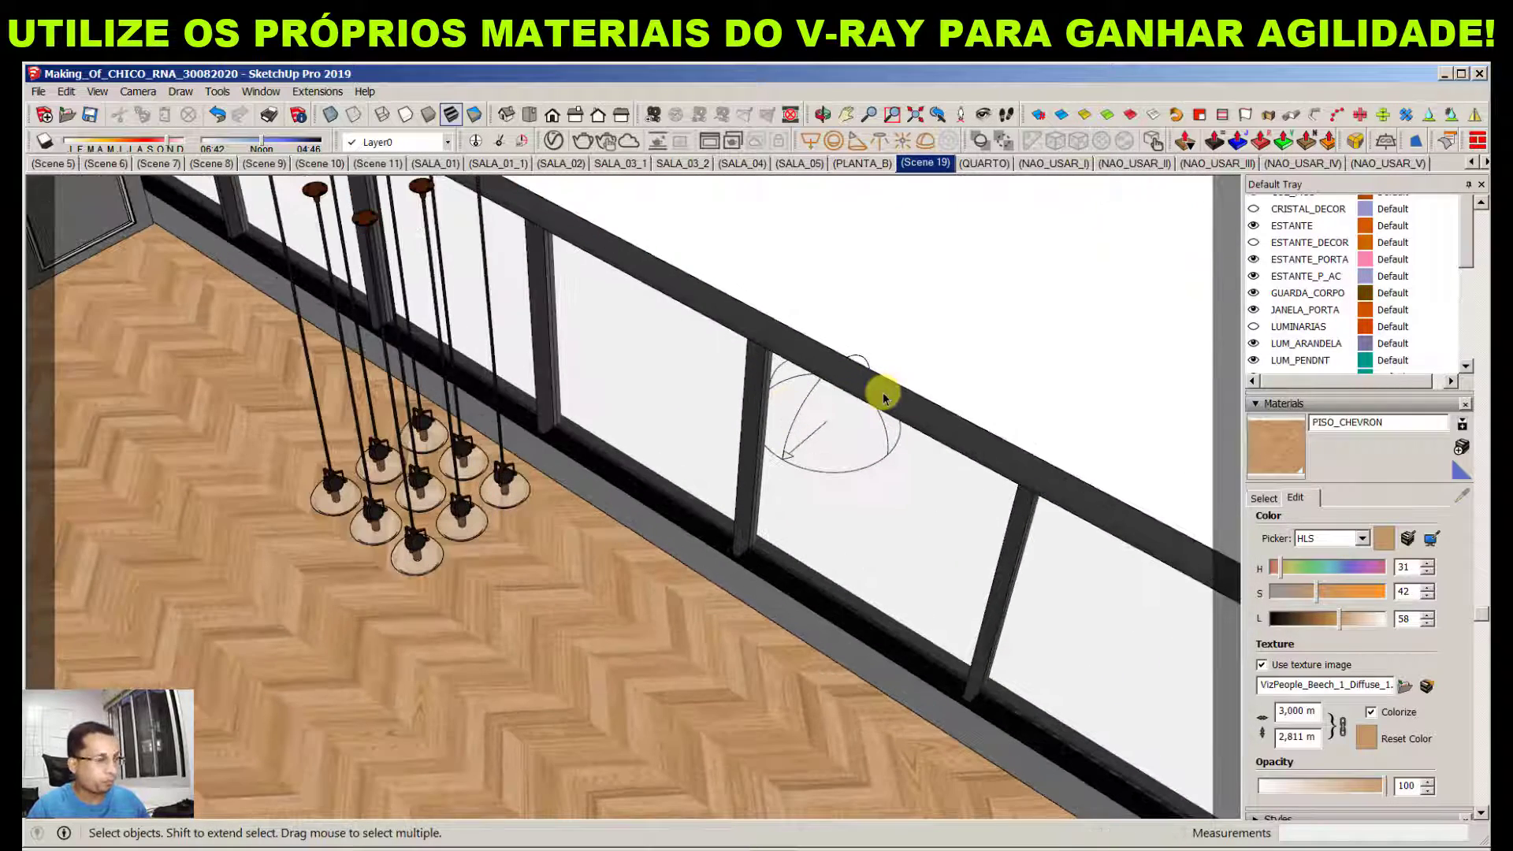
key("b")
left_click(899, 394, "alt")
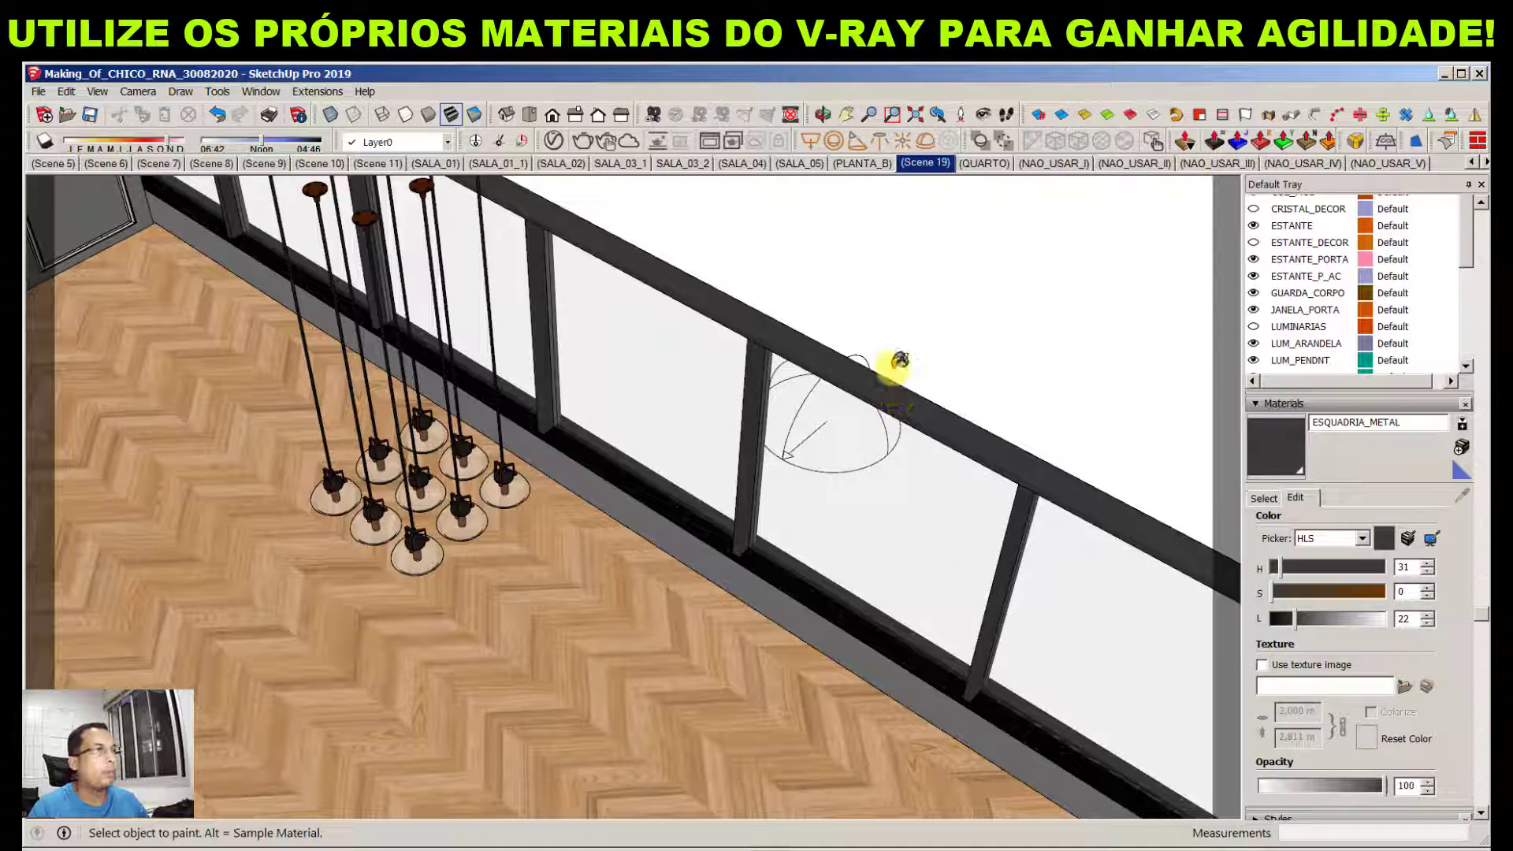
left_click(553, 141)
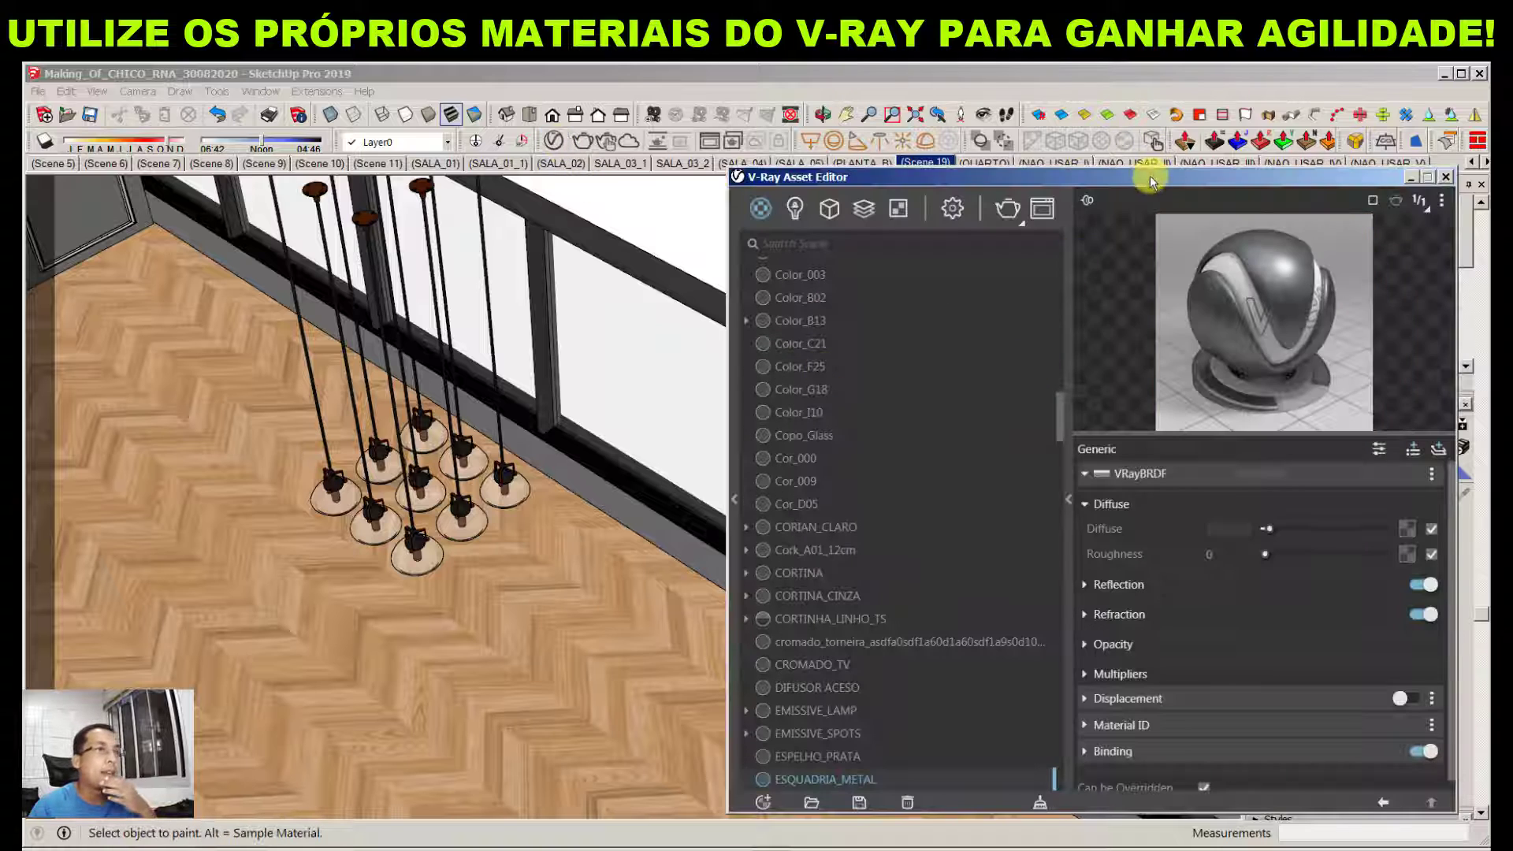
left_click_drag(1147, 177, 864, 158)
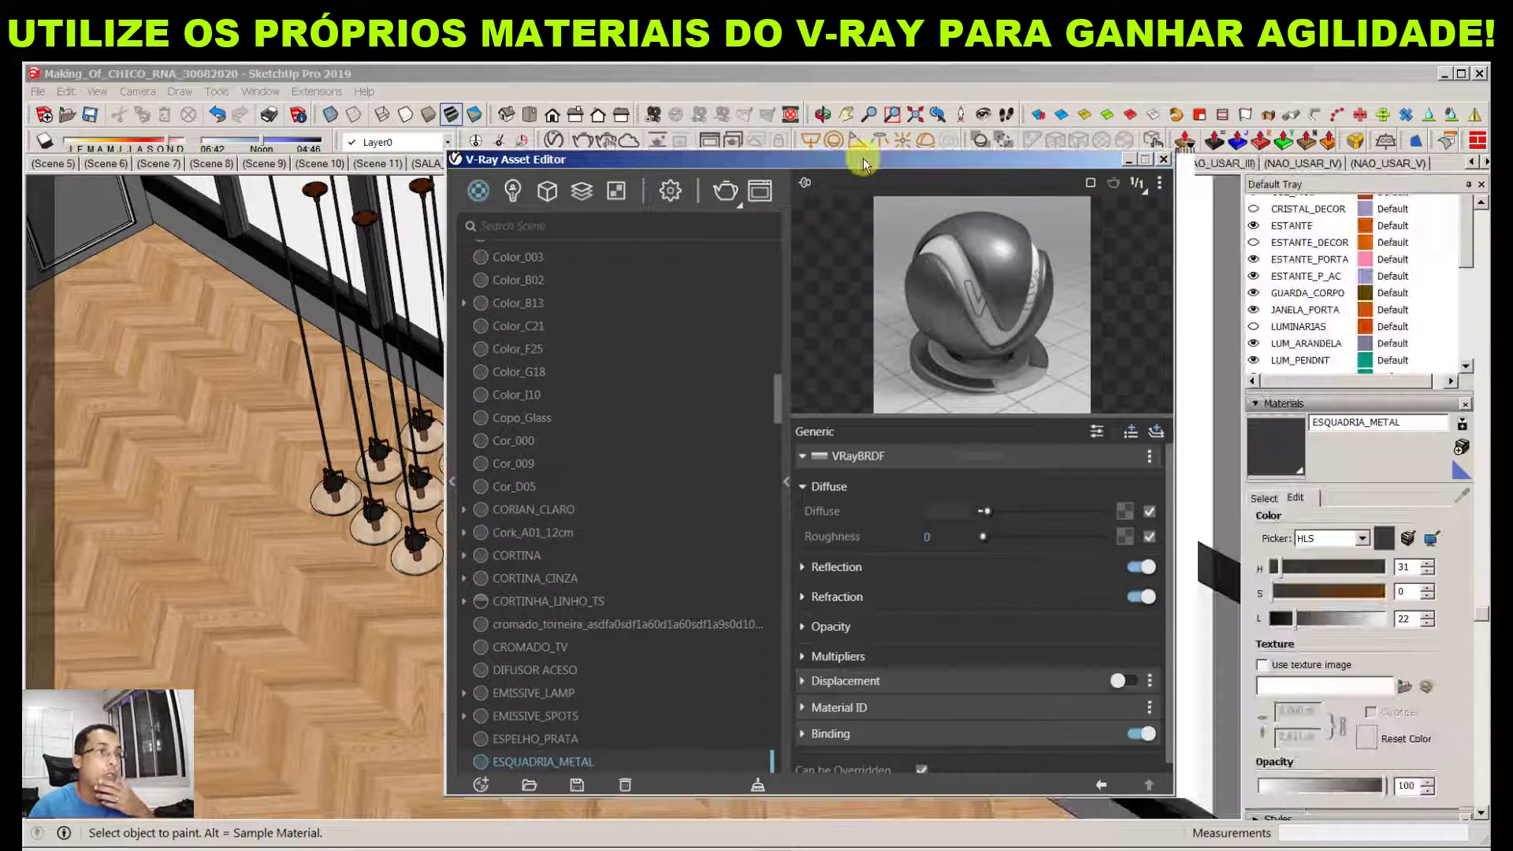
left_click(865, 570)
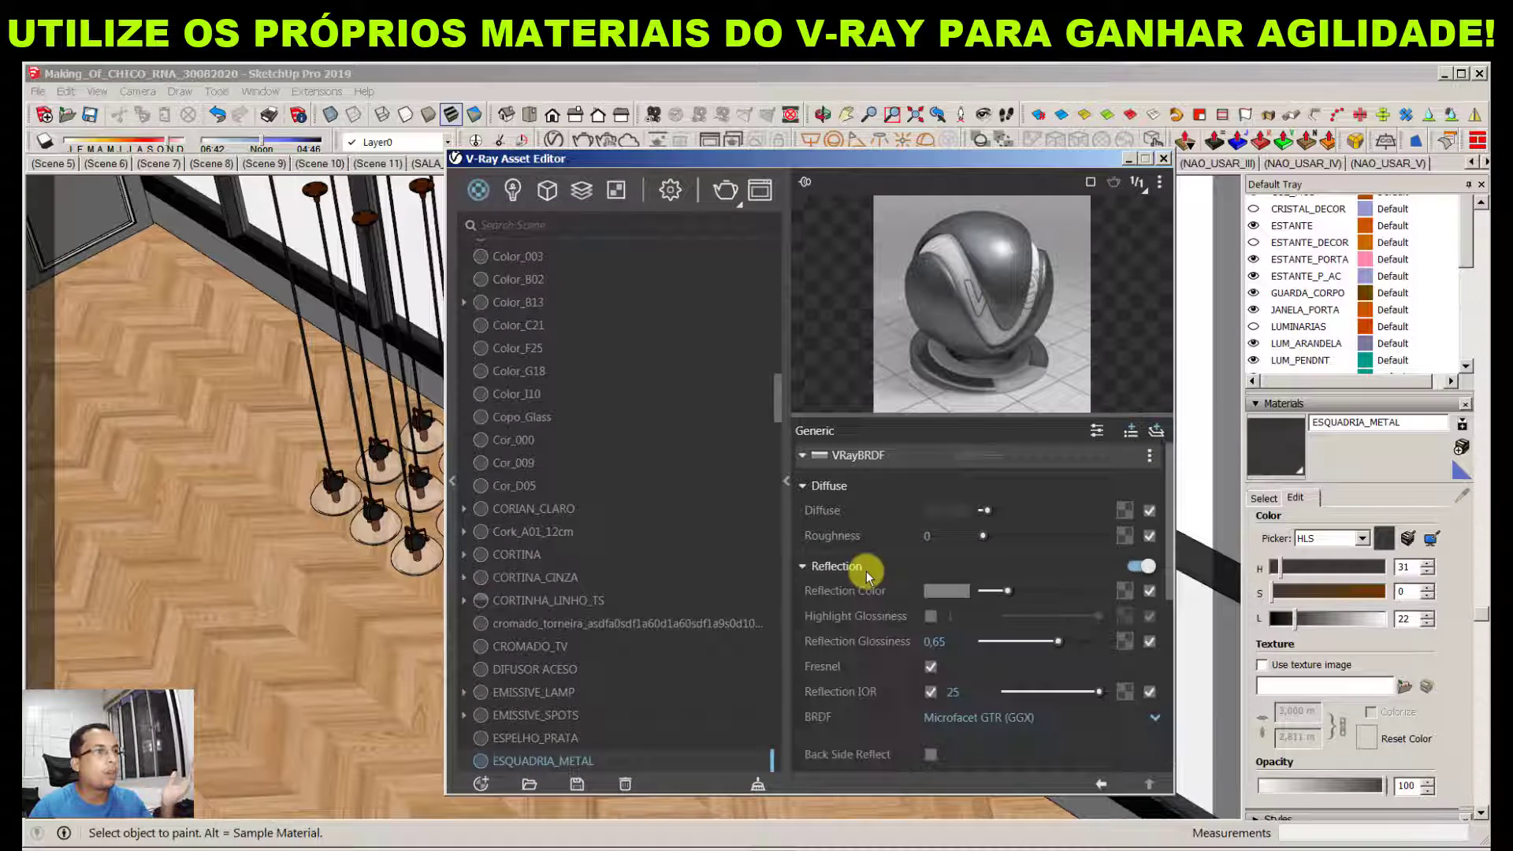
Browse V-Ray's Metal library category, review ESQUADRIA_METAL's remaining settings, and close the Asset Editor
left_click(451, 480)
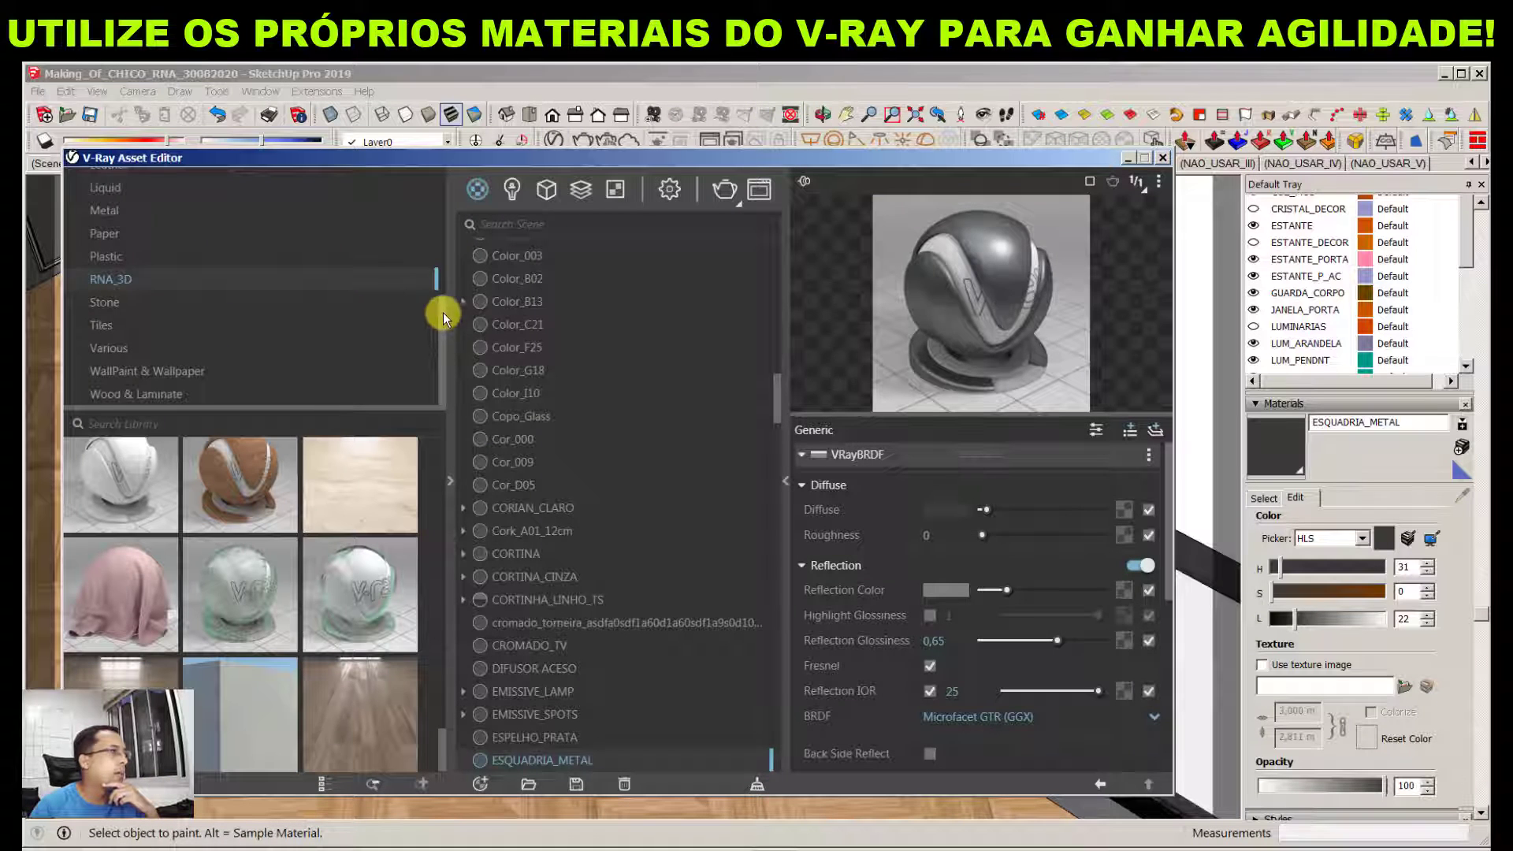
scroll(87, 287, "up", 1)
left_click(104, 254)
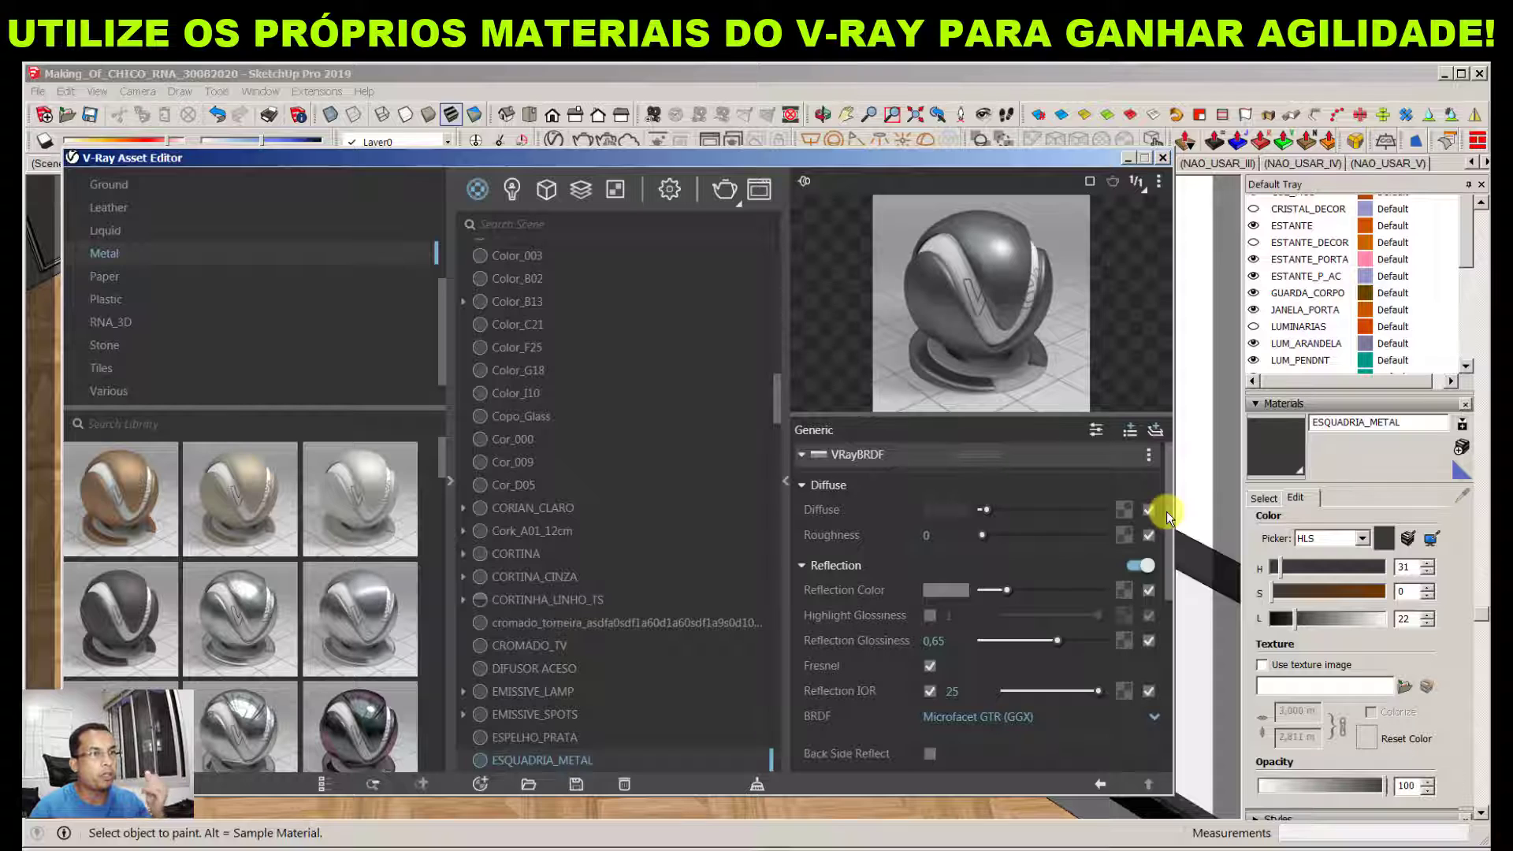
scroll(1170, 520, "down", 1)
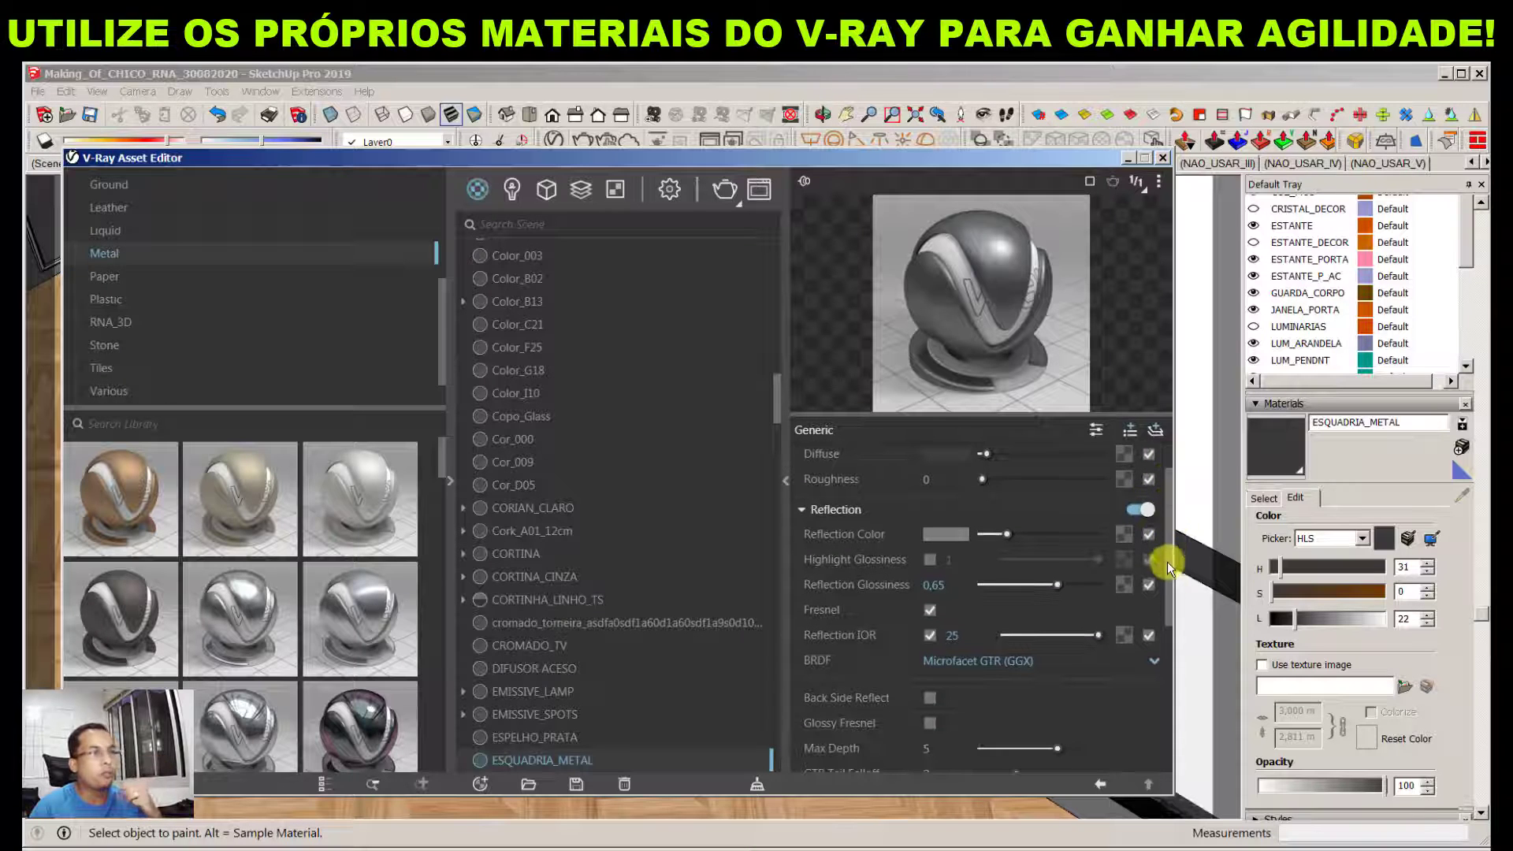
left_click_drag(1166, 561, 1161, 688)
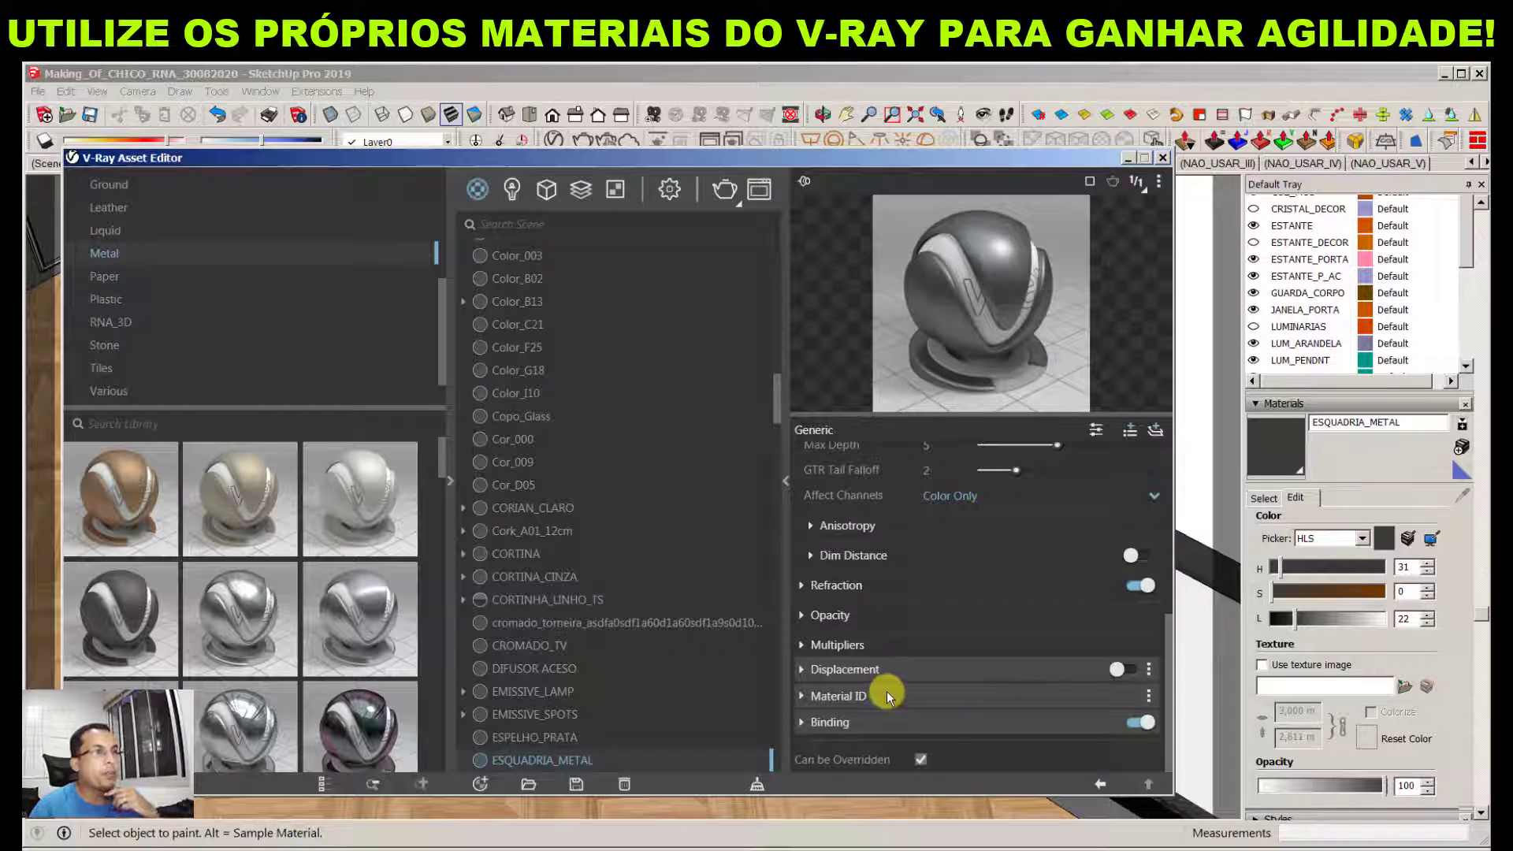
left_click(450, 481)
left_click(1163, 157)
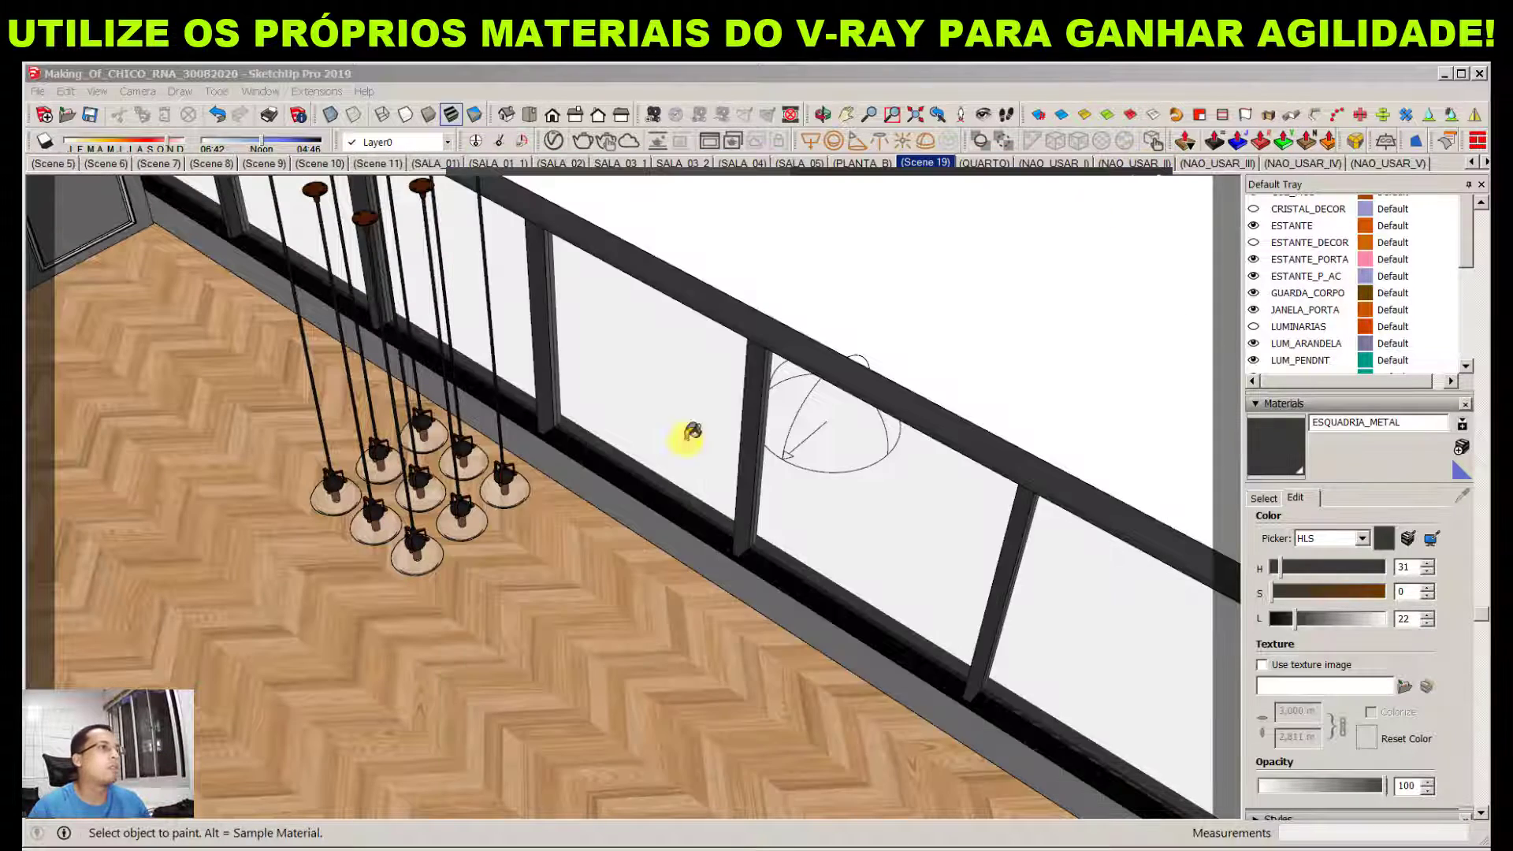
Sample the MARMORE_COZ marble from the backsplash strip on the kitchen wall
middle_click_drag(970, 551, 520, 729)
left_click(537, 544, "shift")
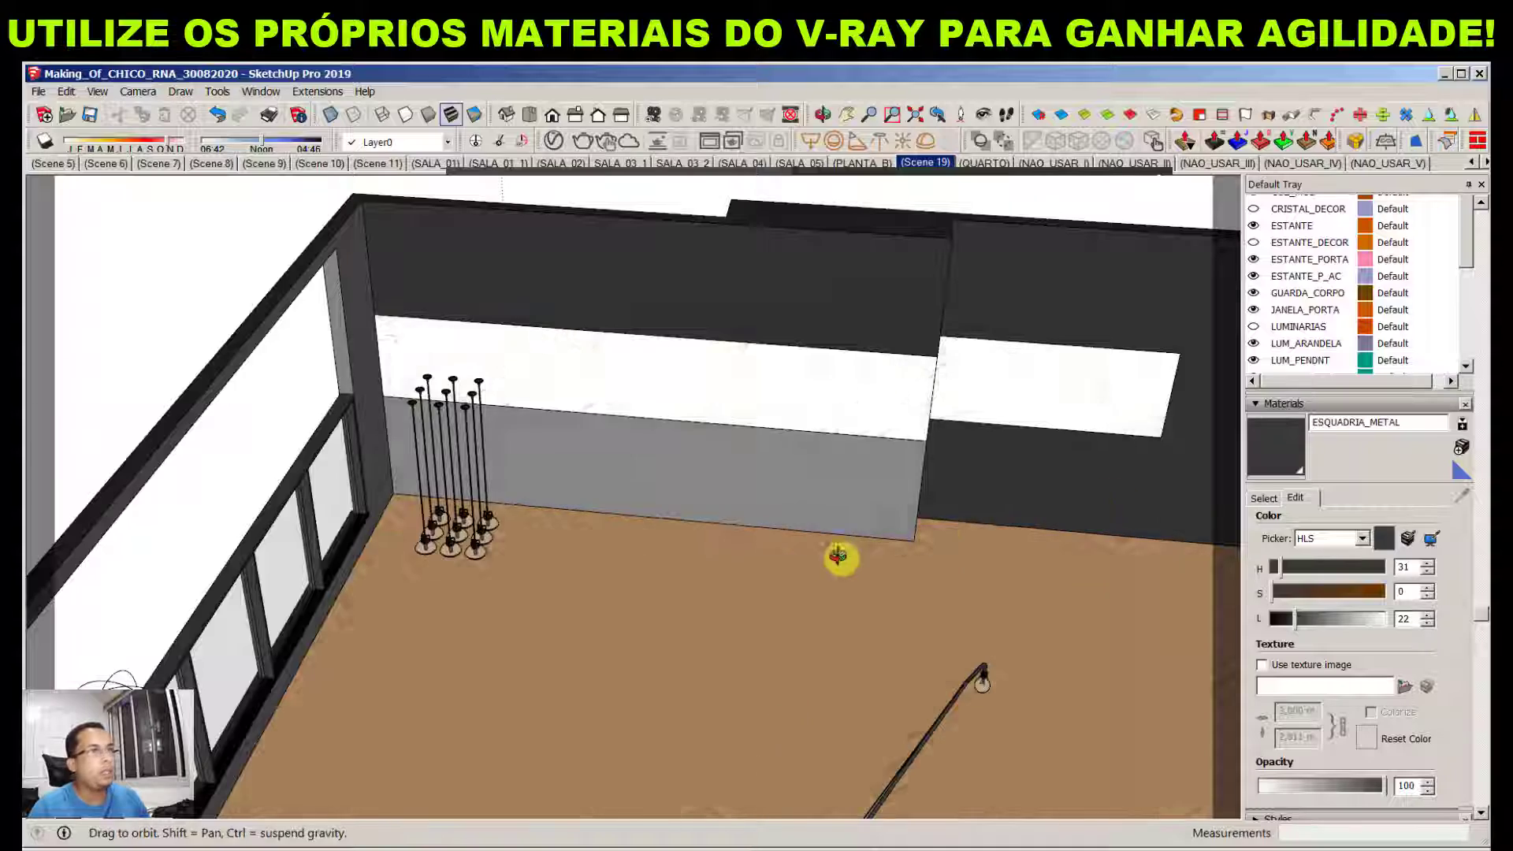
scroll(912, 406, "up", 5)
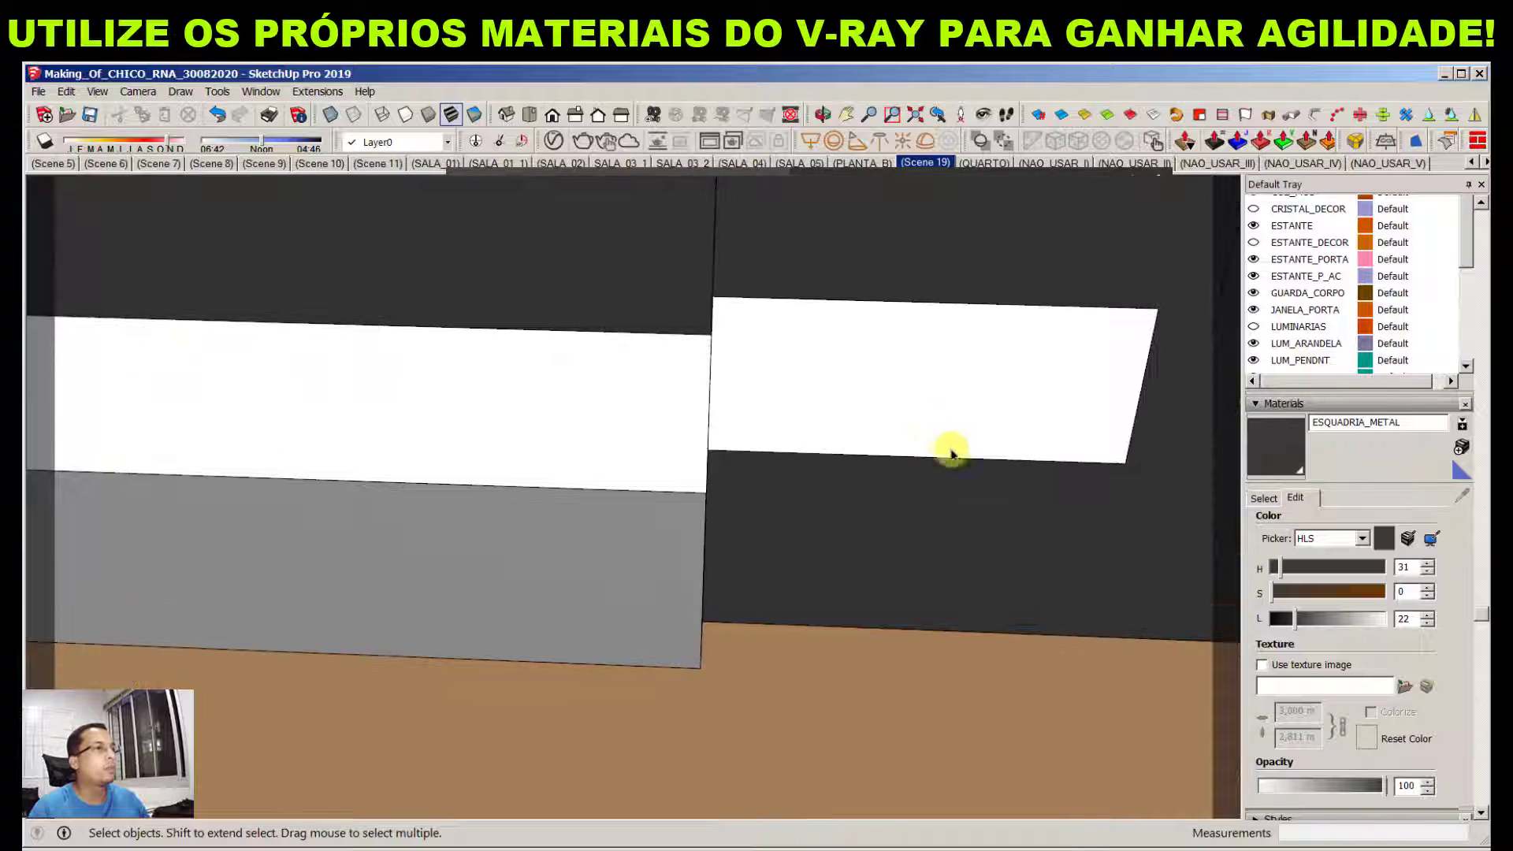
mouse_move(953, 446)
middle_mouse_down()
mouse_move(838, 558)
mouse_move(825, 639)
middle_mouse_up()
scroll(824, 639, "down", 6)
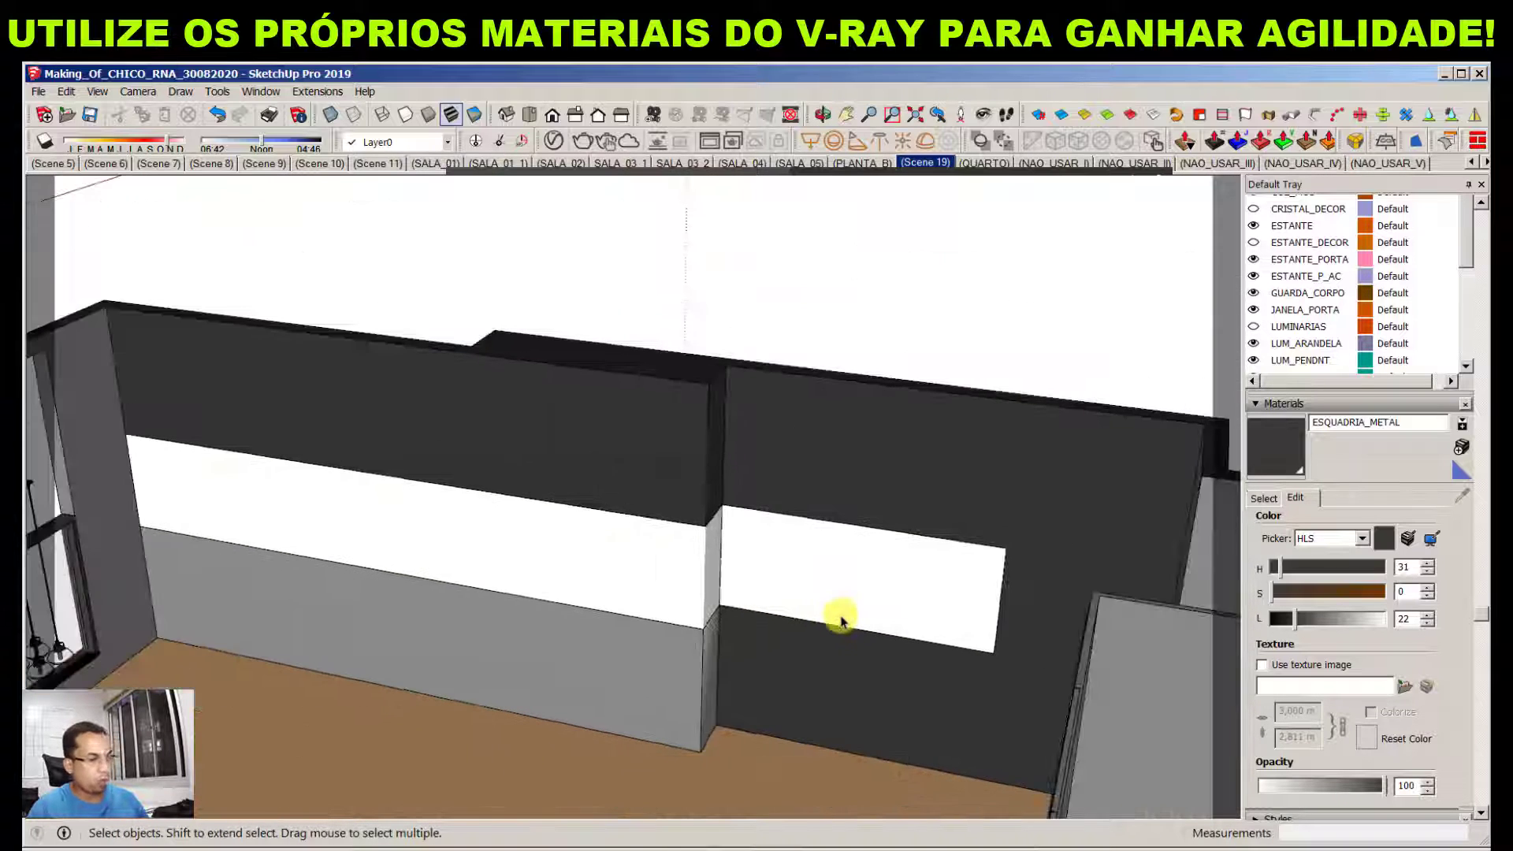
left_click(1307, 406)
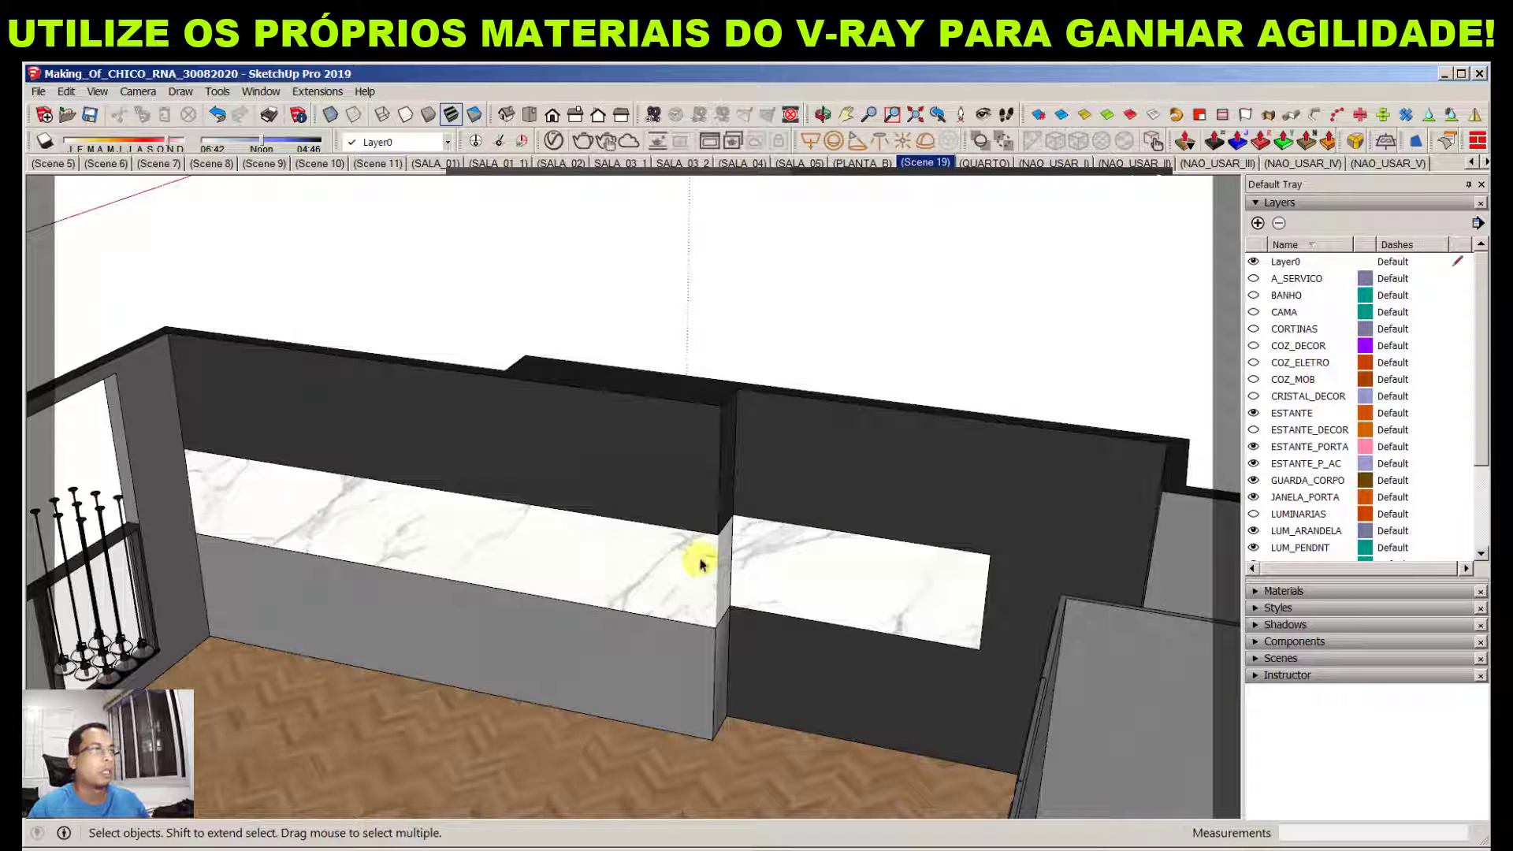
key("b")
left_click(818, 566, "alt")
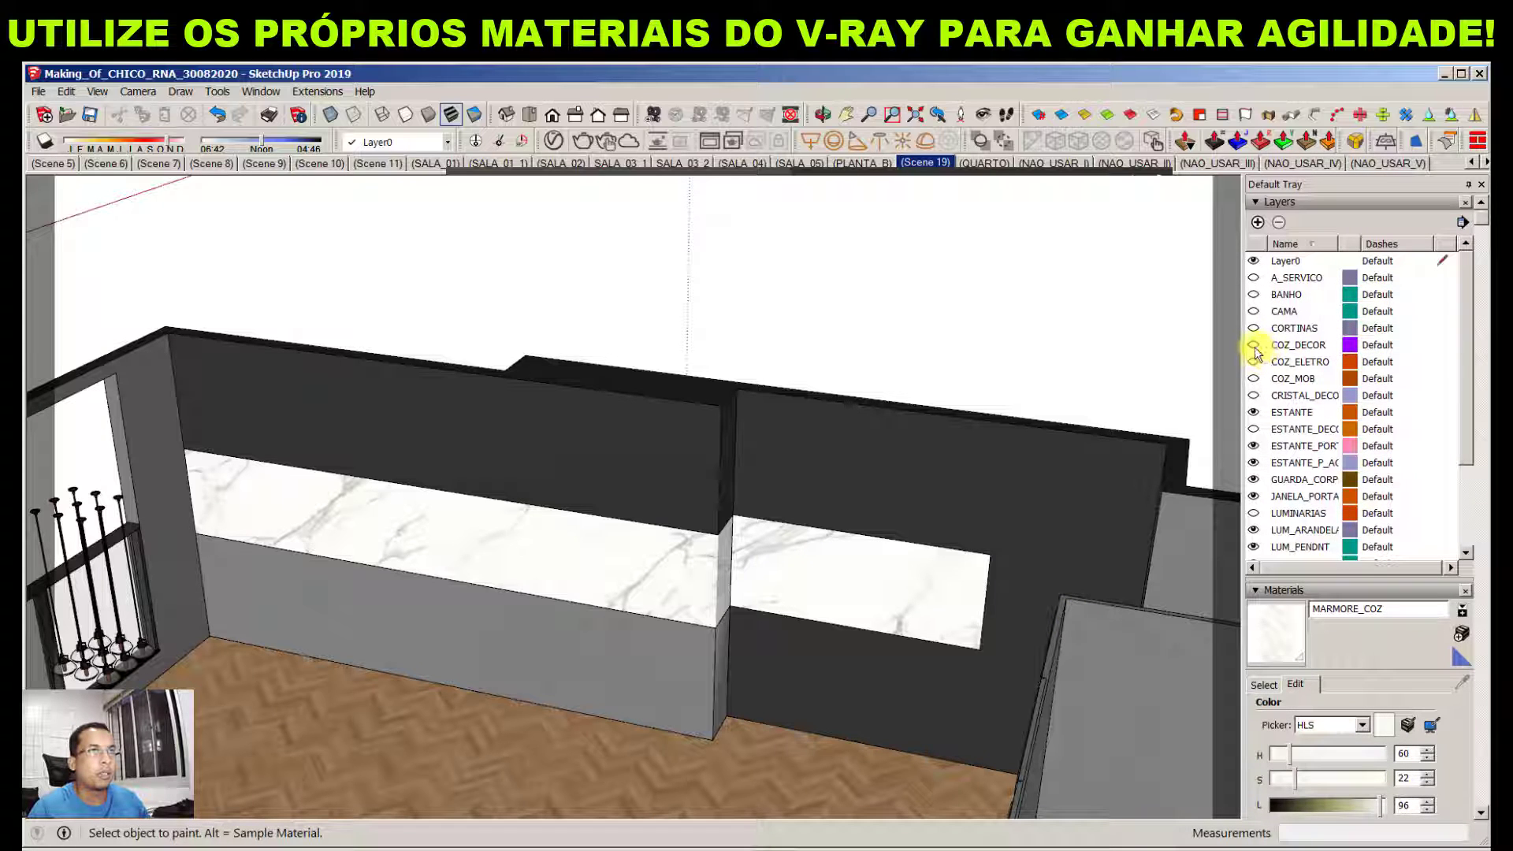
Make the COZ_MOB and SALA_MOB furniture layers visible
left_click(1254, 379)
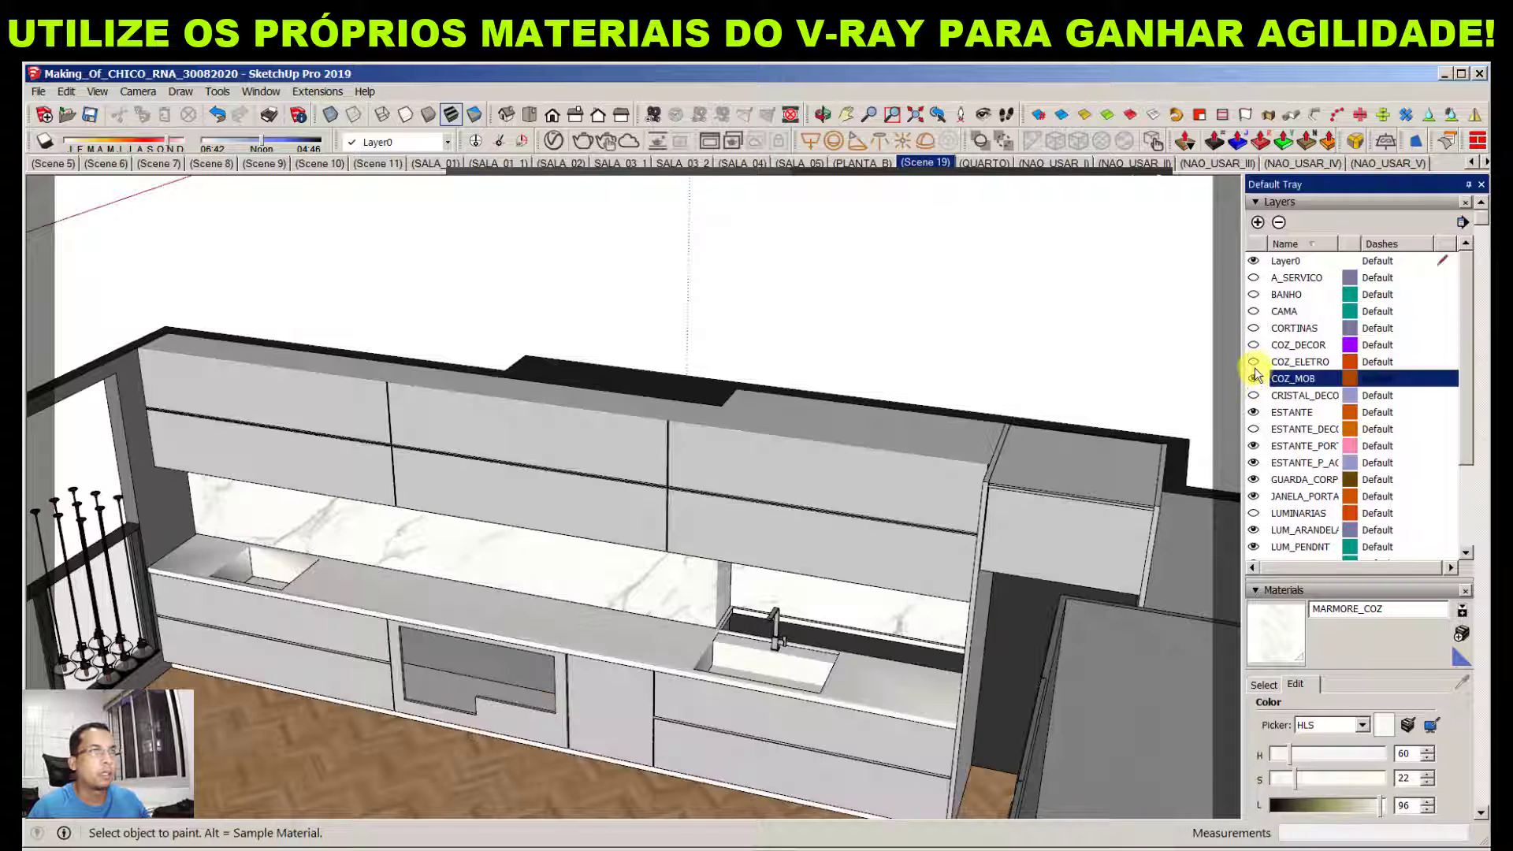
middle_click_drag(591, 531, 1304, 461)
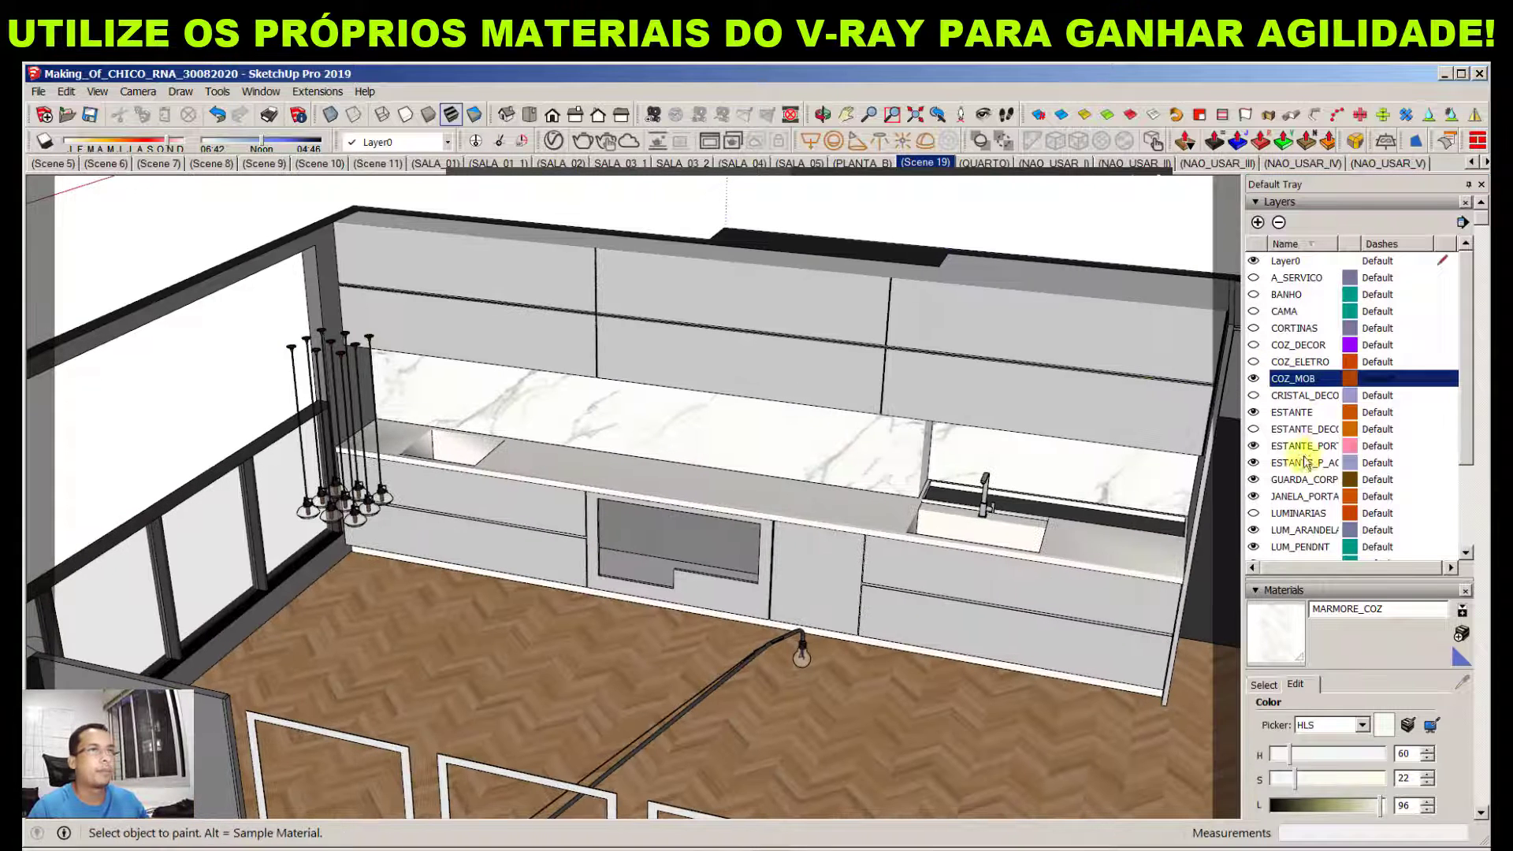
left_click_drag(1463, 422, 1473, 499)
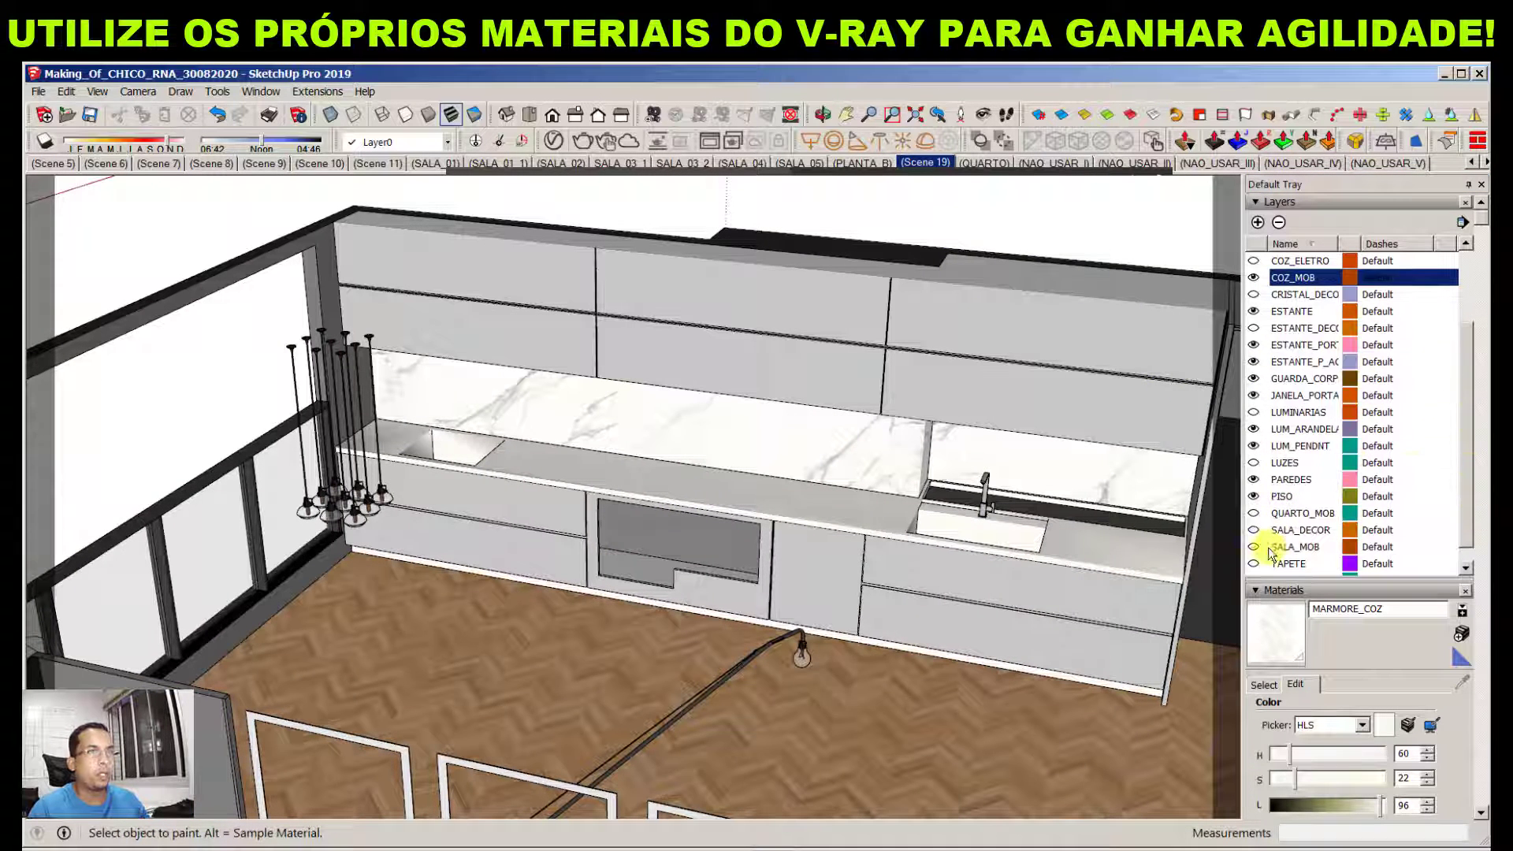
left_click(1254, 548)
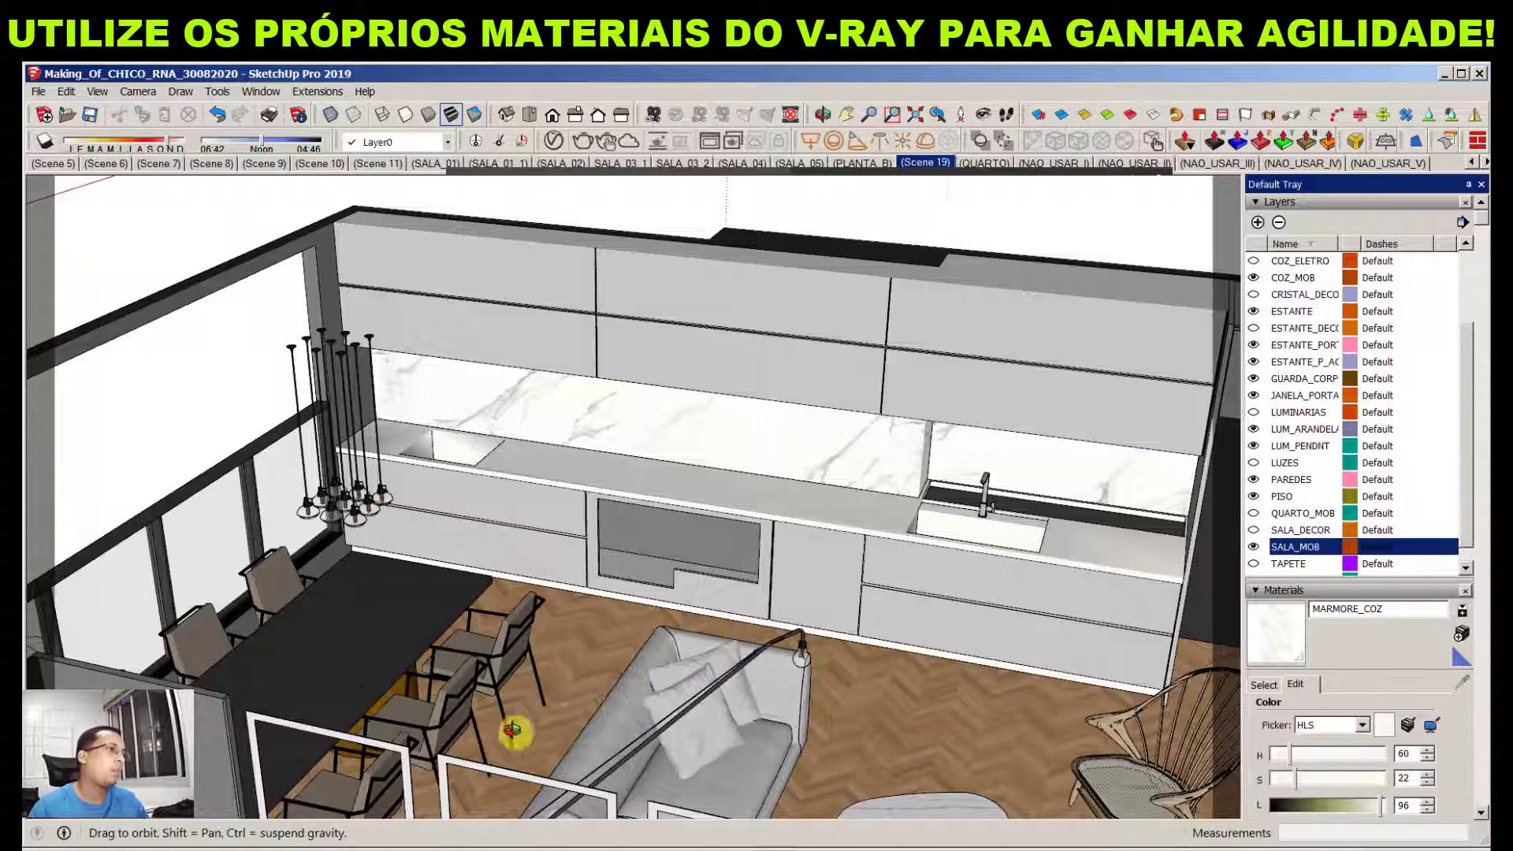
Inspect the marble backsplash up close and open the V-Ray Asset Editor for MARMORE_COZ
middle_click_drag(513, 726, 604, 546)
scroll(759, 507, "up", 8)
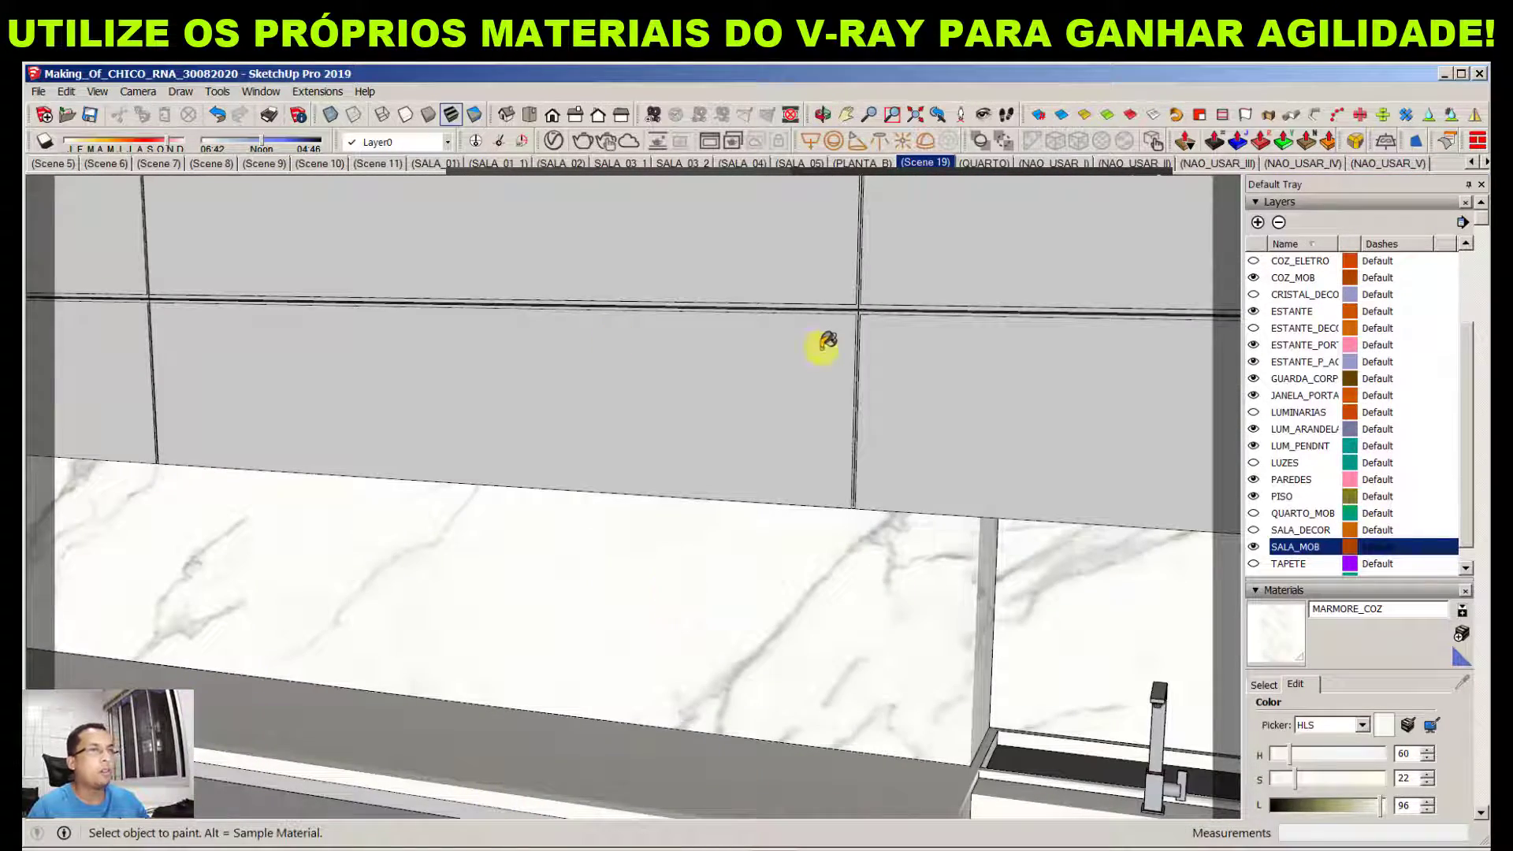
left_click(554, 141)
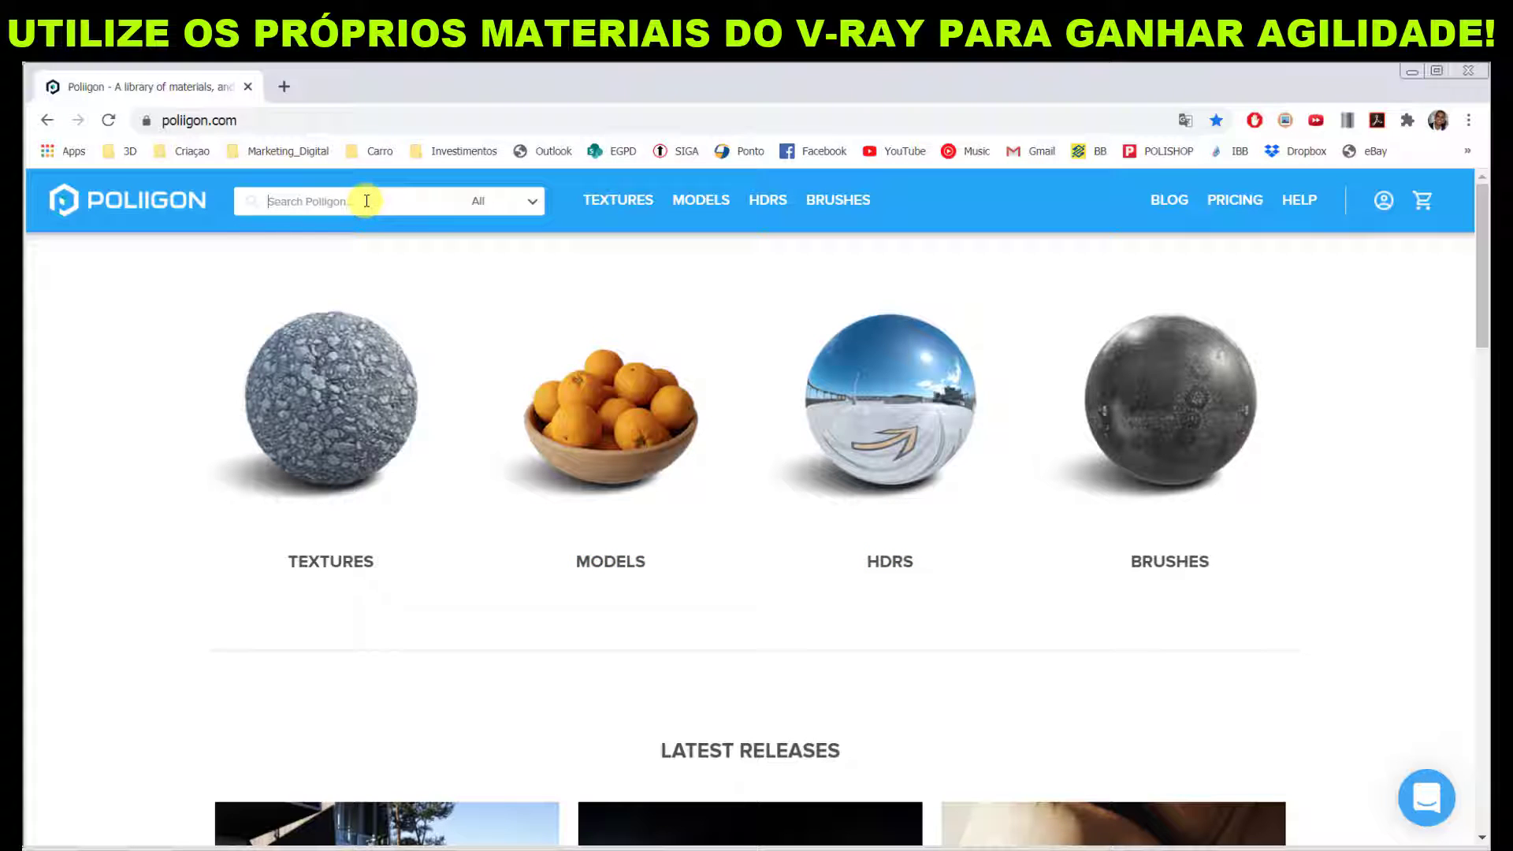
In the browser, search Poliigon for CALACATTA and preview the Stone Marble Calacatta 004 texture on the cube and as a flat image
type("CALA")
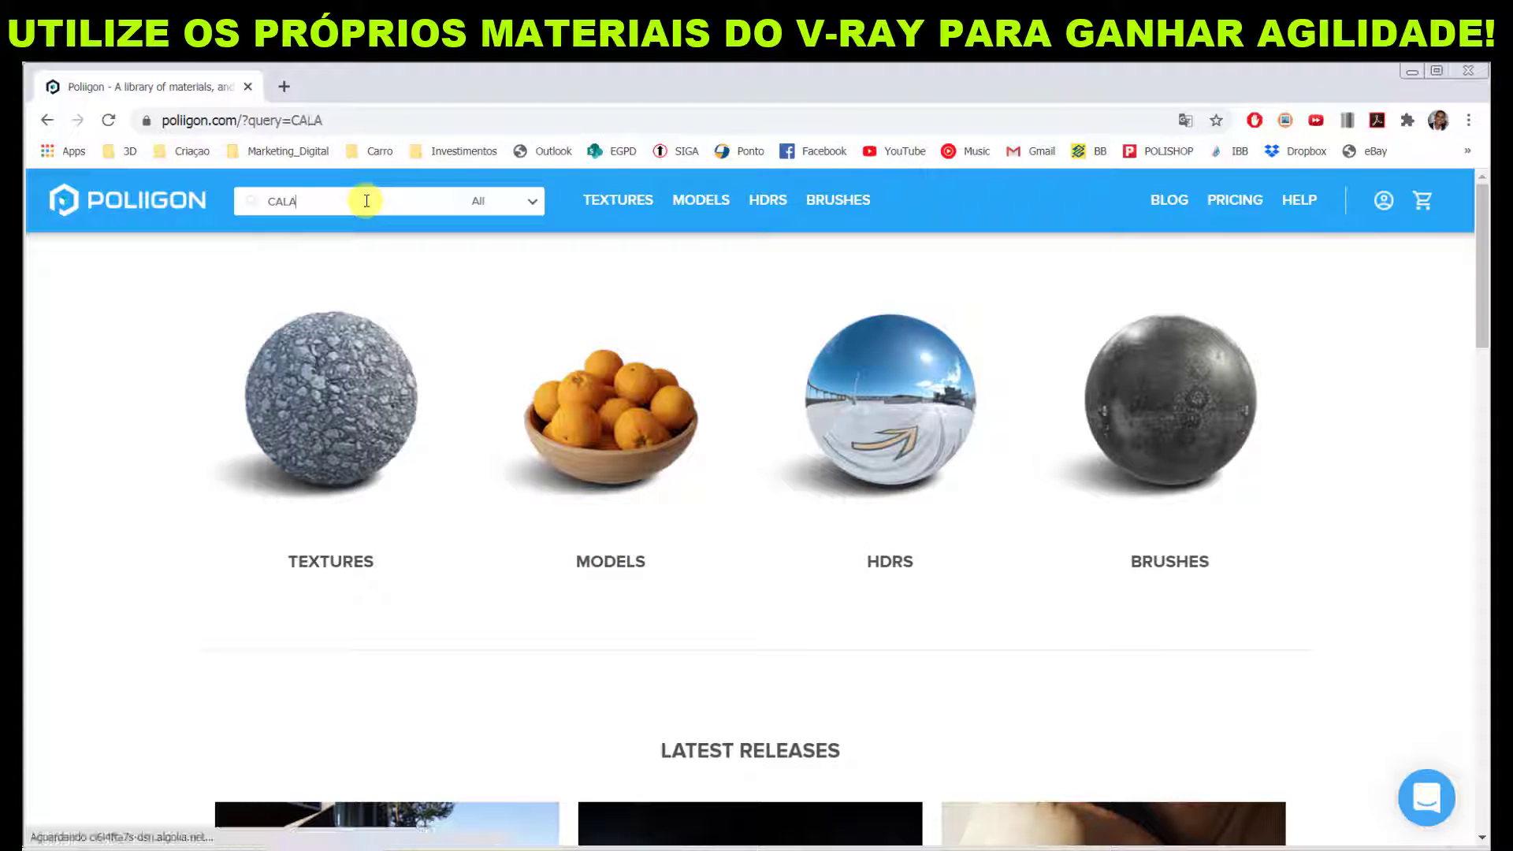
type("CATTA")
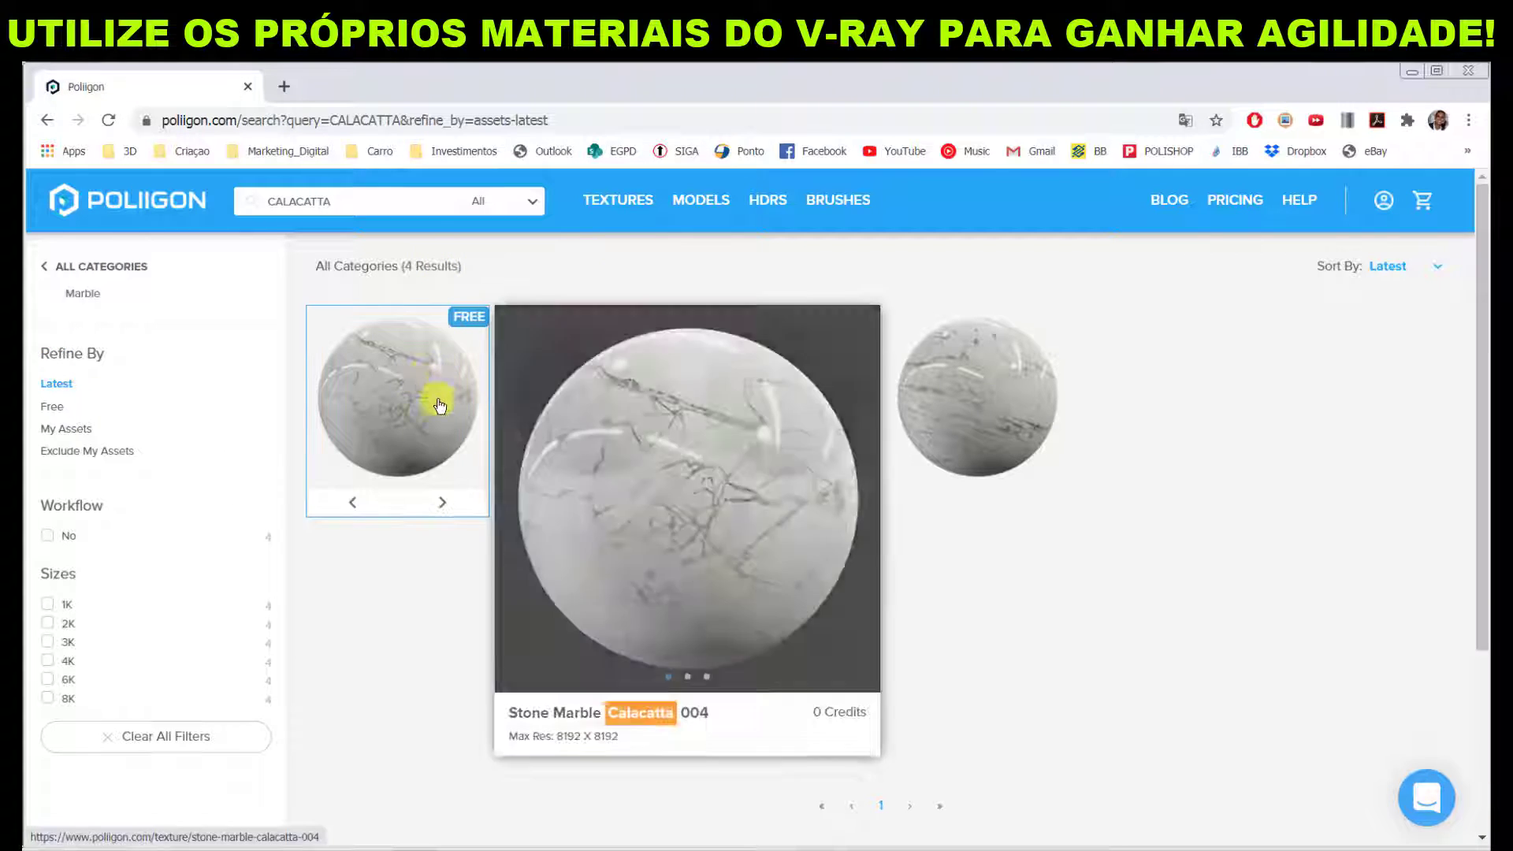
left_click(420, 392)
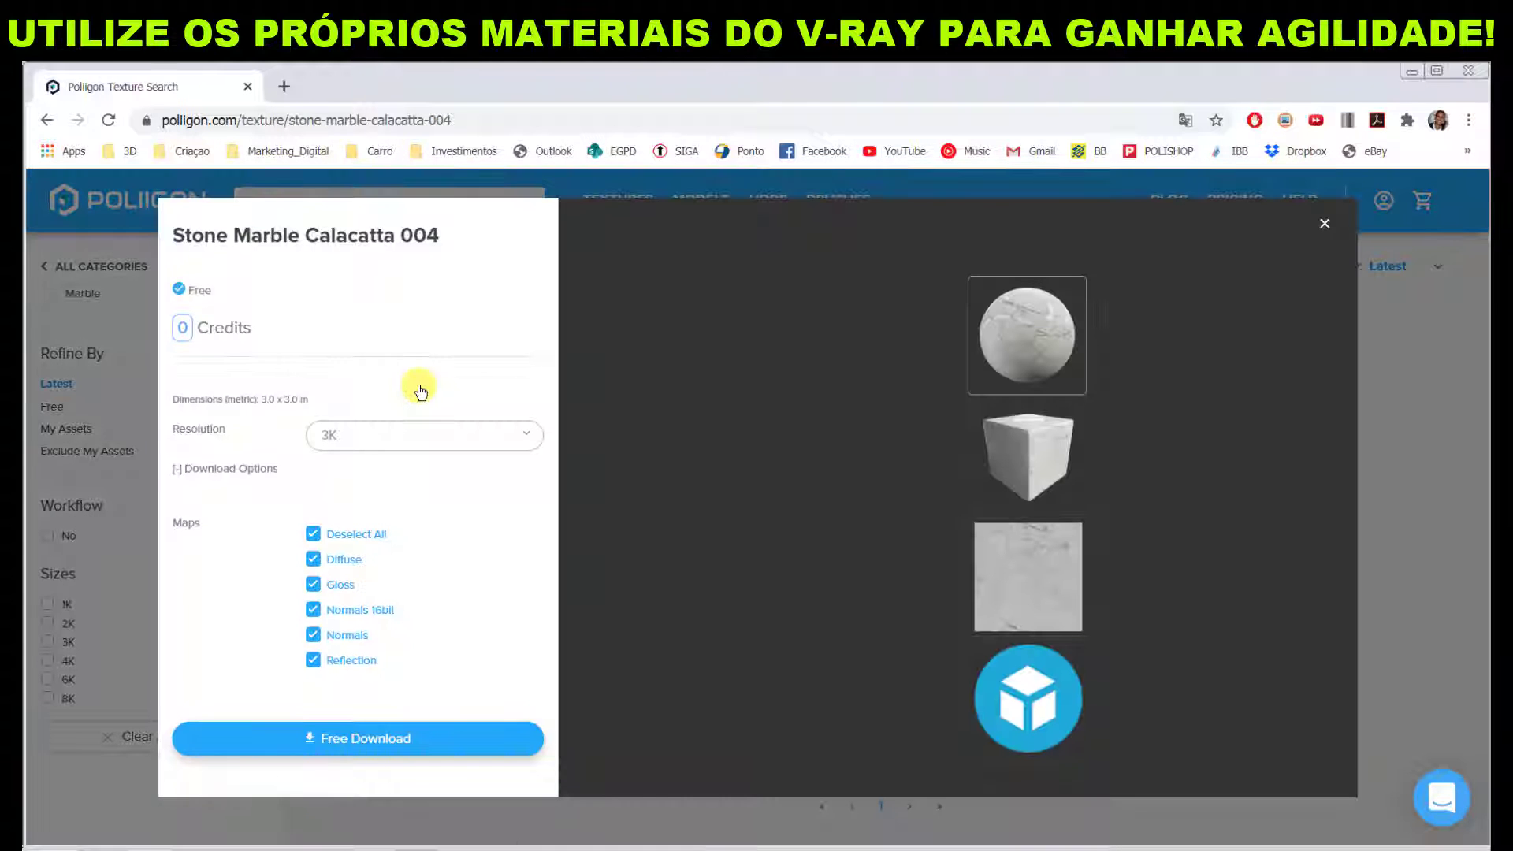
scroll(1249, 437, "down", 1)
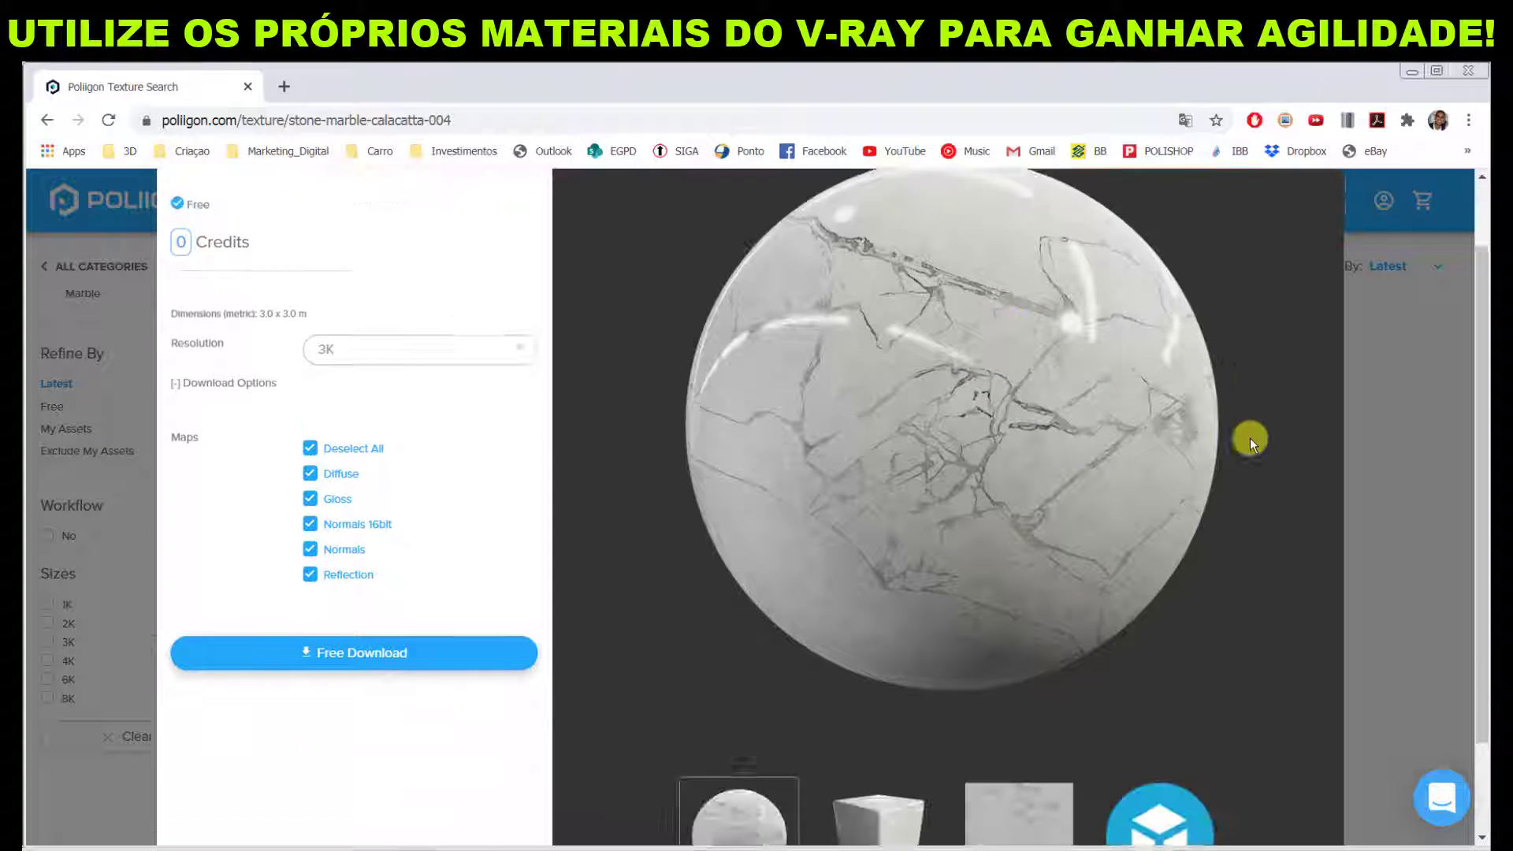
left_click(894, 832)
left_click(1019, 800)
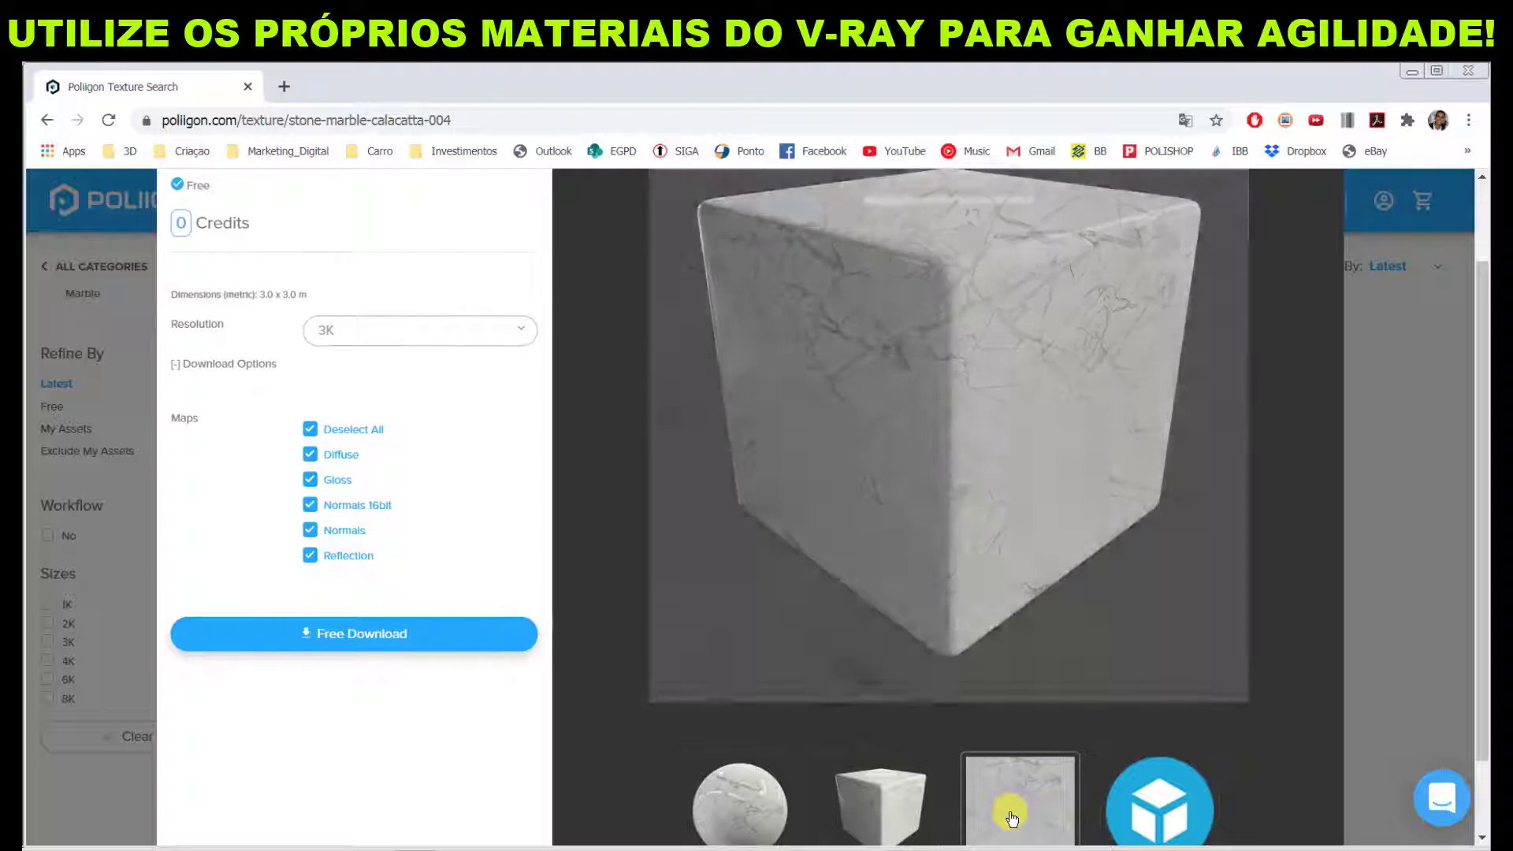
left_click(1403, 527)
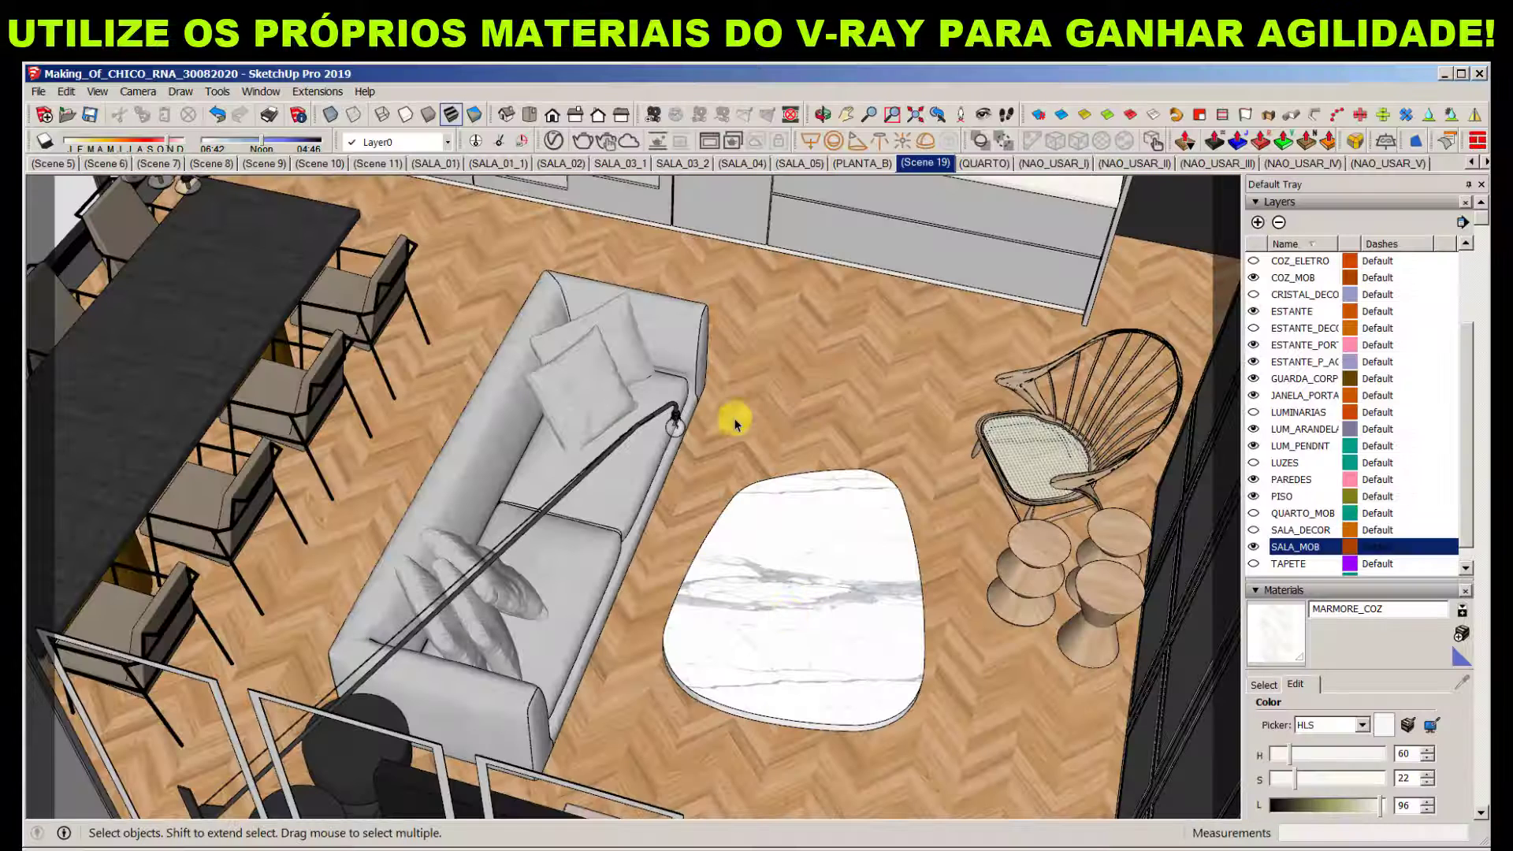
middle_click_drag(795, 288, 794, 442)
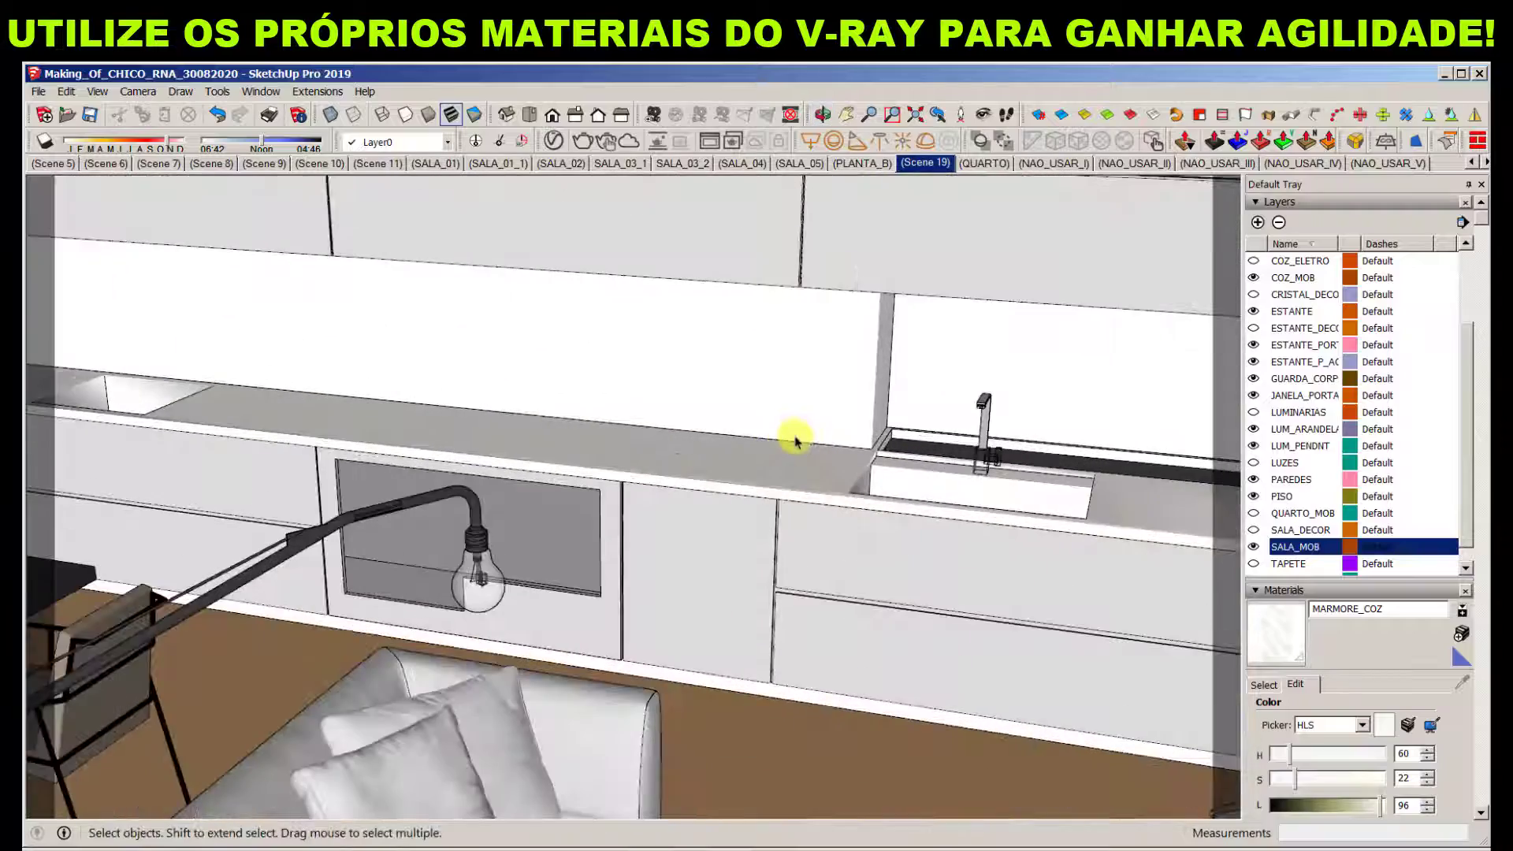
scroll(848, 404, "down", 2)
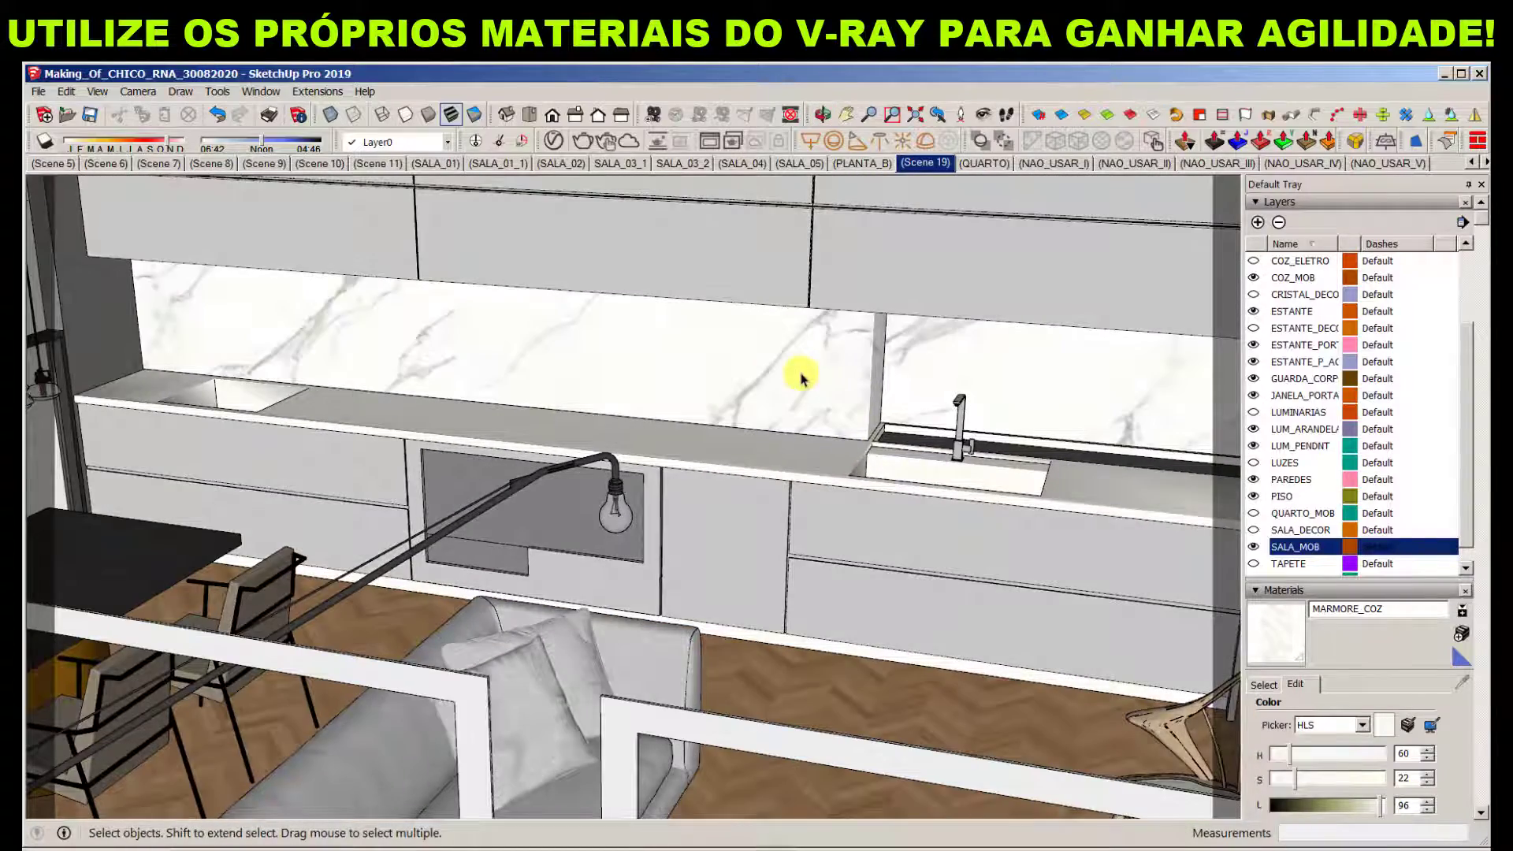
middle_click_drag(813, 400, 785, 552)
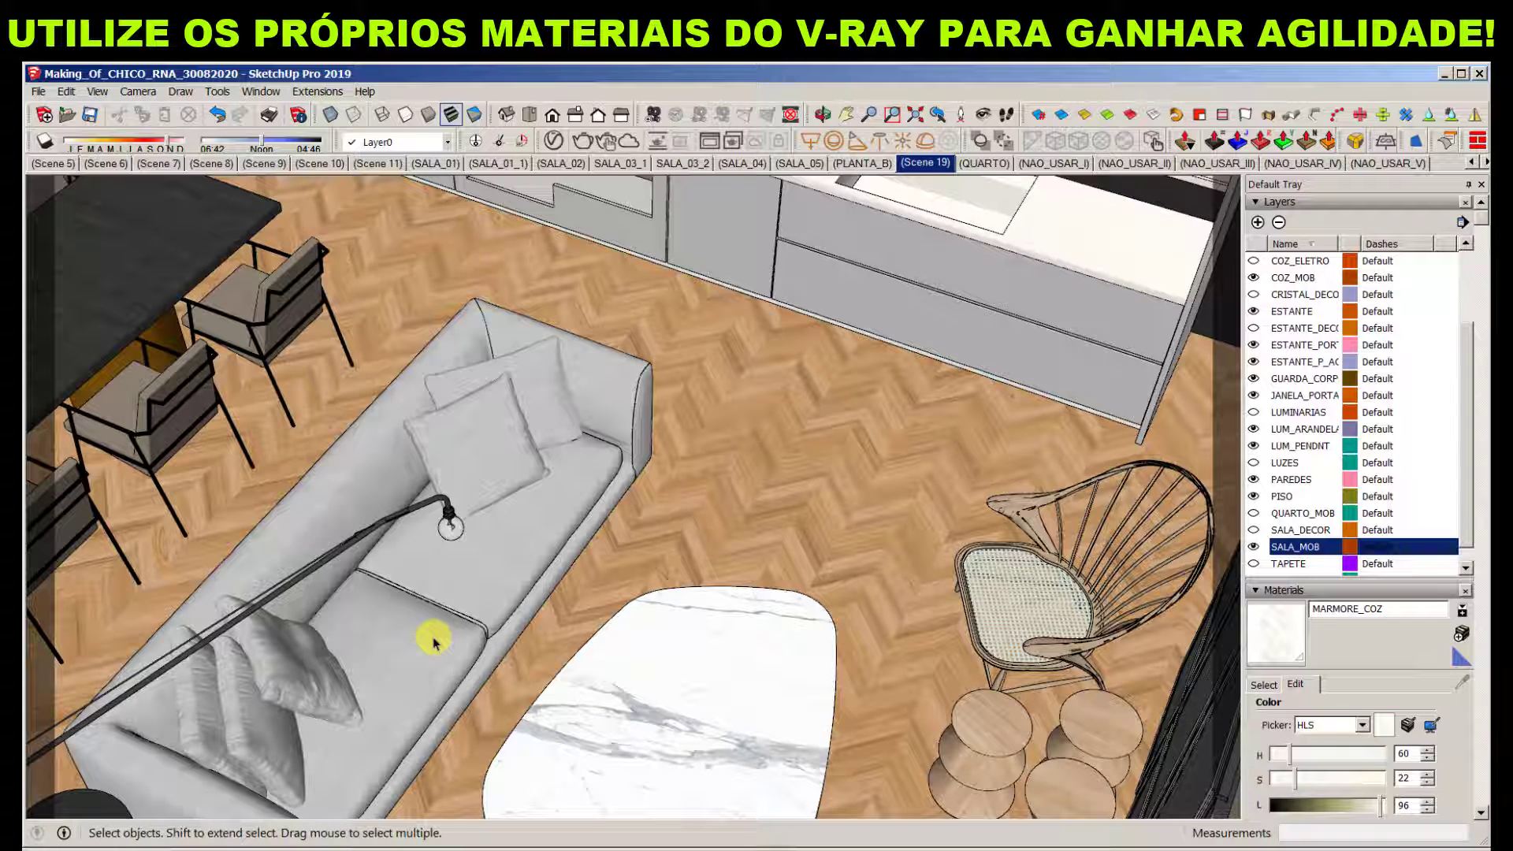
middle_click_drag(676, 450, 693, 446)
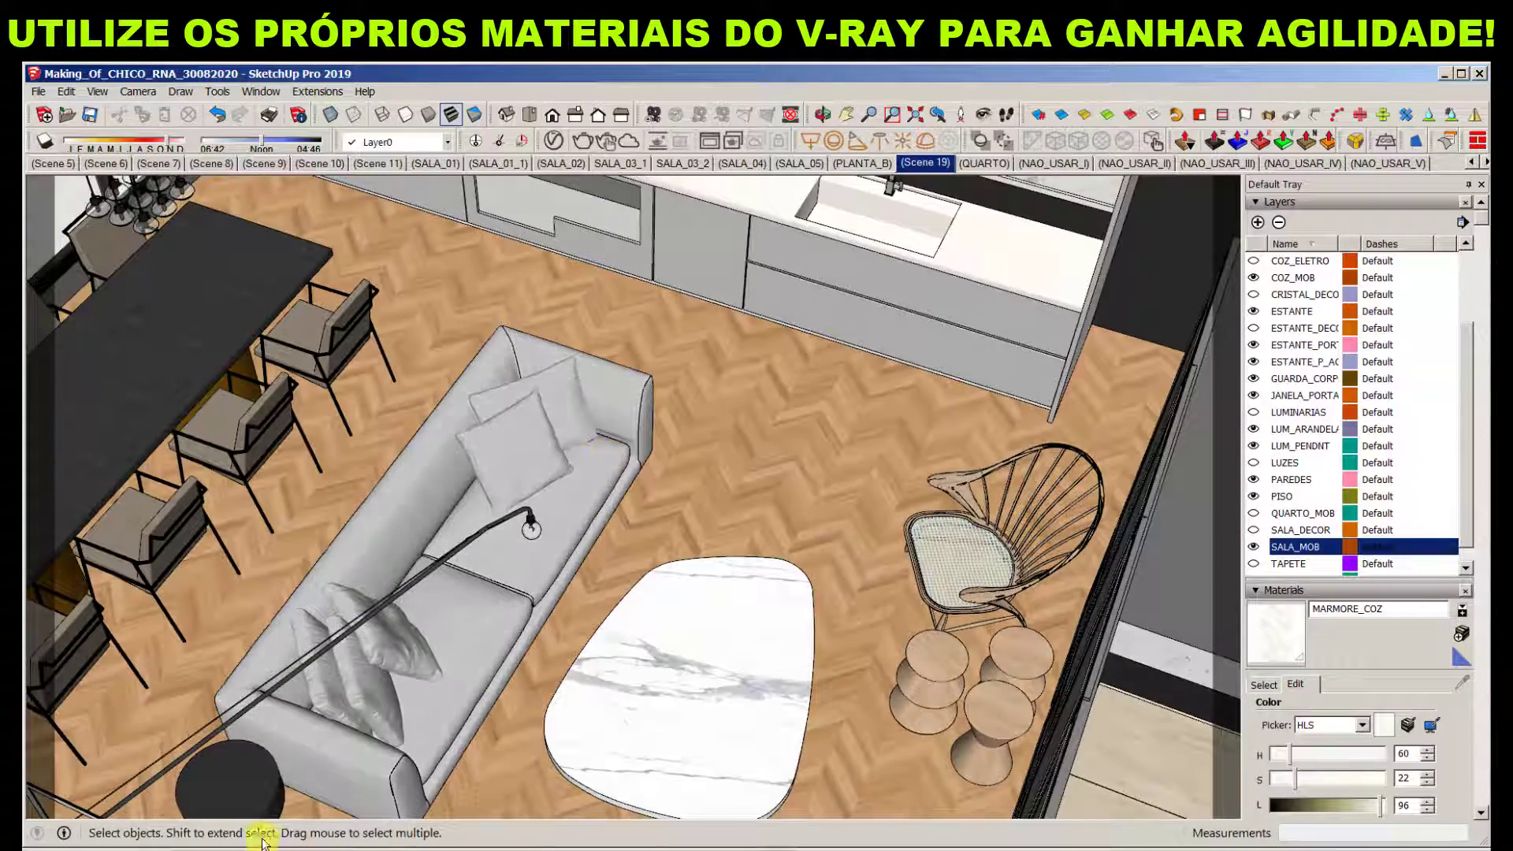
middle_click_drag(489, 512, 577, 591, "shift")
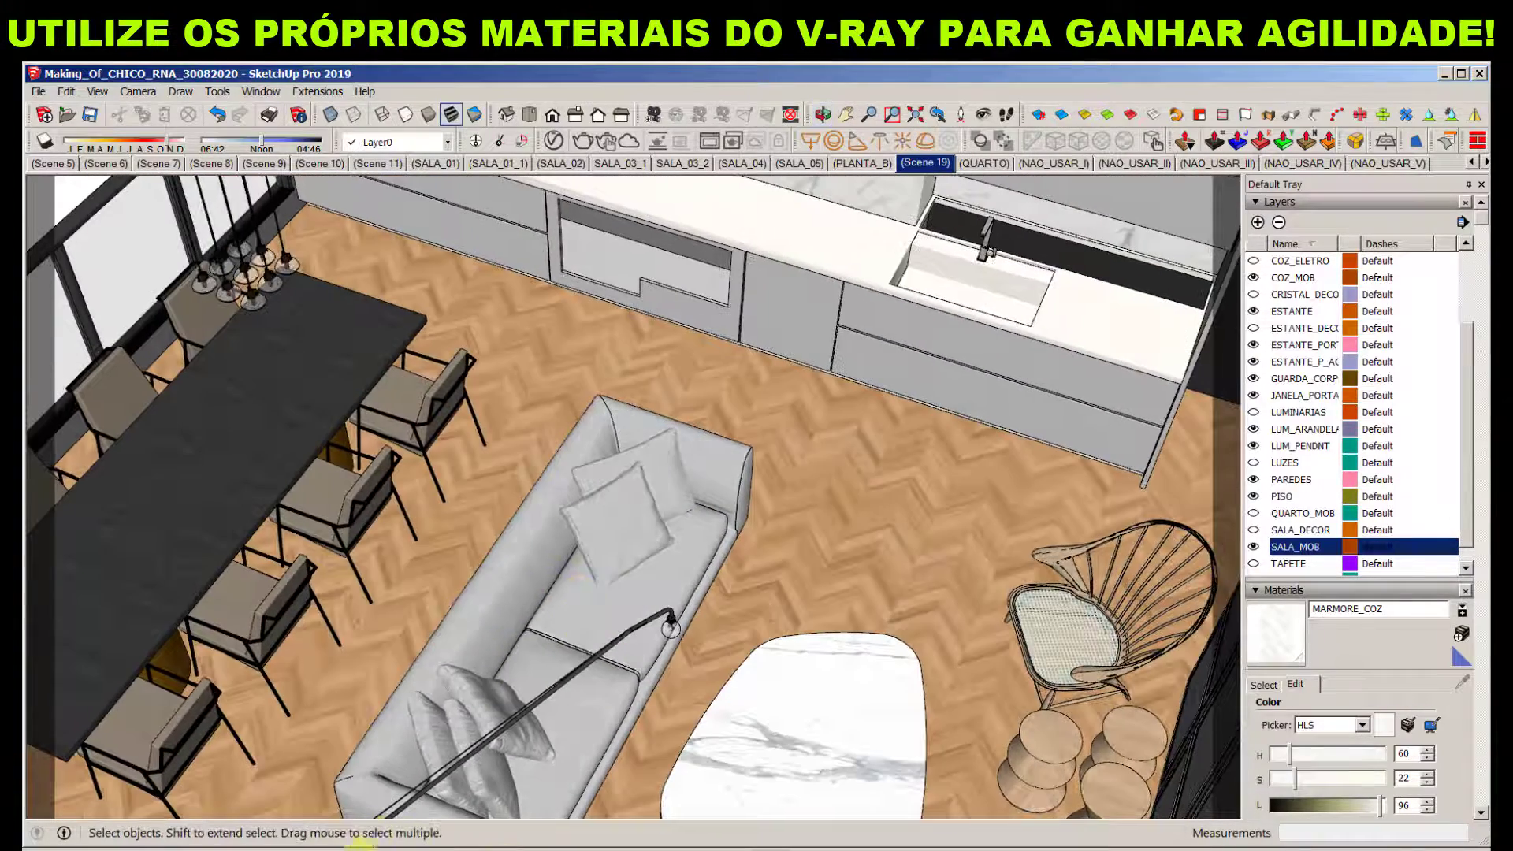
Switch to the browser, open textures.com in a new tab and look over its home page
left_click(410, 848)
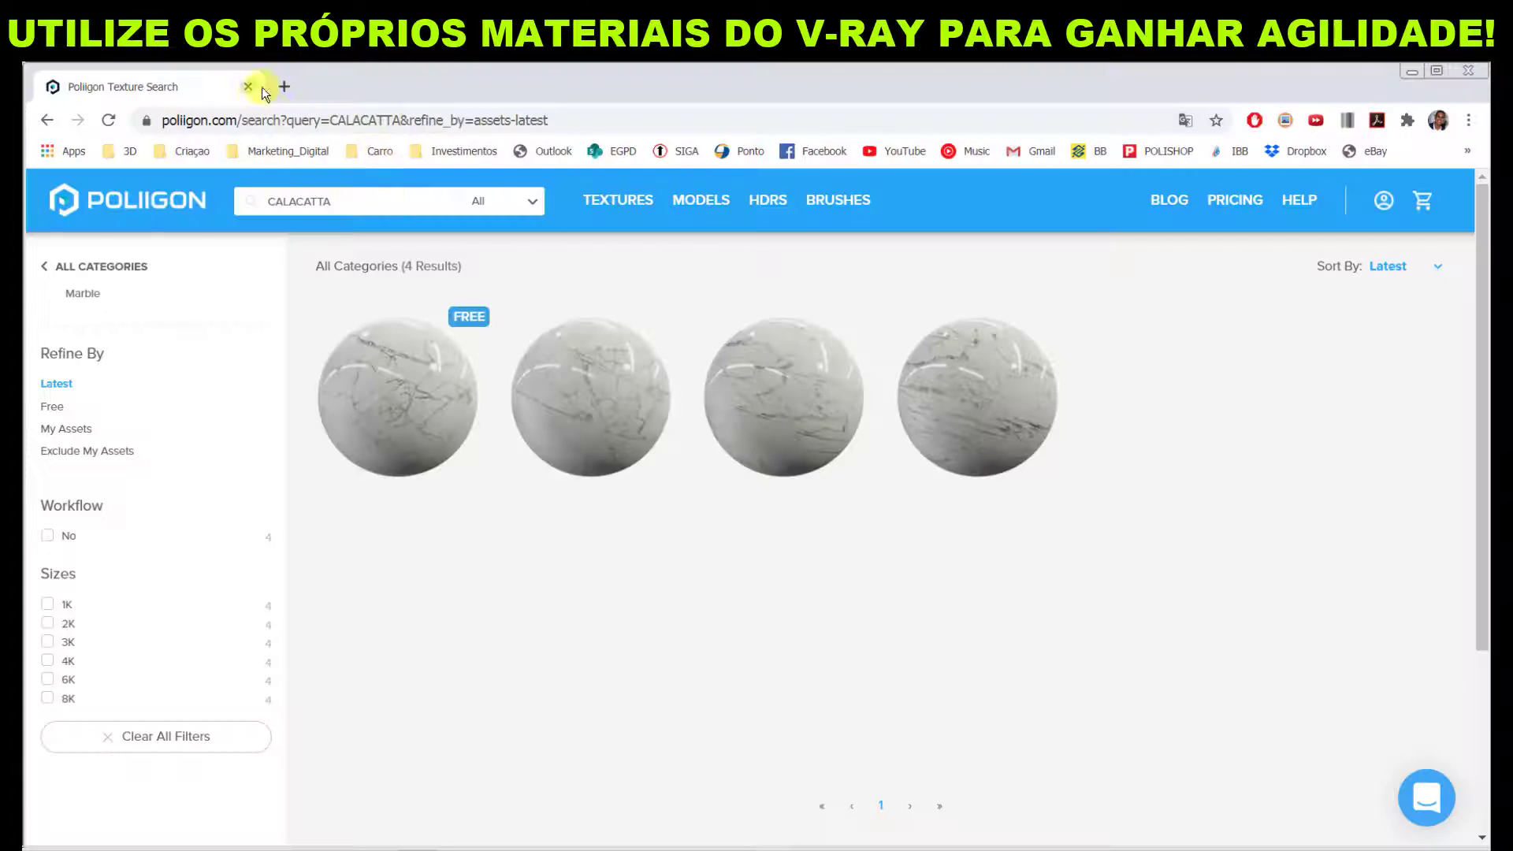
left_click(283, 88)
type("TE")
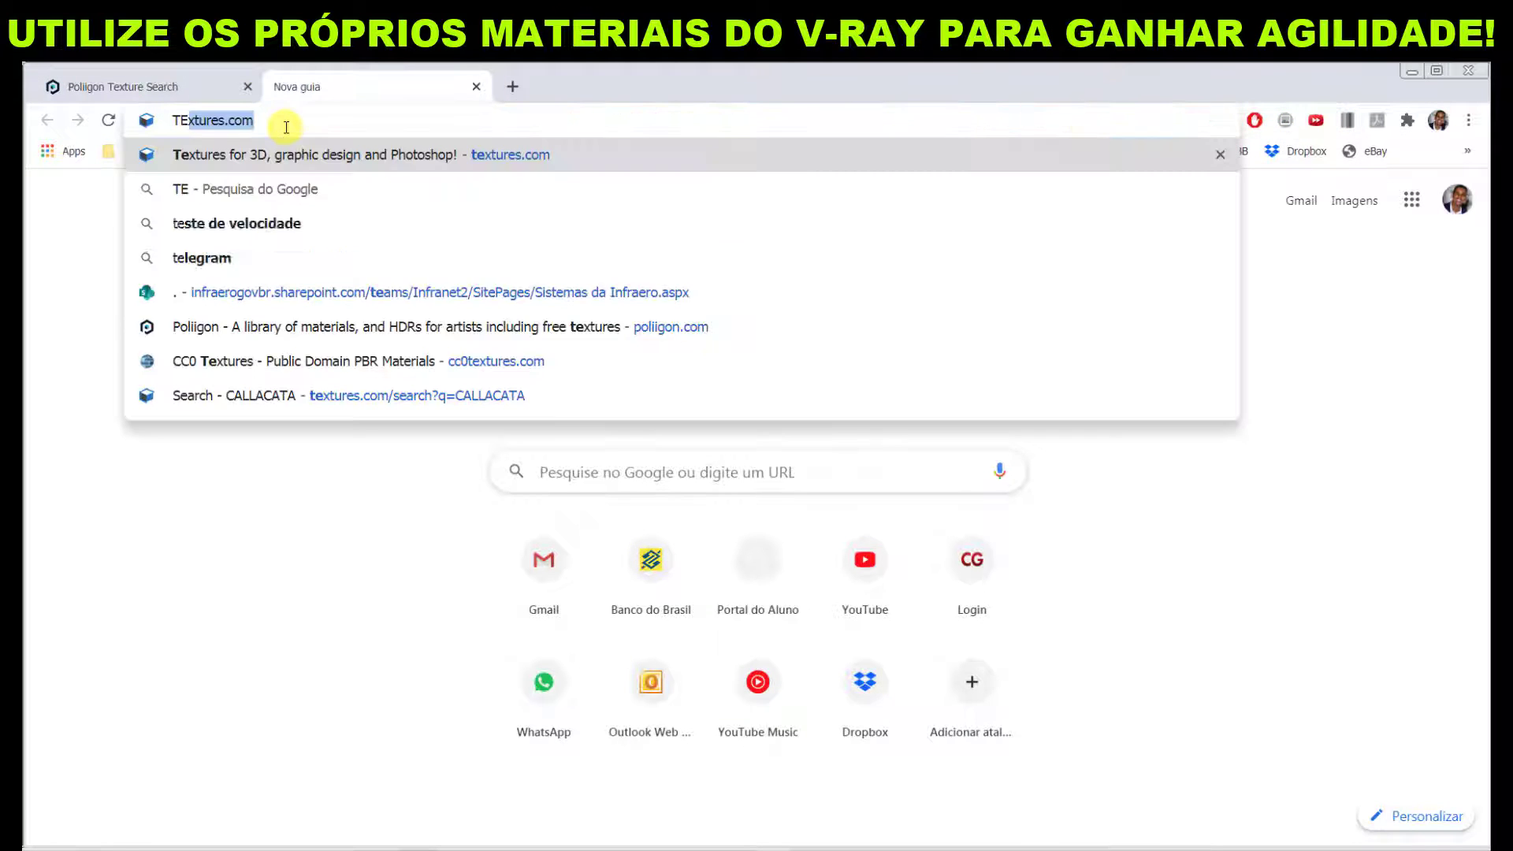
type("XTURES")
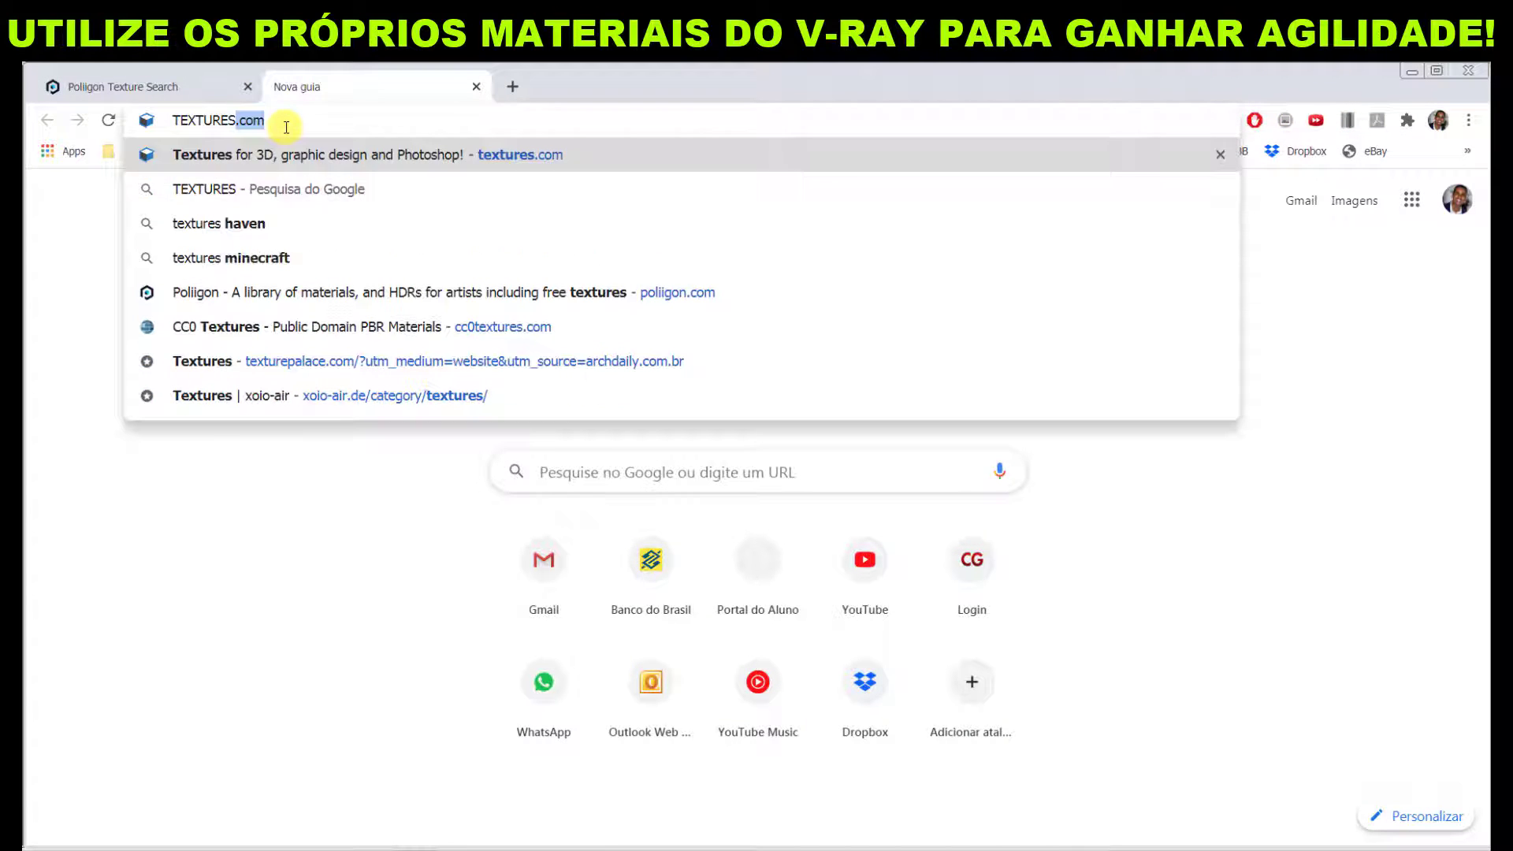
key("Return")
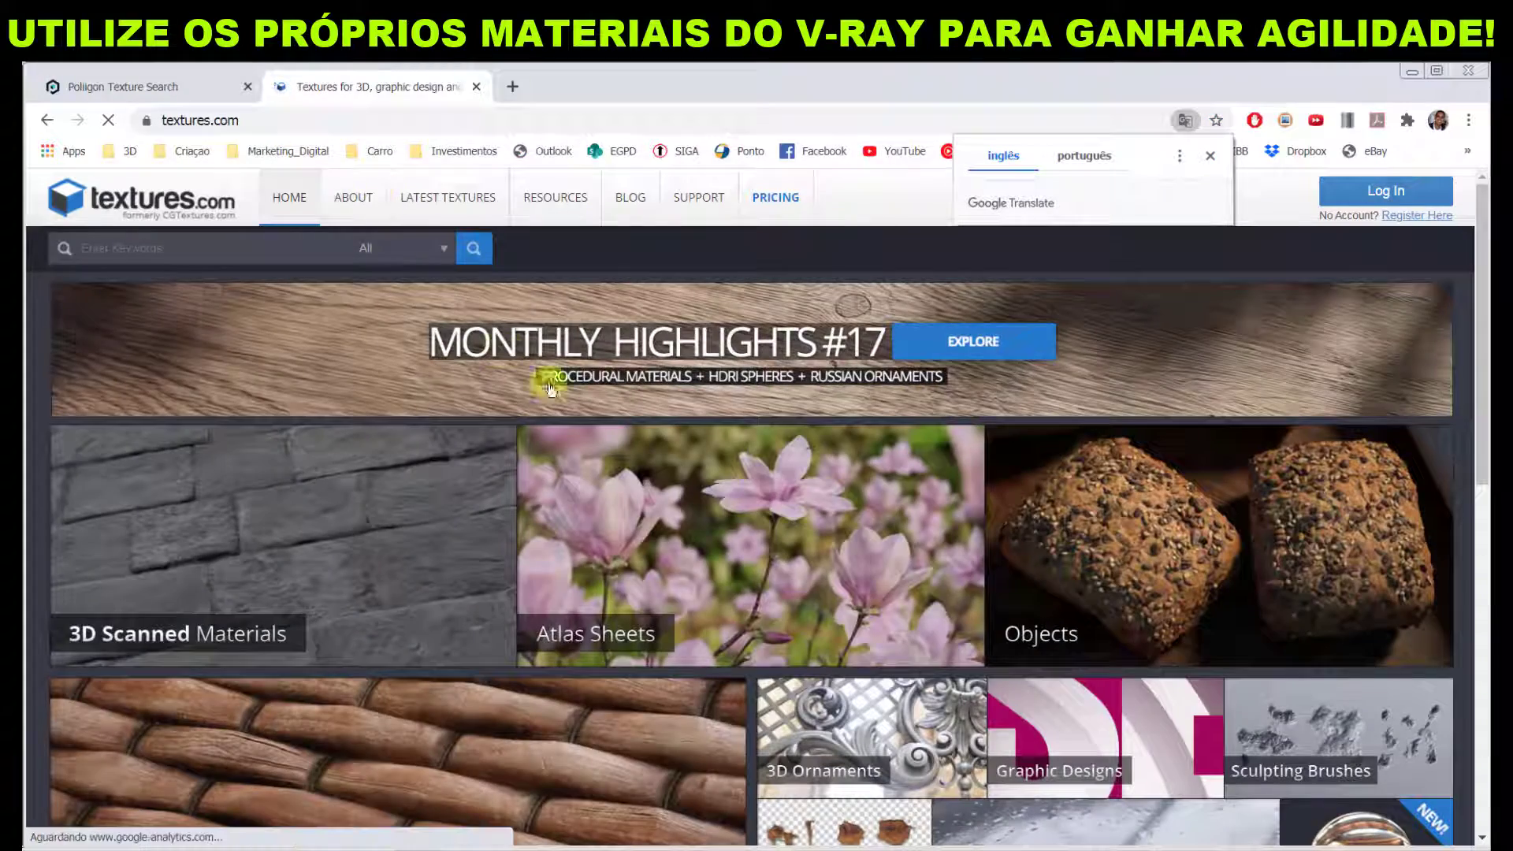
scroll(532, 410, "down", 5)
scroll(536, 418, "up", 5)
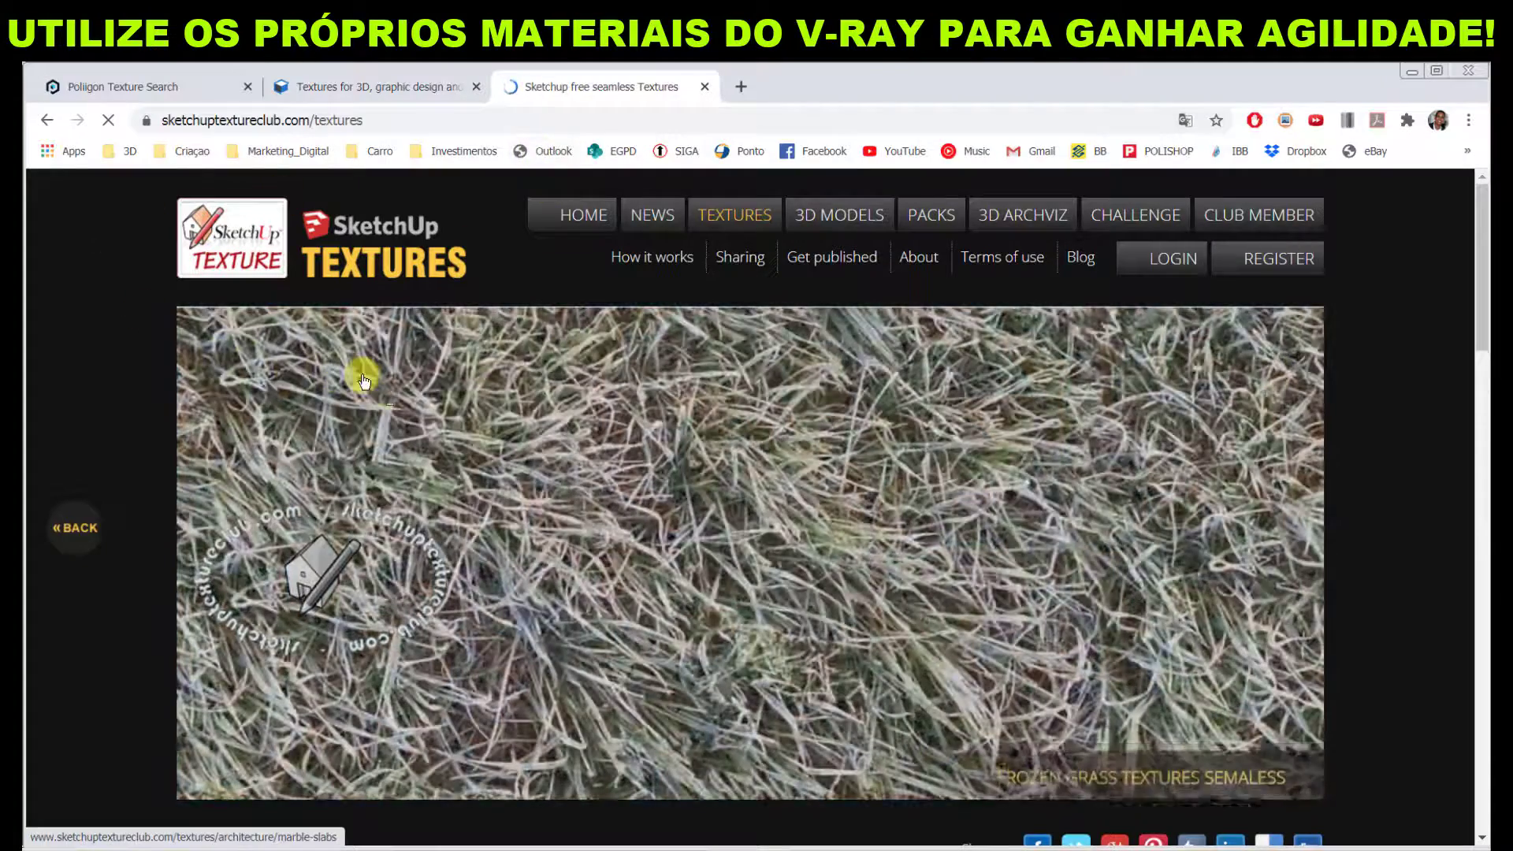
Browse the texture categories on the sketchuptextureclub.com textures page
scroll(1030, 456, "down", 8)
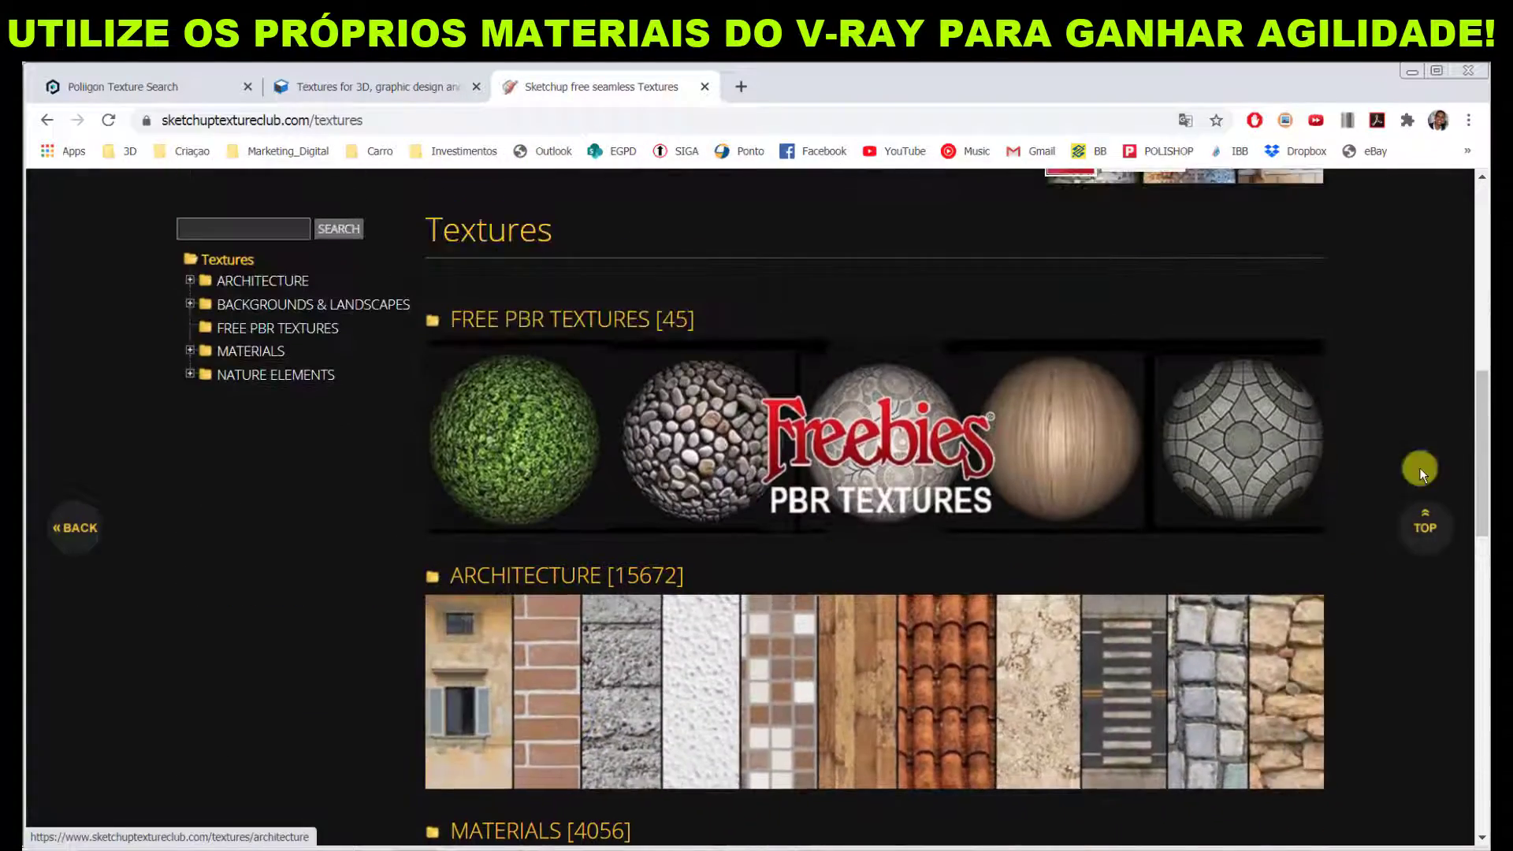
scroll(1354, 517, "down", 10)
scroll(1355, 517, "up", 15)
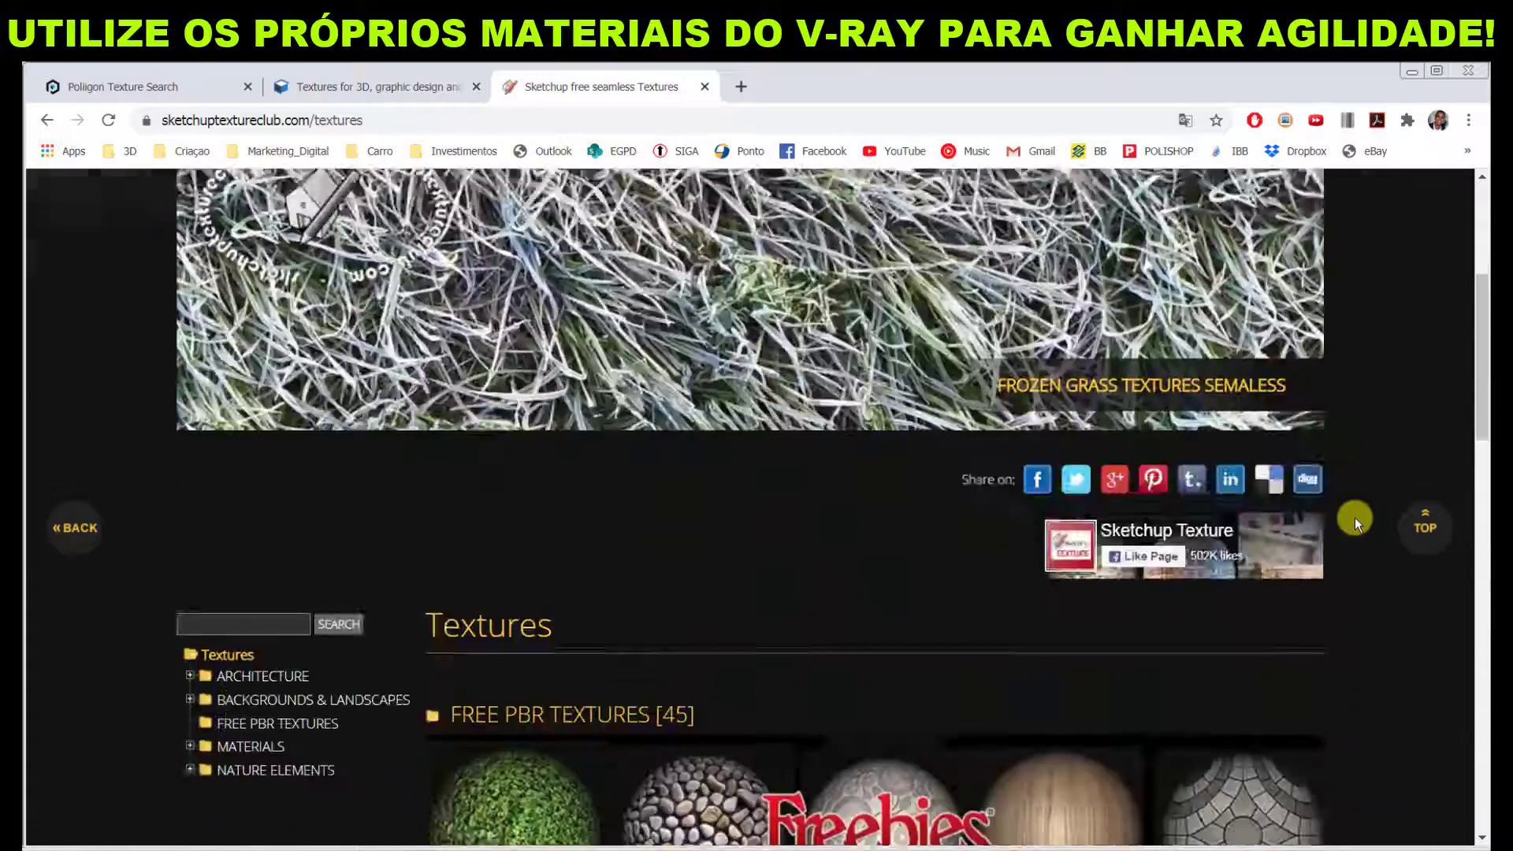
scroll(1355, 517, "up", 5)
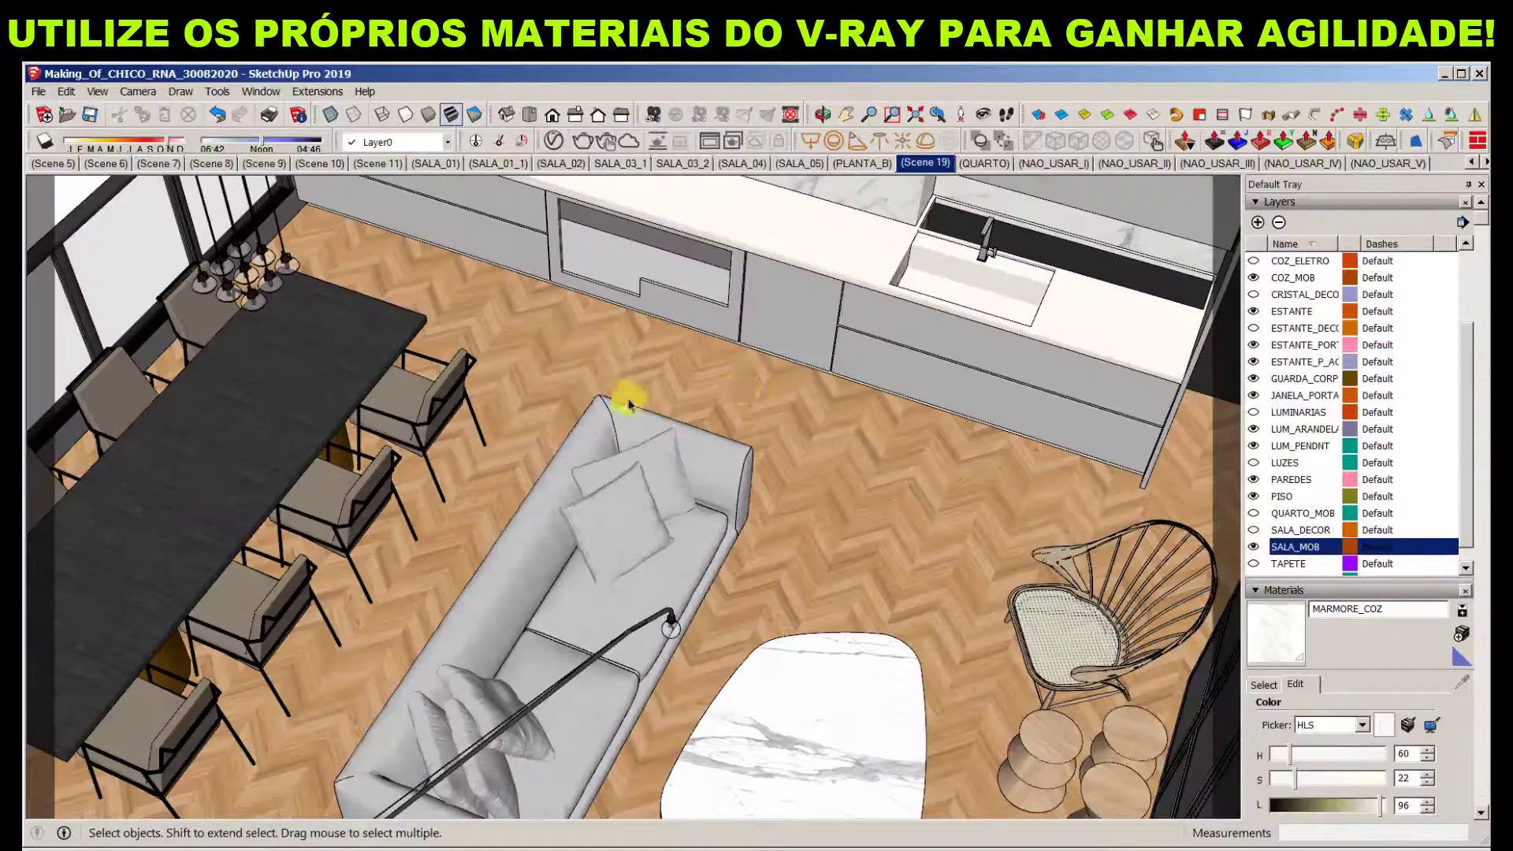
In SketchUp, sample the MDF_MOVEL material from the upper kitchen cabinets and open it in the V-Ray Asset Editor
scroll(571, 552, "down", 3)
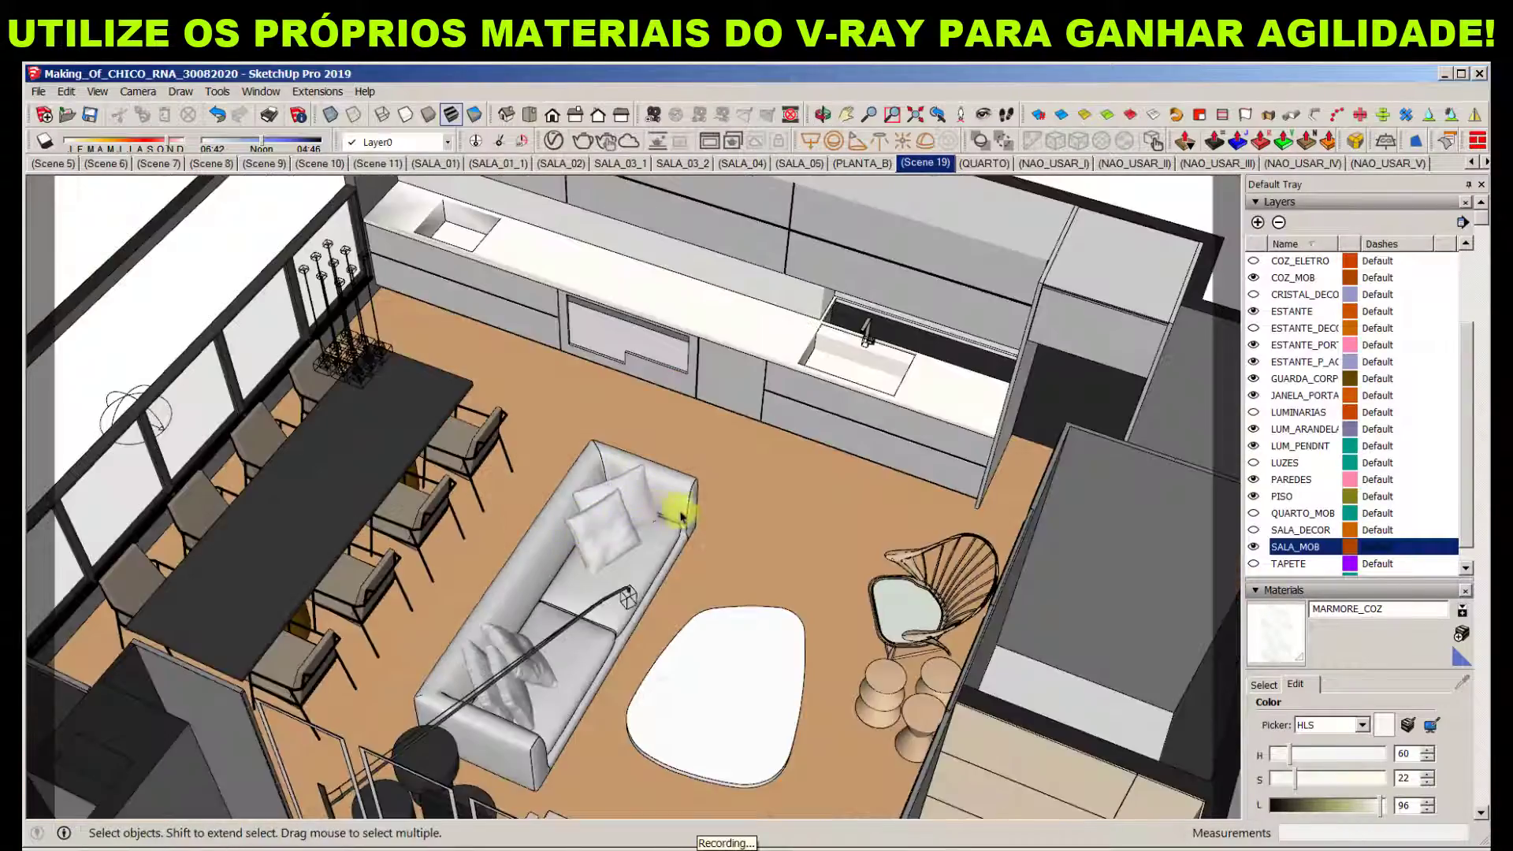
middle_click_drag(675, 507, 1043, 559)
scroll(1024, 347, "up", 5)
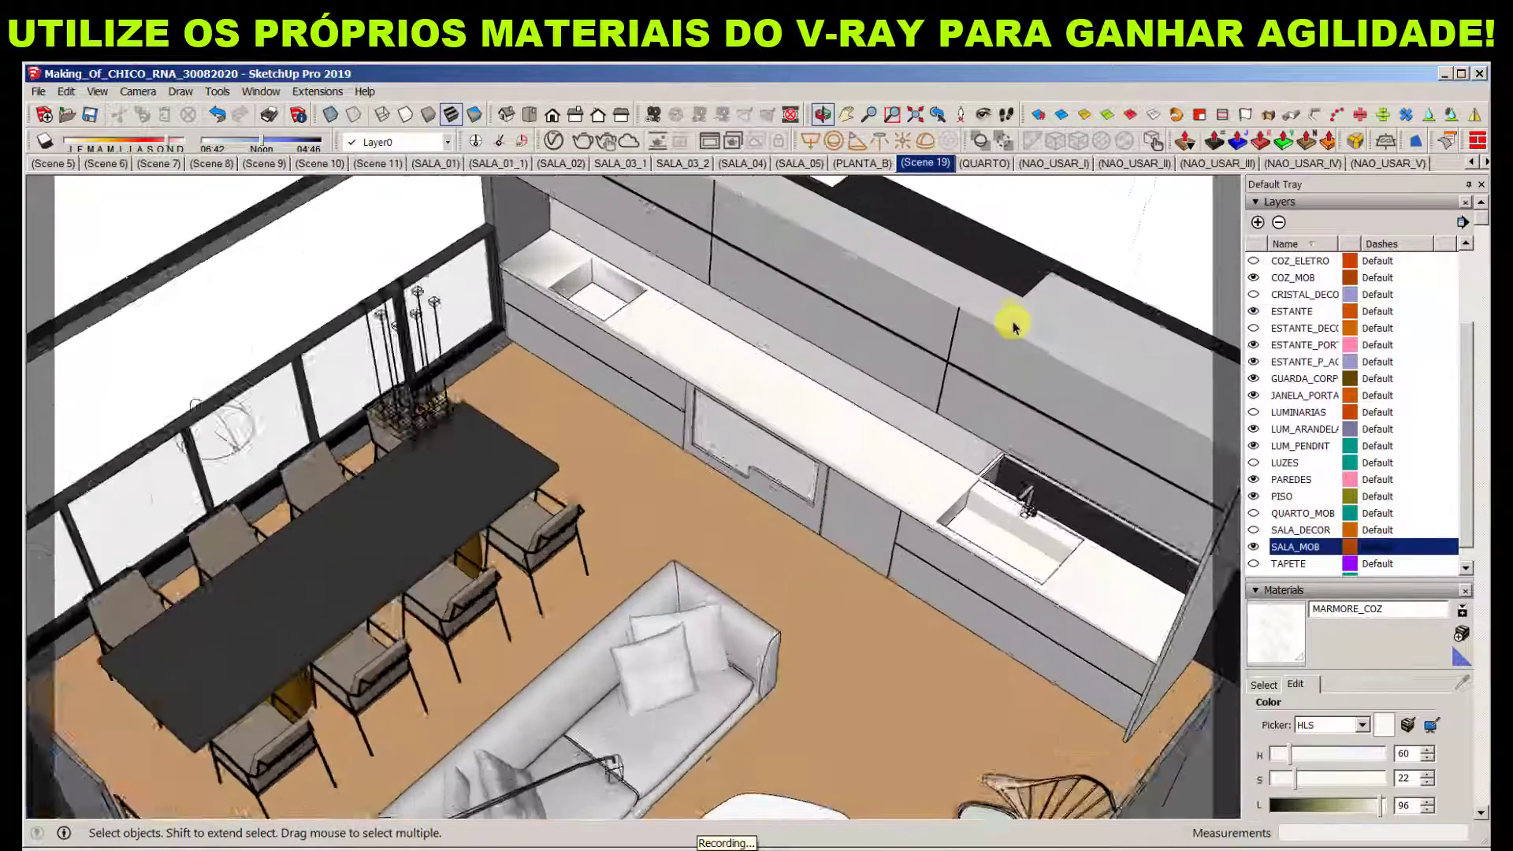
key("b")
left_click(1016, 367, "alt")
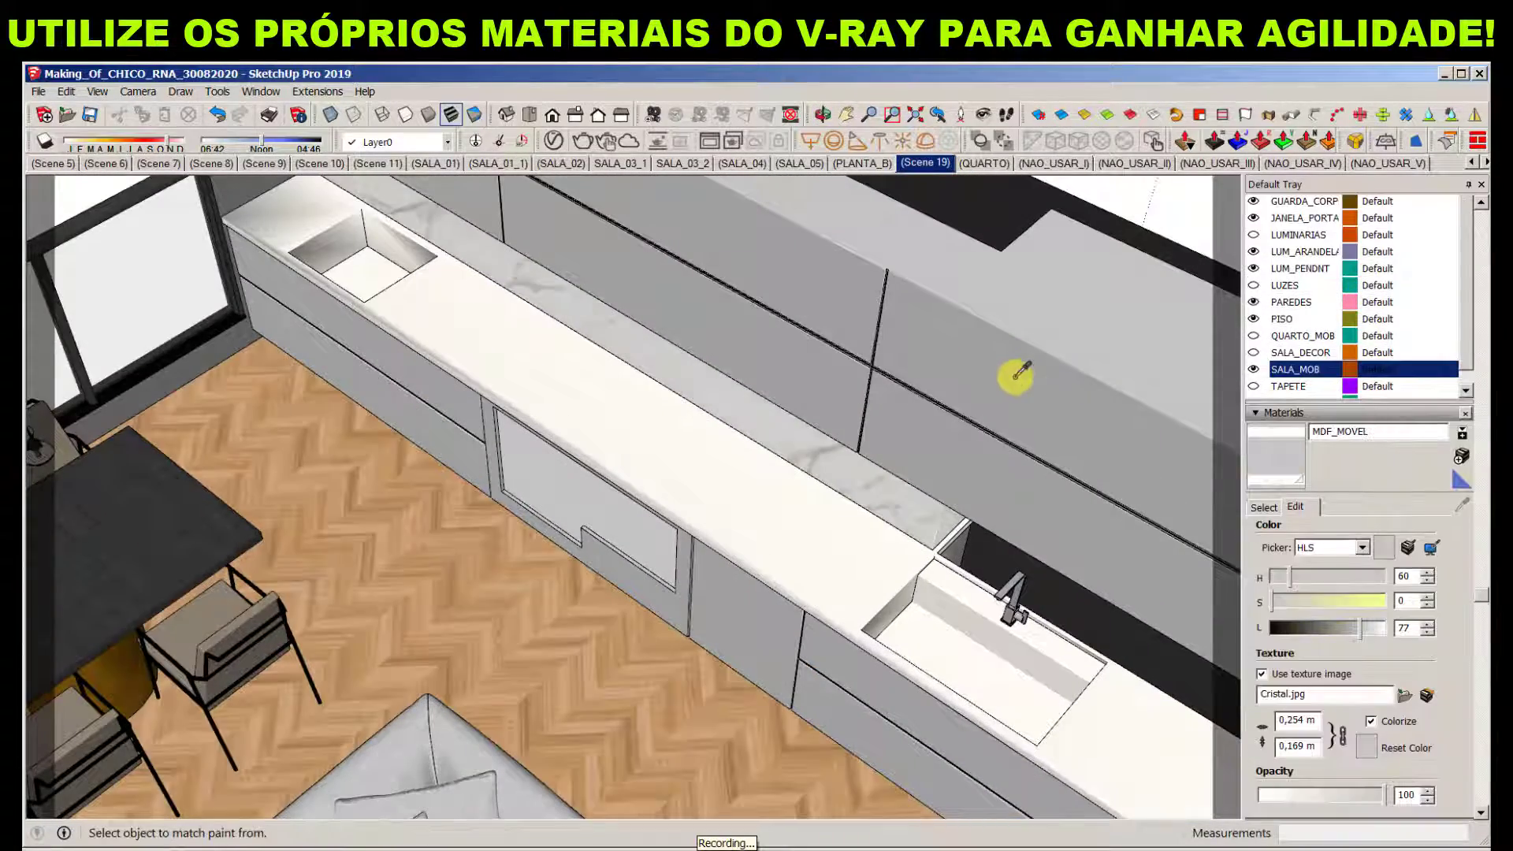
left_click(554, 143)
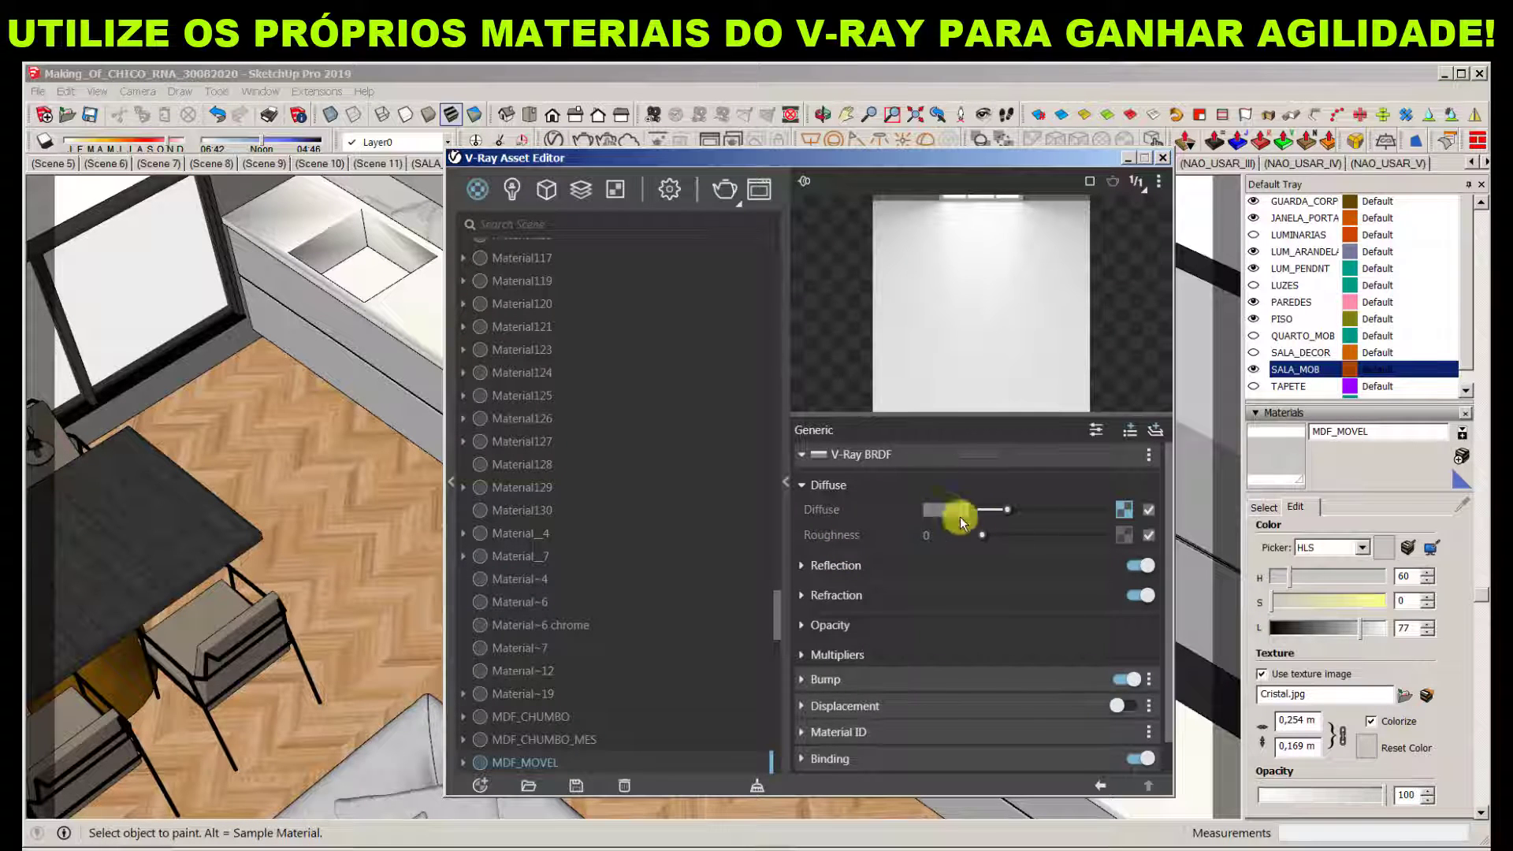
Check the image file behind MDF_MOVEL's diffuse bitmap and return to the material settings
left_click(1123, 511)
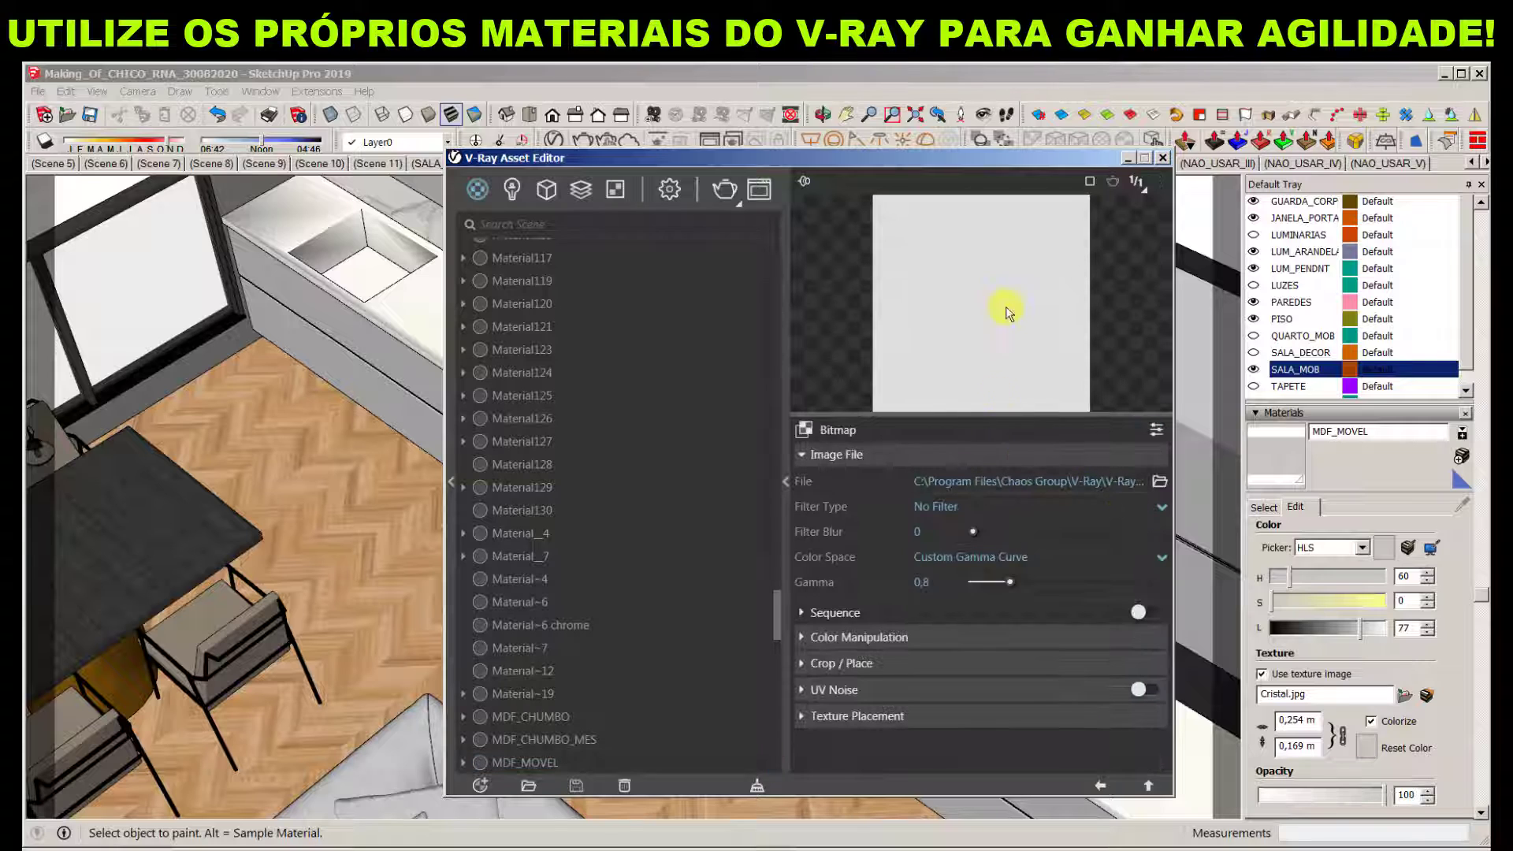
left_click(1013, 482)
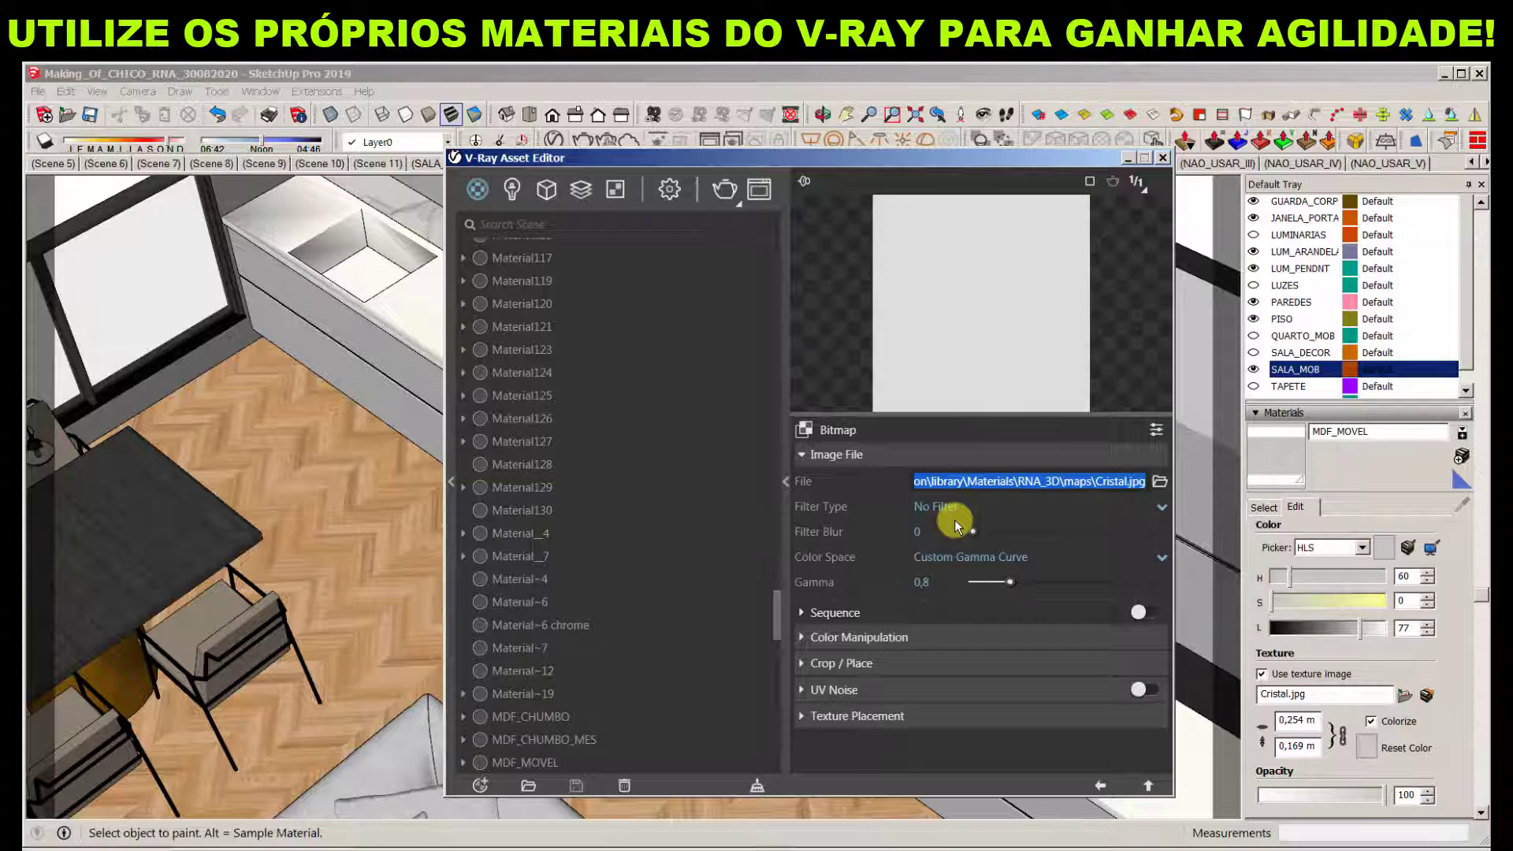
left_click(1100, 782)
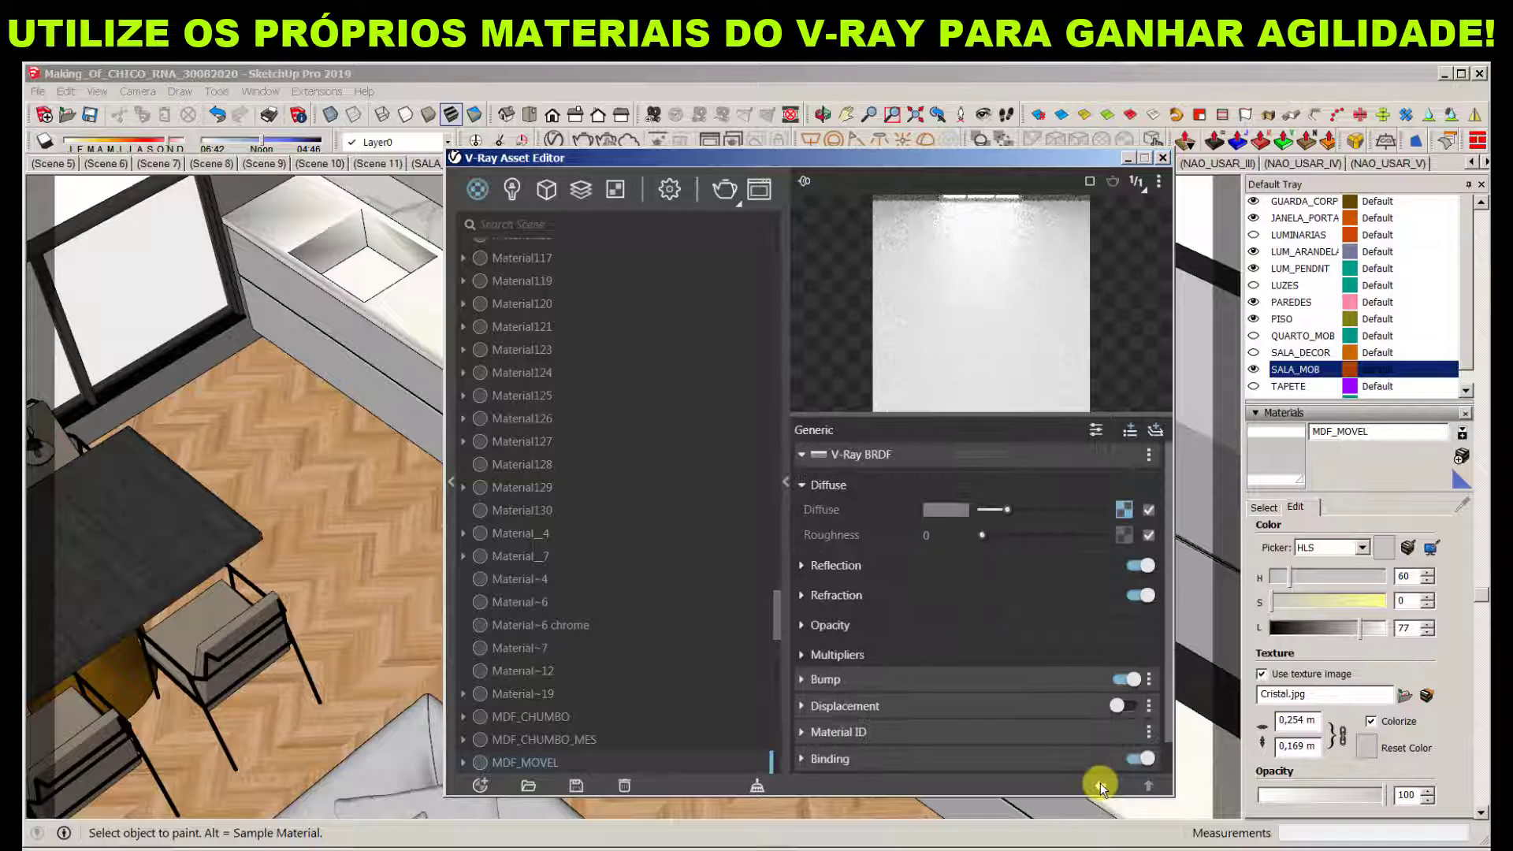
Review MDF_MOVEL's reflection glossiness and its bump settings, including the bump map texture
left_click(977, 565)
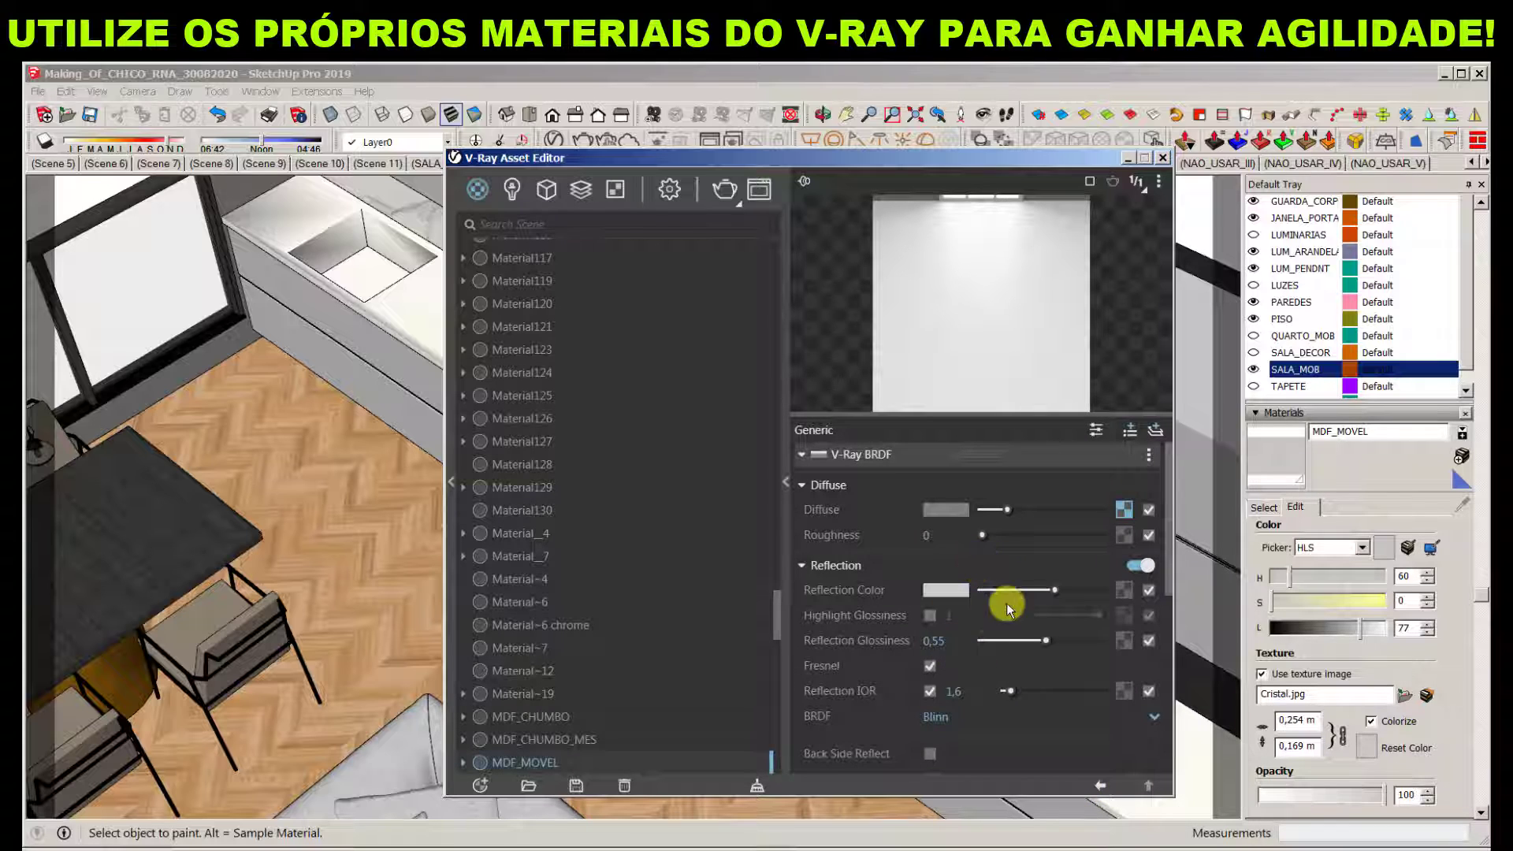
left_click(930, 641)
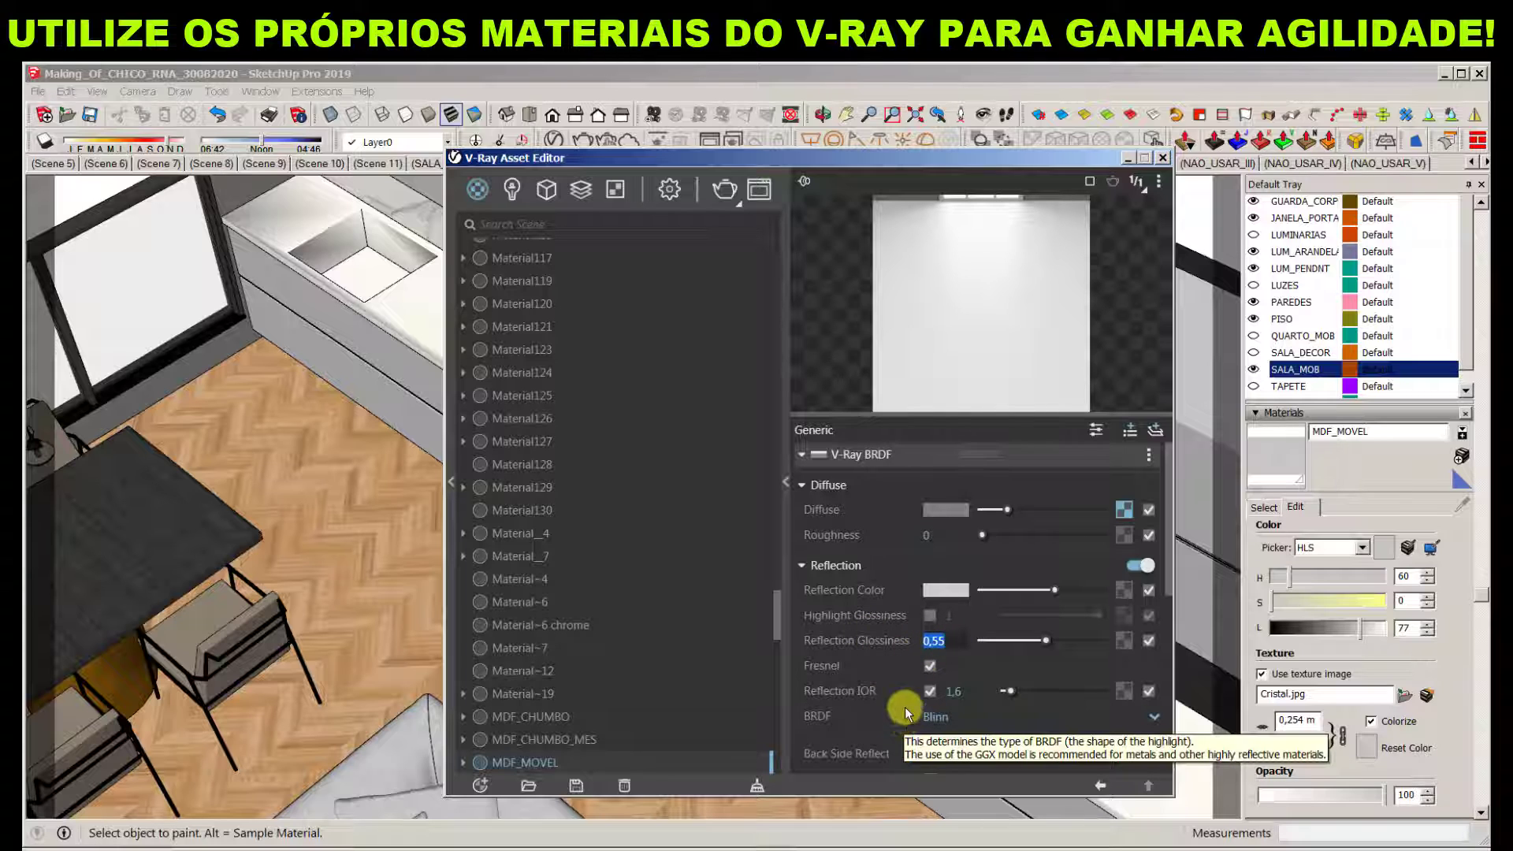
left_click(851, 568)
scroll(1018, 501, "down", 1)
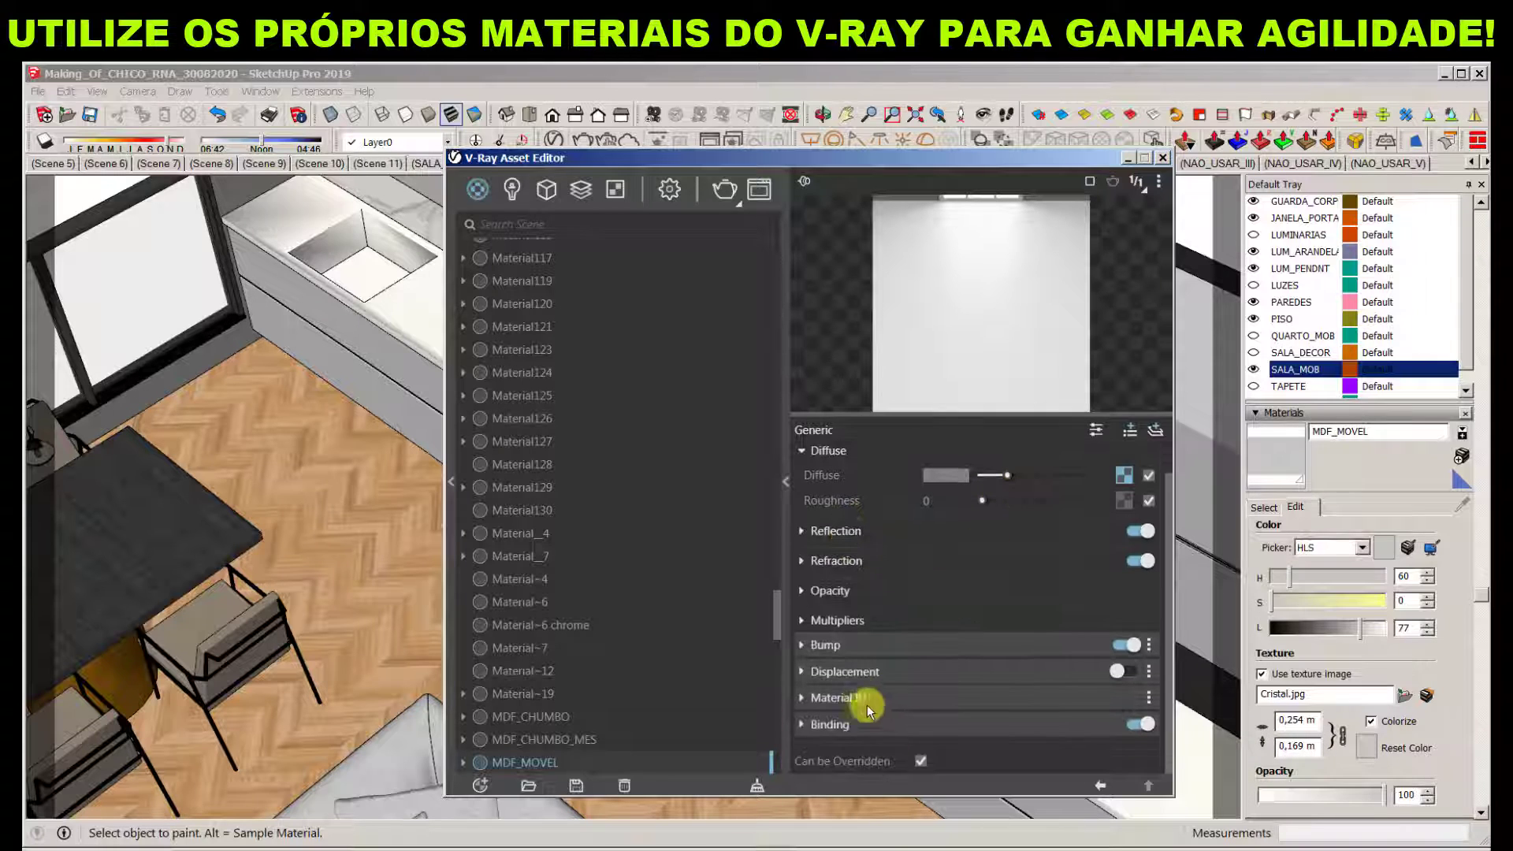
left_click(1005, 651)
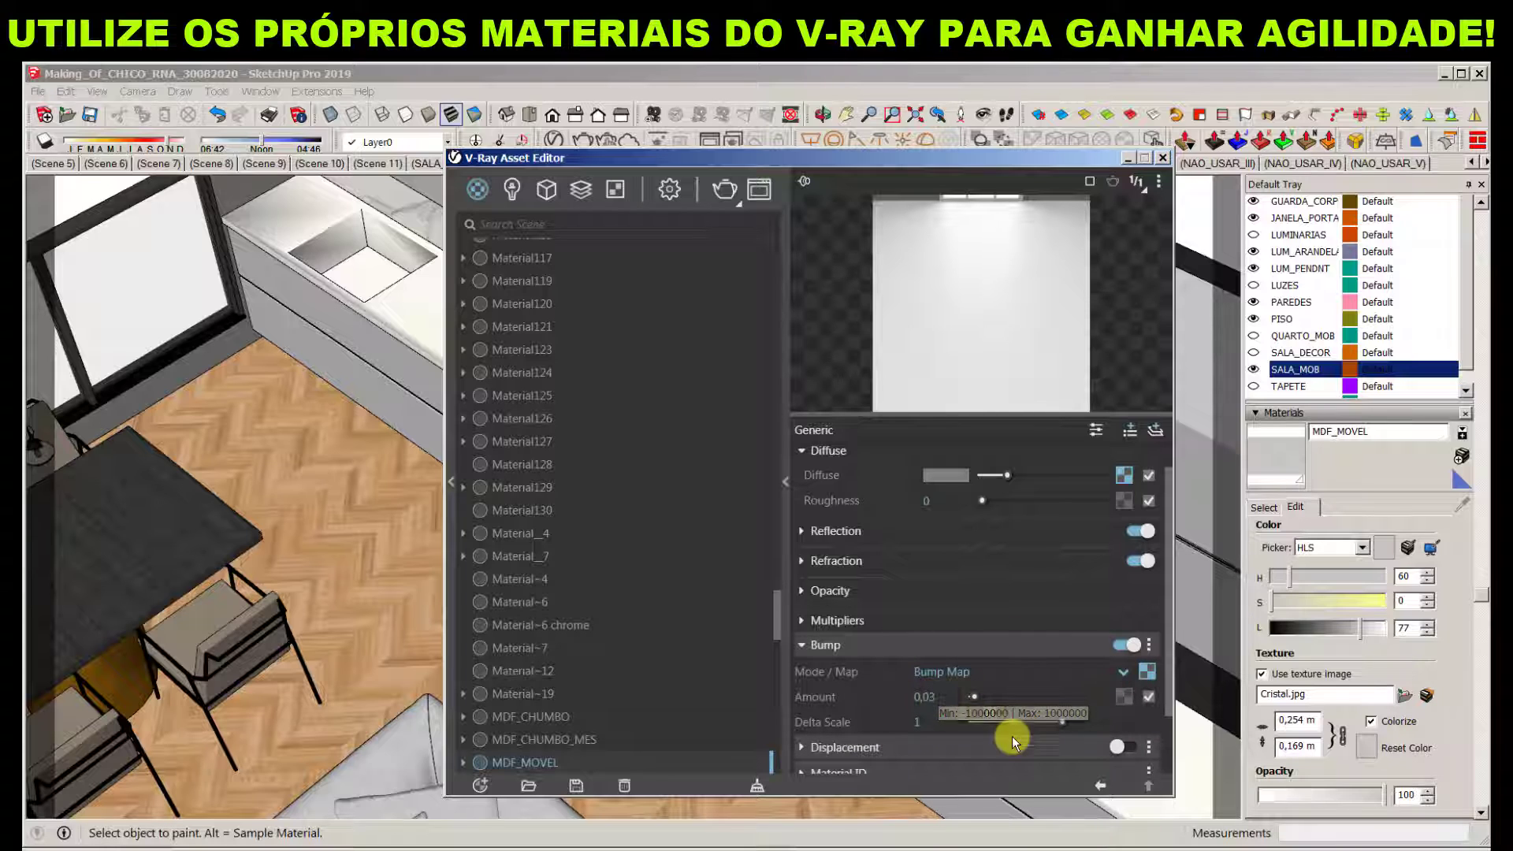
left_click(1146, 671)
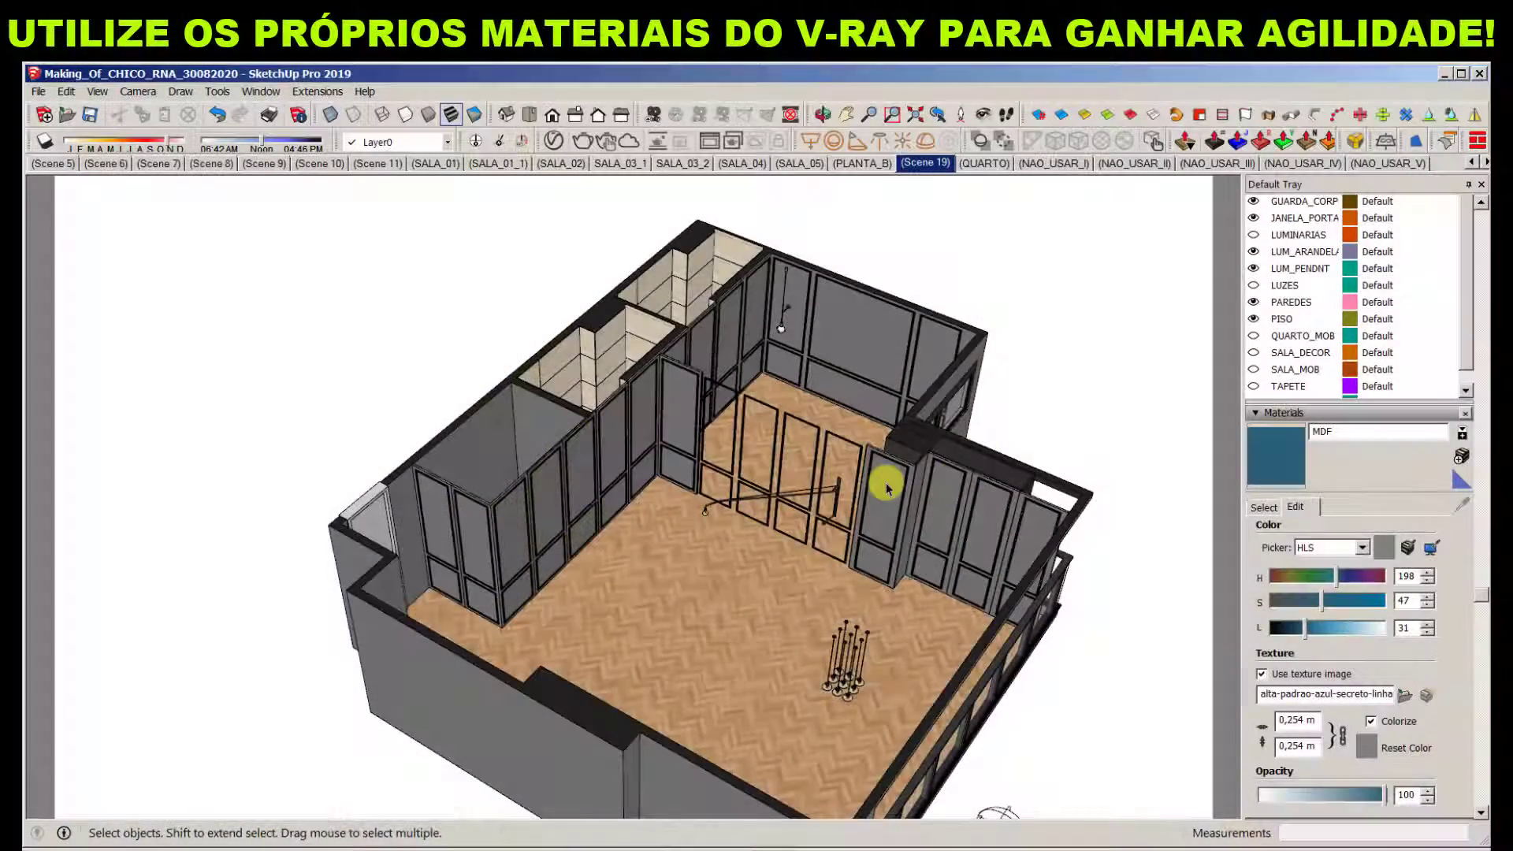
Collapse the Materials section and enlarge the layer list down to the TETO layer
middle_click_drag(887, 488, 197, 520)
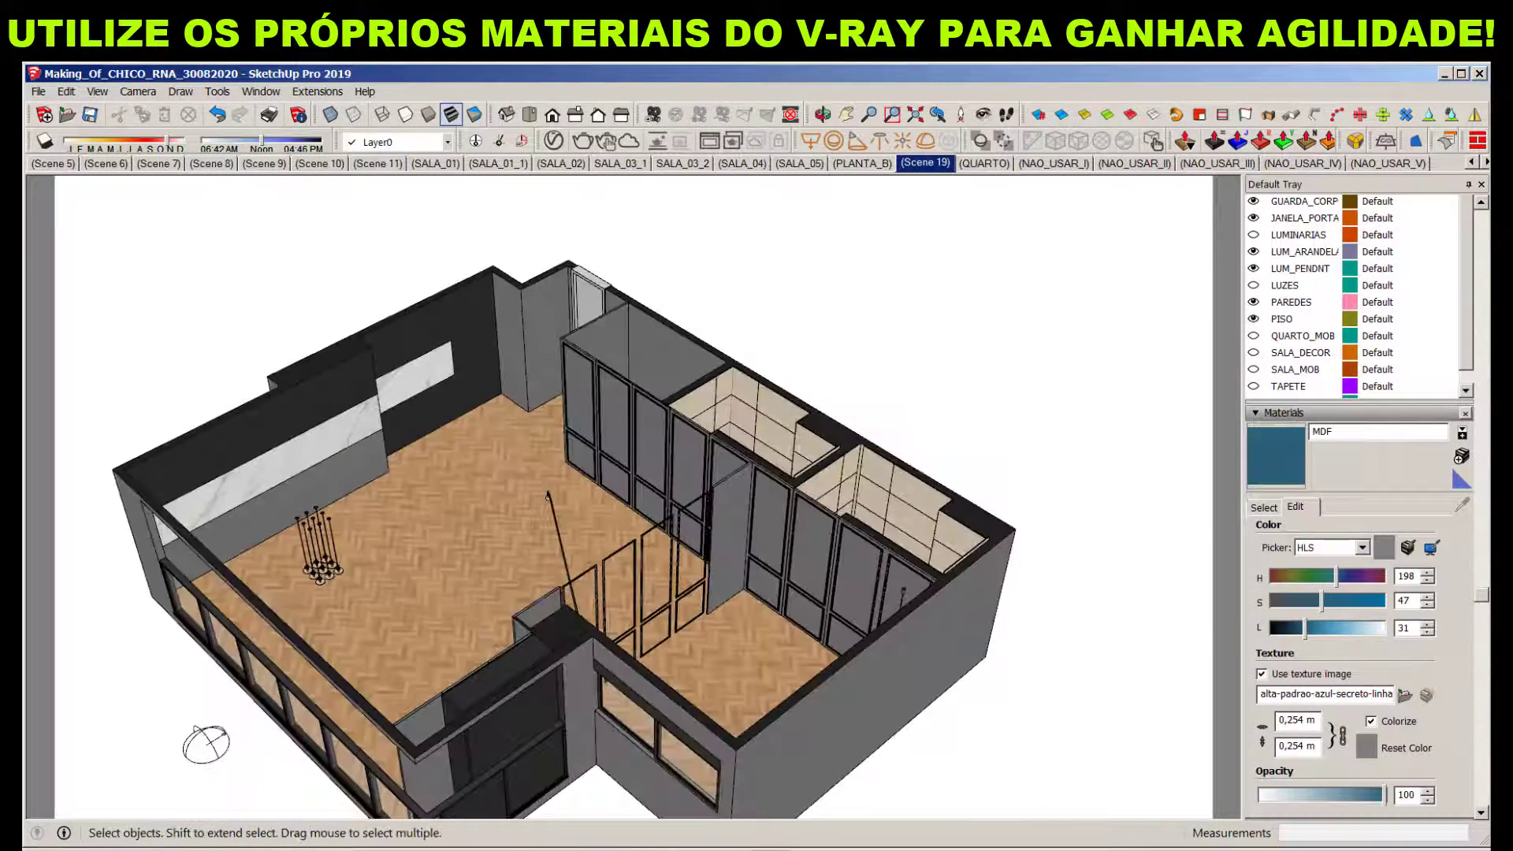
left_click(1349, 413)
scroll(1289, 308, "up", 2)
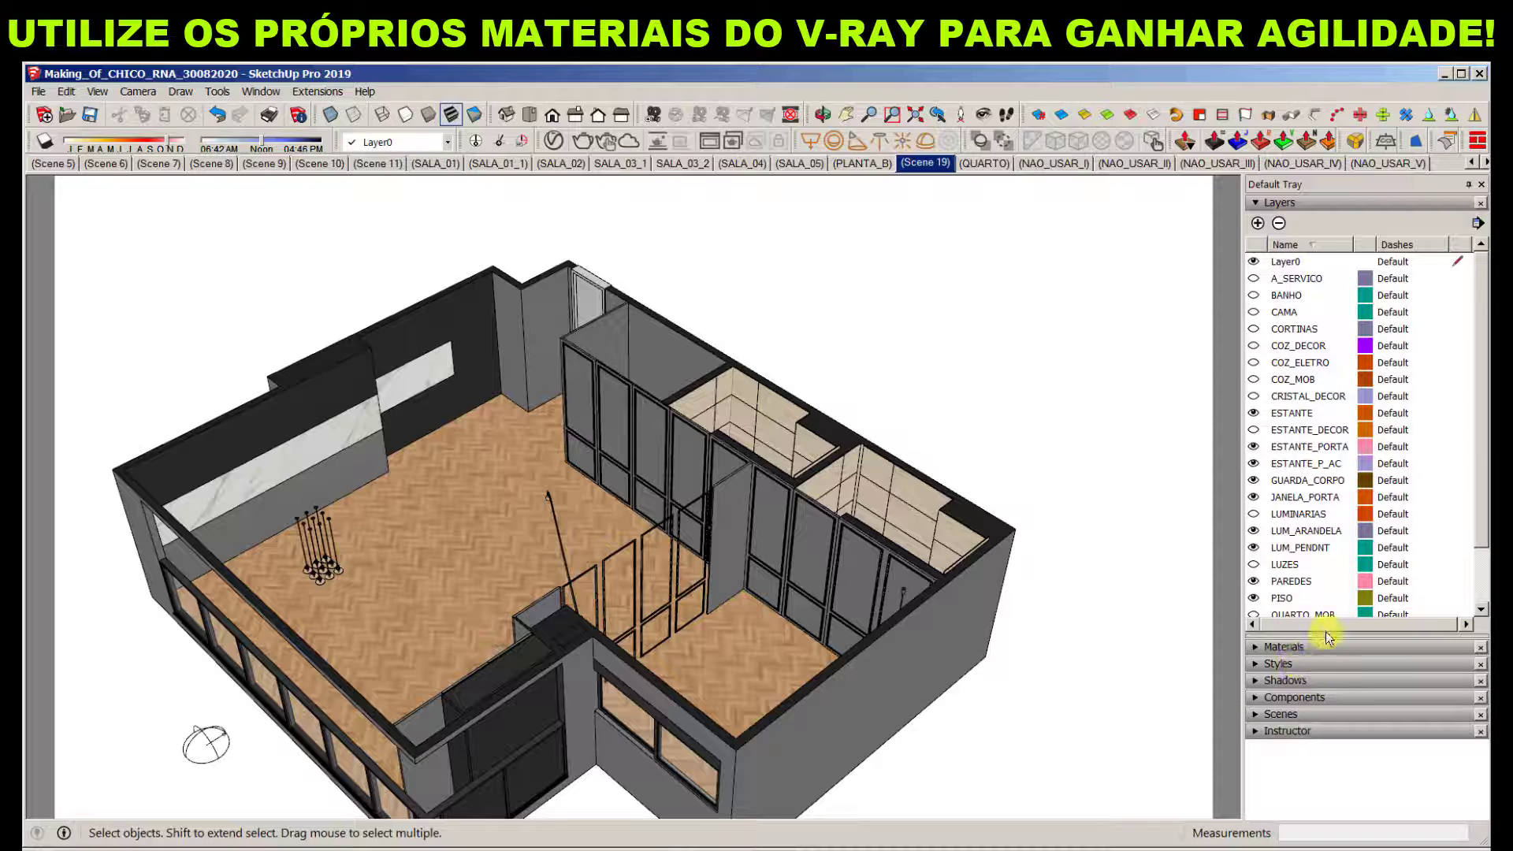
left_click_drag(1329, 636, 1327, 707)
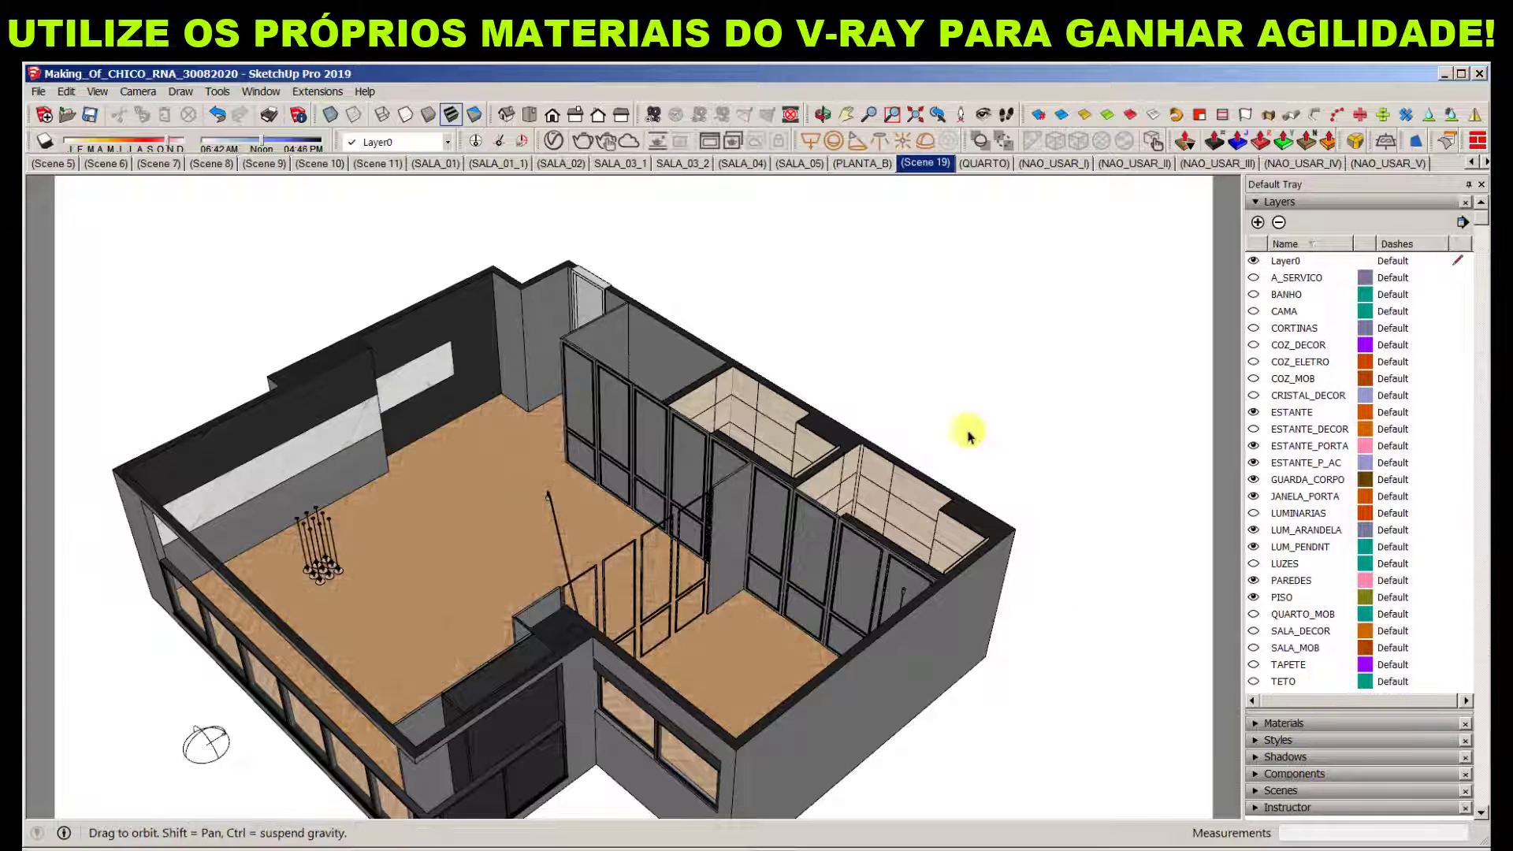
middle_click_drag(970, 433, 883, 465)
scroll(883, 464, "up", 8)
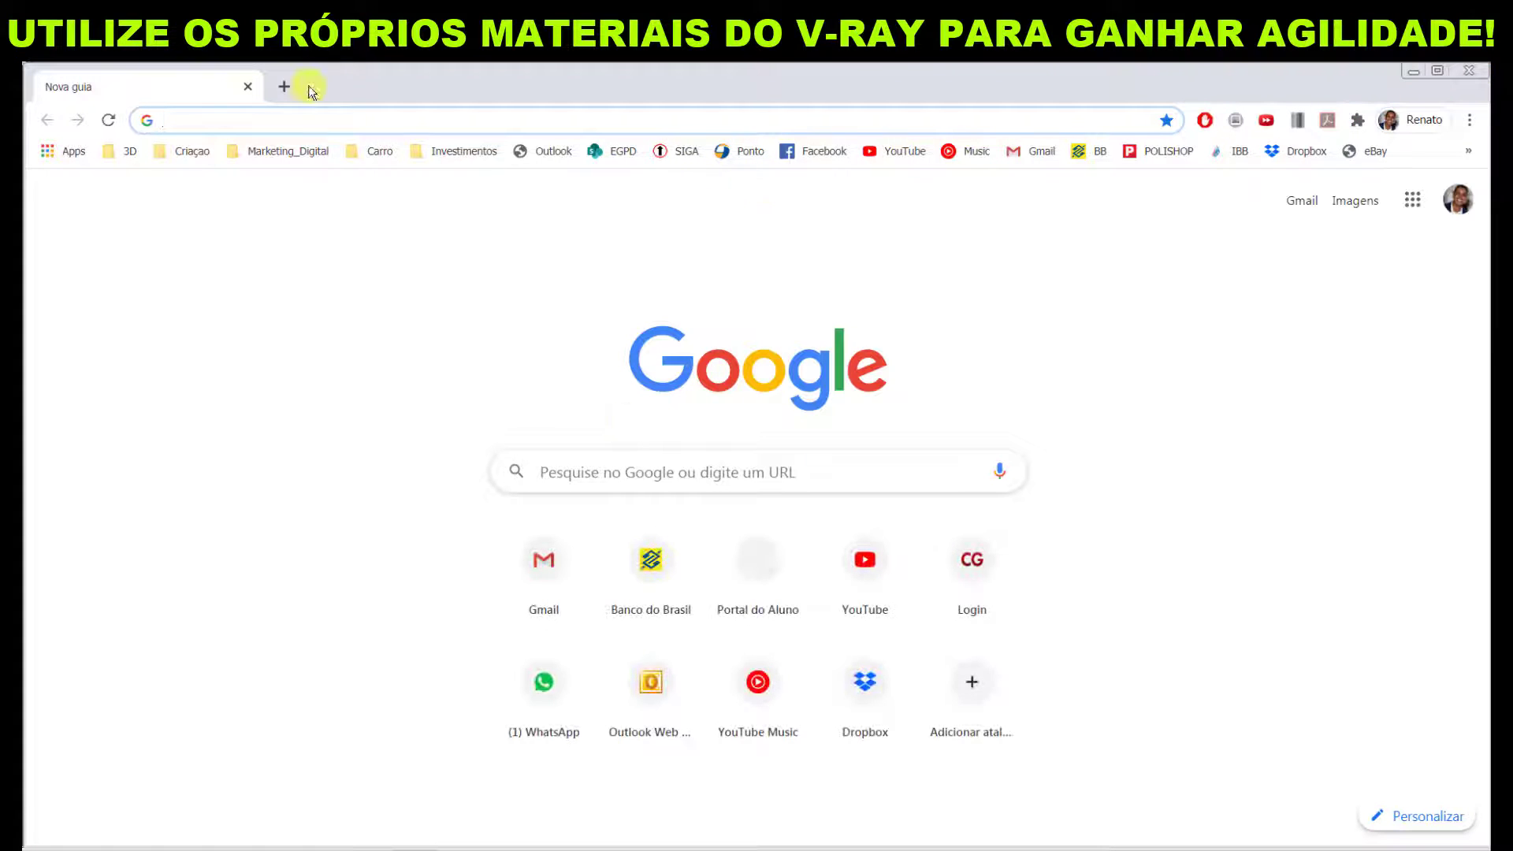
In the browser, open textures.com and search its textures for TRAVERTINO
type("TExtures.com")
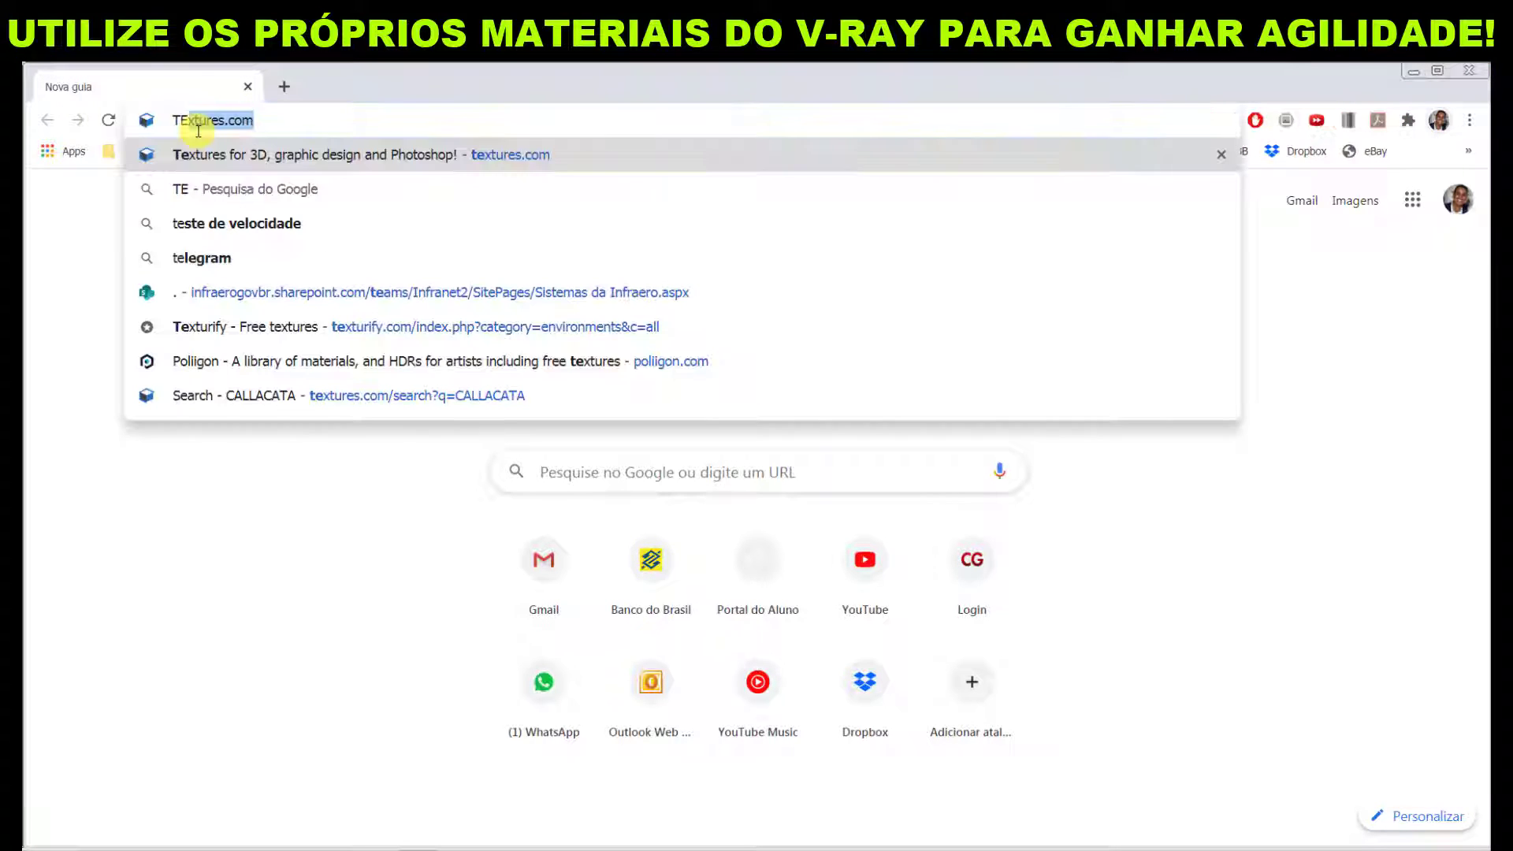
key("Return")
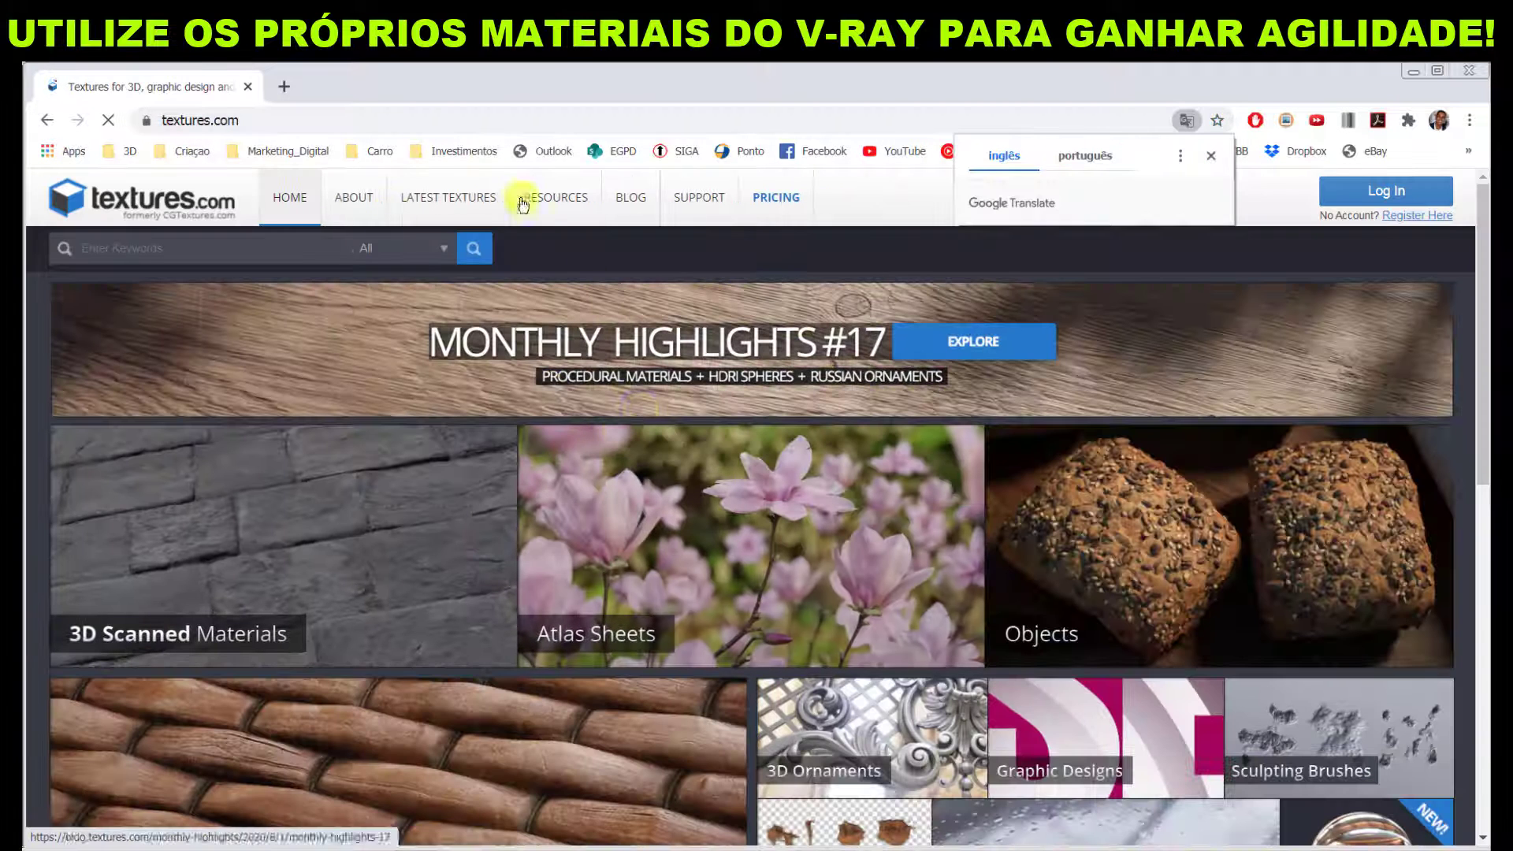
left_click(268, 236)
type("TRAVERTI")
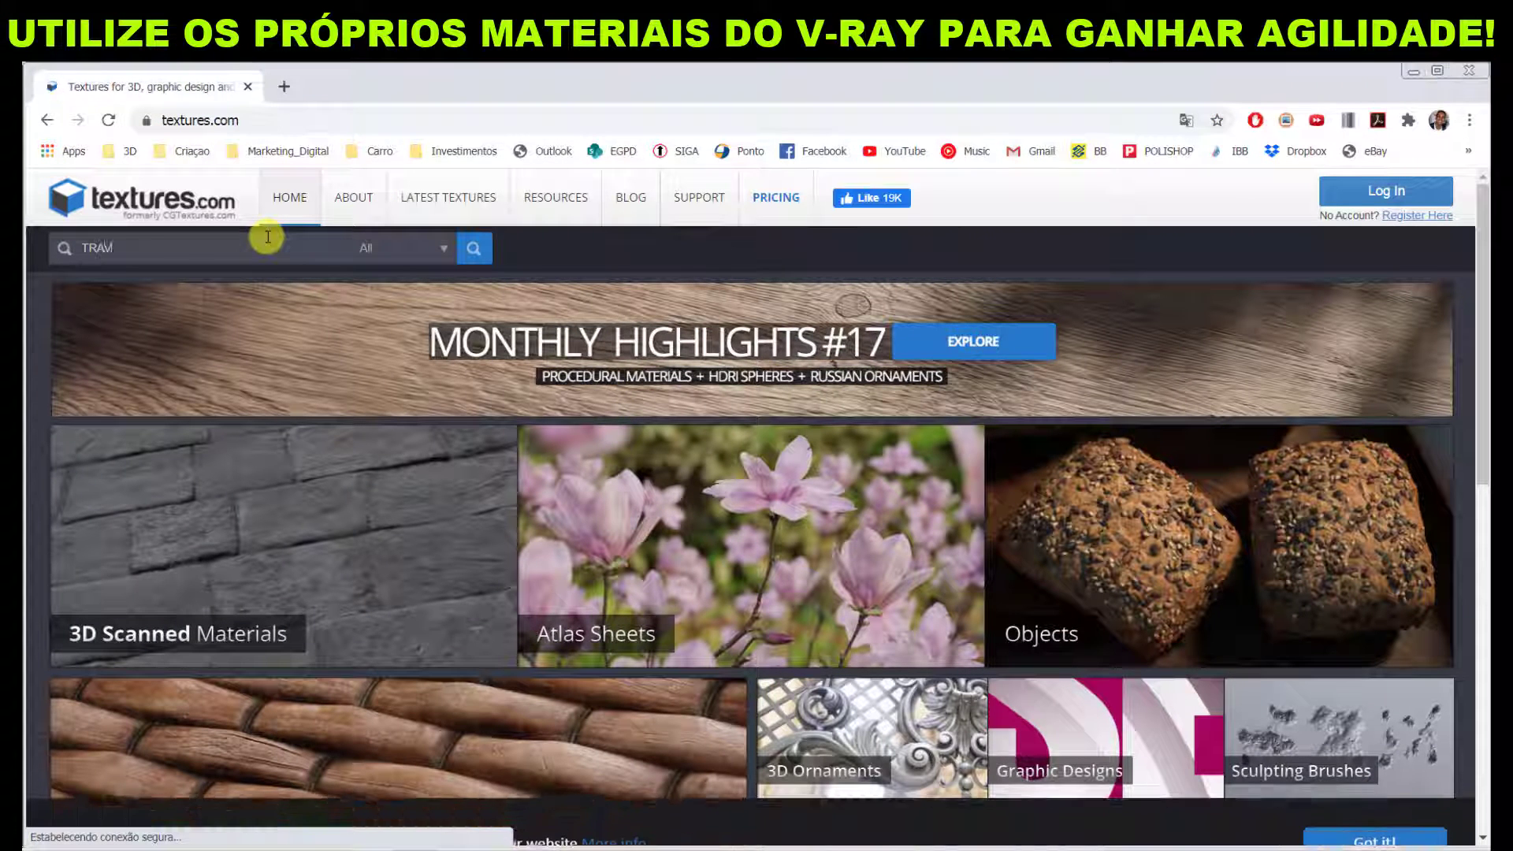
type("NO")
key("Return")
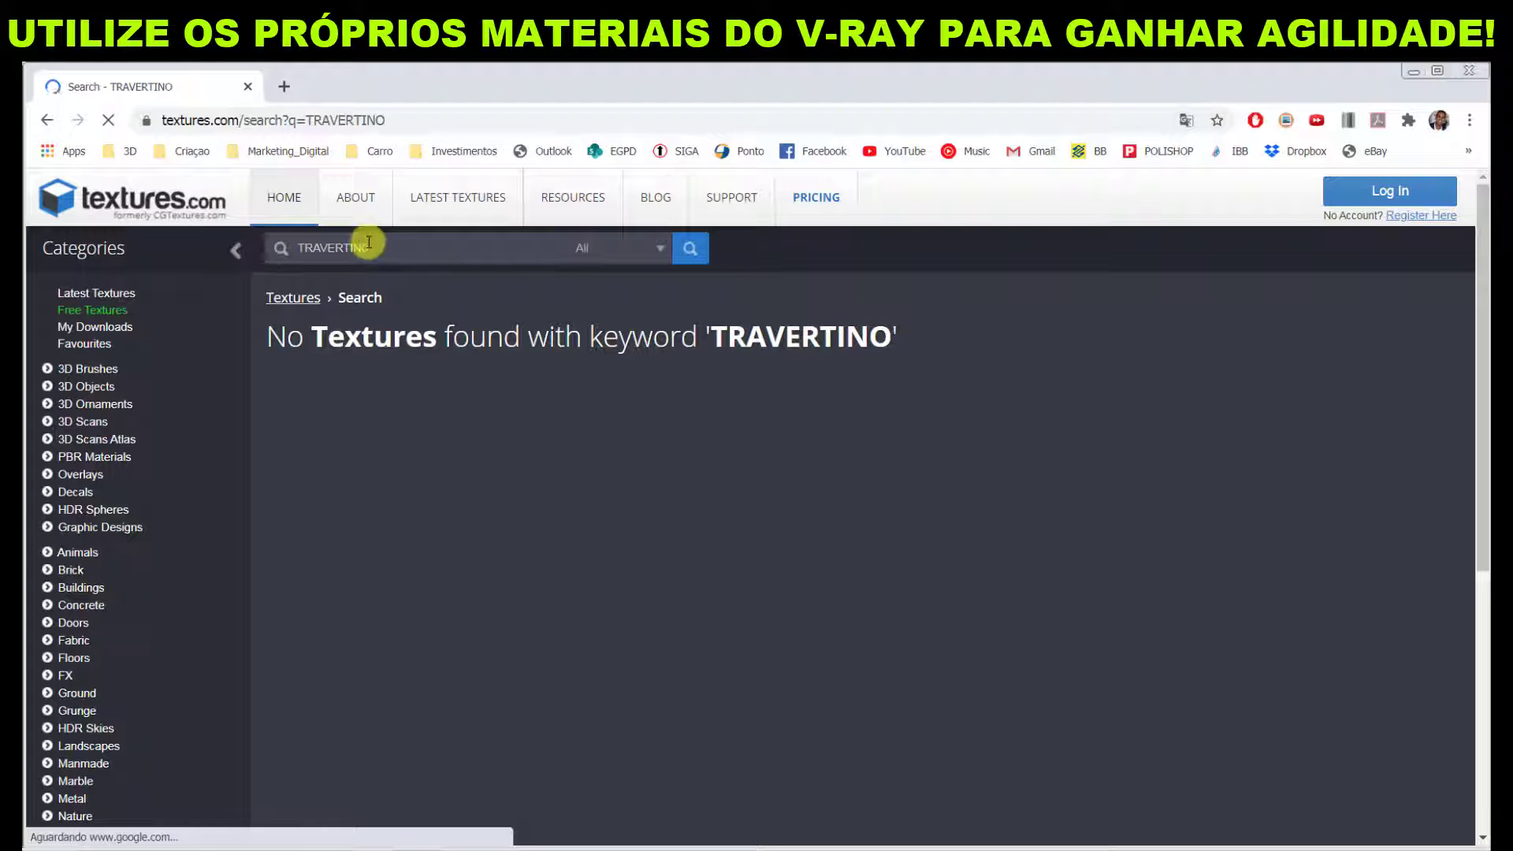
Shorten the texture search keyword to TRAVERT and look through the matching textures
key("BackSpace")
key("BackSpace")
key("BackSpace")
key("Return")
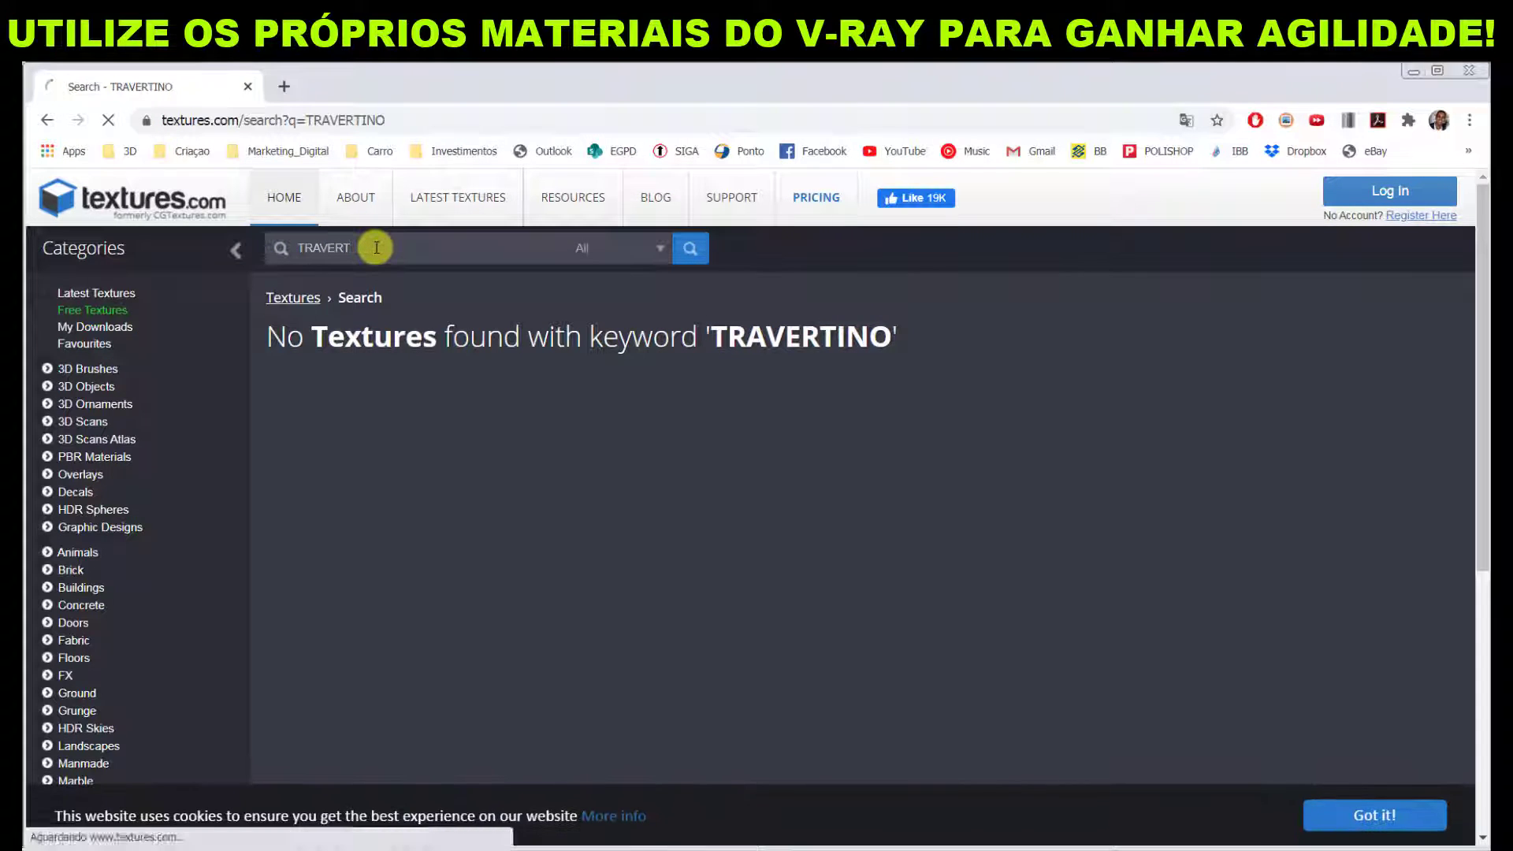
scroll(630, 422, "down", 1)
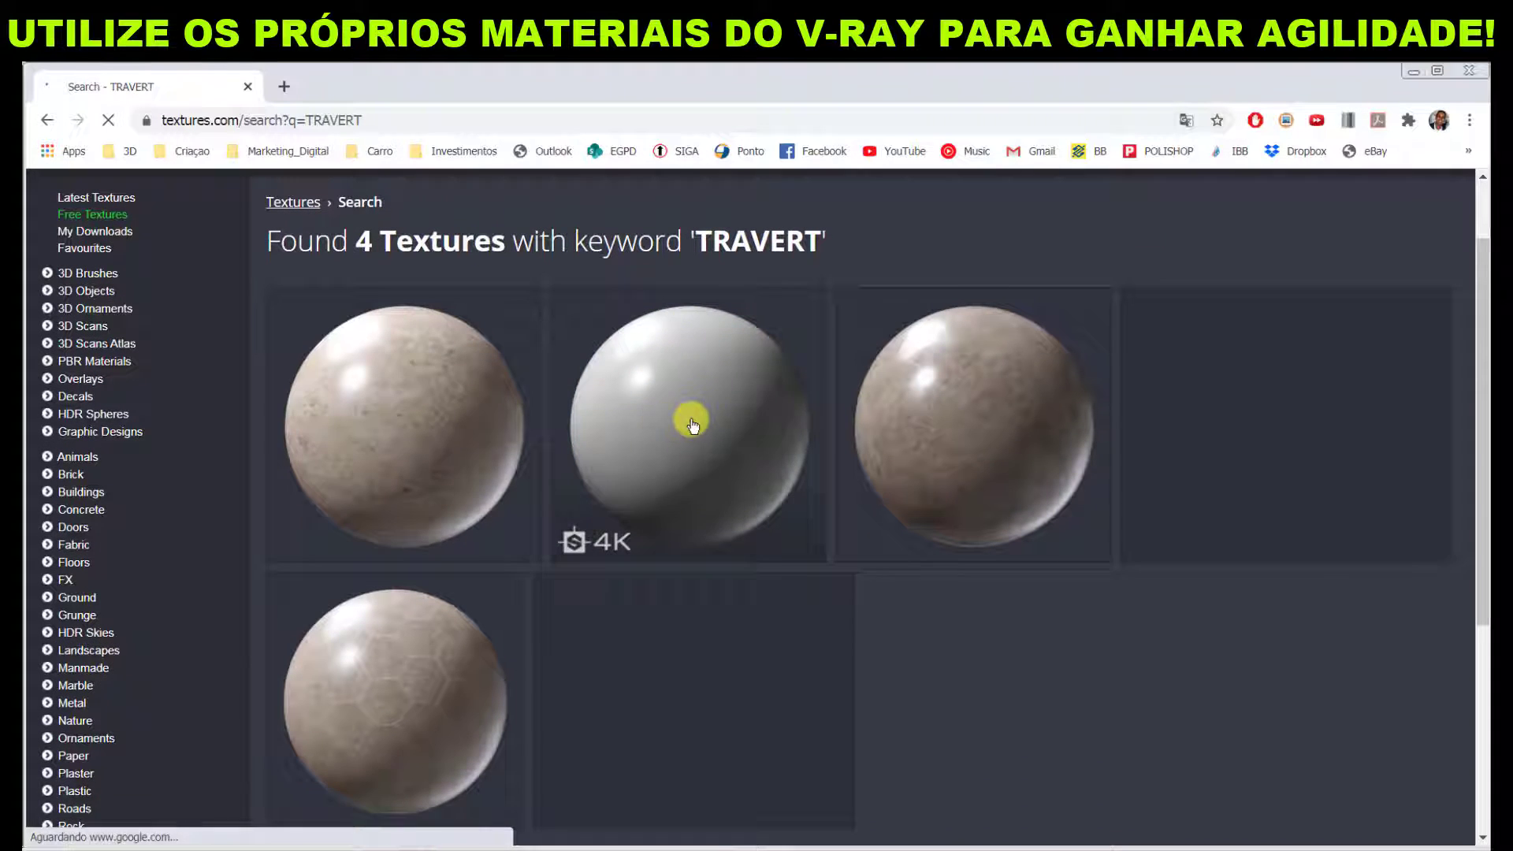
Open the first travertine texture, Polished Travertine Slab - PBR0436, and examine its preview and its albedo, normal and roughness maps
left_click(384, 447)
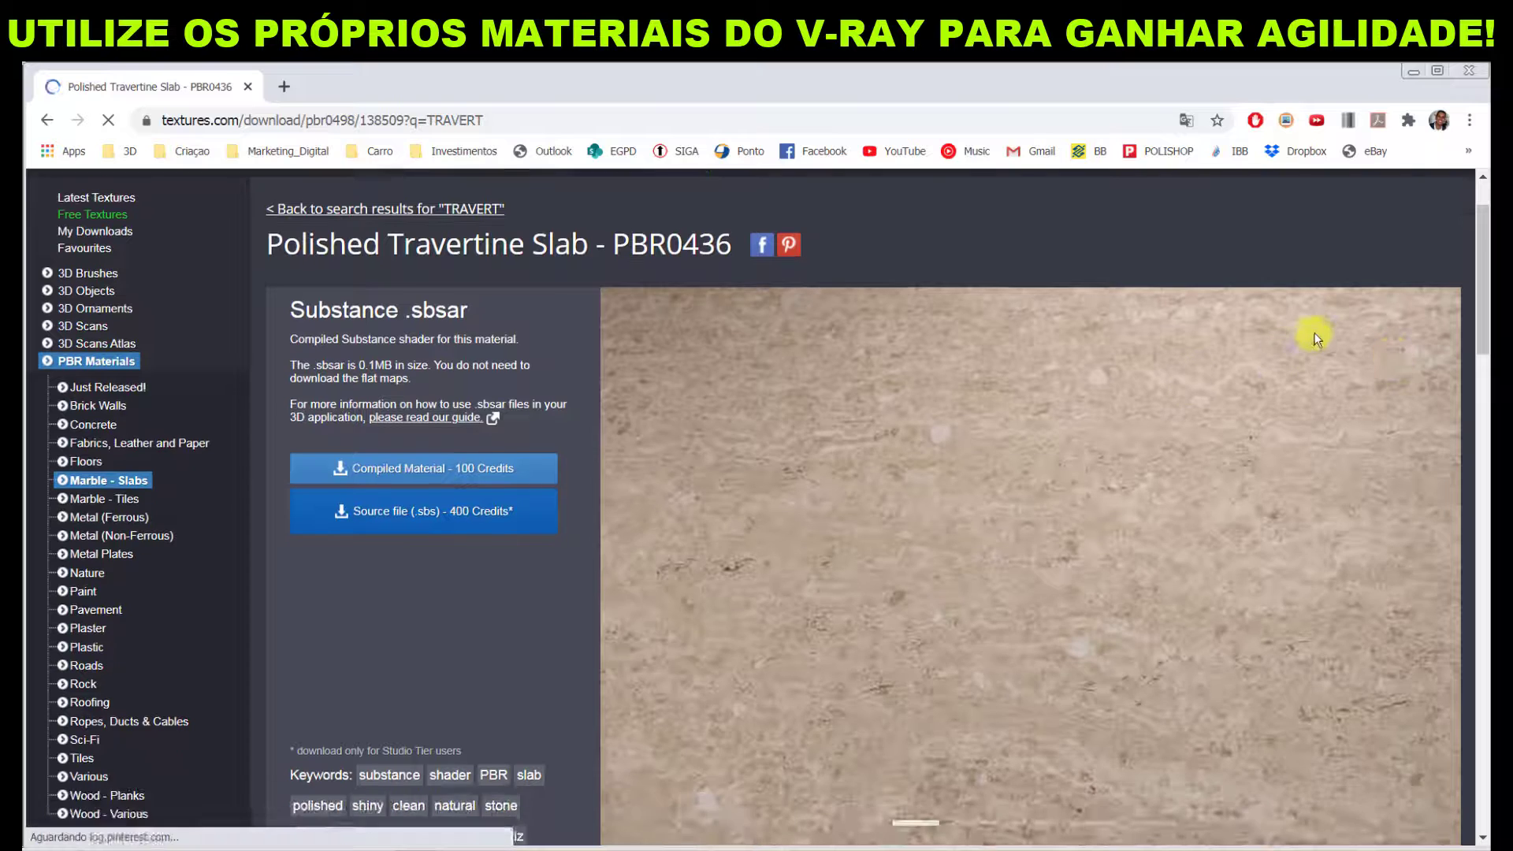
scroll(1385, 338, "down", 4)
scroll(1307, 348, "down", 6)
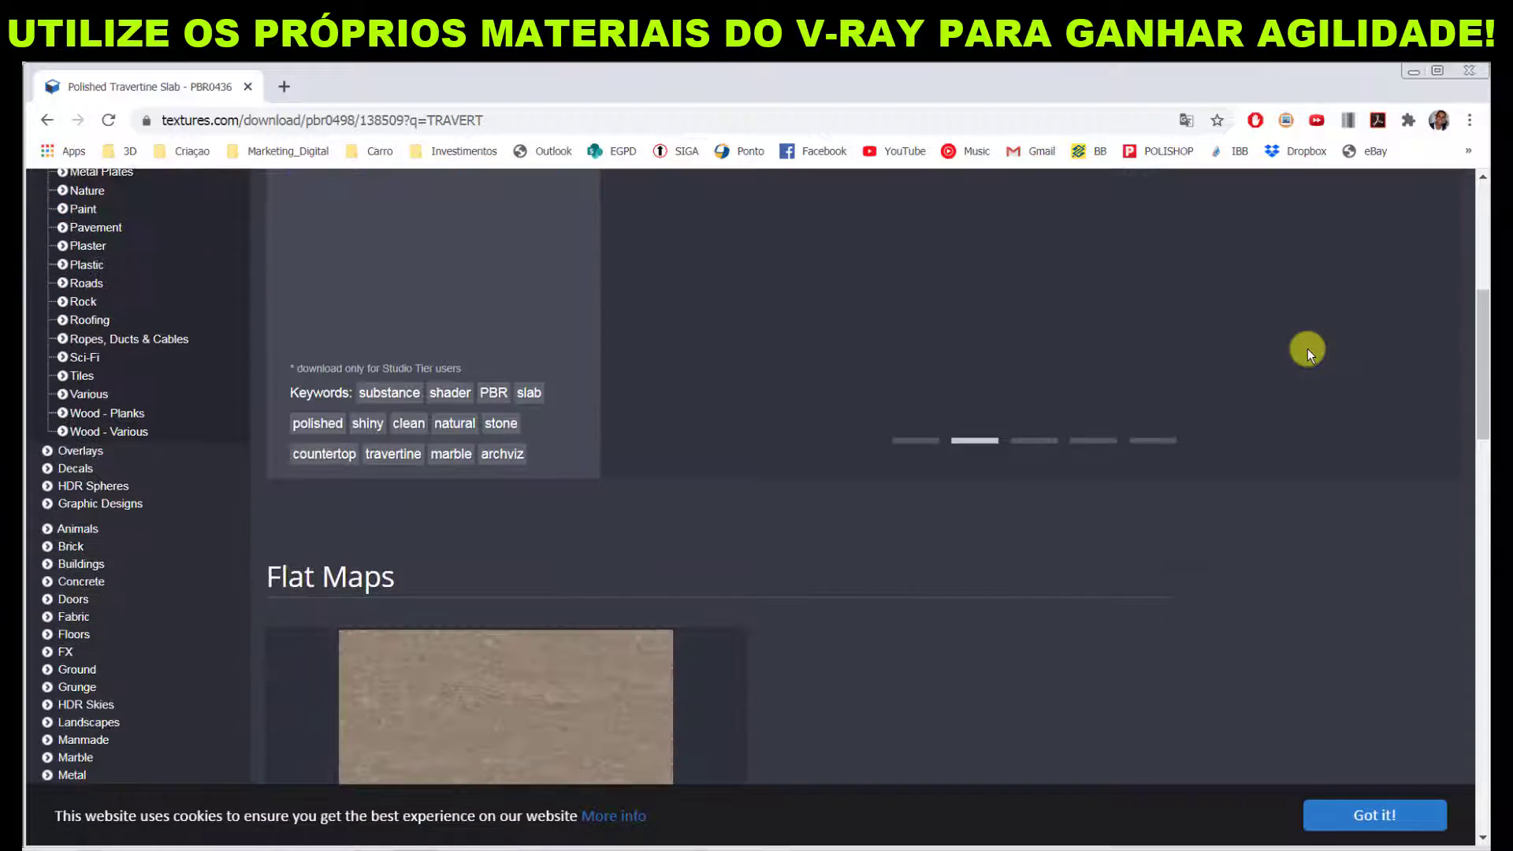
scroll(479, 481, "down", 6)
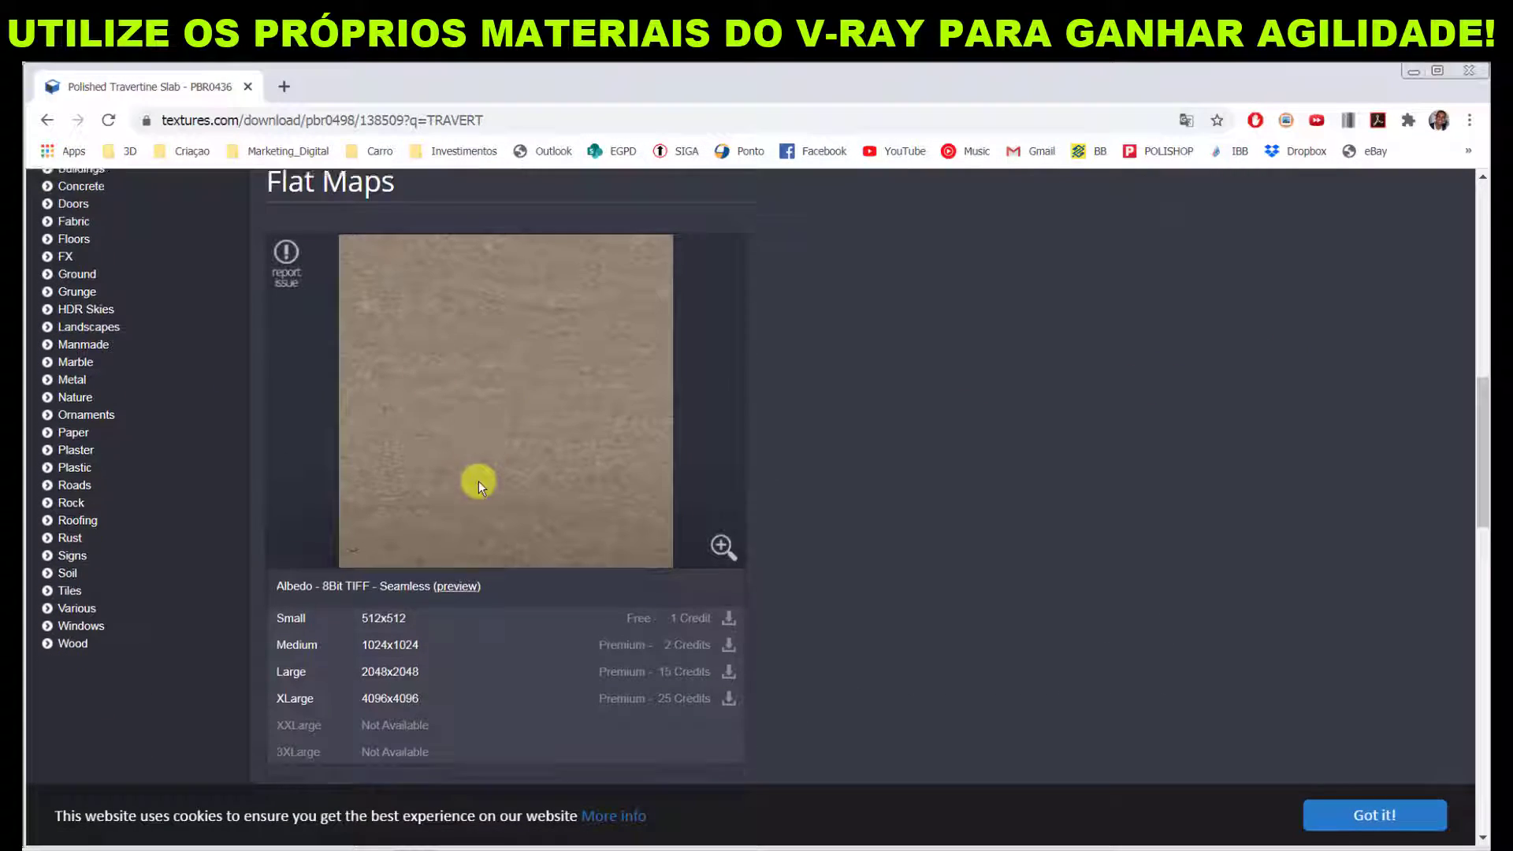
scroll(481, 405, "down", 1)
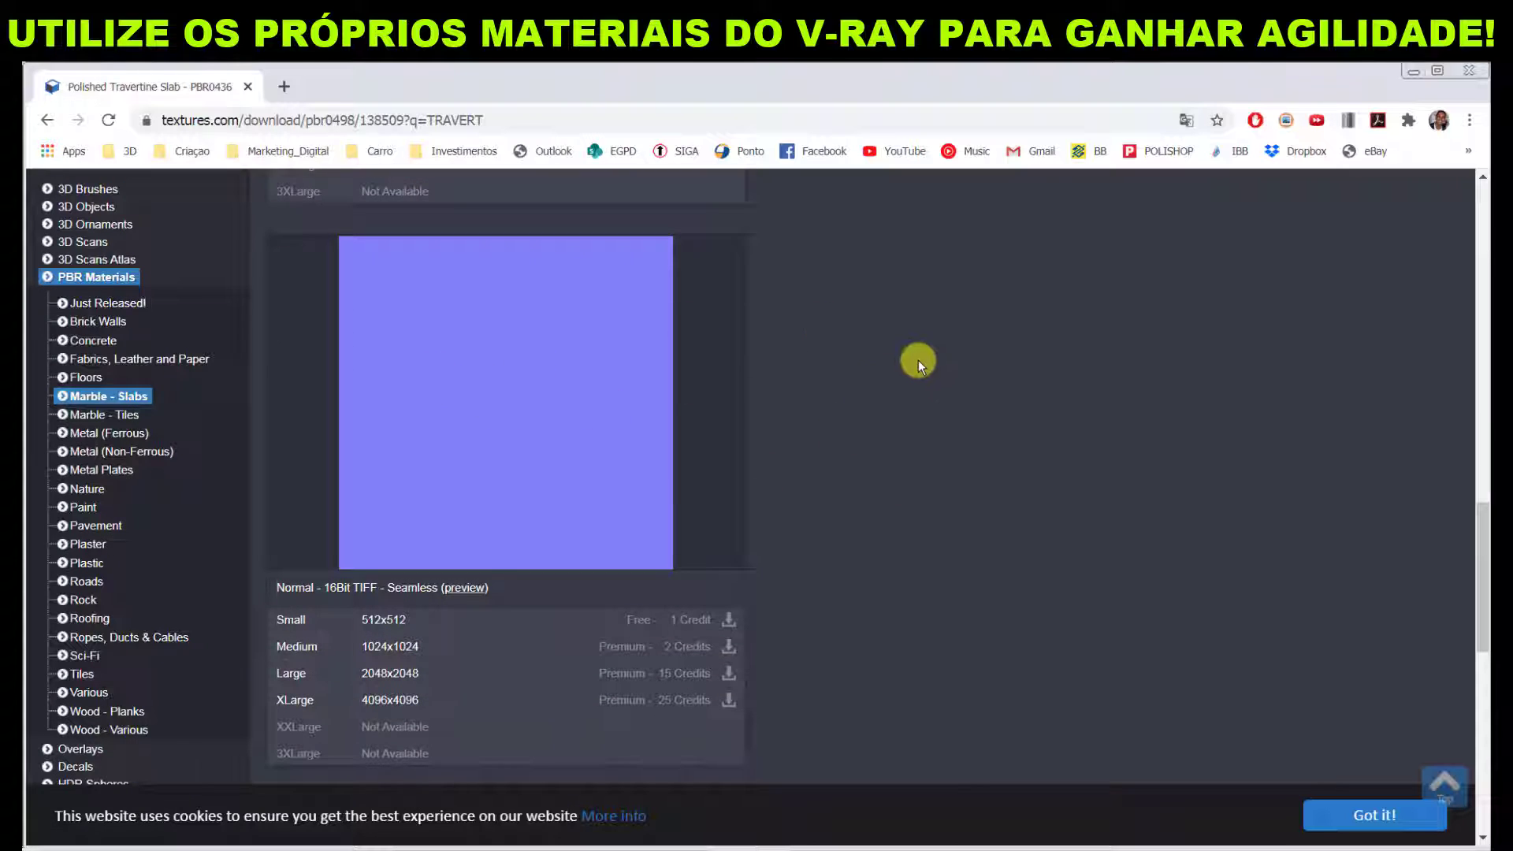
scroll(919, 364, "down", 4)
scroll(910, 414, "down", 4)
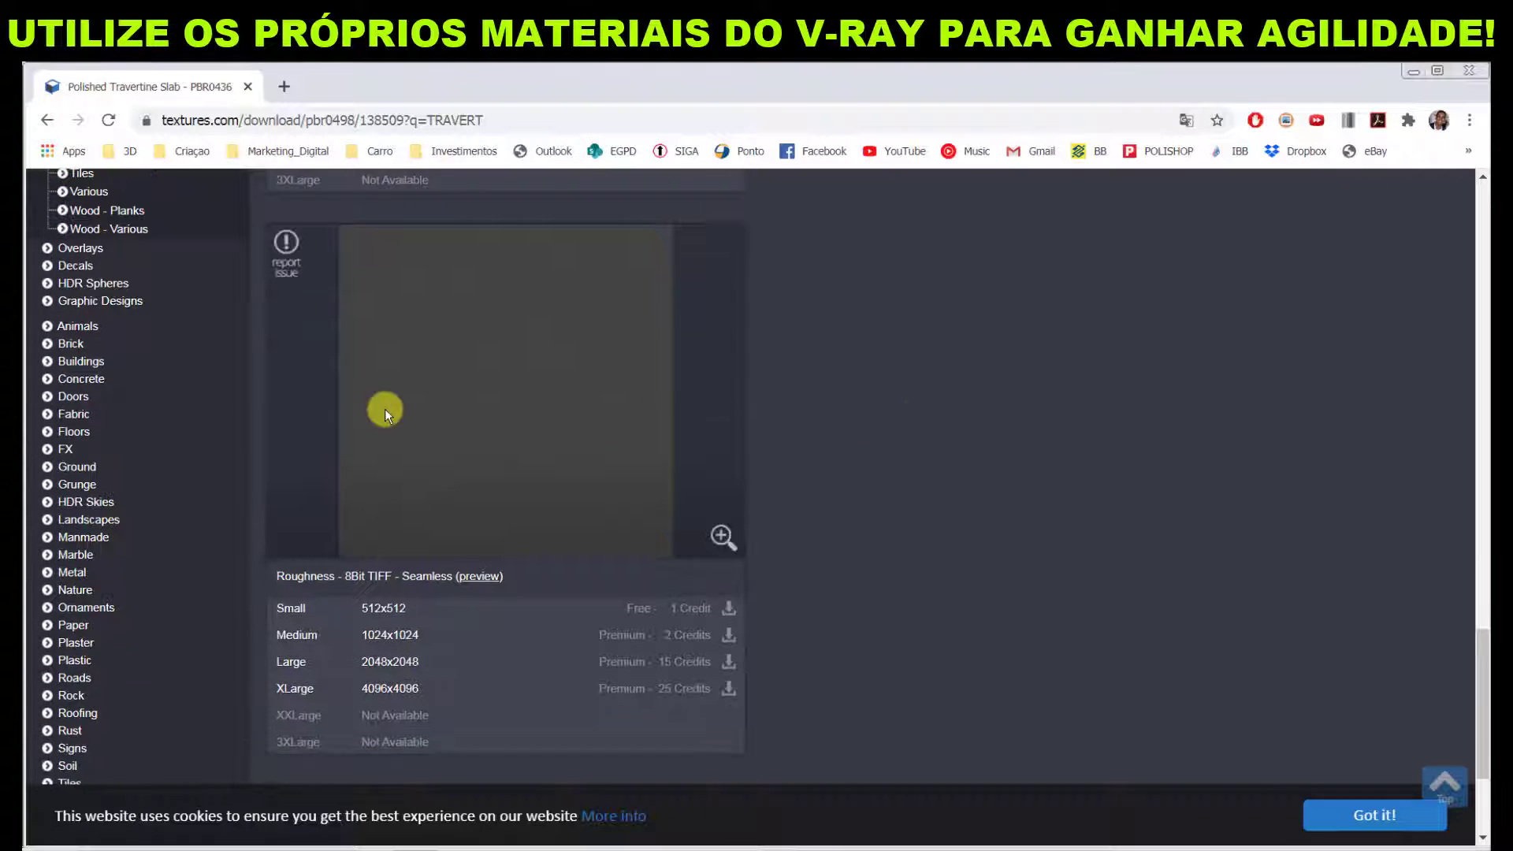
scroll(763, 541, "down", 3)
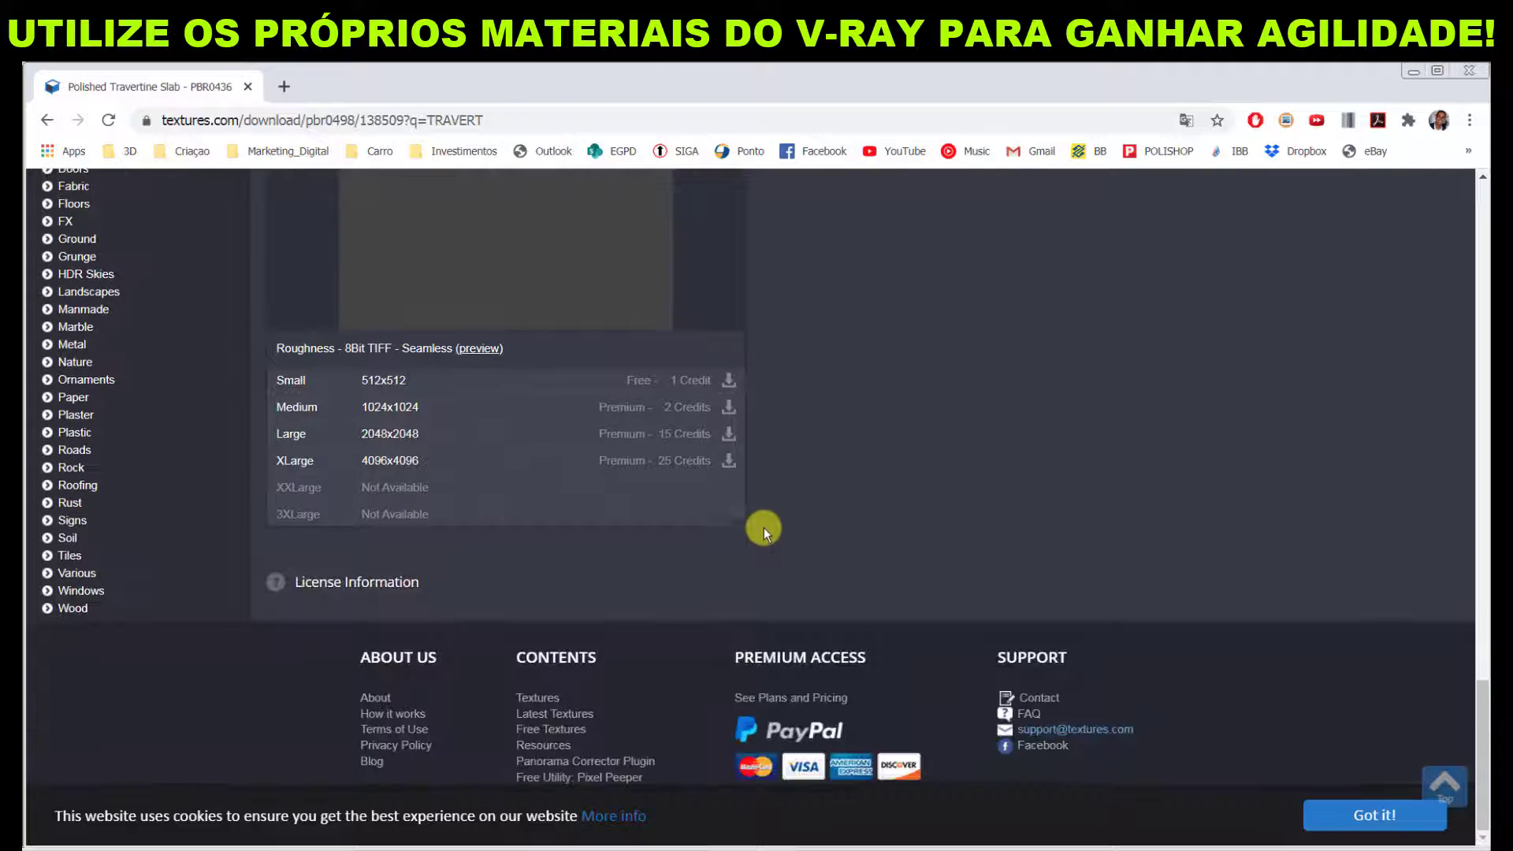
scroll(820, 514, "up", 20)
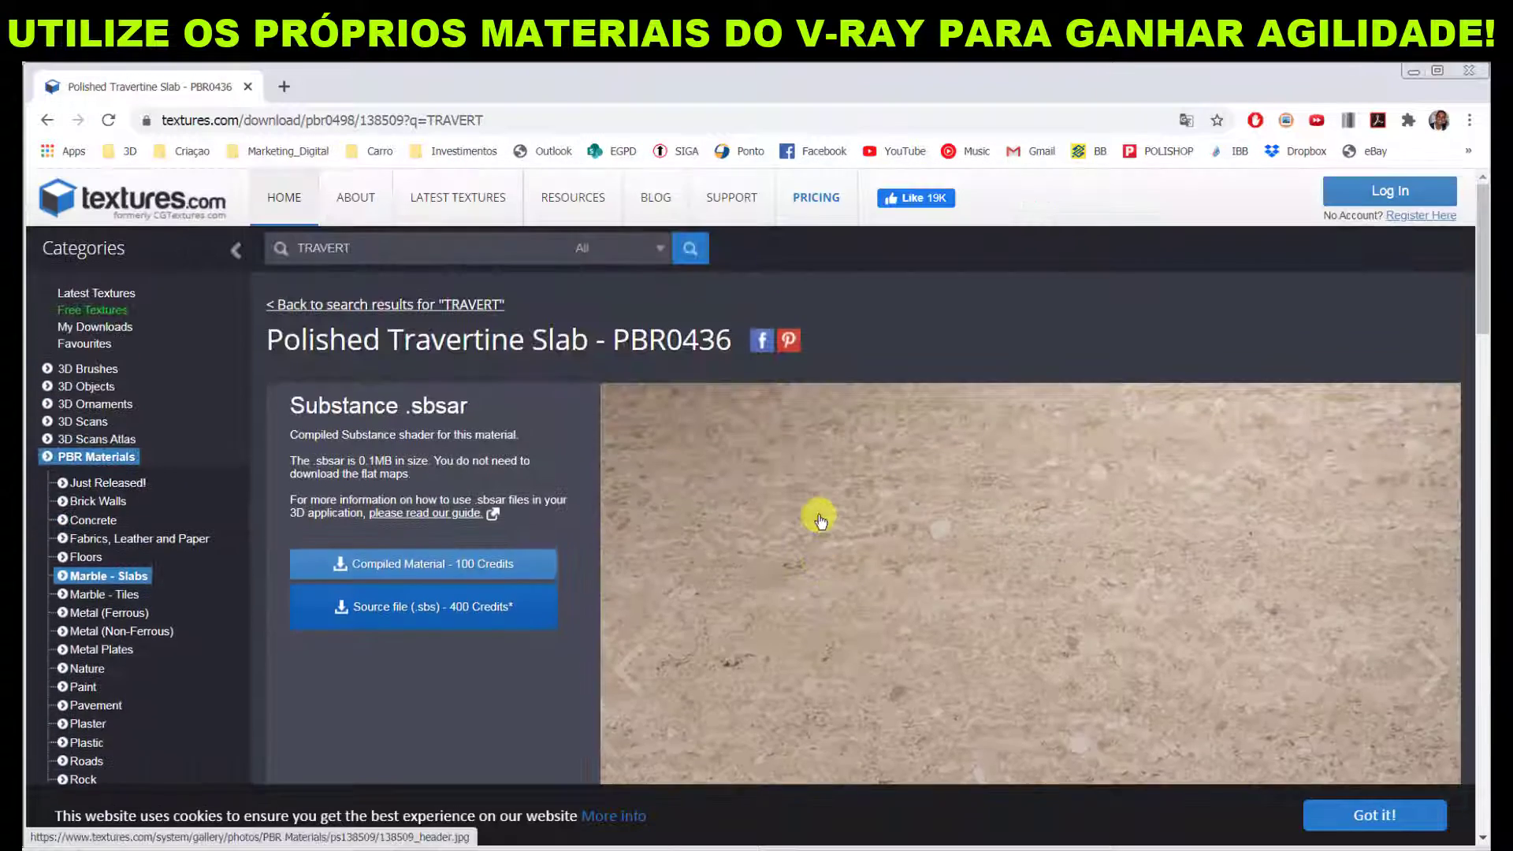
scroll(820, 516, "down", 3)
scroll(819, 516, "up", 3)
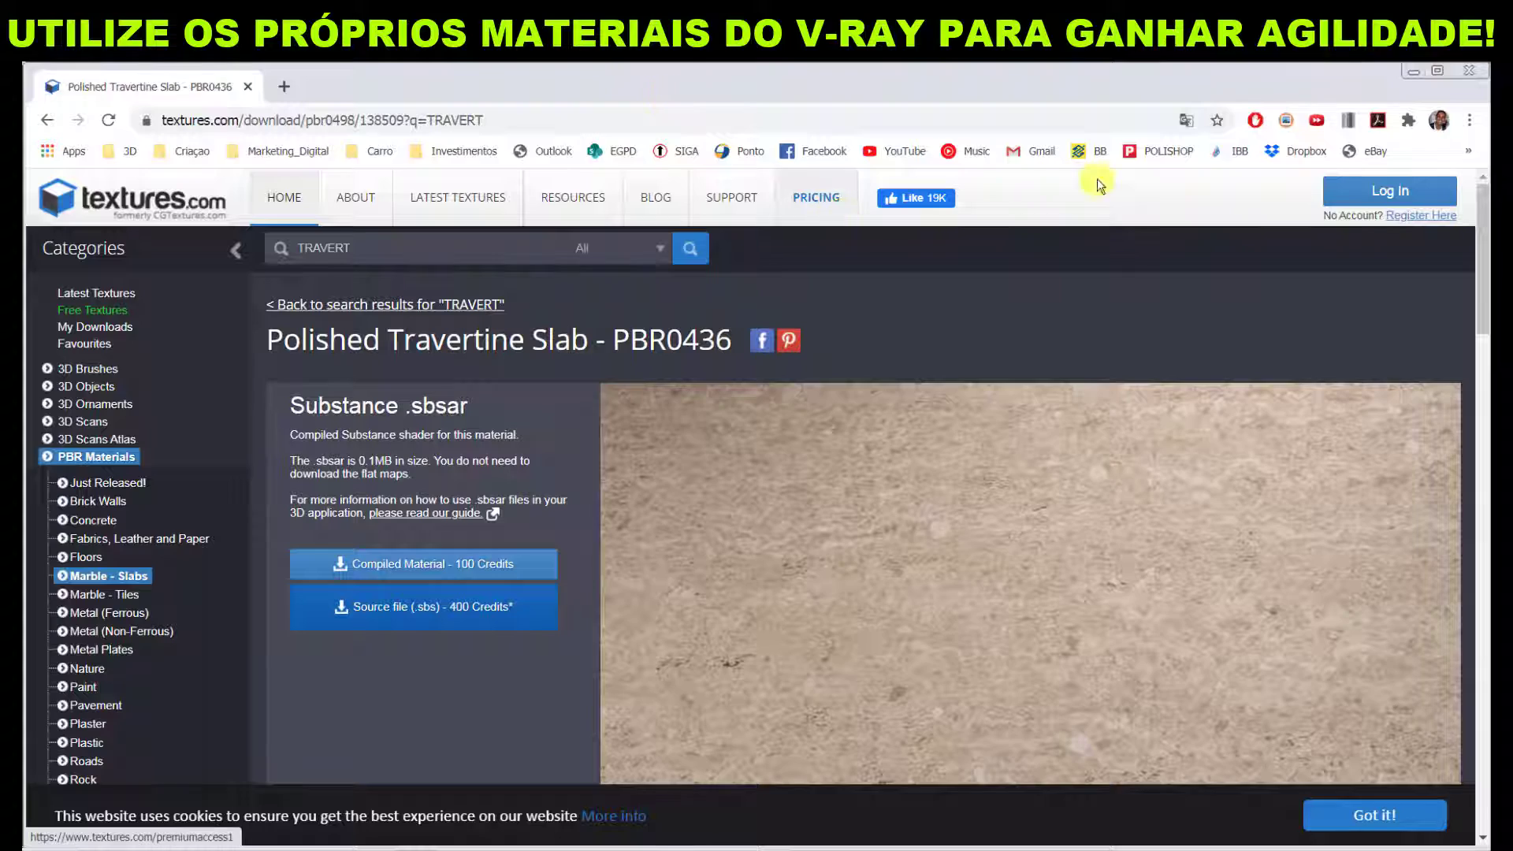
Switch back to SketchUp, frame the travertine-clad walls behind the cabinets and start sampling the wall material
left_click(1414, 71)
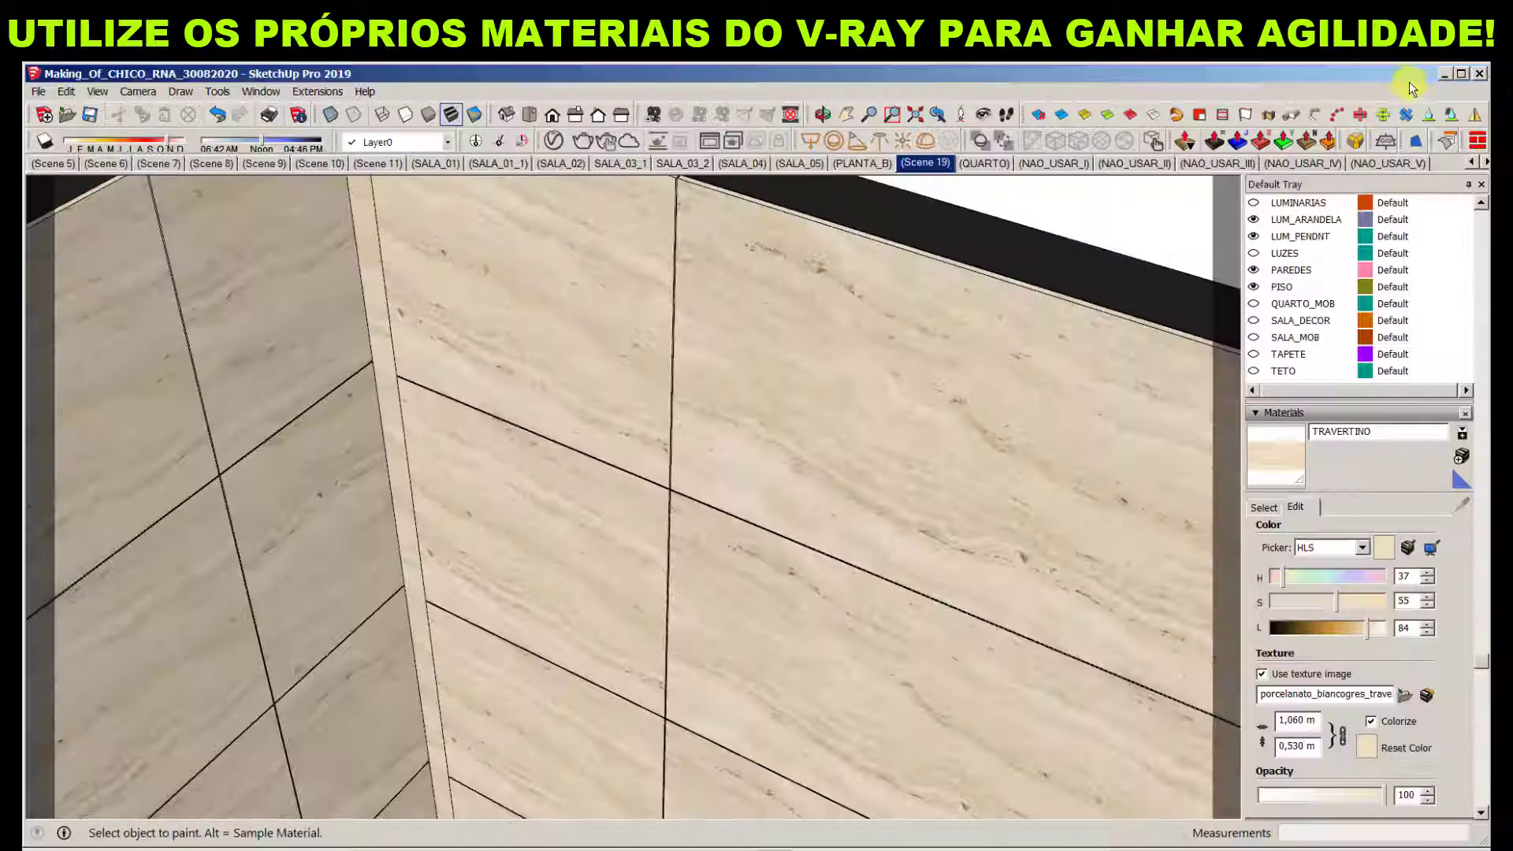
middle_click(803, 350)
key("space")
scroll(797, 380, "down", 5)
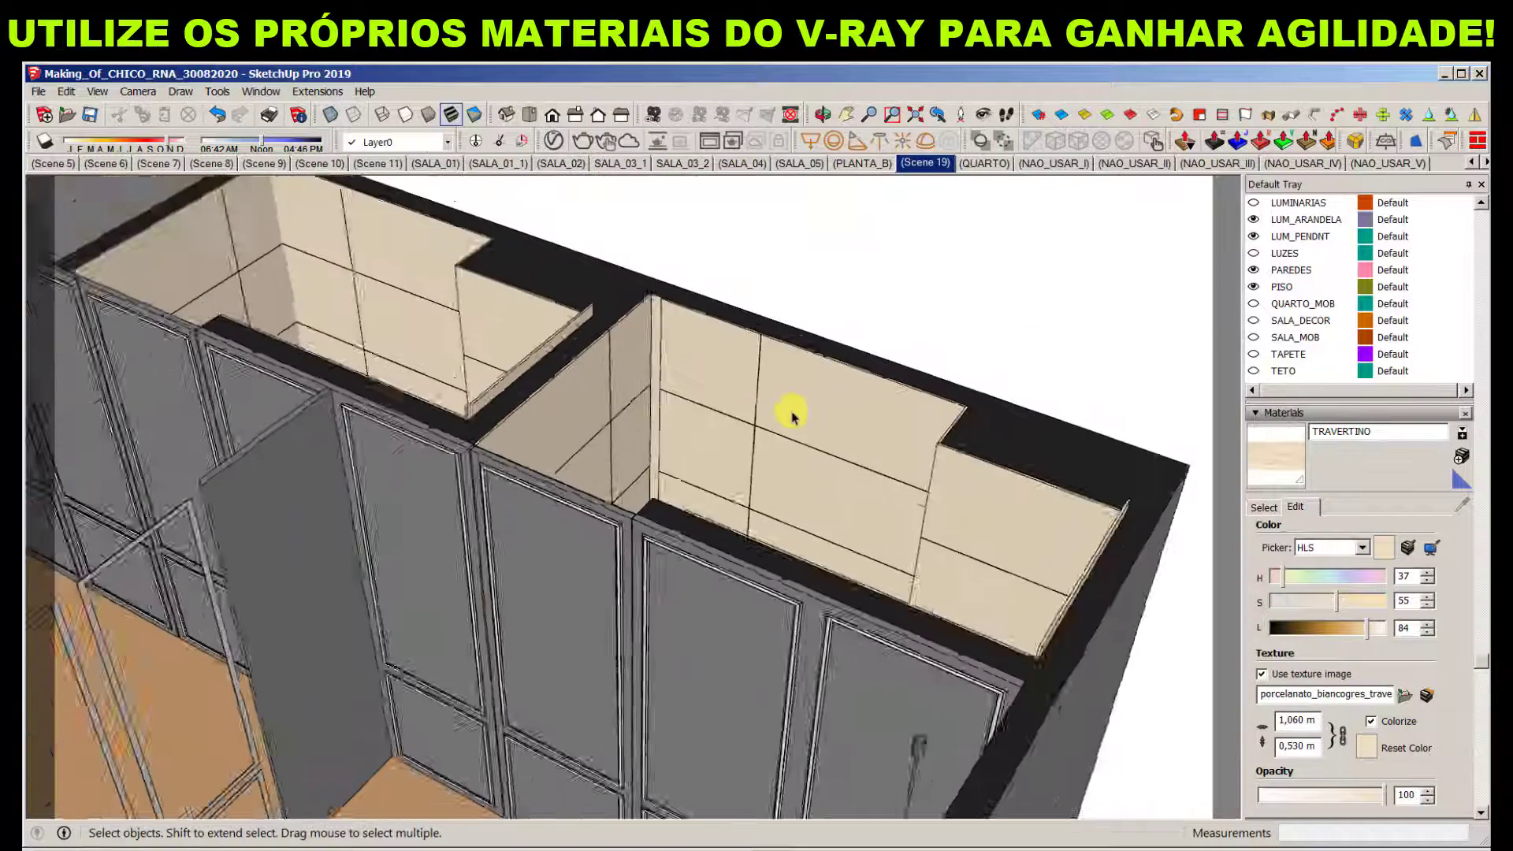
scroll(794, 418, "down", 3)
middle_click_drag(811, 507, 902, 480)
scroll(875, 247, "up", 5)
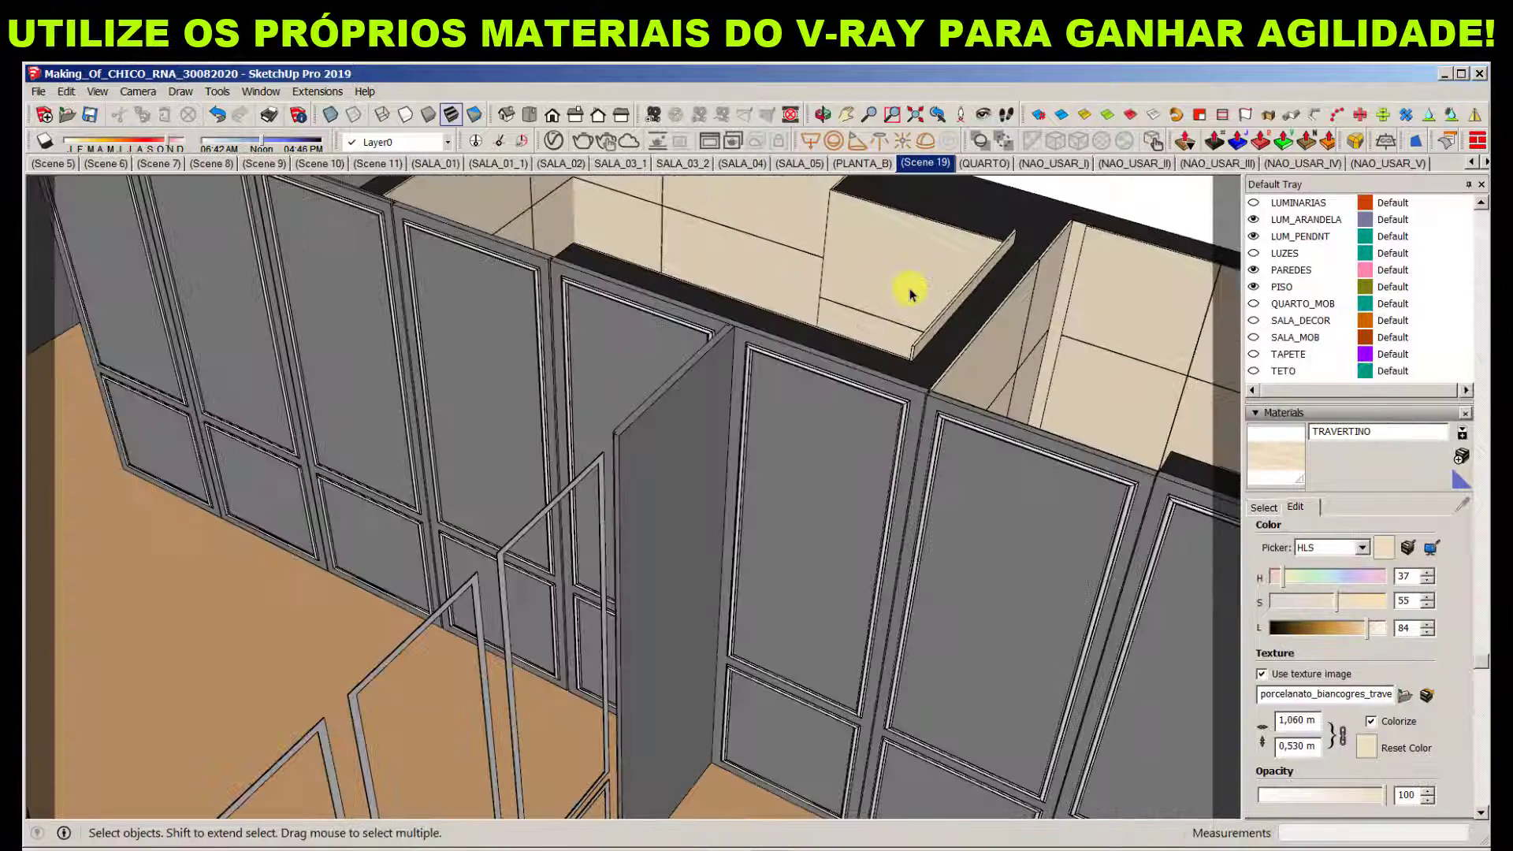
key("b")
key("alt")
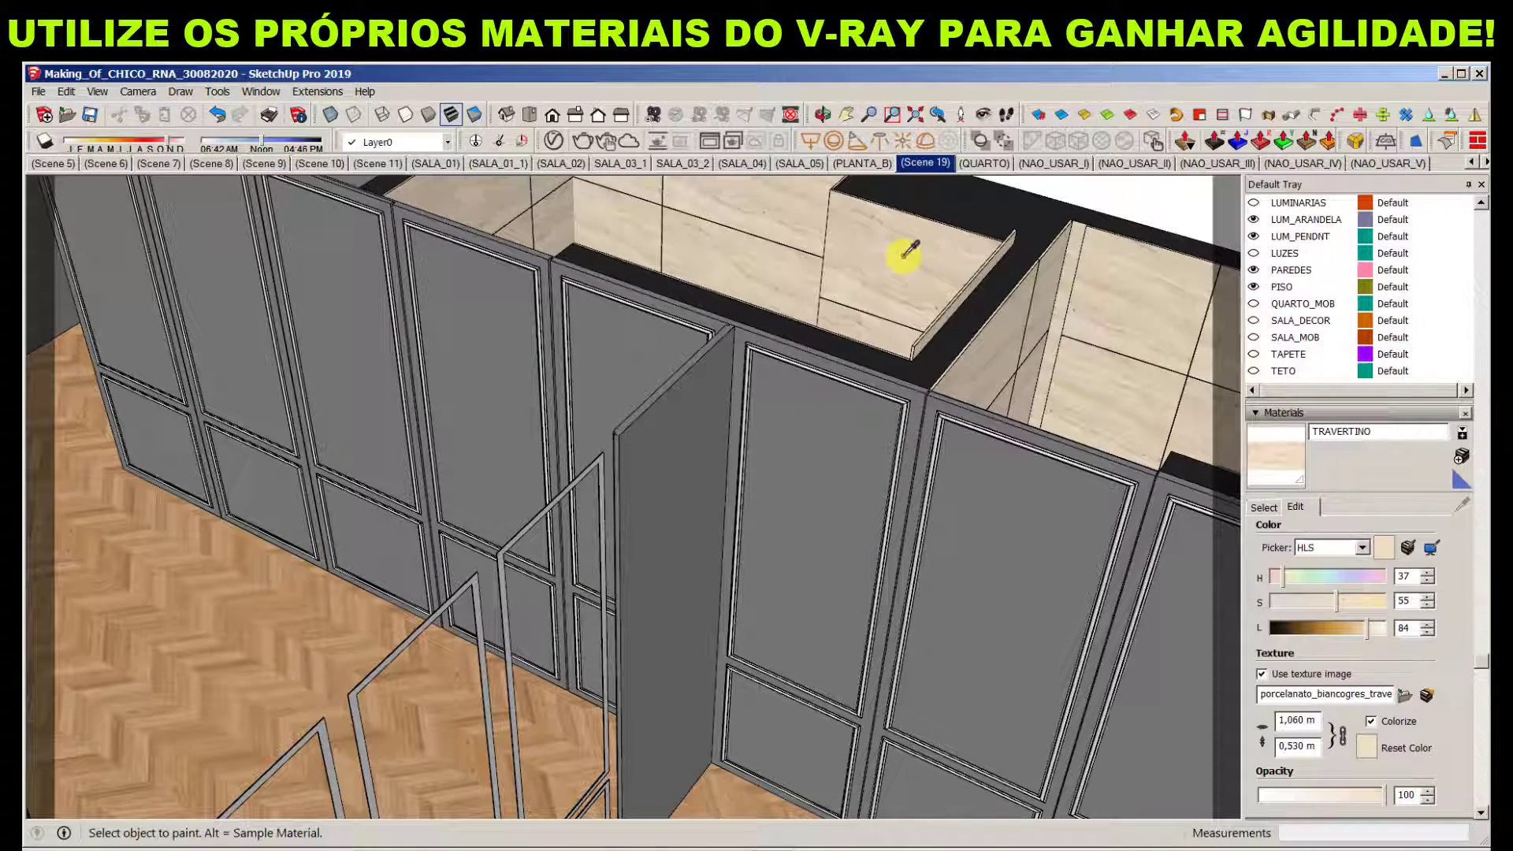
Open the V-Ray Asset Editor beside the model and inspect the TRAVERTINO material's diffuse bitmap
left_click(553, 140)
left_click_drag(1060, 93, 575, 194)
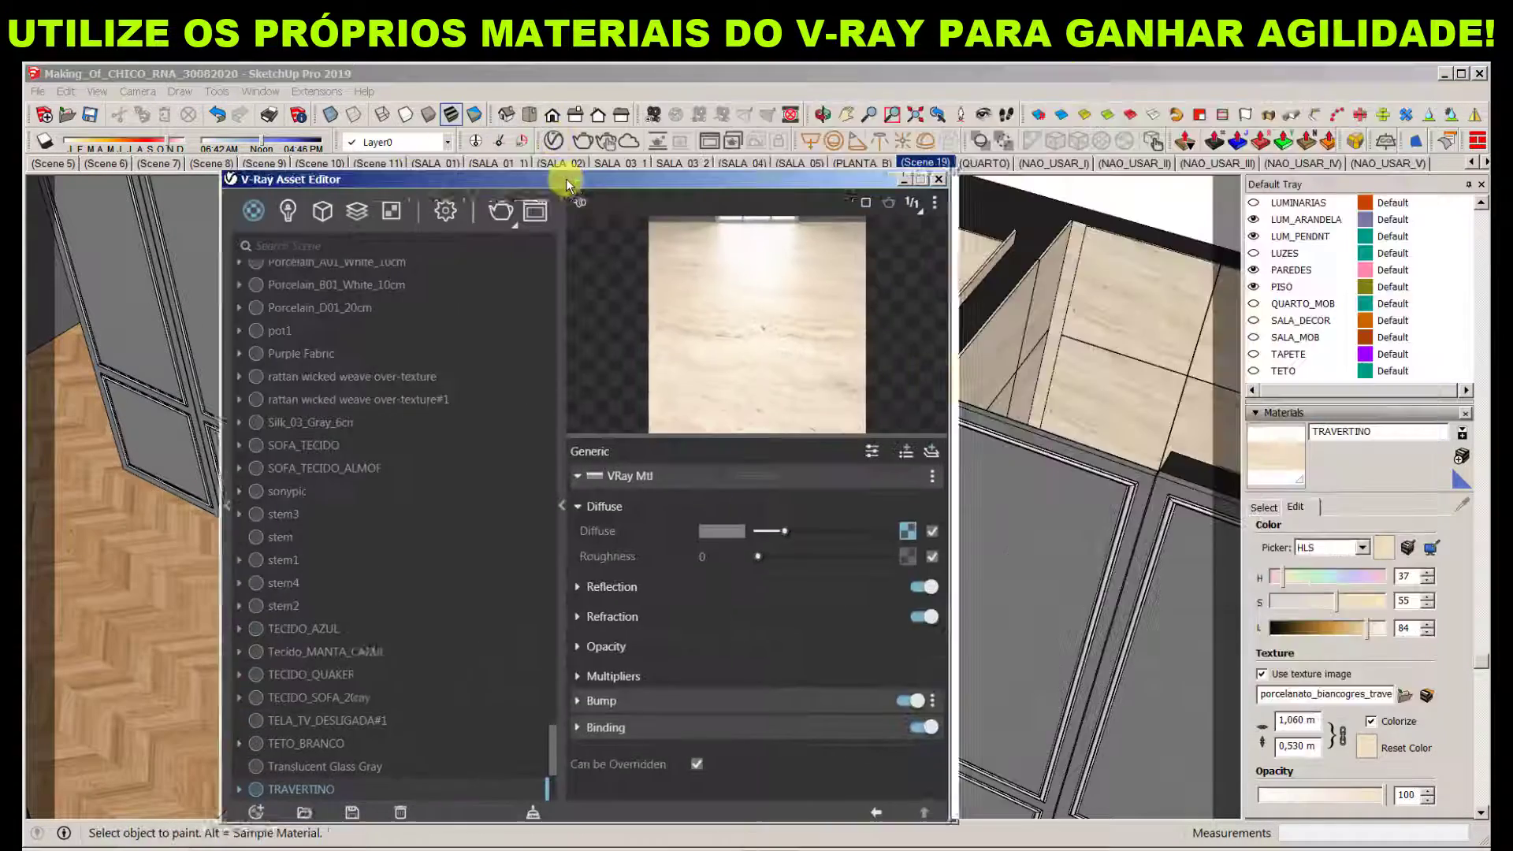
left_click(905, 527)
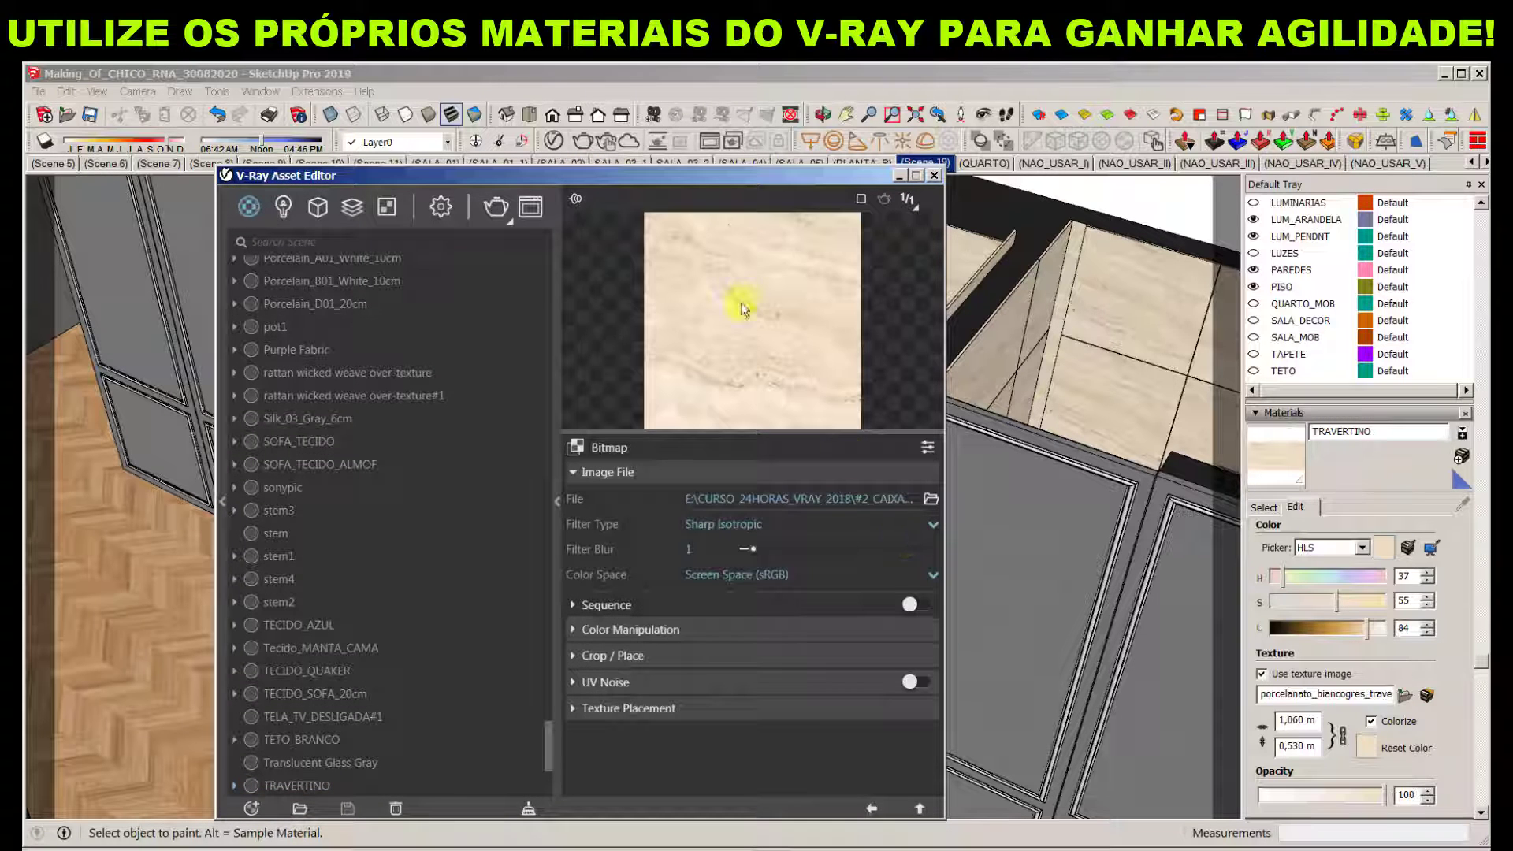
left_click(871, 808)
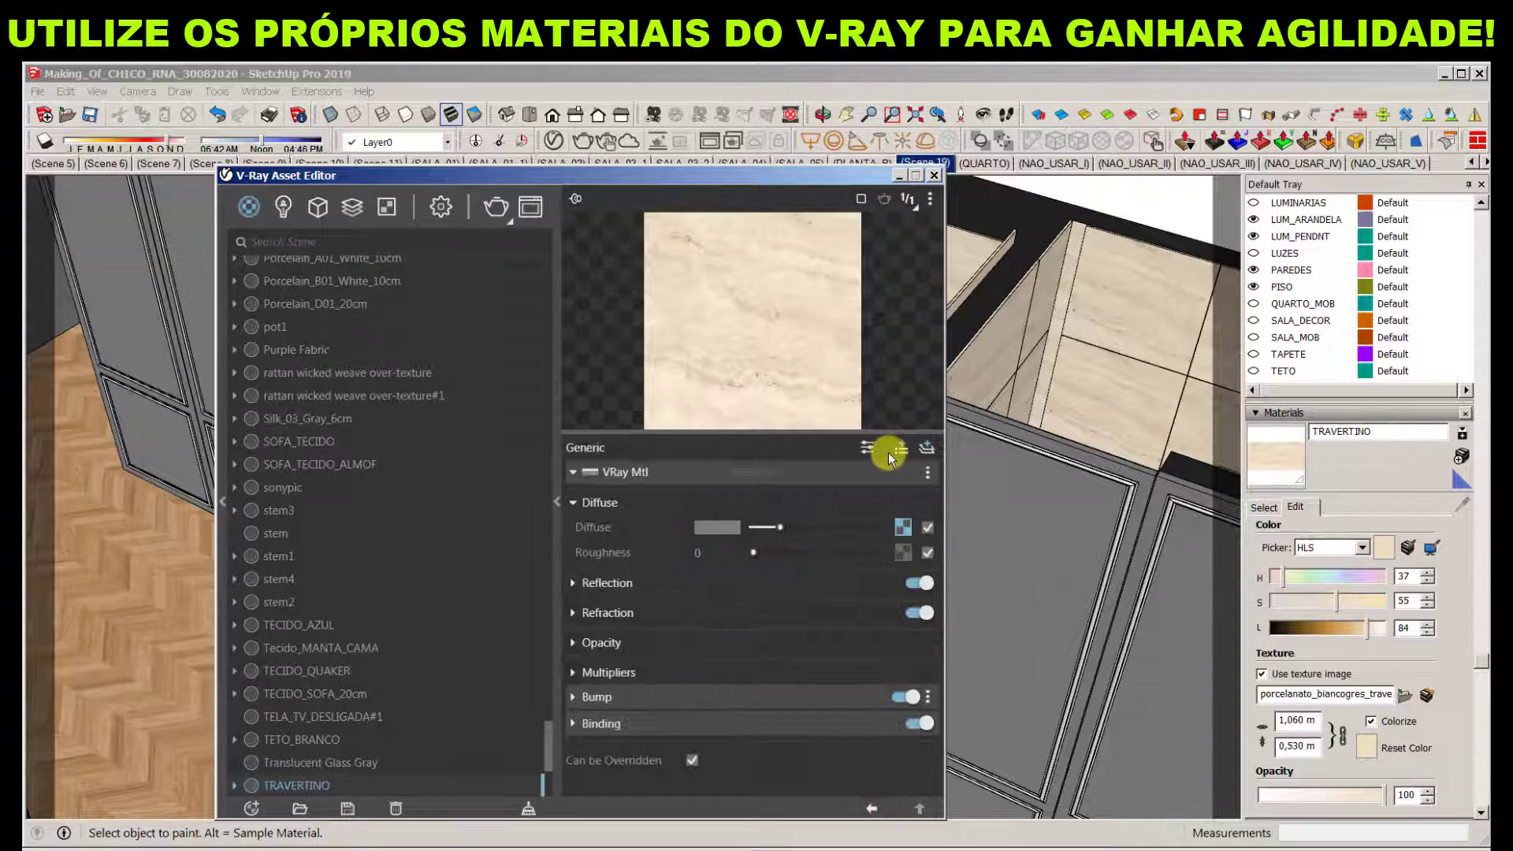
Review TRAVERTINO's reflection settings and the bitmap used for its reflection color
left_click(607, 584)
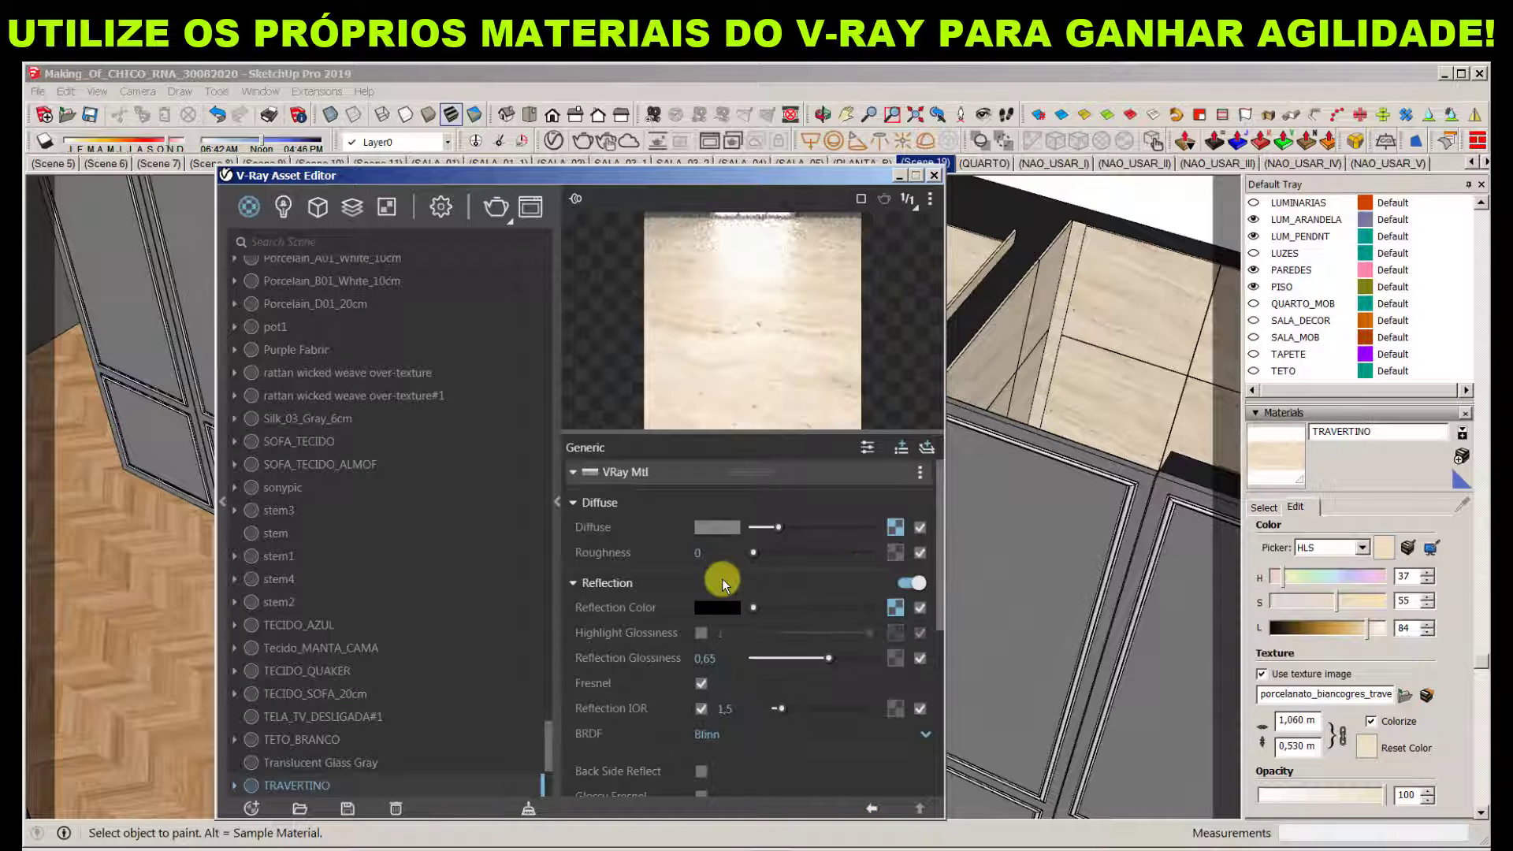
left_click(897, 608)
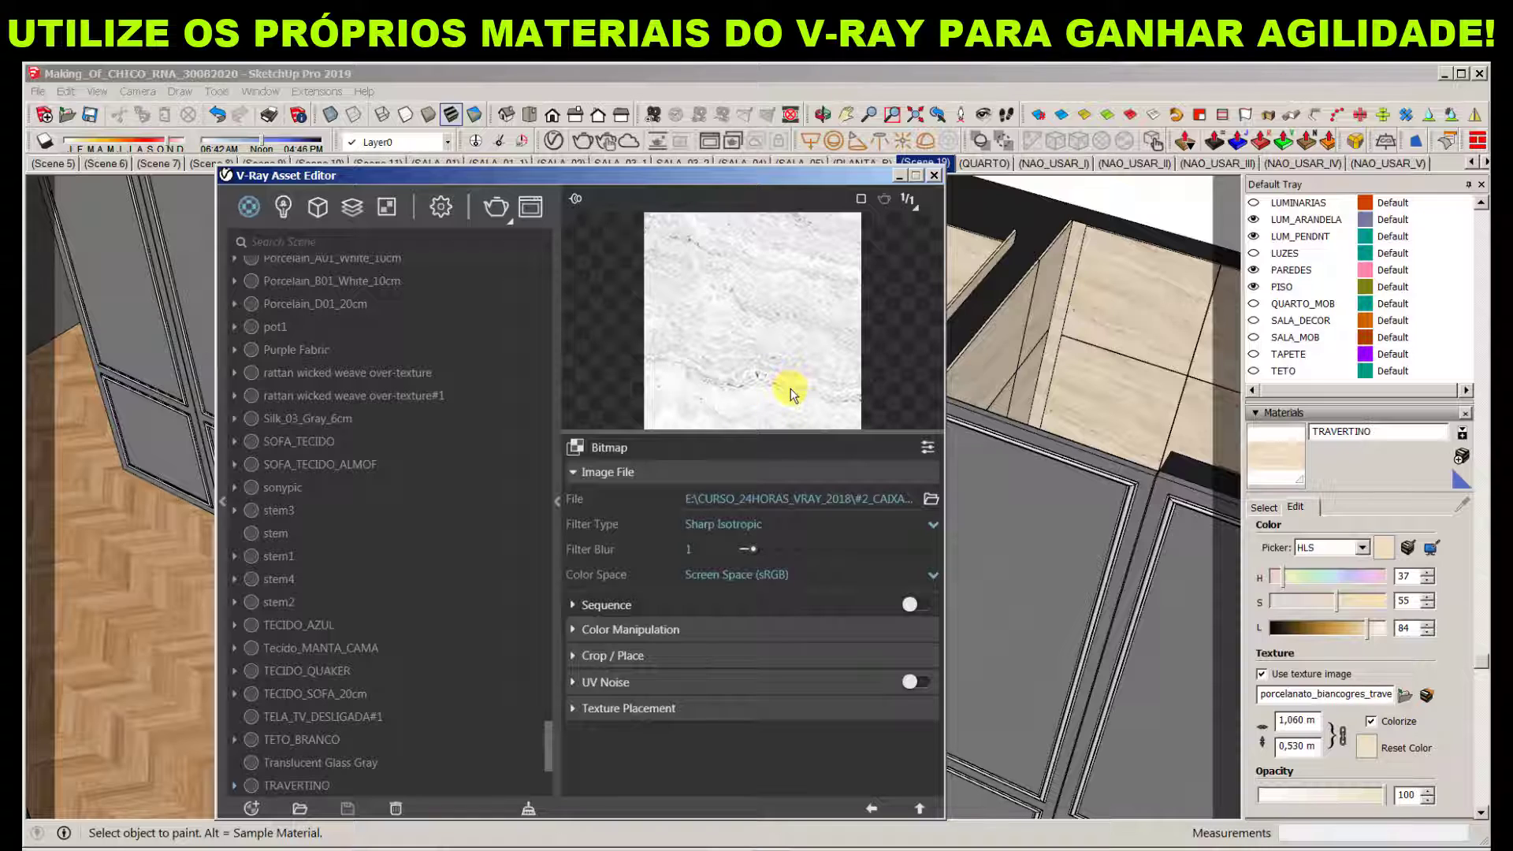
left_click(871, 808)
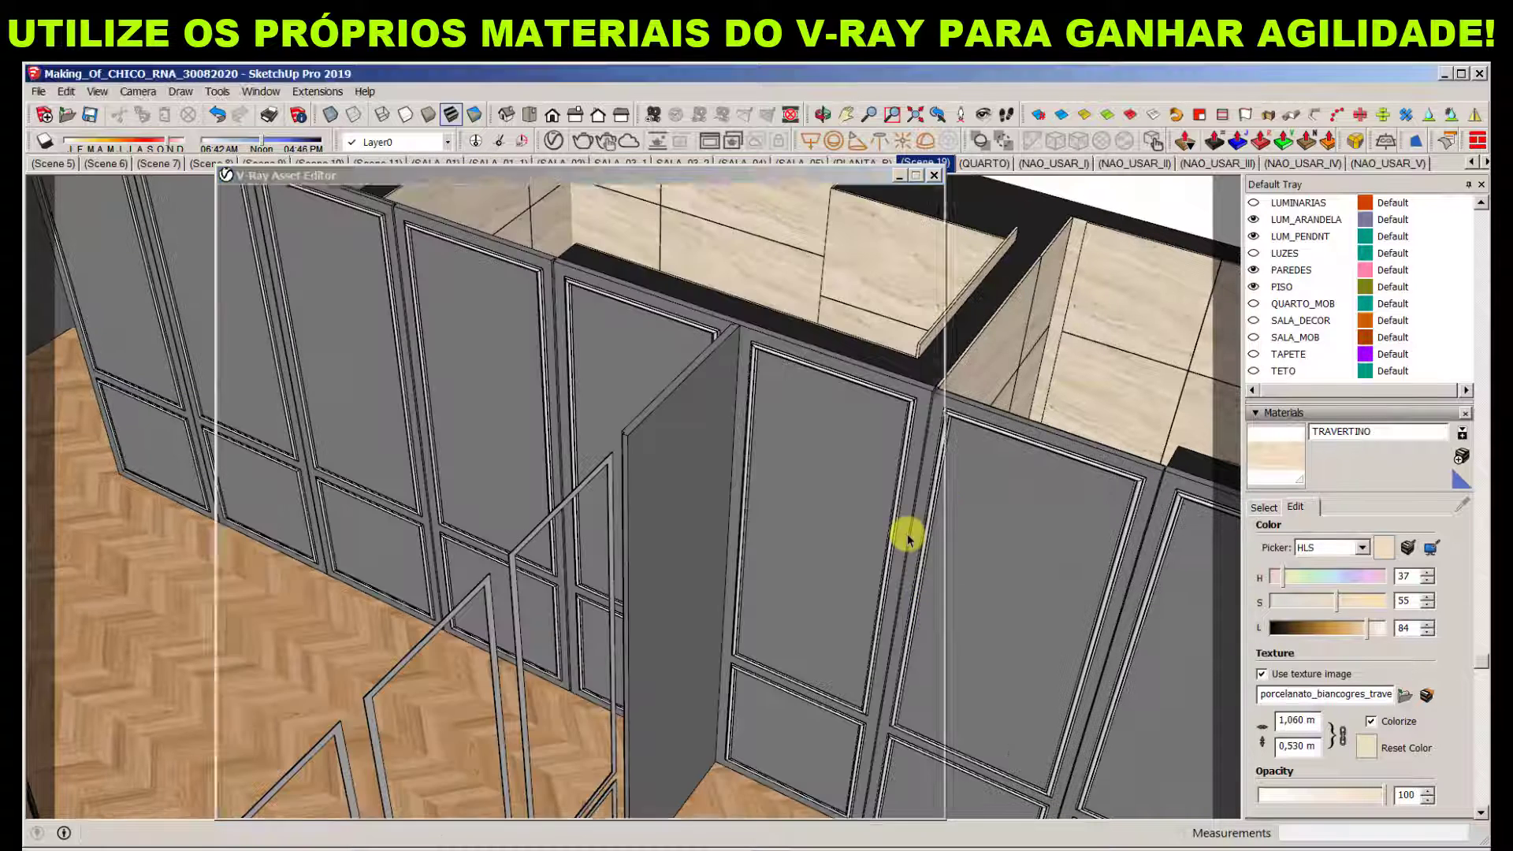
Activate the (NAO_USAR_I) scene and expand the TRAVERTINO material's bump settings
left_click(1055, 163)
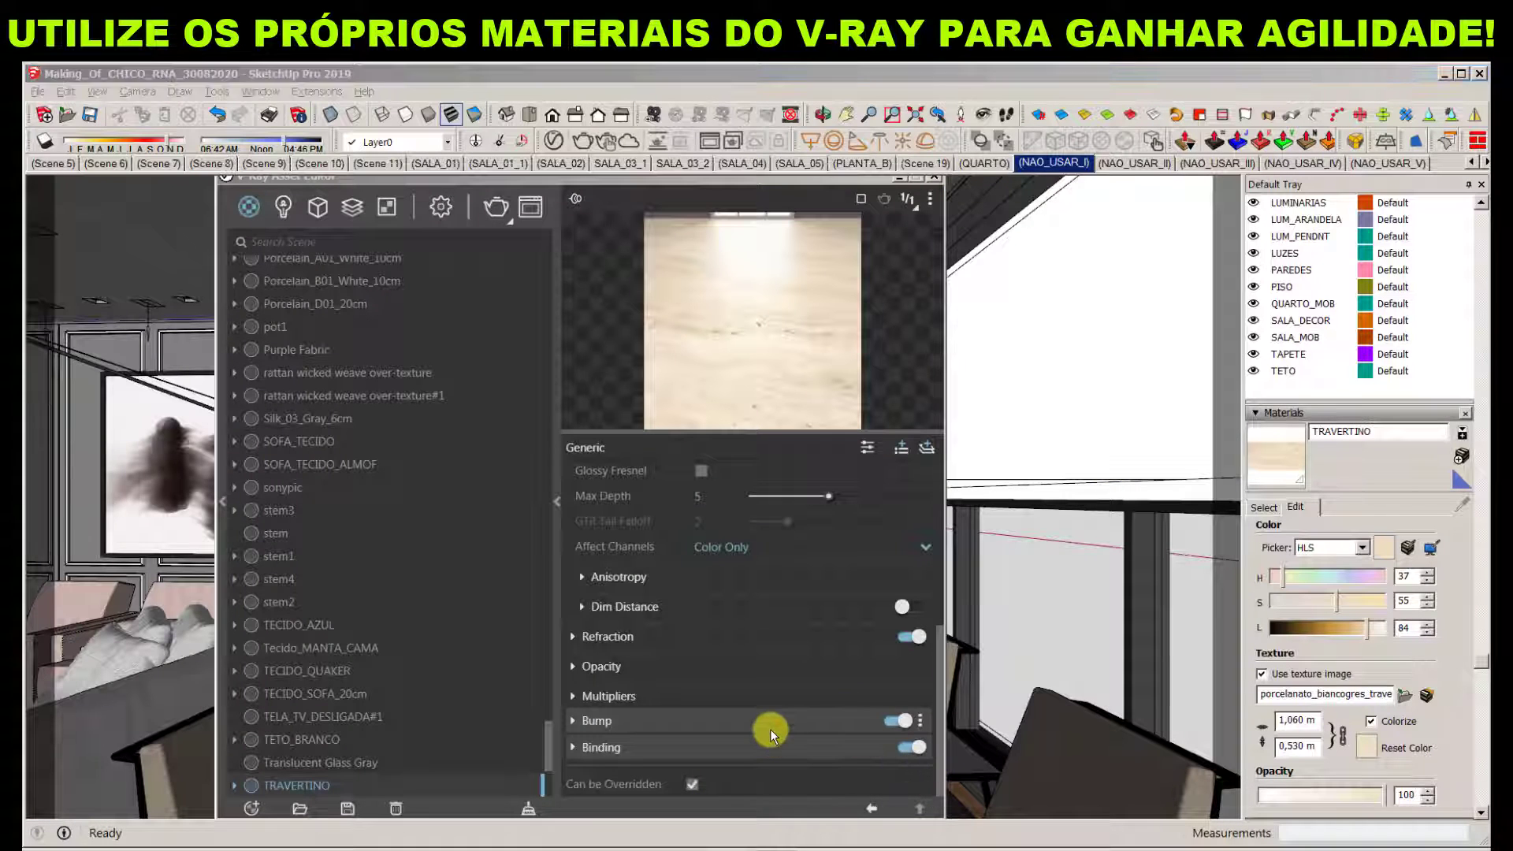
left_click(770, 724)
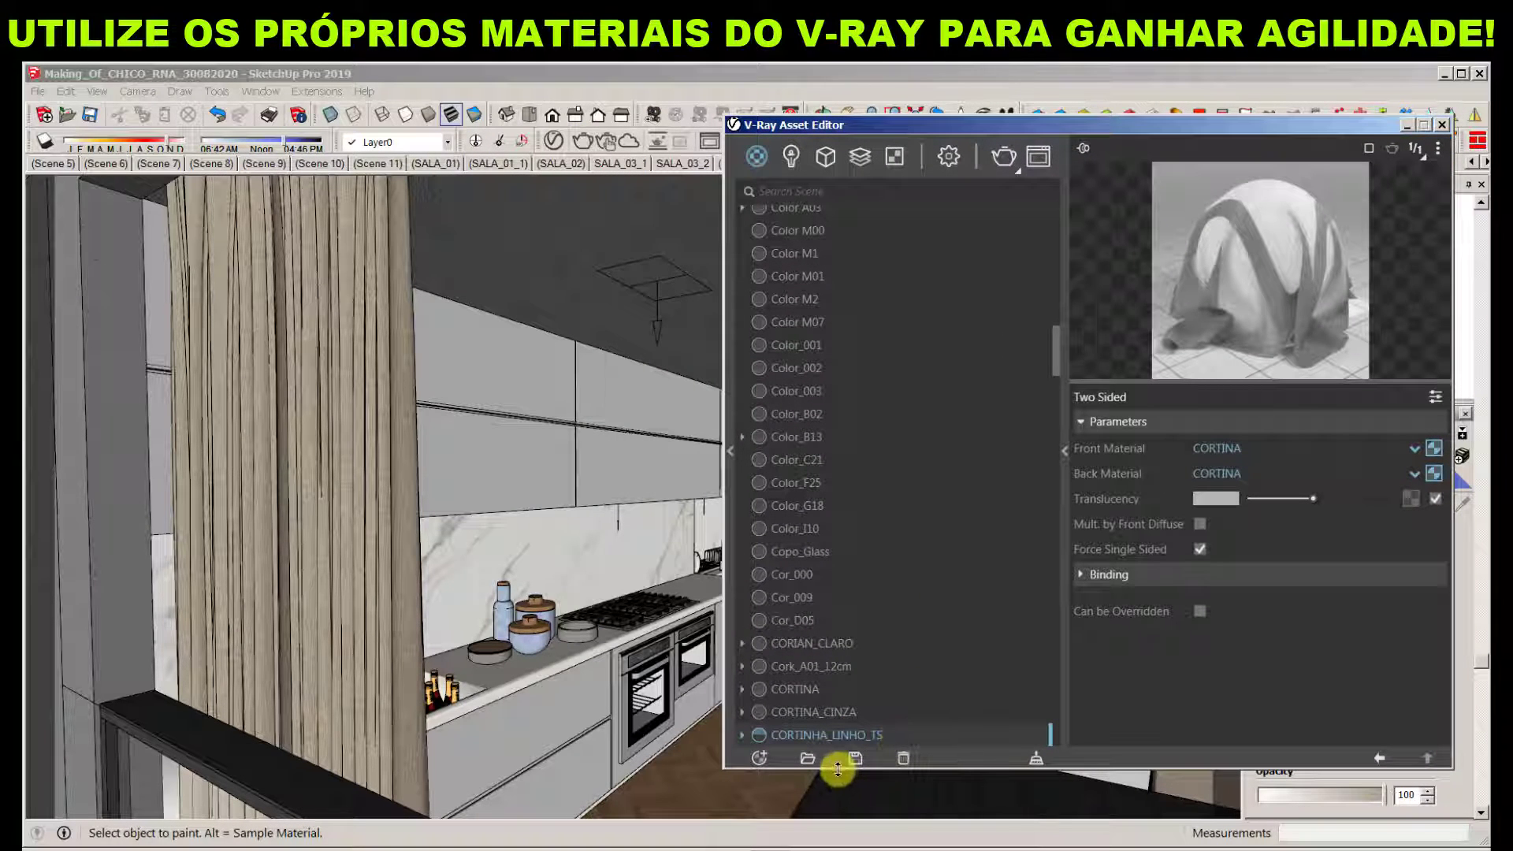
Enlarge the V-Ray Asset Editor, expand its material library and browse the Paper, Various and Fabric categories, looking at the curtain fabrics
left_click_drag(838, 768, 840, 821)
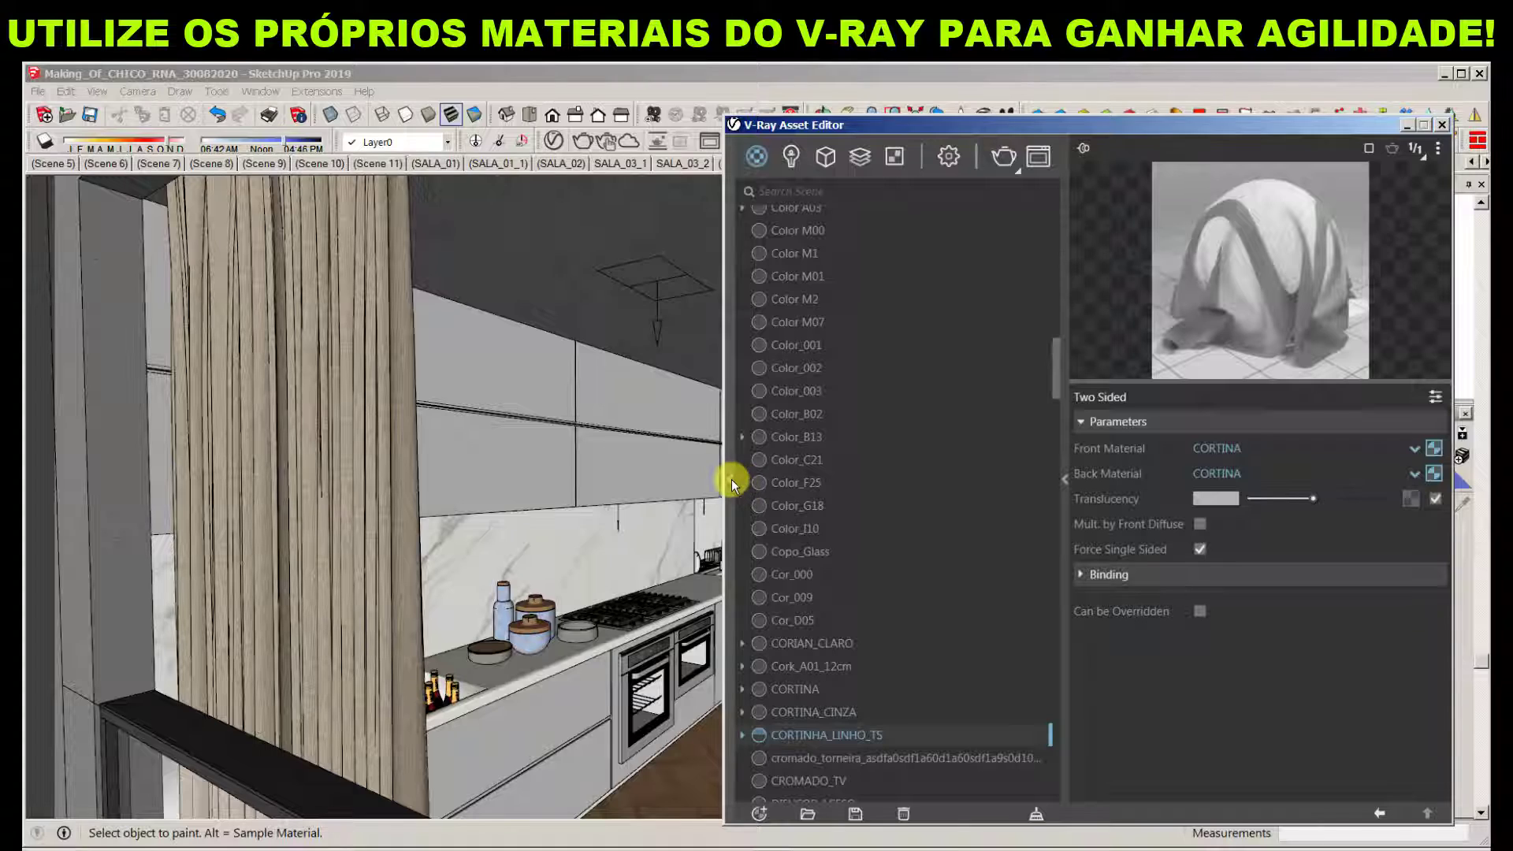
left_click(731, 481)
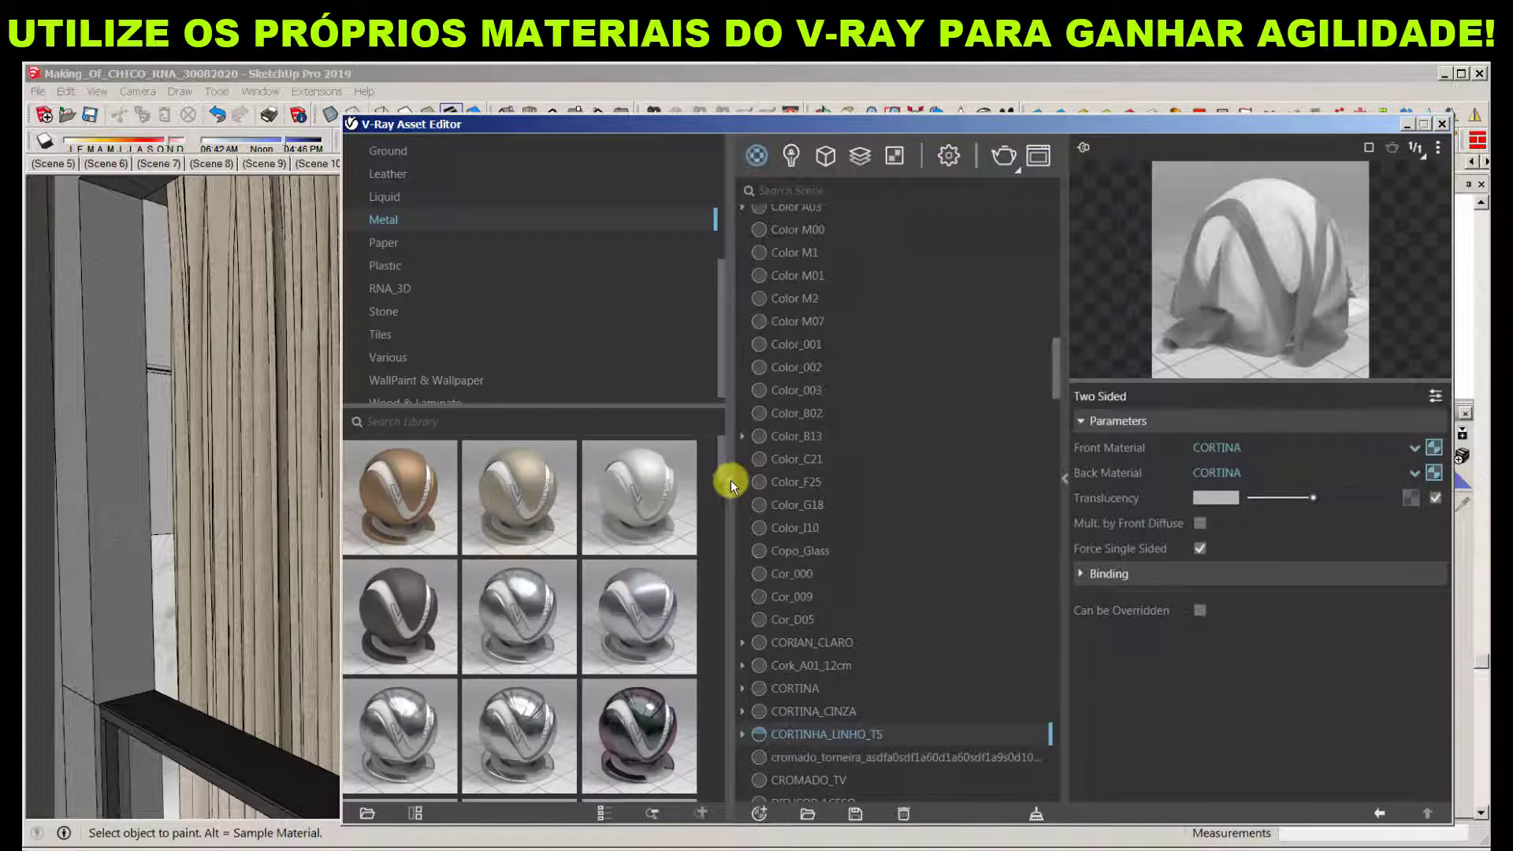
left_click(386, 241)
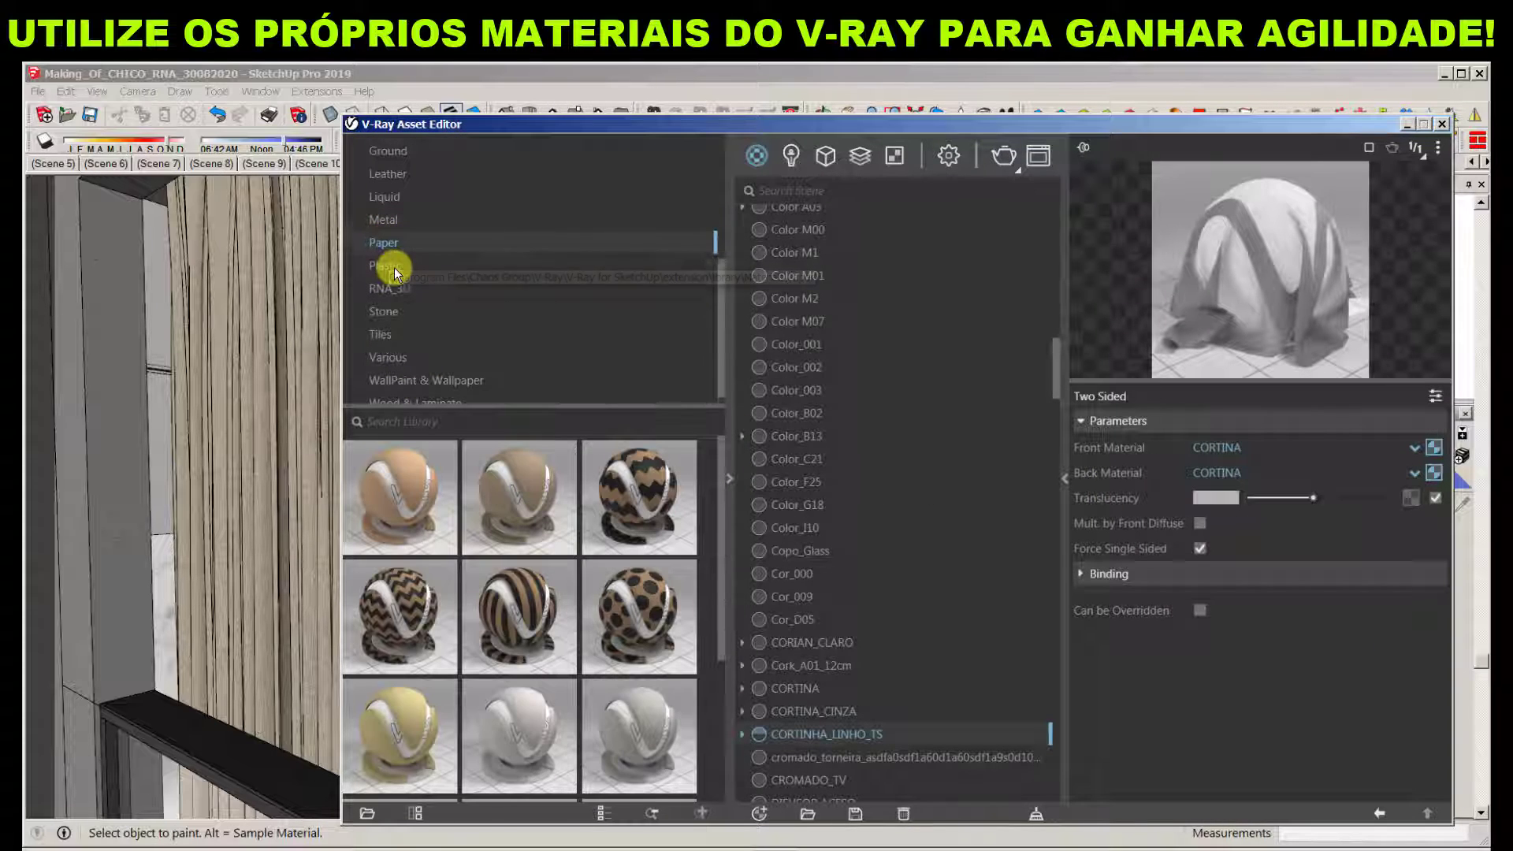
left_click(392, 328)
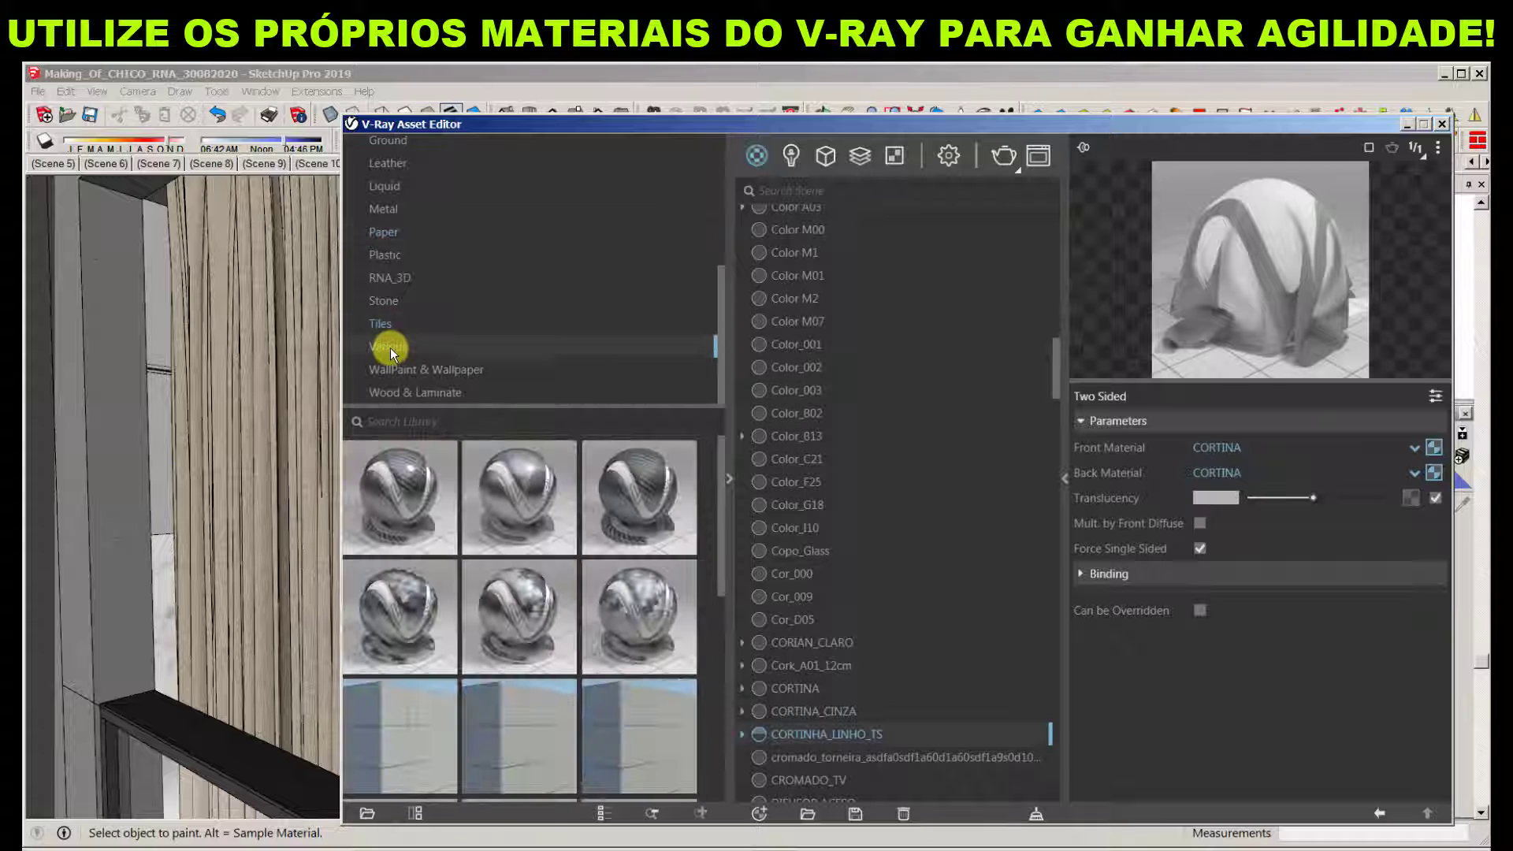
left_click(385, 229)
scroll(425, 283, "up", 2)
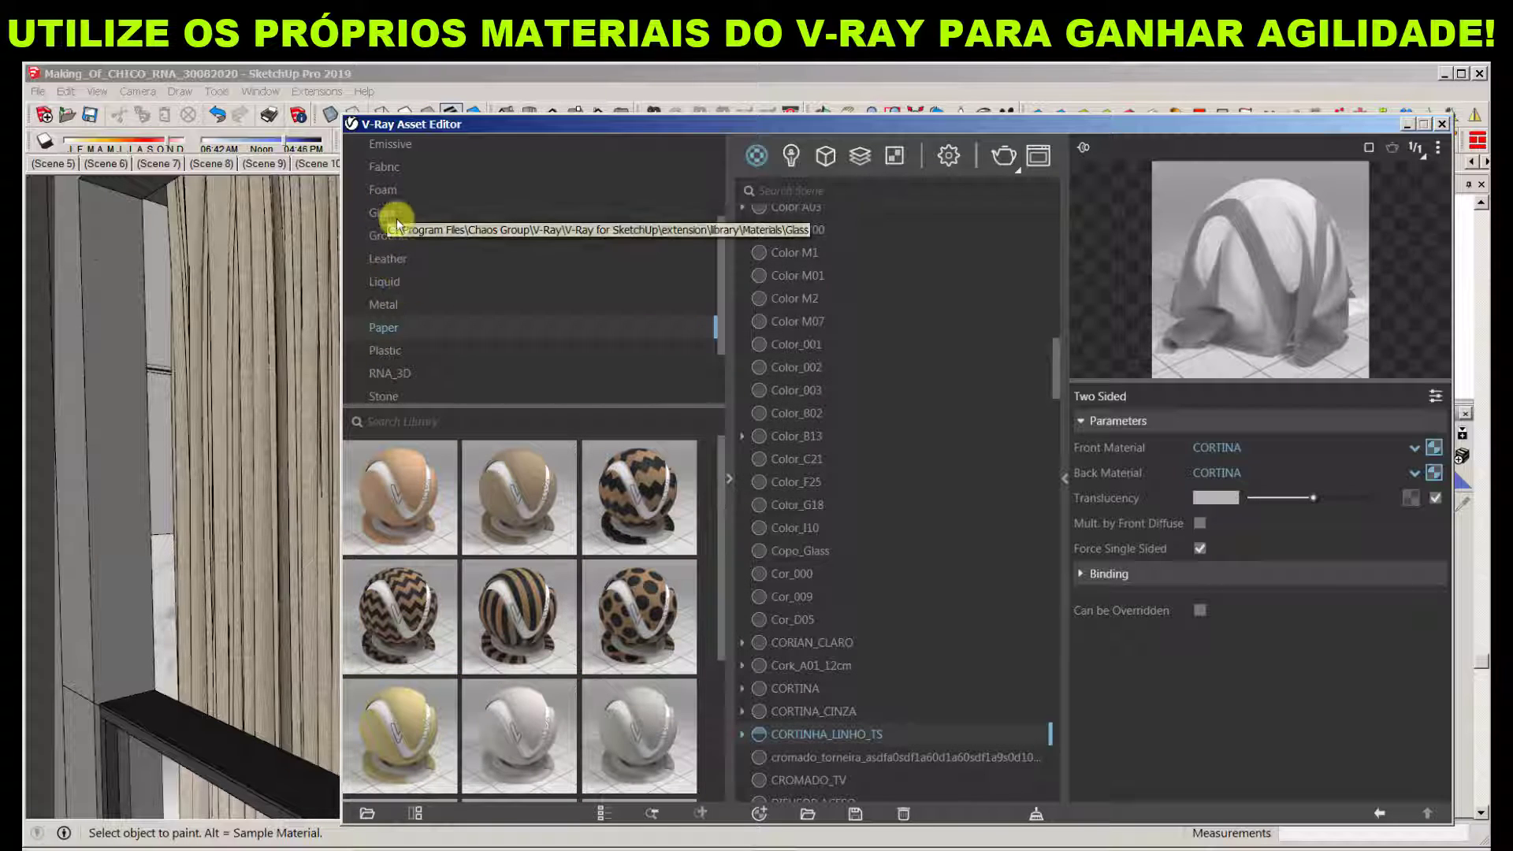
left_click(387, 168)
scroll(552, 570, "down", 3)
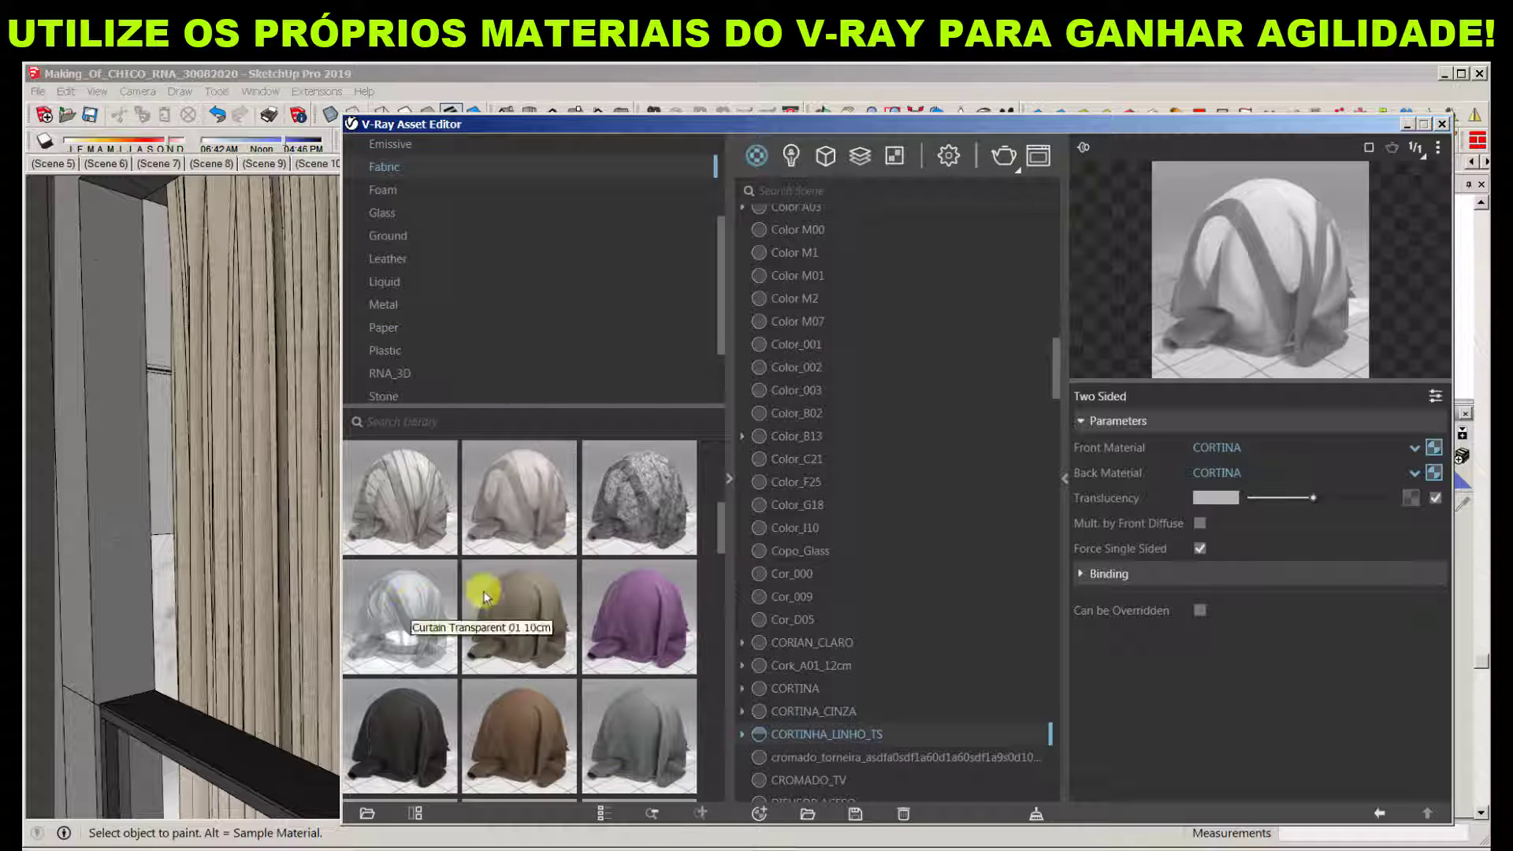
Create a new Two Sided V-Ray material
left_click(760, 820)
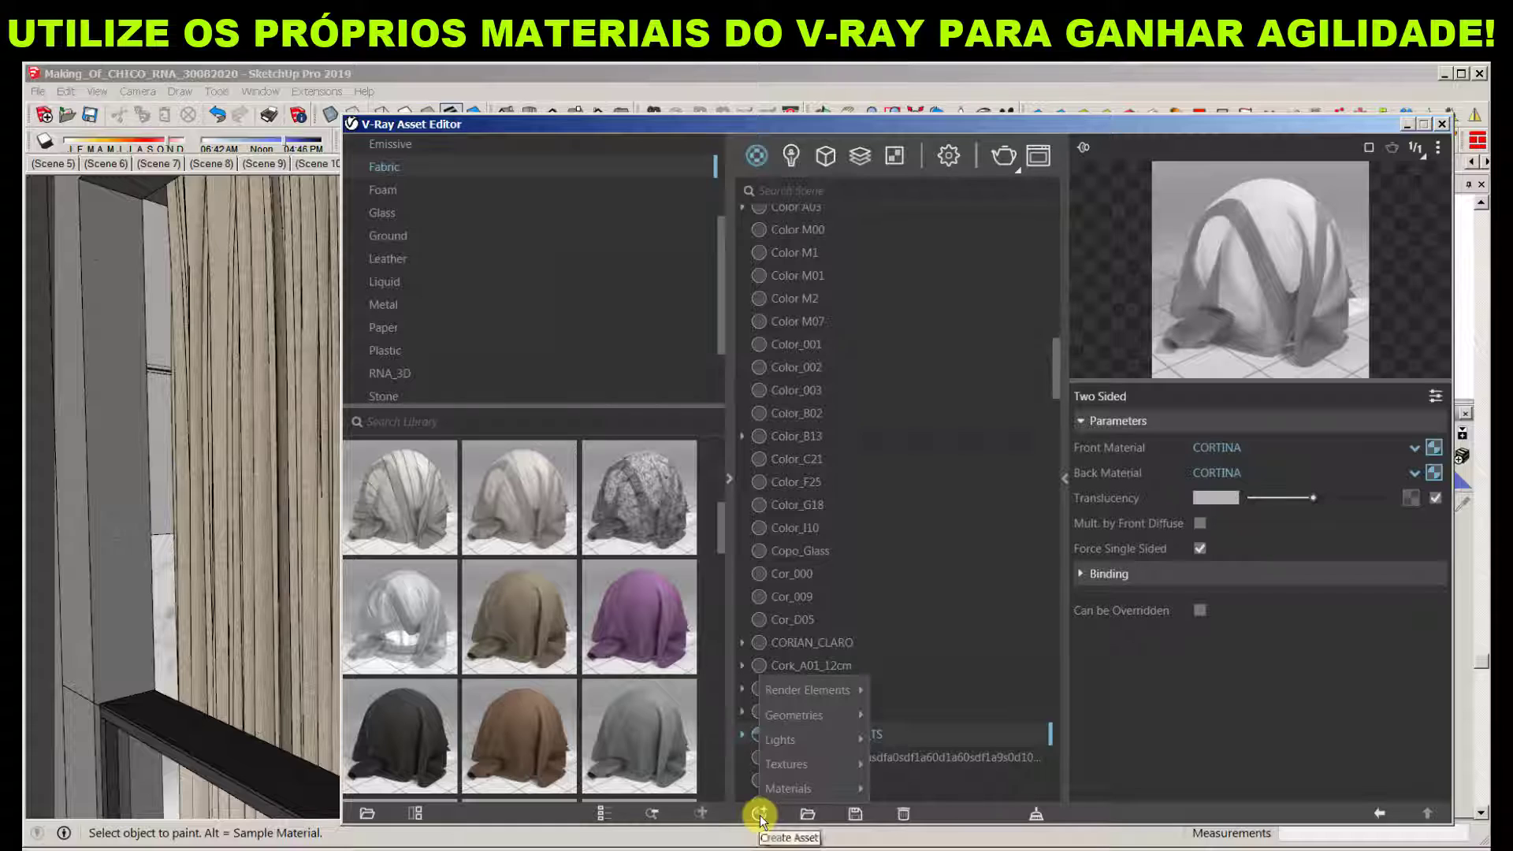
mouse_move(835, 790)
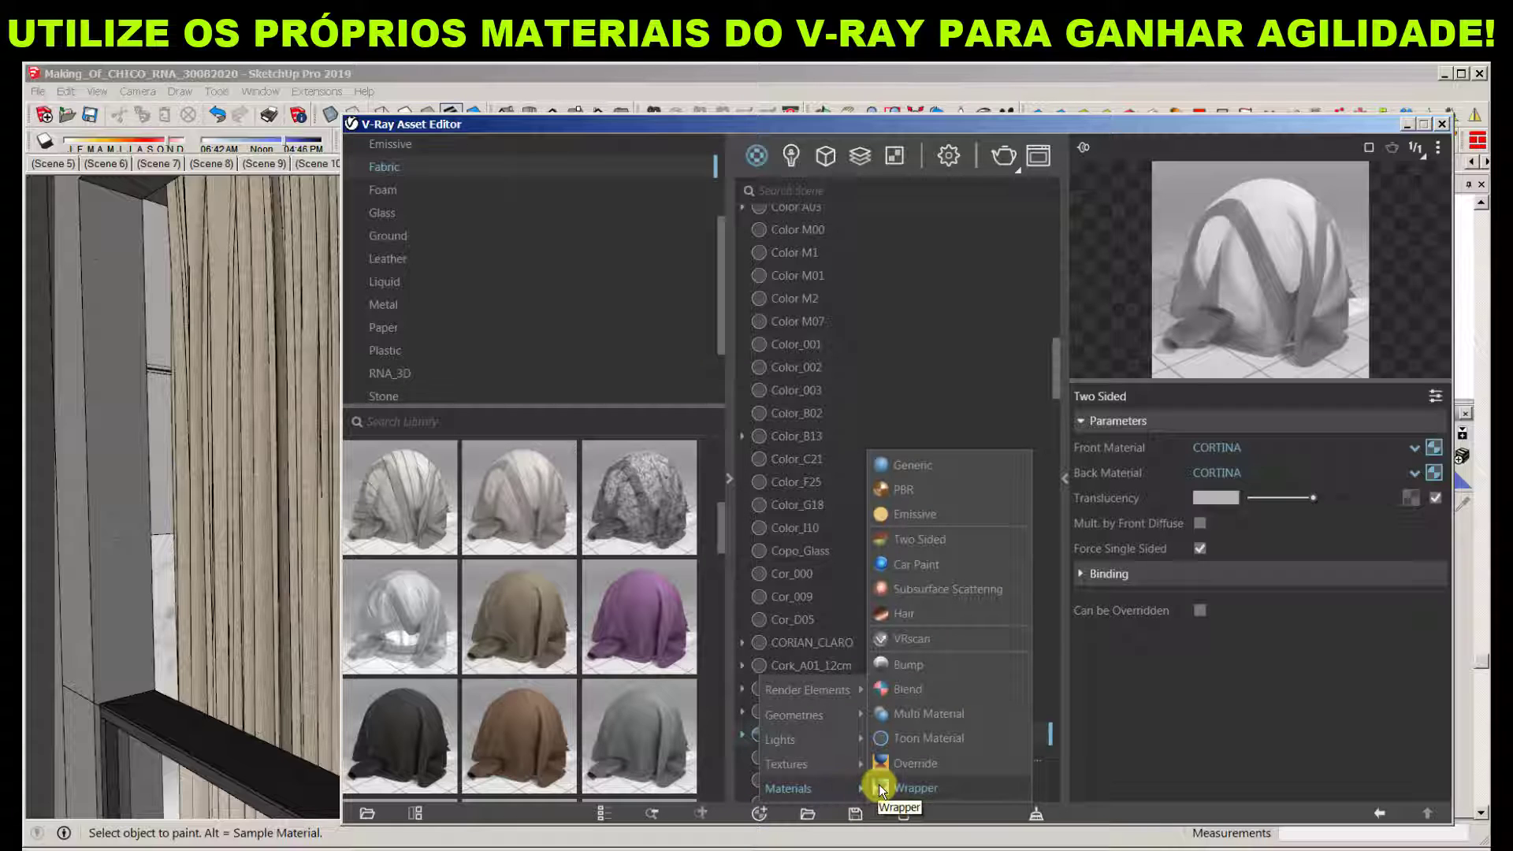
left_click(934, 542)
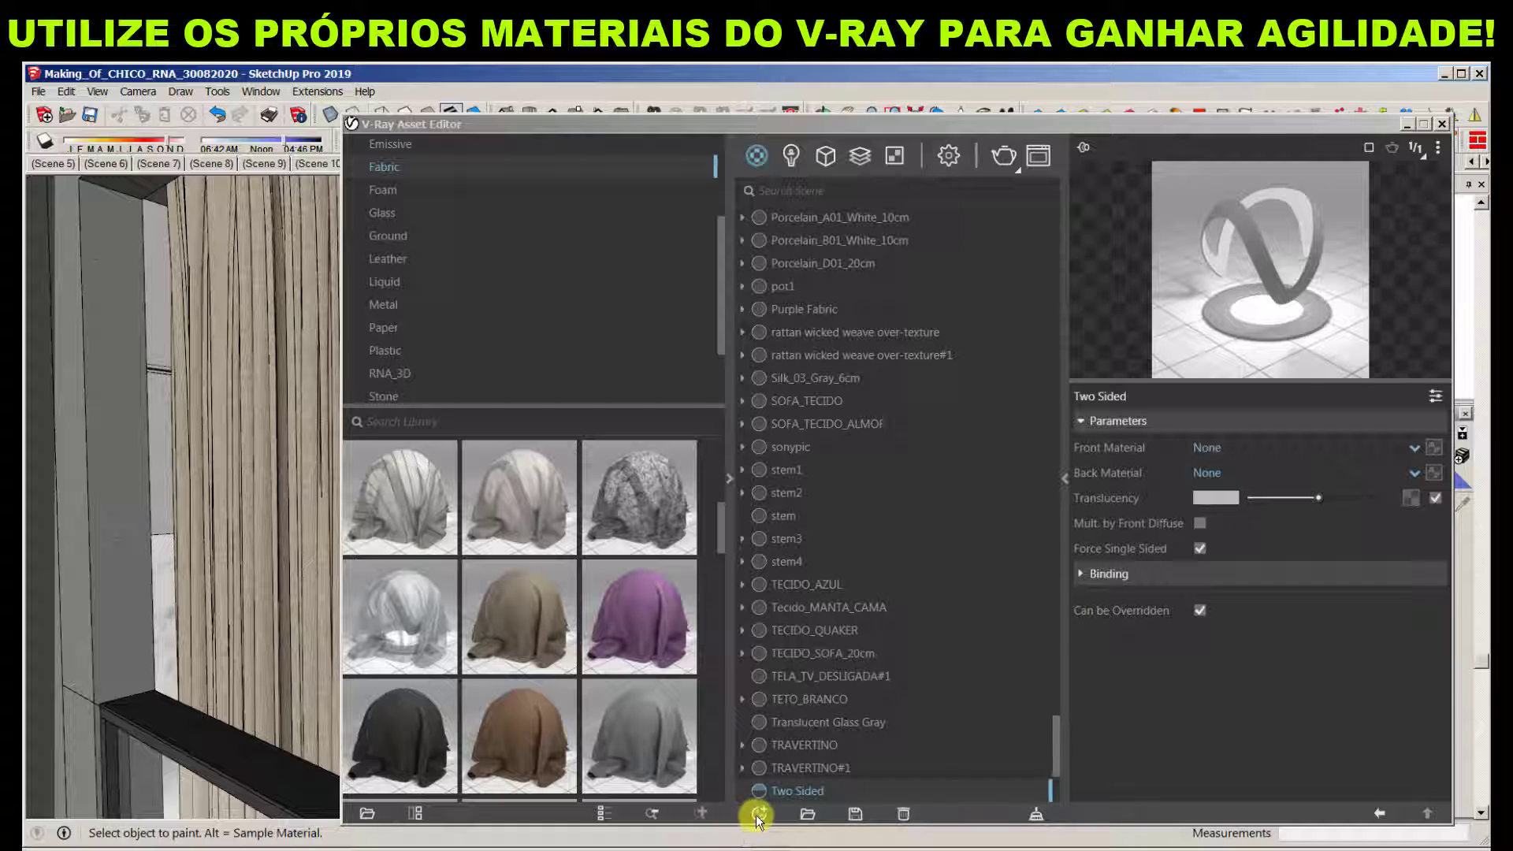
Collapse the material library in the V-Ray Asset Editor, leaving the scene's material list open
left_click(759, 814)
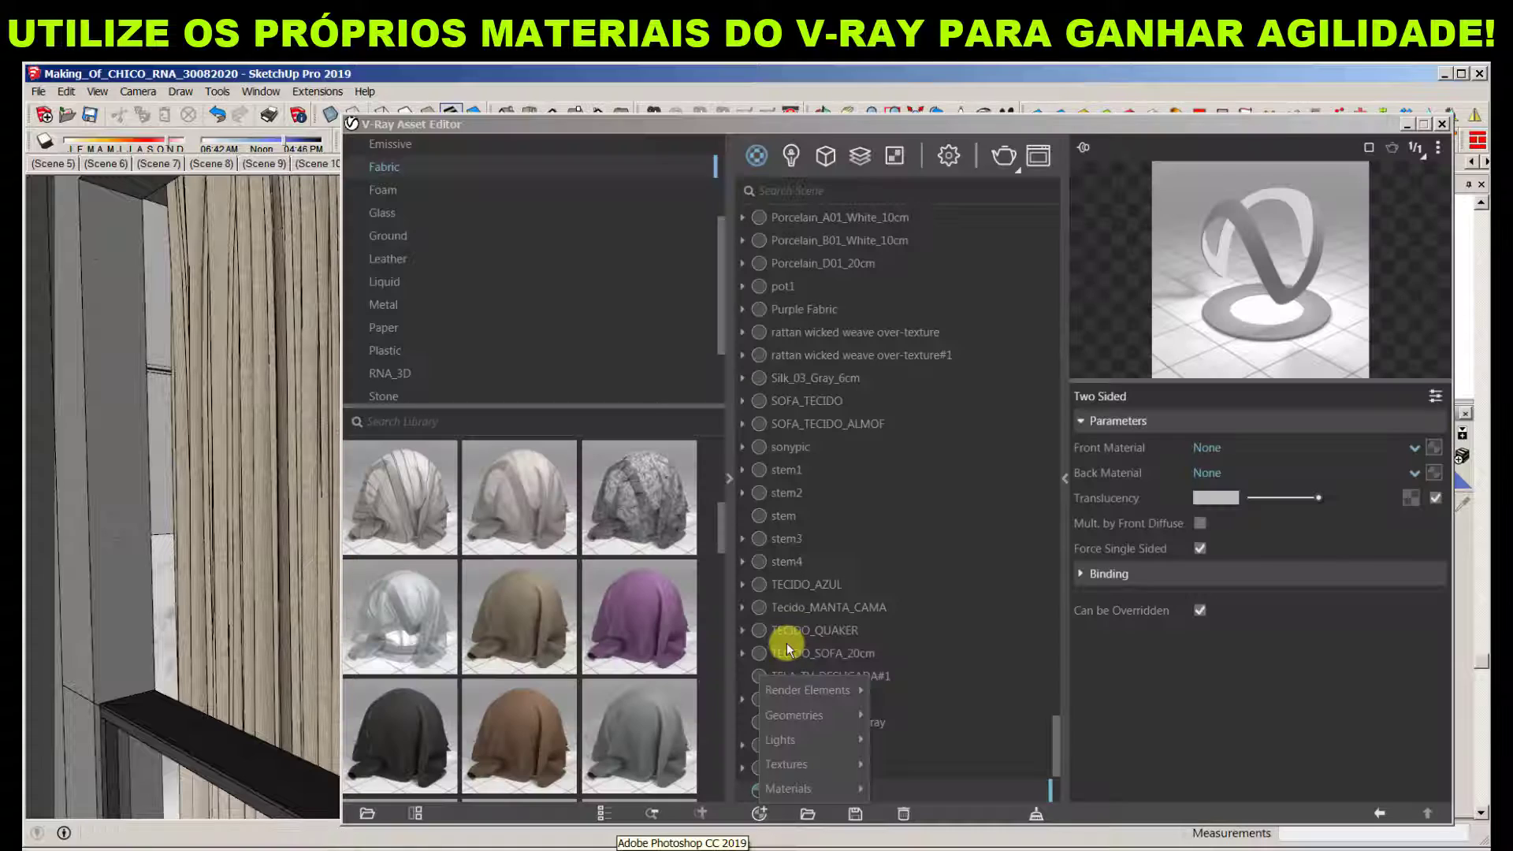
mouse_move(814, 690)
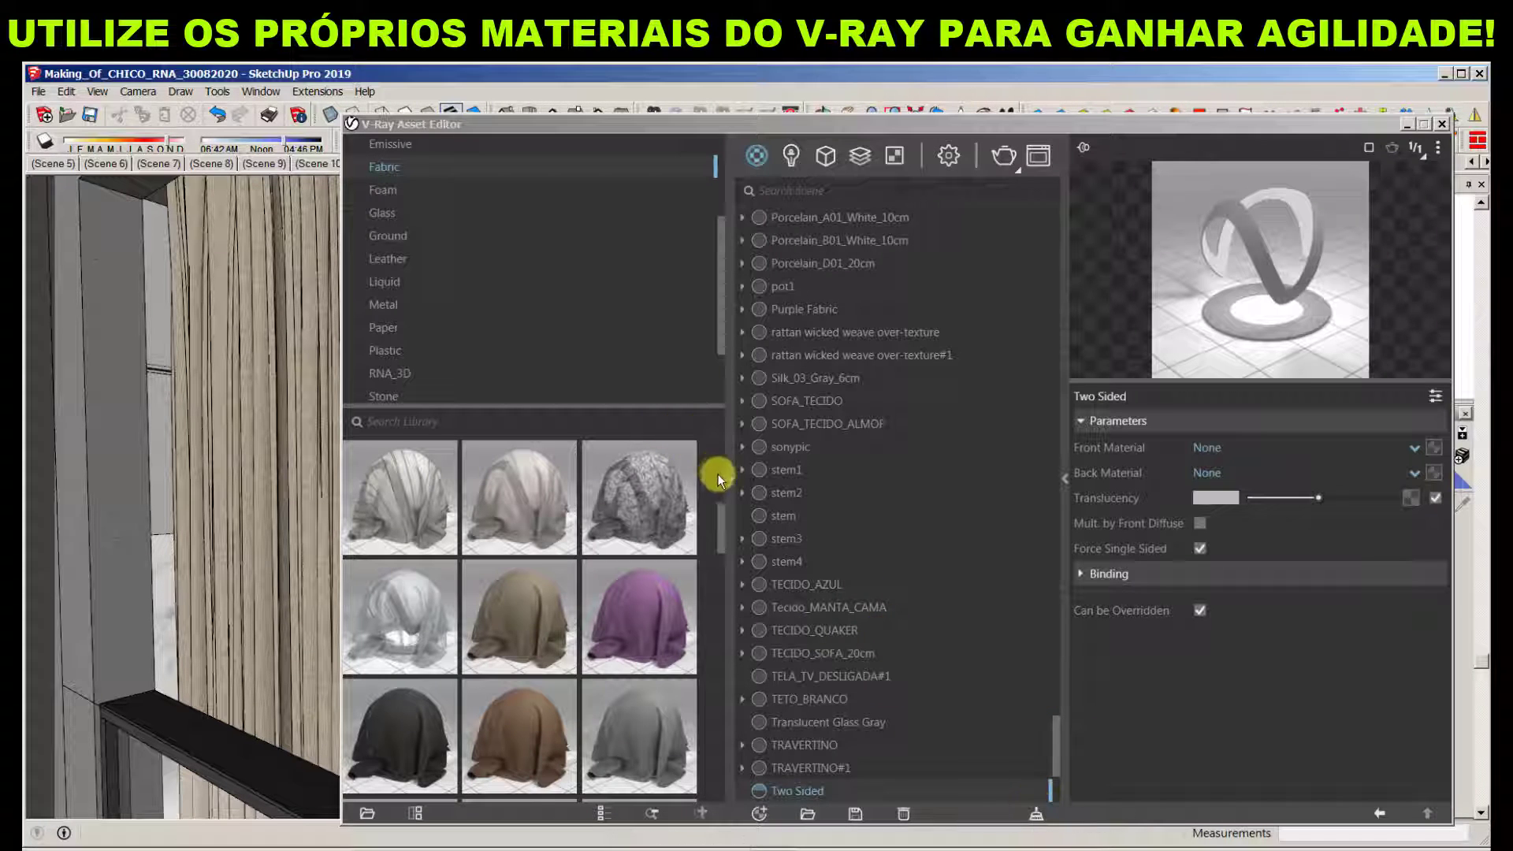
left_click(726, 474)
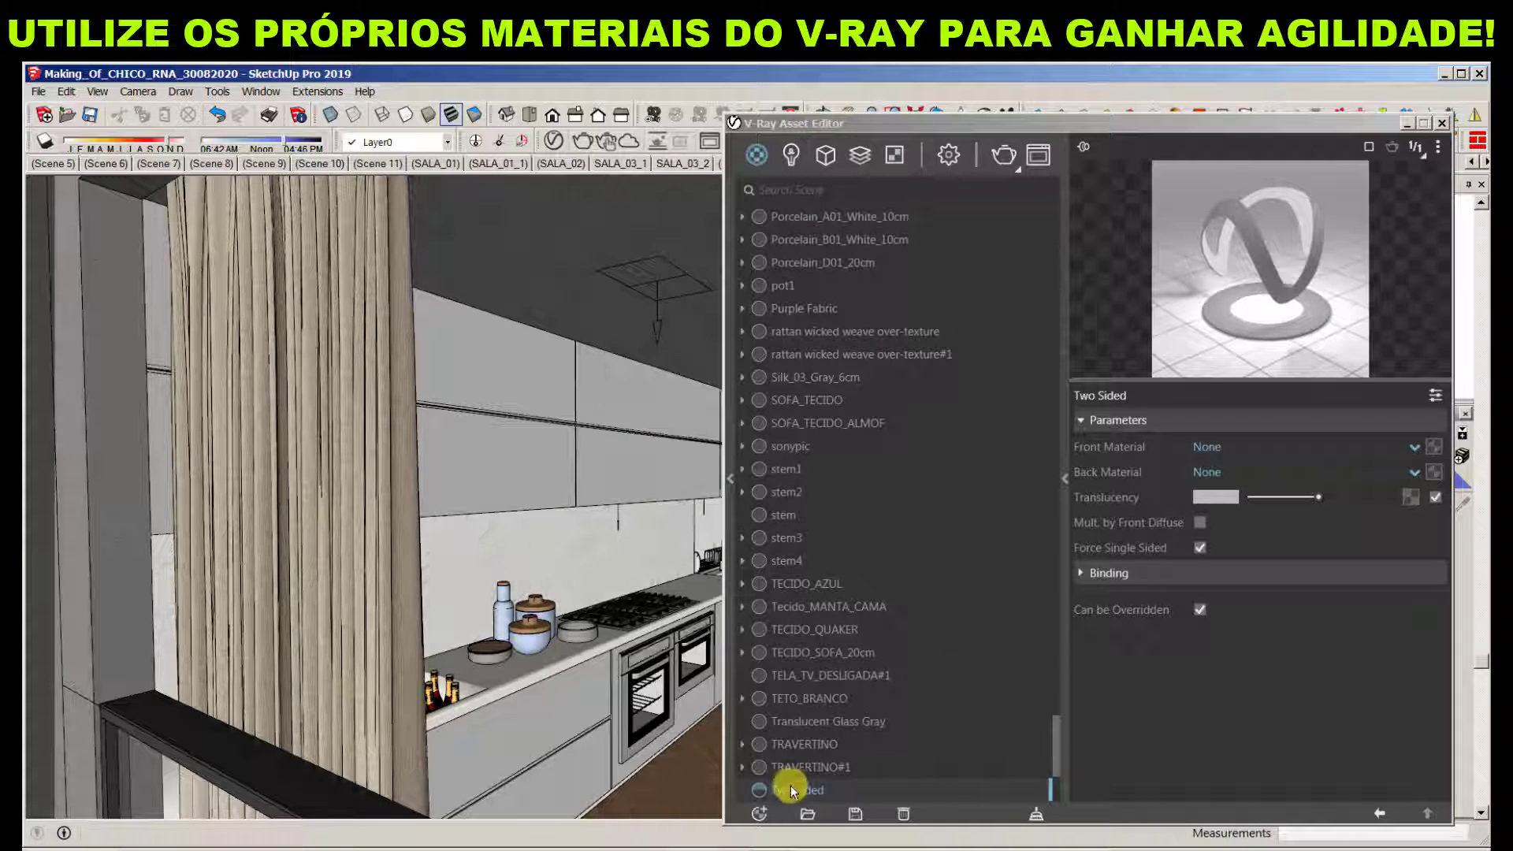
Create a new Generic V-Ray material and rename it TECIDO_CORTINA_2
left_click(759, 814)
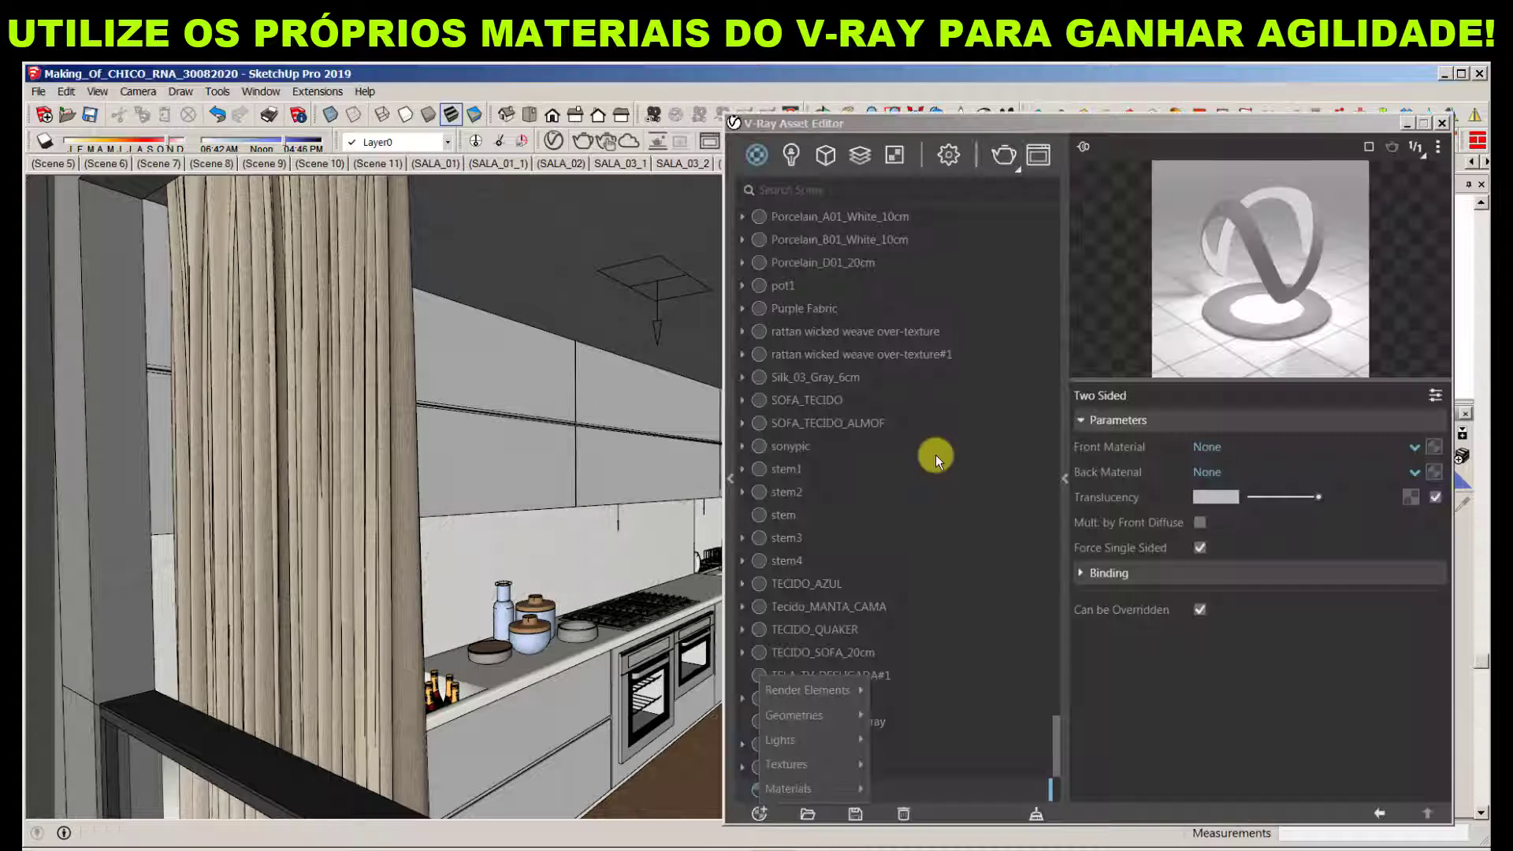
mouse_move(819, 789)
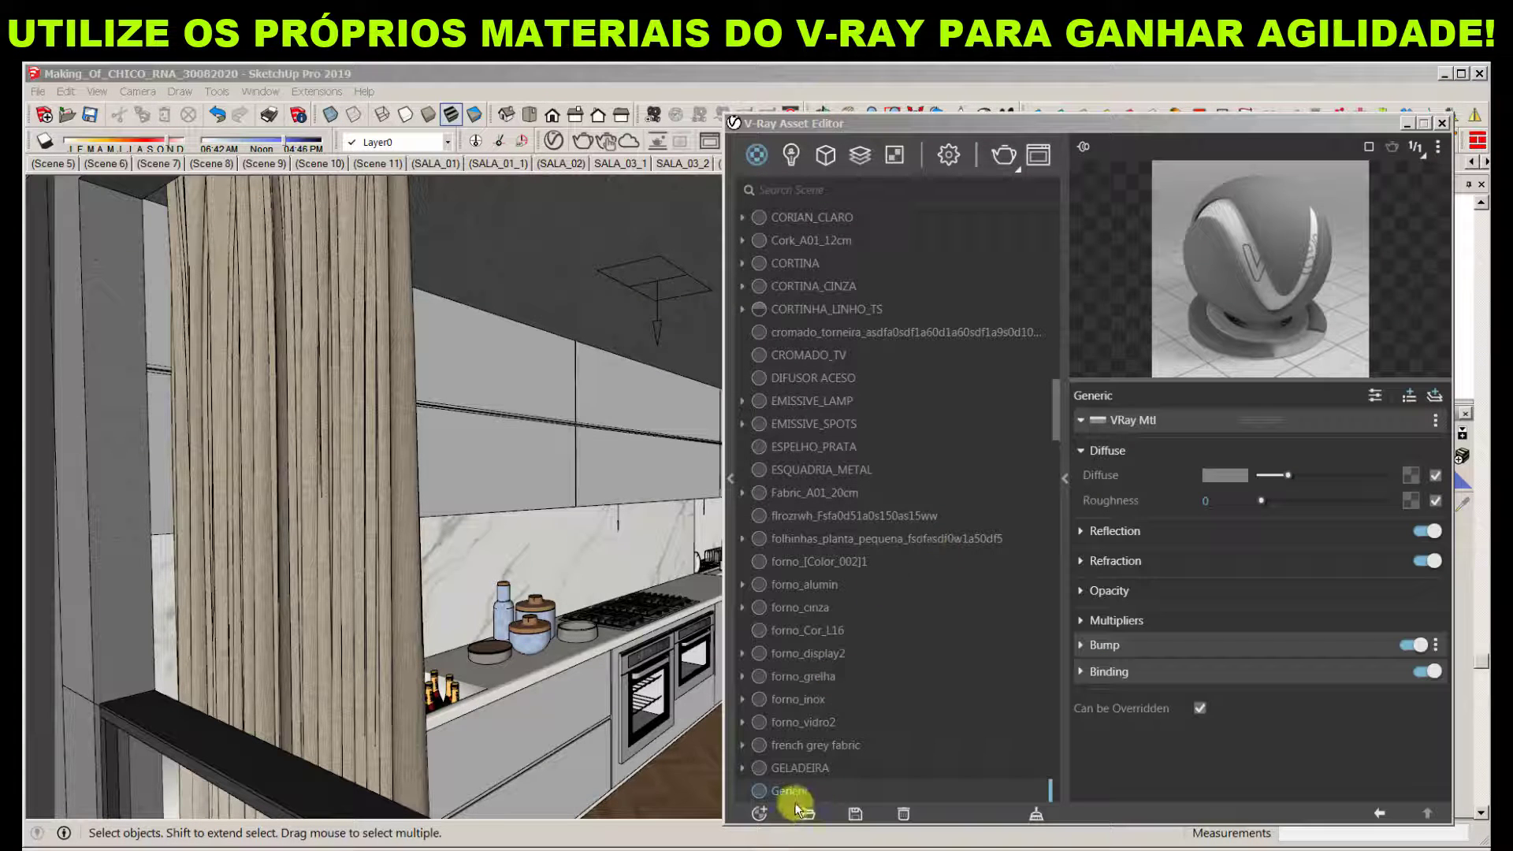
right_click(784, 791)
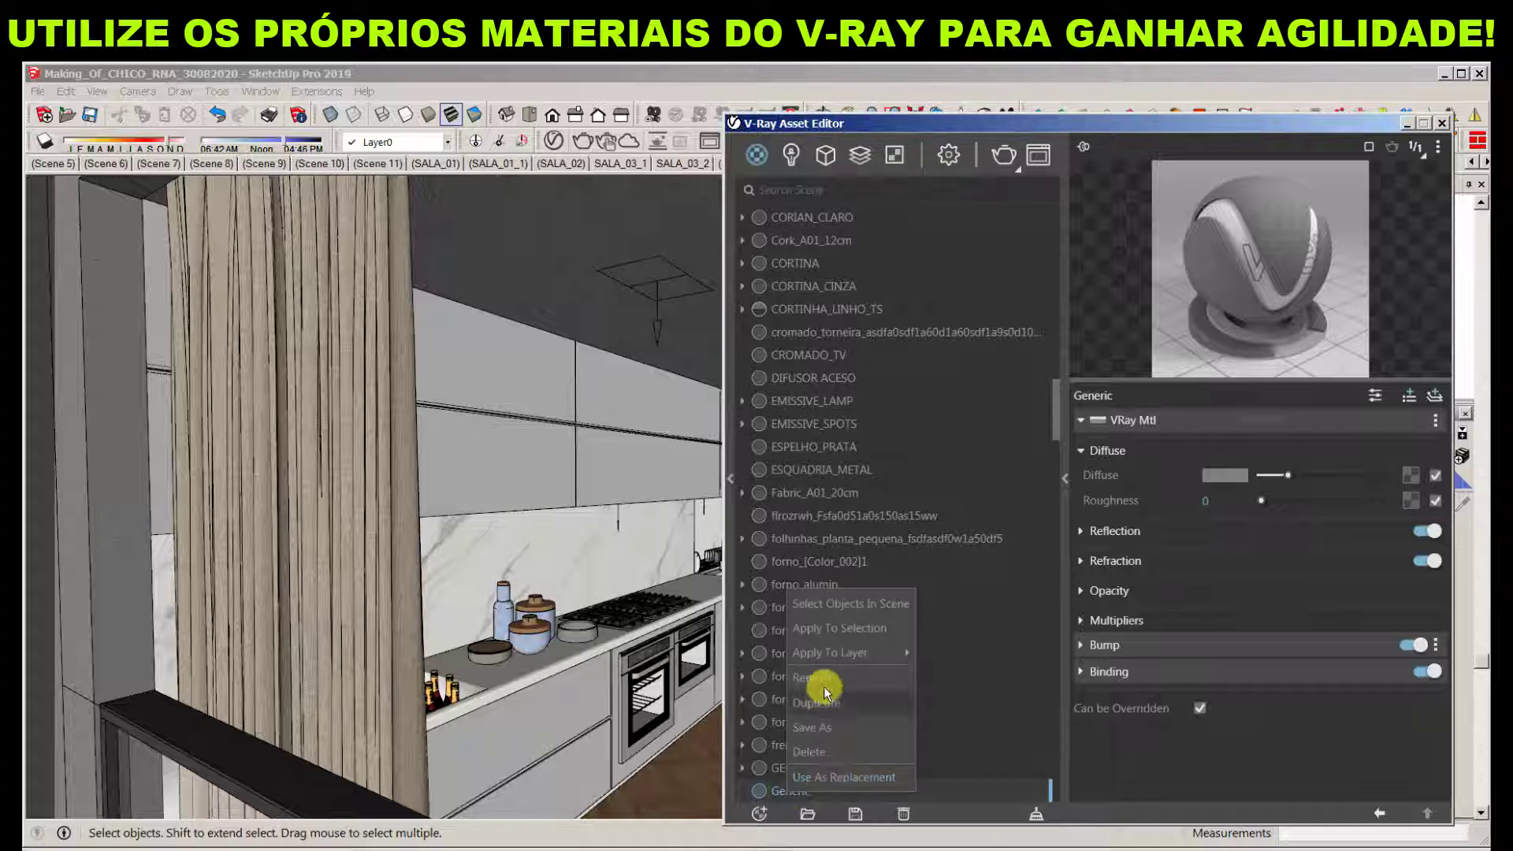
left_click(824, 683)
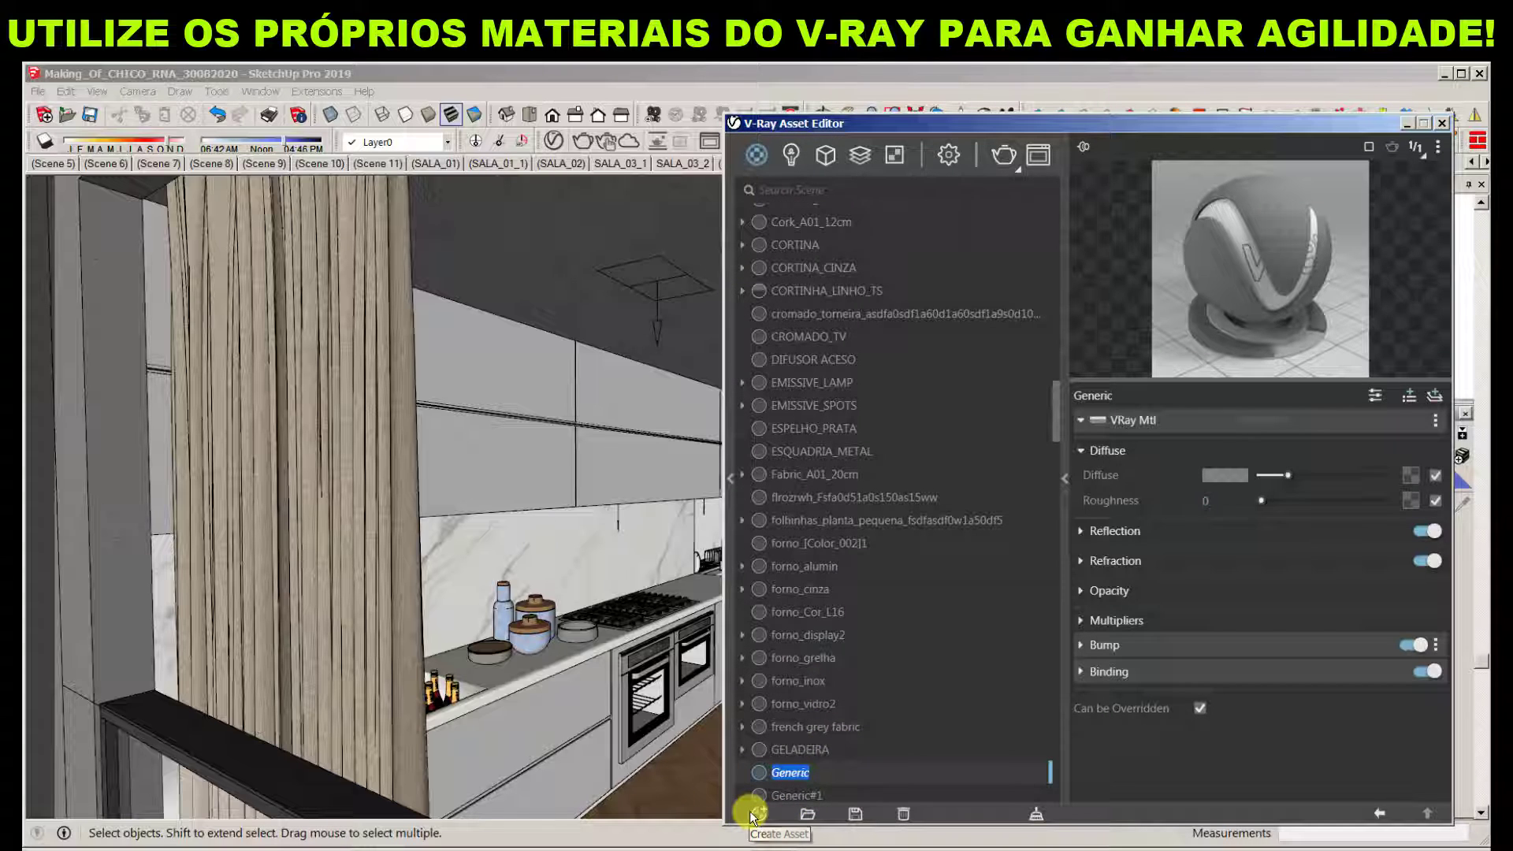
type("TEC")
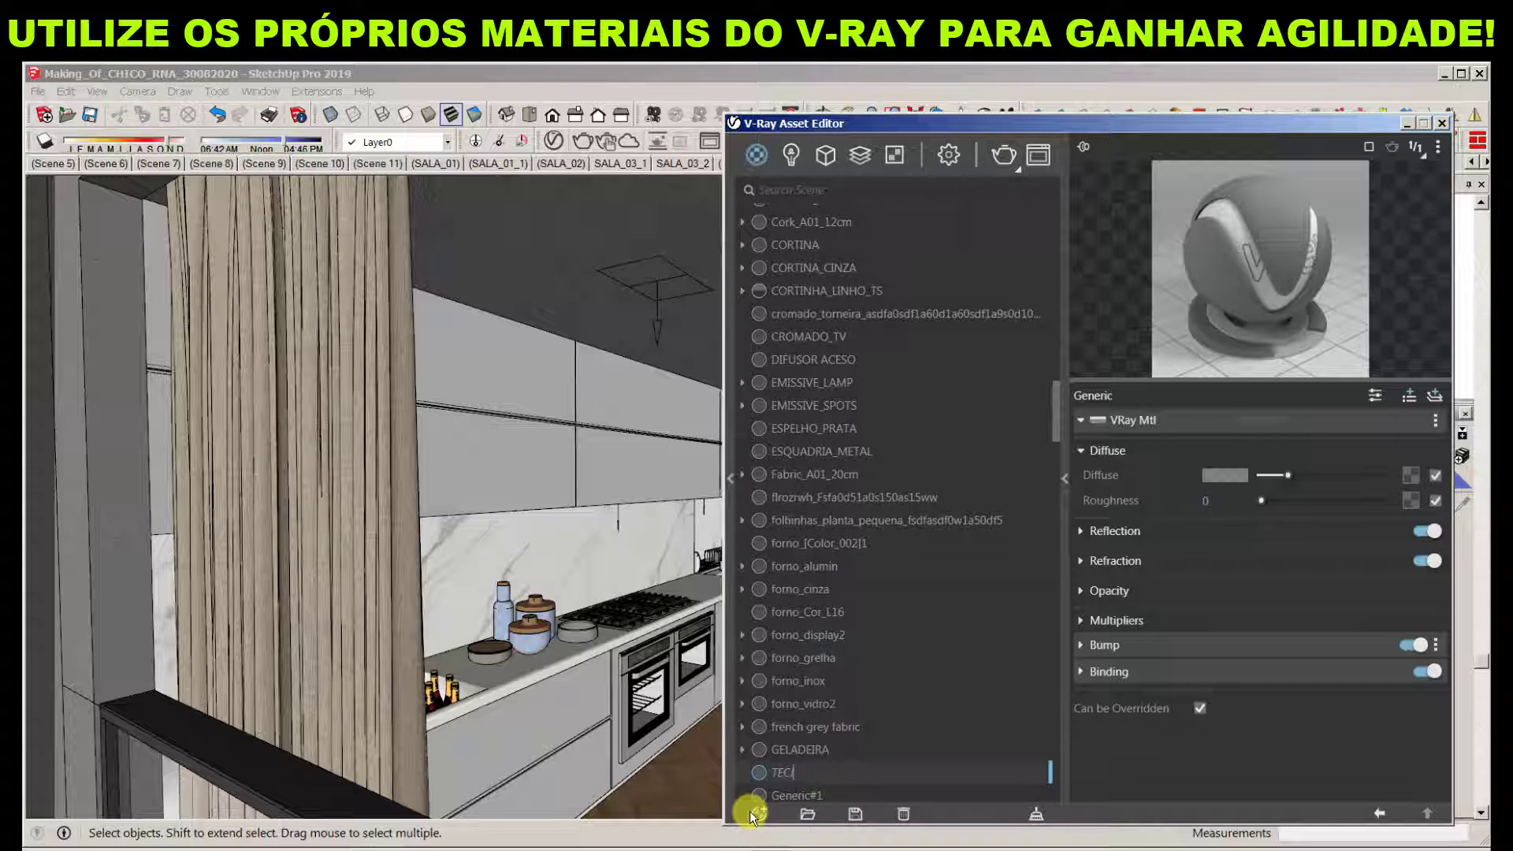
type("IDO_CORTINA_")
key("Return")
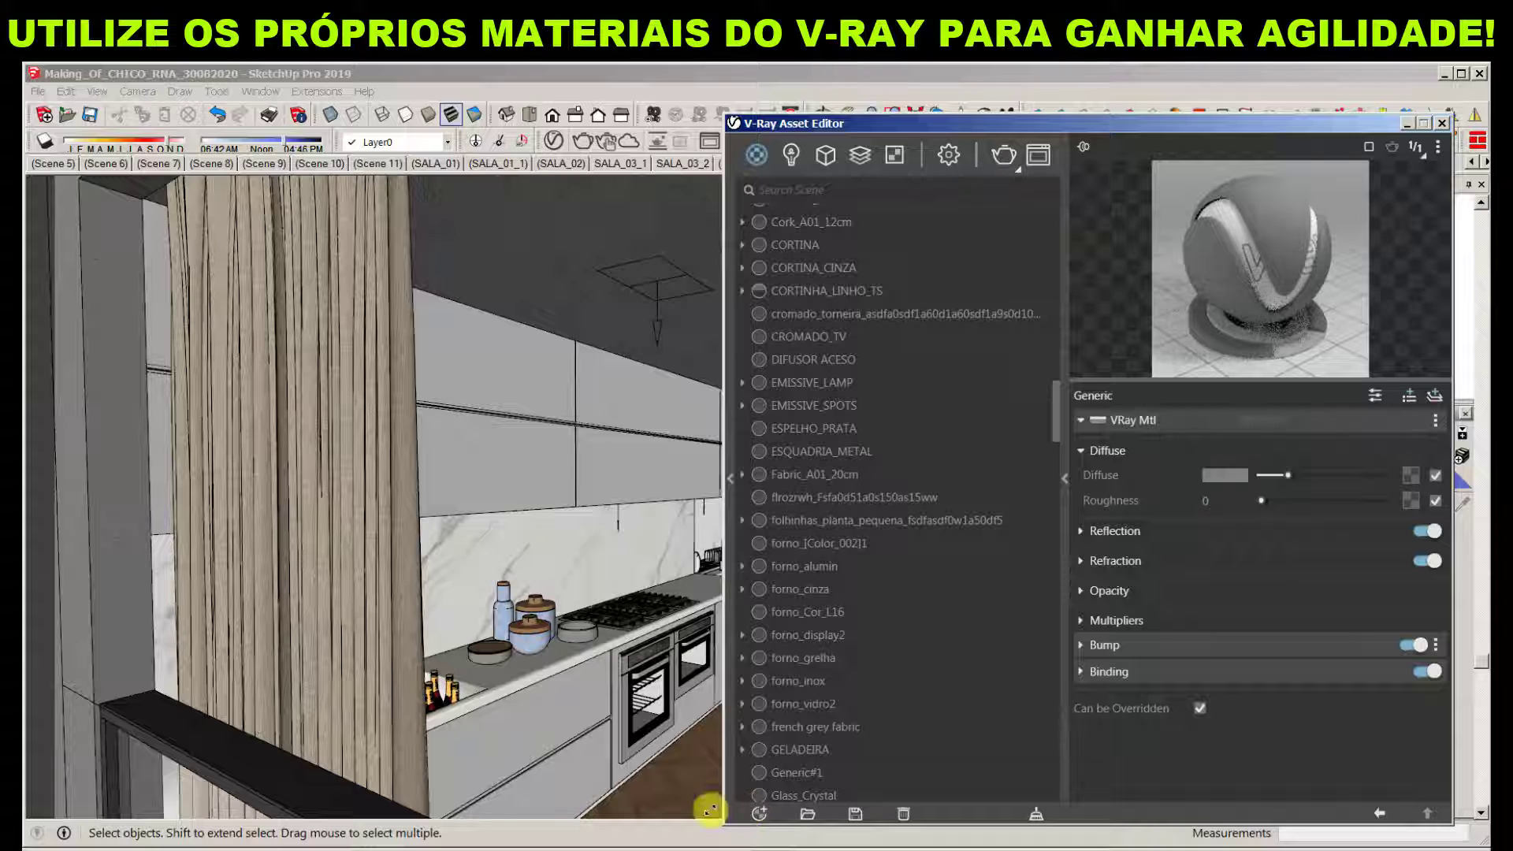
Start a diffuse bitmap for TECIDO_CORTINA_2, browse to the textile01 folder with extra large icons, and select fabric_11_d
left_click(1411, 474)
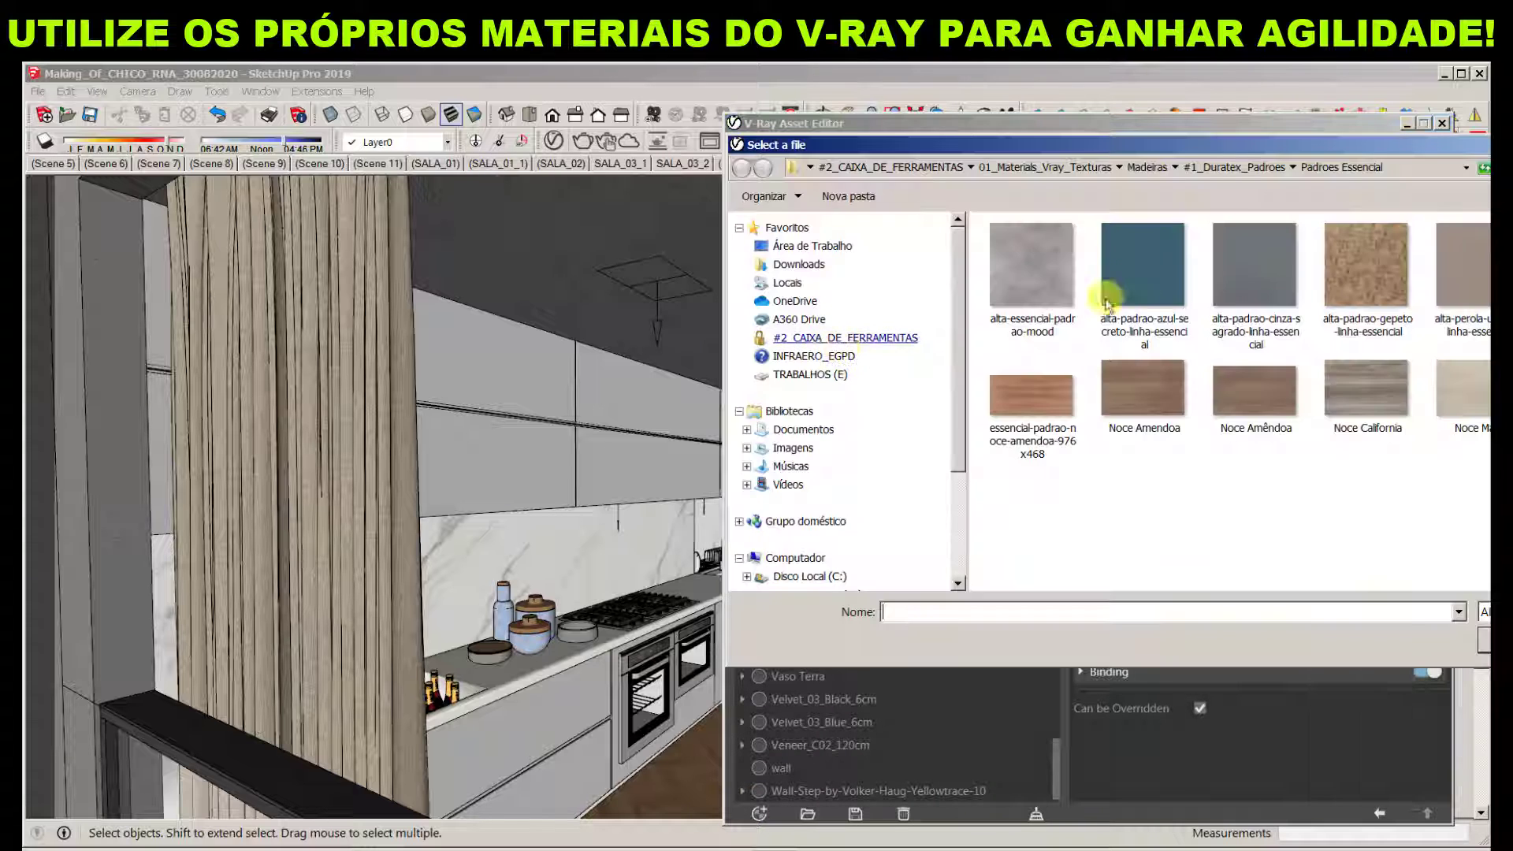
left_click(1146, 144)
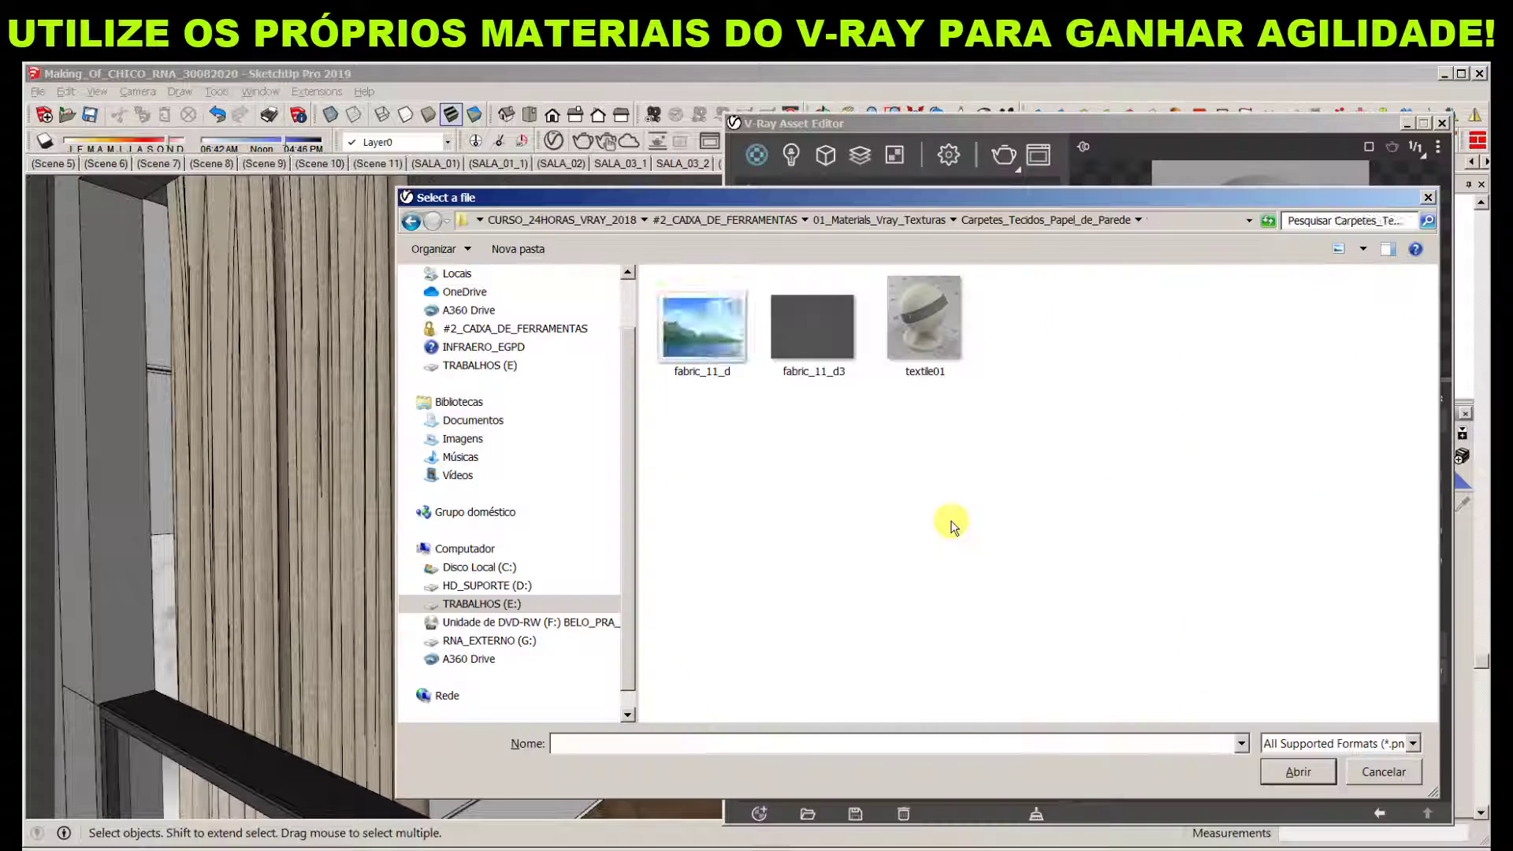
left_click(1361, 249)
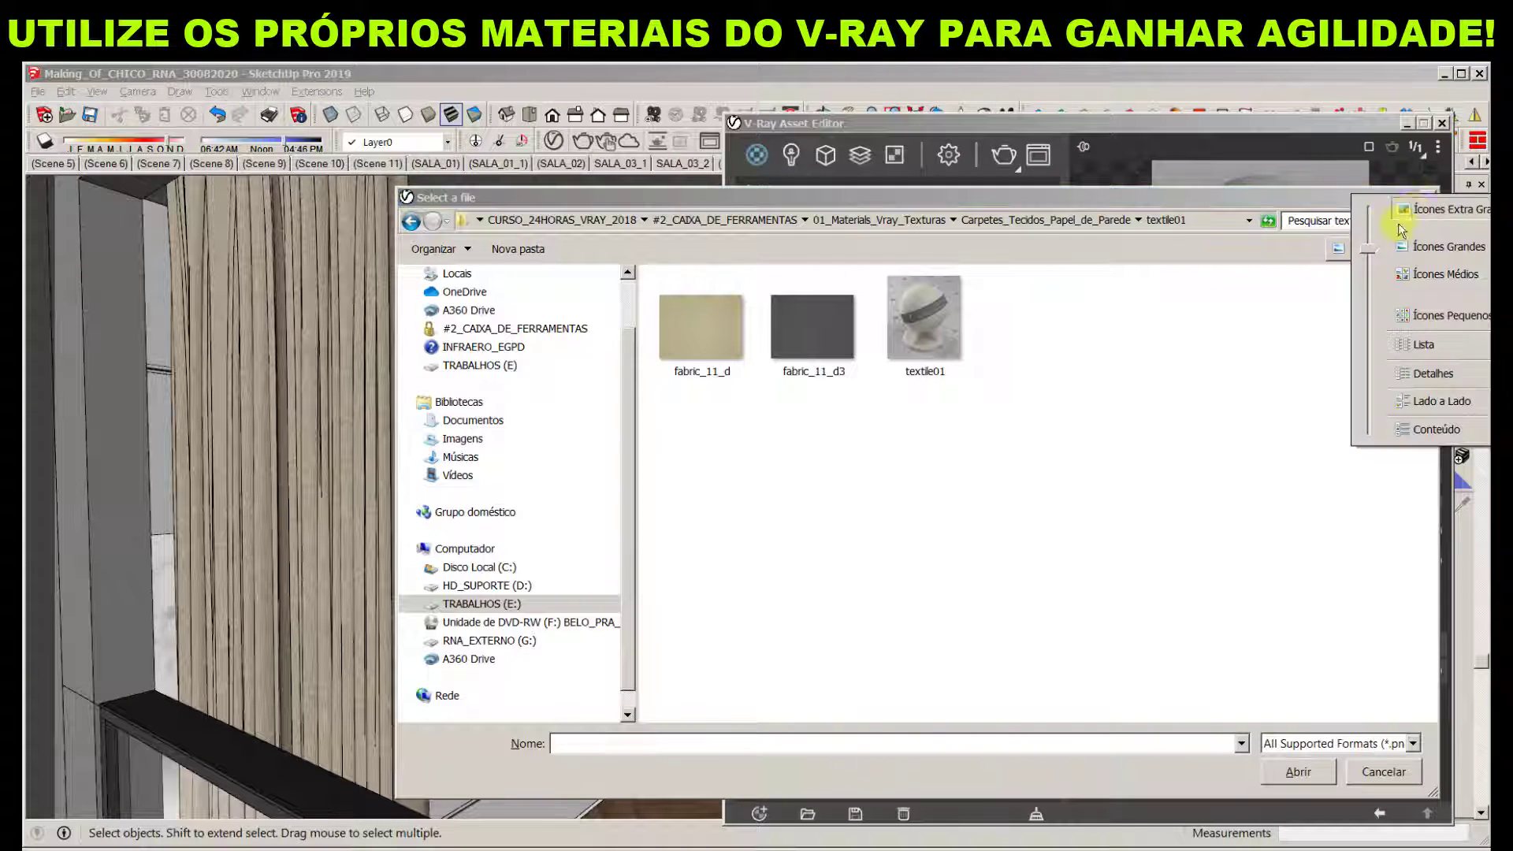
left_click(1419, 209)
left_click(796, 394)
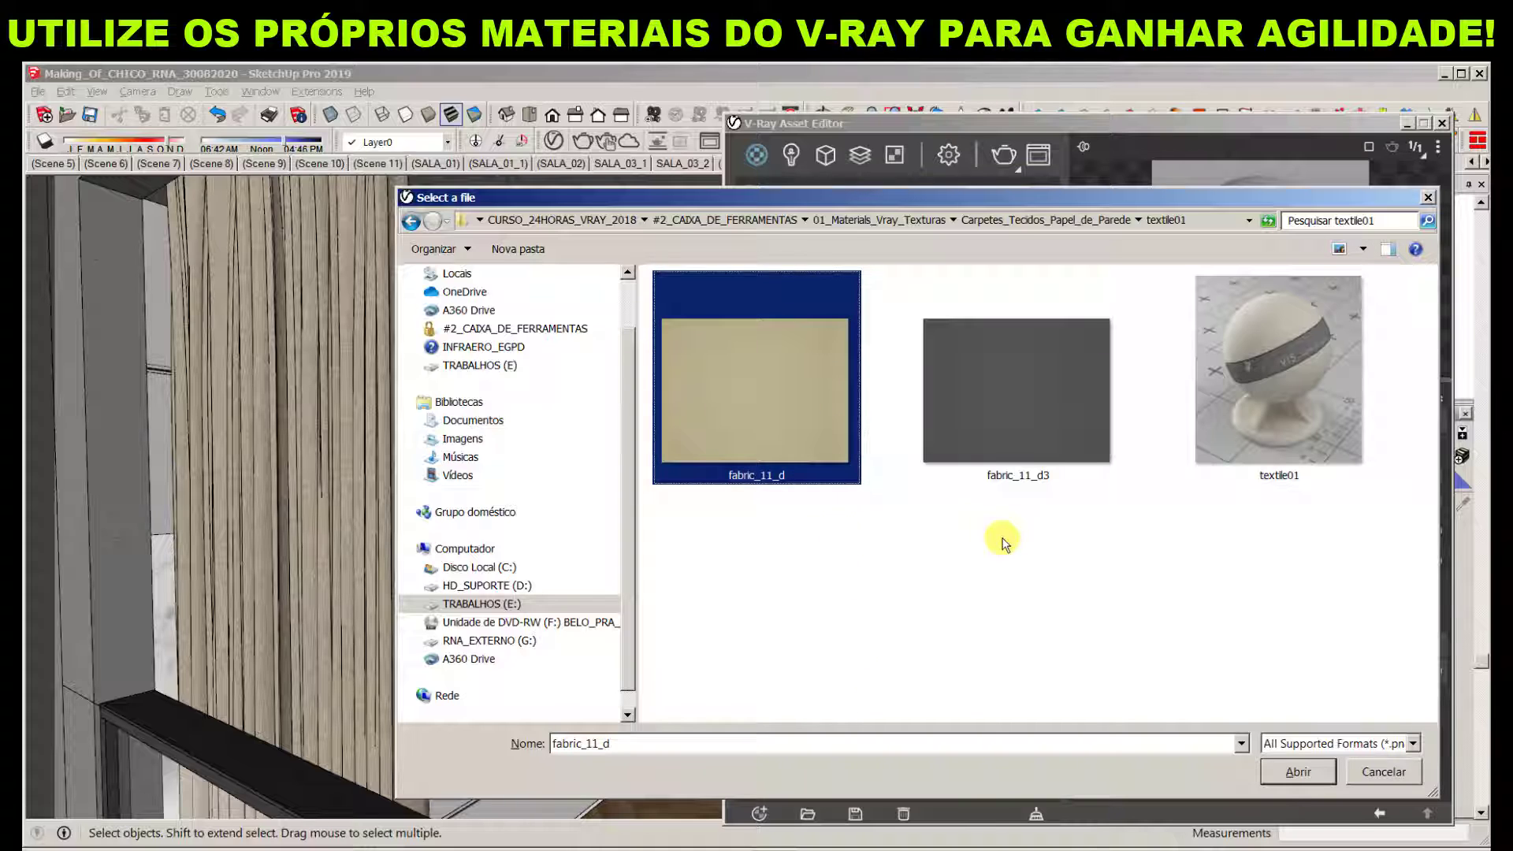
Preview the fabric_11_d weave up close and load the image as the diffuse texture of TECIDO_CORTINA_2
right_click(709, 436)
left_click(773, 411)
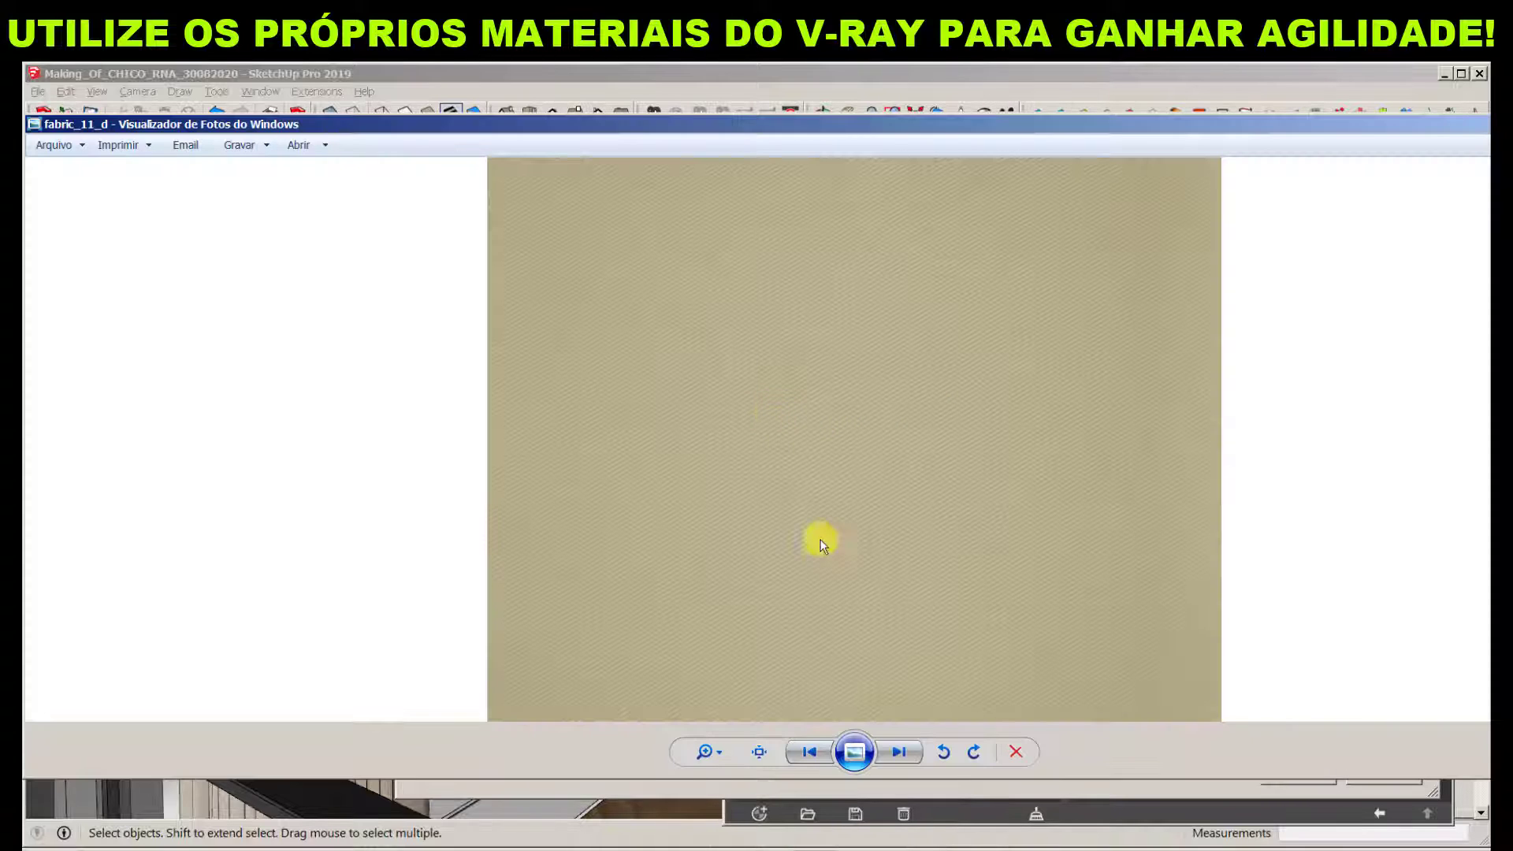
scroll(887, 500, "up", 3)
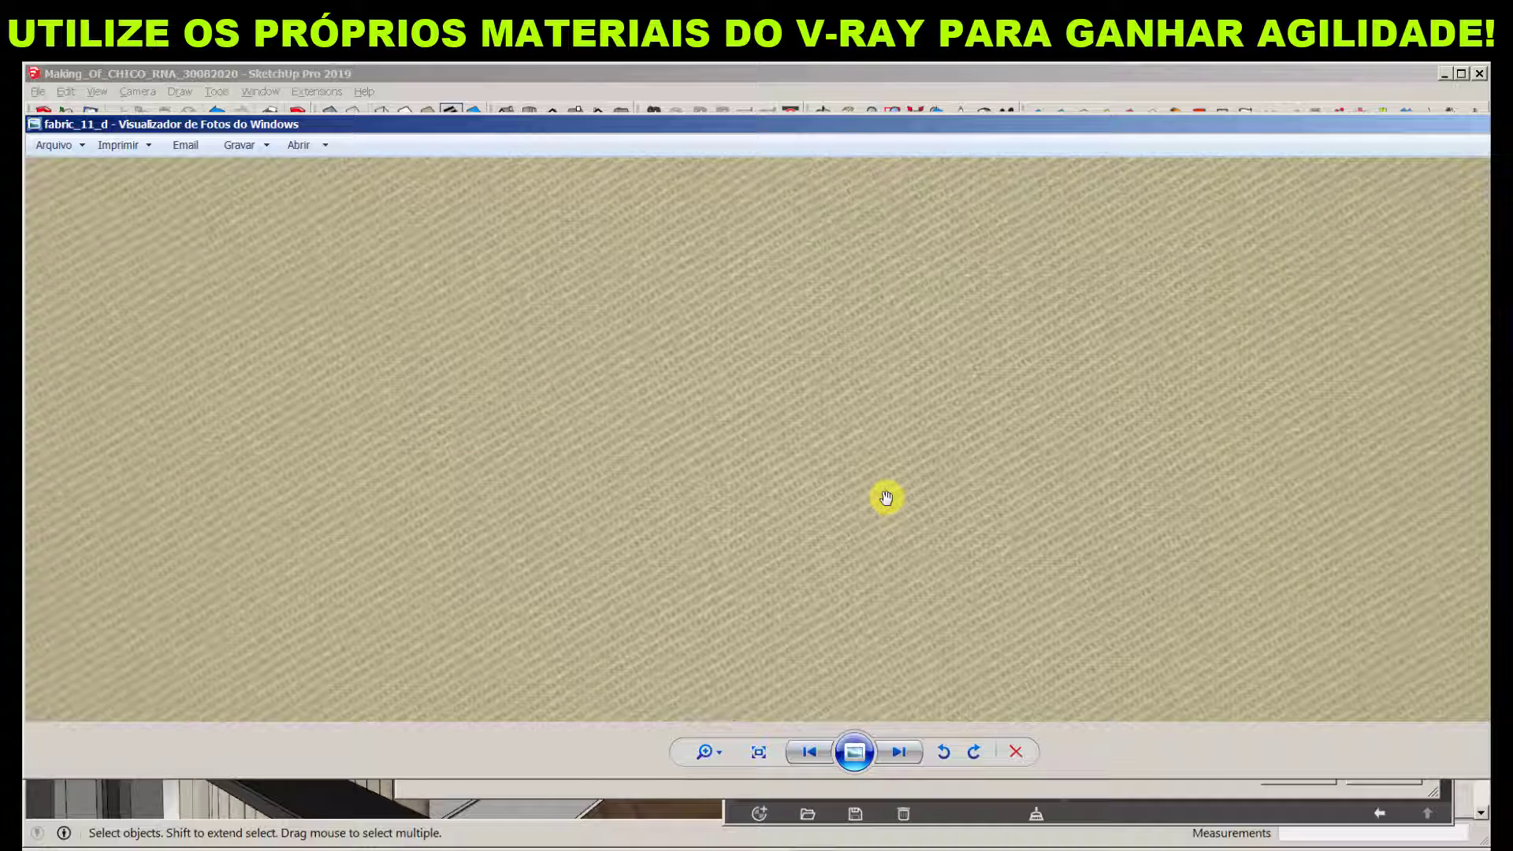
scroll(885, 497, "down", 3)
key("Escape")
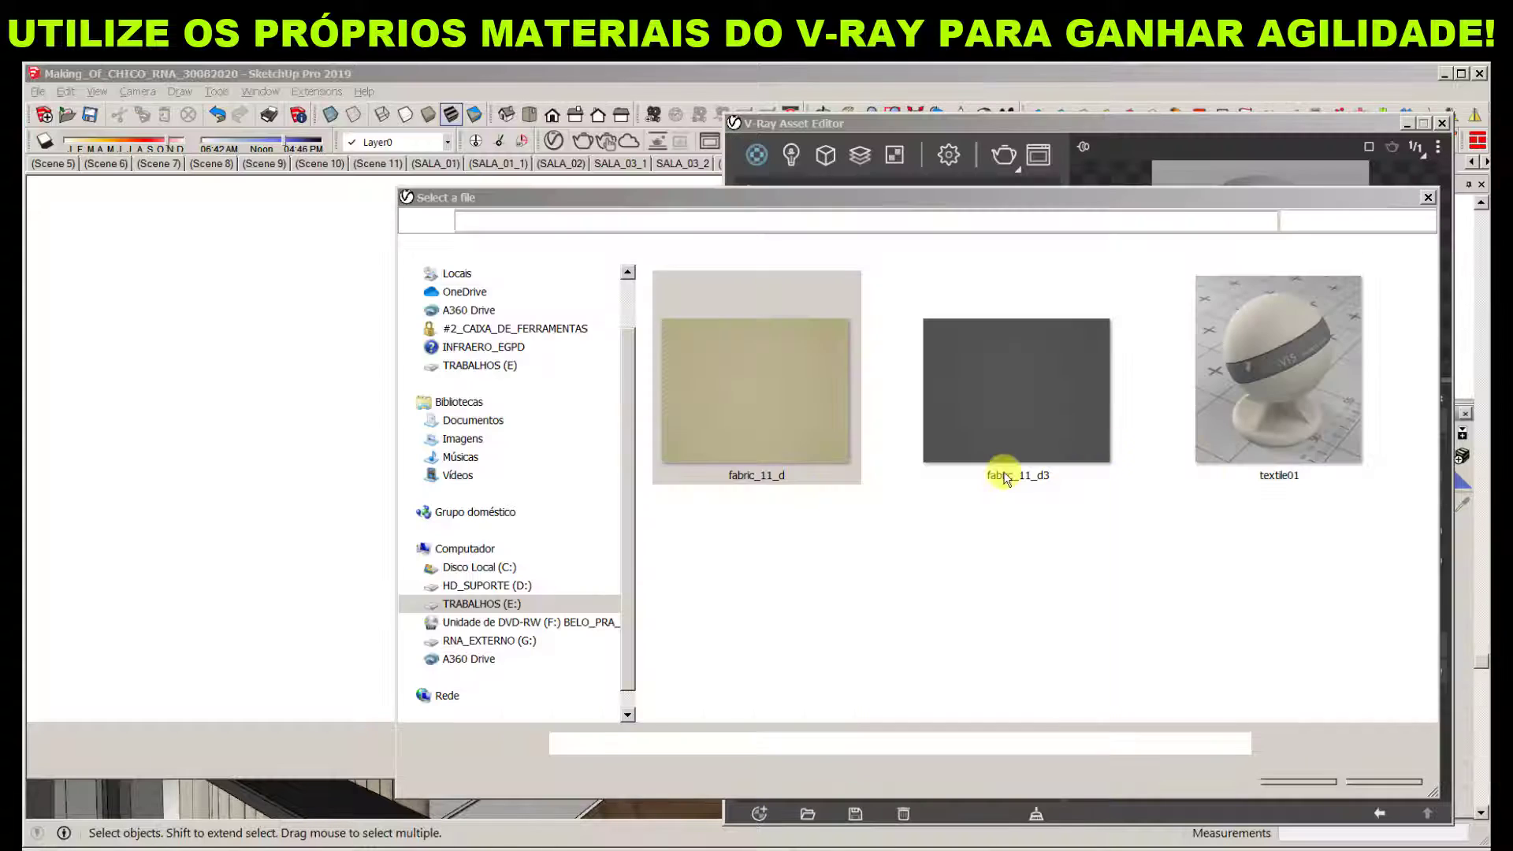
left_click(1278, 775)
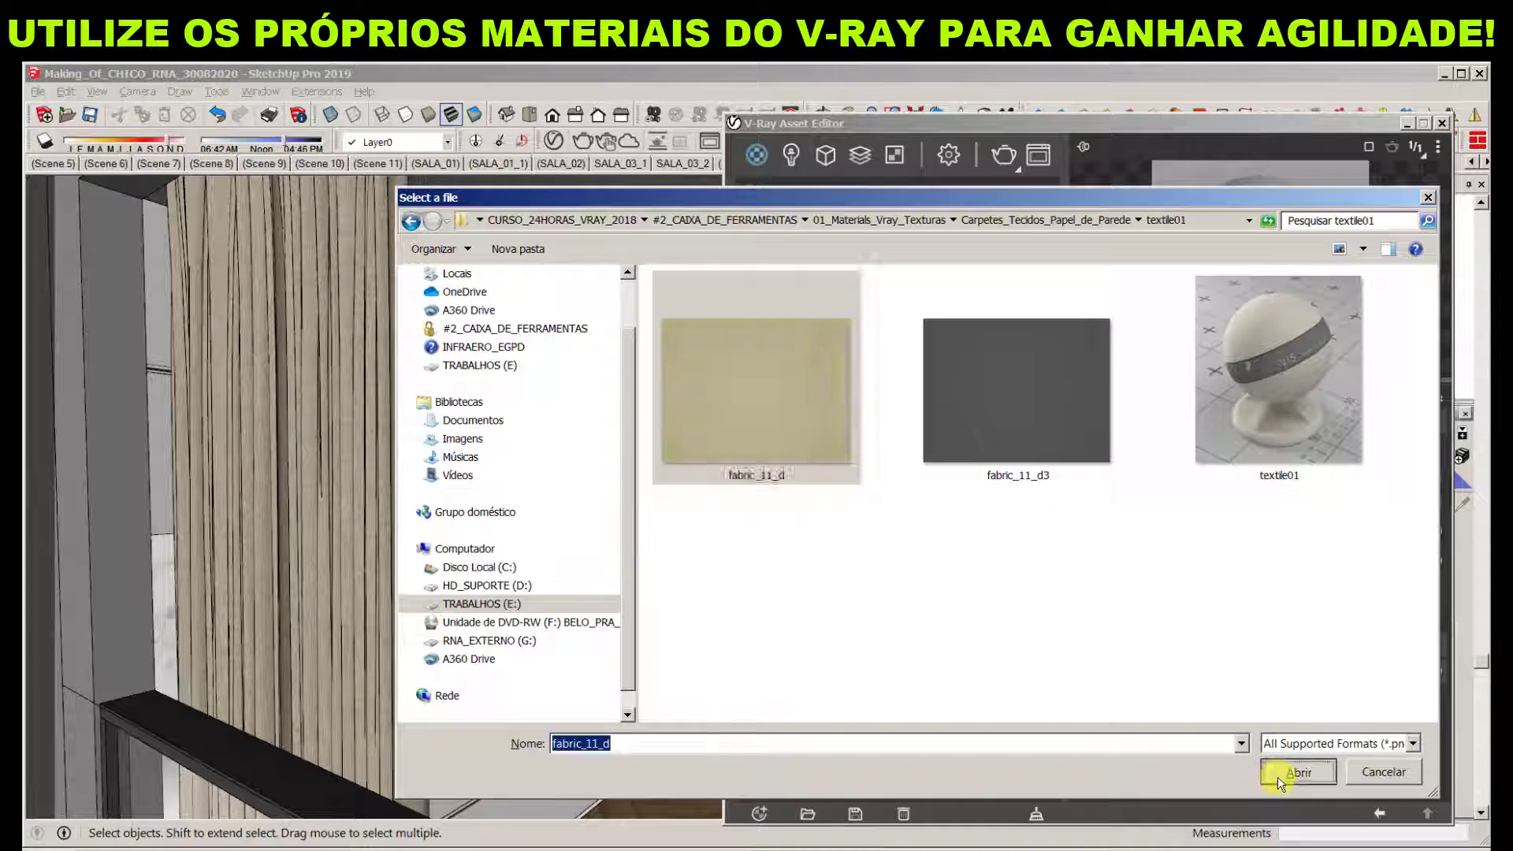
left_click(1387, 815)
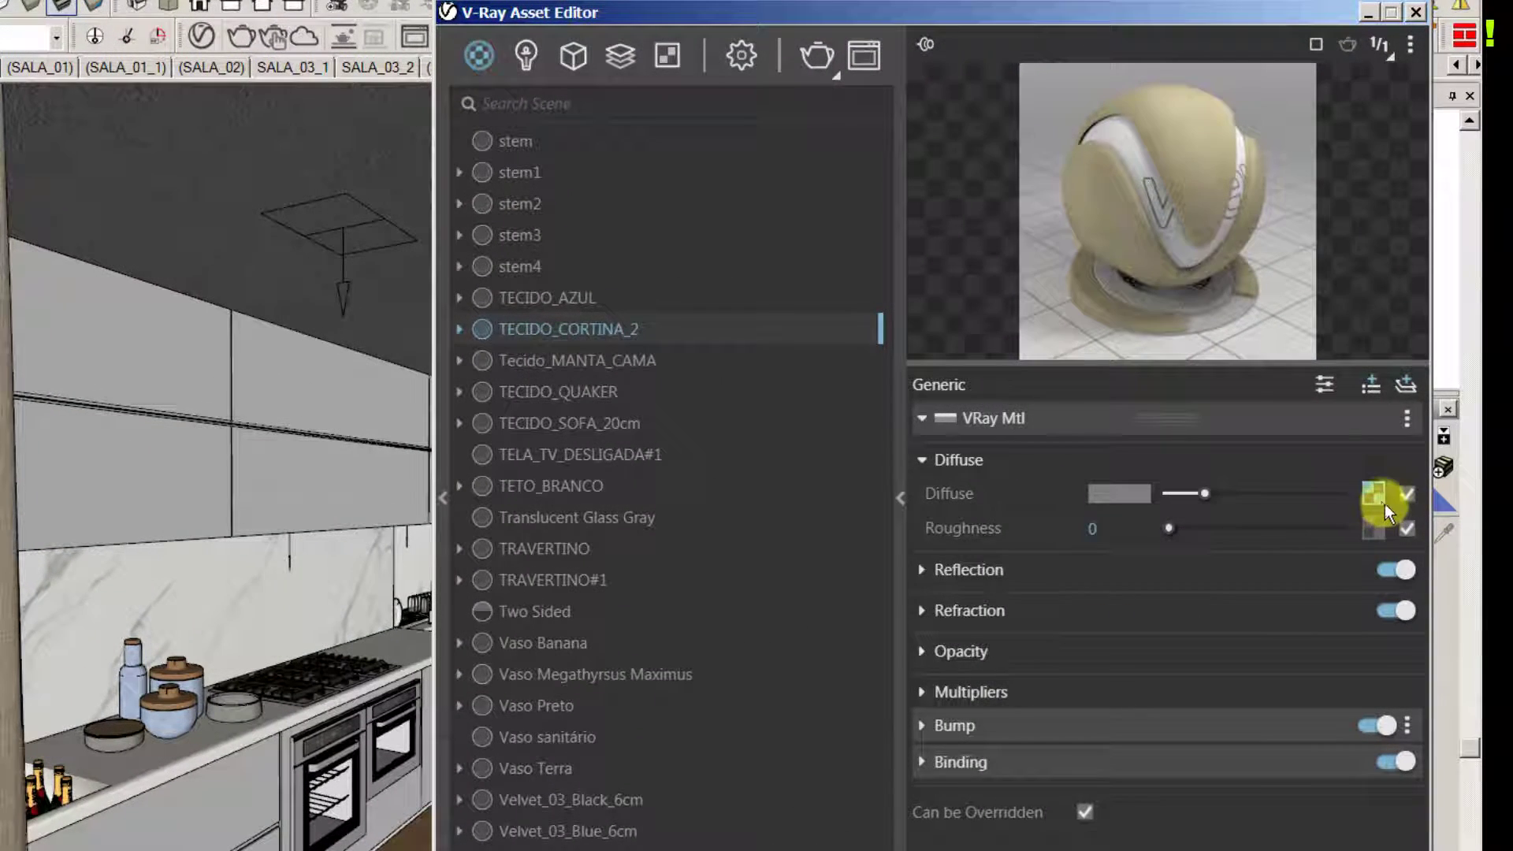
Wrap the diffuse texture of TECIDO_CORTINA_2 in a Color Correction map
right_click(1384, 504)
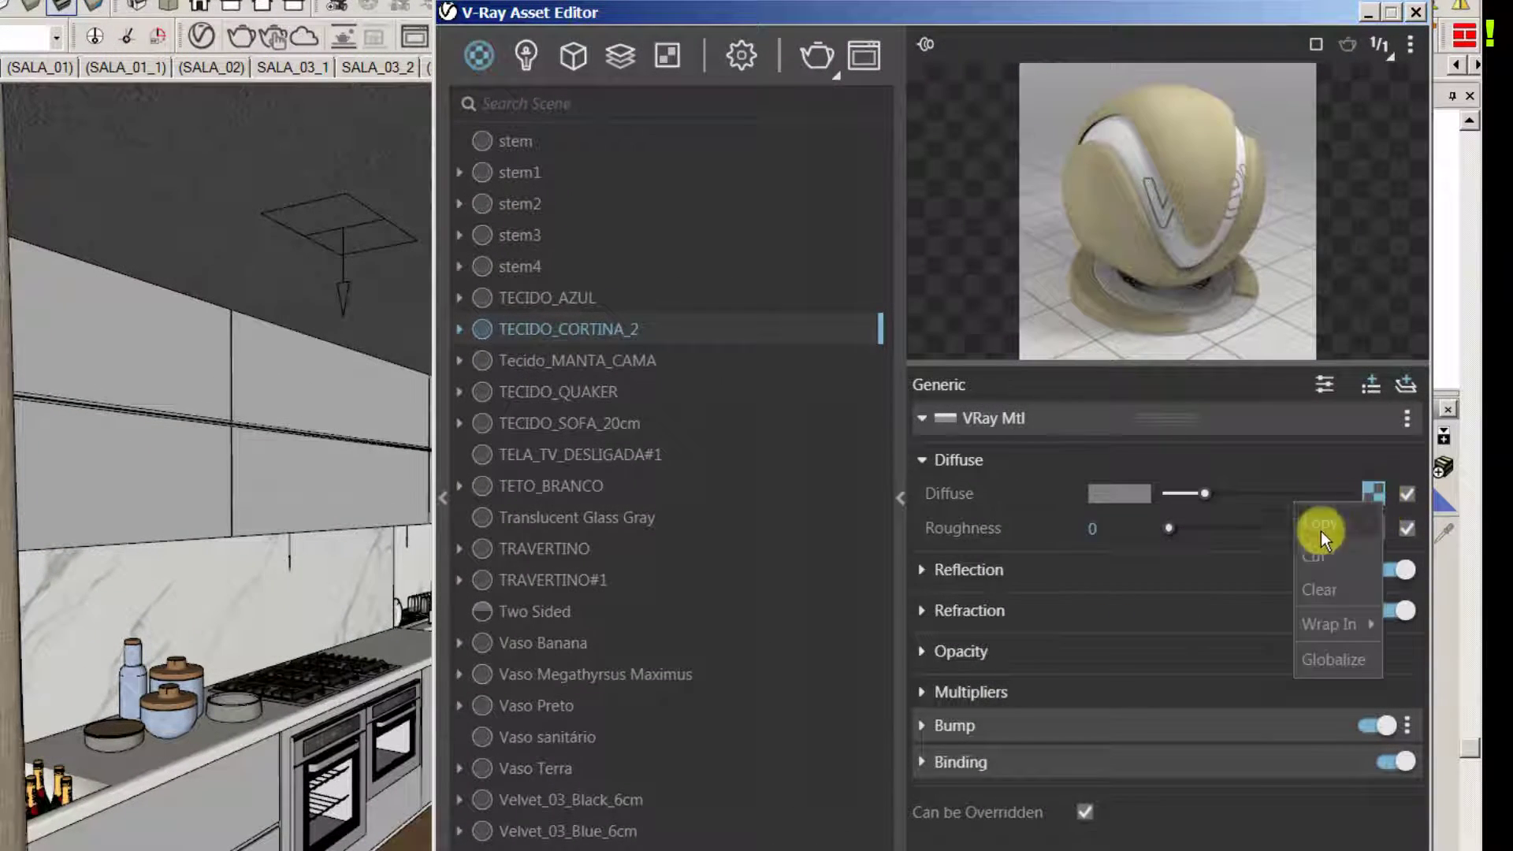
mouse_move(1324, 626)
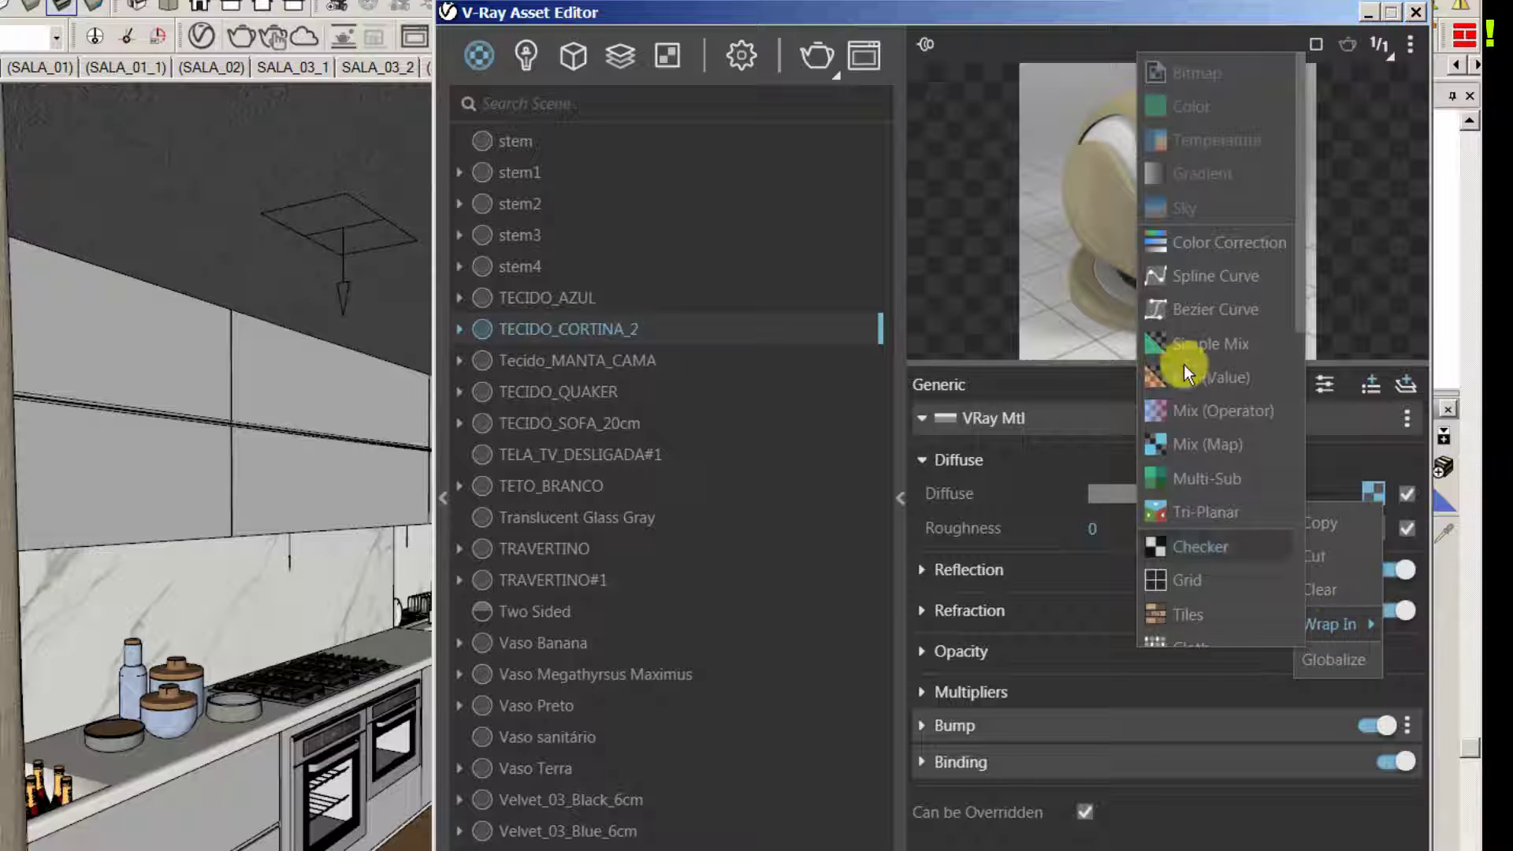
left_click(1203, 244)
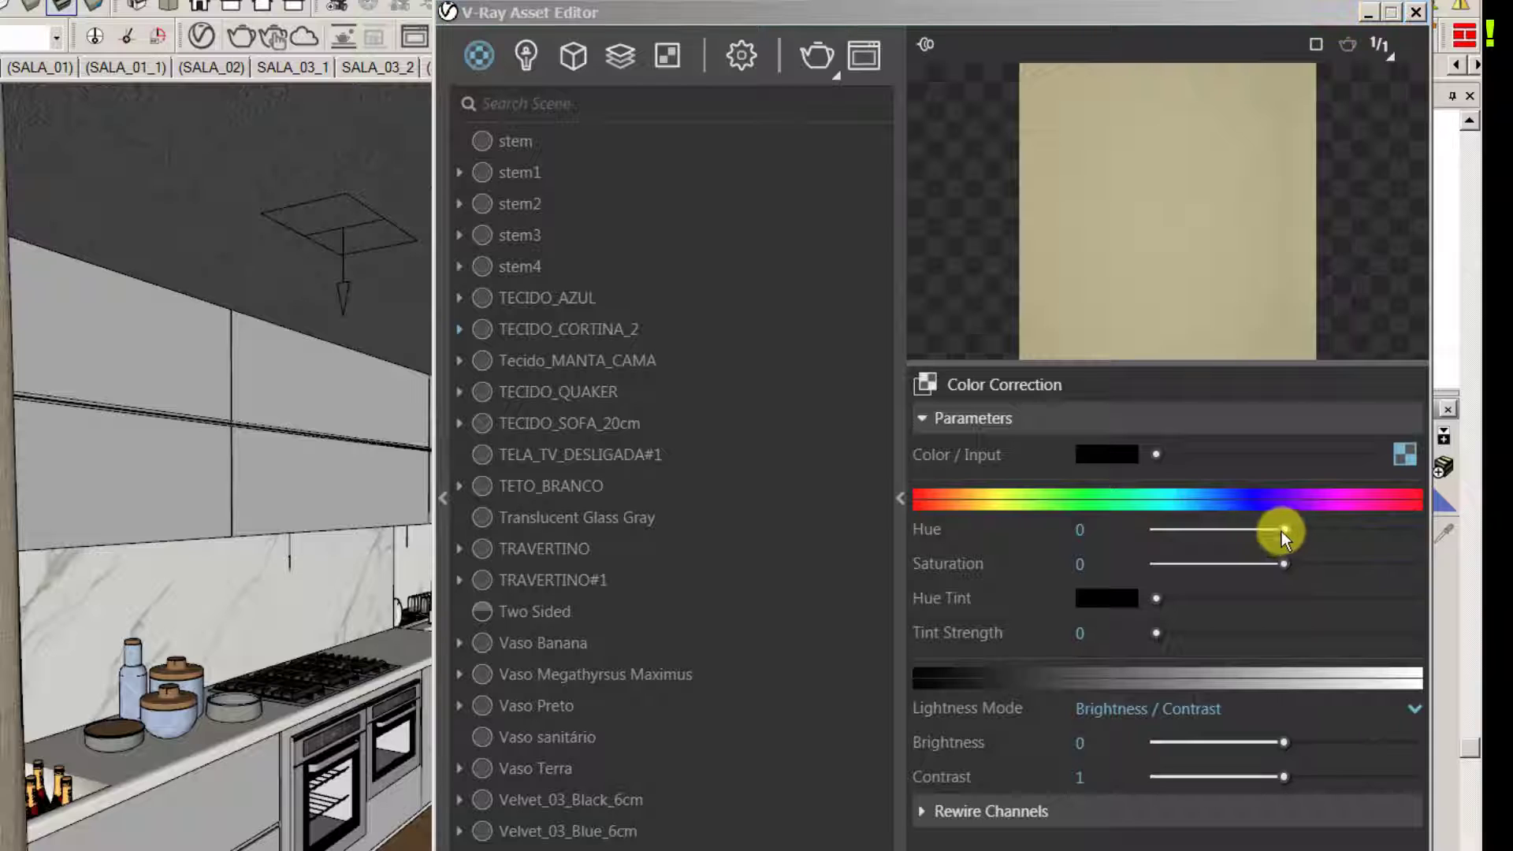
Try different saturation and hue shifts on the fabric's Color Correction, including hue -153.1, and reset the hue to 0
left_click_drag(1282, 563, 1177, 564)
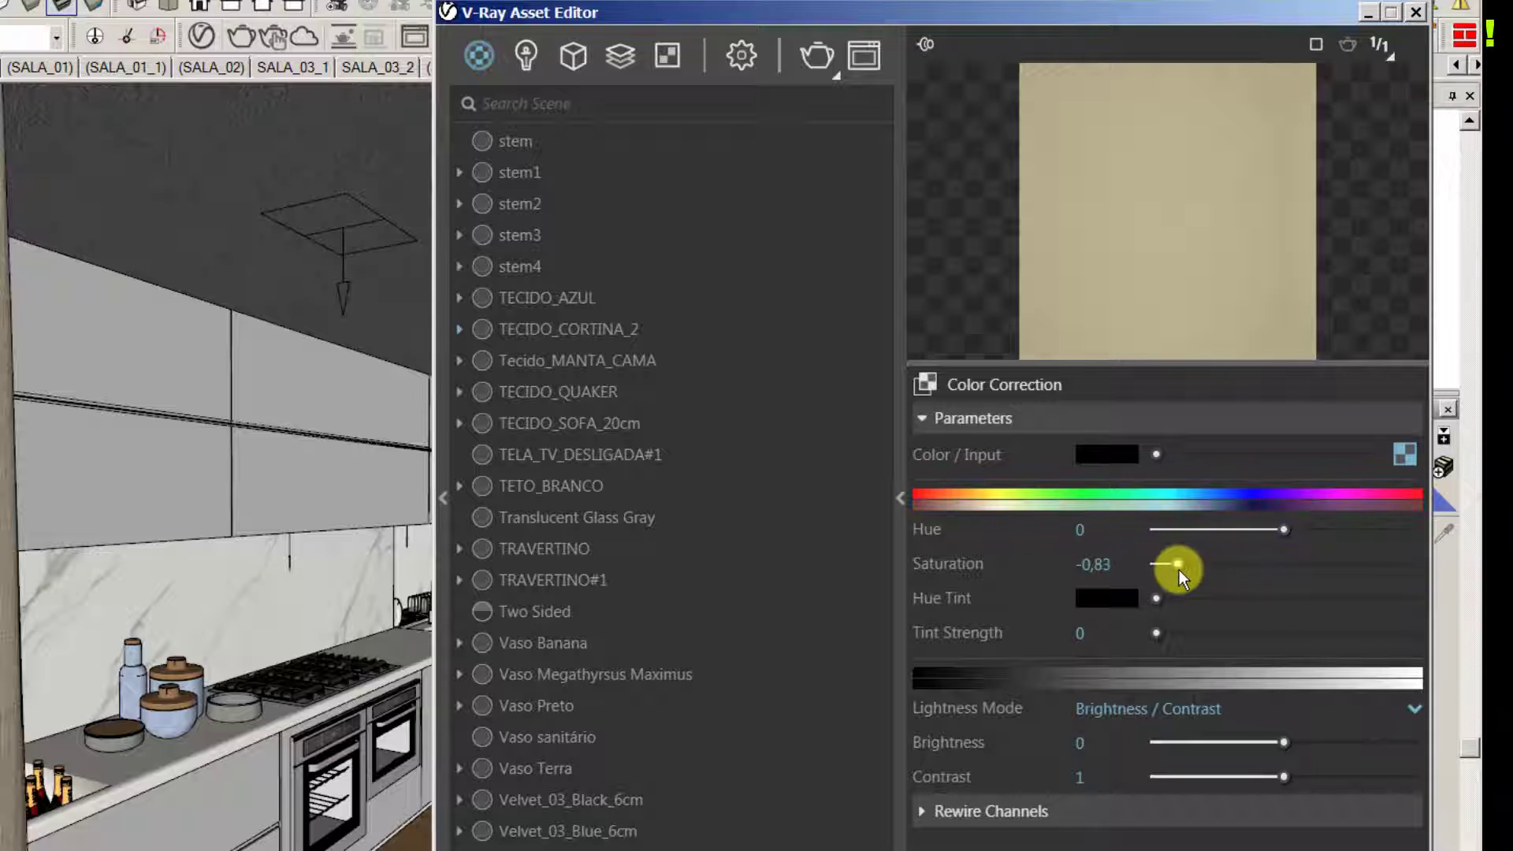
left_click_drag(1283, 529, 1308, 577)
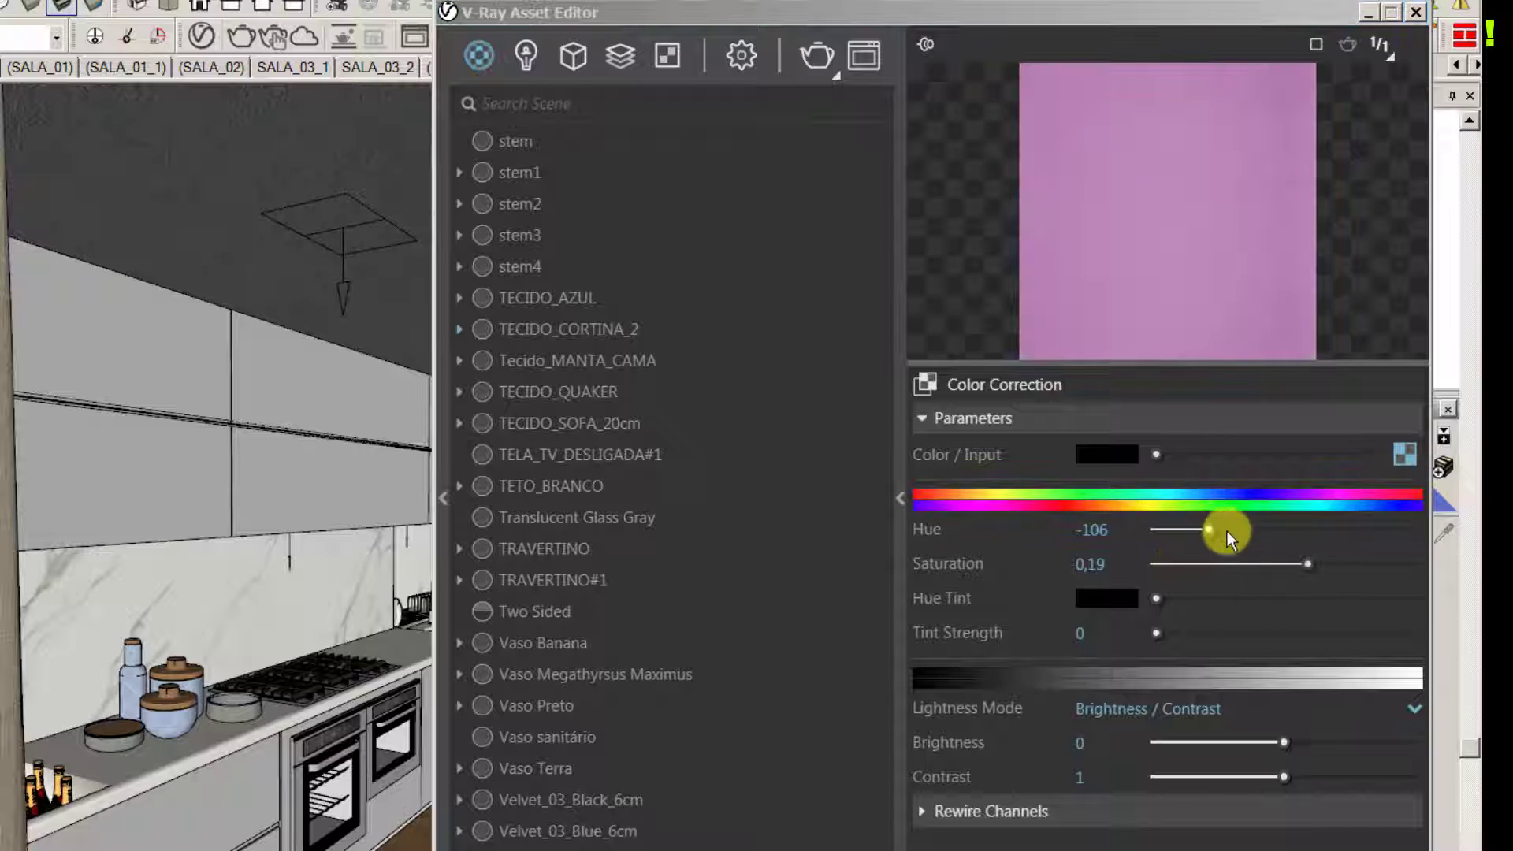
mouse_move(1198, 533)
left_mouse_down()
mouse_move(1166, 531)
mouse_move(1430, 544)
mouse_move(1176, 553)
left_mouse_up()
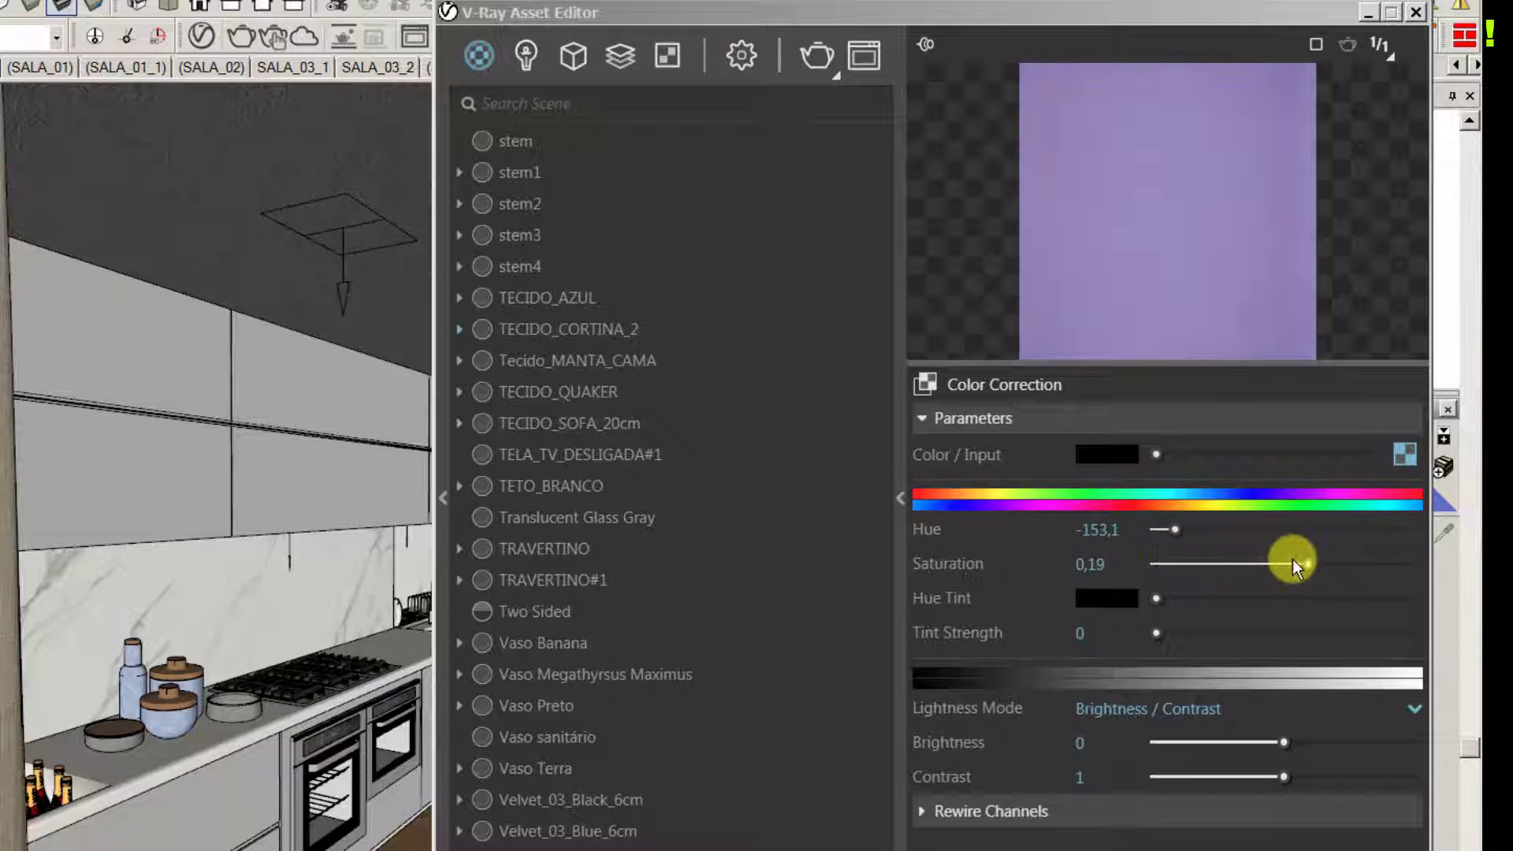
left_click(1119, 530)
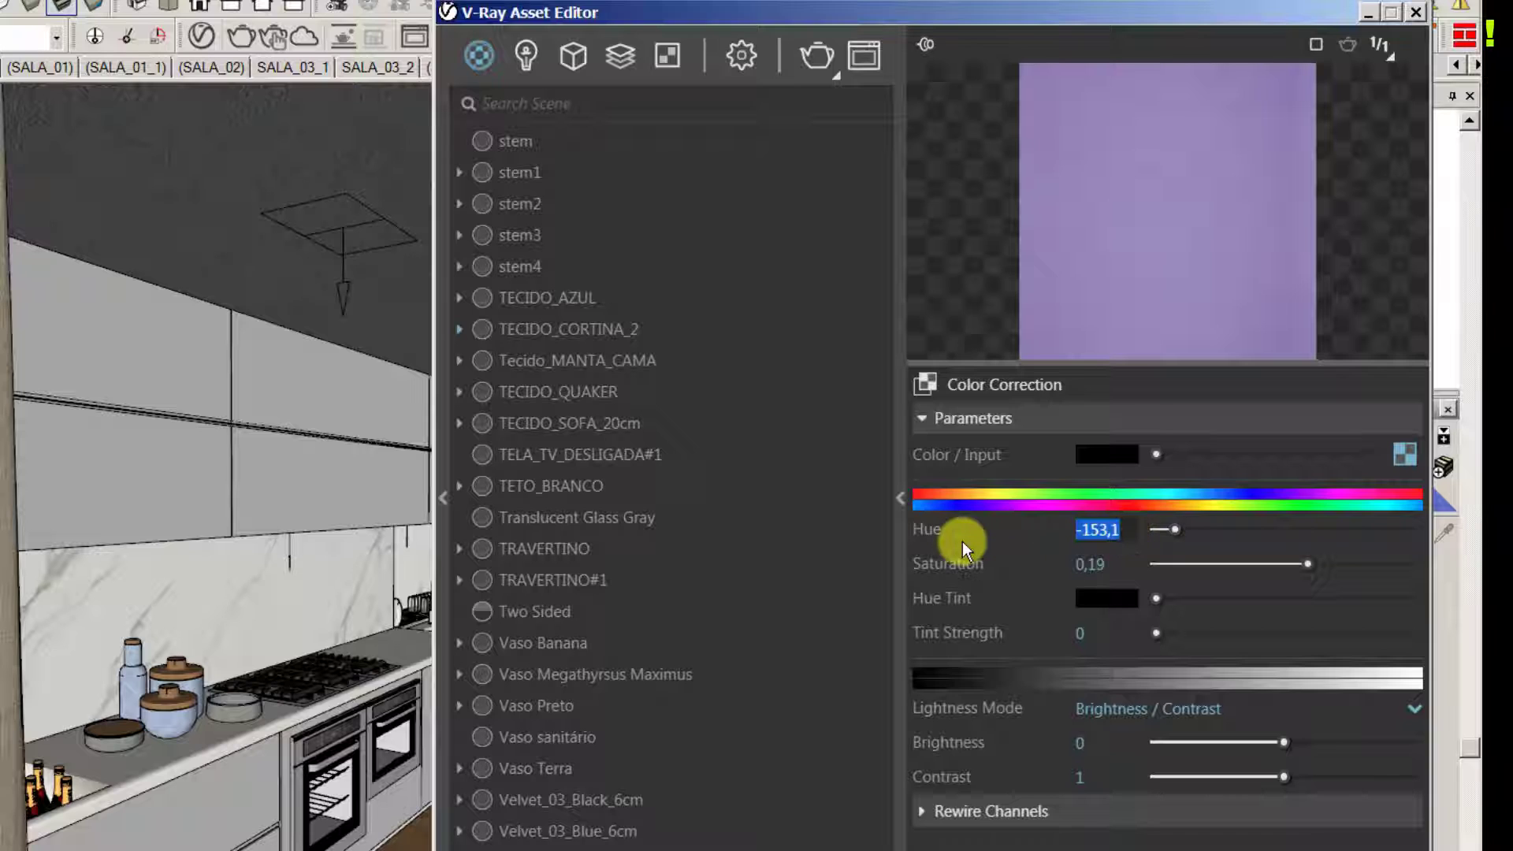
type("0")
key("Return")
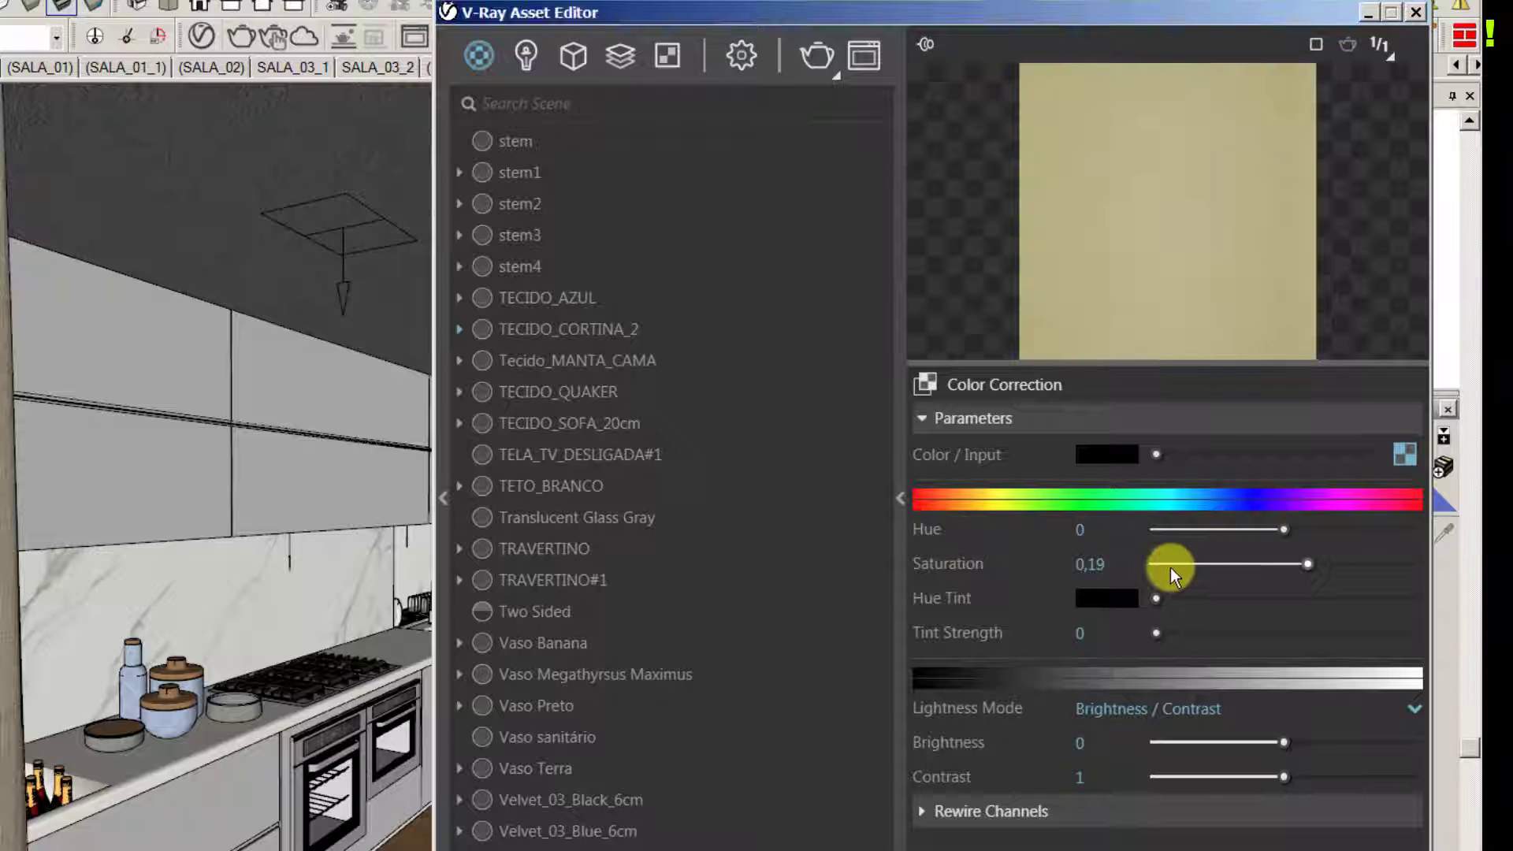
Set the fabric's Color Correction to saturation -0.93, brightness 0.033 and contrast 0.935, and return to the material's parameters
left_click_drag(1170, 567, 1164, 567)
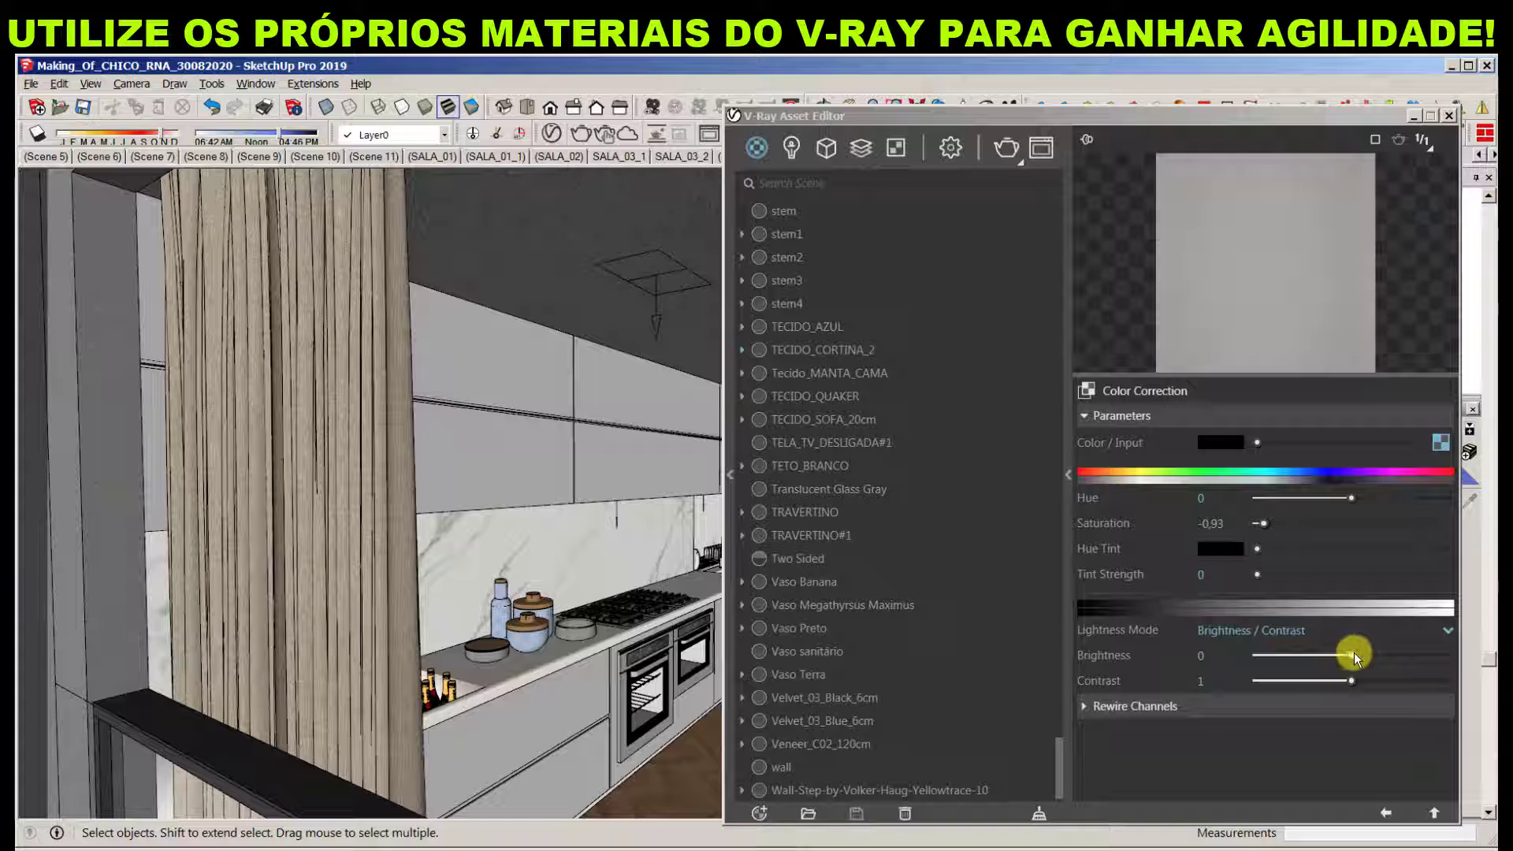
left_click_drag(1354, 653, 1345, 682)
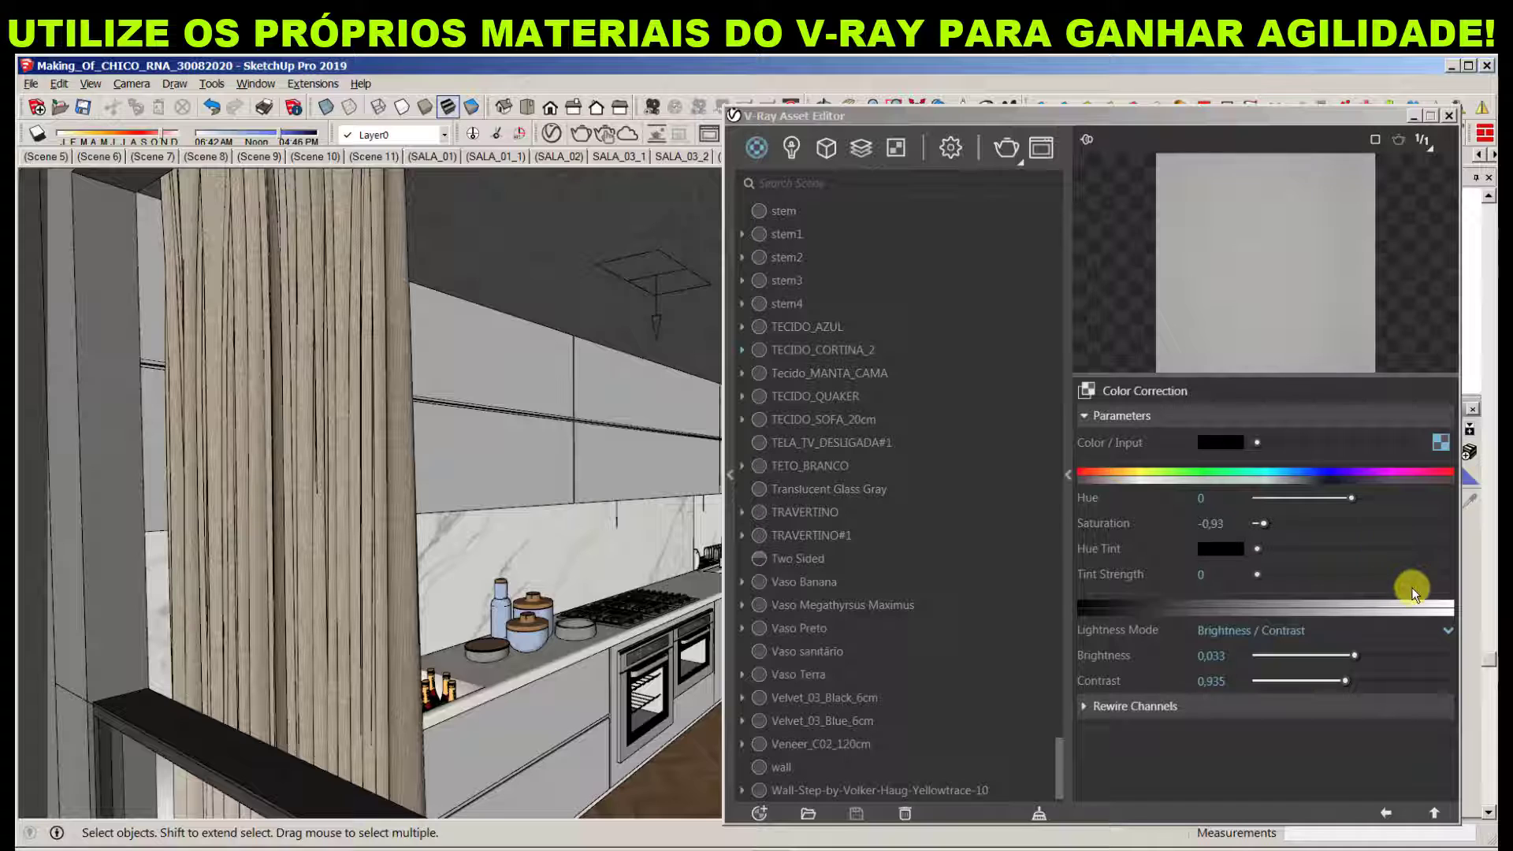
left_click(1387, 809)
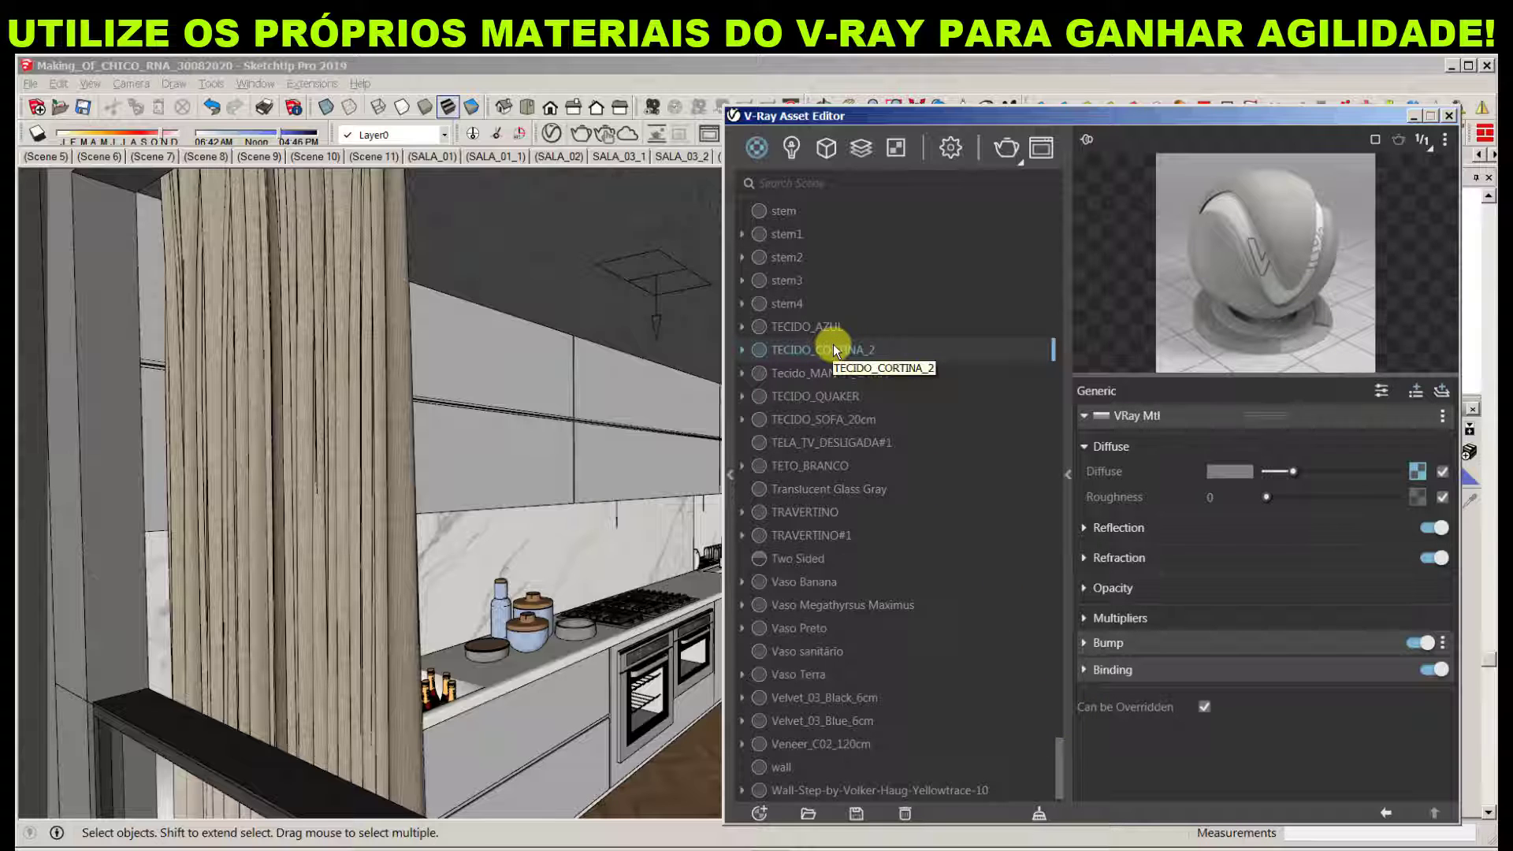
Rename the Two Sided material as Two Sided_CORTINA_2
left_click(807, 558)
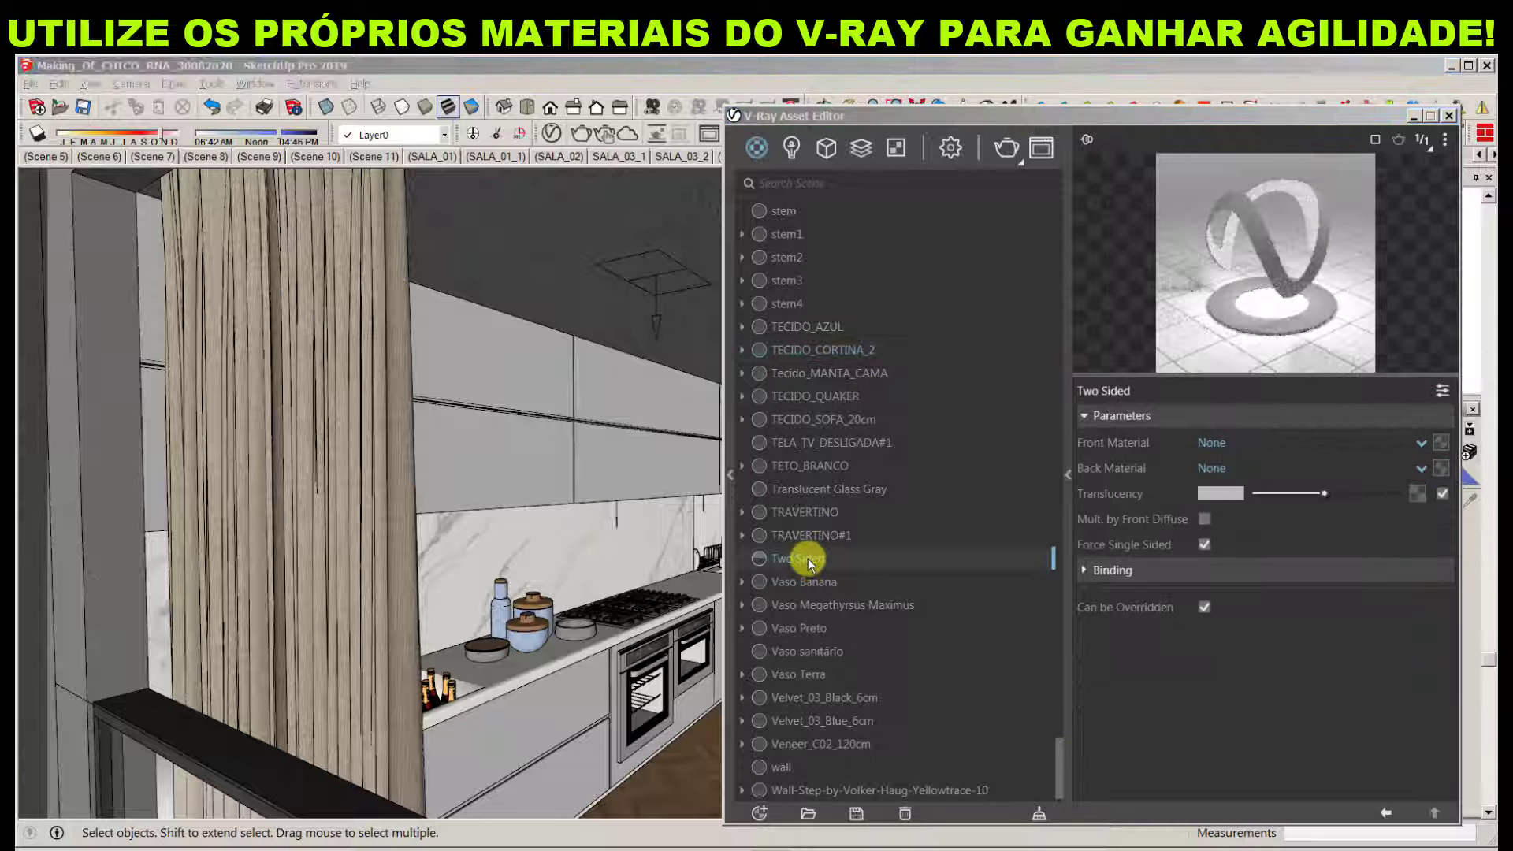
right_click(807, 558)
left_click(832, 648)
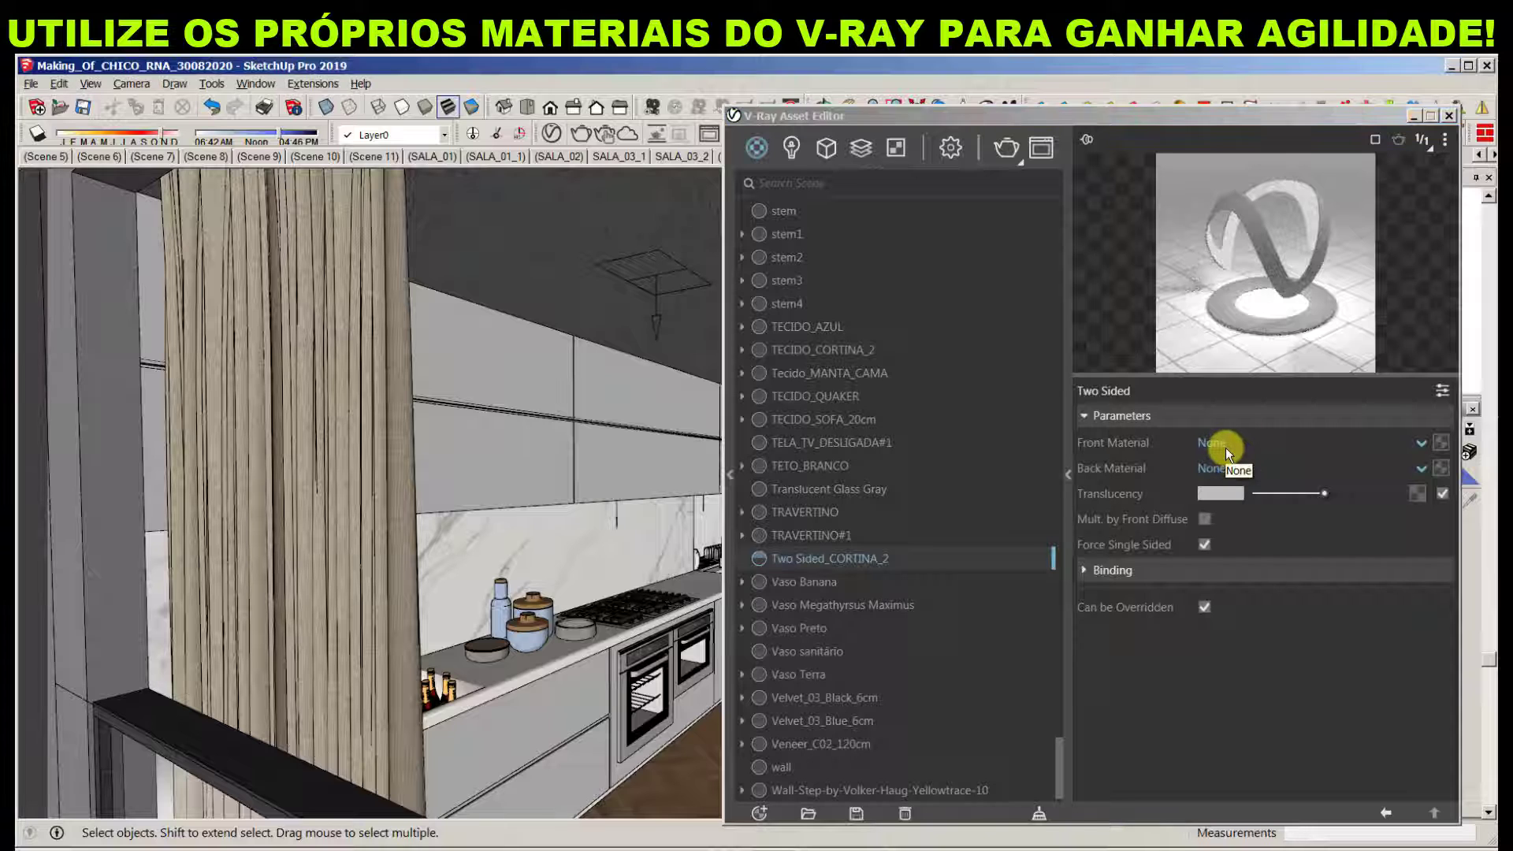
Assign TECIDO_CORTINA_2 as the front material of Two Sided_CORTINA_2
left_click(1436, 442)
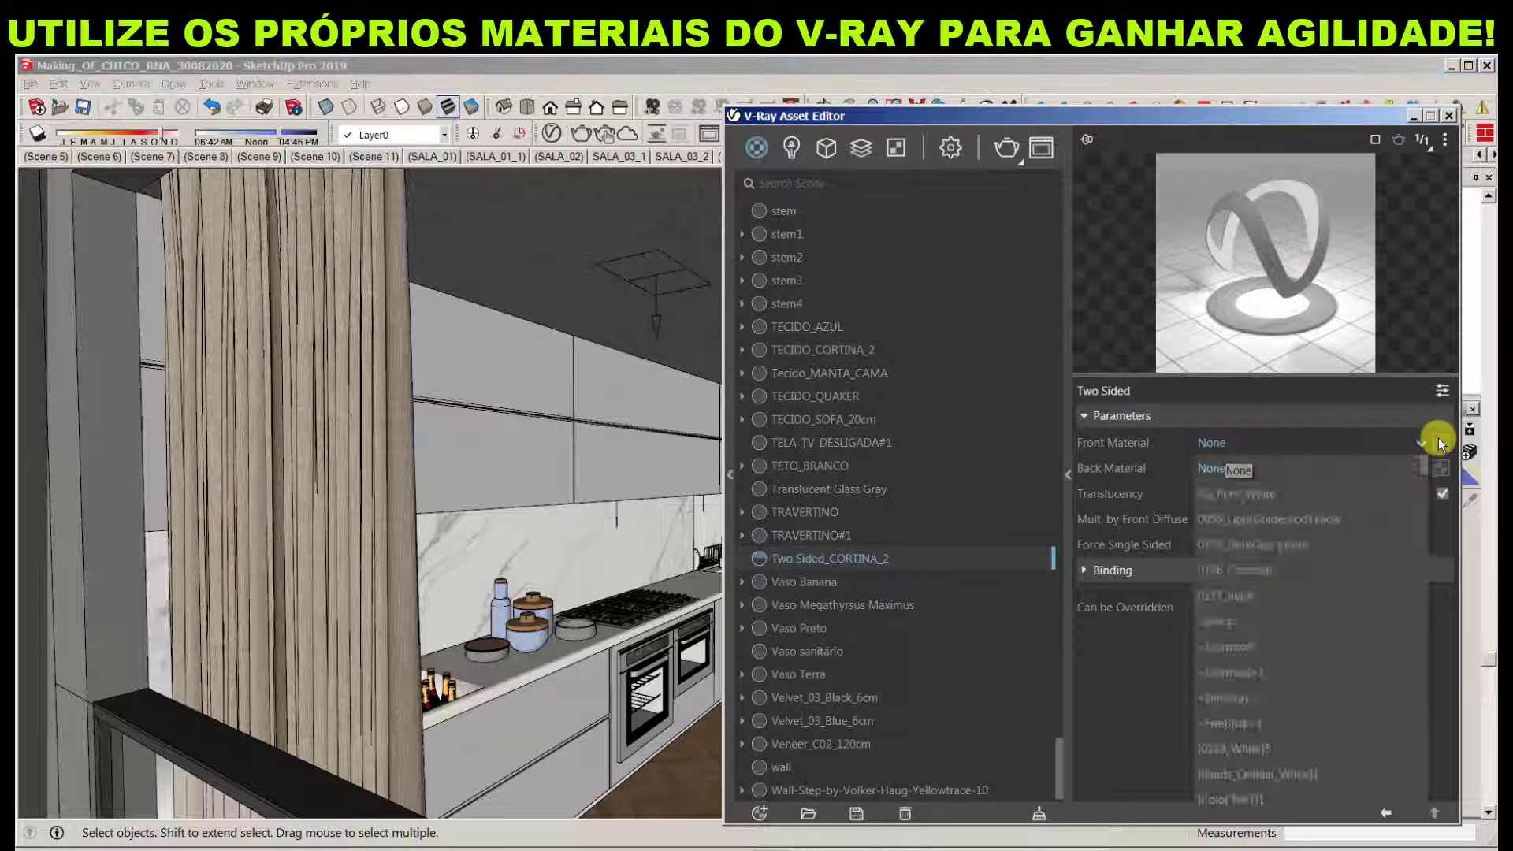
left_click(1398, 444)
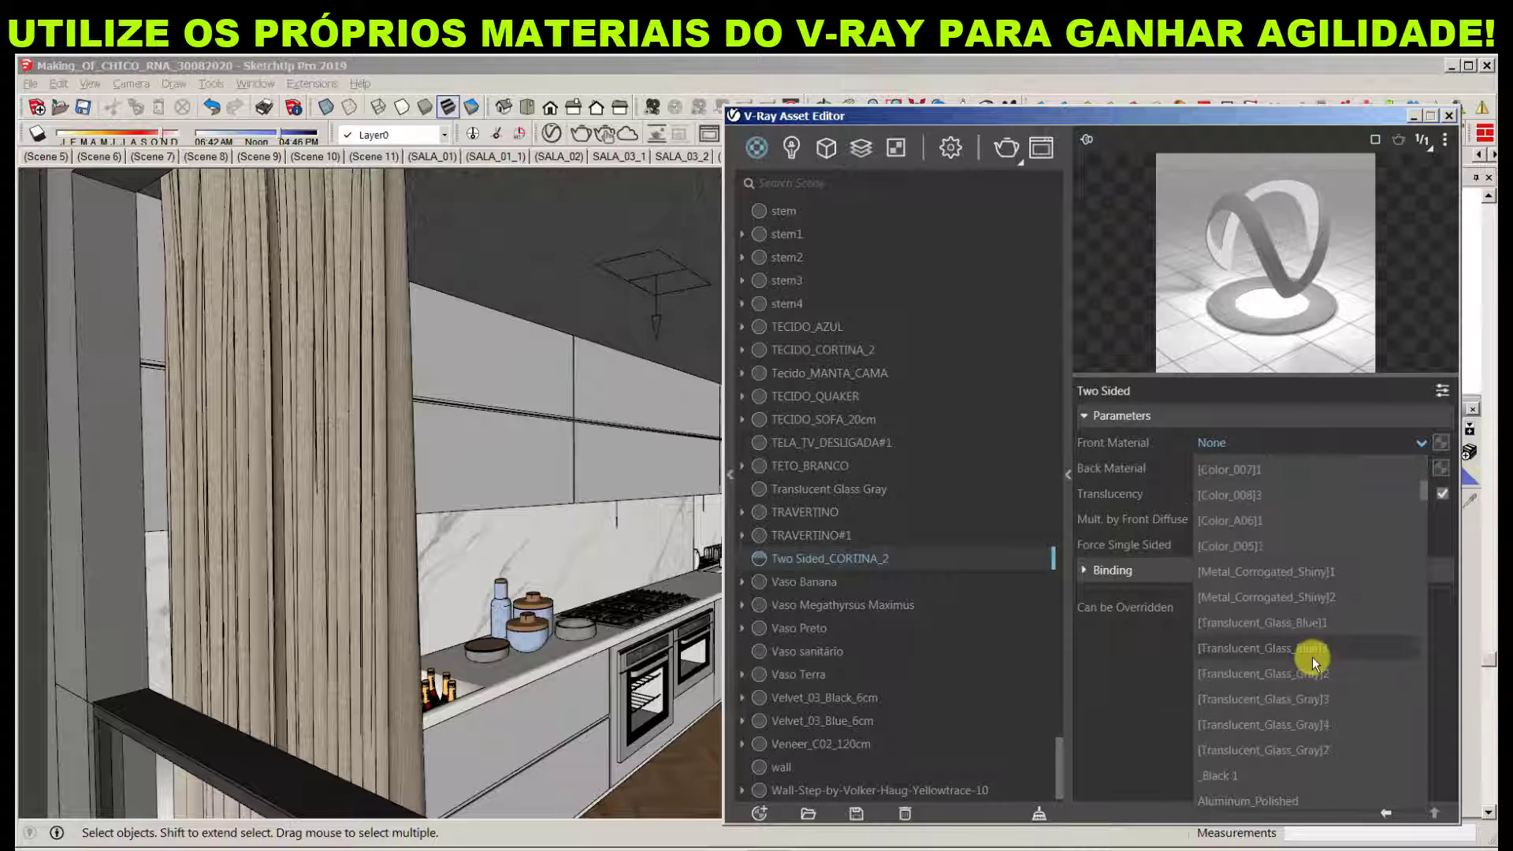
scroll(1312, 659, "down", 5)
scroll(1314, 647, "down", 10)
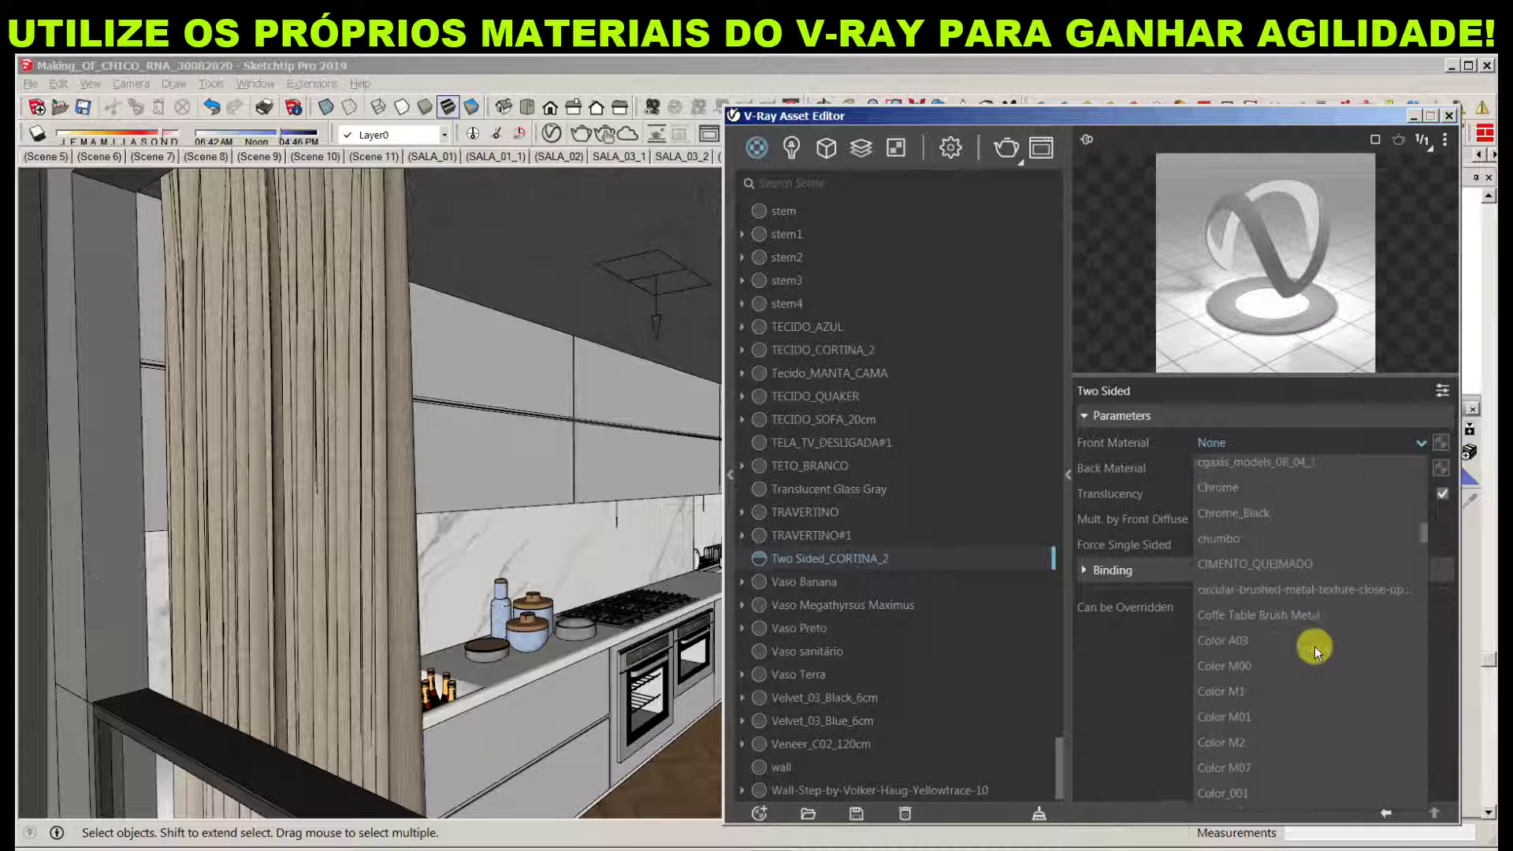
scroll(1314, 646, "down", 15)
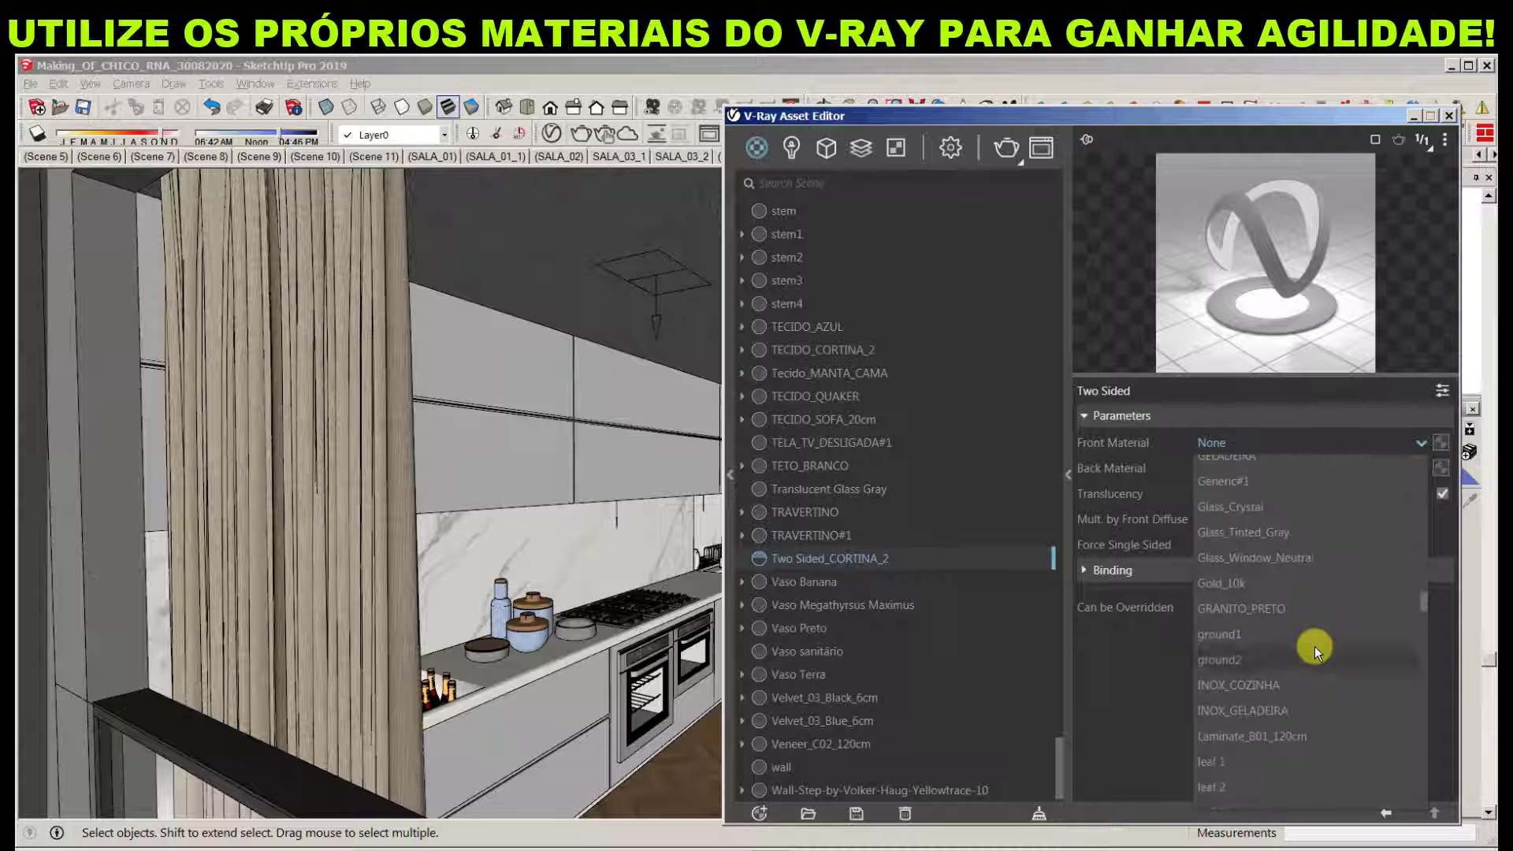
scroll(1313, 648, "down", 10)
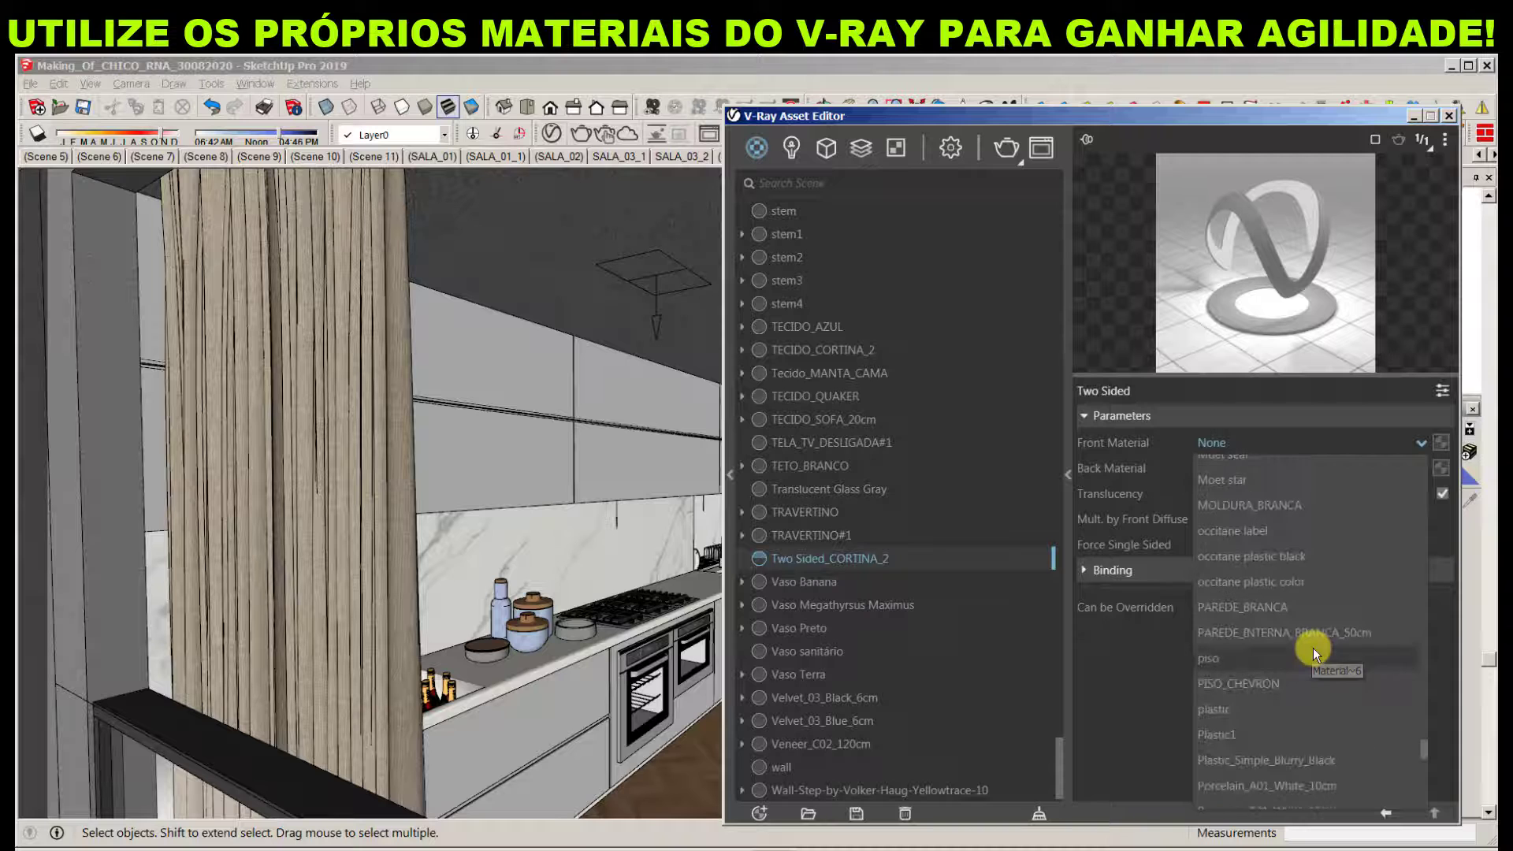
scroll(1313, 649, "down", 4)
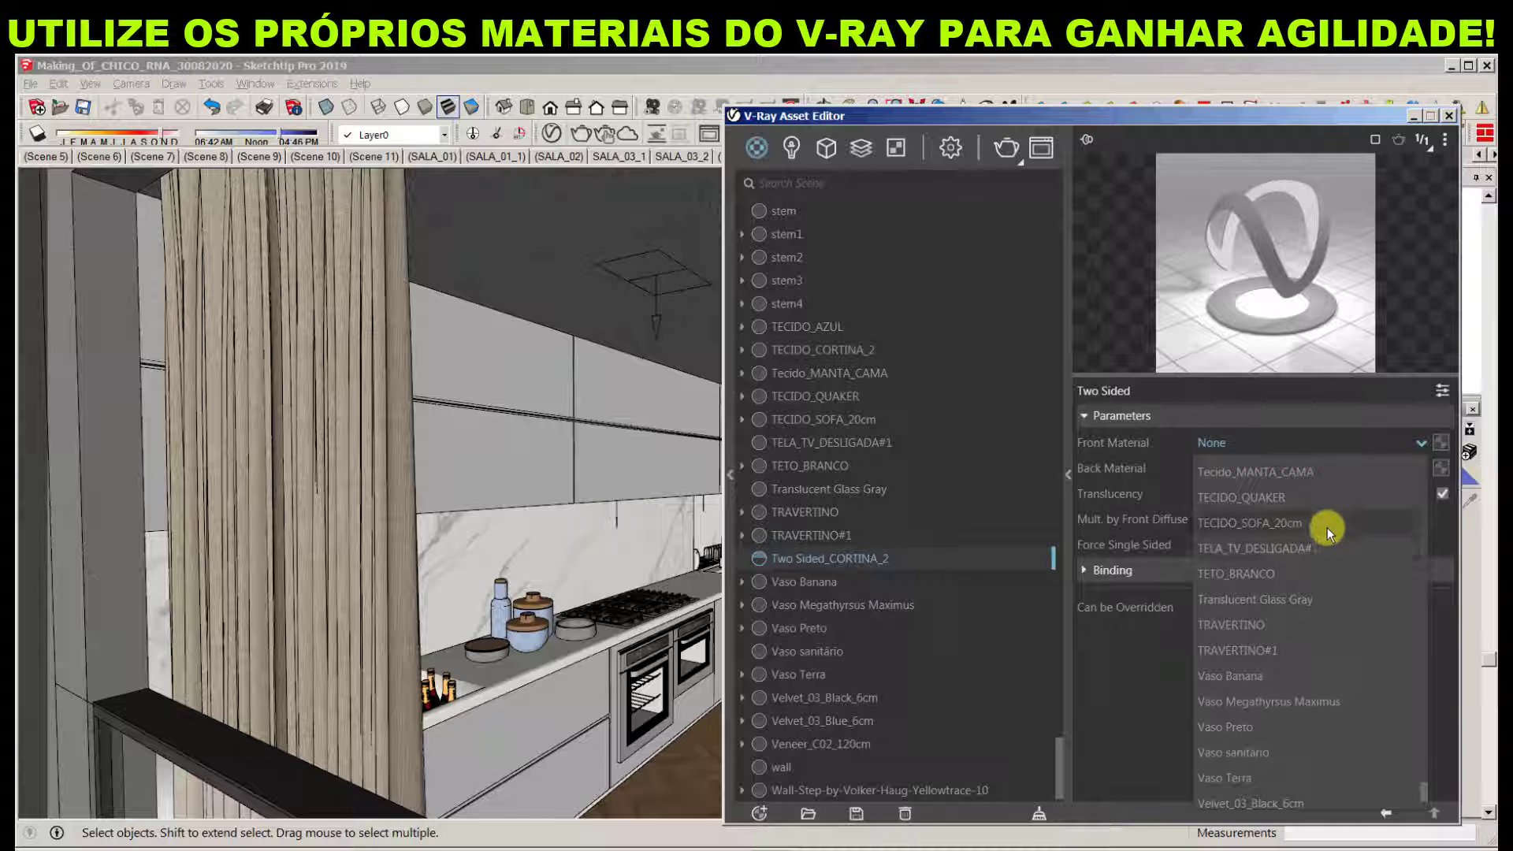
scroll(1327, 528, "up", 2)
left_click(1318, 542)
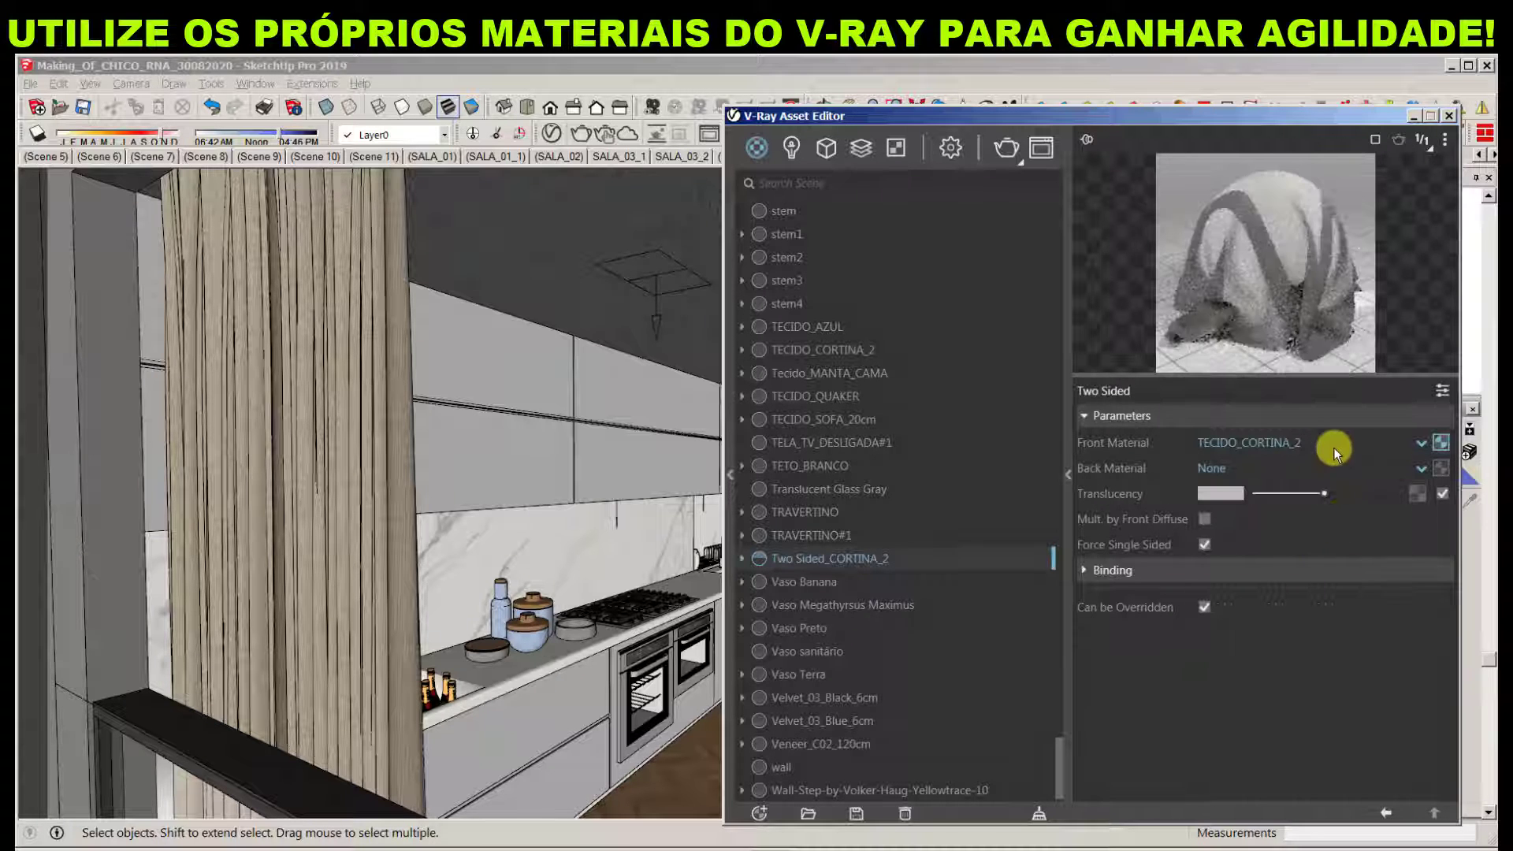
Reuse TECIDO_CORTINA_2 as the back material of Two Sided_CORTINA_2 and raise its translucency slightly
left_click(1436, 443)
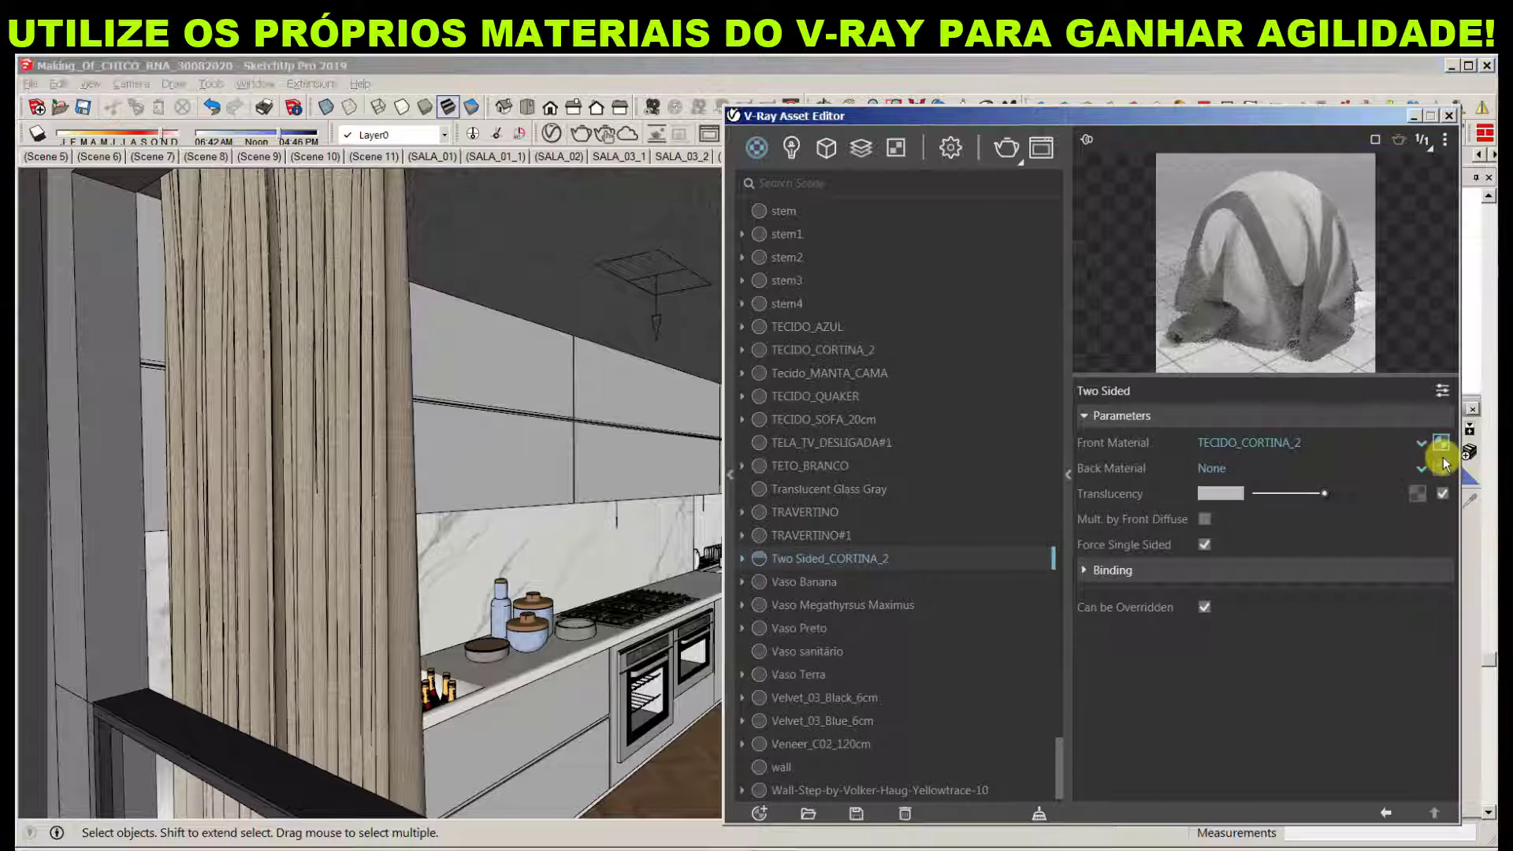
left_click(1442, 467)
left_click(1412, 479)
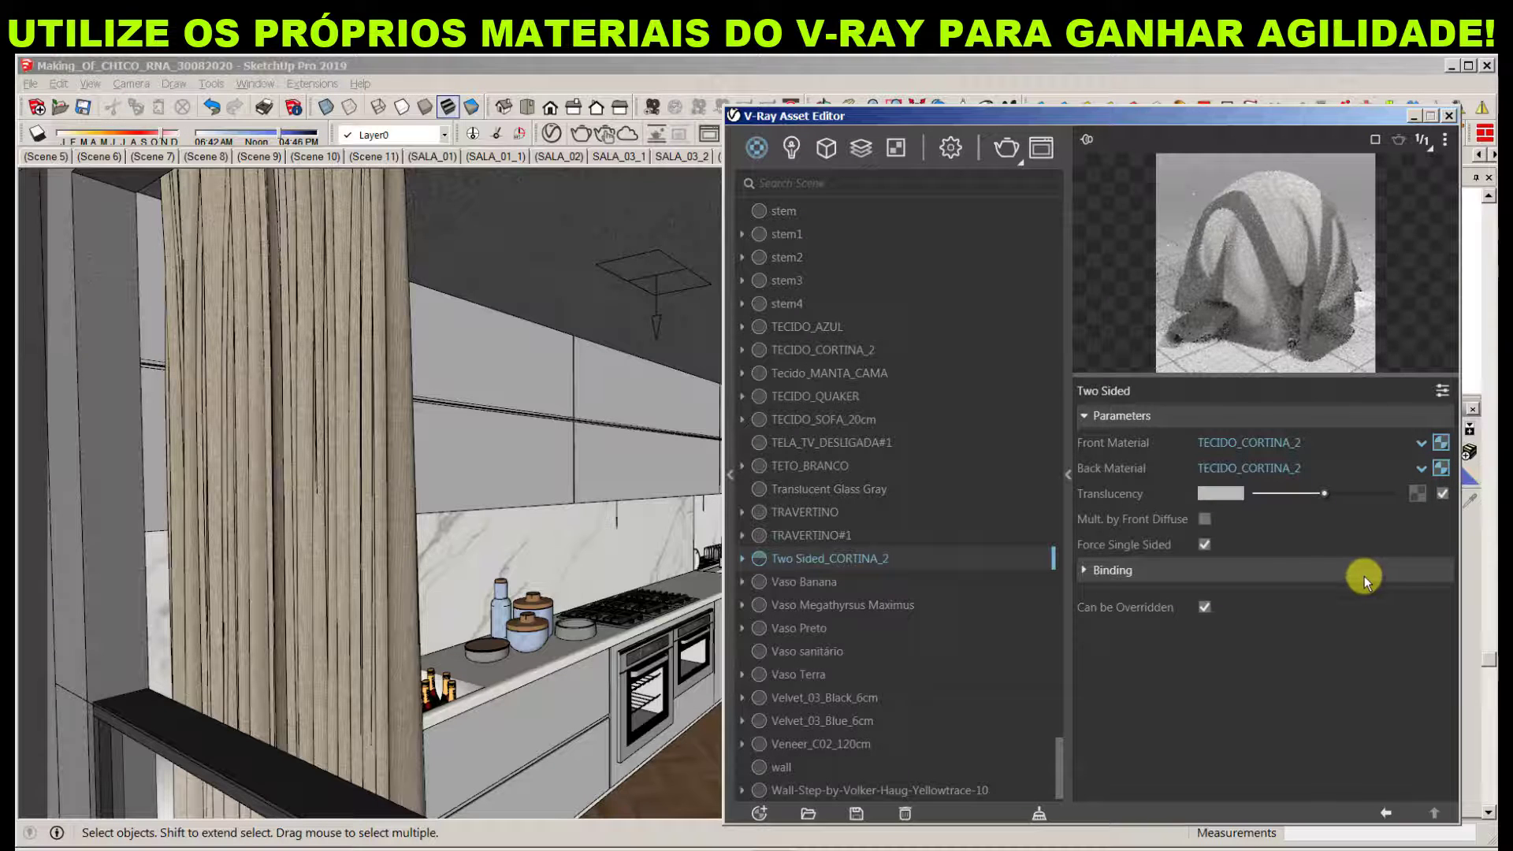
mouse_move(1324, 495)
left_mouse_down()
mouse_move(1288, 493)
mouse_move(1338, 494)
left_mouse_up()
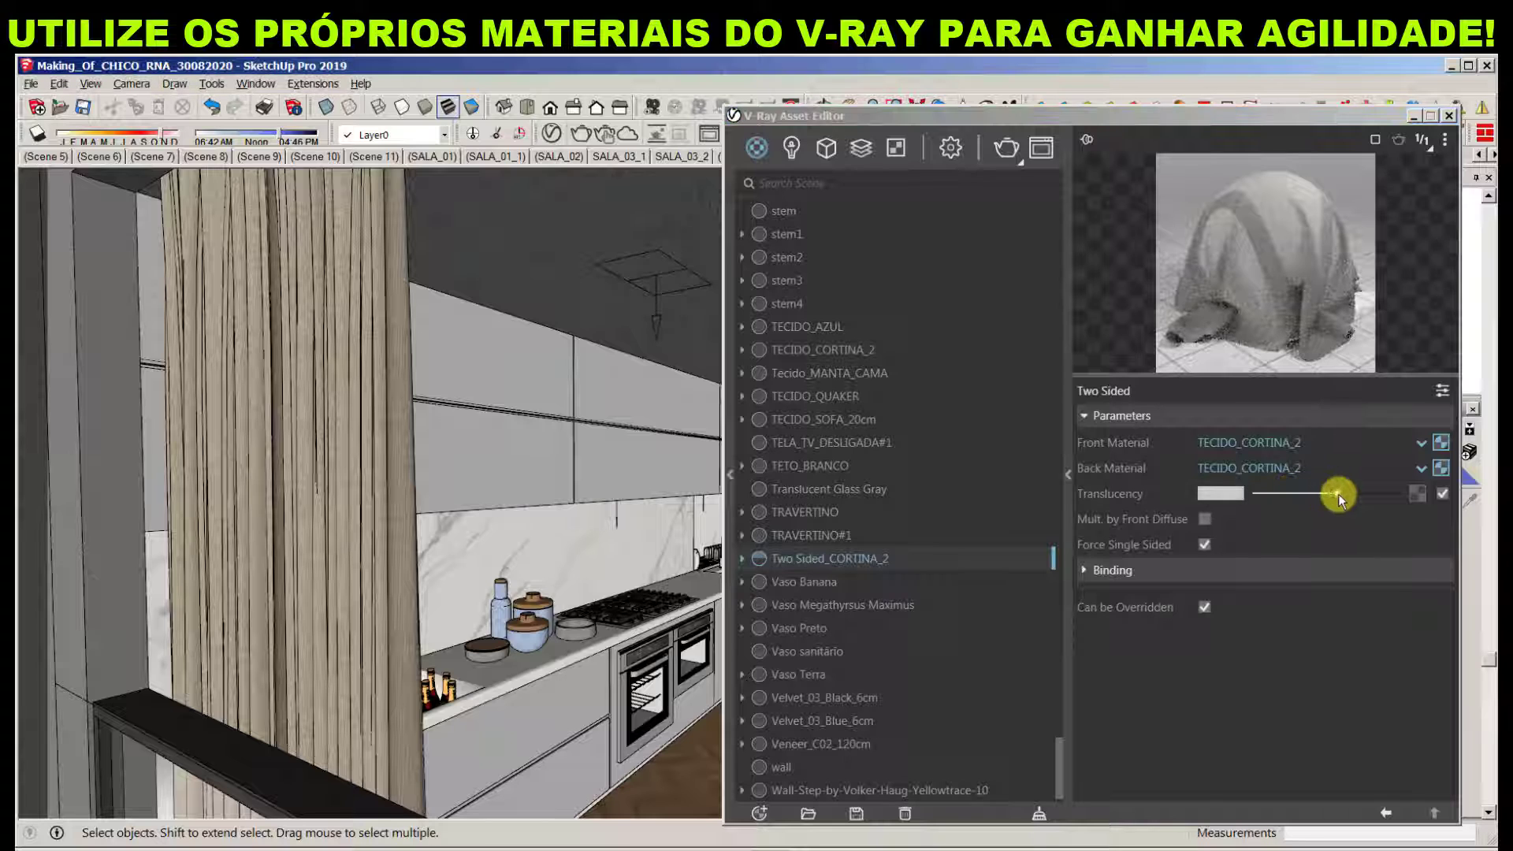
left_click(1336, 493)
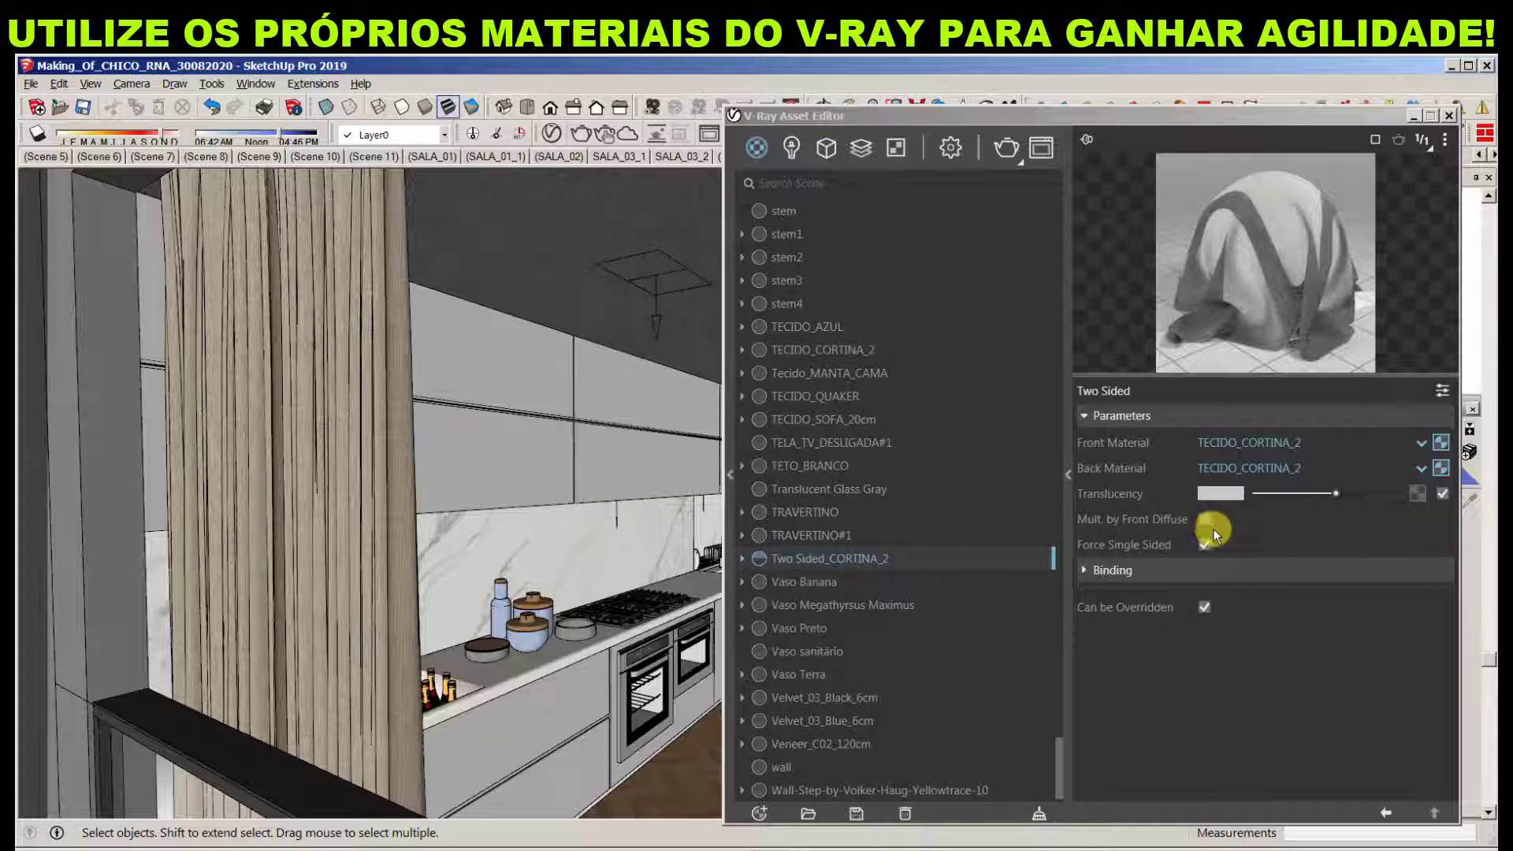
left_click(1454, 114)
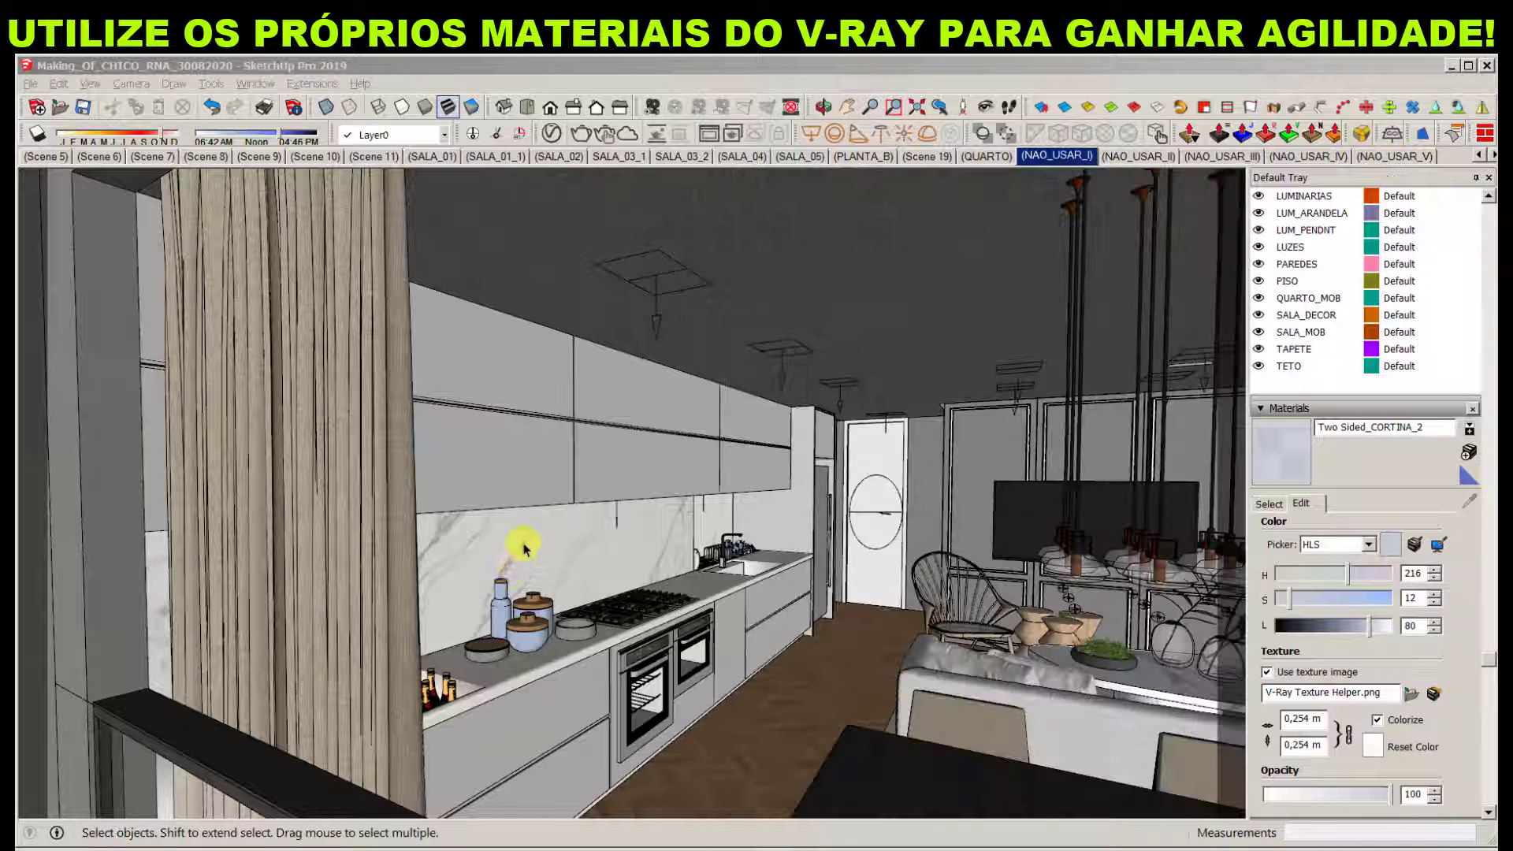
Open the curtain group beside the kitchen for editing and select the curtain component inside it
middle_click_drag(506, 569, 776, 534, "shift")
scroll(463, 591, "up", 5)
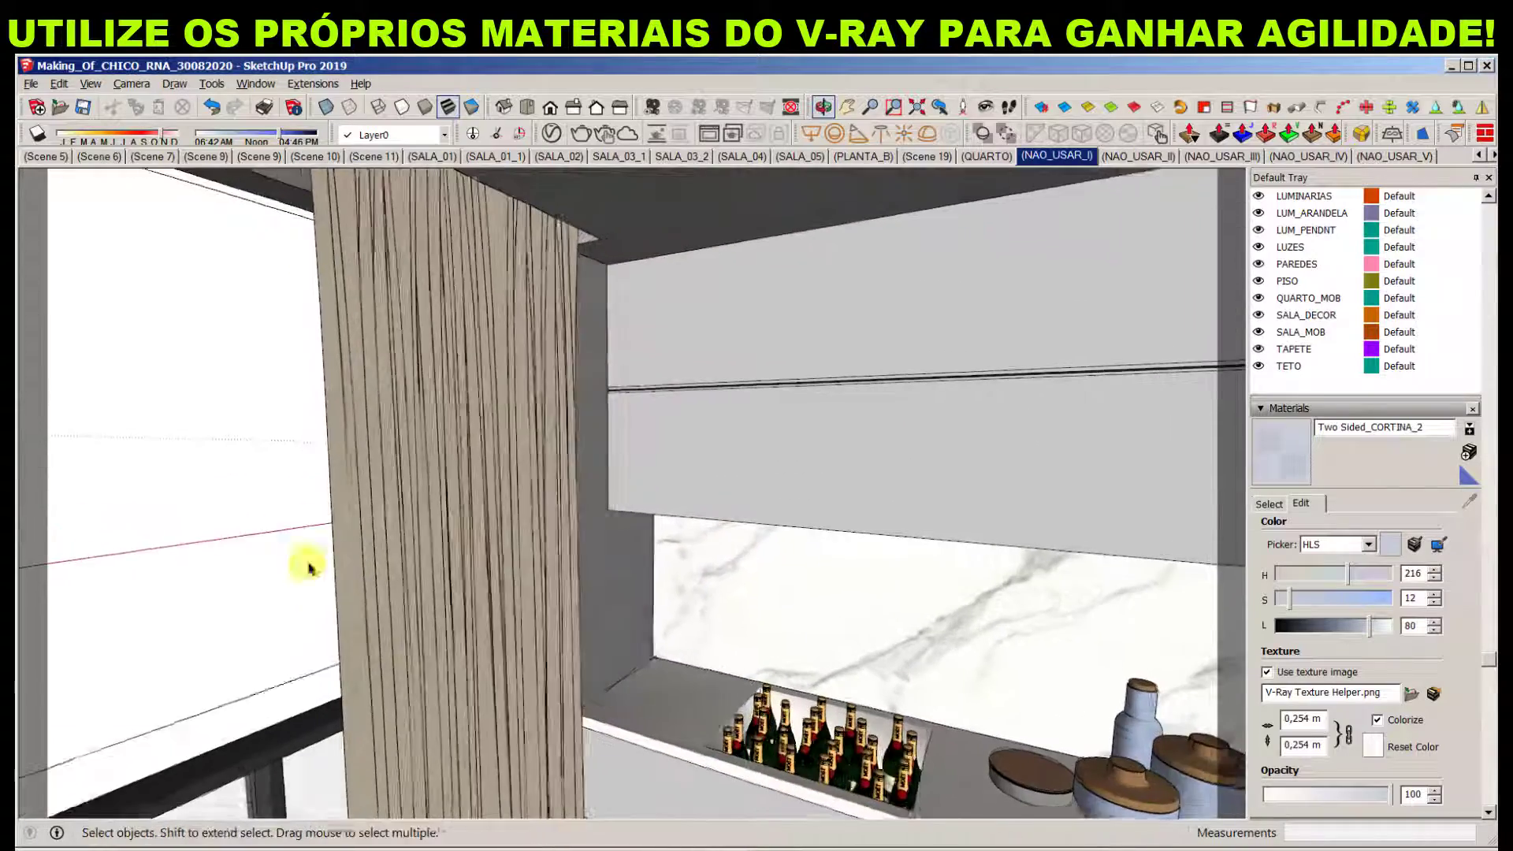
left_click(394, 524)
middle_click_drag(392, 524, 691, 476)
right_click(690, 477)
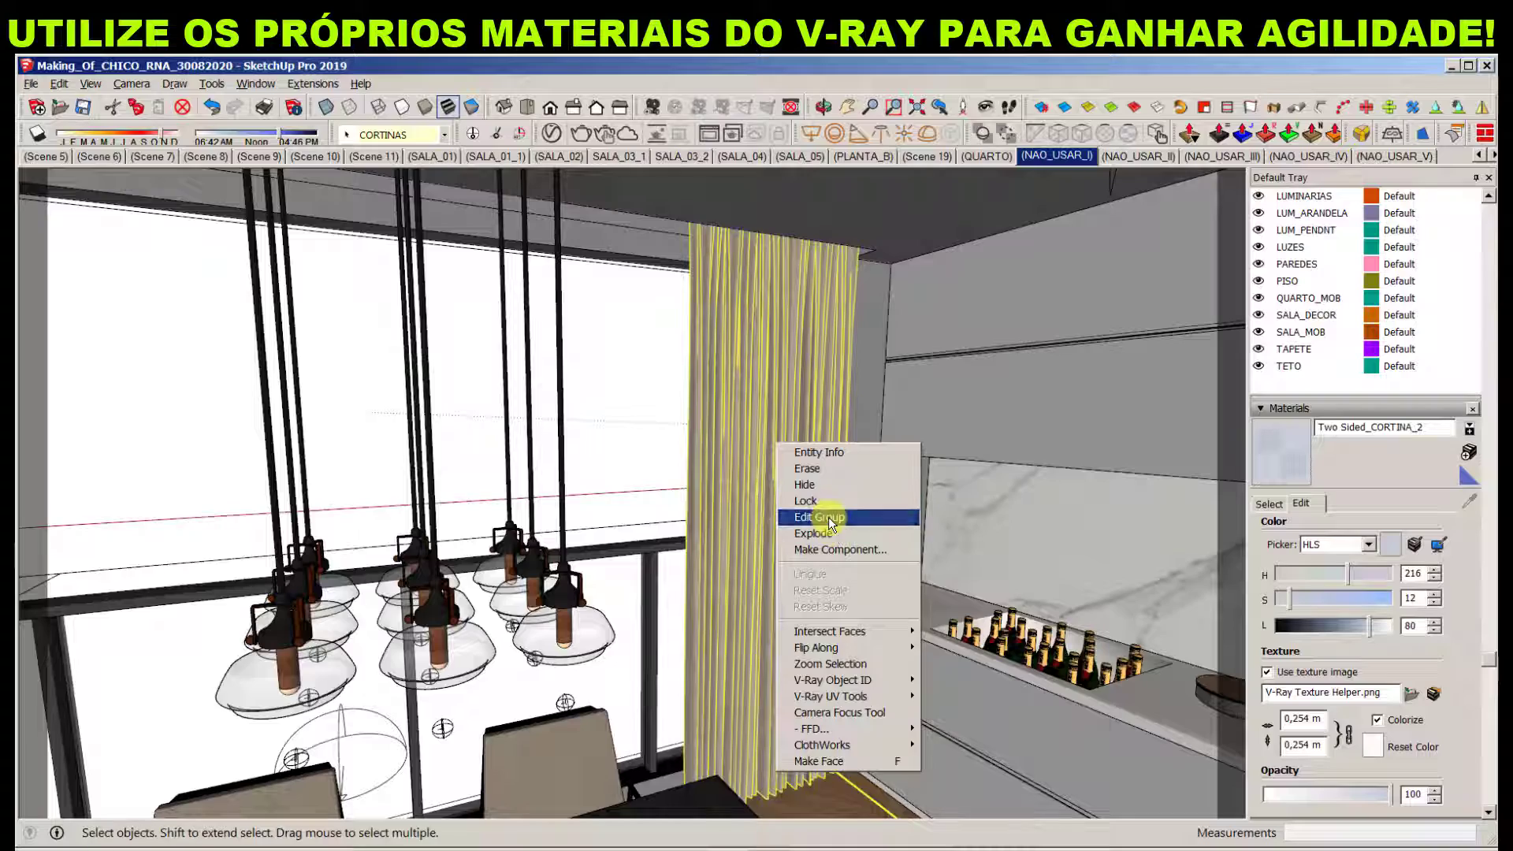
left_click(812, 513)
left_click(729, 410)
middle_click_drag(740, 433, 848, 442)
scroll(977, 413, "down", 5)
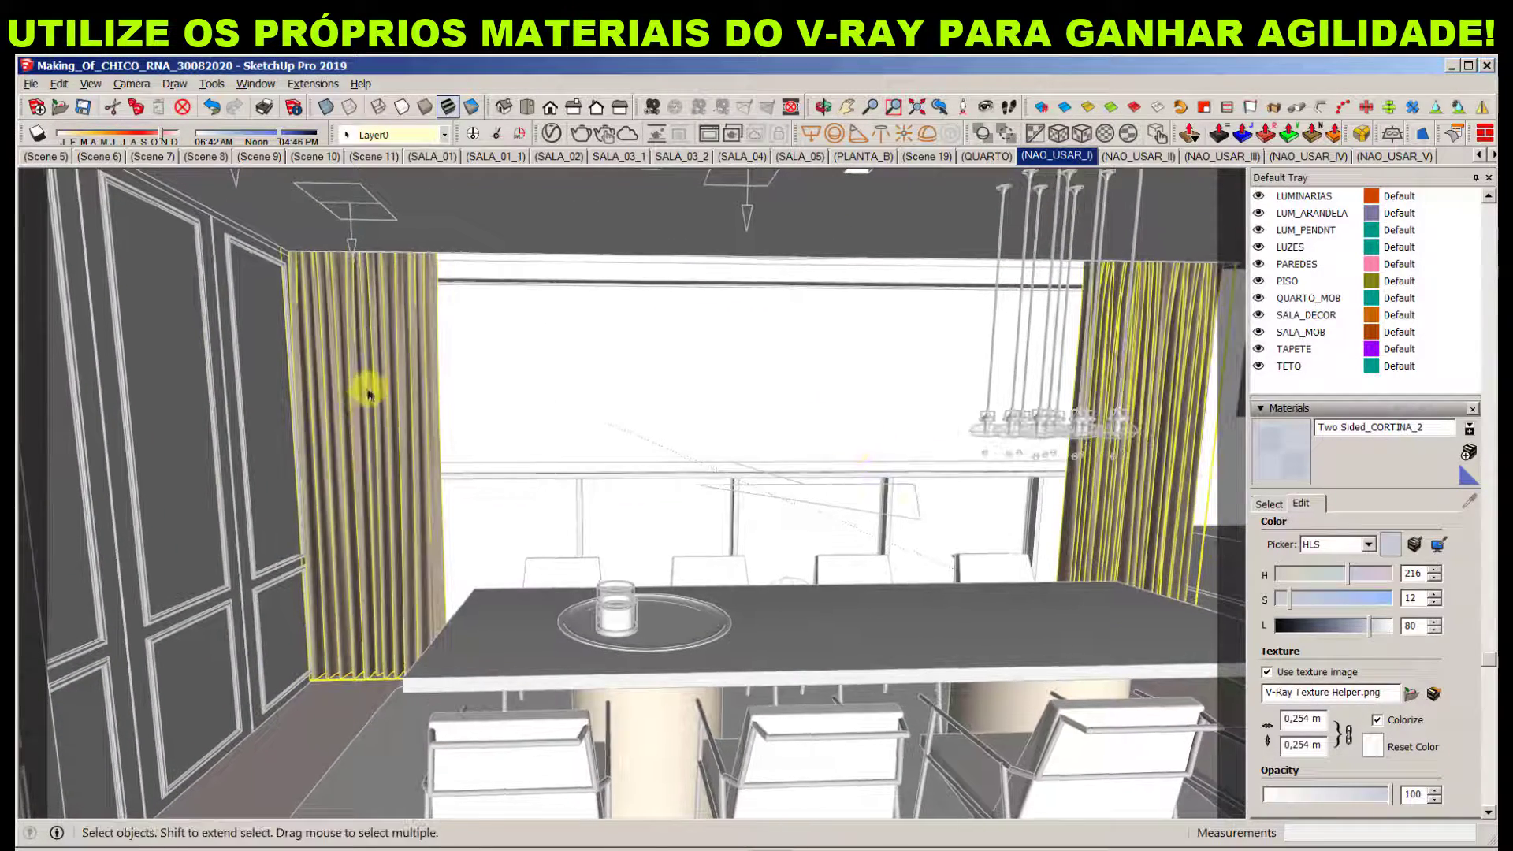
Open the curtain component for editing and select the curtain panel nearest the window on the kitchen side
right_click(410, 402)
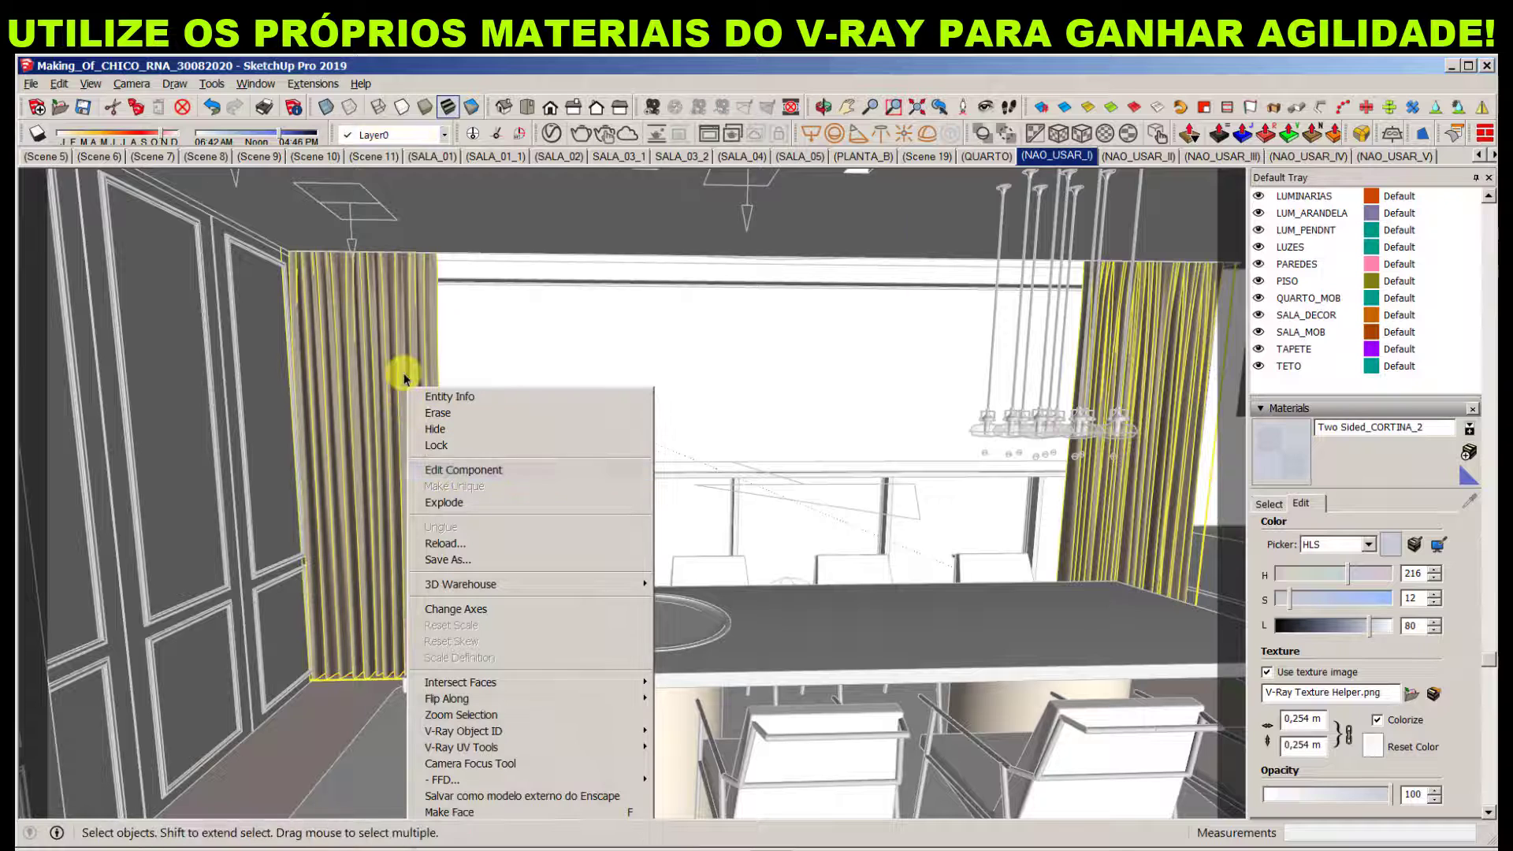
left_click(403, 378)
left_click(404, 378)
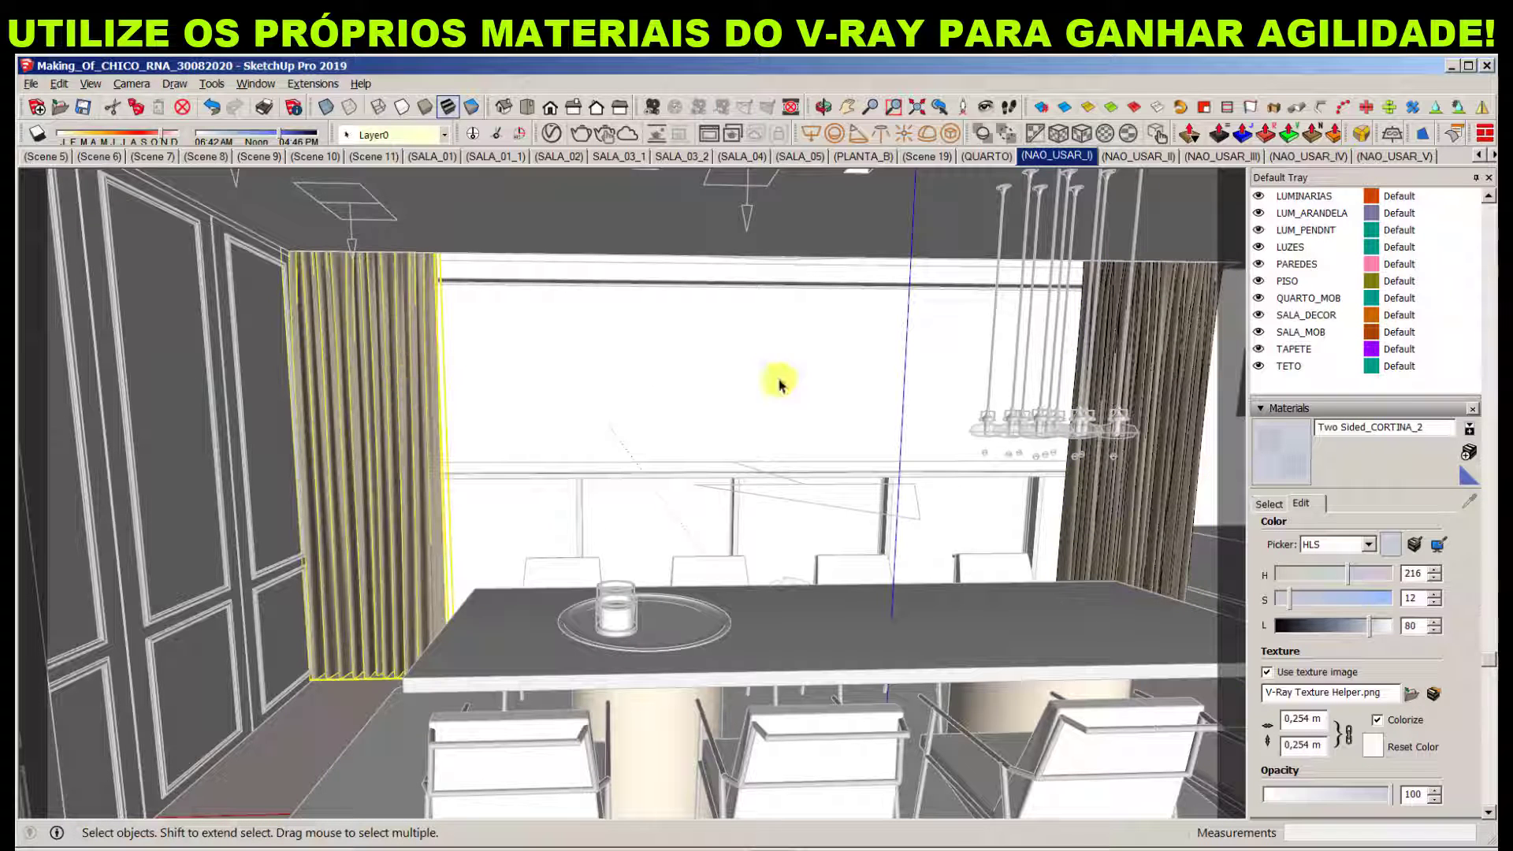
left_click(1179, 367)
left_click(1119, 335)
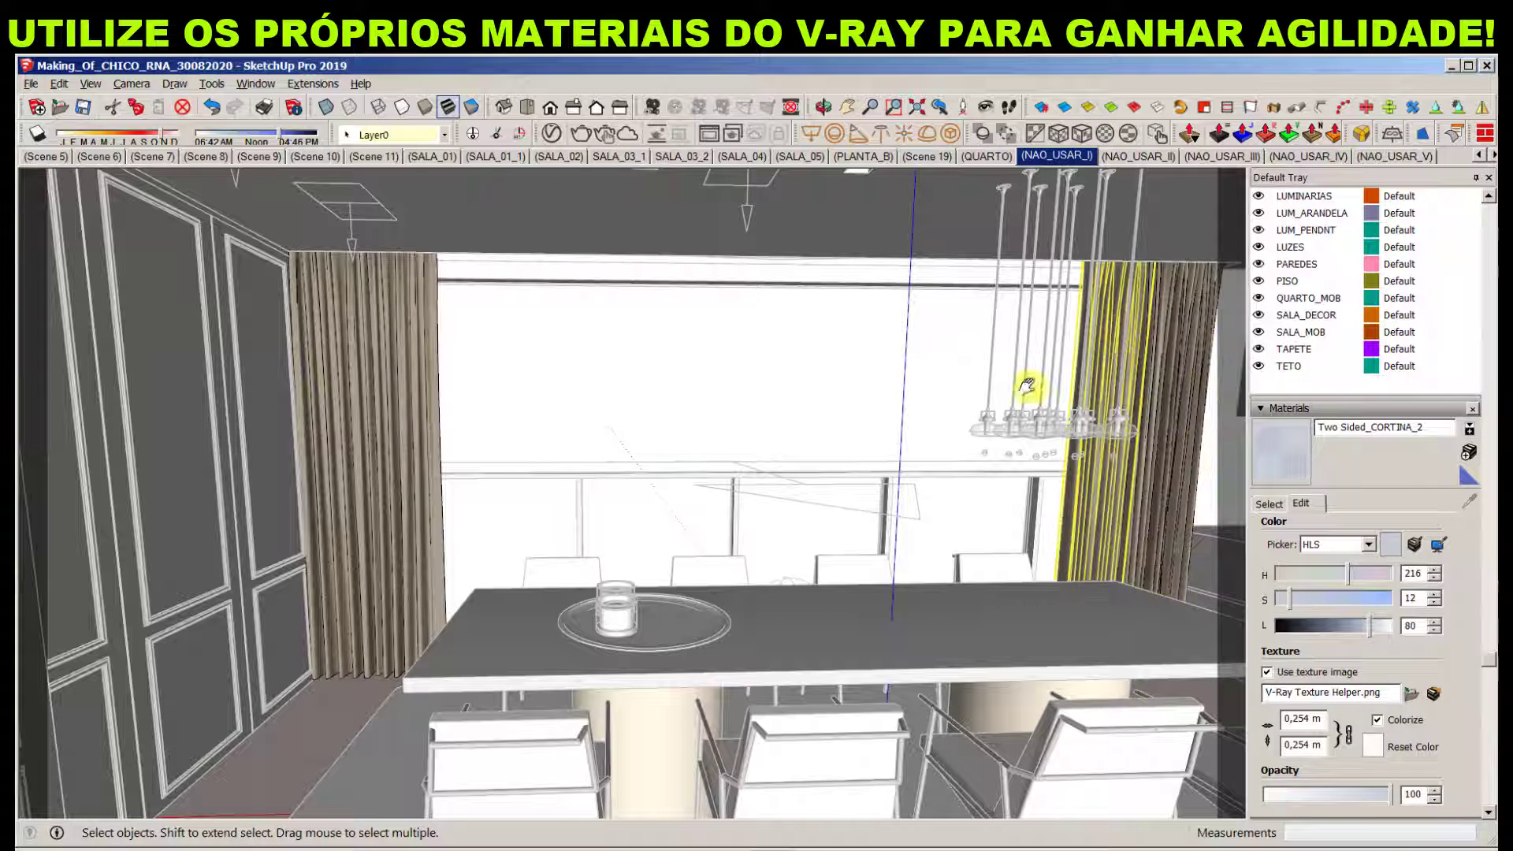
middle_click_drag(1027, 386, 733, 416)
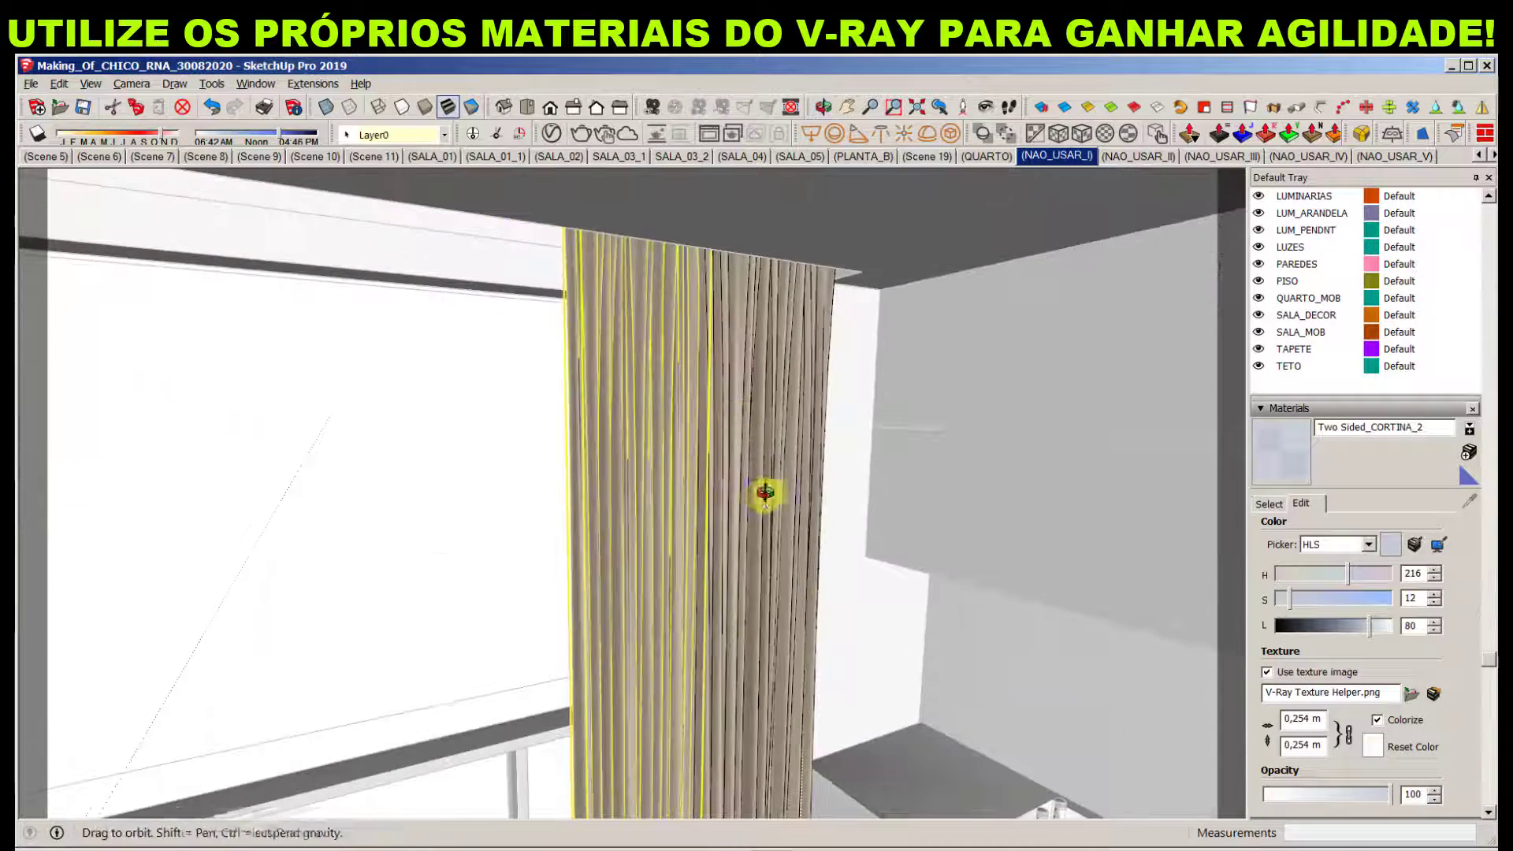
middle_click_drag(764, 493, 773, 442)
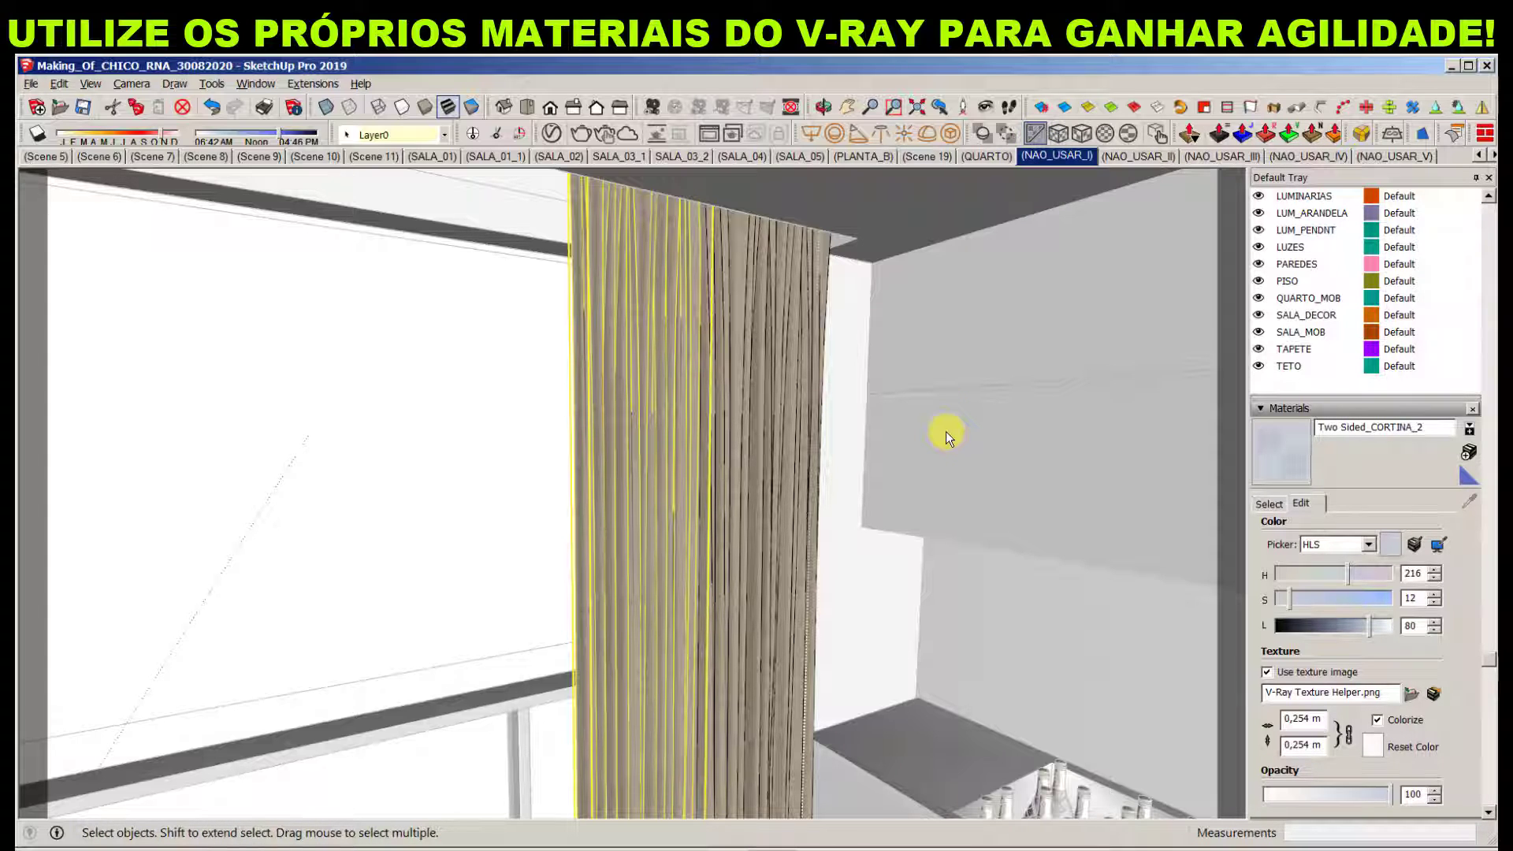
Paint the curtain panel nearest the window with the Two Sided_CORTINA_2 material
left_click(439, 447)
scroll(541, 490, "up", 8)
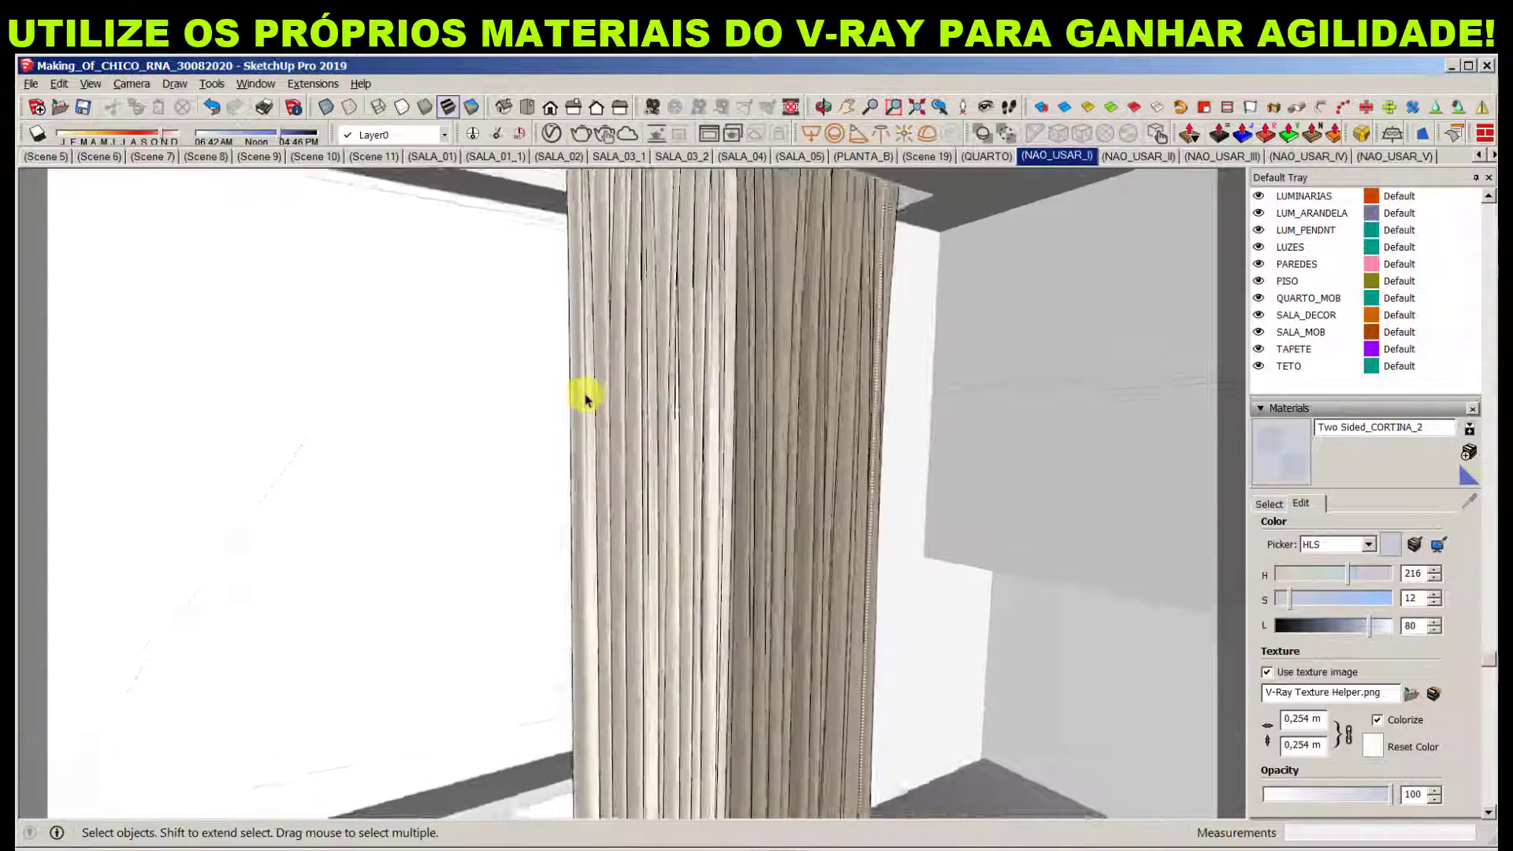
middle_click_drag(653, 471, 759, 446)
left_click(1281, 455)
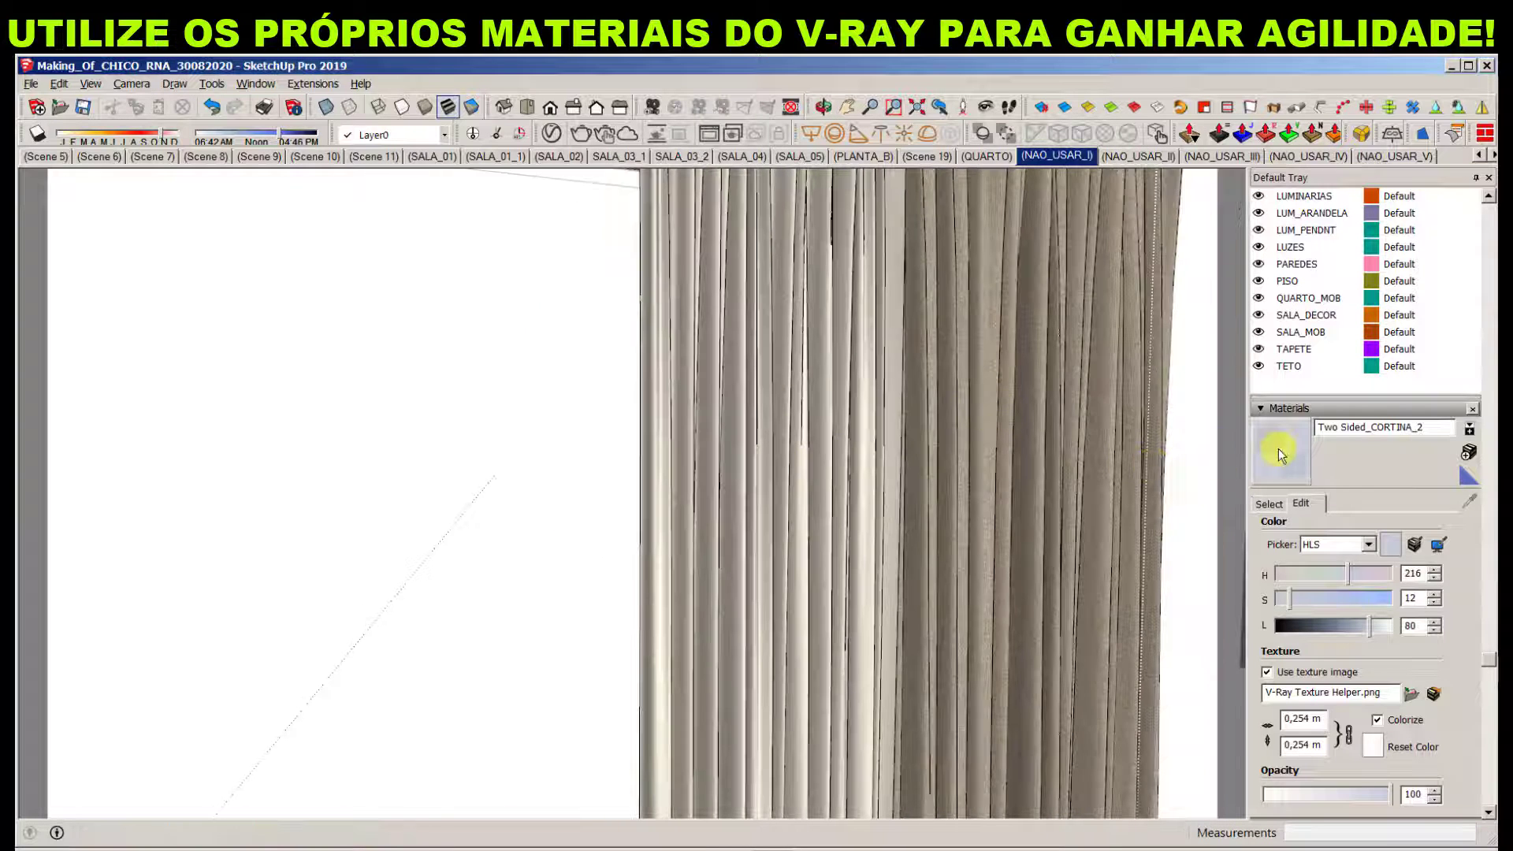
left_click(745, 357)
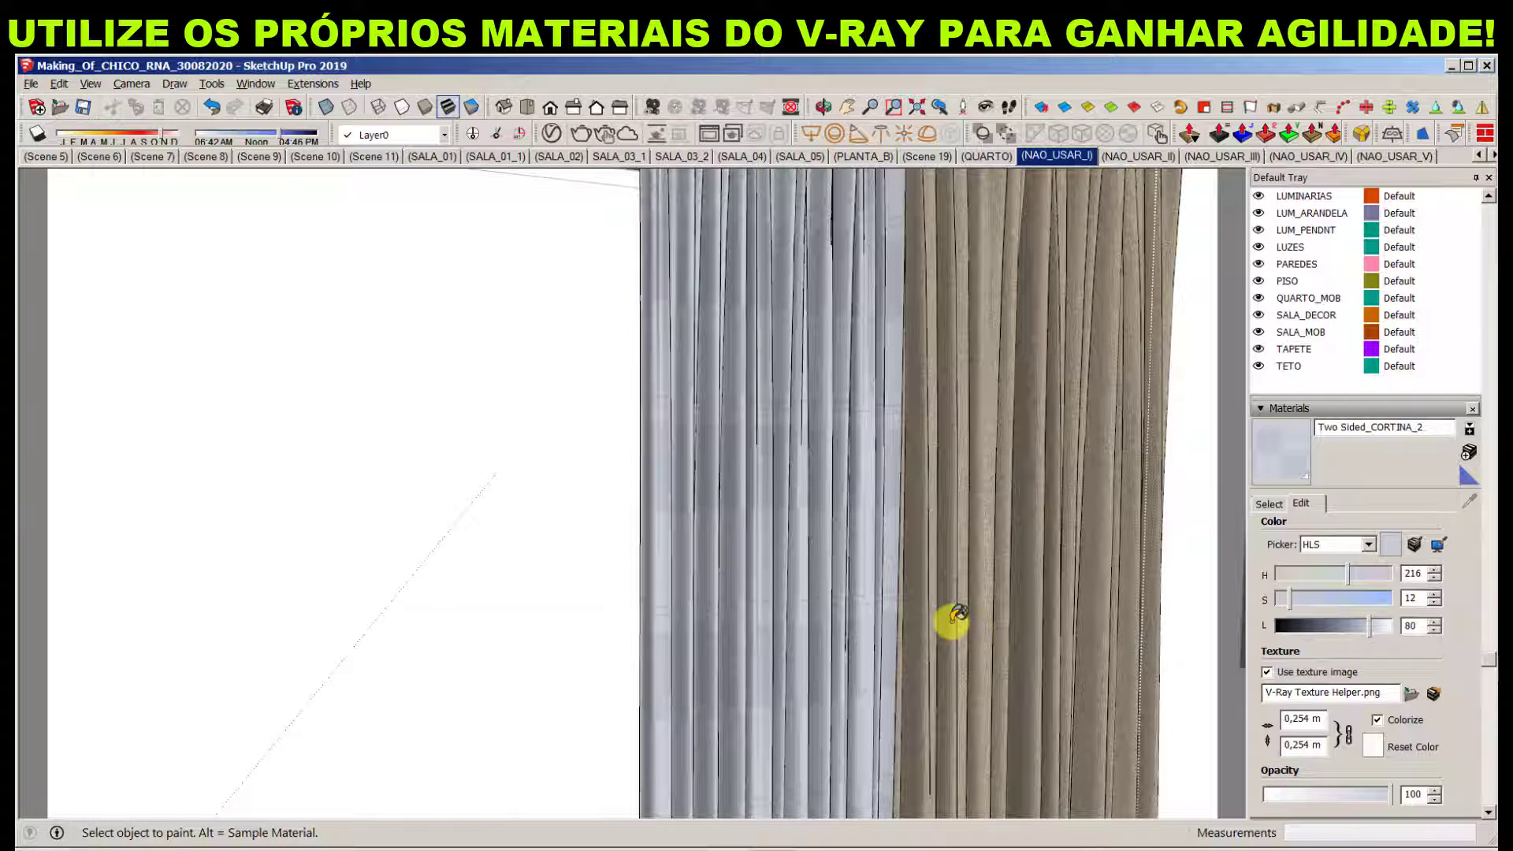
middle_click_drag(740, 550, 715, 493)
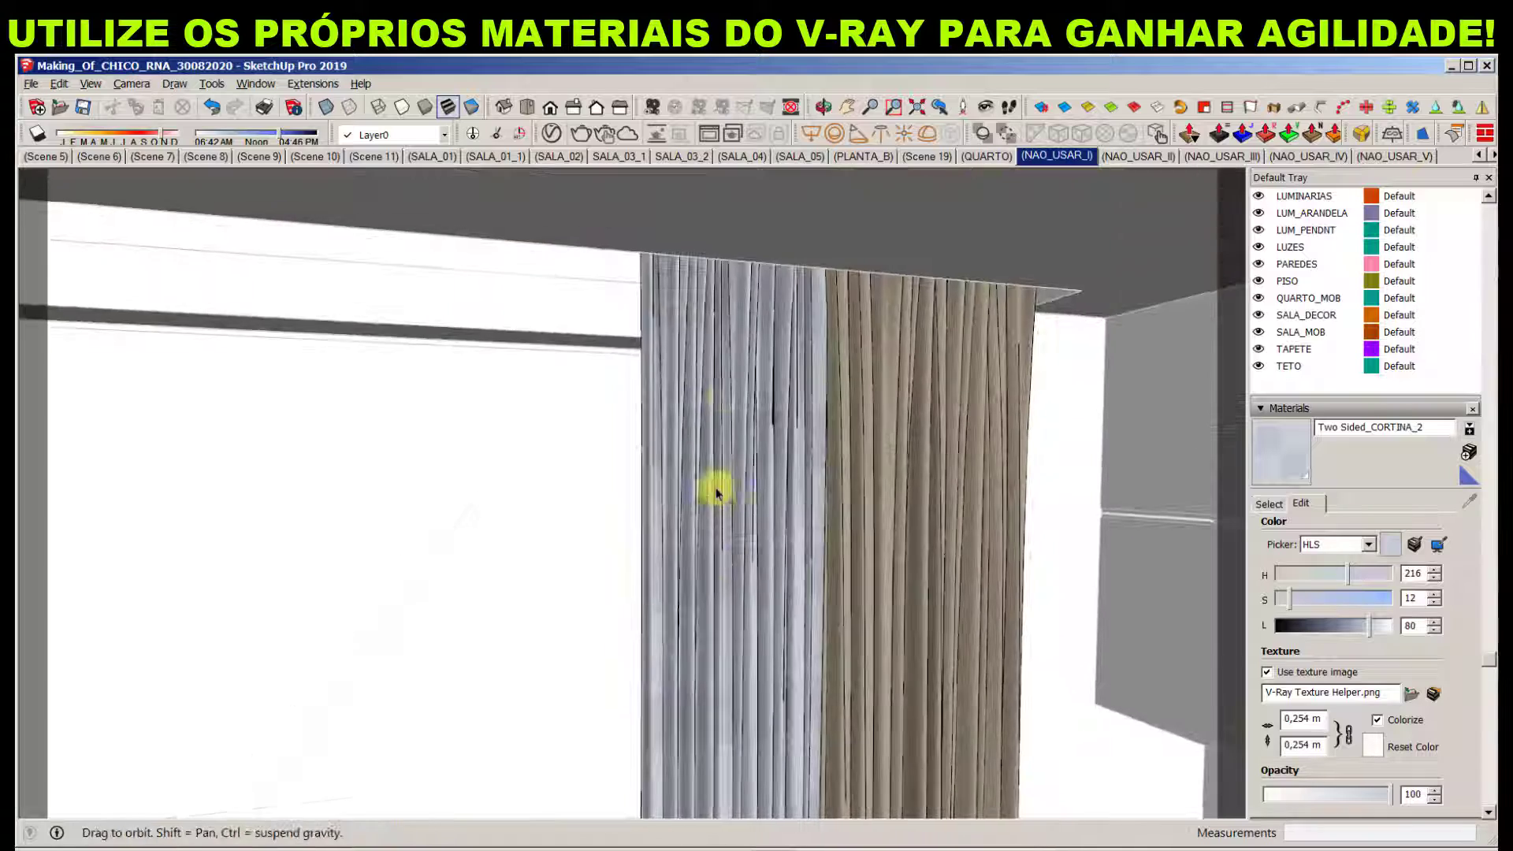
key("space")
scroll(723, 398, "up", 3)
scroll(726, 409, "down", 3)
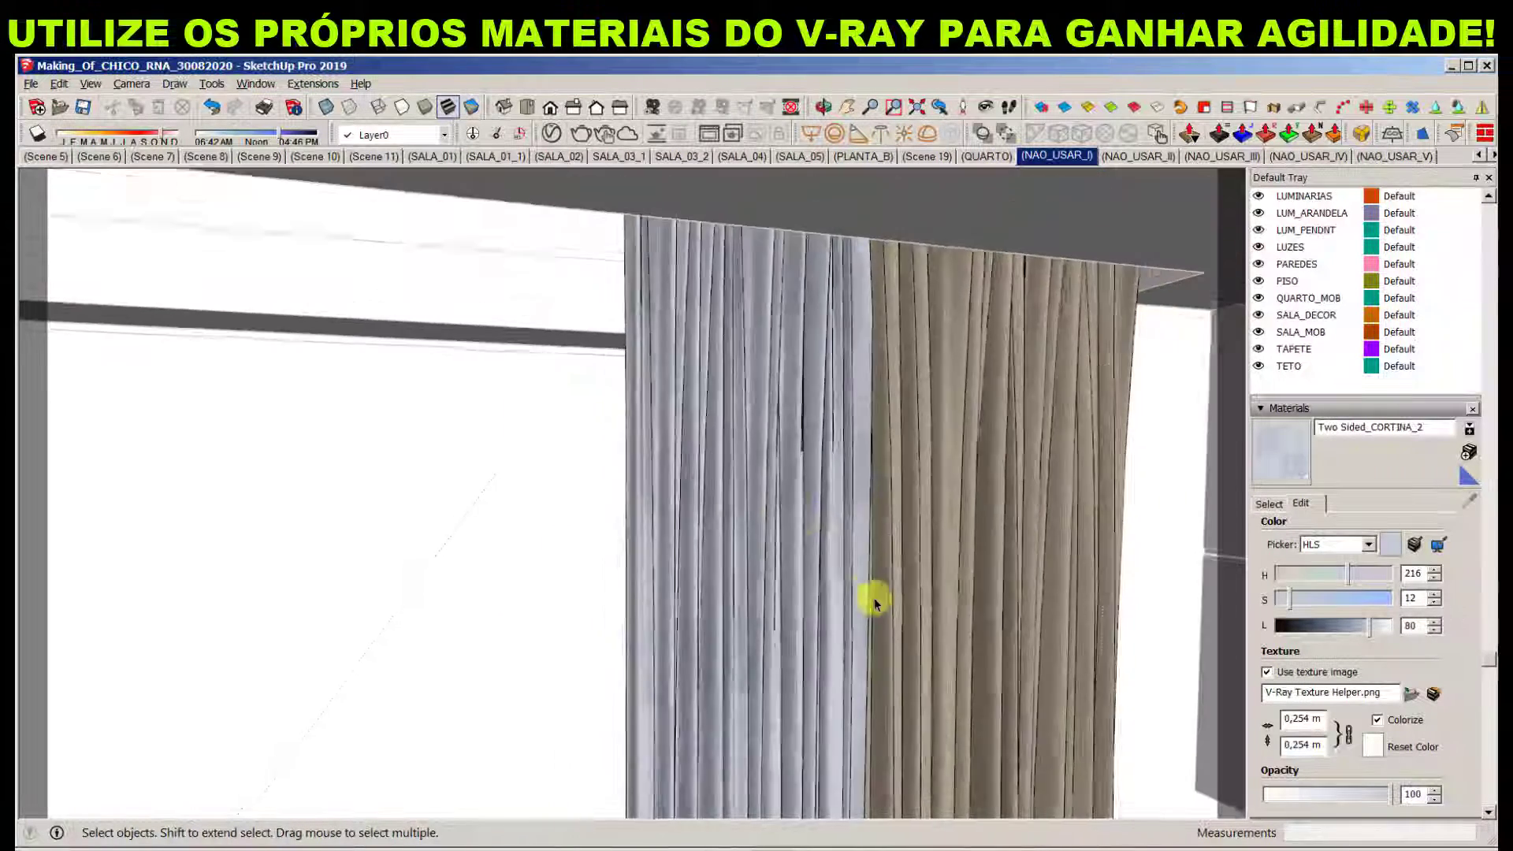
middle_click_drag(874, 604, 797, 513)
Reopen the V-Ray Asset Editor and expand the binding settings of Two Sided_CORTINA_2
left_click(552, 135)
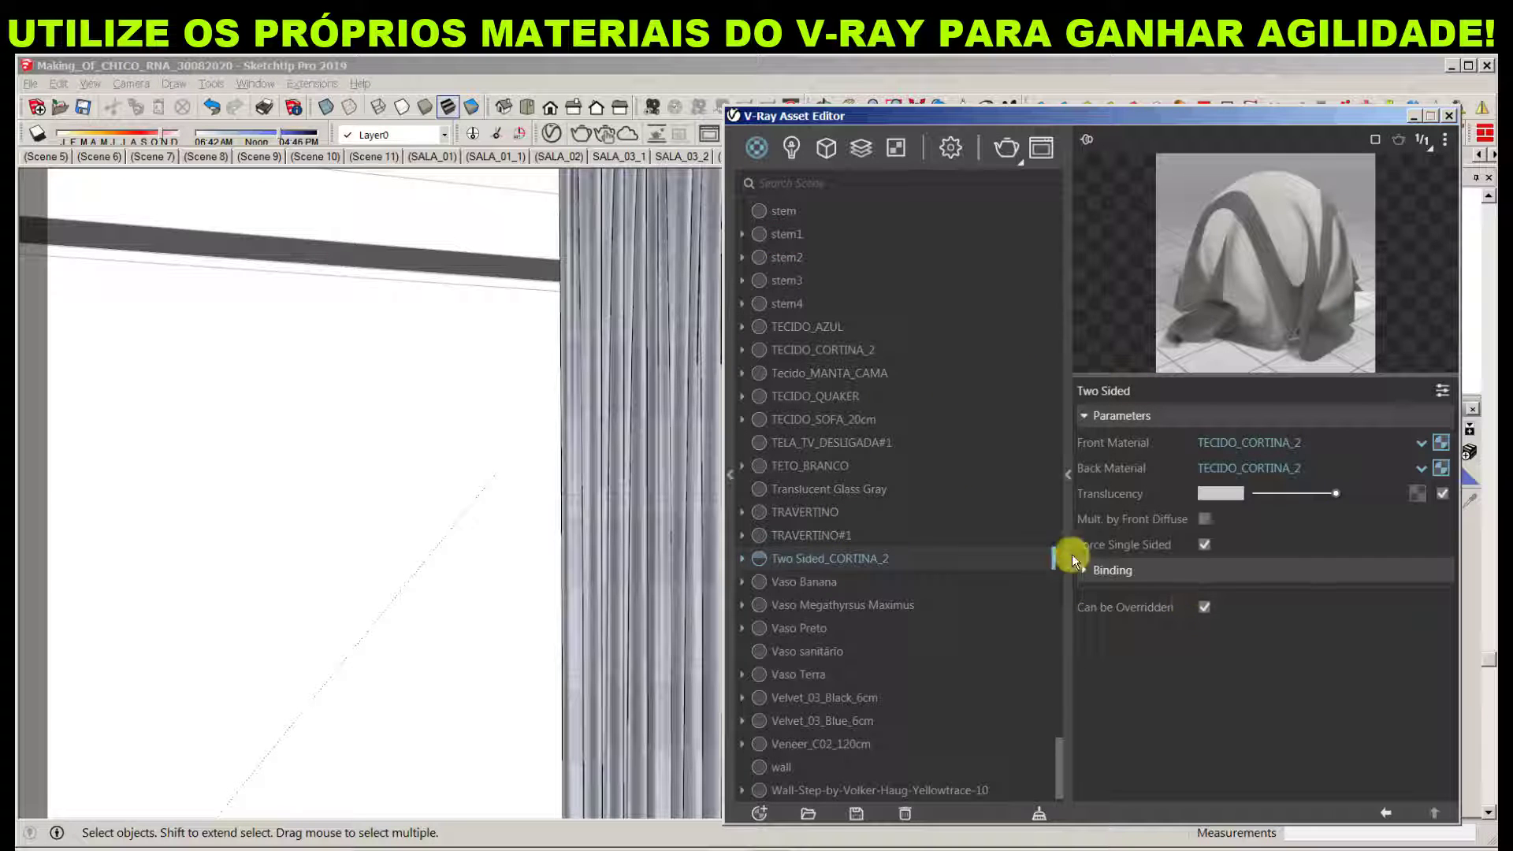
left_click(865, 533)
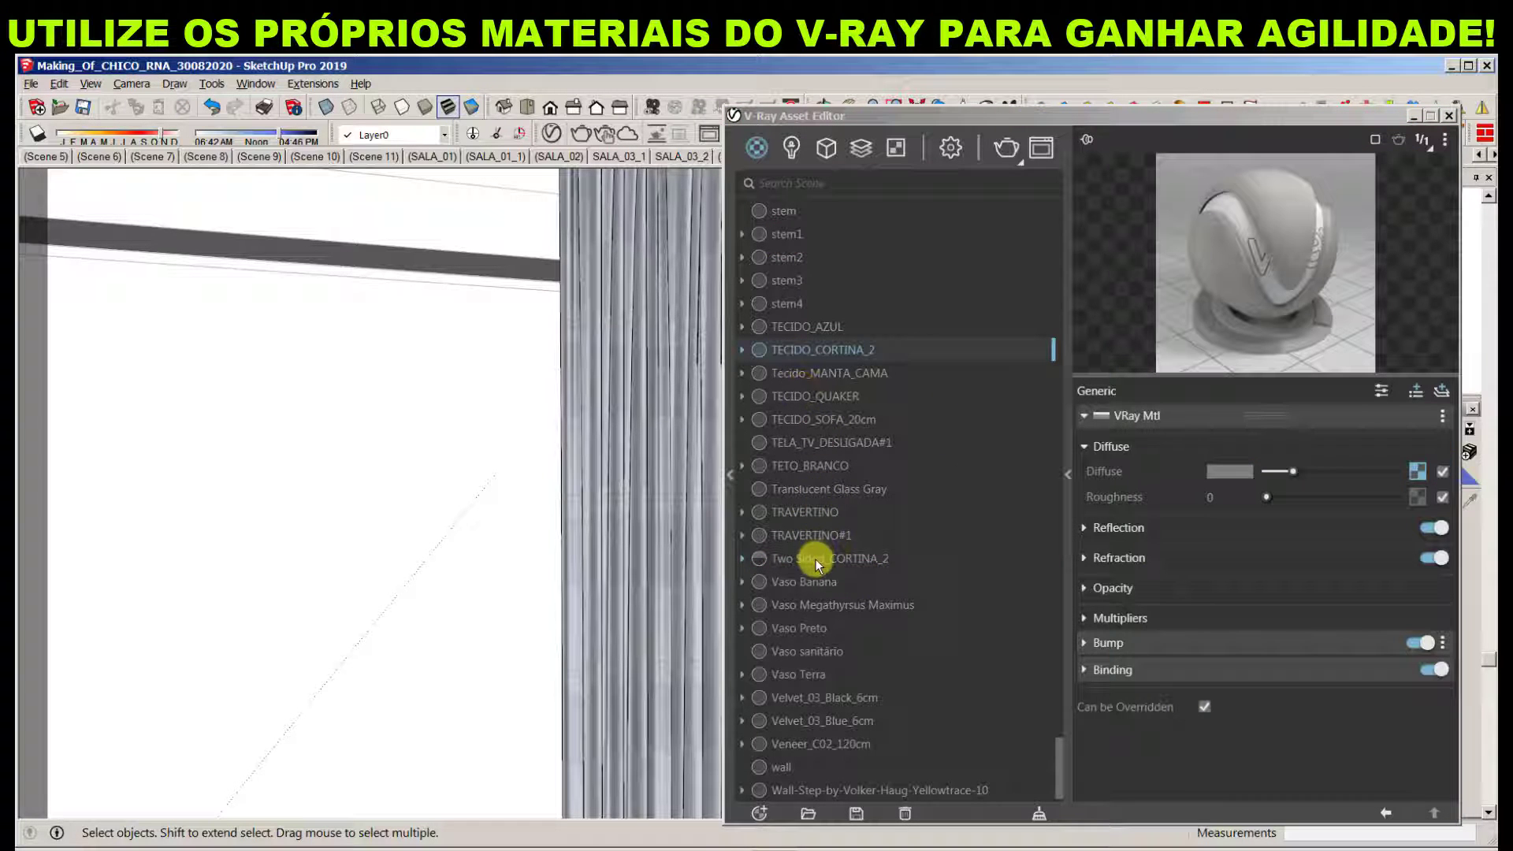
left_click(815, 560)
left_click(1103, 574)
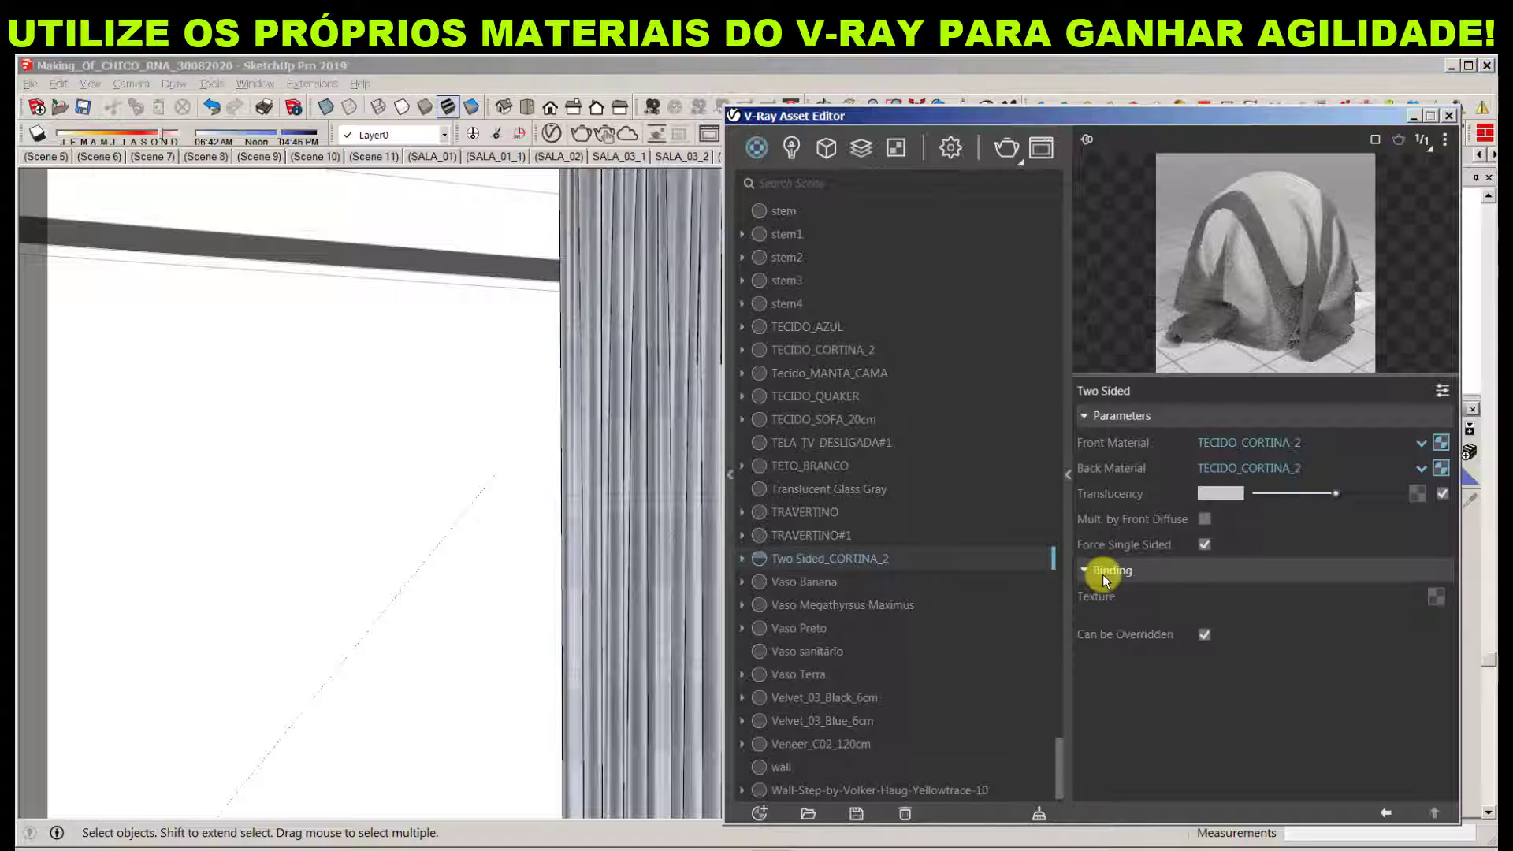
Try to reuse the front material TECIDO_CORTINA_2 as the binding texture of Two Sided_CORTINA_2
left_click_drag(1441, 443, 1426, 607)
right_click(1444, 456)
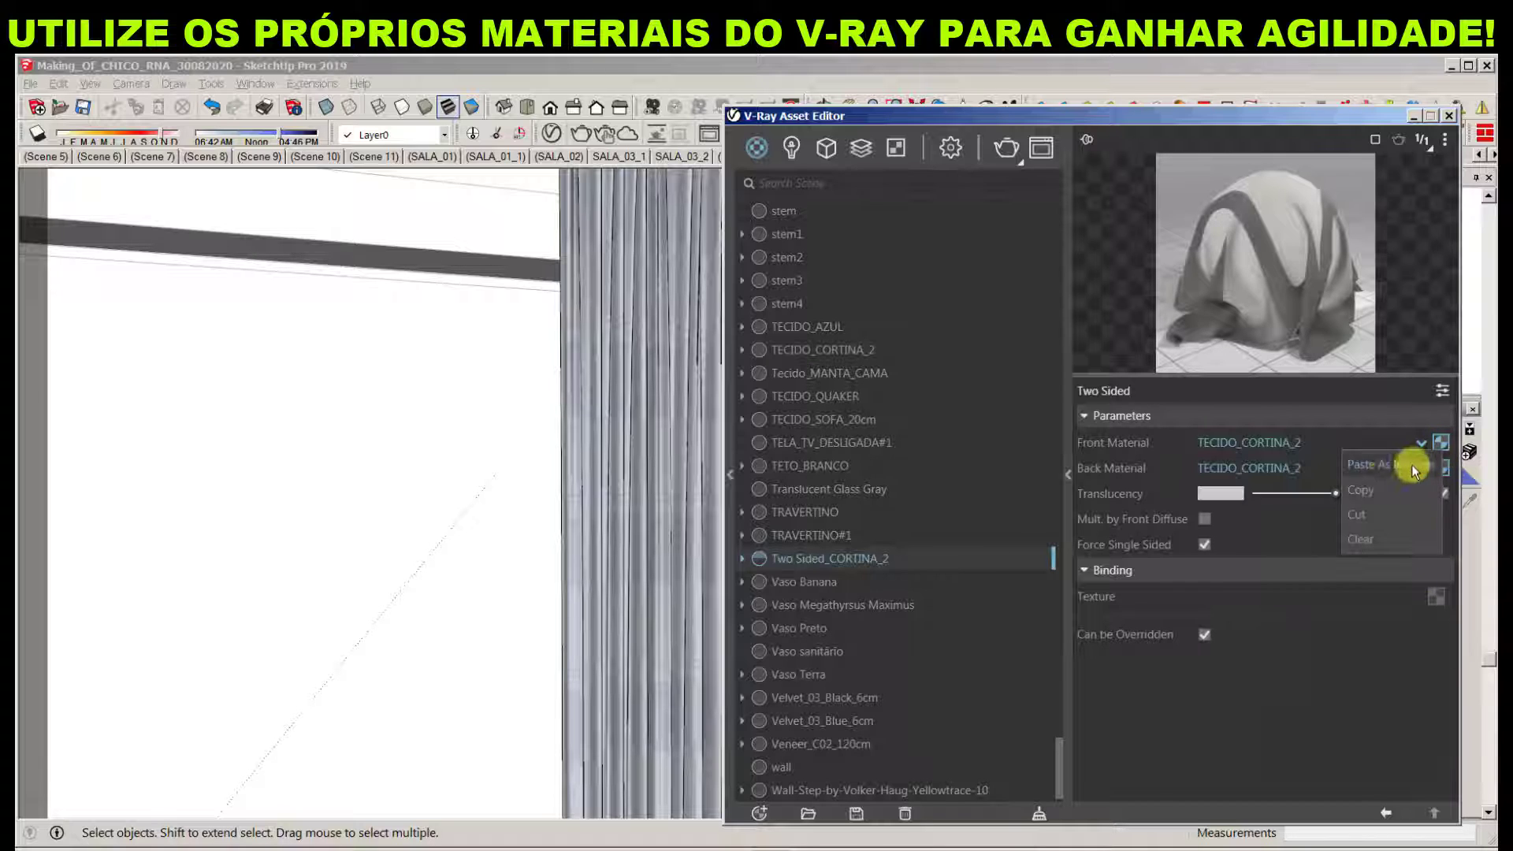
left_click(1369, 489)
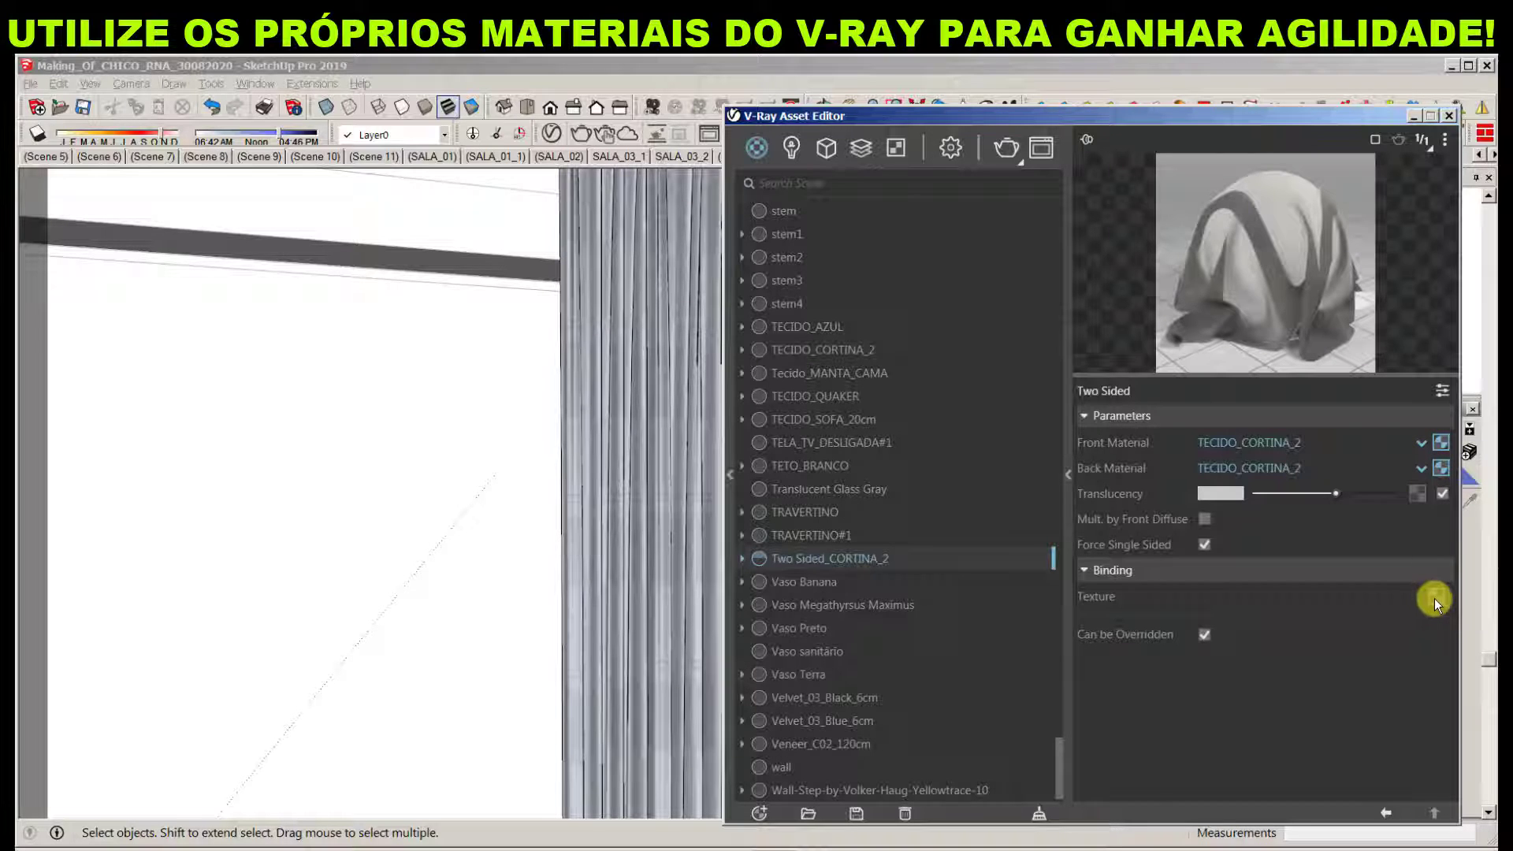
Copy the bitmap feeding TECIDO_CORTINA_2's Color Correction and paste it as the binding texture of Two Sided_CORTINA_2
left_click(839, 349)
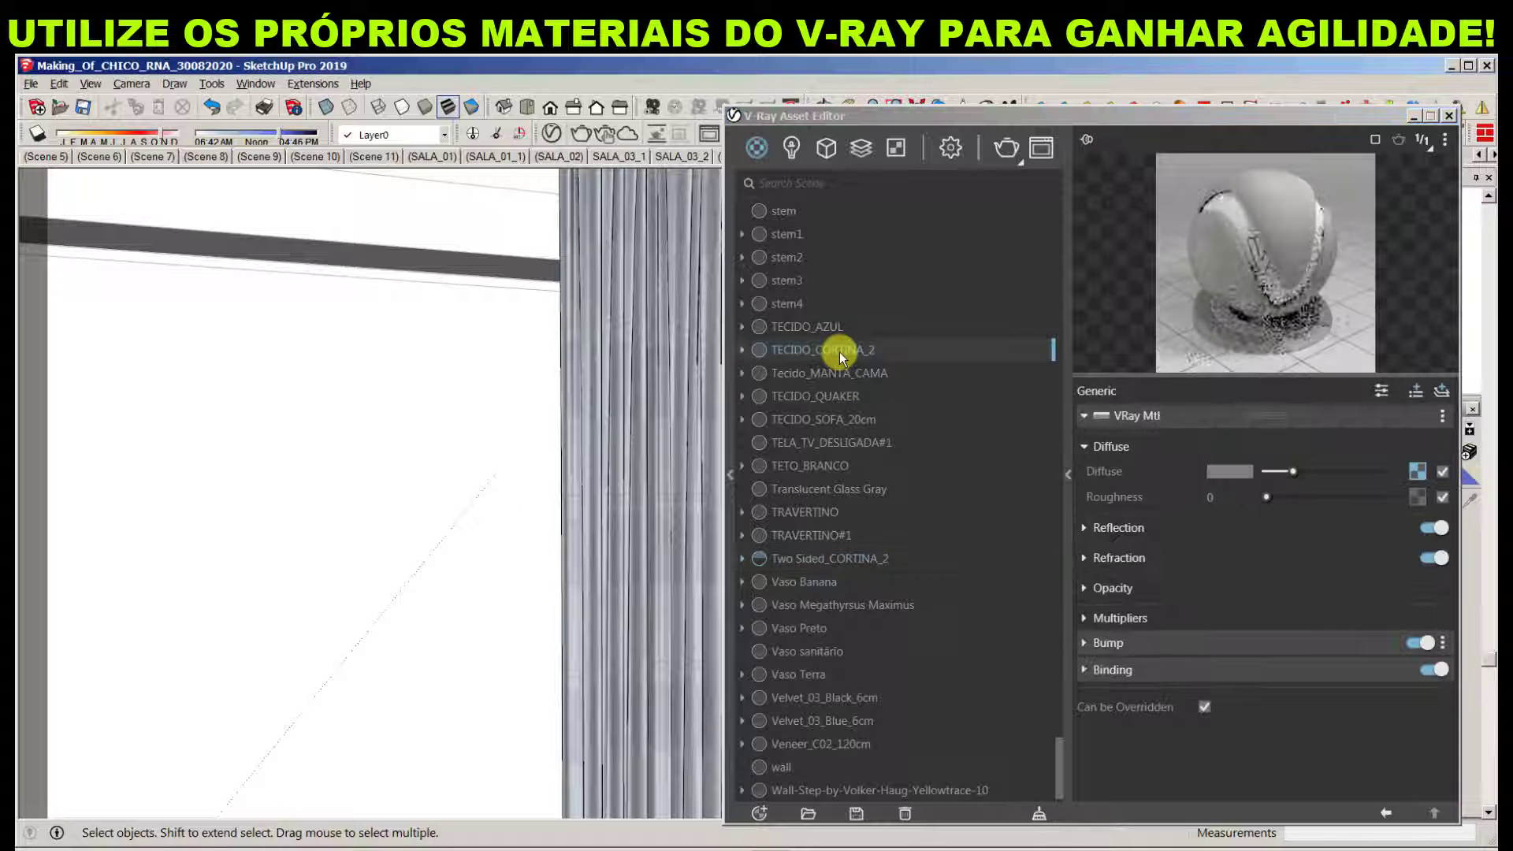
left_click(1418, 472)
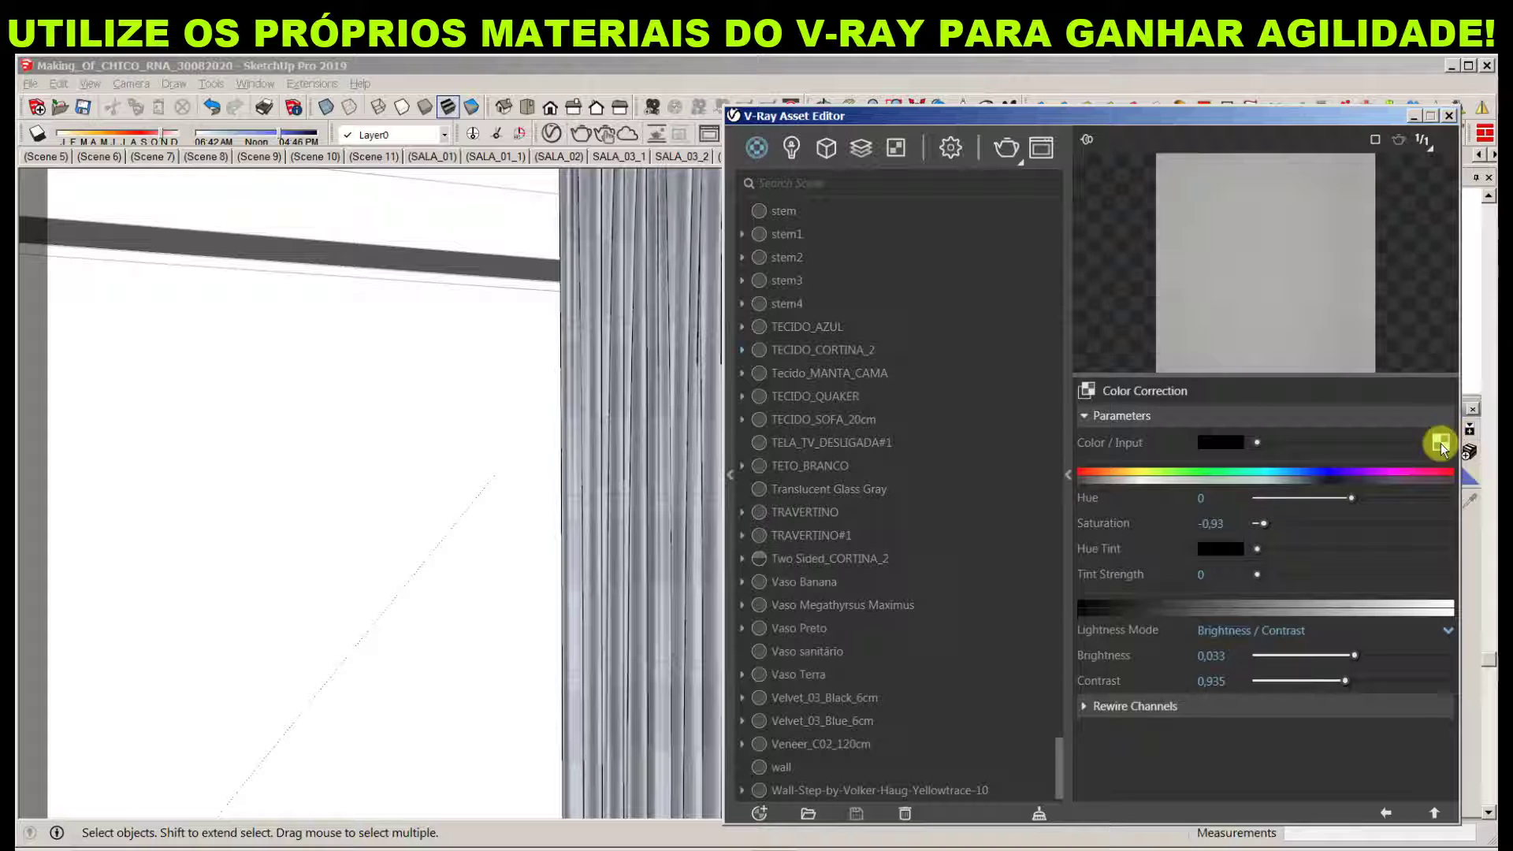
left_click(1440, 444)
left_click(1396, 449)
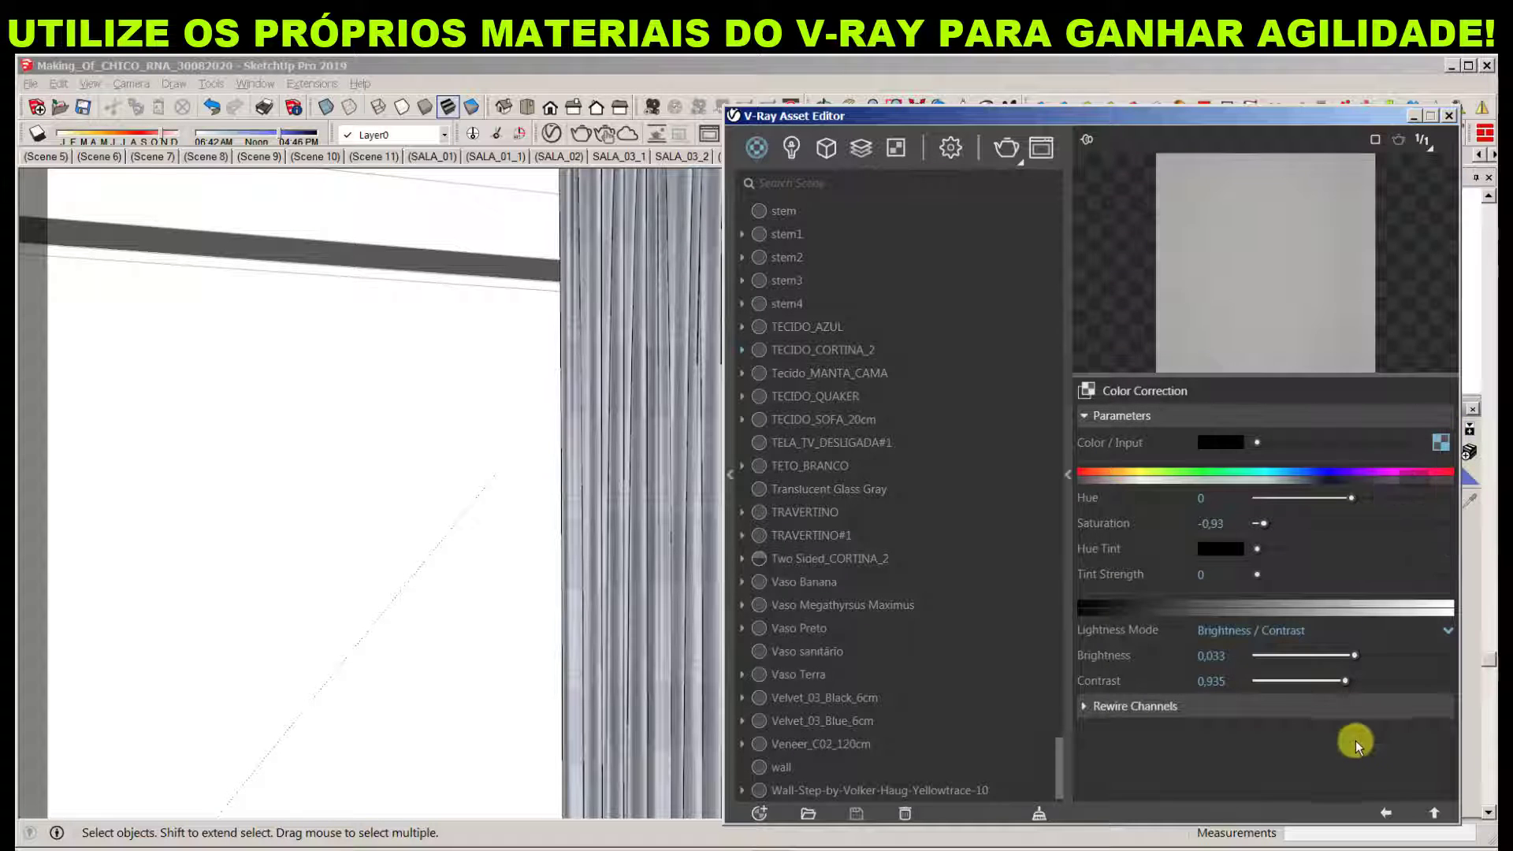
left_click(807, 558)
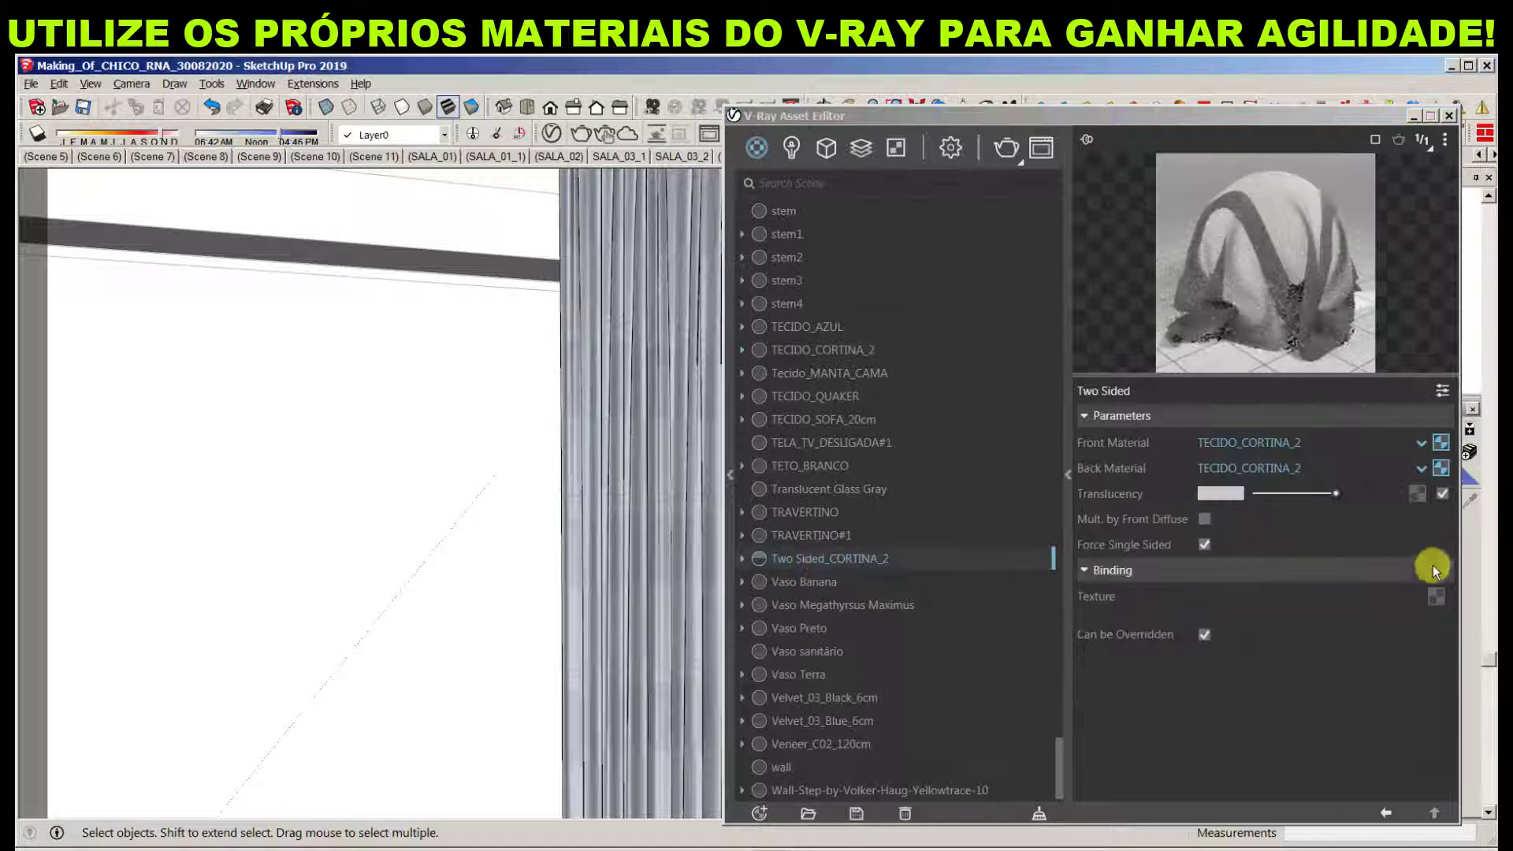
left_click(1439, 602)
left_click(1392, 618)
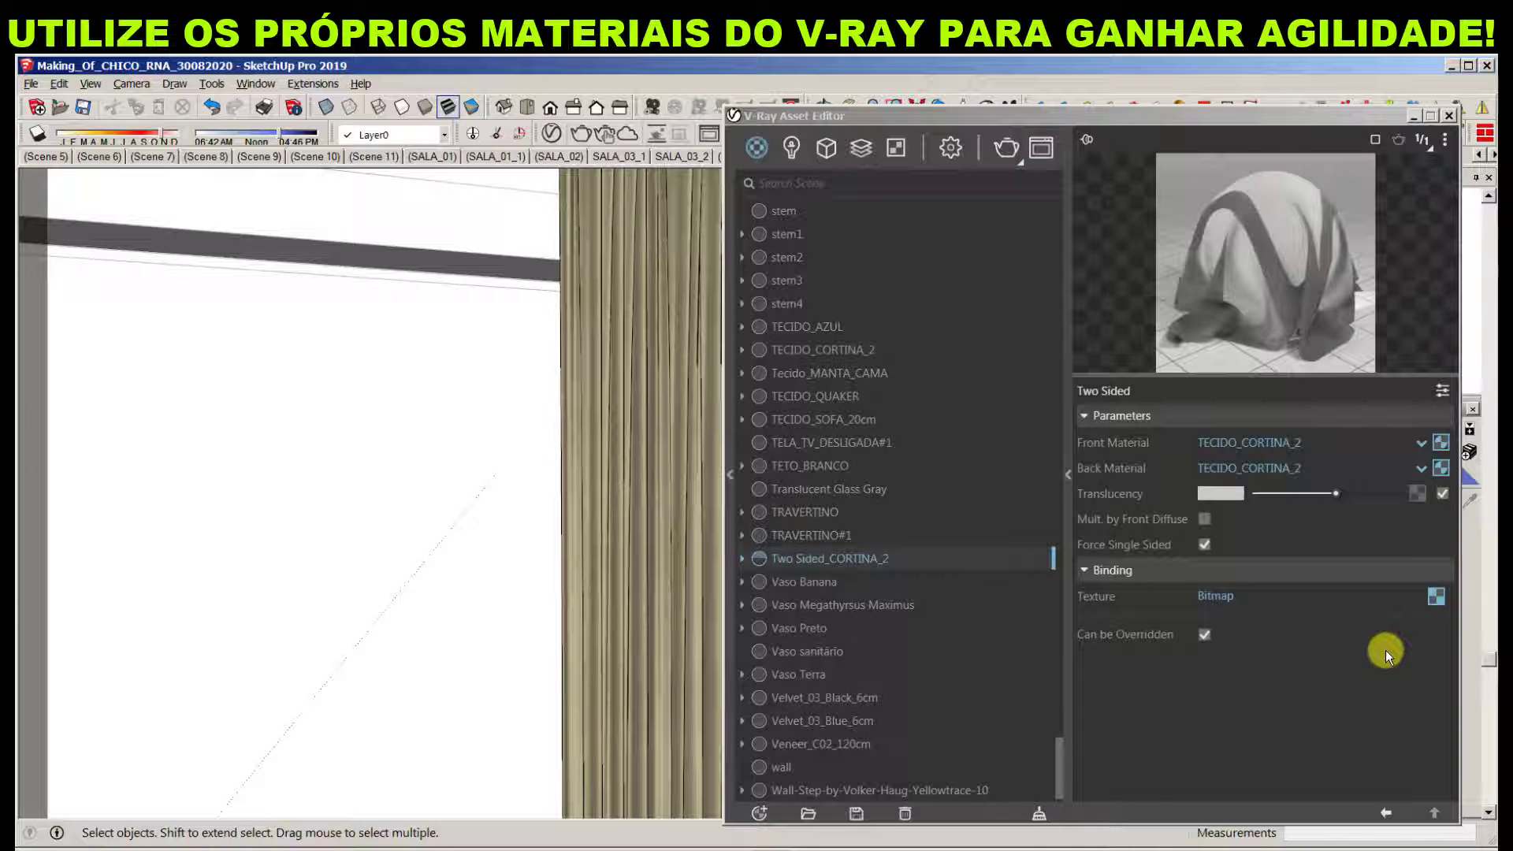
left_click(1448, 115)
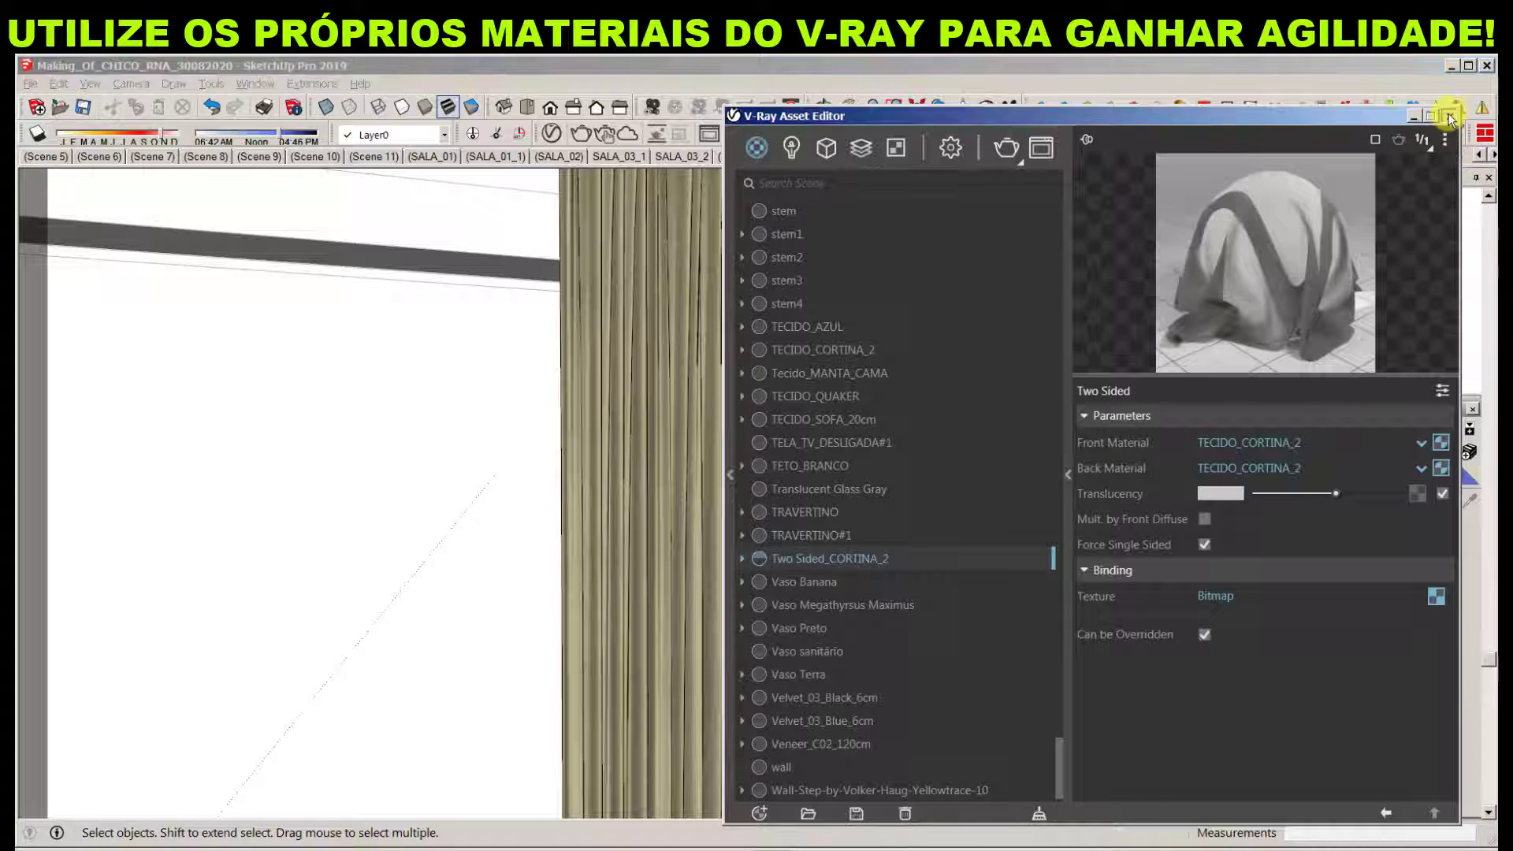
Sample the painted curtain panel's material and set its texture width to 1 m
scroll(795, 433, "up", 3)
scroll(674, 372, "up", 5)
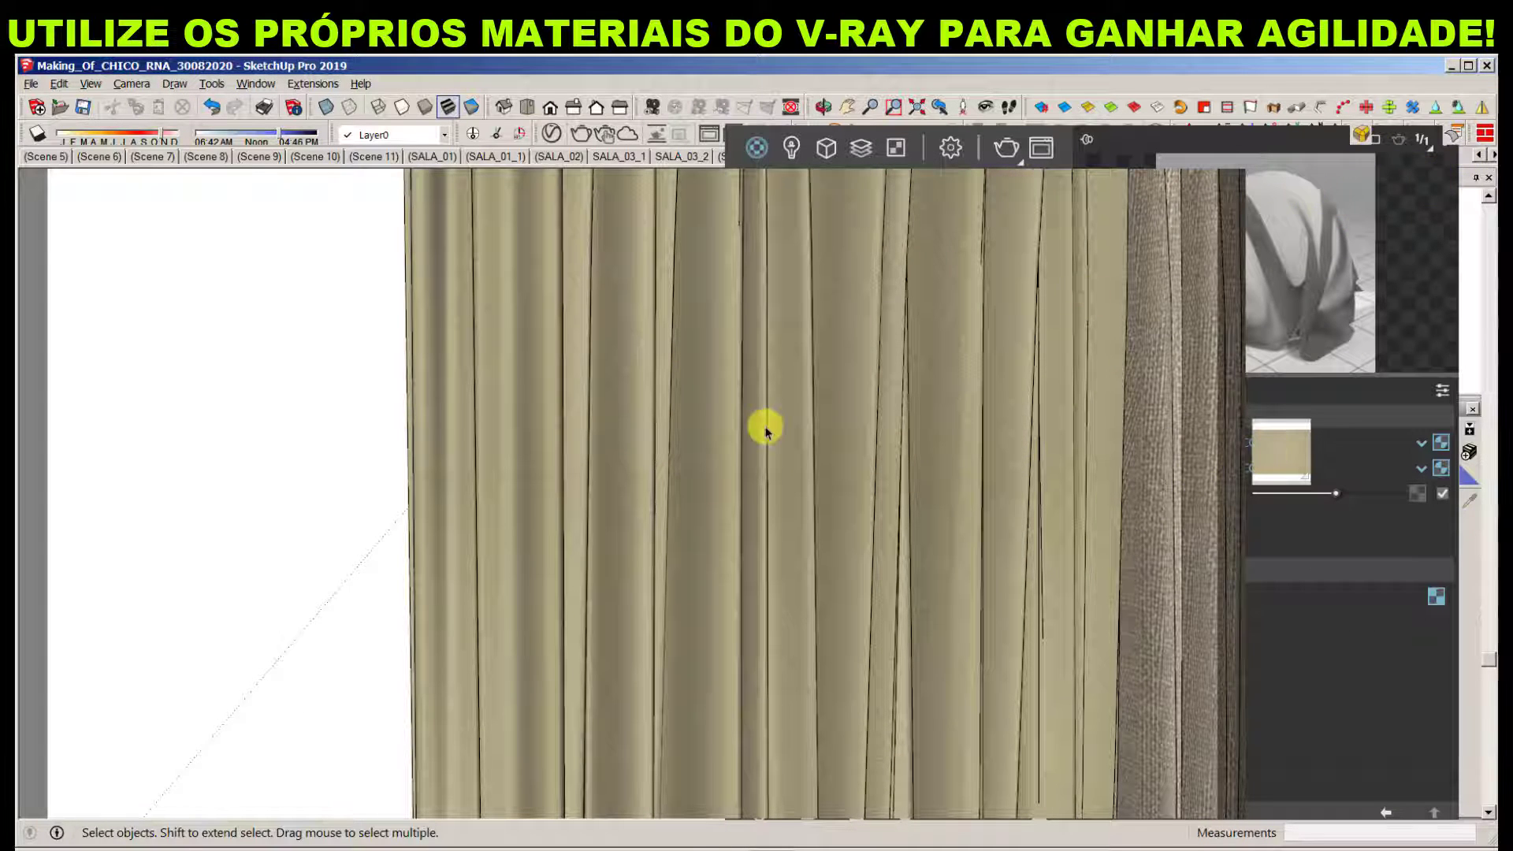
key("b")
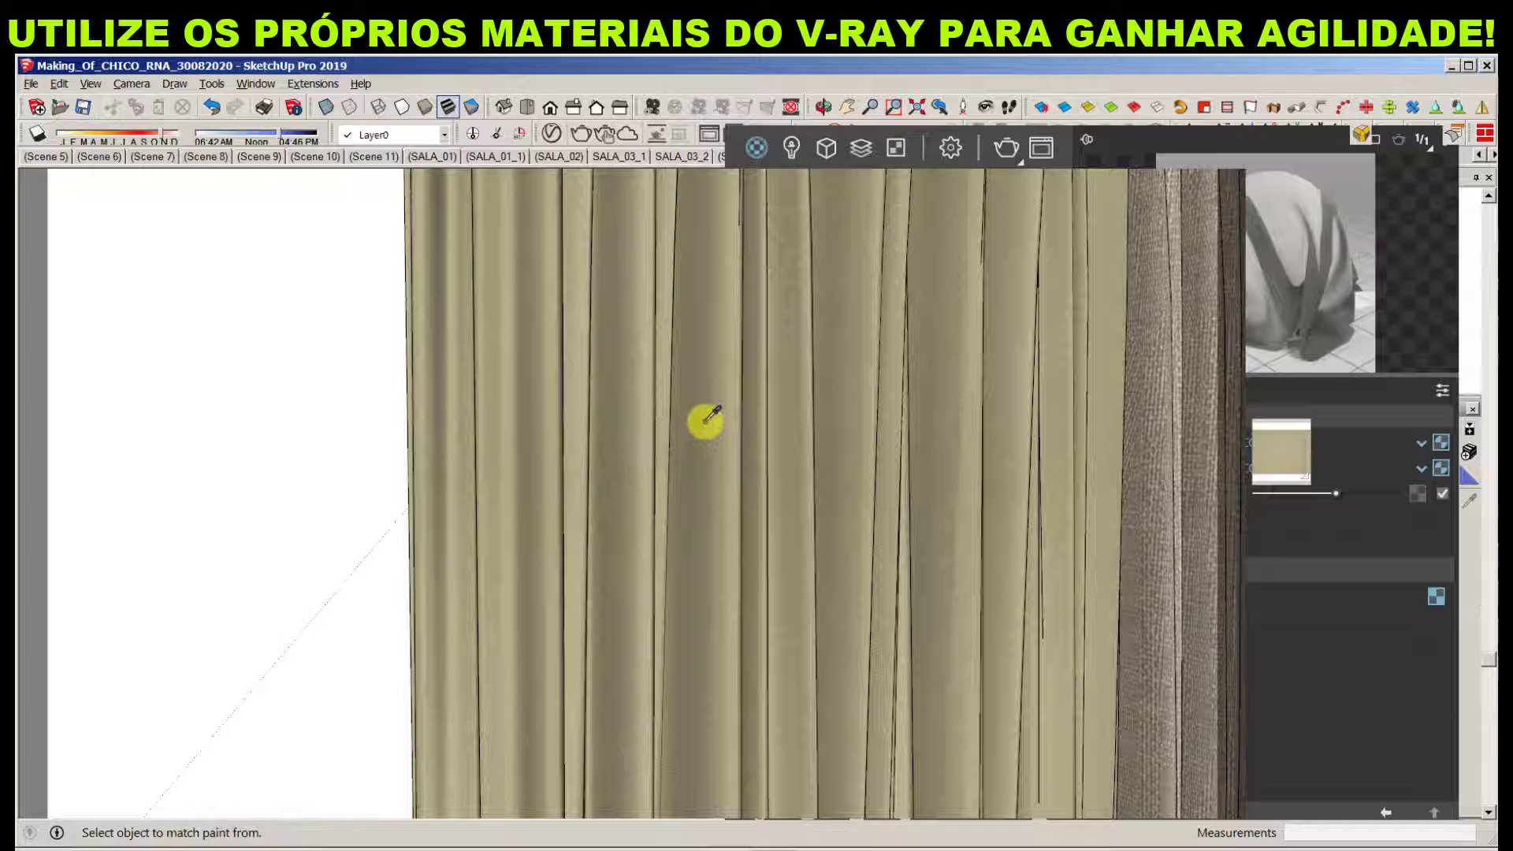
left_click(703, 422, "alt")
double_click(1297, 719)
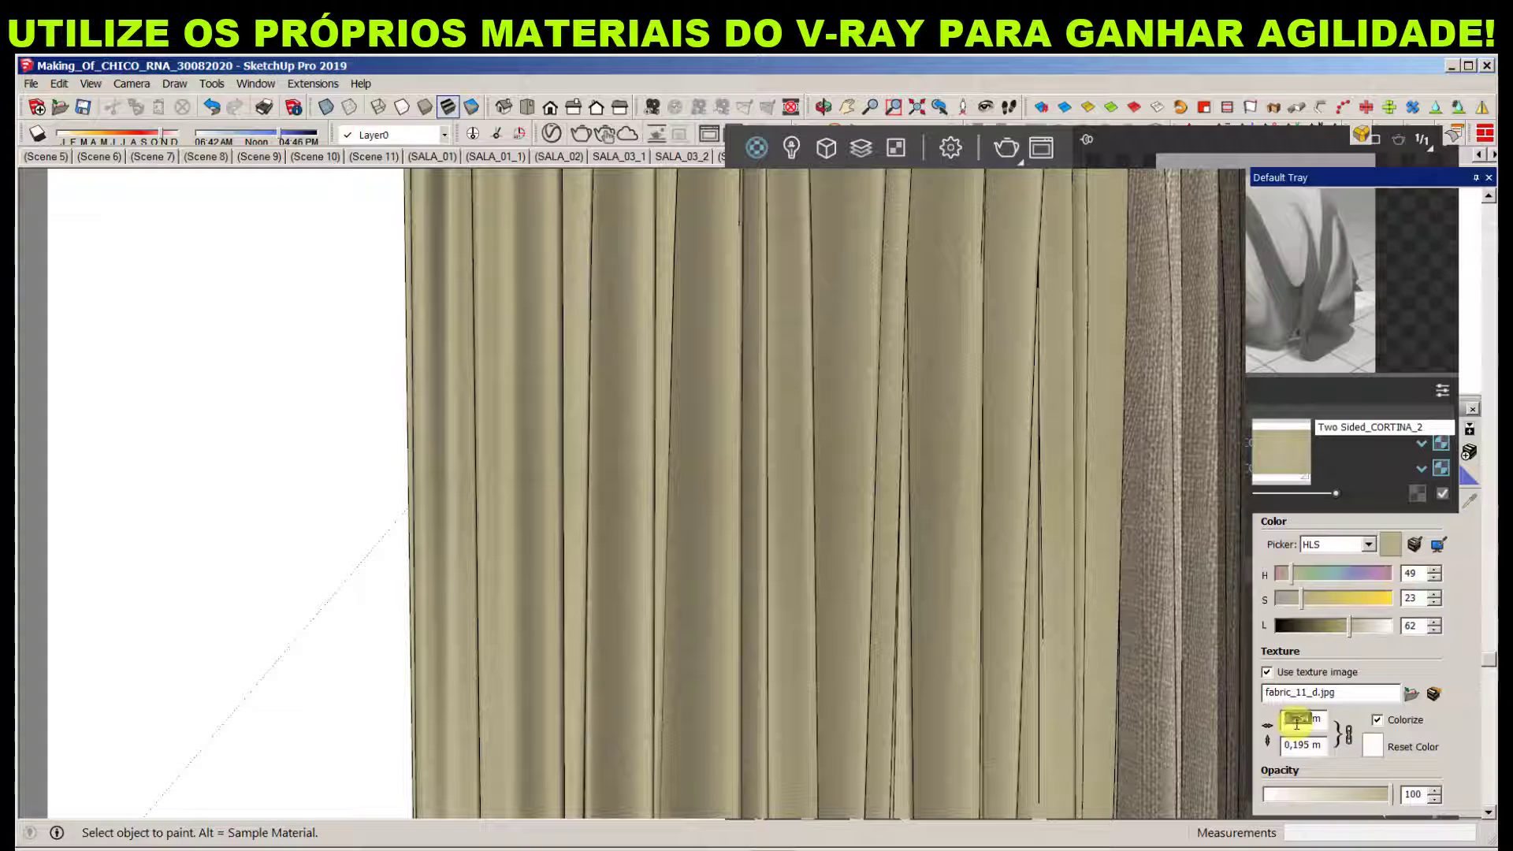
type("1m")
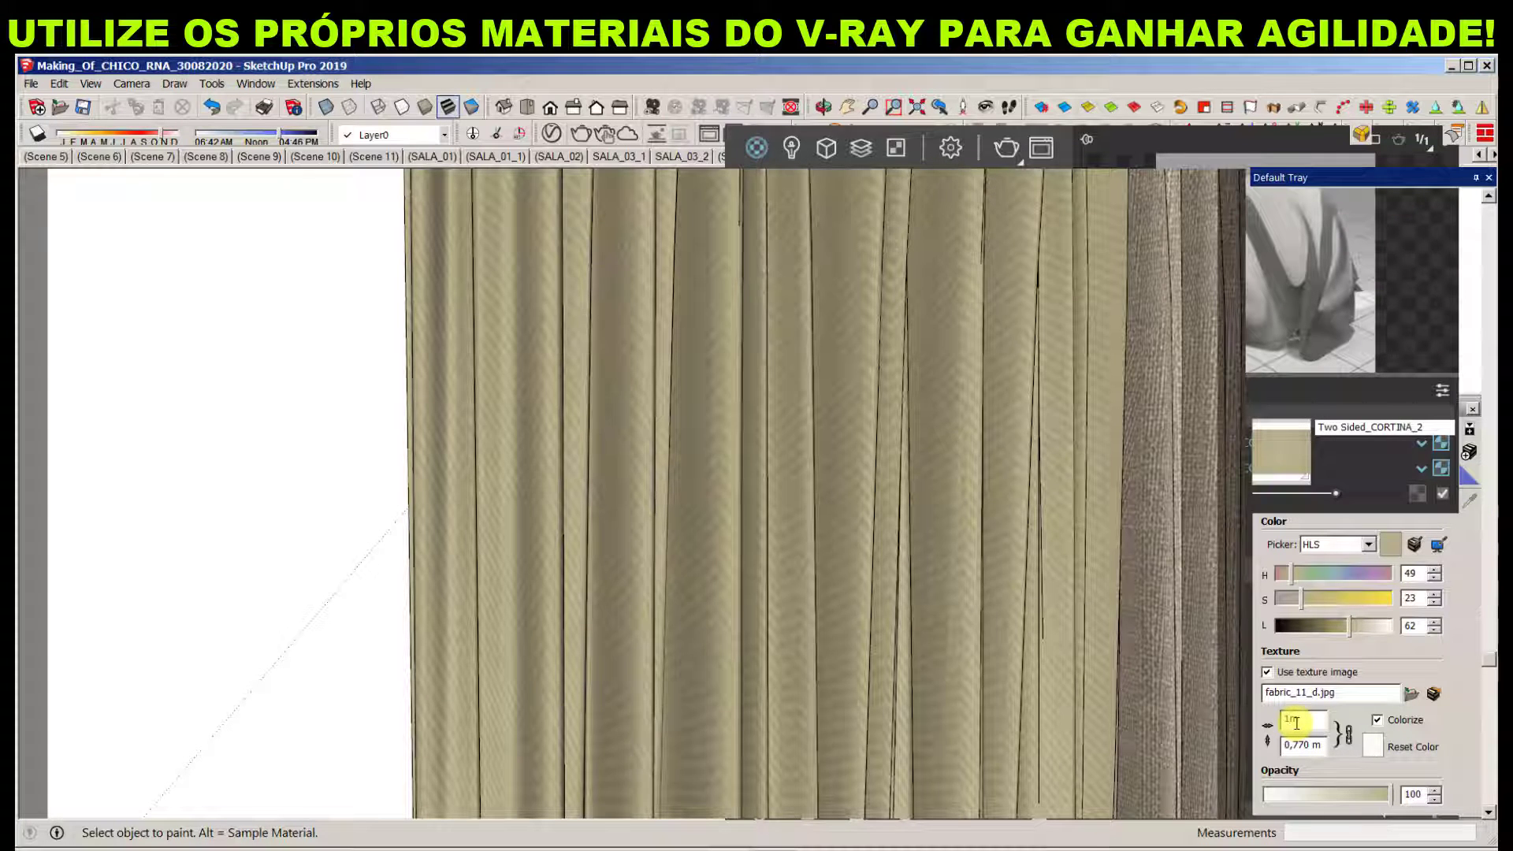
key("Return")
key("space")
scroll(412, 395, "down", 3)
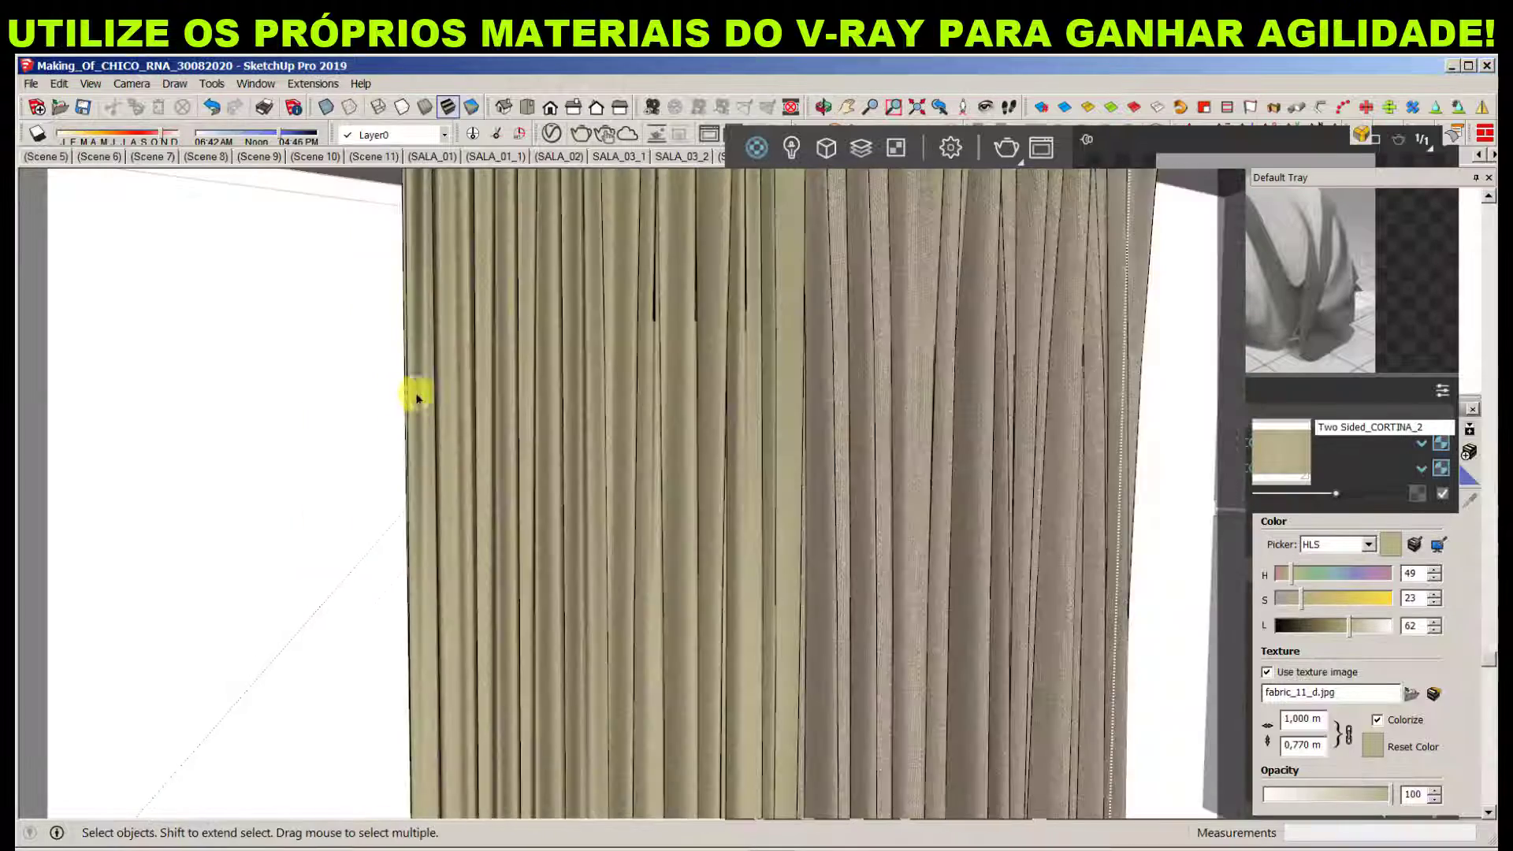
middle_click_drag(412, 395, 807, 402)
scroll(595, 401, "up", 4)
scroll(888, 449, "down", 5)
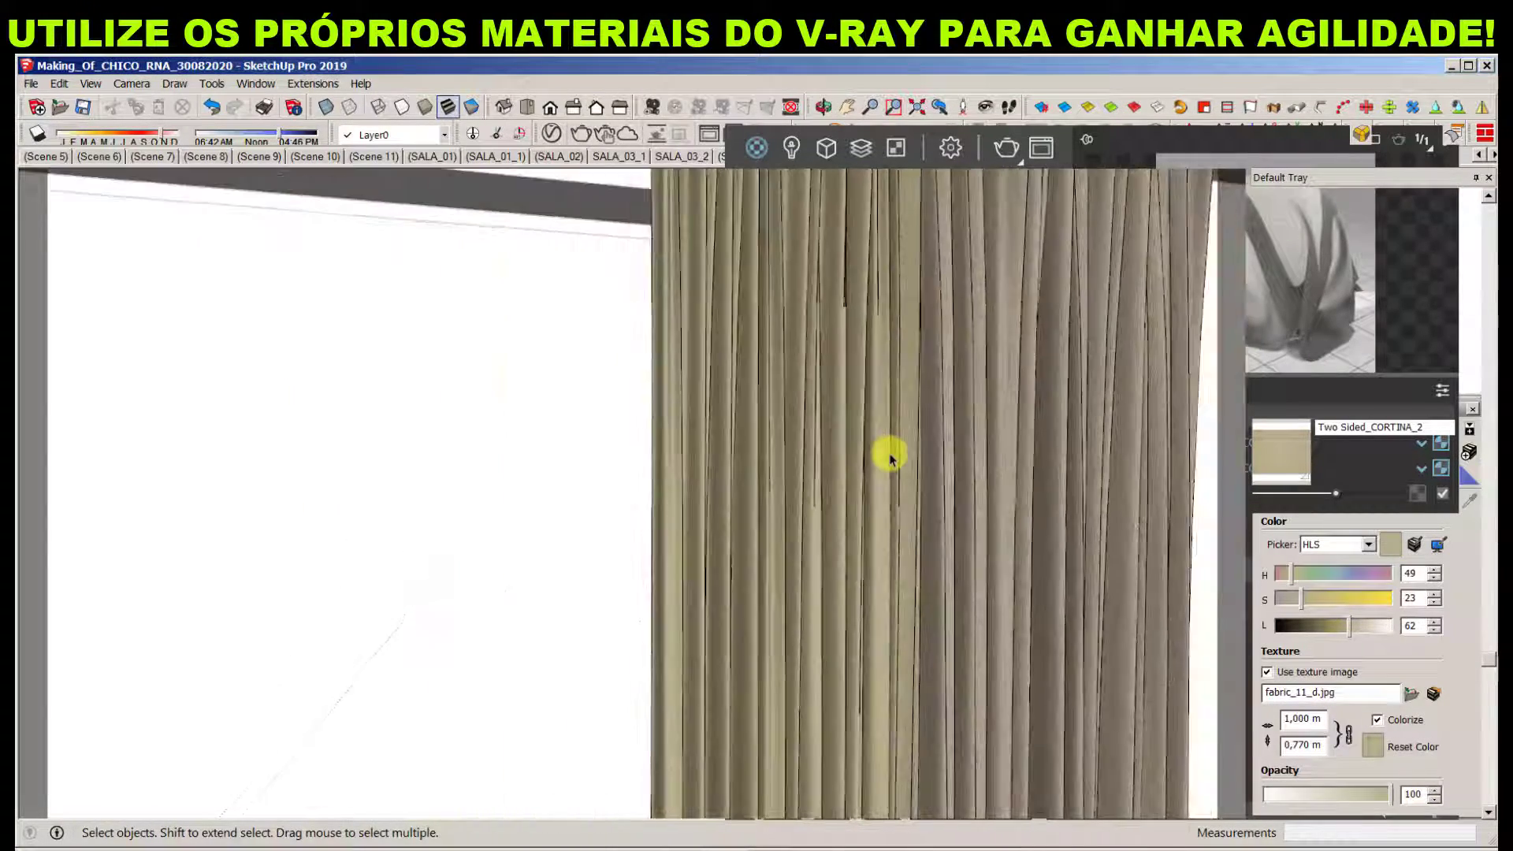
Apply V-Ray's Tri-Planar Projection (World) to the curtain panel and inspect the fabric texture on its folds
mouse_move(889, 452)
middle_mouse_down()
mouse_move(922, 494)
mouse_move(870, 450)
mouse_move(811, 464)
middle_mouse_up()
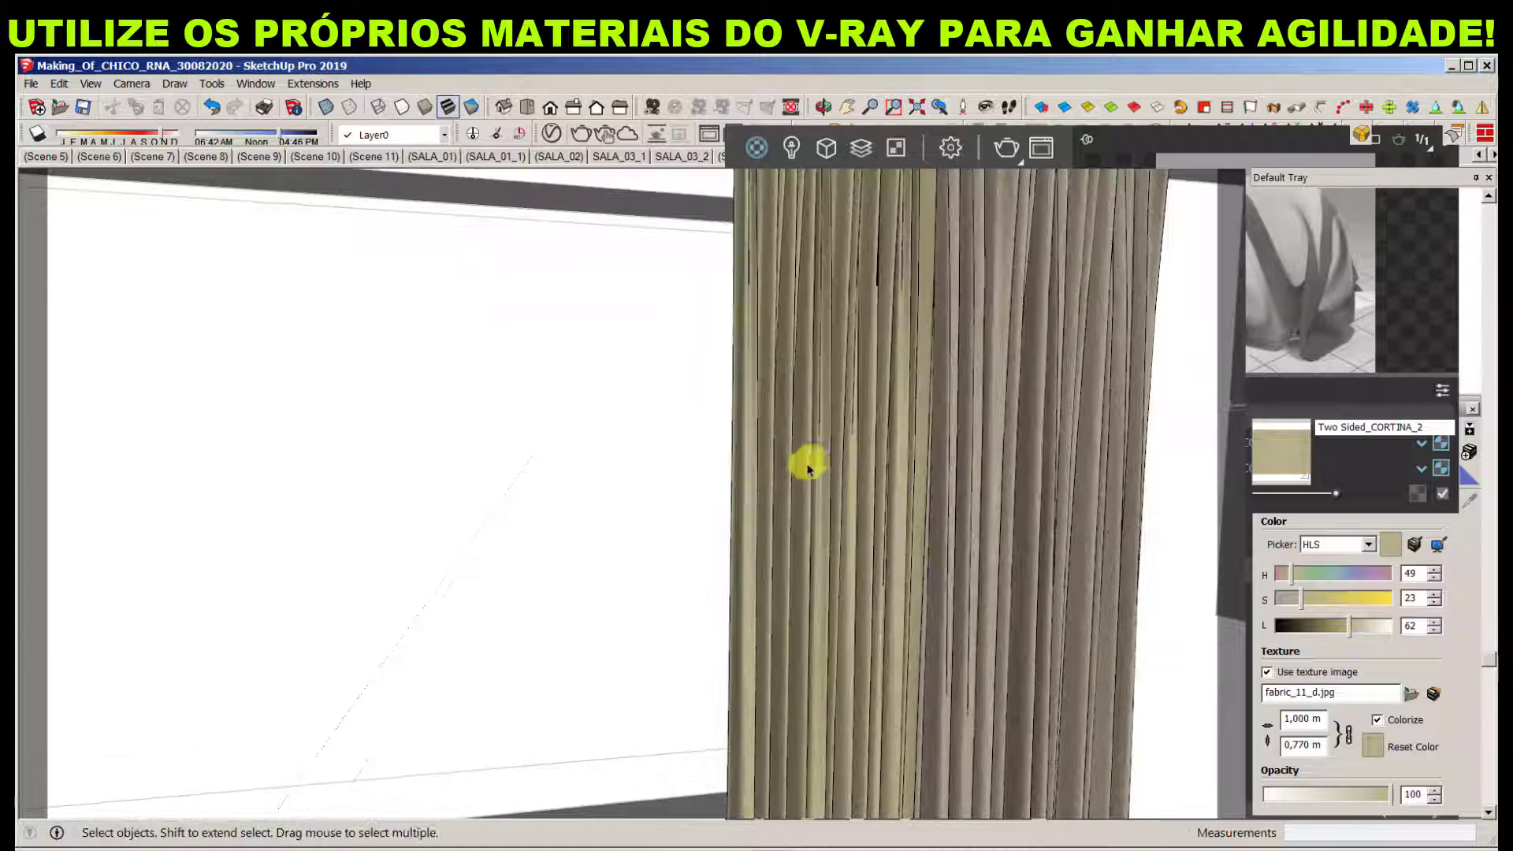
left_click(813, 466)
right_click(812, 466)
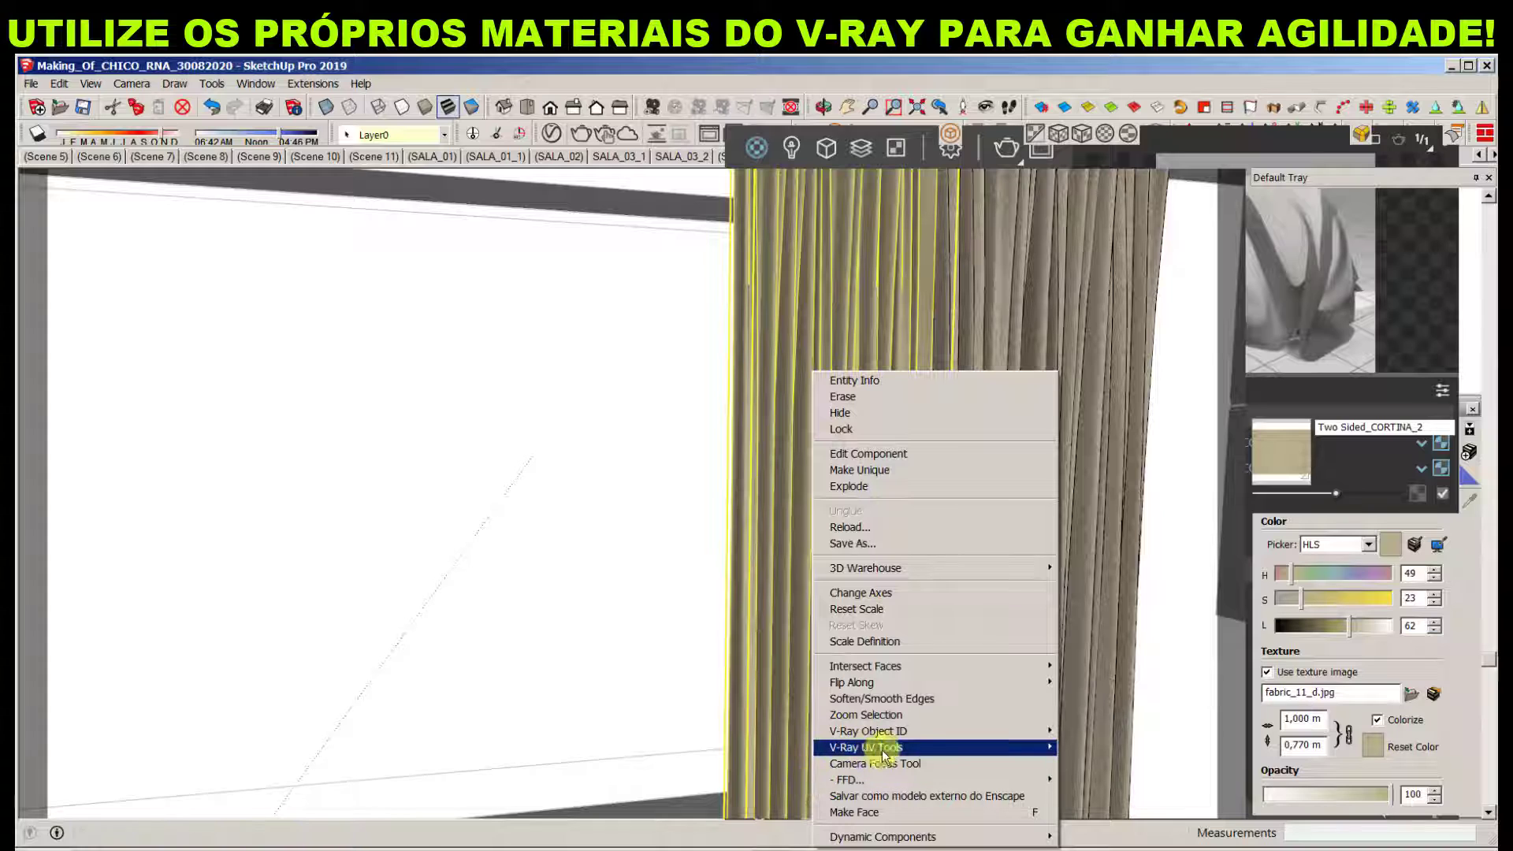
mouse_move(946, 748)
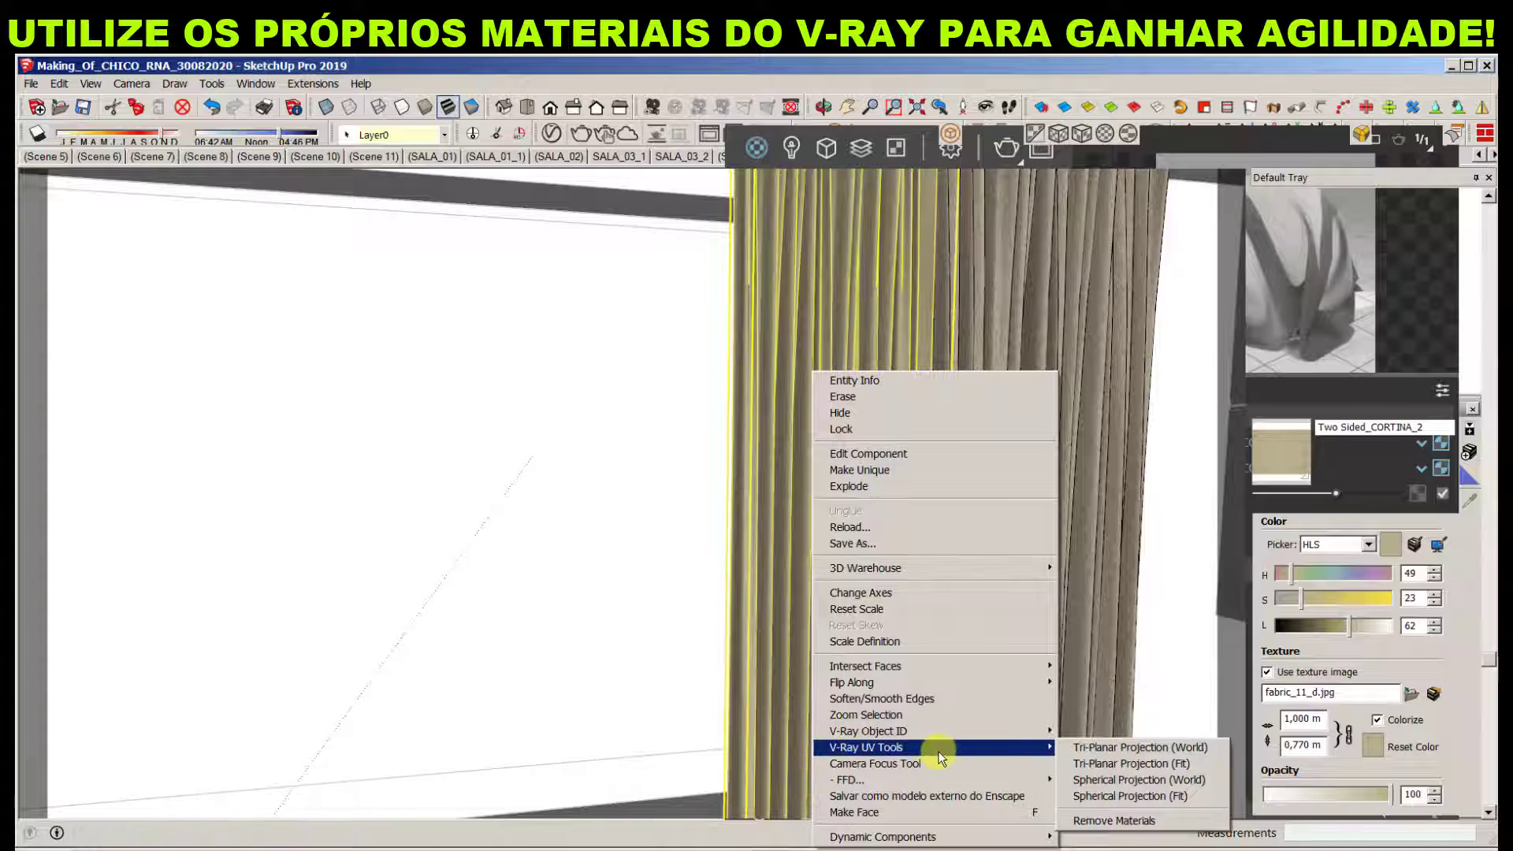
left_click(1135, 749)
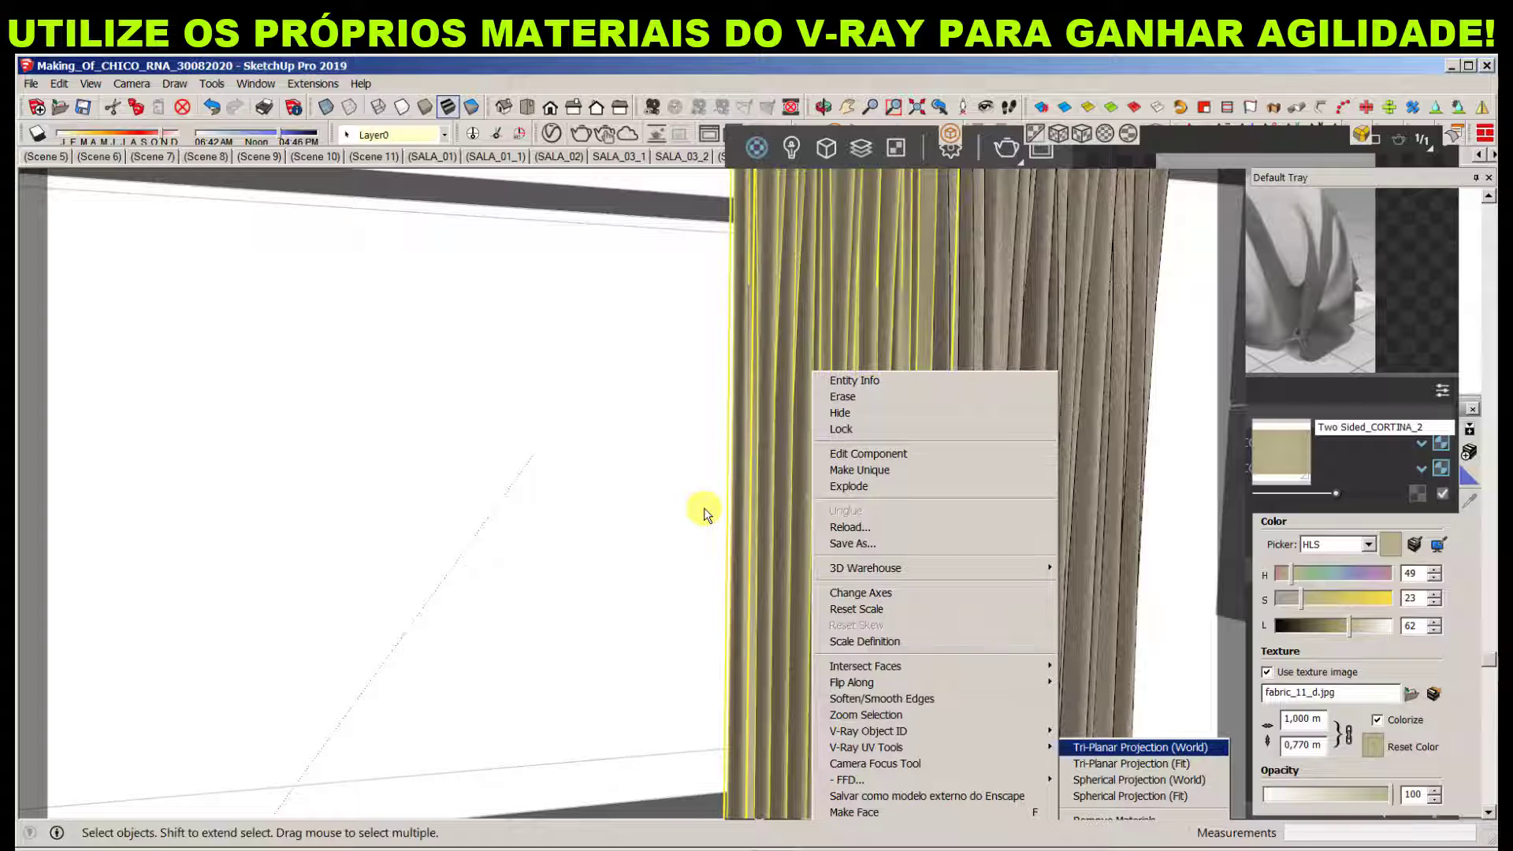
middle_click_drag(828, 507, 877, 792)
scroll(871, 709, "up", 5)
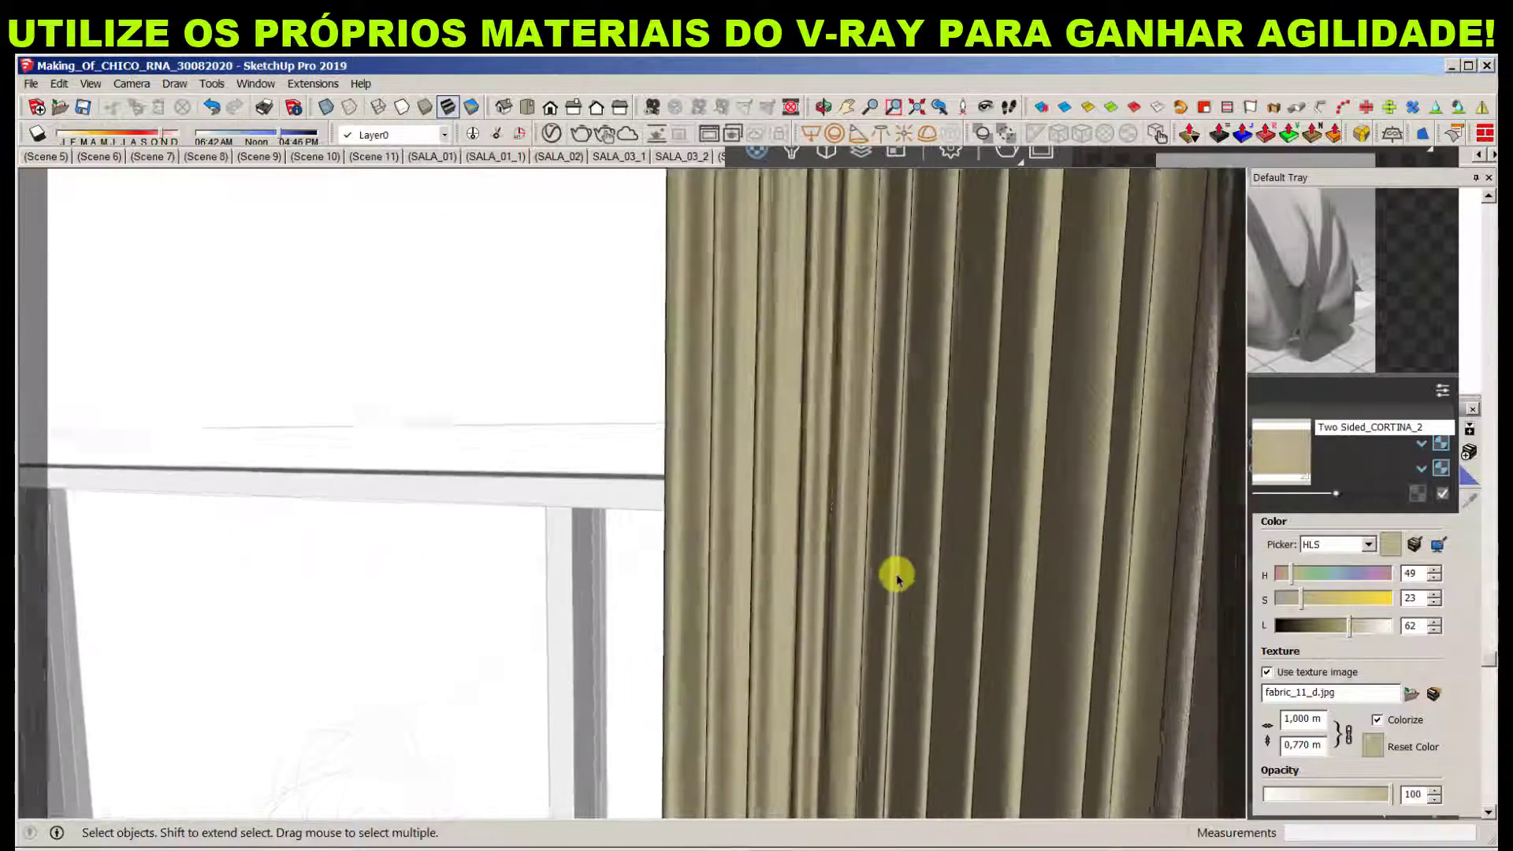
mouse_move(896, 575)
middle_mouse_down()
mouse_move(1057, 601)
mouse_move(1227, 590)
middle_mouse_up()
scroll(1111, 588, "down", 6)
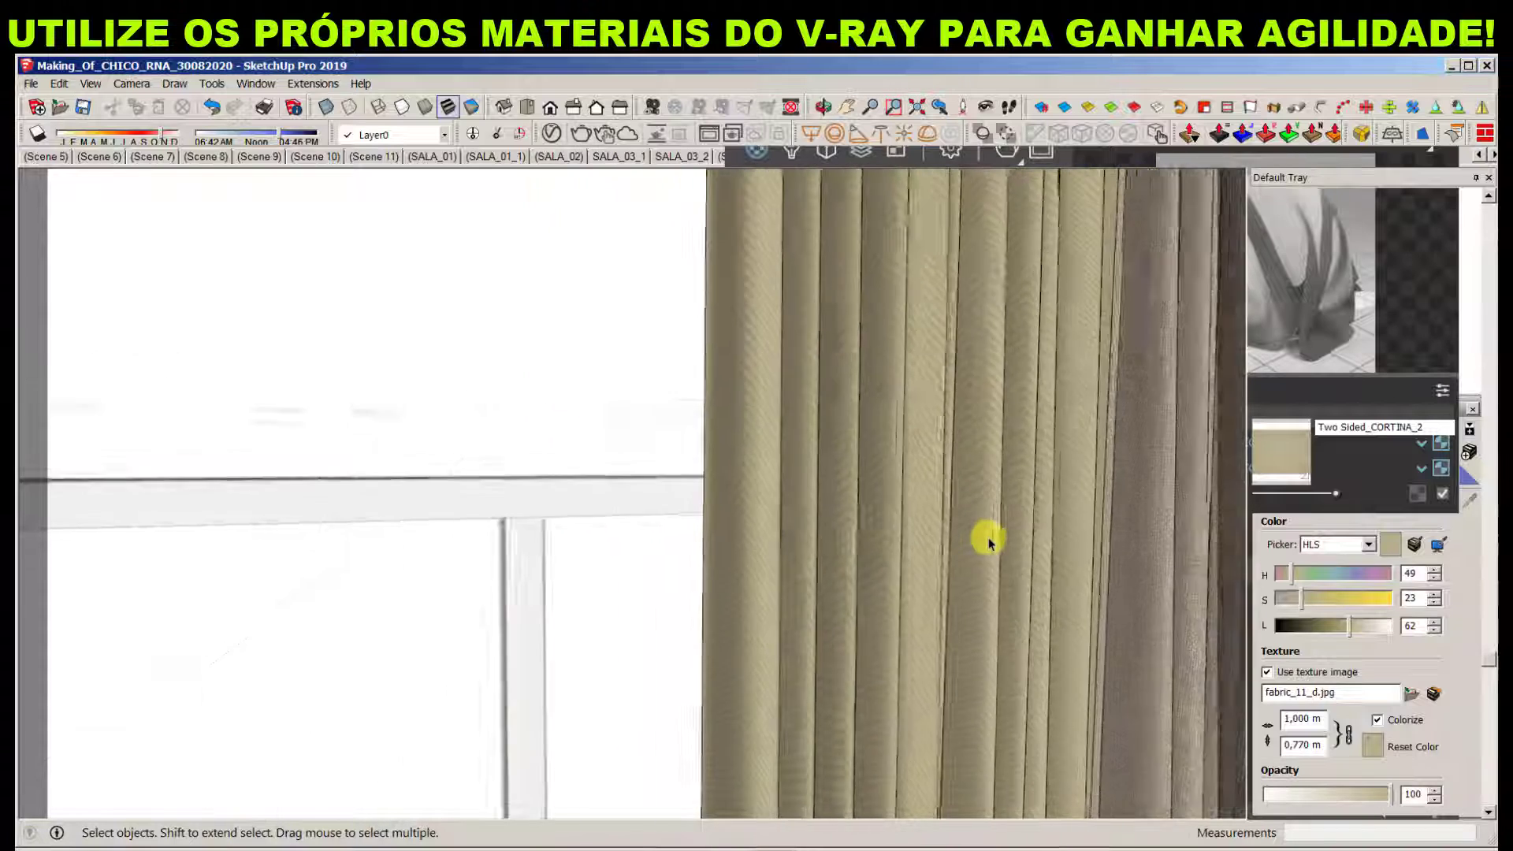
scroll(1030, 428, "down", 3)
mouse_move(1051, 493)
middle_mouse_down()
mouse_move(936, 513)
mouse_move(967, 449)
middle_mouse_up()
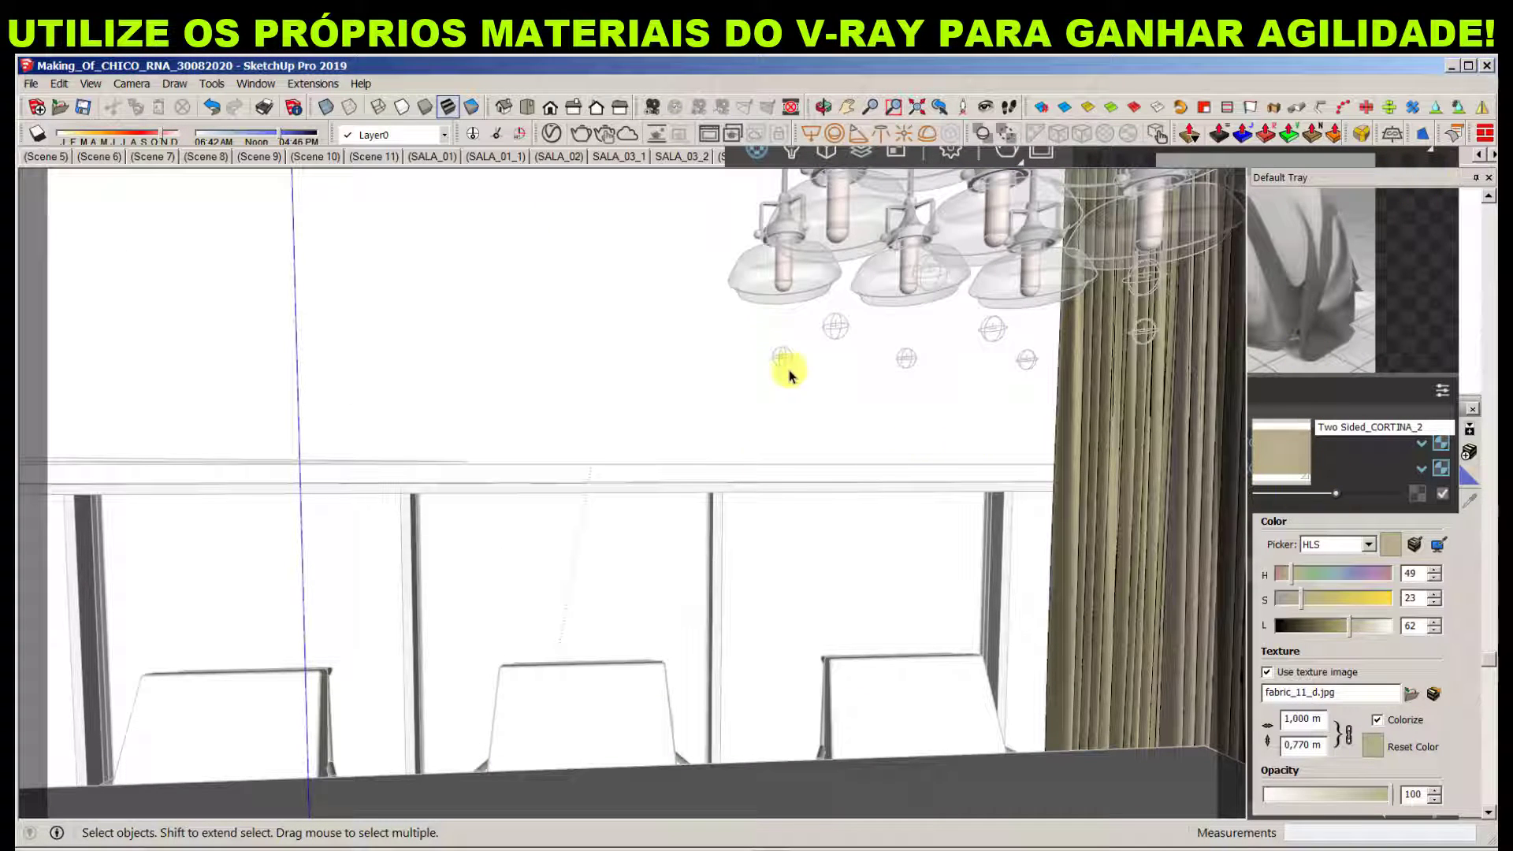
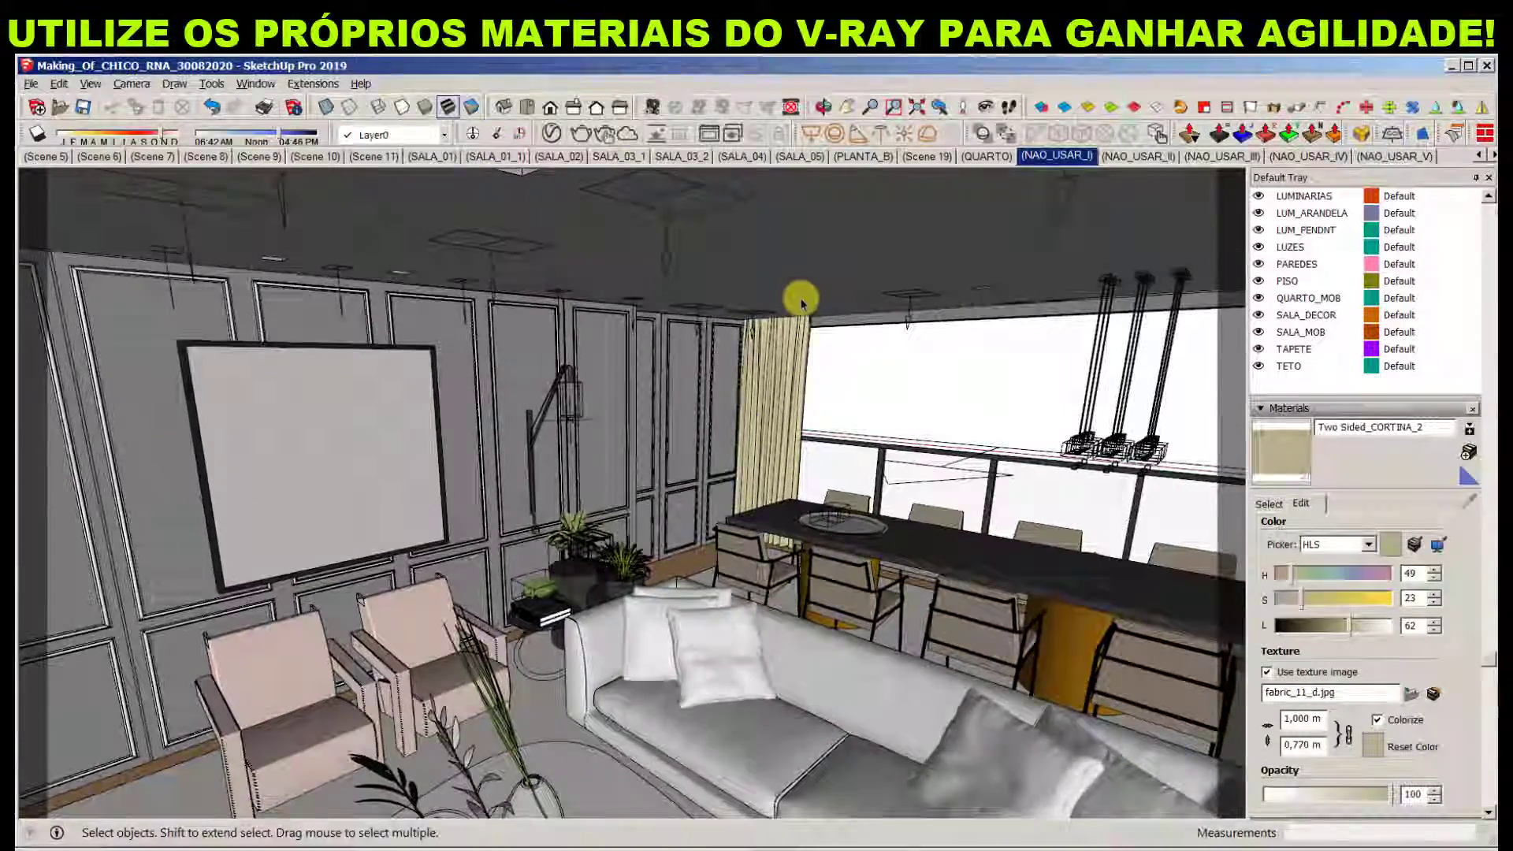
Sample the ceiling's material and check its diffuse color in the V-Ray Asset Editor
mouse_move(801, 303)
middle_mouse_down()
mouse_move(695, 348)
mouse_move(737, 349)
mouse_move(773, 433)
mouse_move(717, 375)
middle_mouse_up()
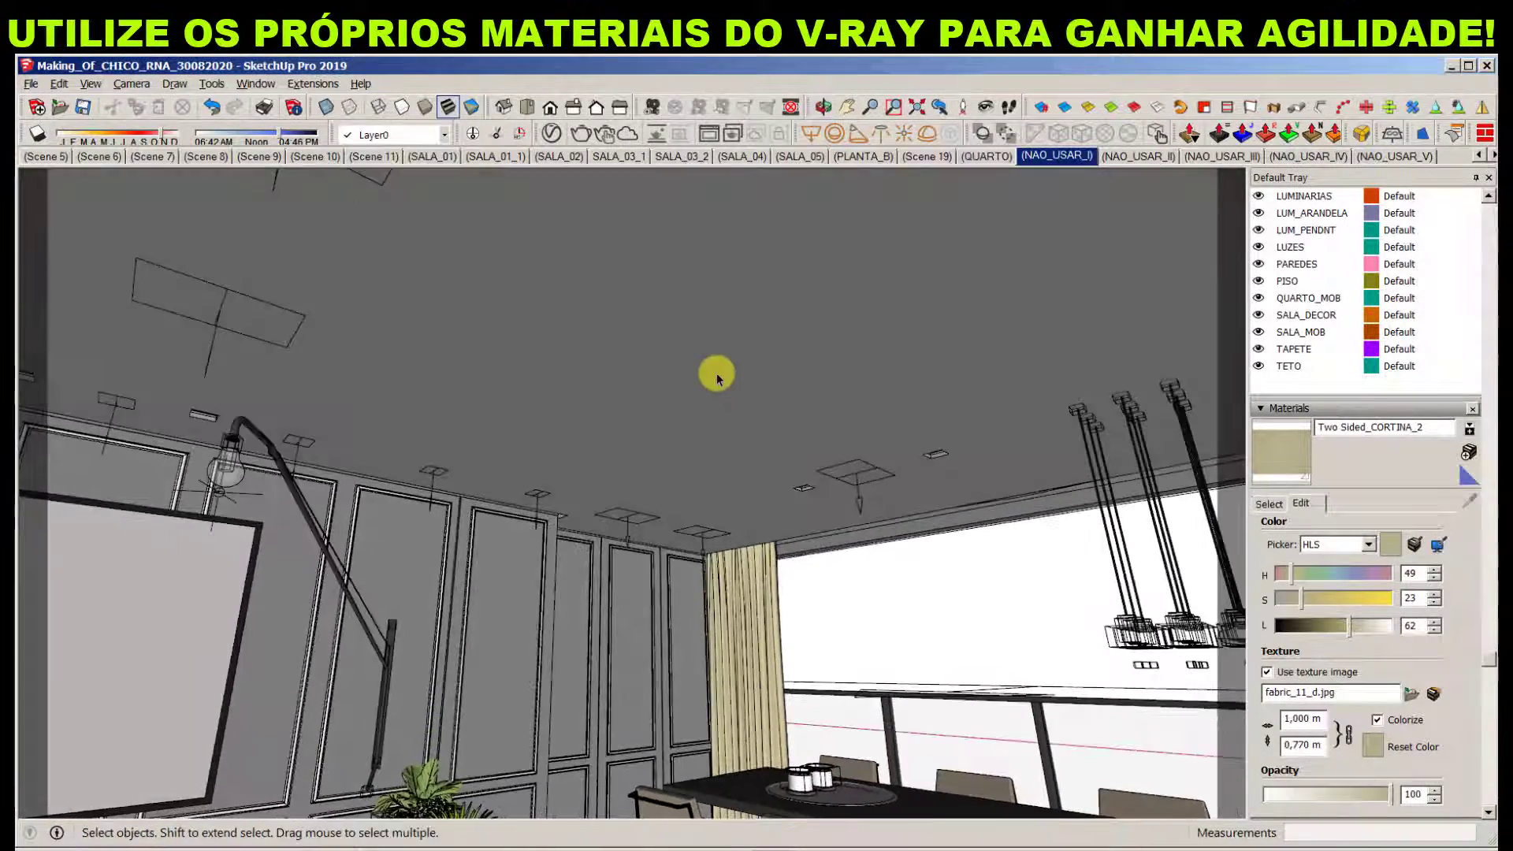
key("b")
left_click(730, 324, "alt")
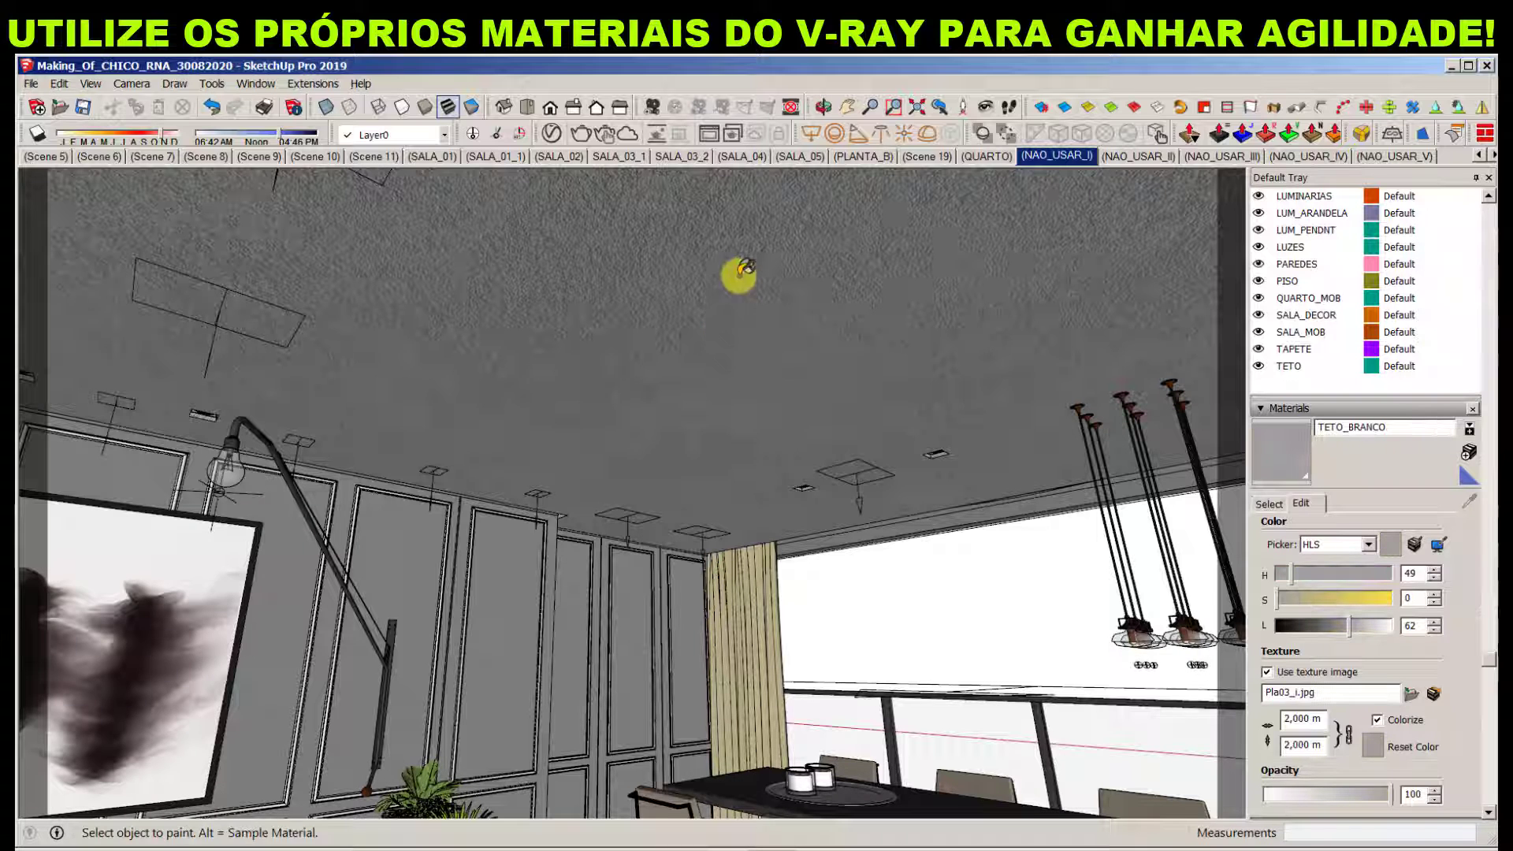
left_click(550, 133)
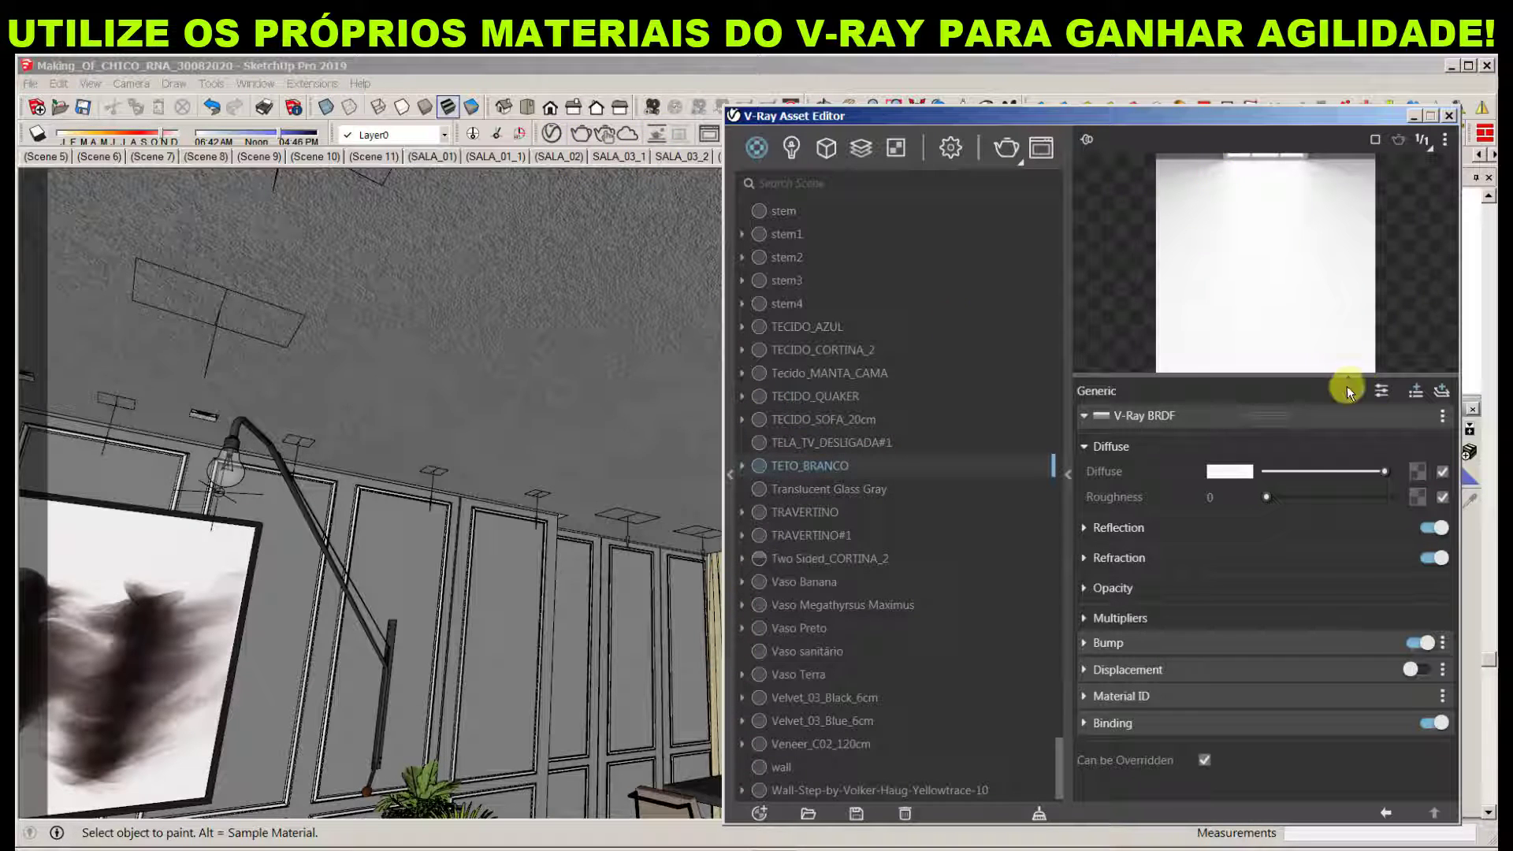
left_click(1237, 475)
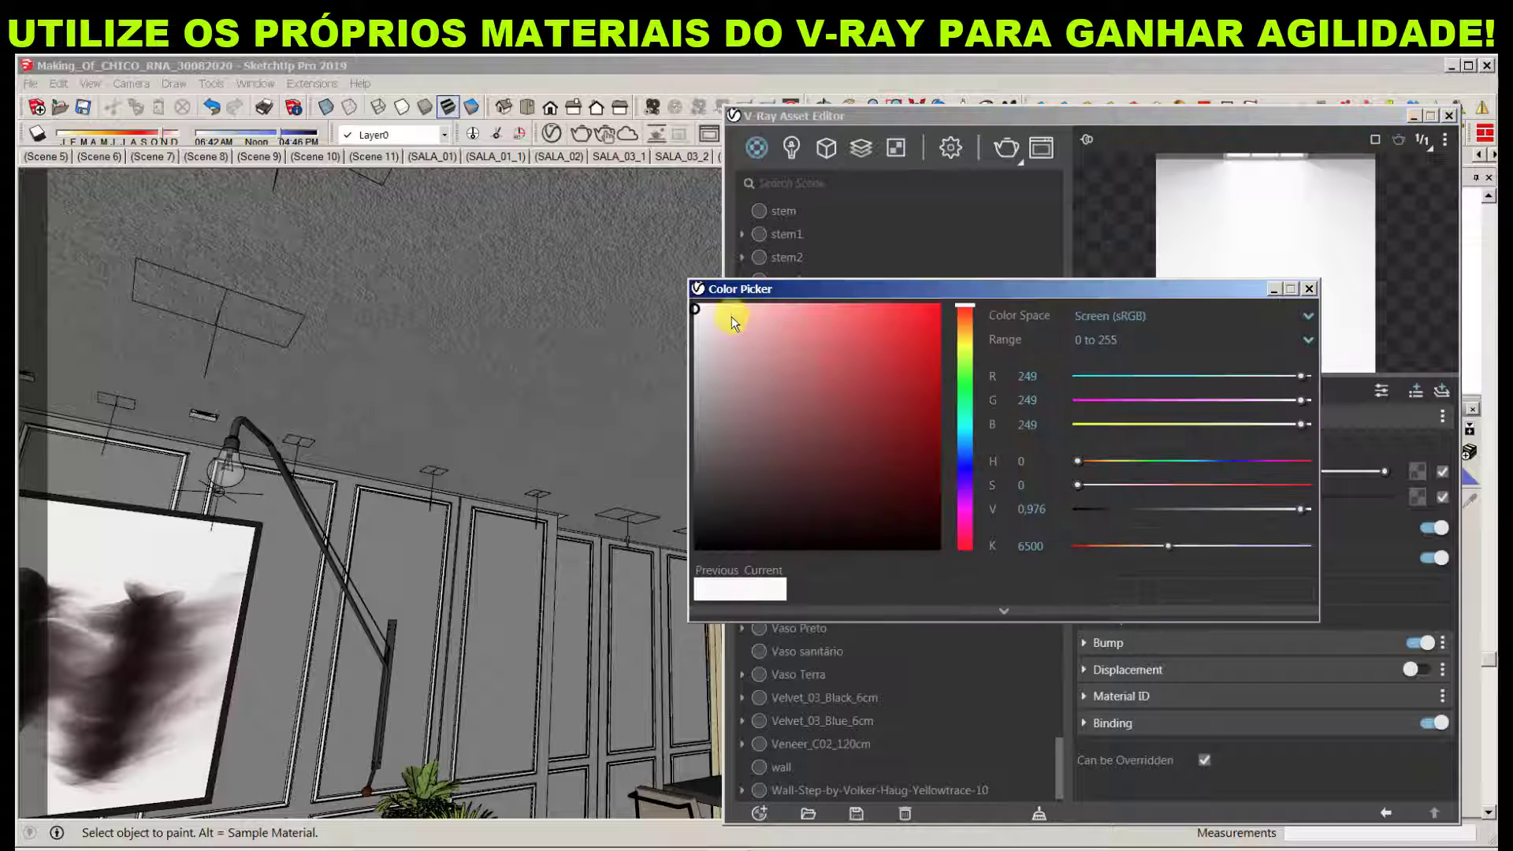
left_click(1310, 287)
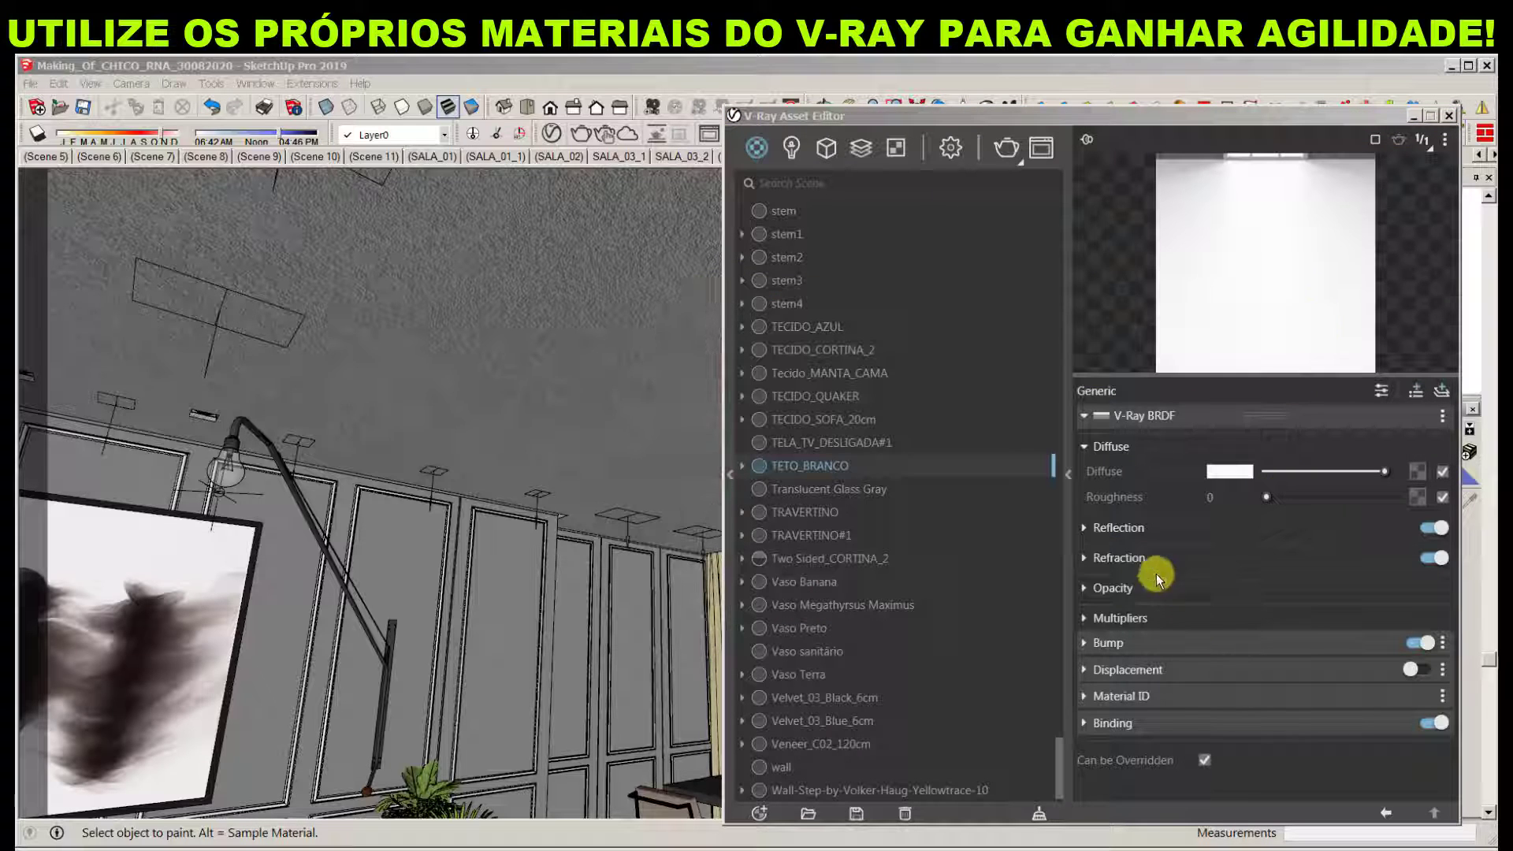
Expand the bump settings of TETO_BRANCO and inspect the bitmap used as its bump map
left_click(1139, 648)
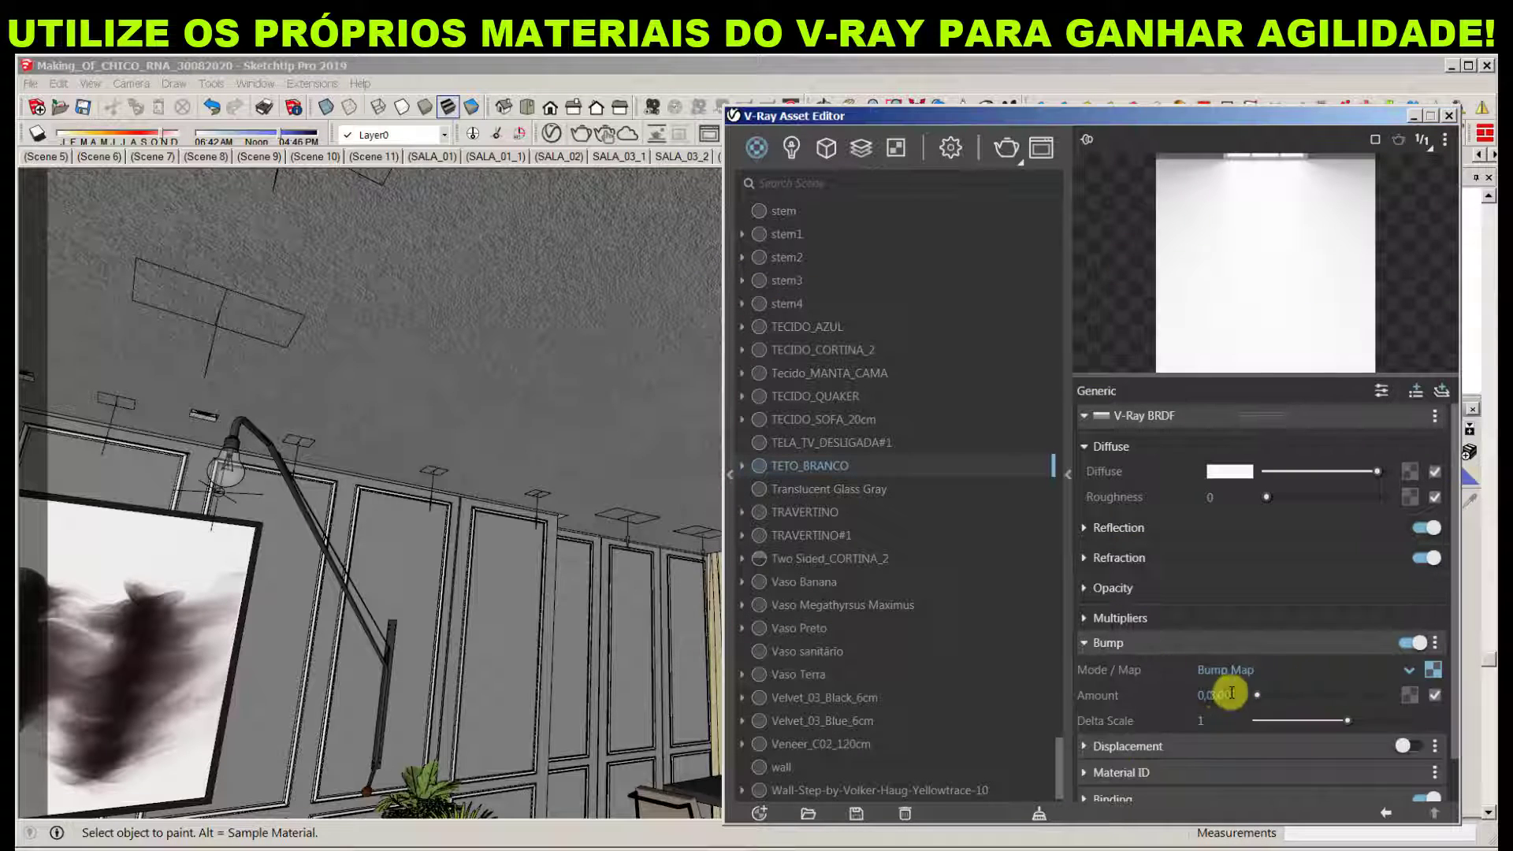
left_click(1433, 671)
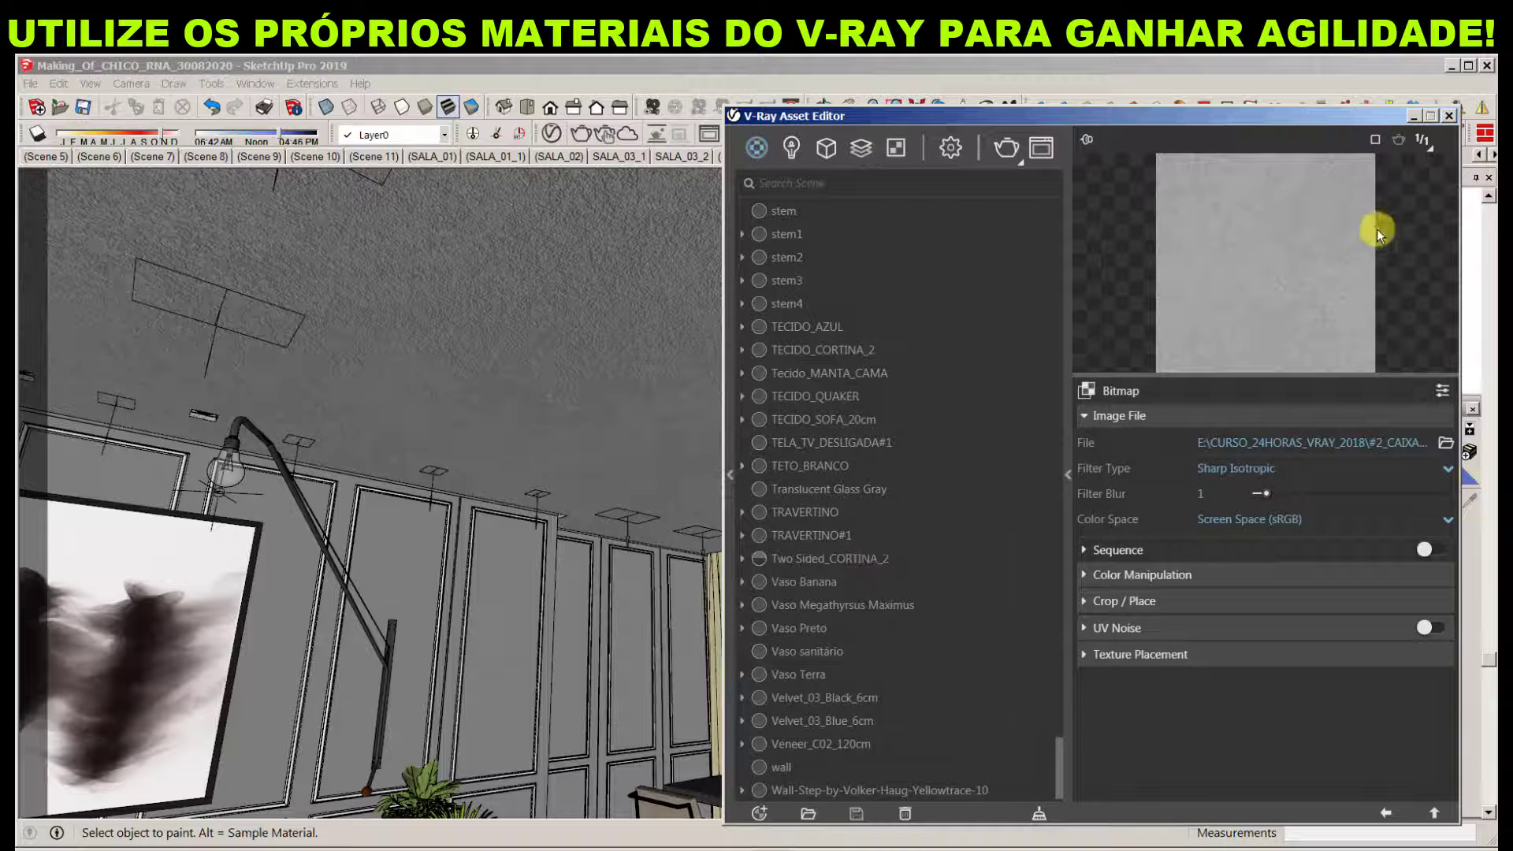
mouse_move(1336, 291)
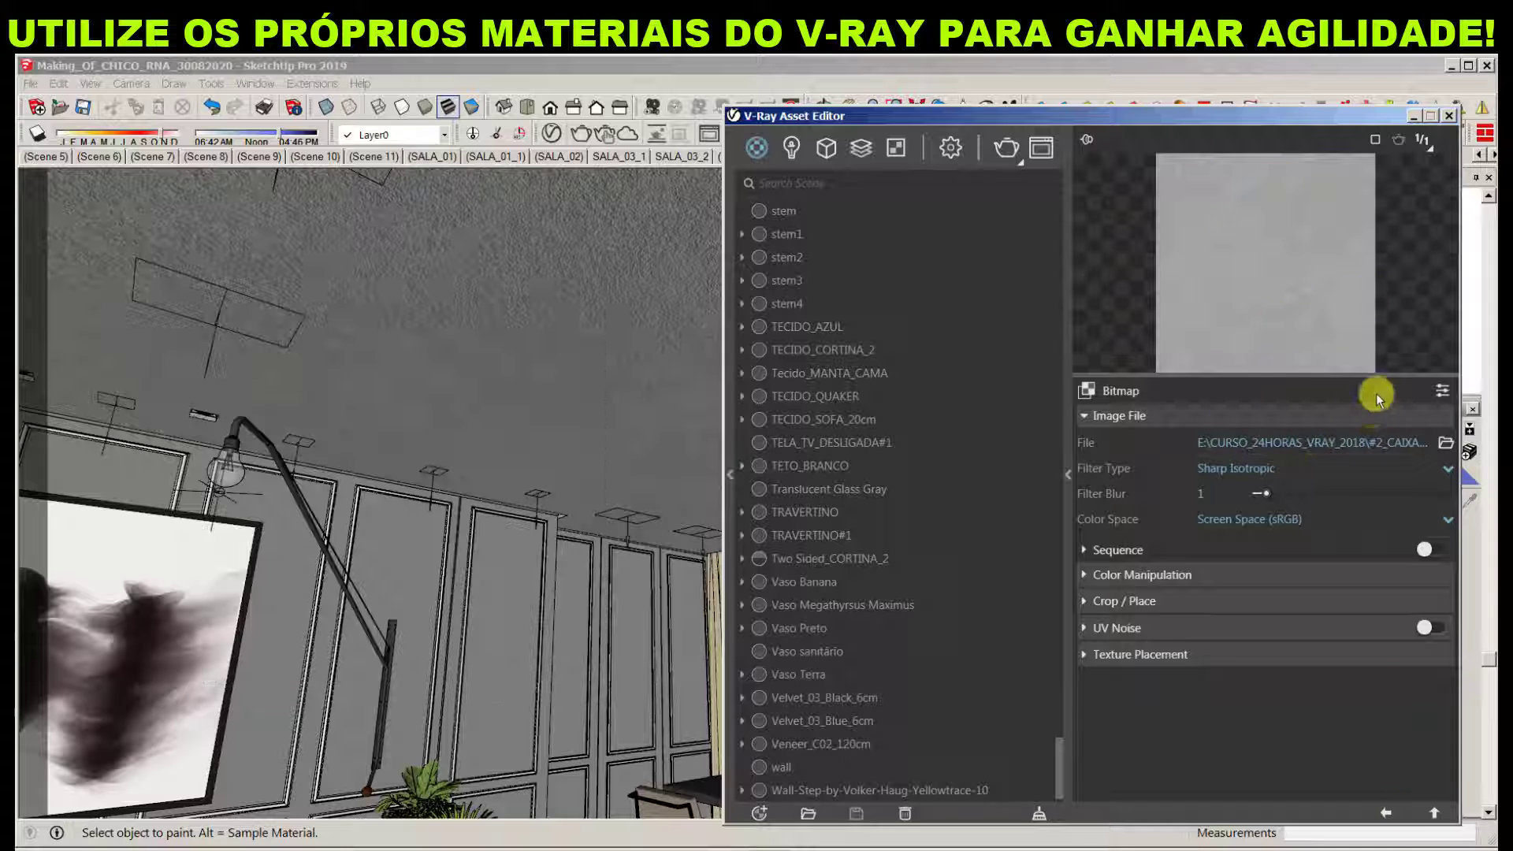
left_click(1386, 812)
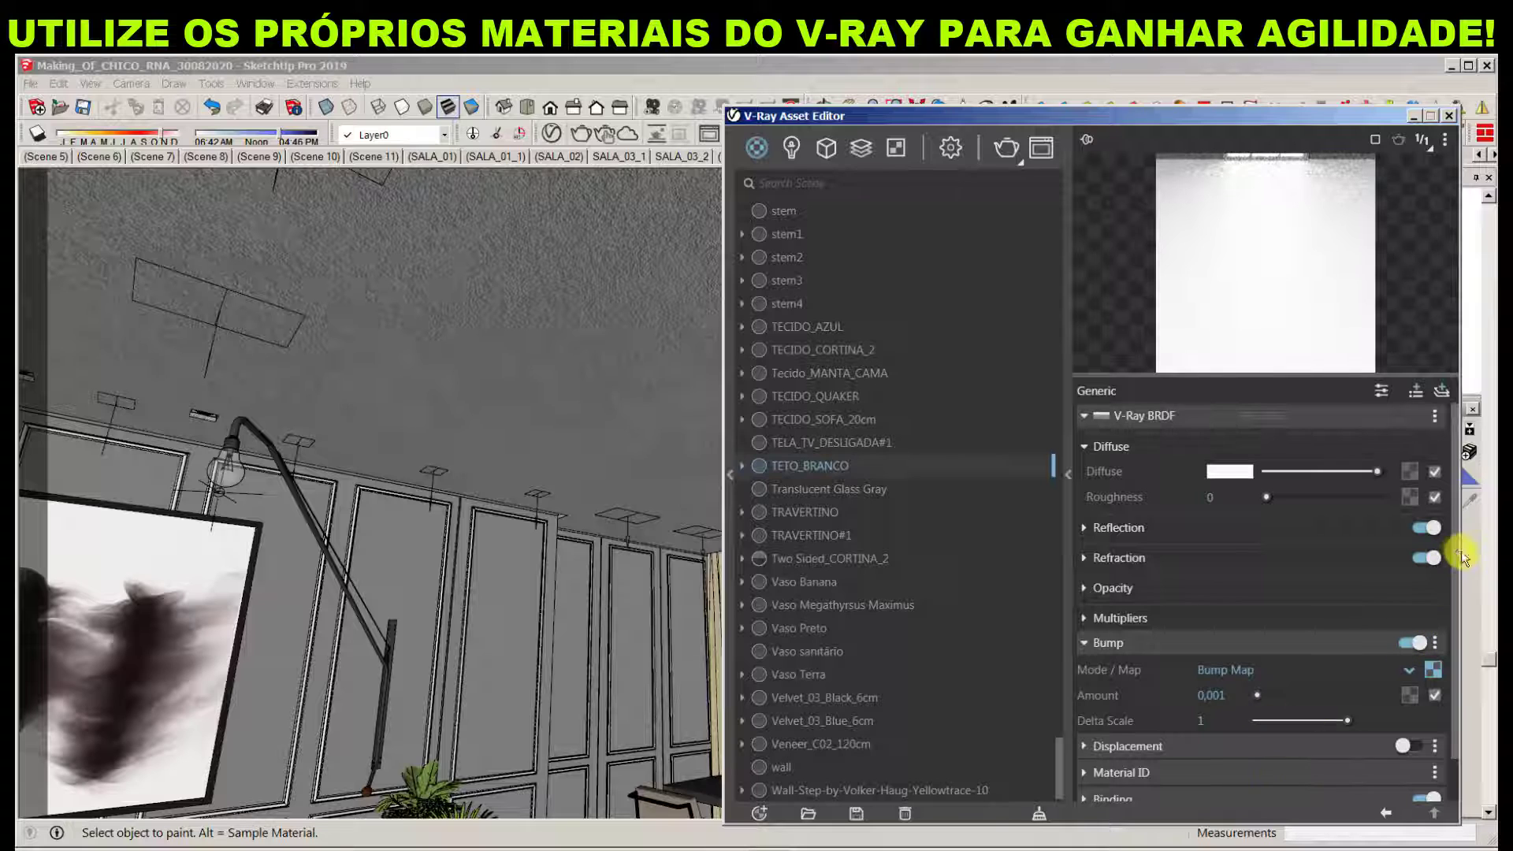
Expand and review the binding settings of TETO_BRANCO, closing the V-Ray Asset Editor when done
scroll(1455, 599, "down", 1)
scroll(1219, 654, "down", 2)
left_click(1219, 655)
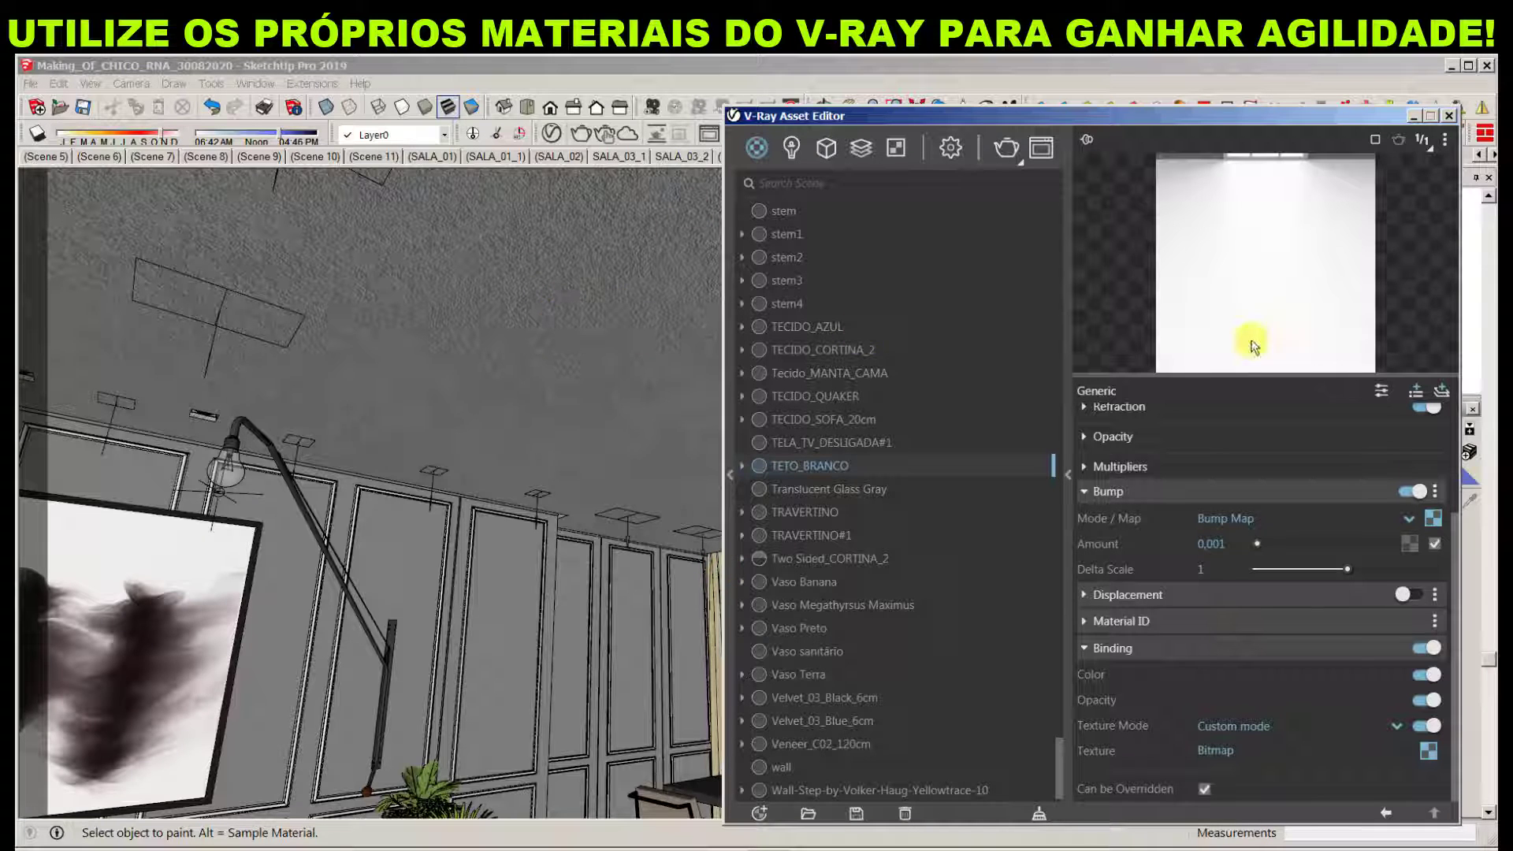
left_click(1450, 117)
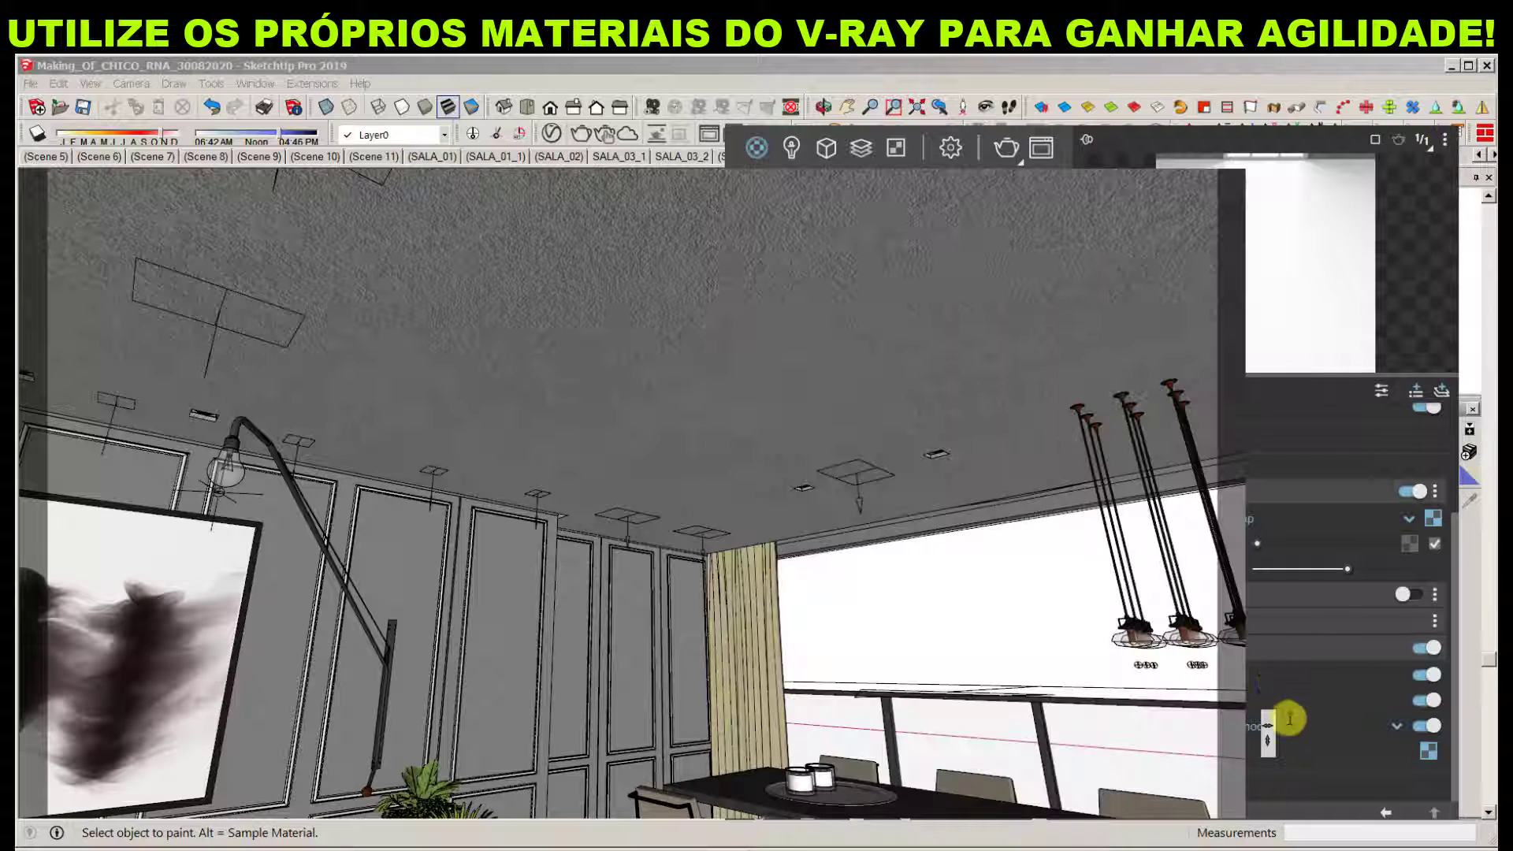
key("space")
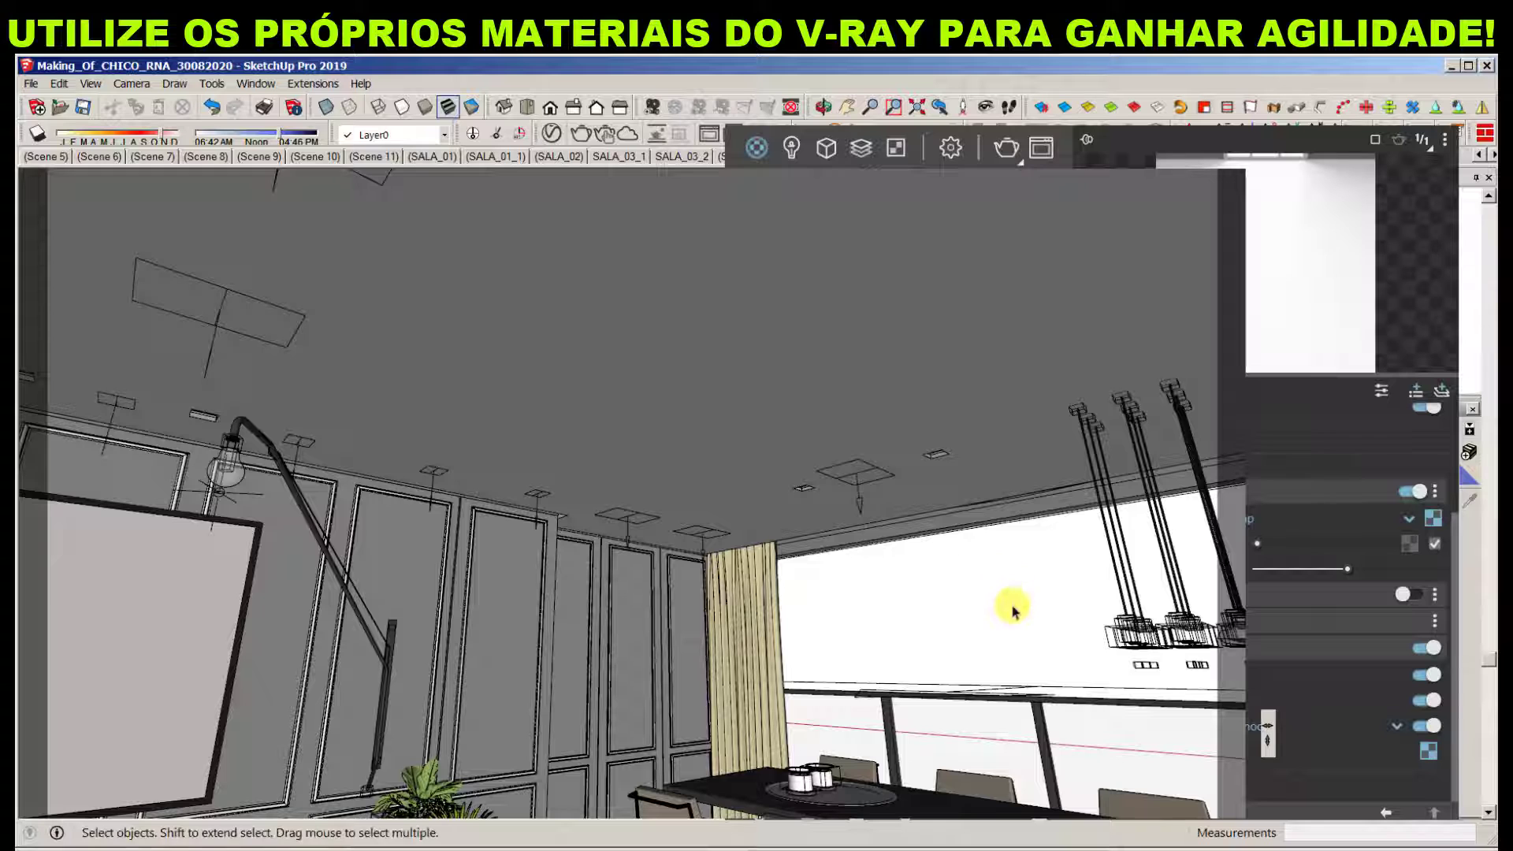
Reopen the V-Ray Asset Editor and move it clear of the Materials tray to compare TETO_BRANCO's texture settings
left_click(554, 140)
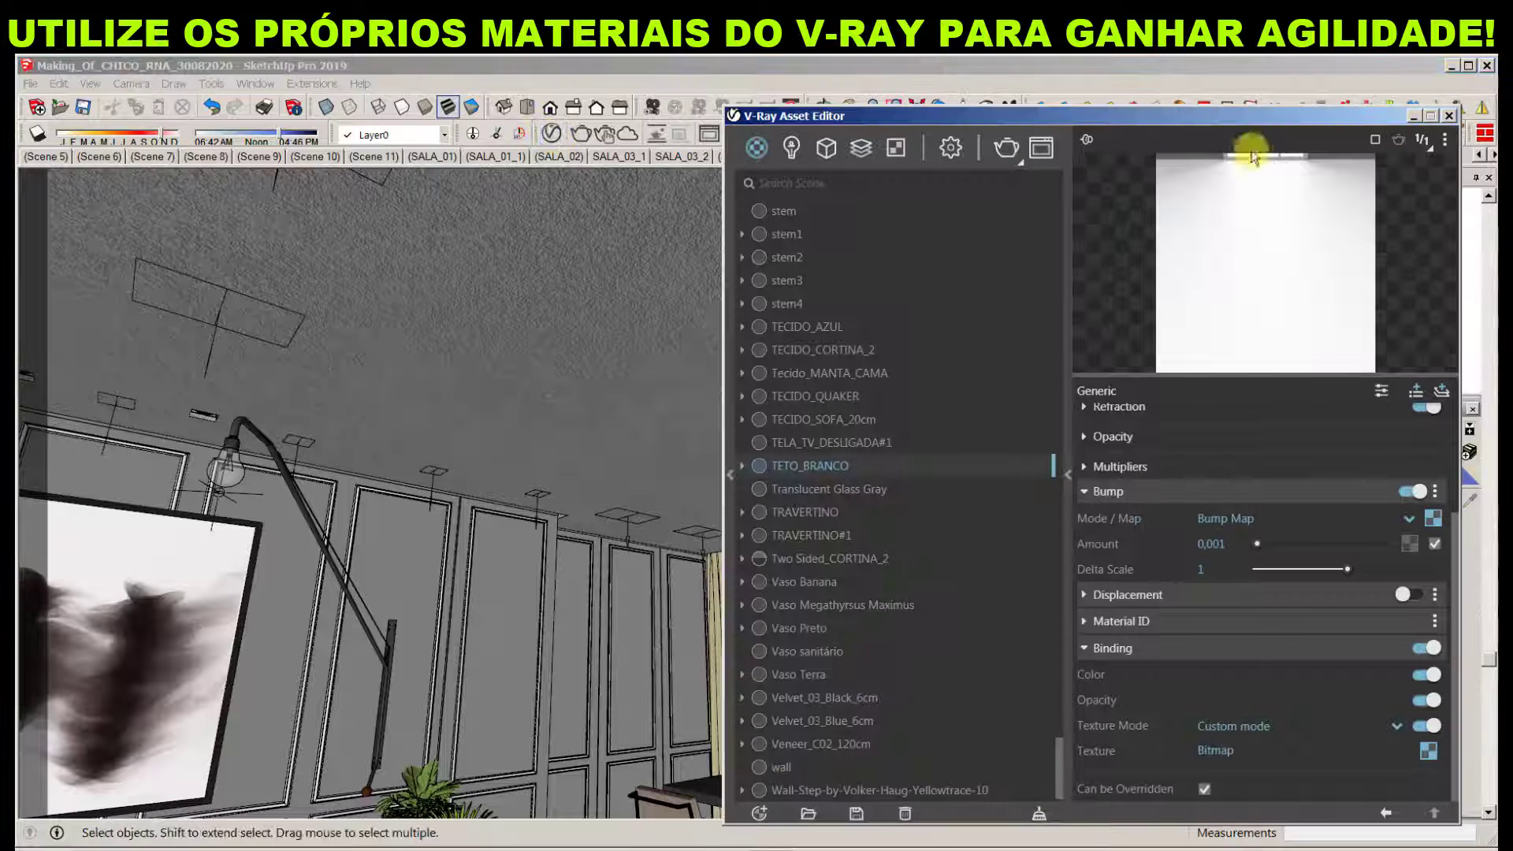
mouse_move(1349, 121)
left_mouse_down()
mouse_move(1129, 112)
mouse_move(1078, 148)
left_mouse_up()
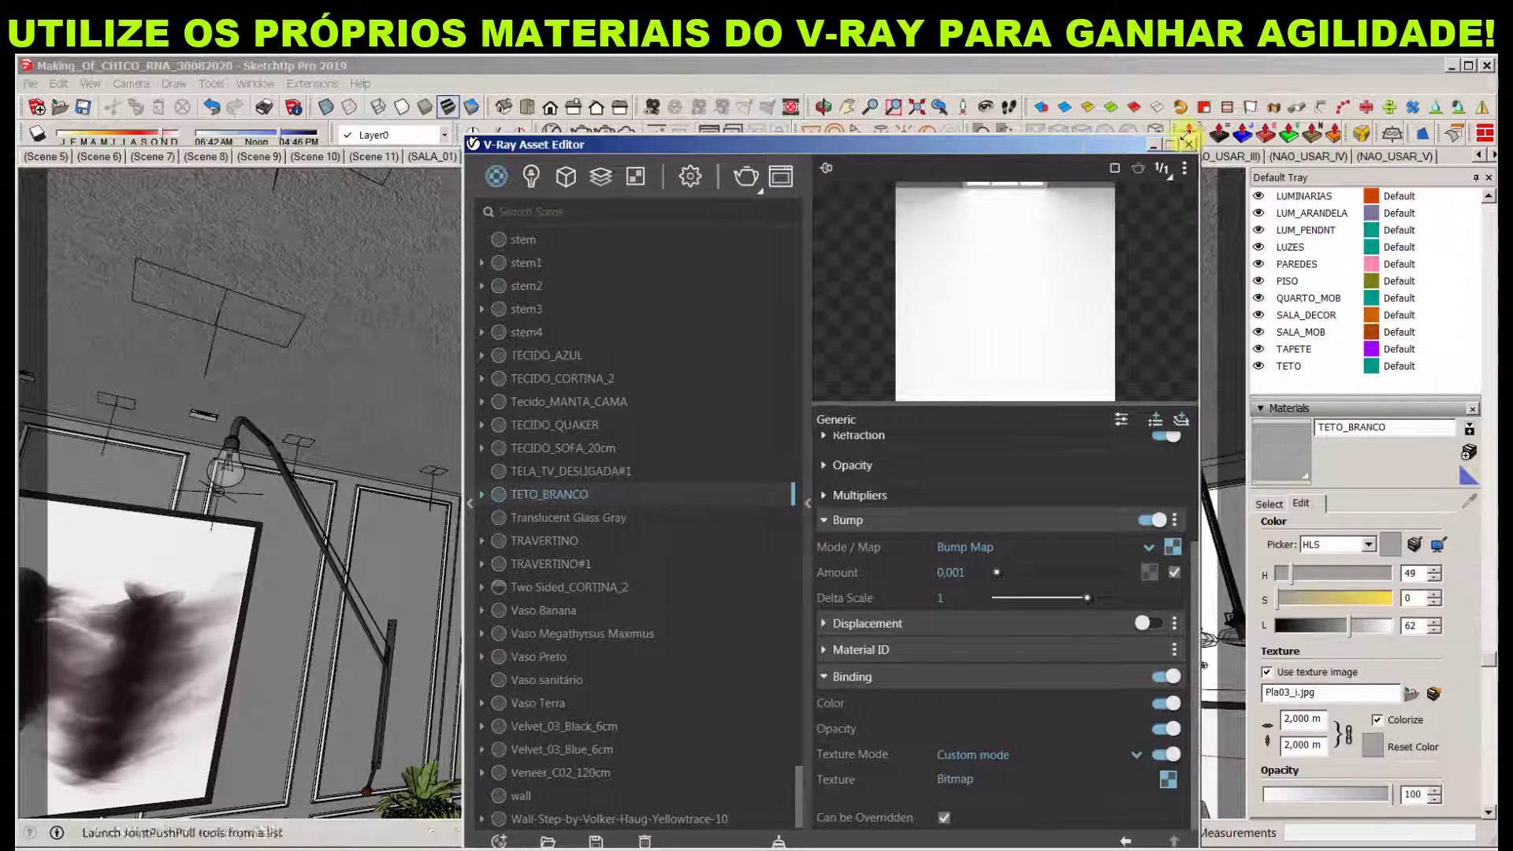
left_click(1312, 743)
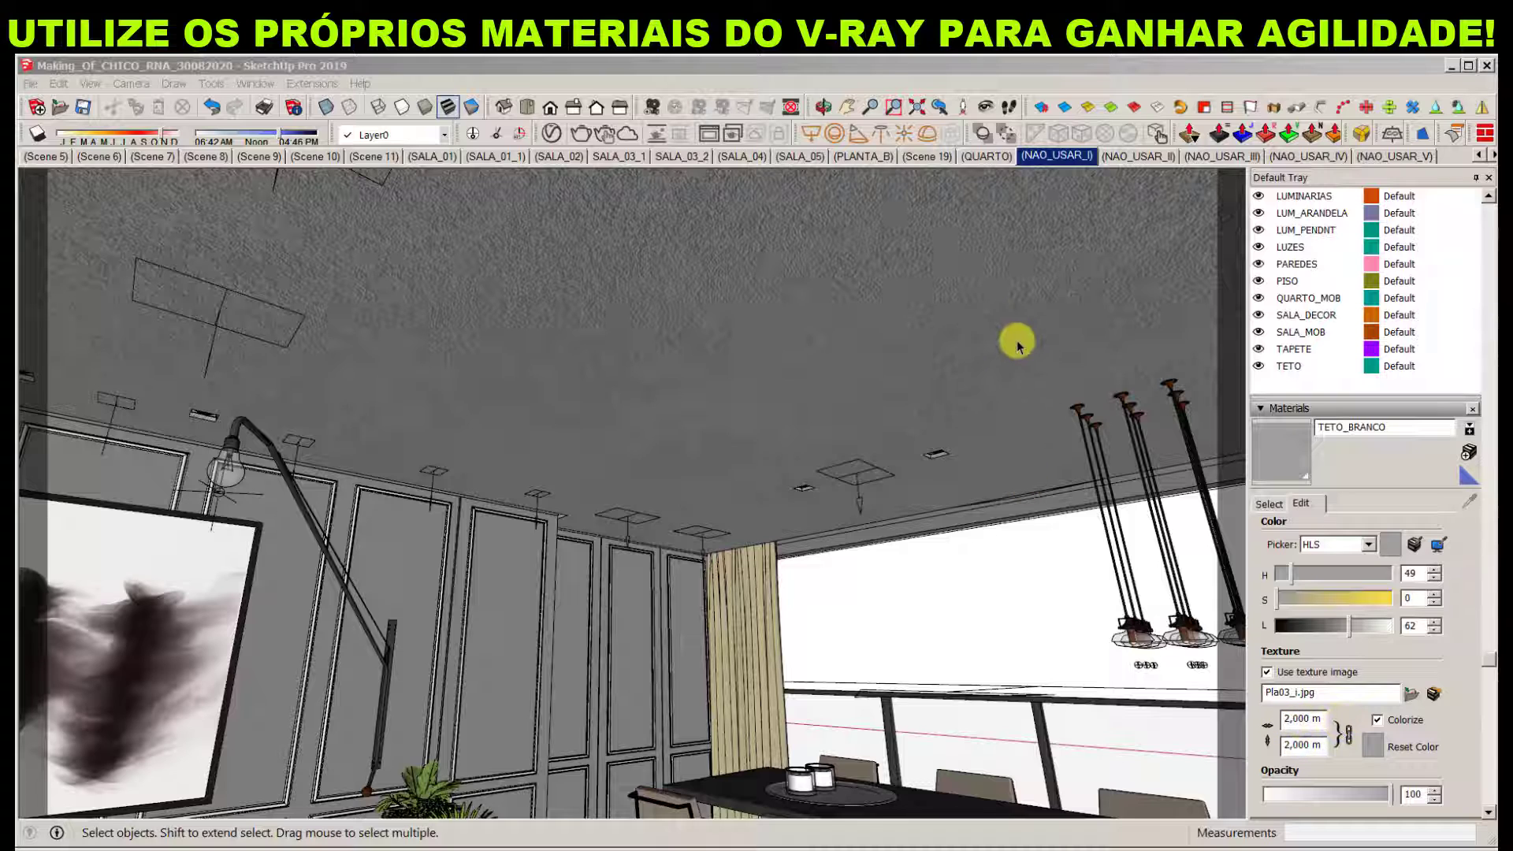
Match the paint from the ceiling and display TETO_BRANCO's color and texture size for editing
left_click(1269, 504)
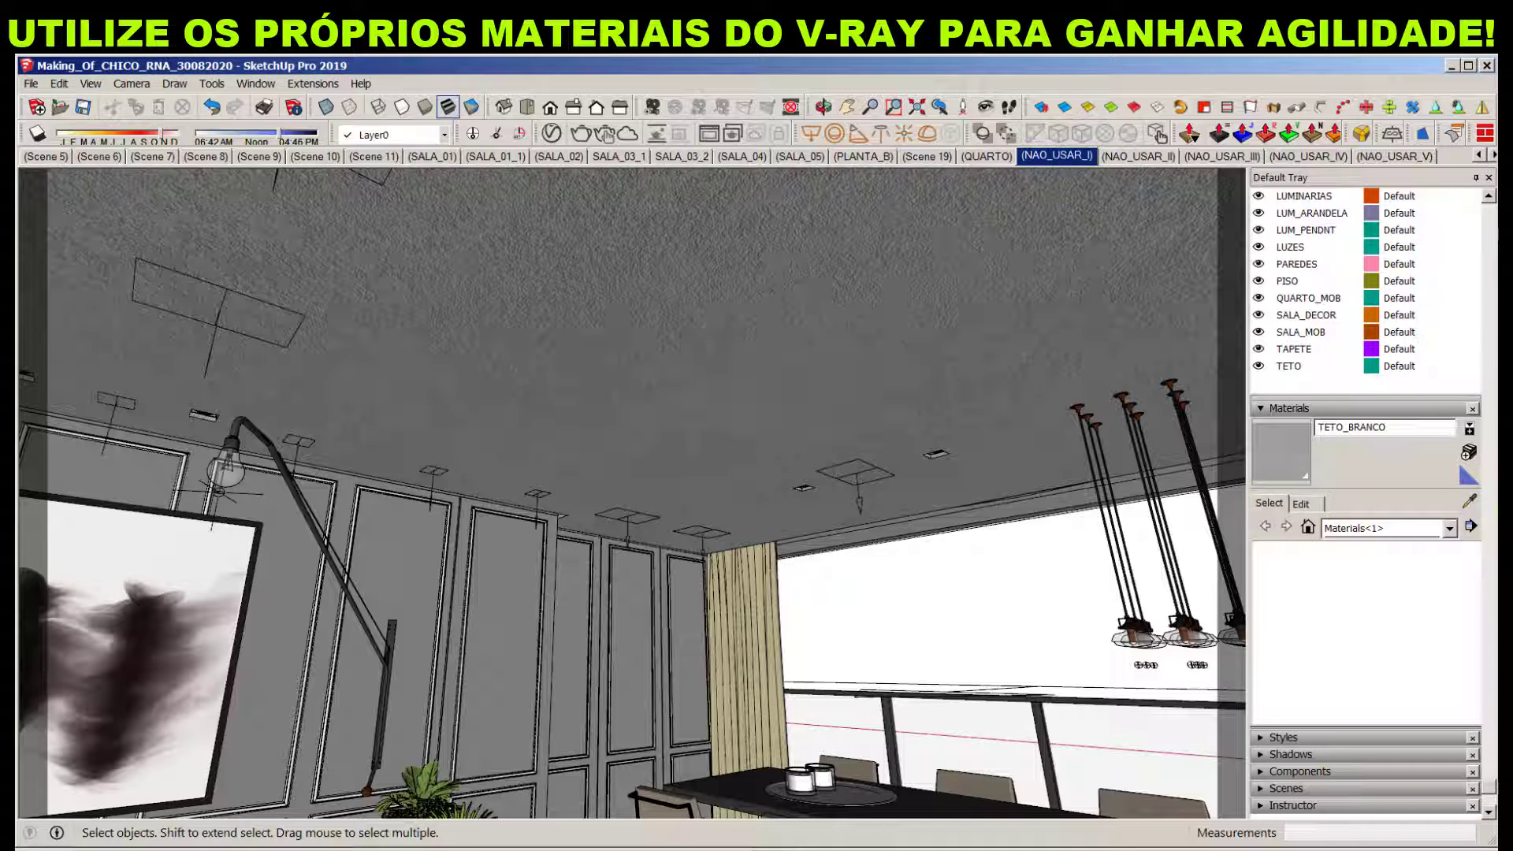
left_click(1468, 508)
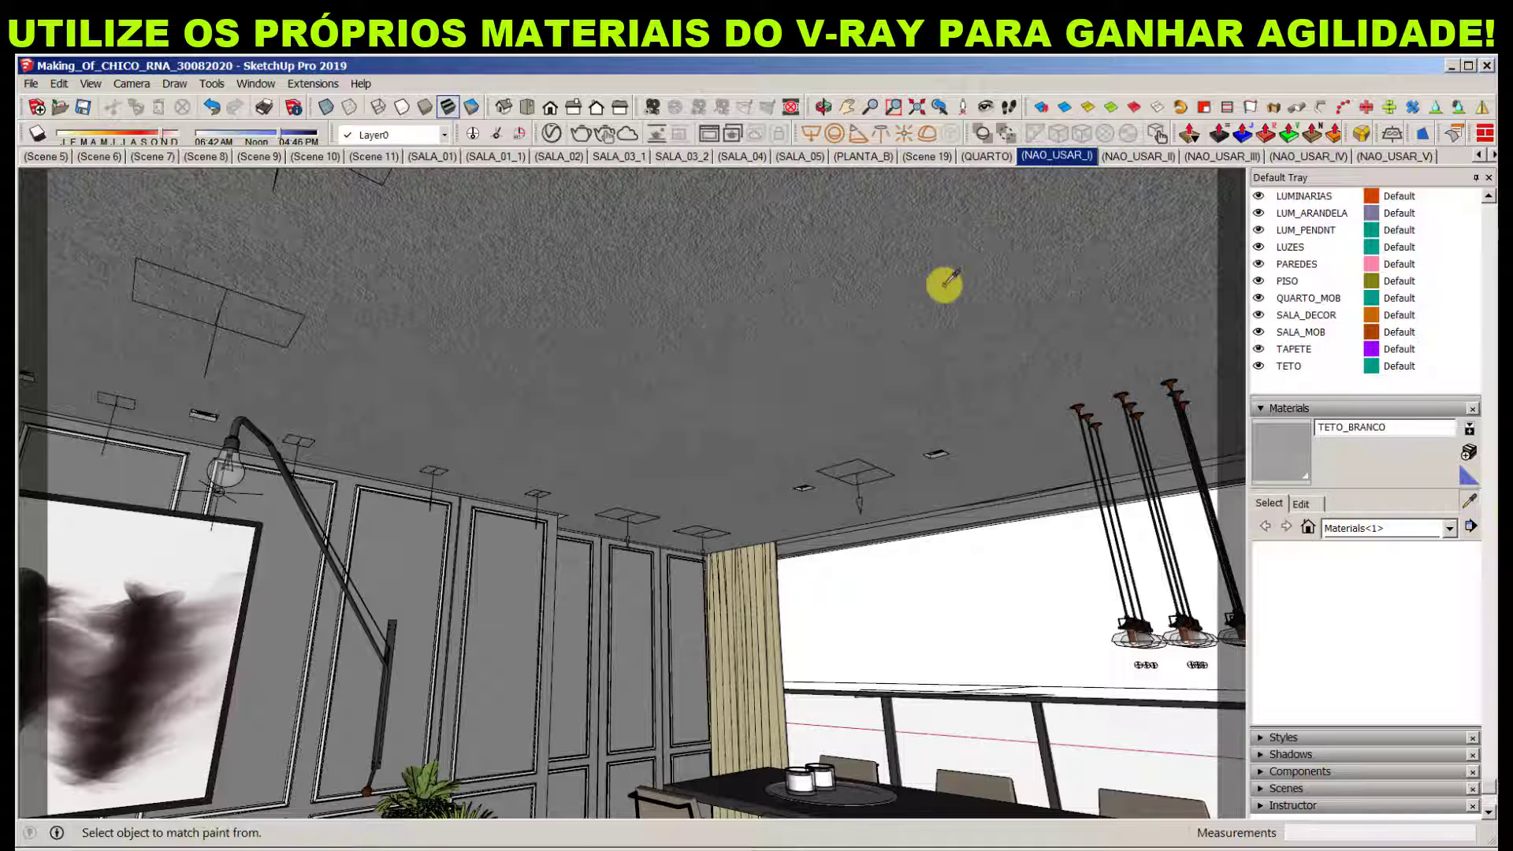
left_click(1302, 504)
middle_click(1088, 601)
key("space")
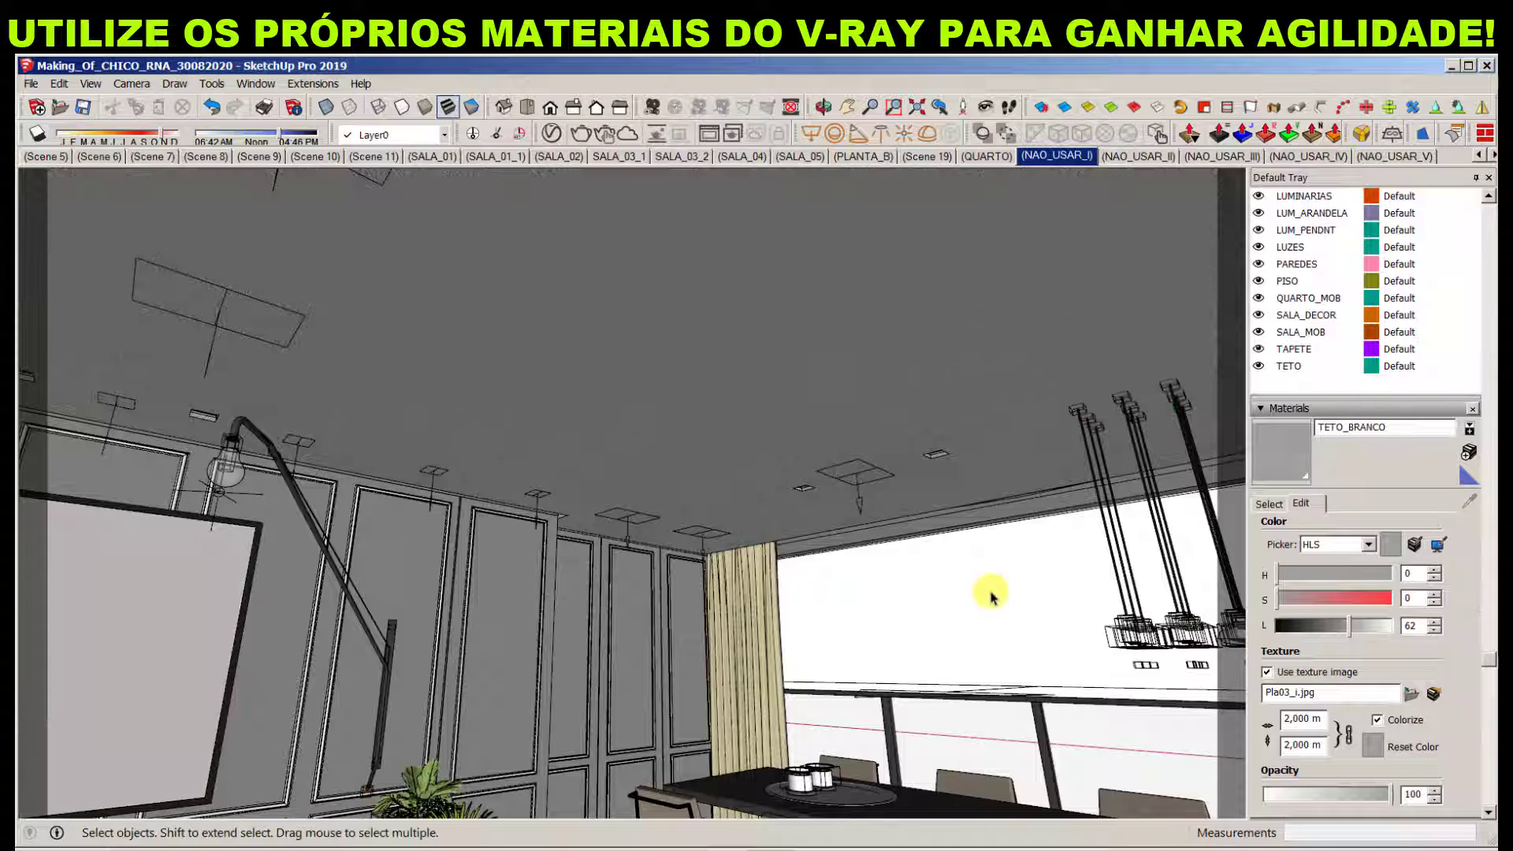
Review the binding texture mode options and bump map of TETO_BRANCO in the V-Ray Asset Editor
left_click(551, 133)
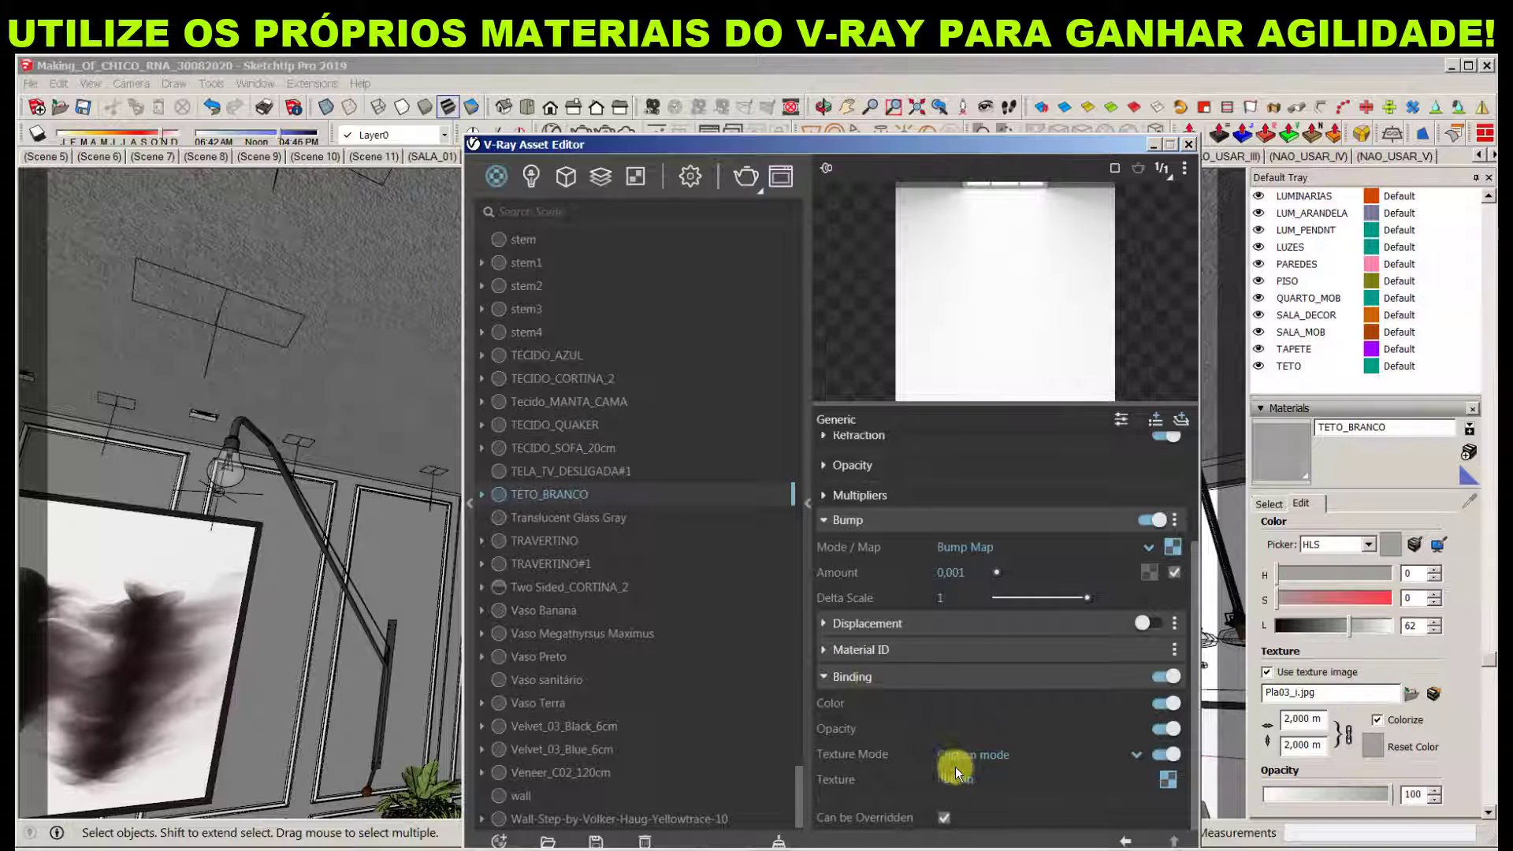
left_click(1135, 753)
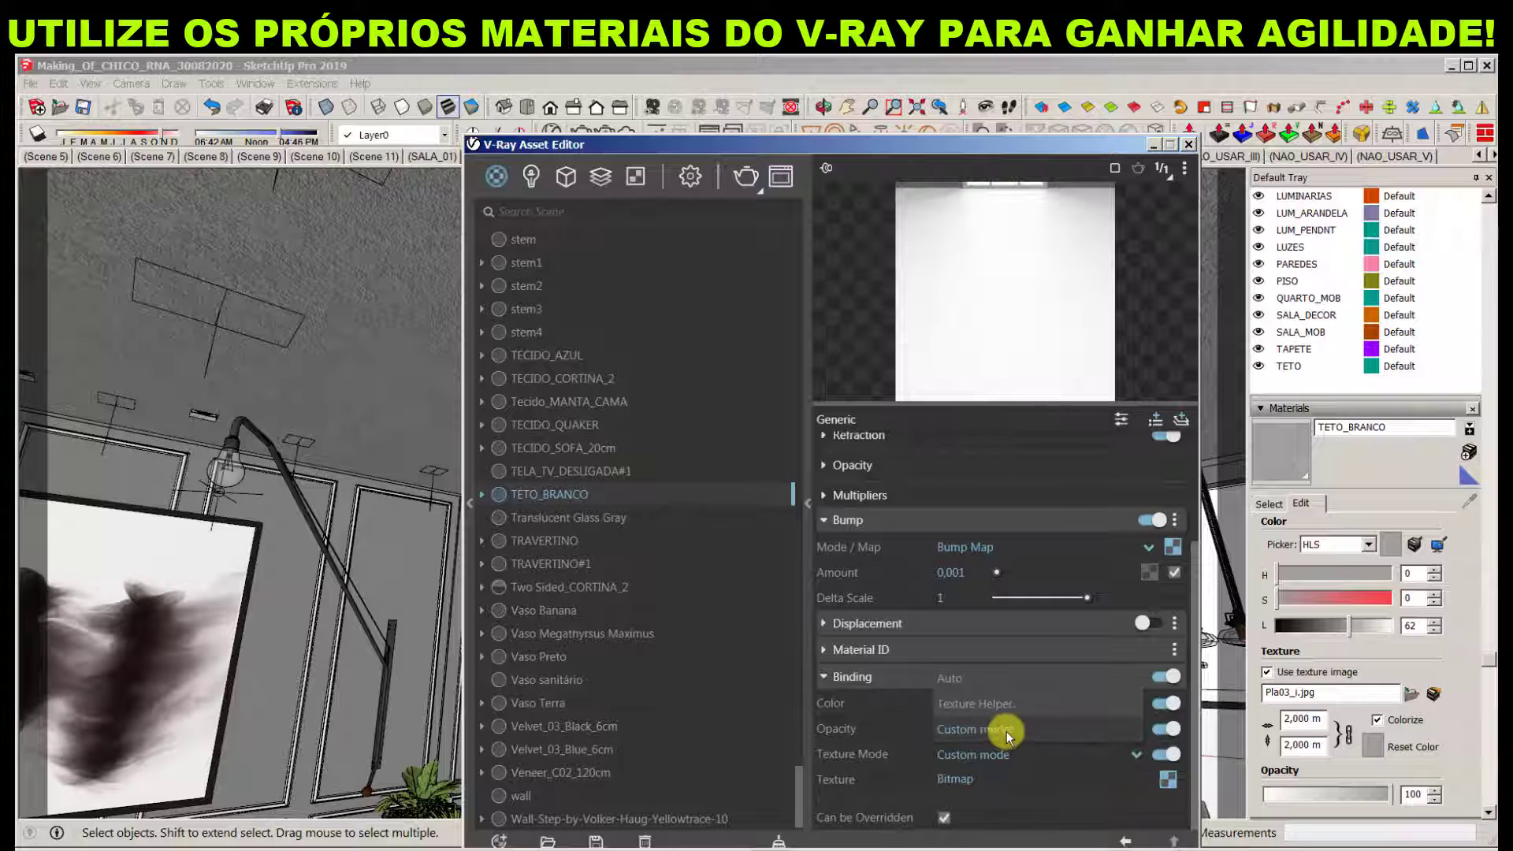
left_click(1133, 785)
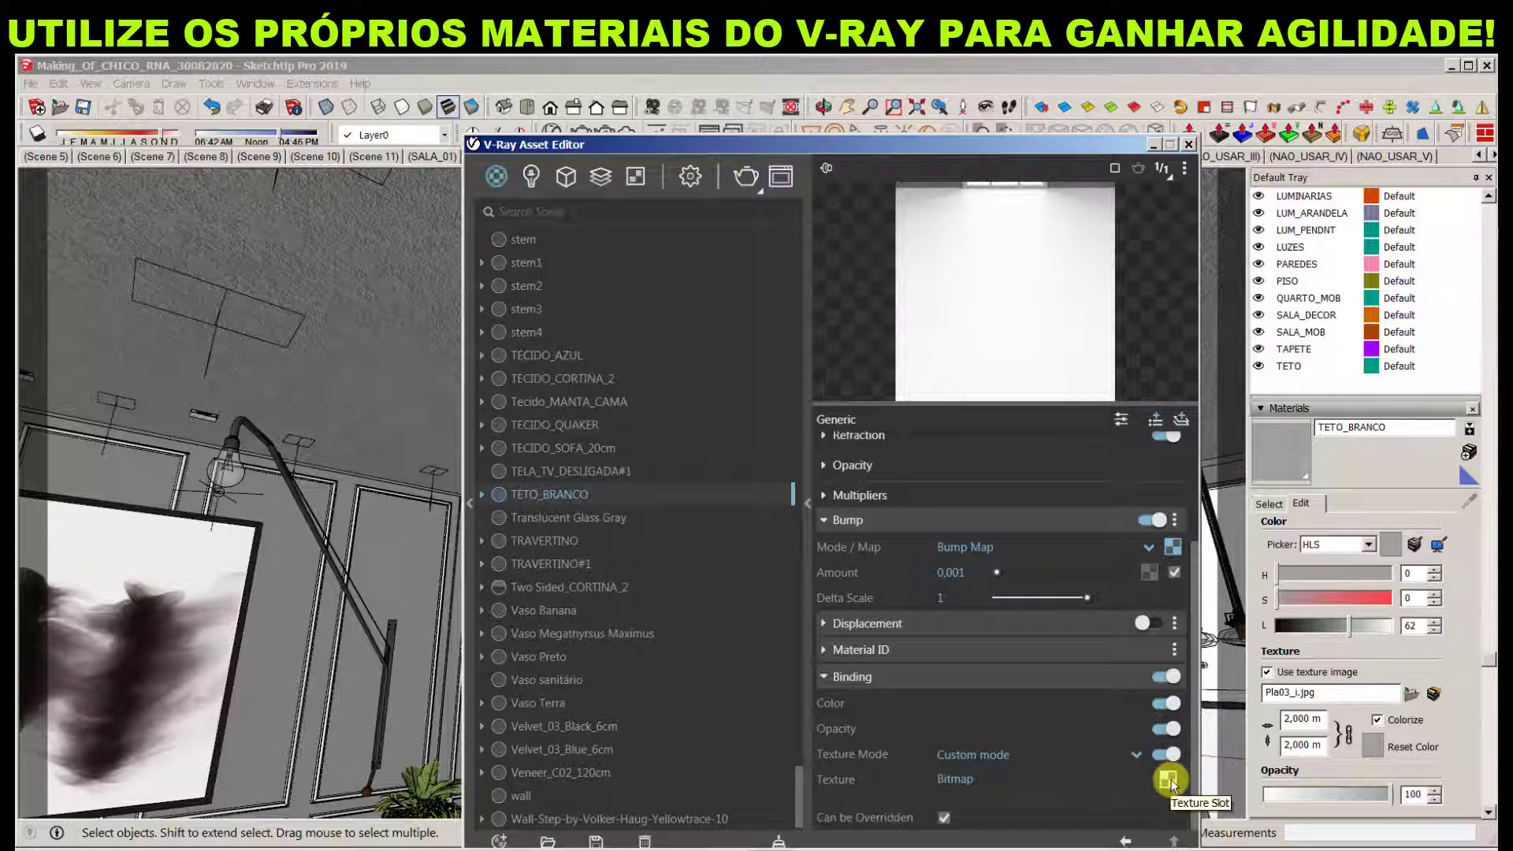
scroll(1085, 552, "up", 2)
scroll(1104, 555, "down", 2)
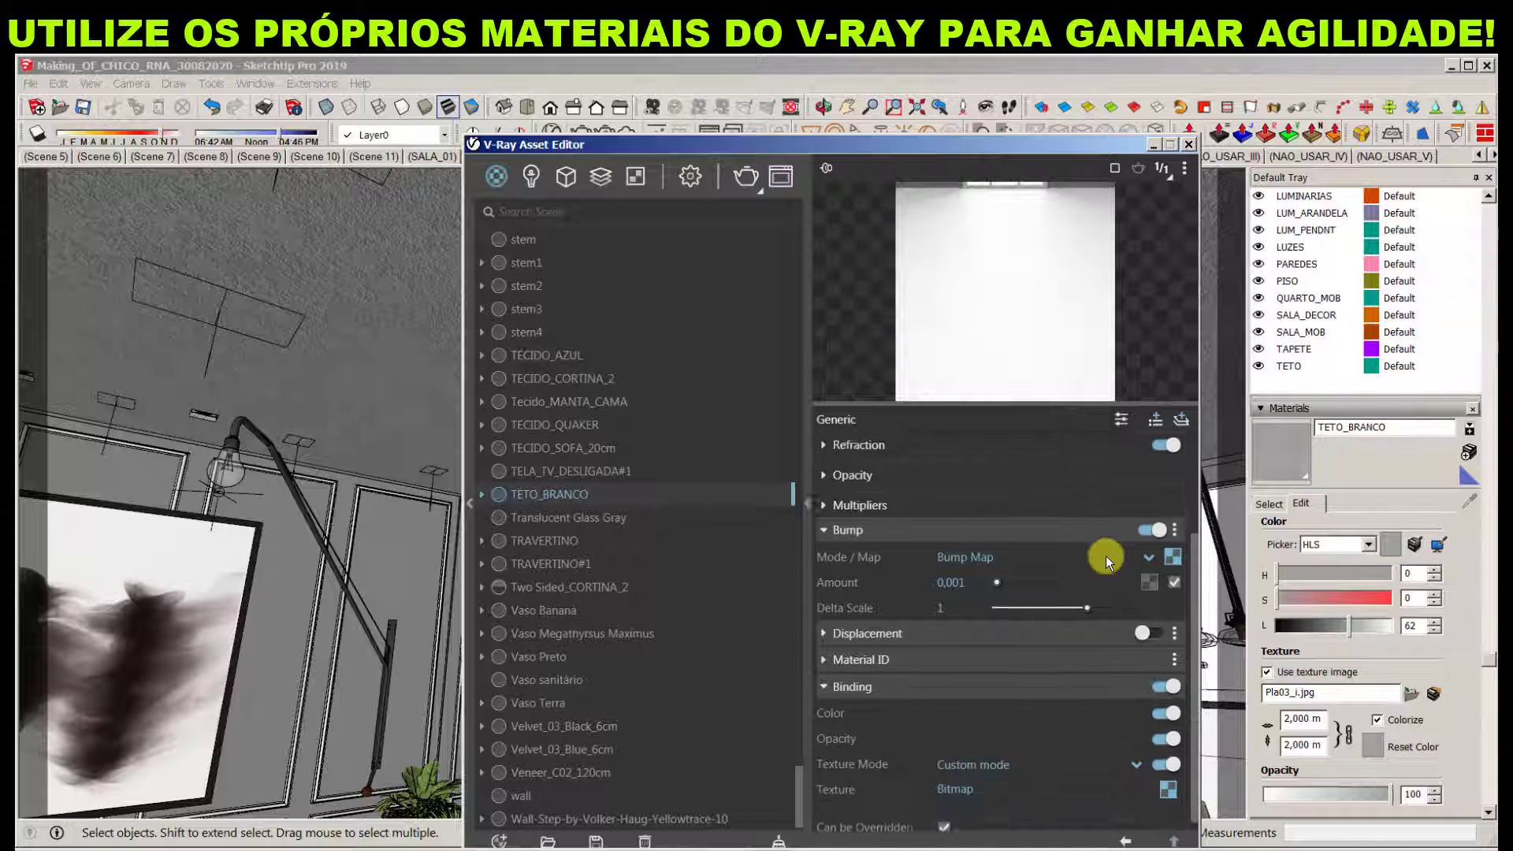
left_click(1188, 144)
Inspect the two living room armchairs, switch to Windows Explorer and open the blue armchair photo from the REFERENCIAS folder on drive E:
mouse_move(810, 579)
middle_mouse_down()
mouse_move(744, 643)
mouse_move(905, 490)
mouse_move(783, 800)
mouse_move(888, 379)
mouse_move(716, 584)
middle_mouse_up()
scroll(725, 552, "up", 3)
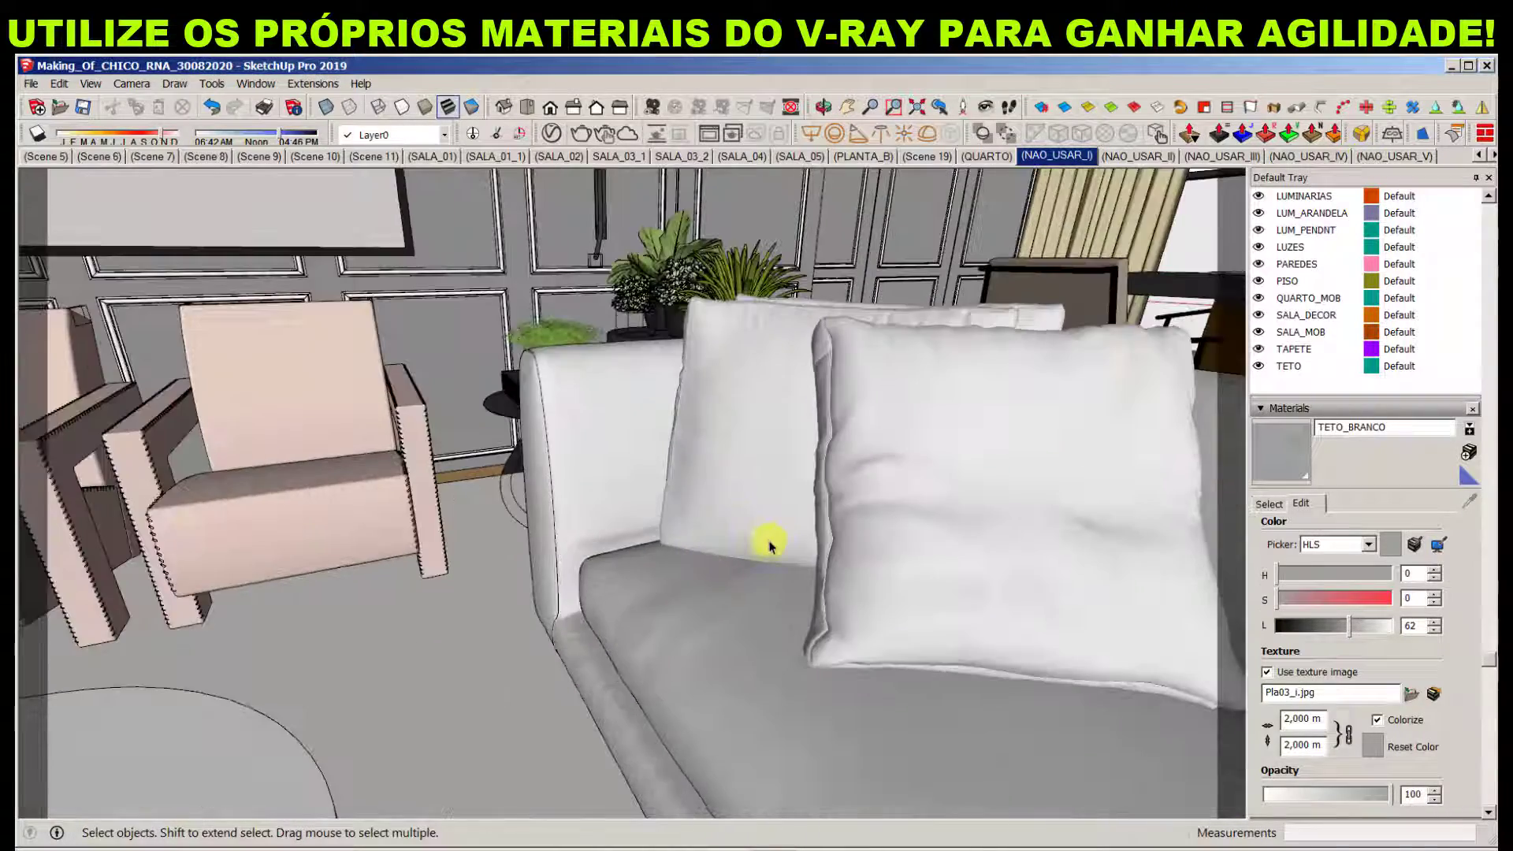
scroll(779, 542, "down", 2)
mouse_move(501, 394)
middle_mouse_down()
mouse_move(872, 507)
mouse_move(736, 573)
middle_mouse_up()
scroll(736, 573, "up", 2)
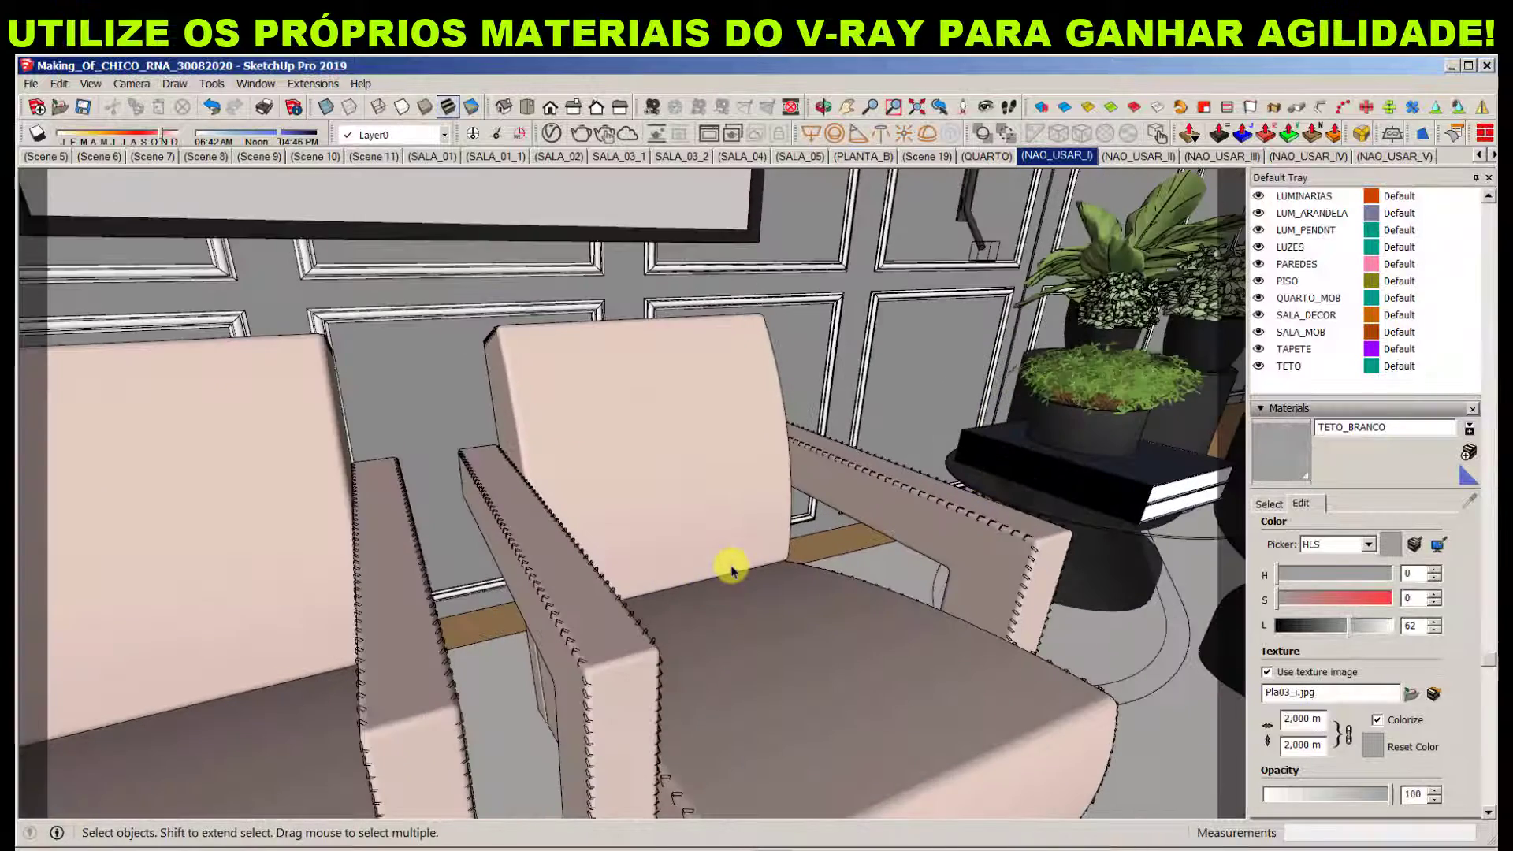
scroll(731, 569, "down", 2)
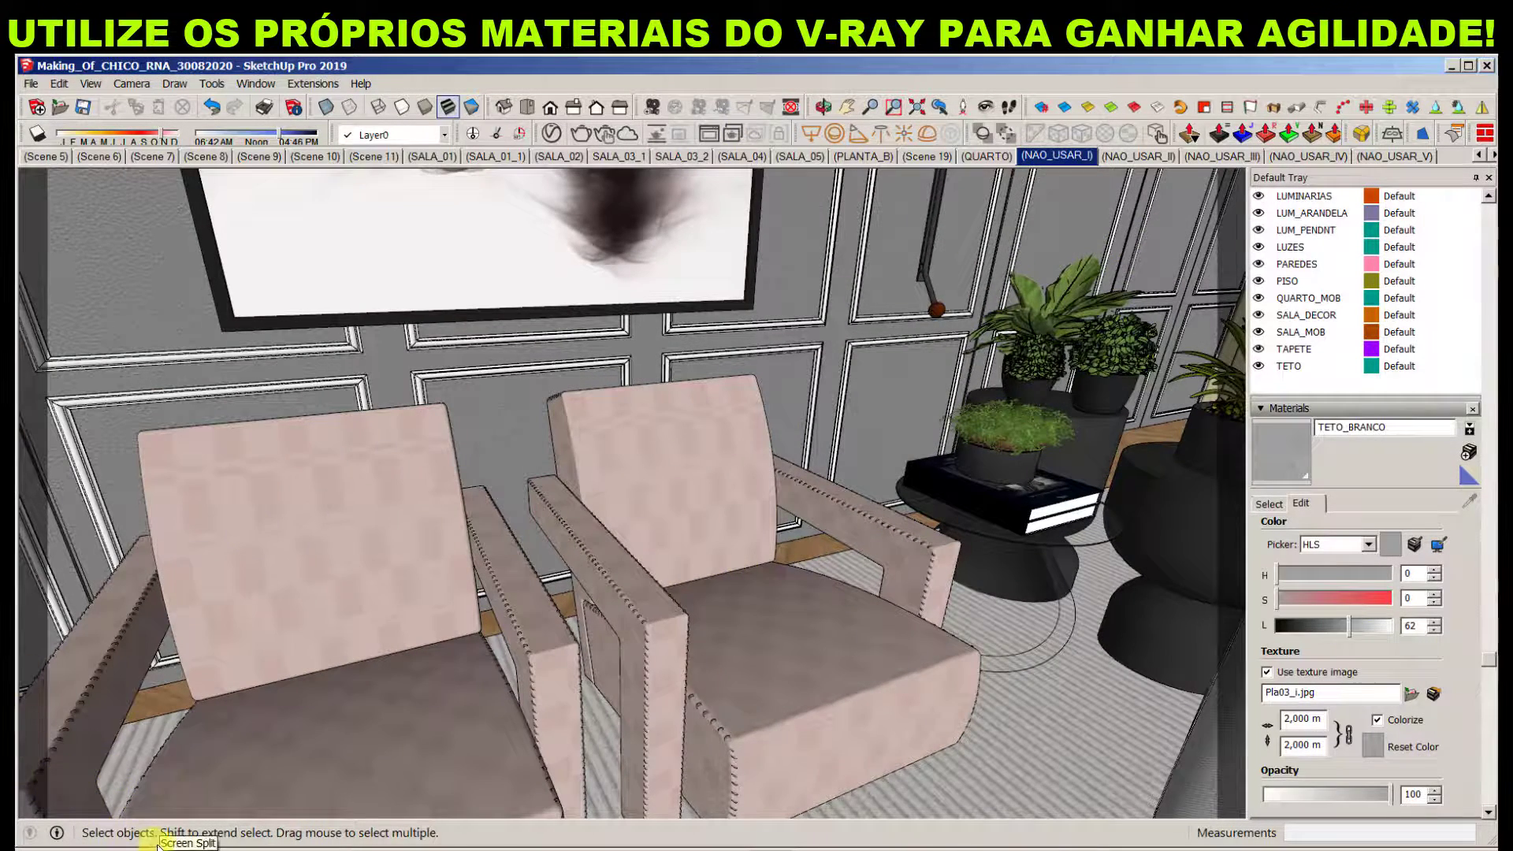
left_click(189, 842)
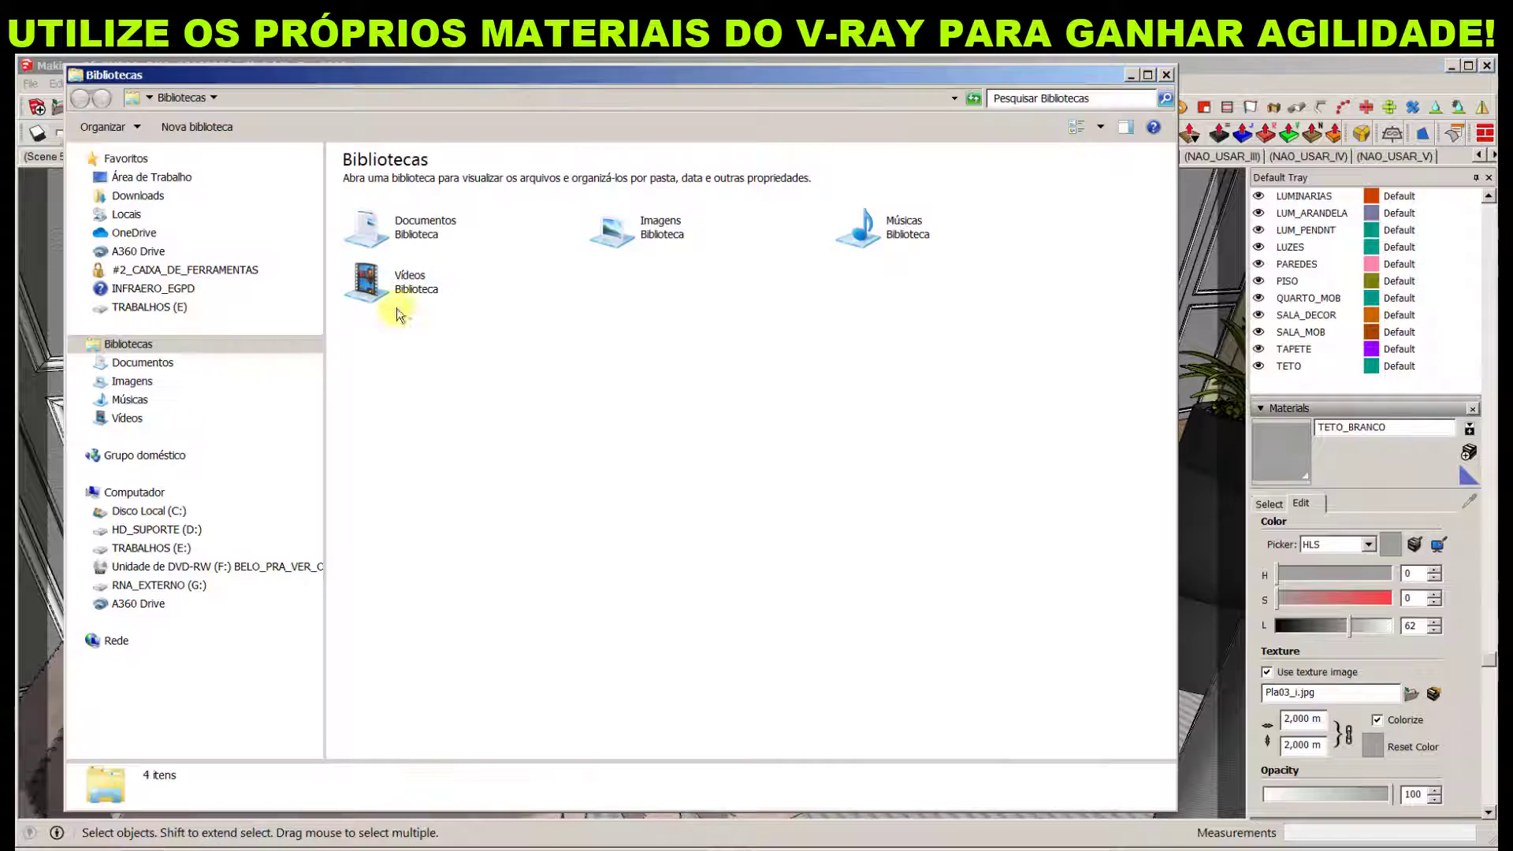
left_click(142, 306)
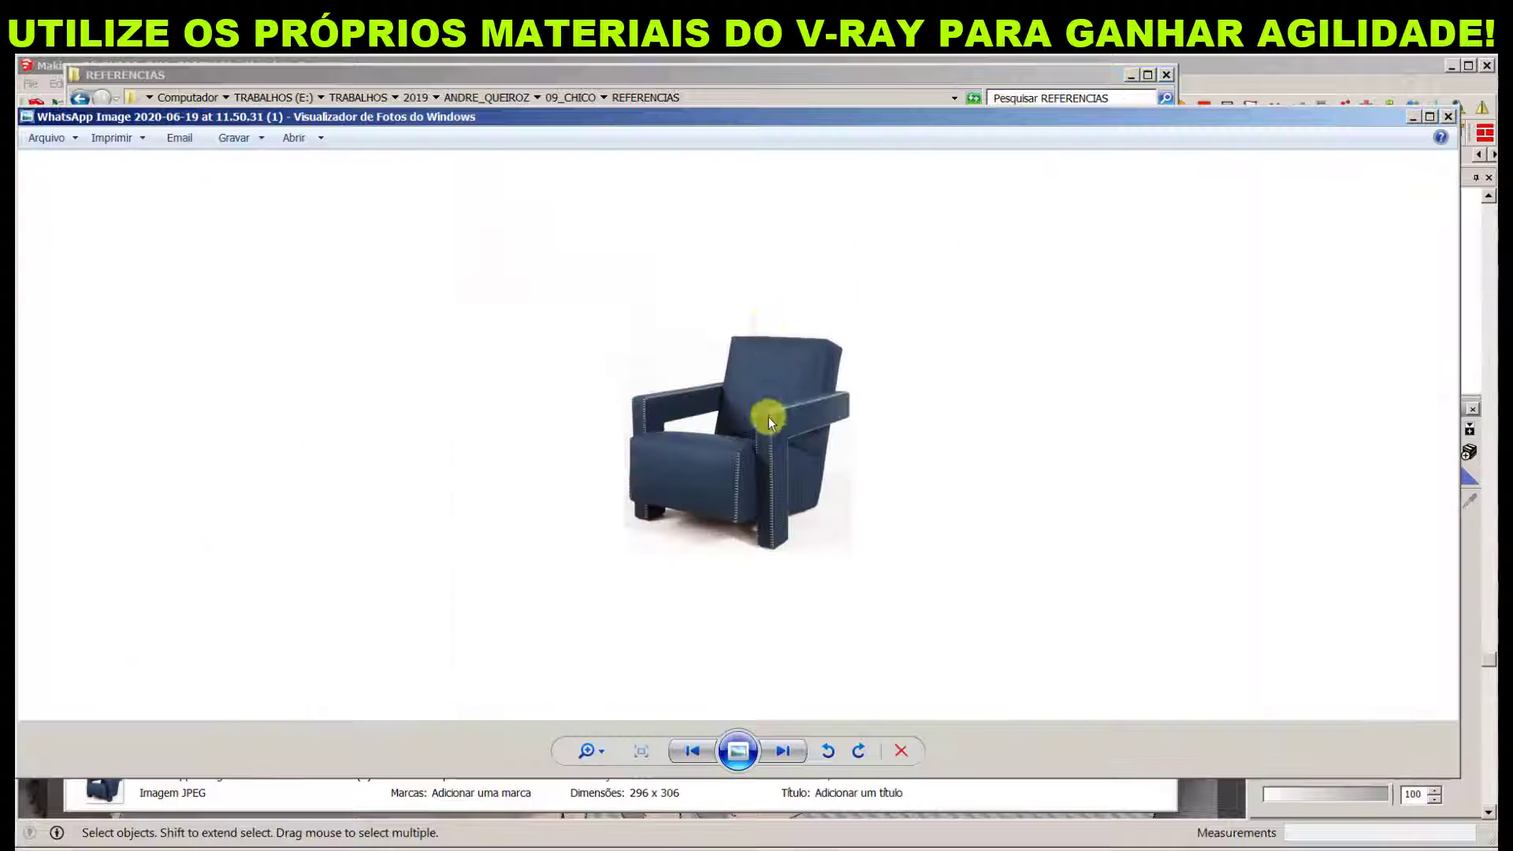
Examine the blue armchair photo up close, close it and minimize the REFERENCIAS folder to return to the SketchUp model
scroll(768, 418, "up", 3)
scroll(881, 391, "down", 1)
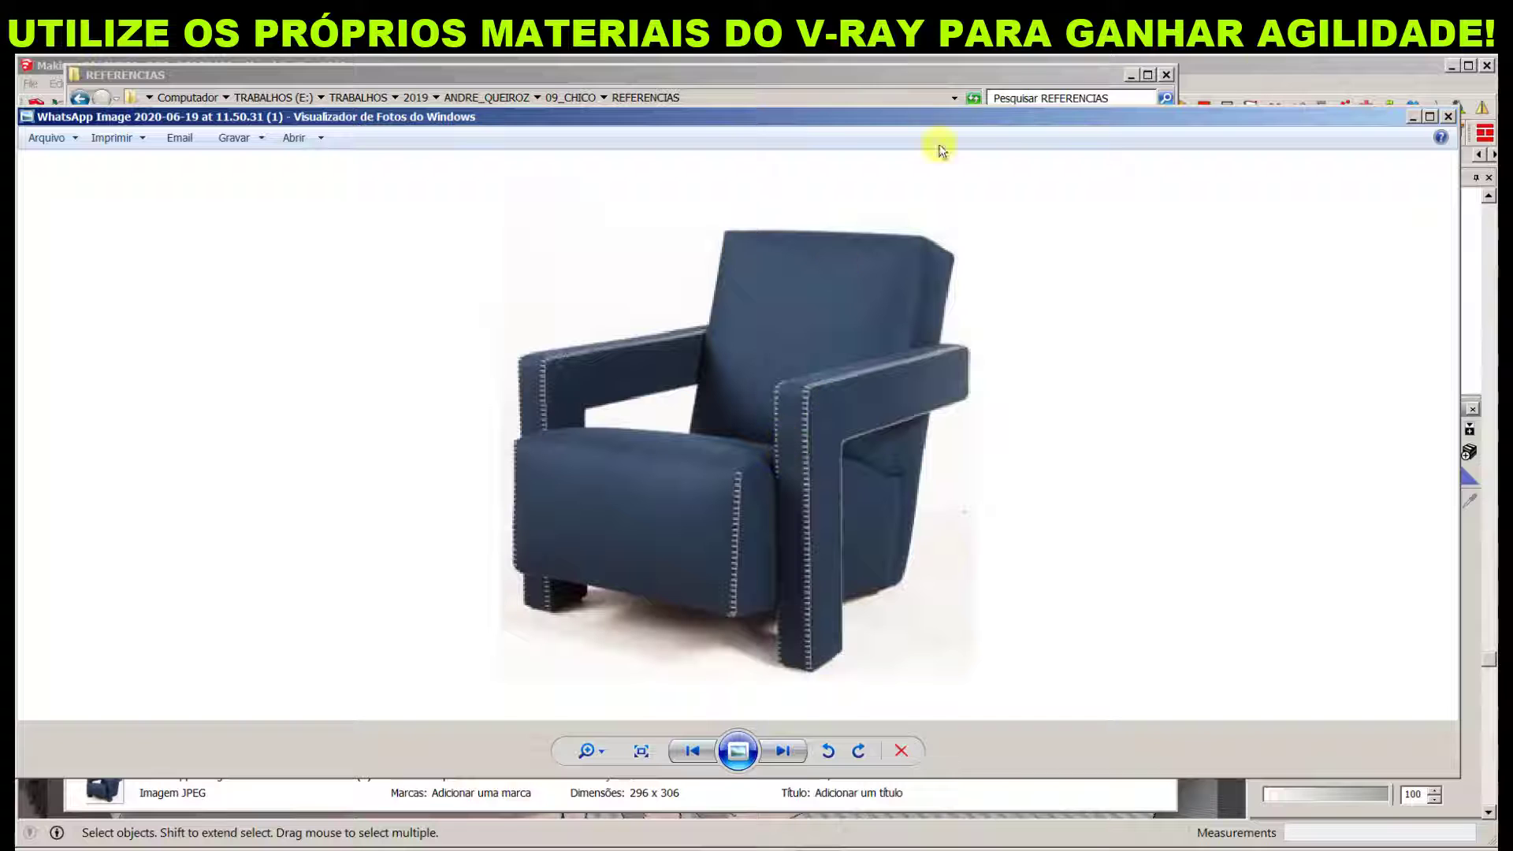
left_click(1448, 118)
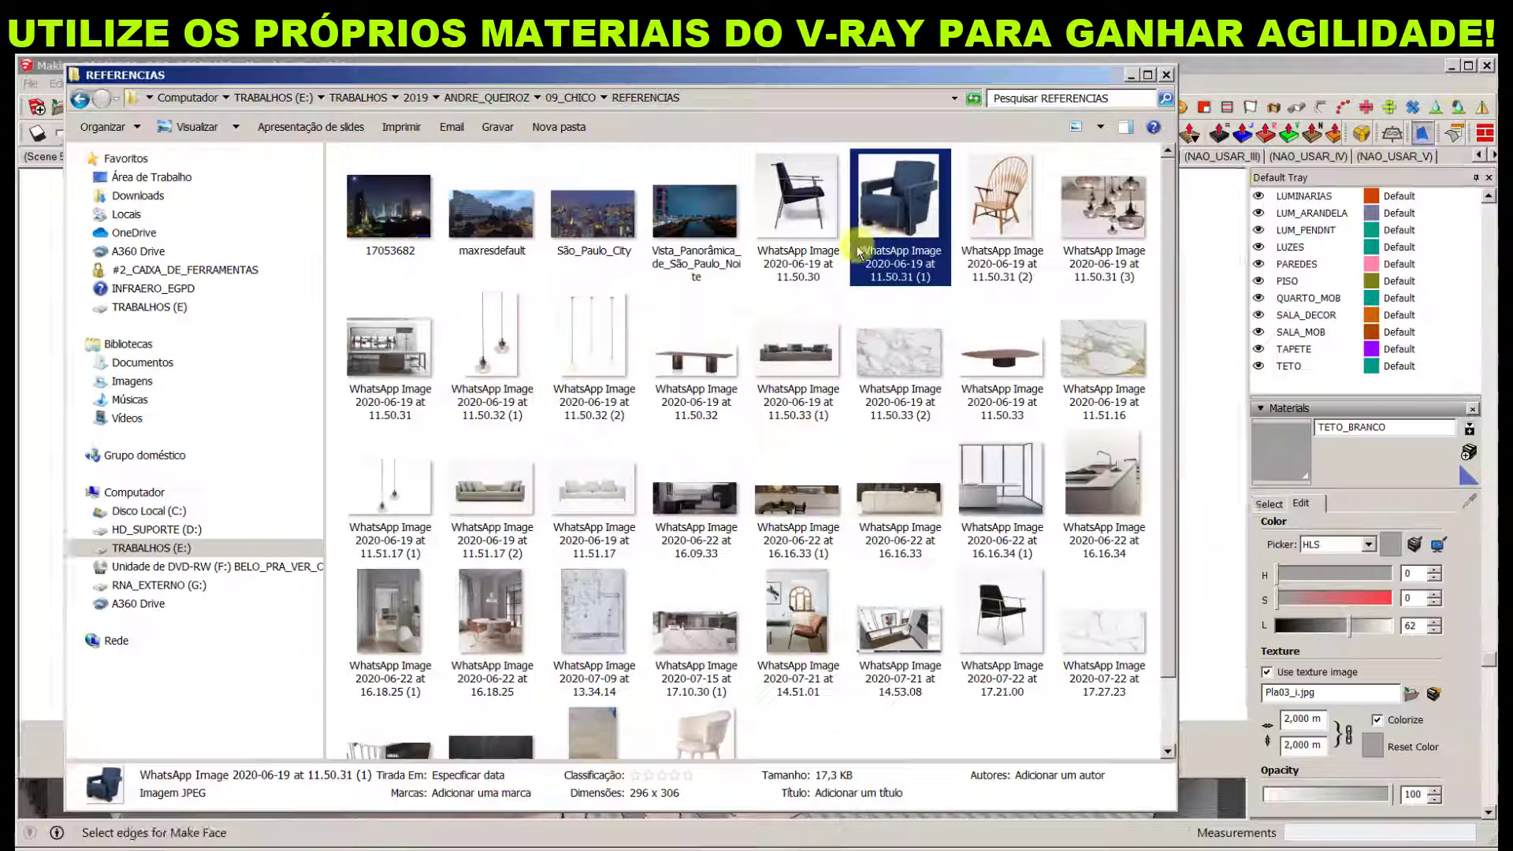
left_click(1132, 75)
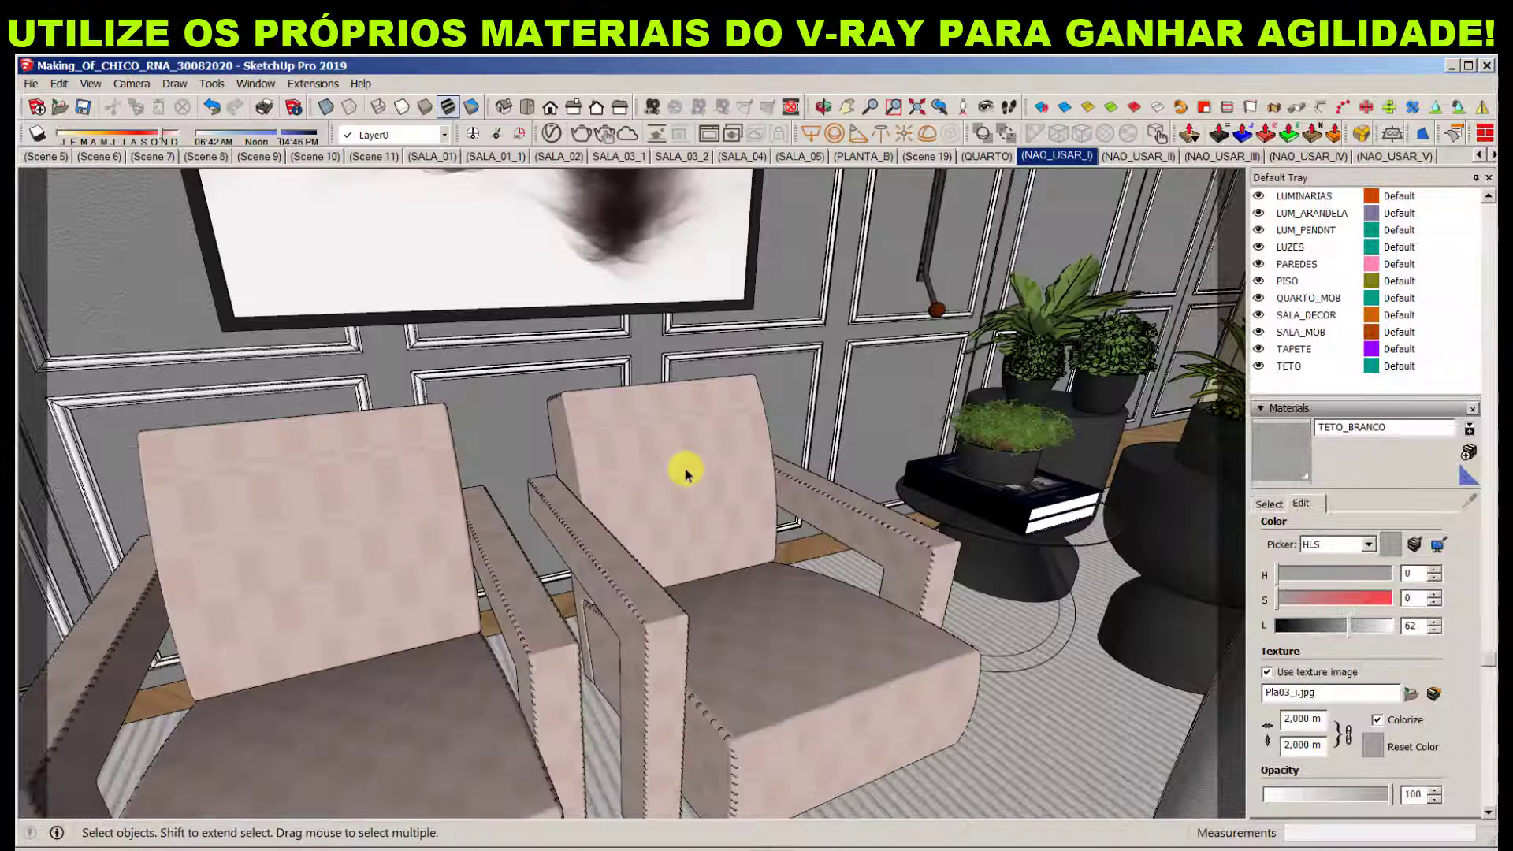
Sample the armchair's Velvet_03_Blue_6cm material, show it in the V-Ray Asset Editor and browse the Fabric library for comparable materials
key("b")
left_click(686, 472, "alt")
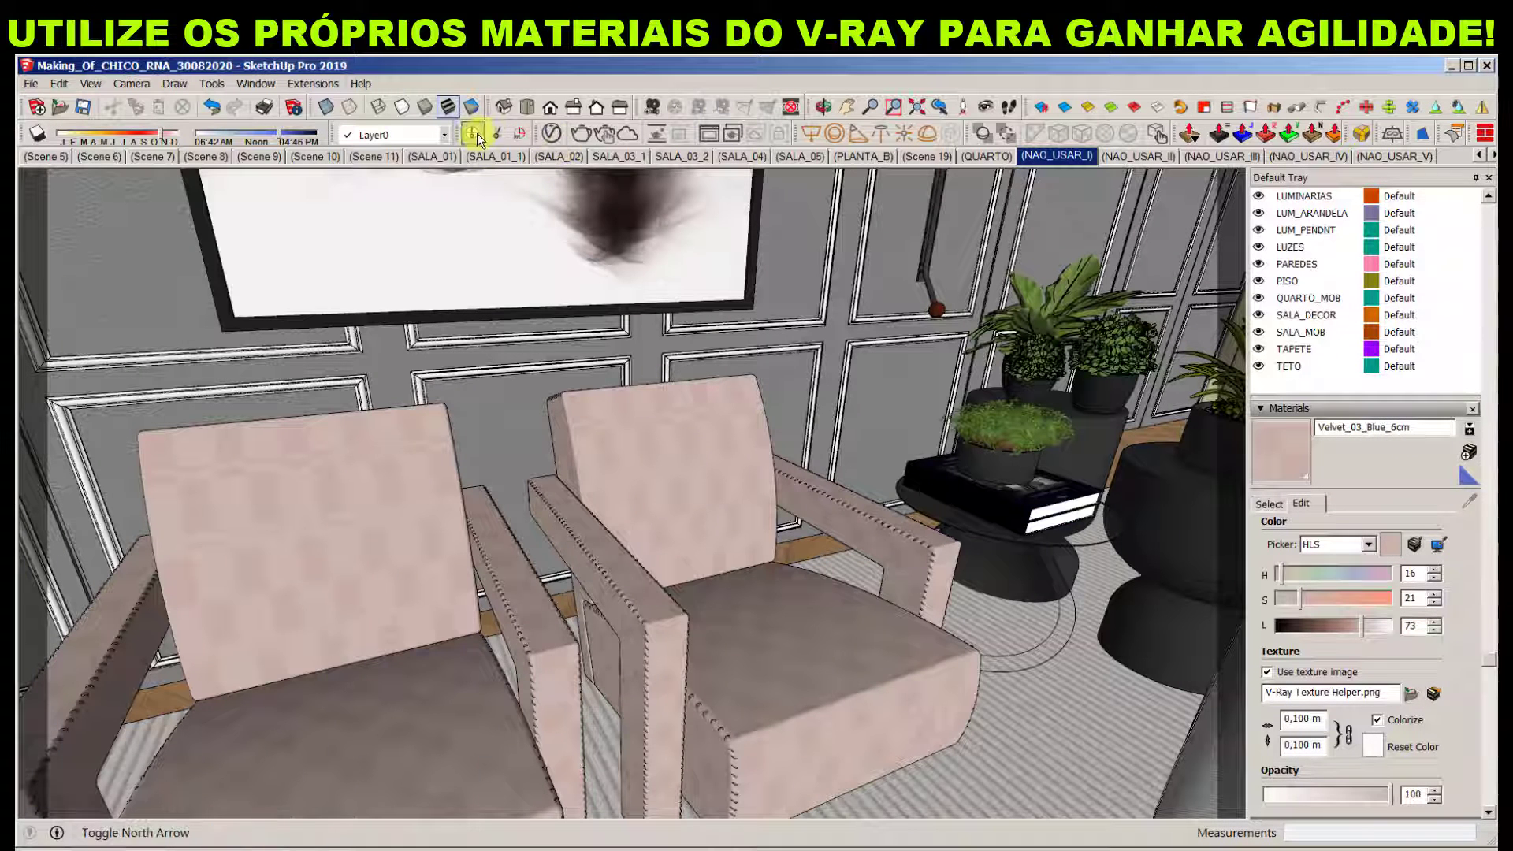
left_click(551, 134)
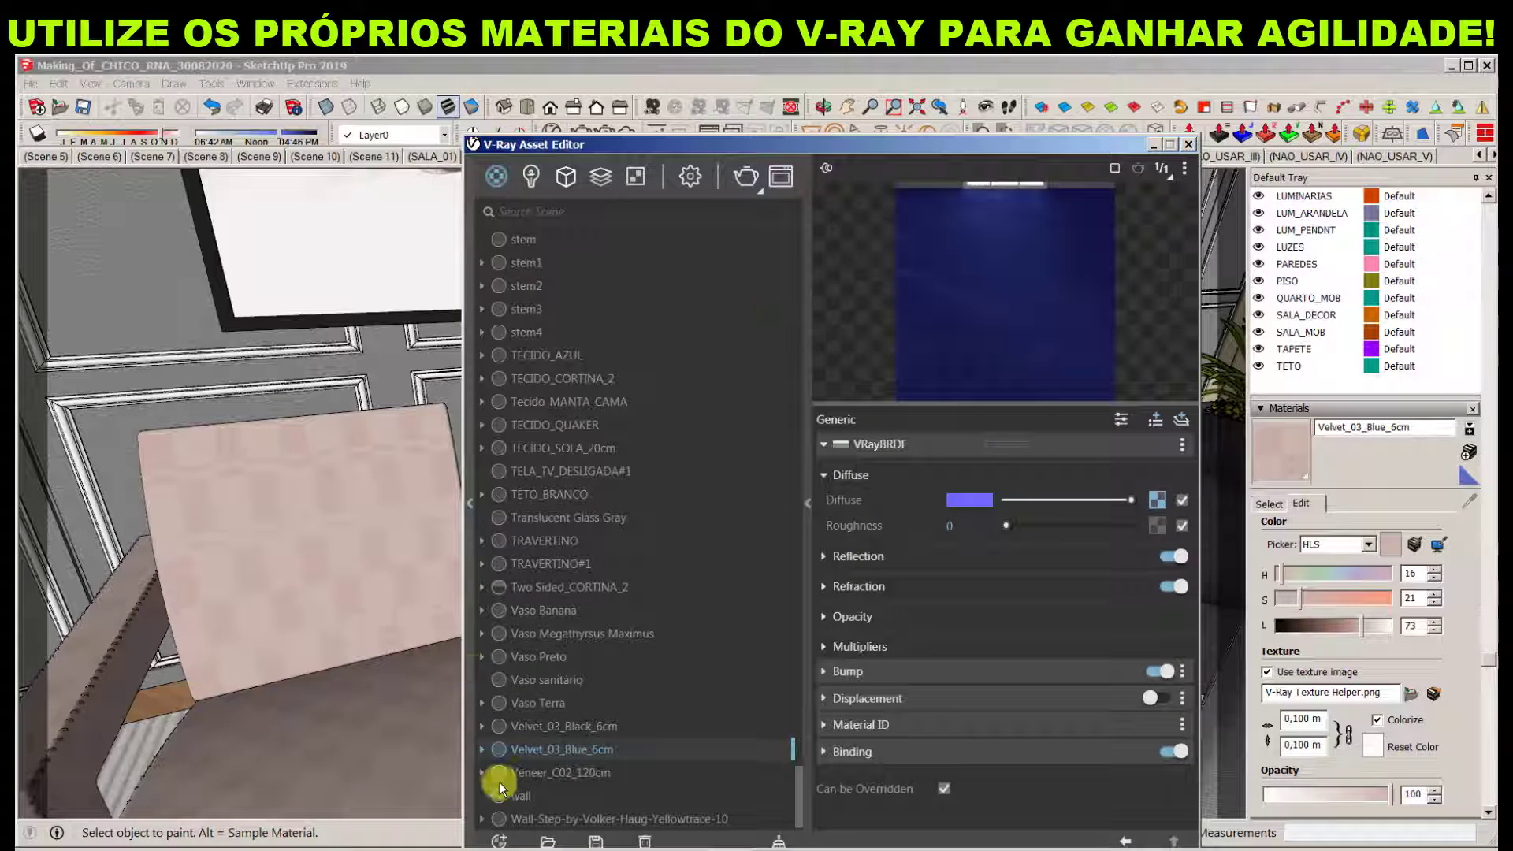
left_click(468, 502)
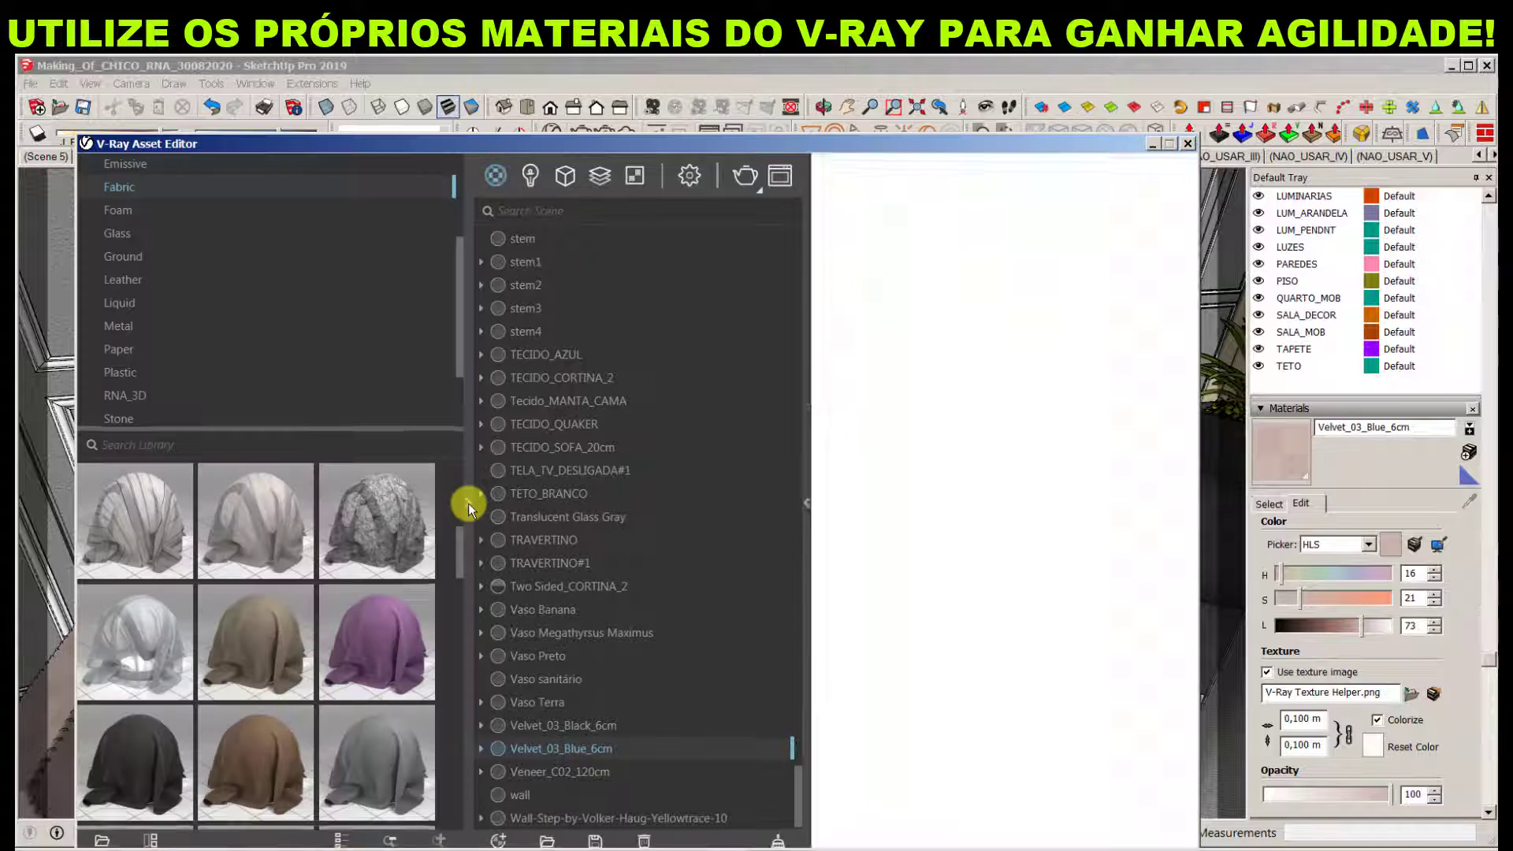
left_click_drag(462, 569, 462, 660)
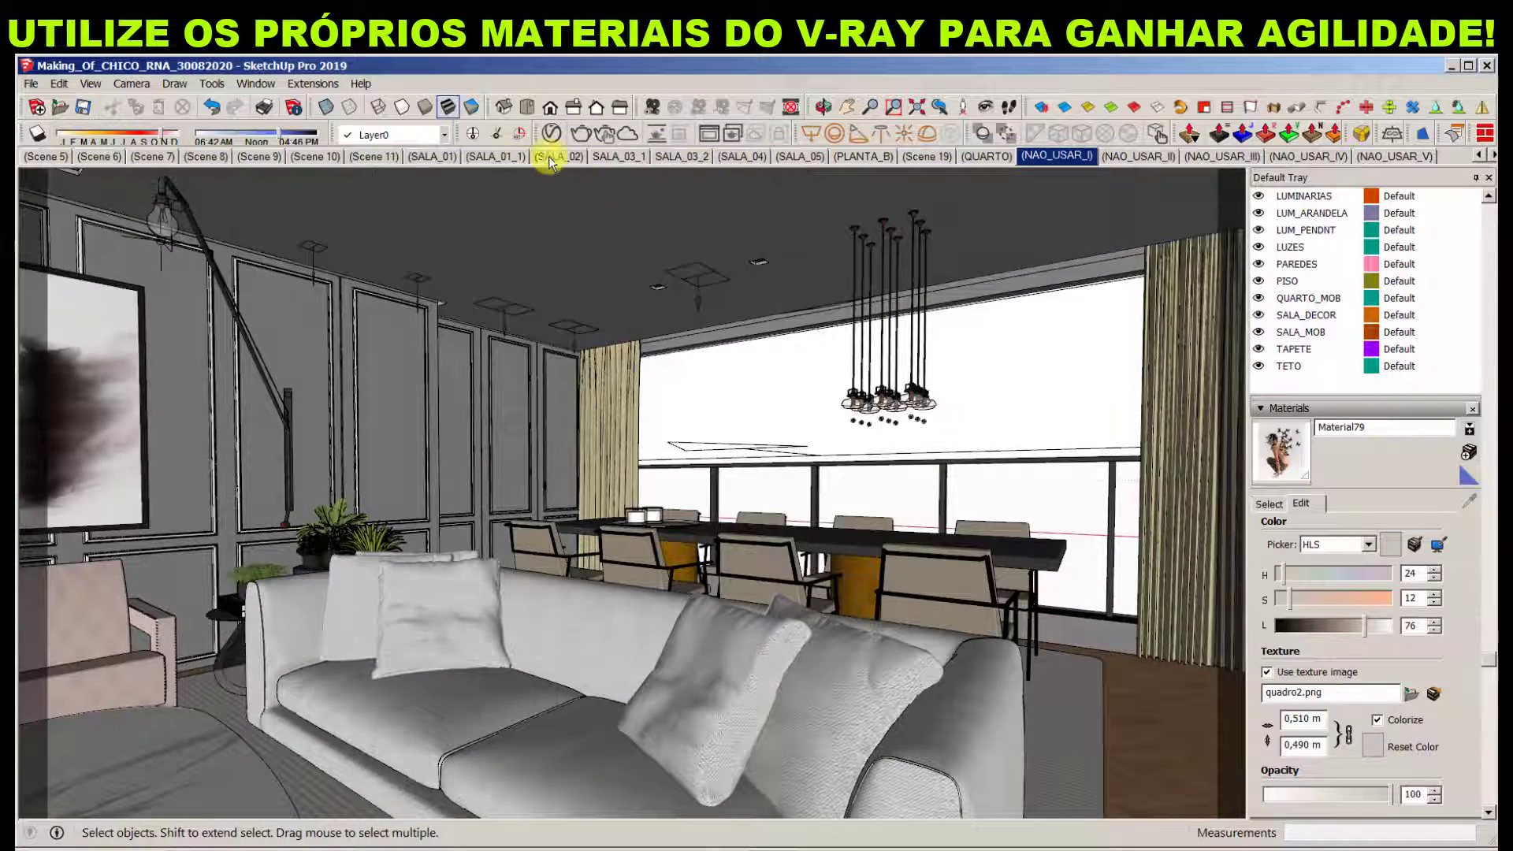
Compare the SALA_01 and SALA_01_1 scene views of the living room, finishing on SALA_01_1 with the V-Ray Asset Editor closed
left_click(494, 156)
left_click(433, 158)
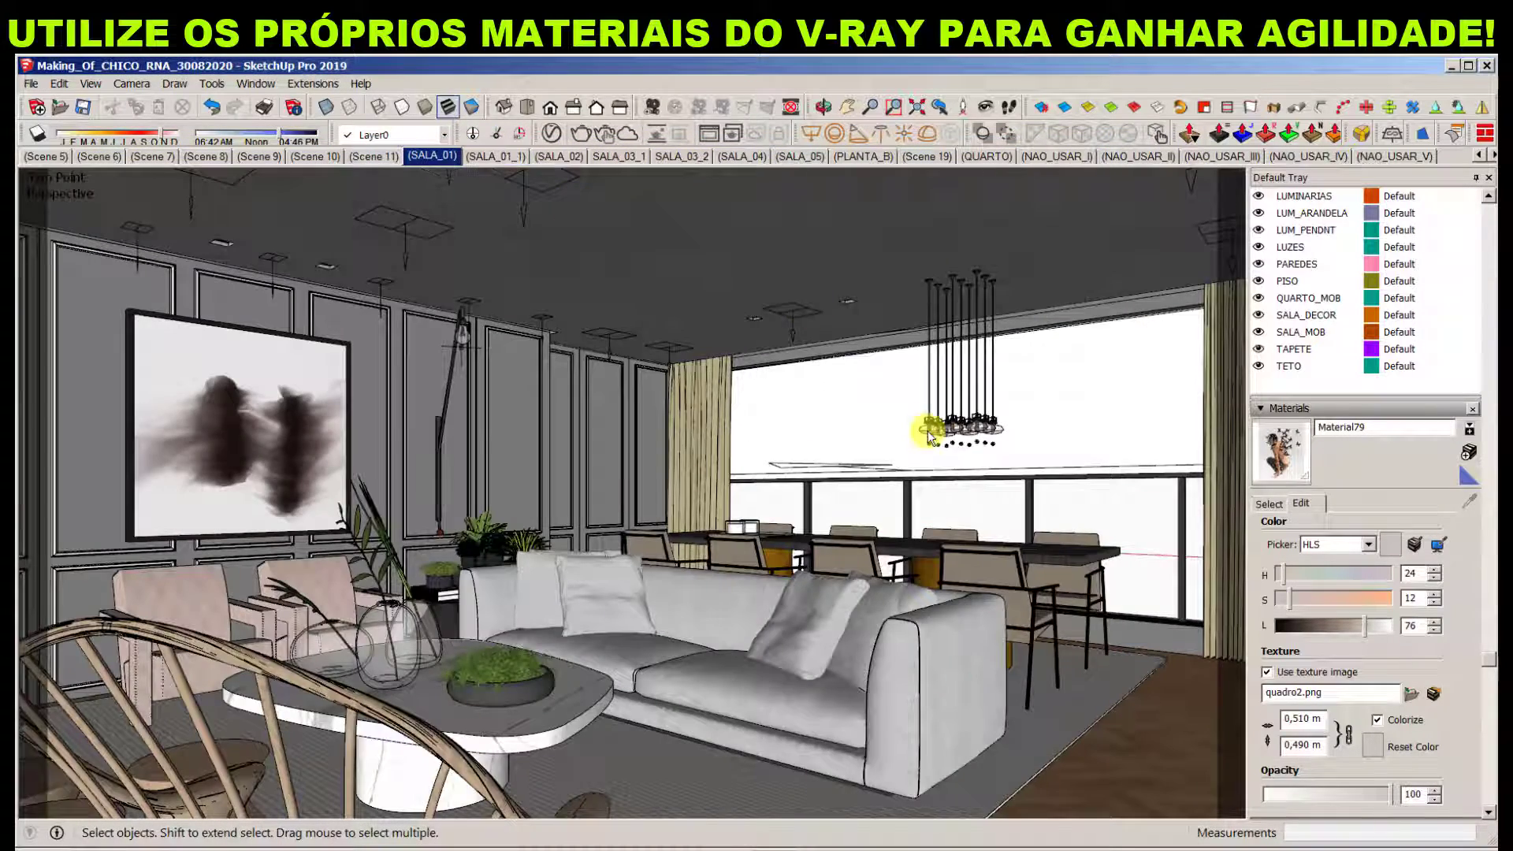
left_click(507, 161)
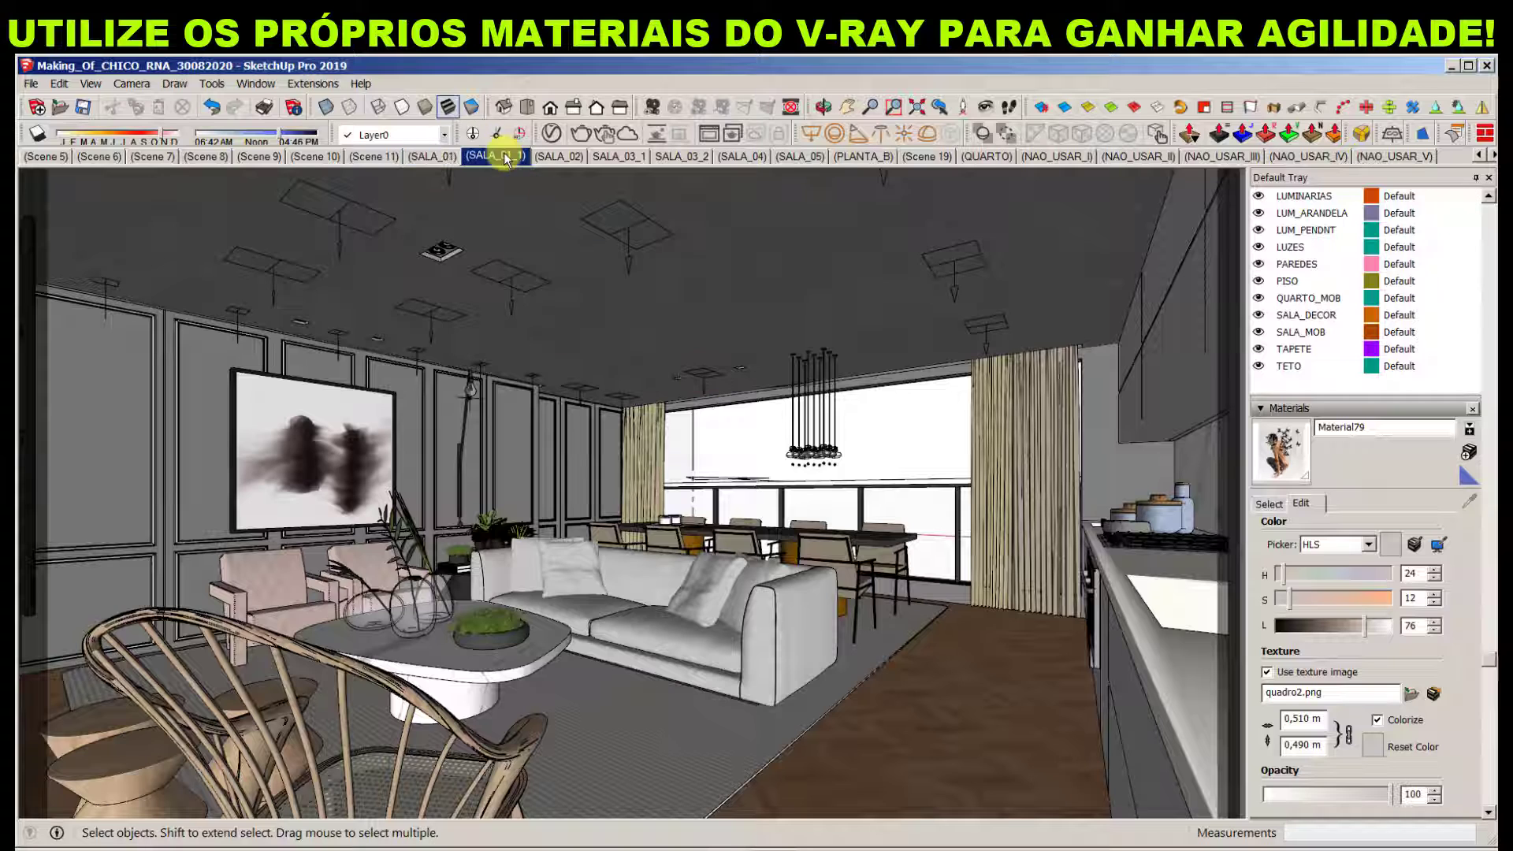
left_click(553, 138)
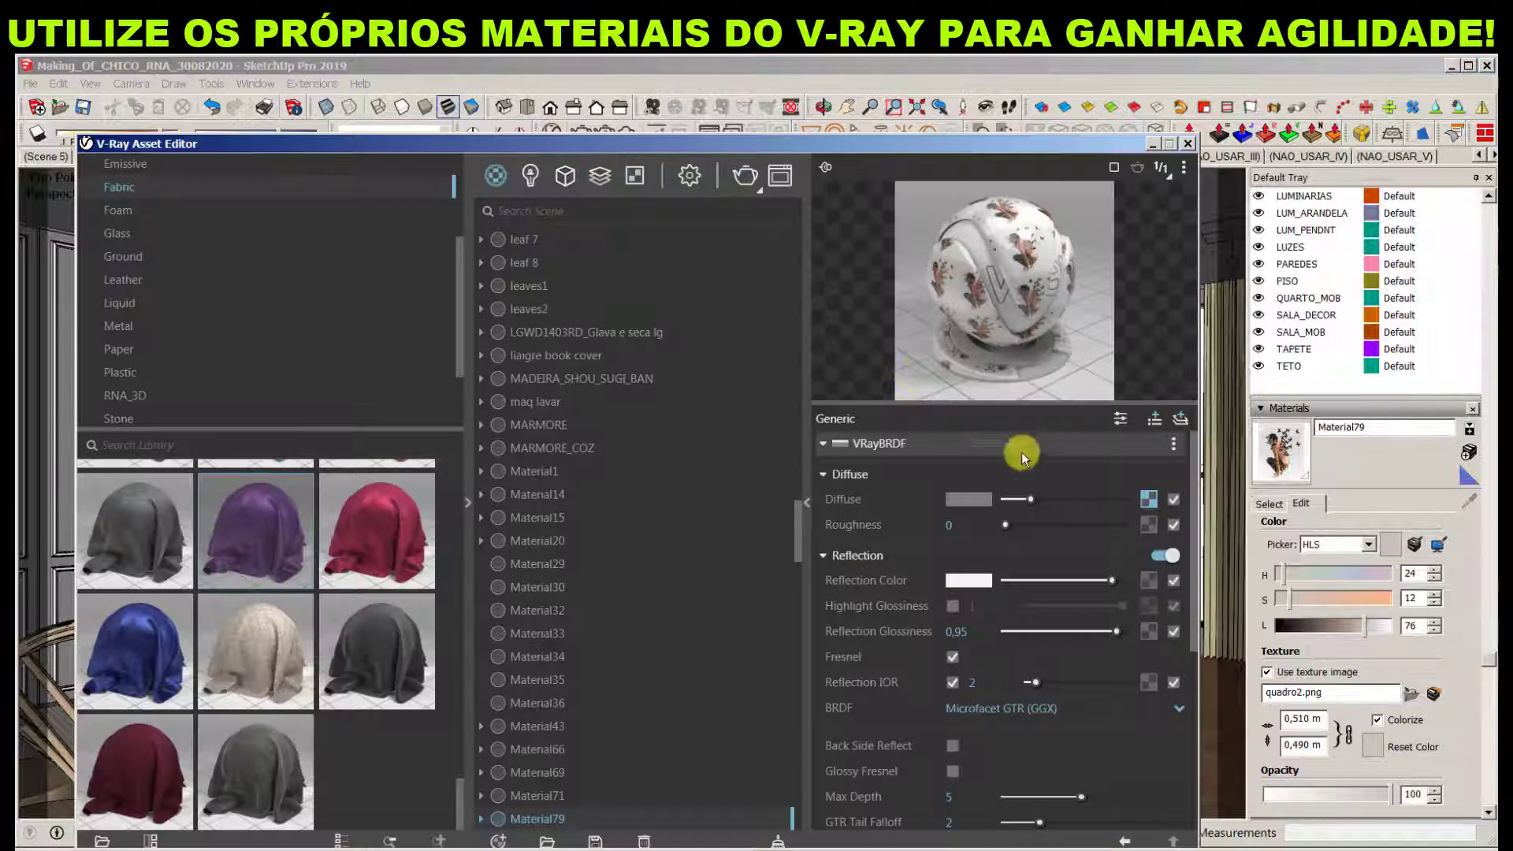
left_click(1187, 145)
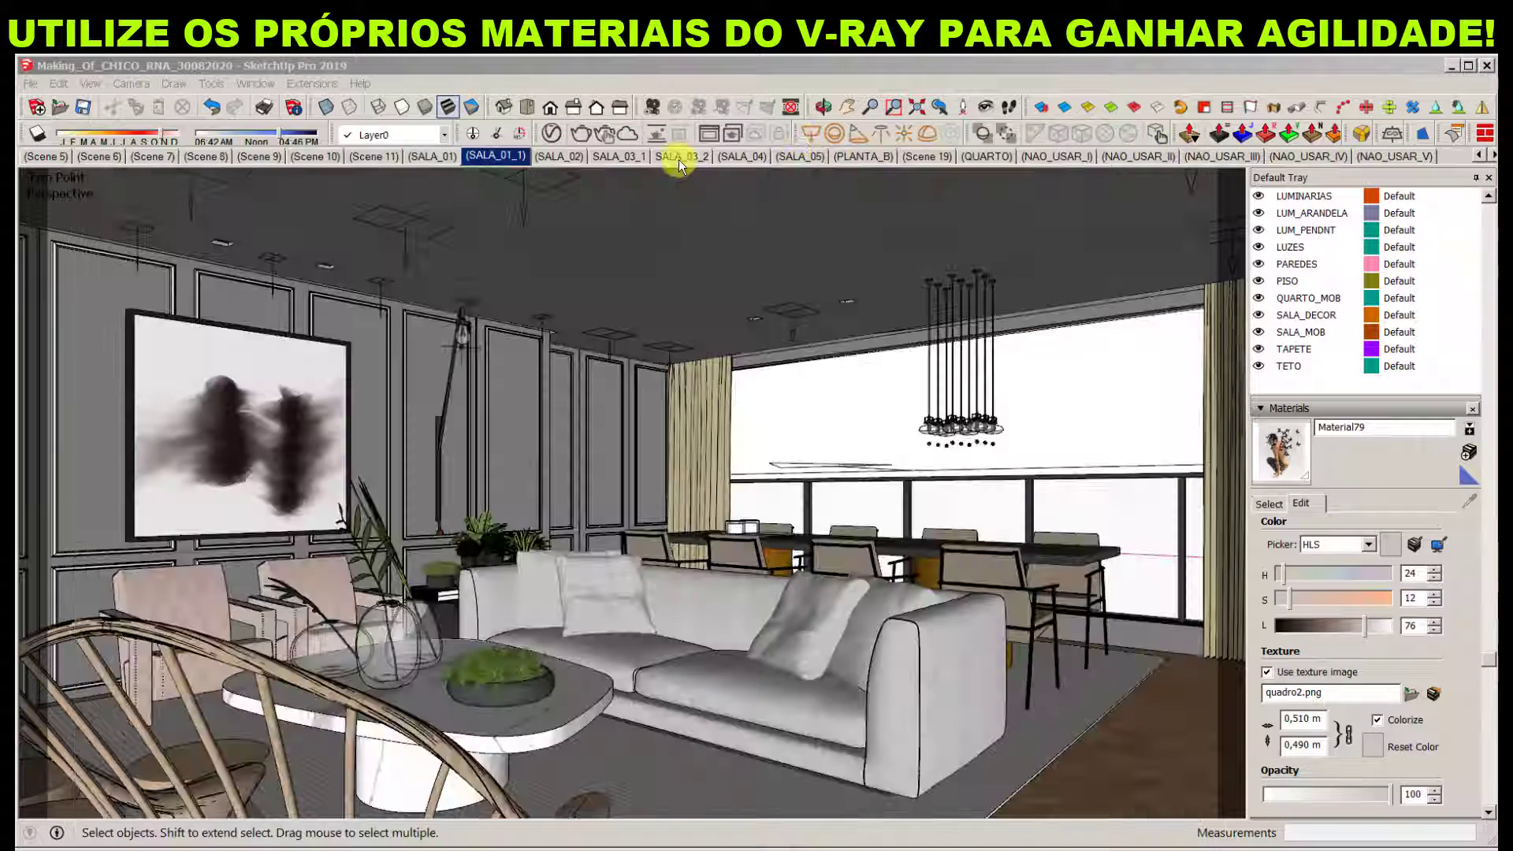
Reopen the V-Ray Asset Editor with its library hidden and review the frame buffer's Bloom/Glare lens effect settings
left_click(553, 139)
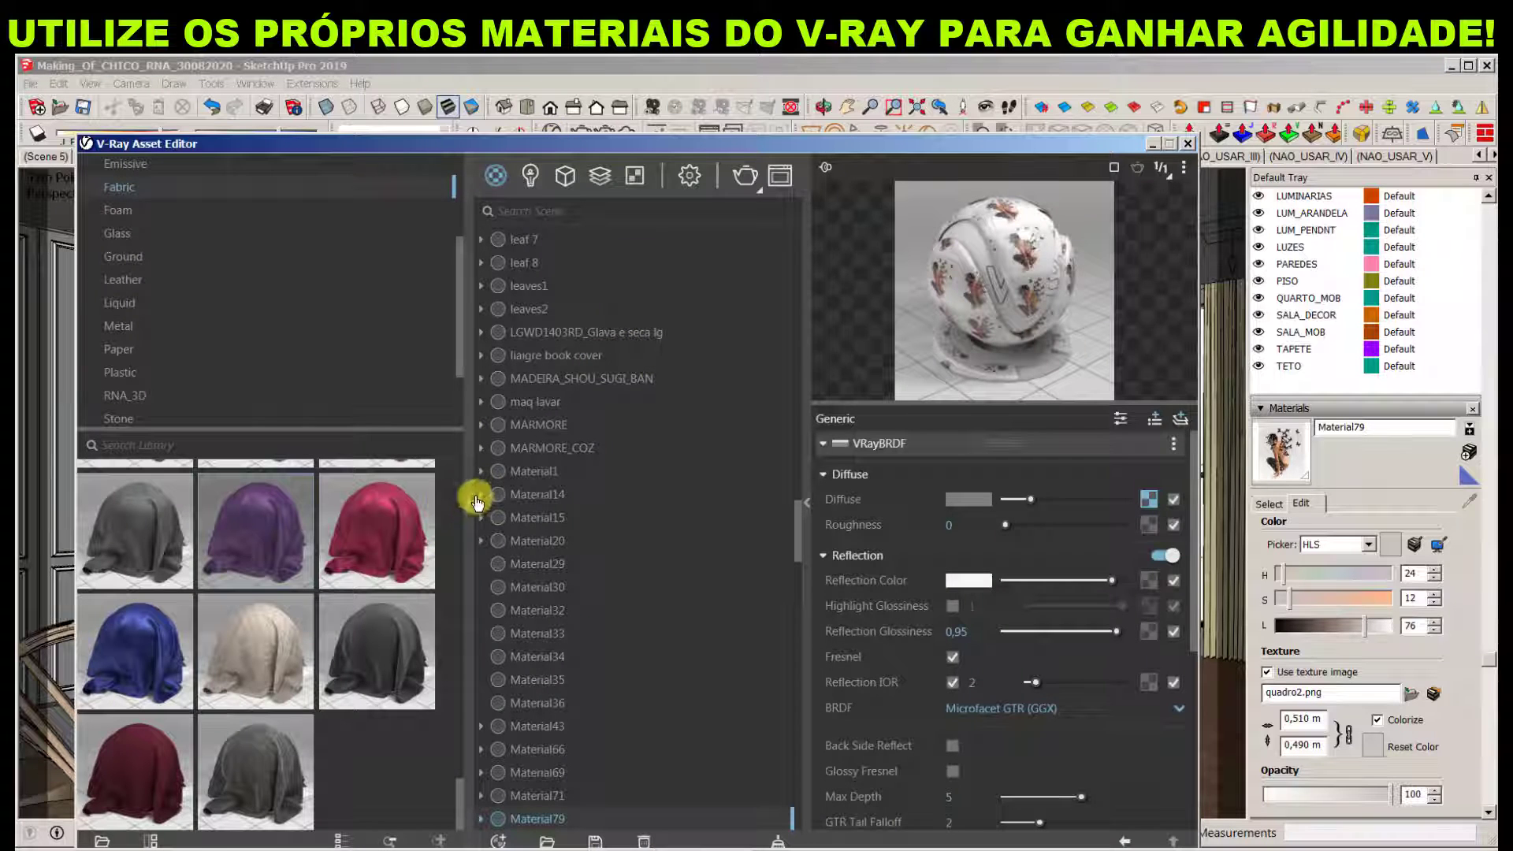
left_click(468, 503)
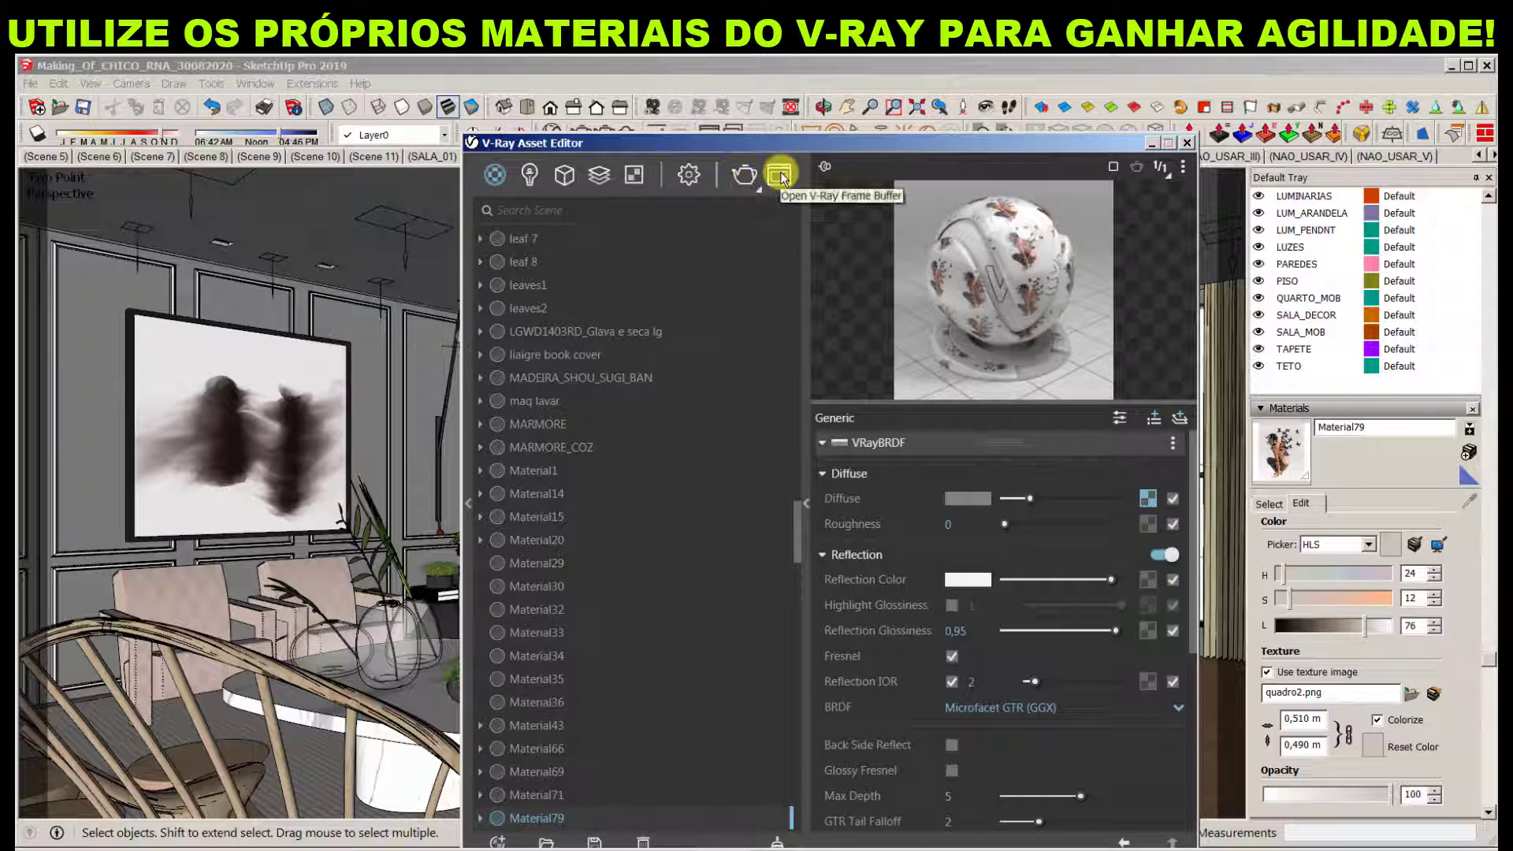
left_click(780, 175)
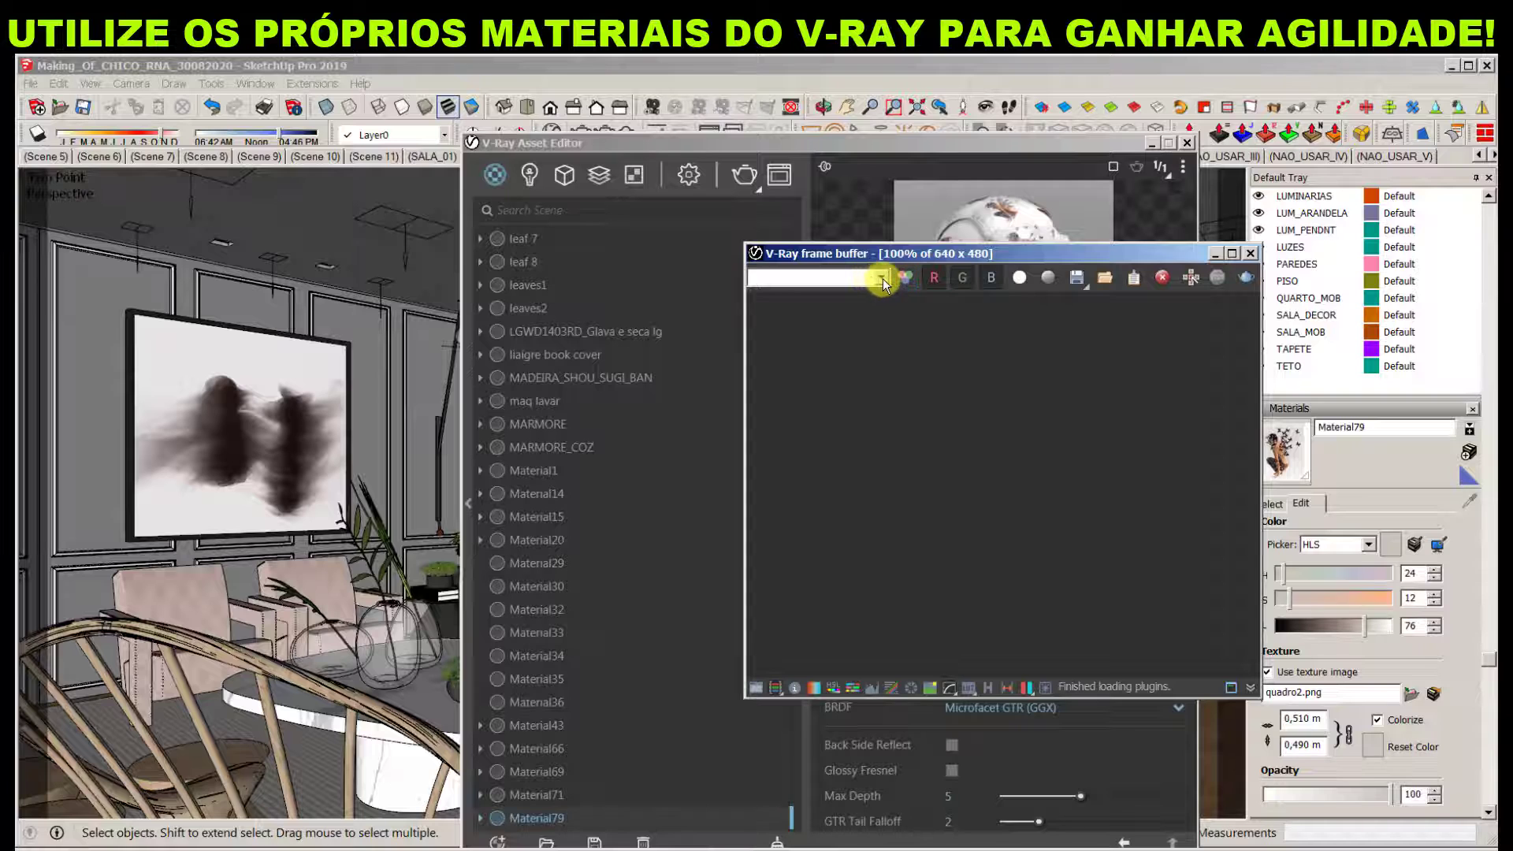
left_click(1046, 689)
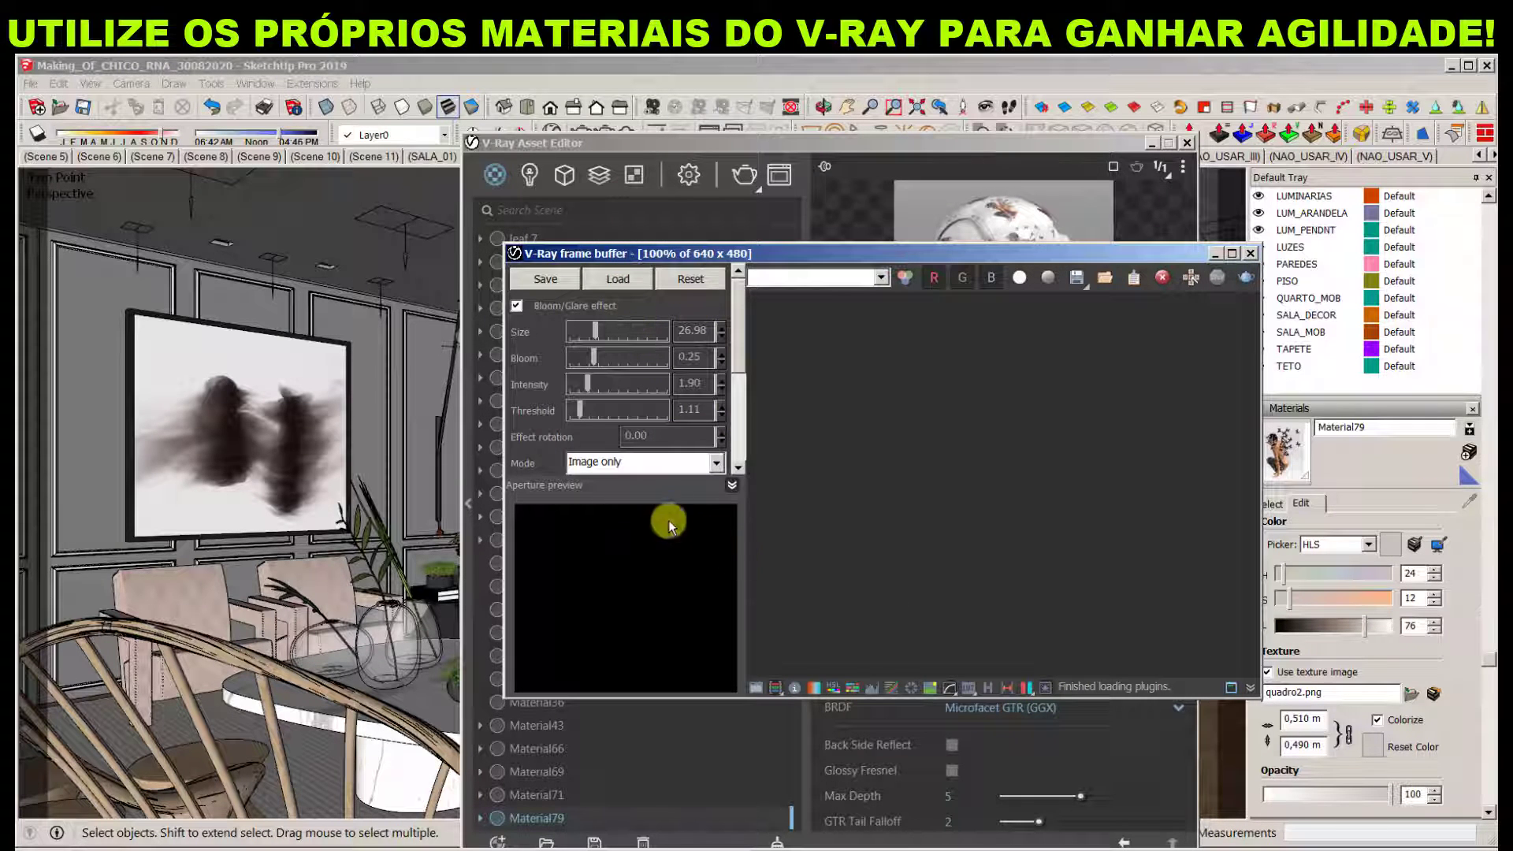
left_click_drag(871, 249, 794, 251)
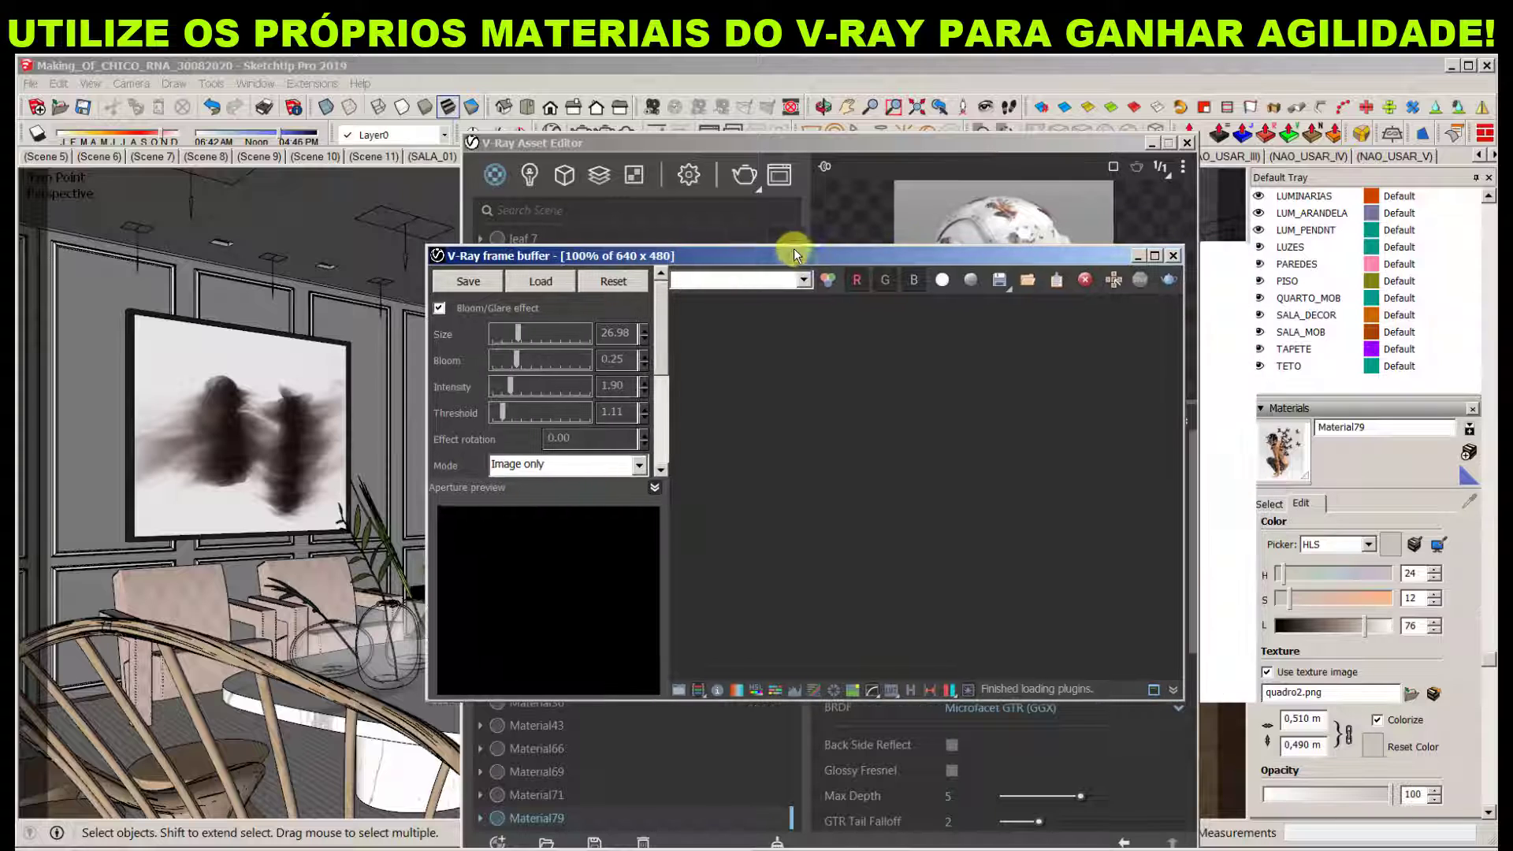
left_click(439, 308)
left_click(439, 307)
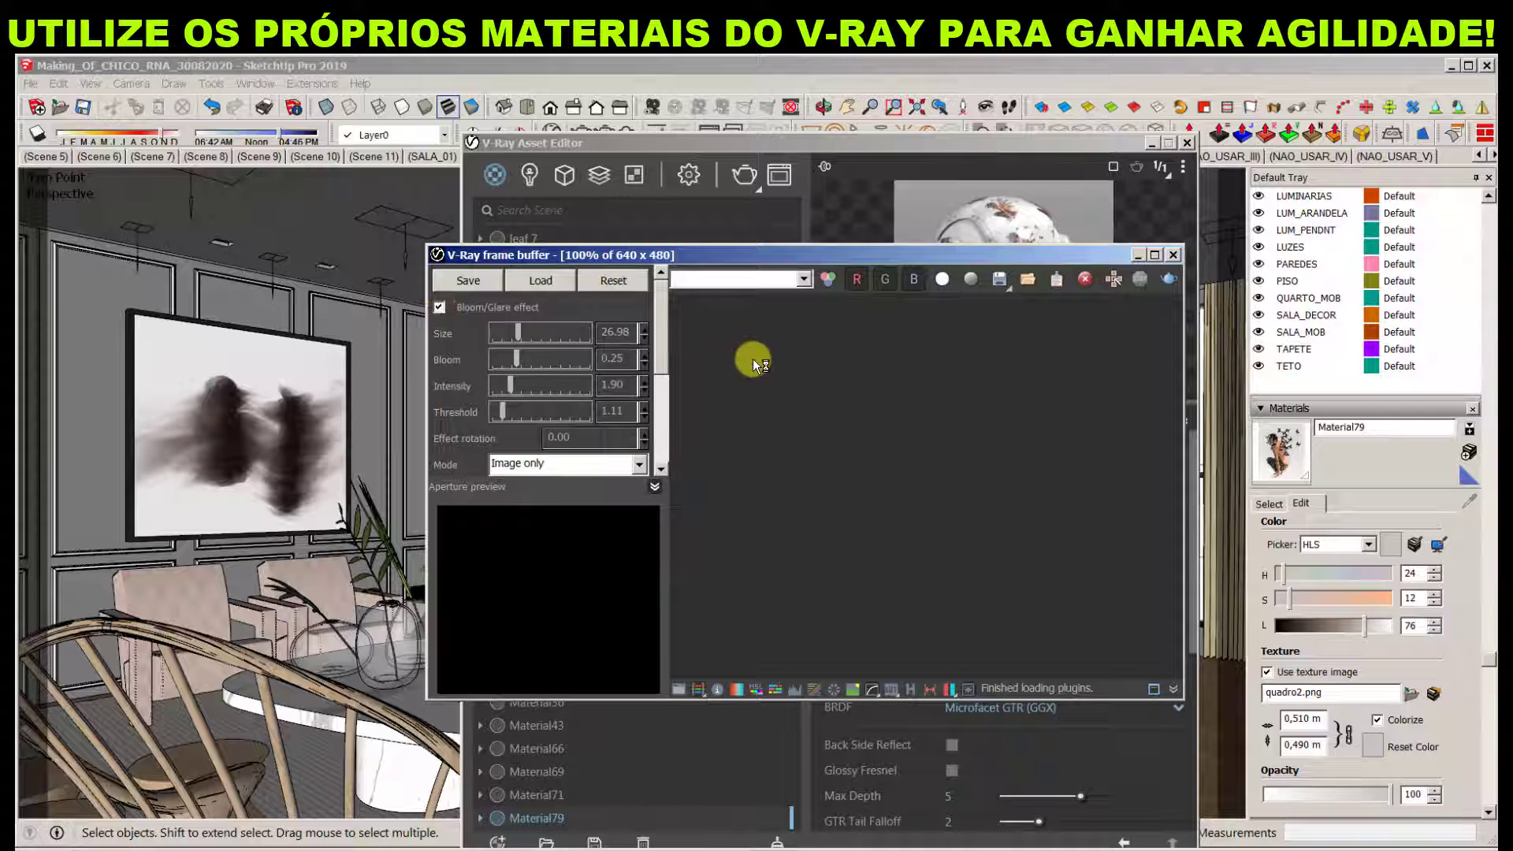
left_click(1175, 256)
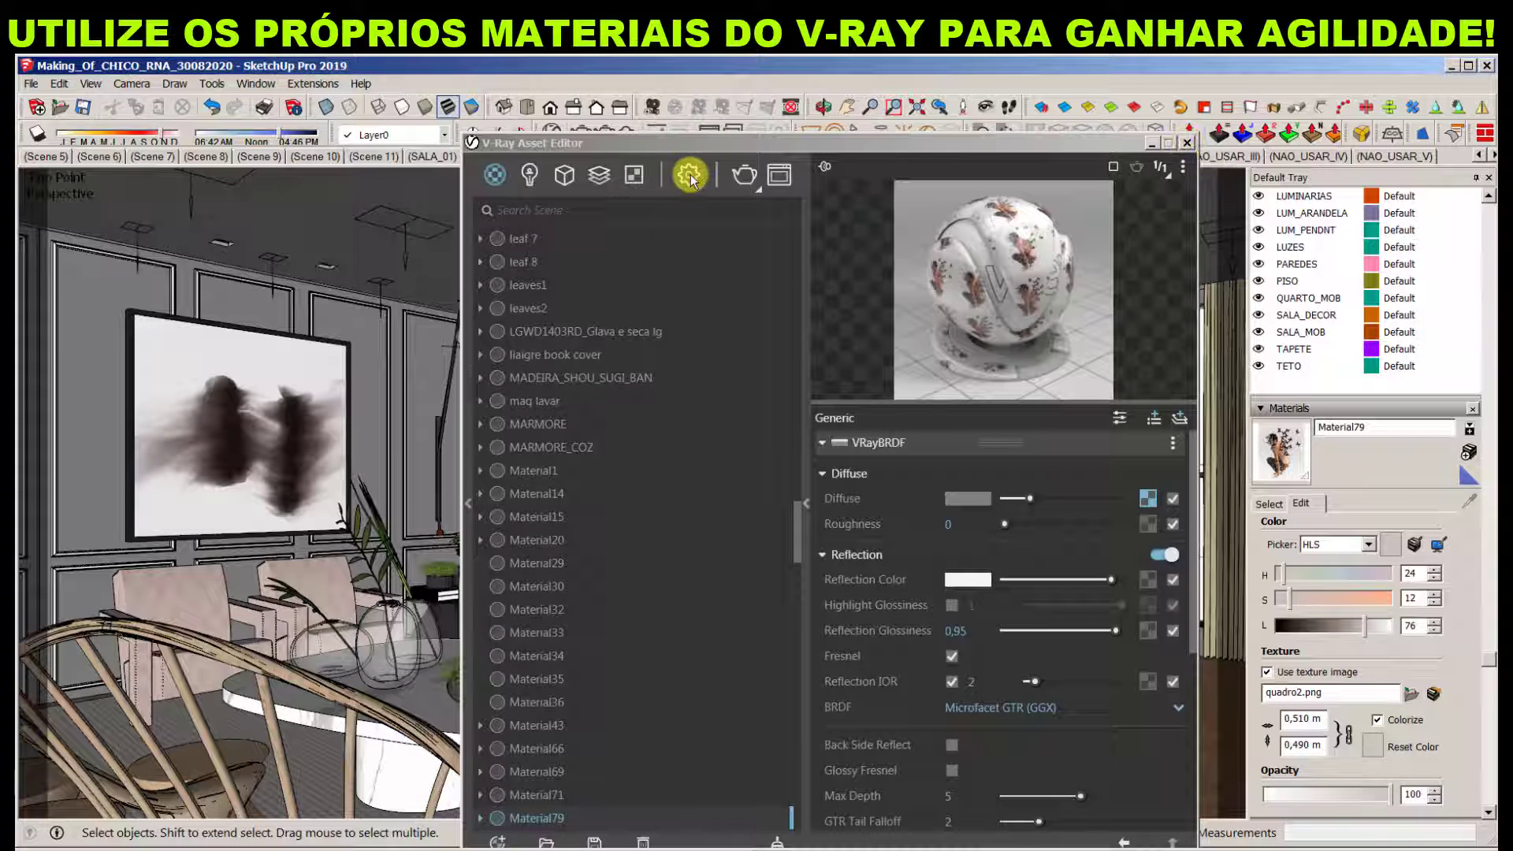
Review V-Ray's render settings, including Render Output, and examine the scene's render elements and the list of elements that can be added
left_click(688, 174)
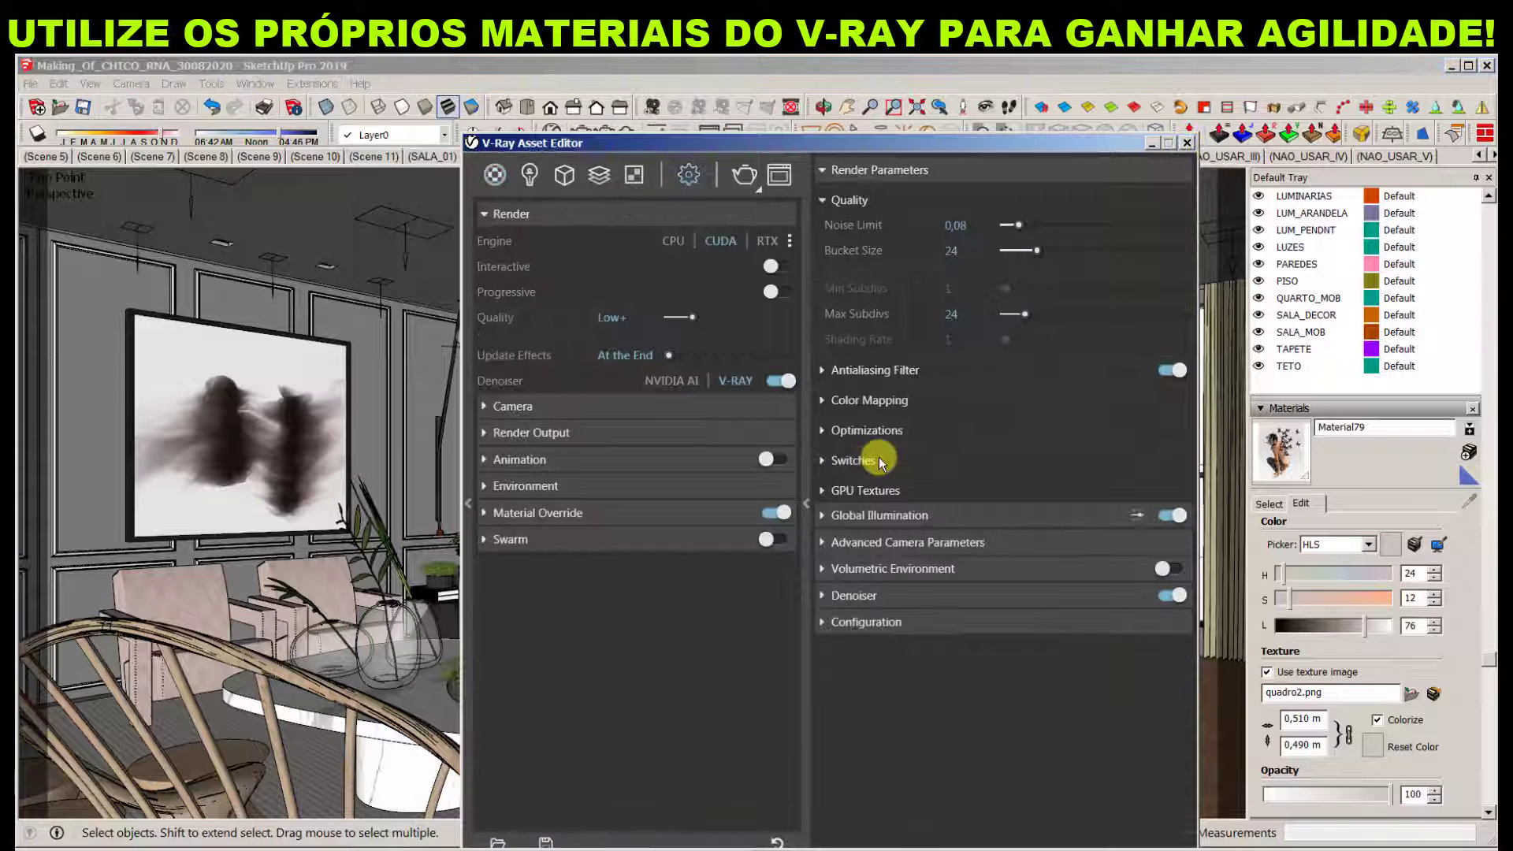
left_click(590, 433)
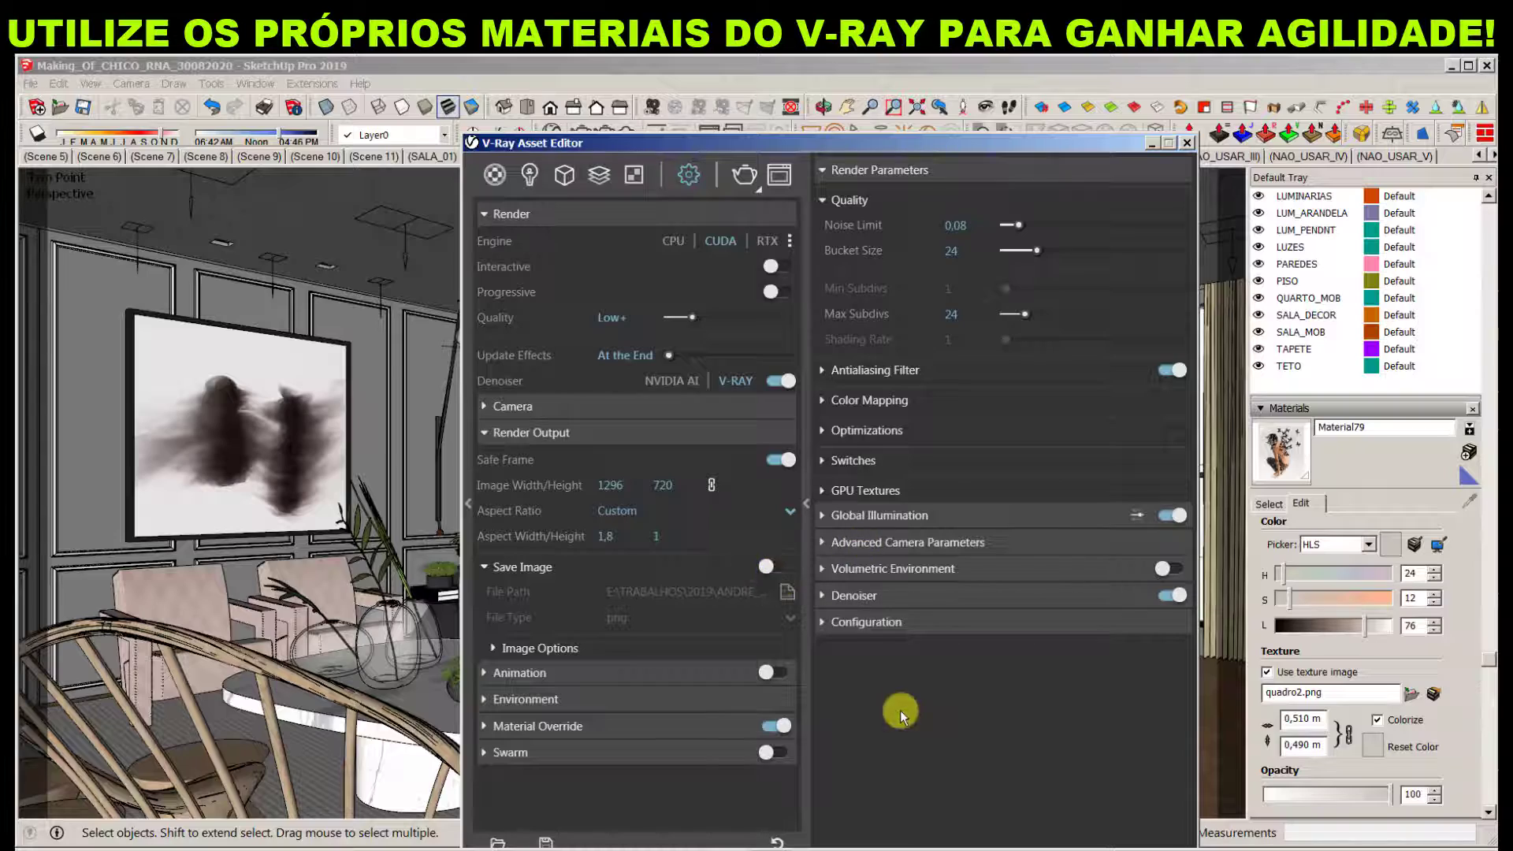
left_click(599, 175)
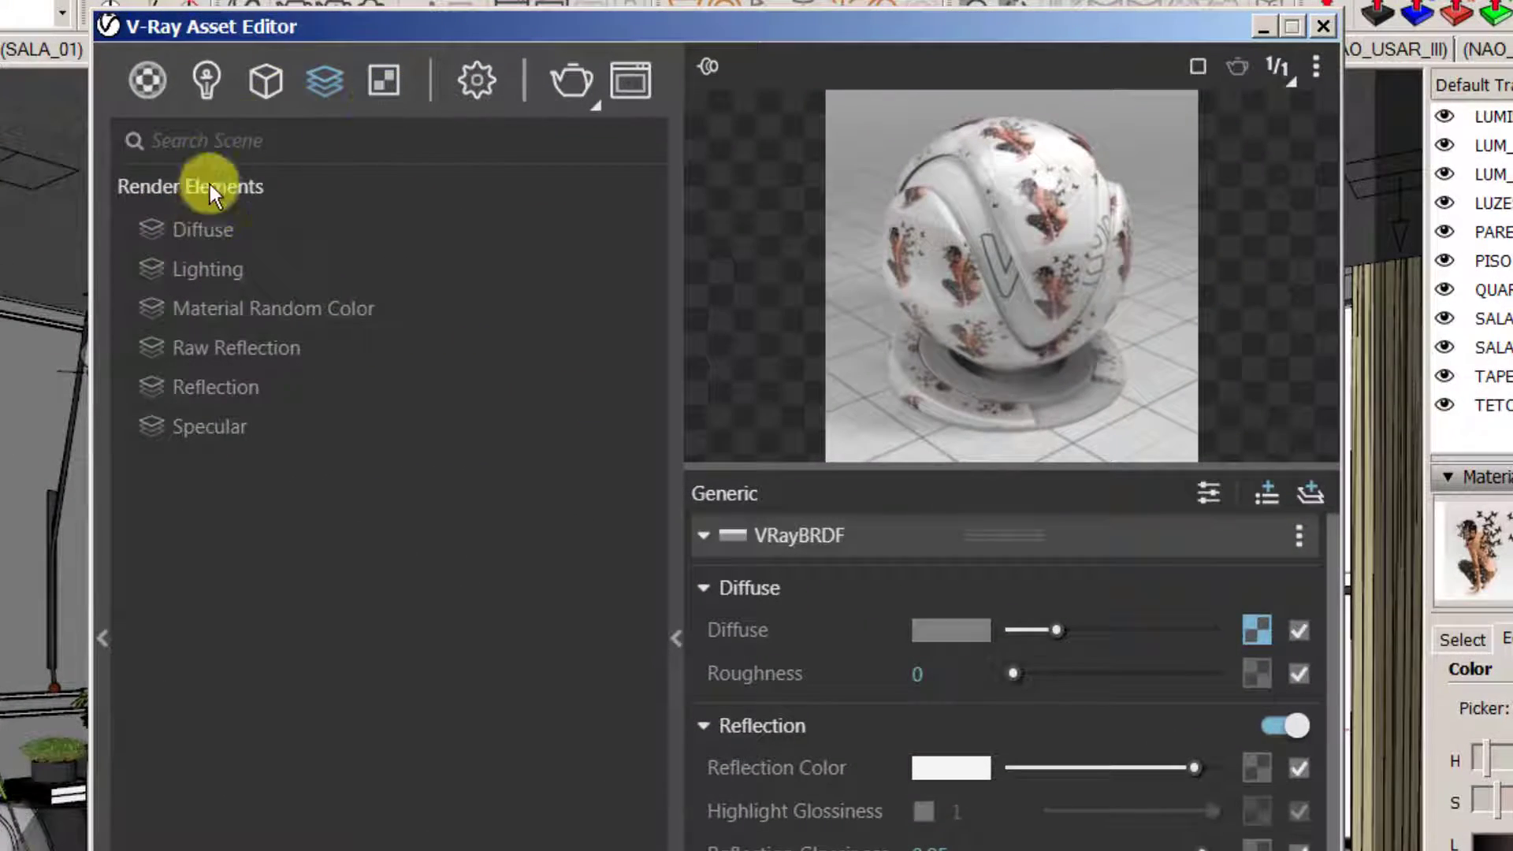
right_click(327, 82)
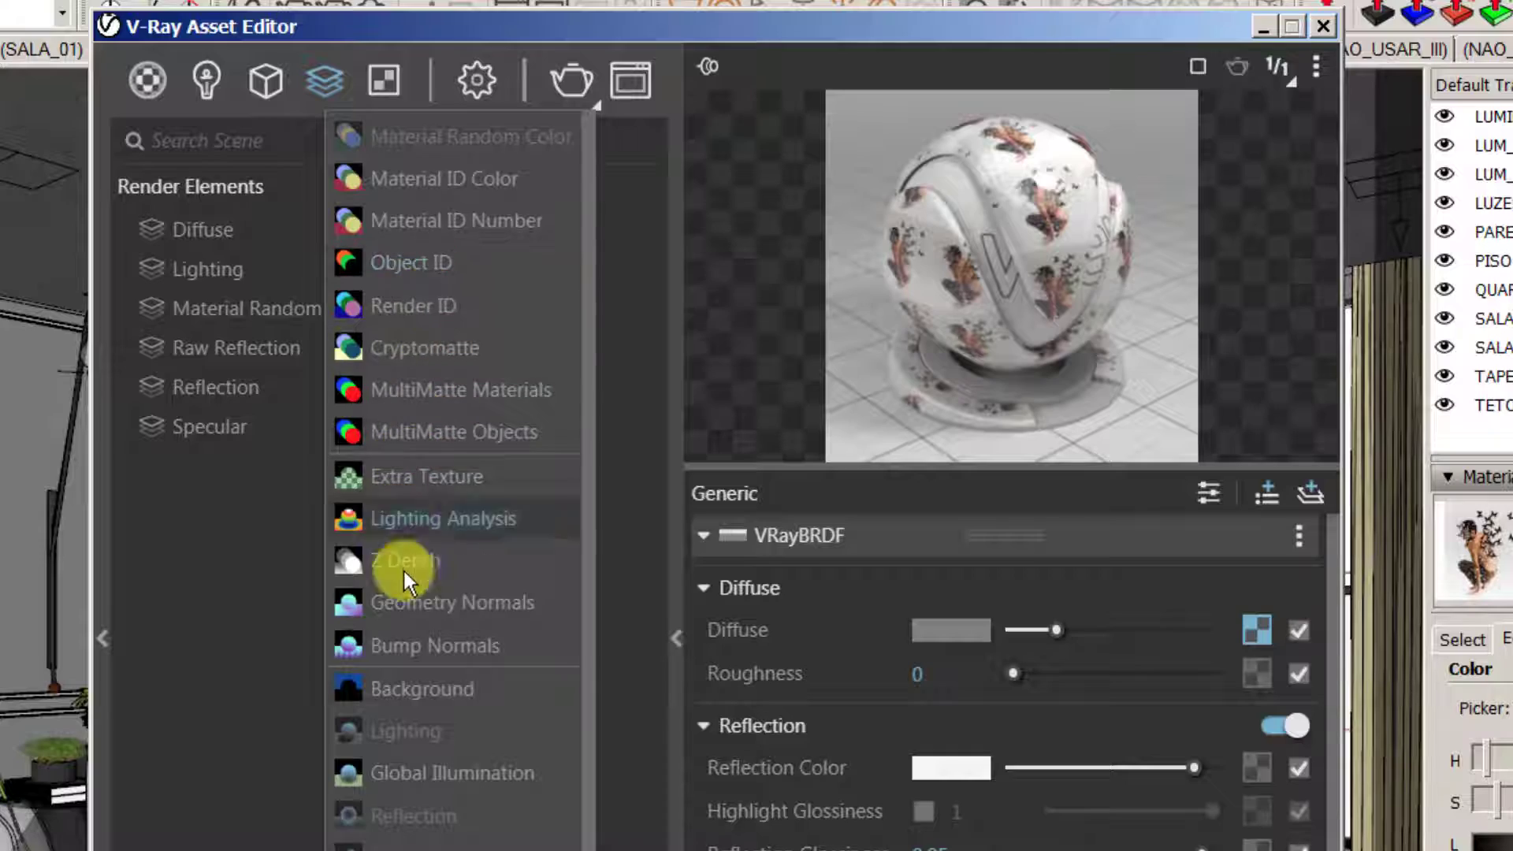
scroll(439, 828, "down", 4)
left_click(286, 850)
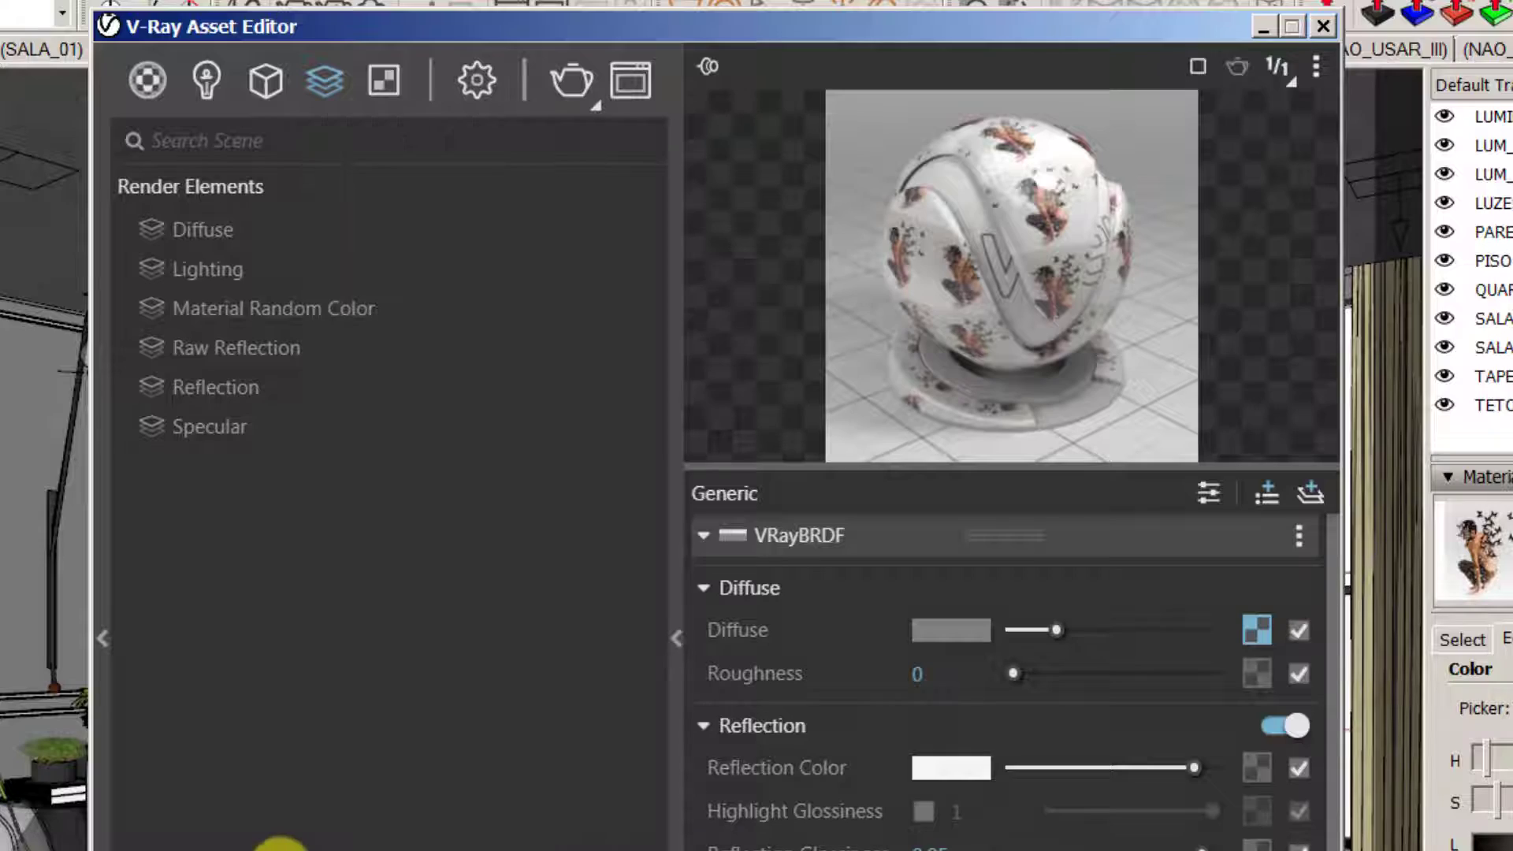